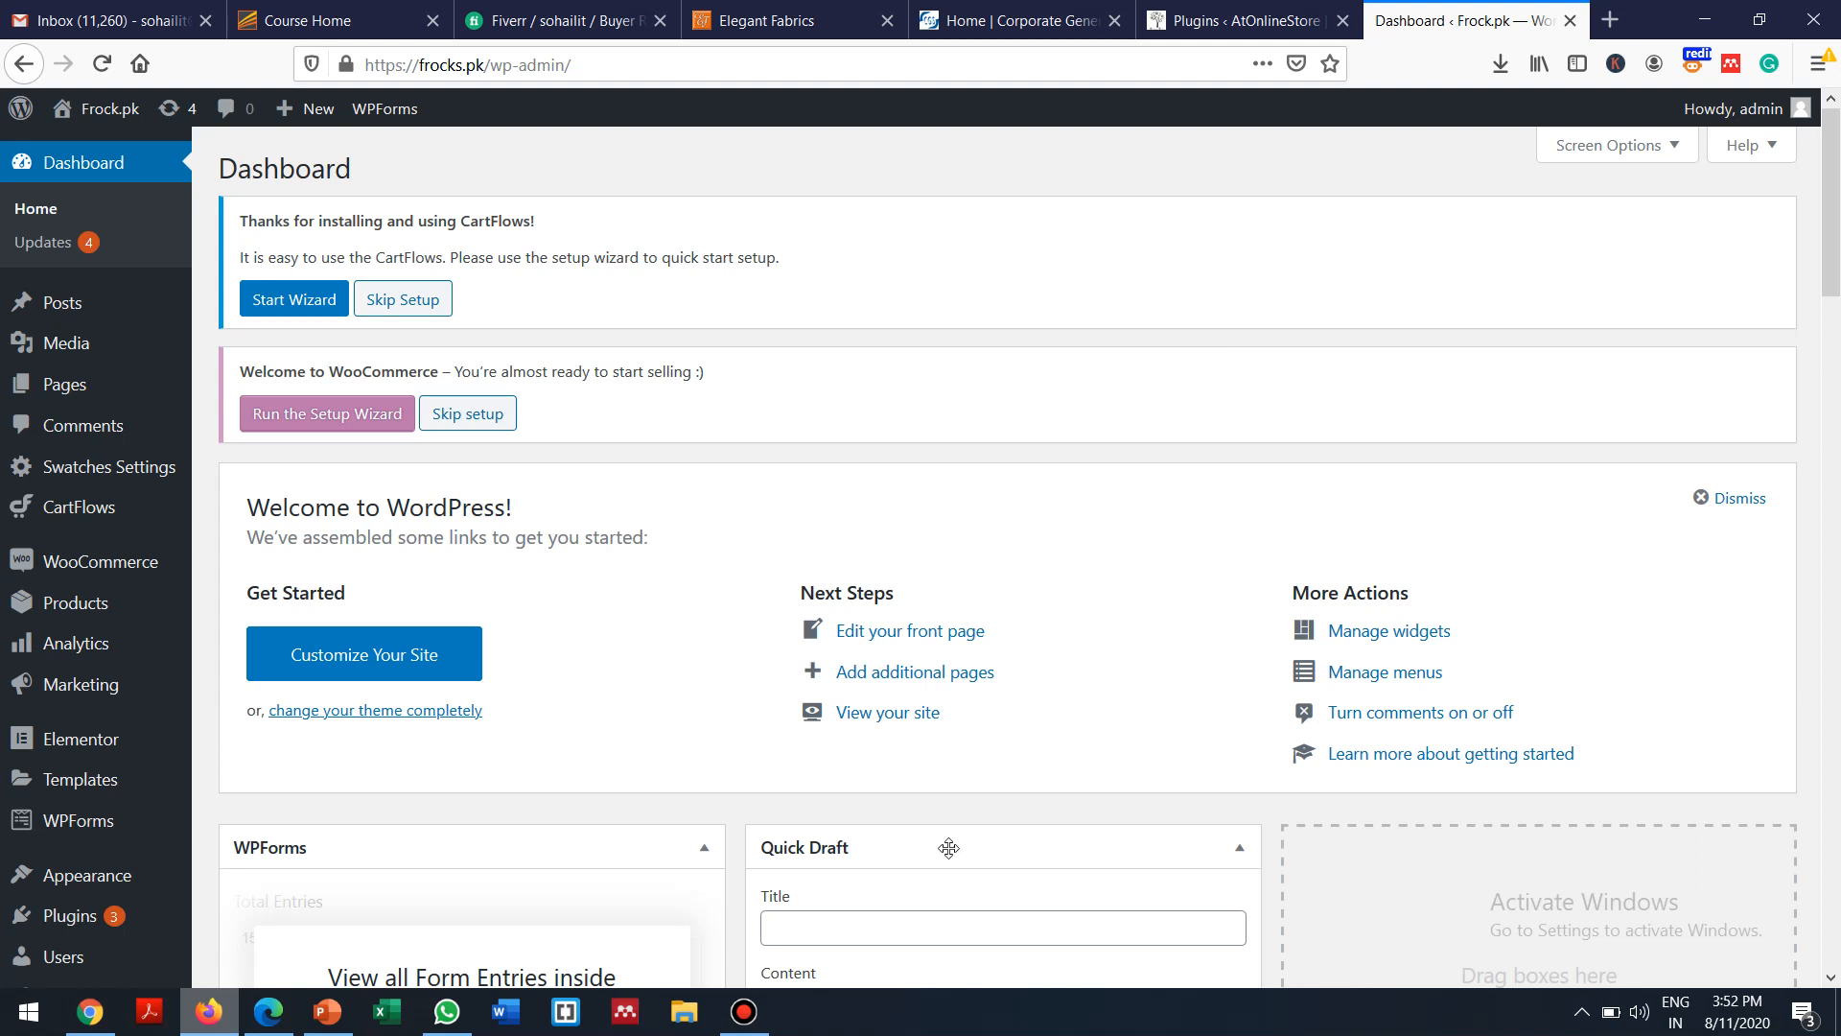
# Open the WooCommerce Coupons page in the site's admin area
pyautogui.click(106, 567)
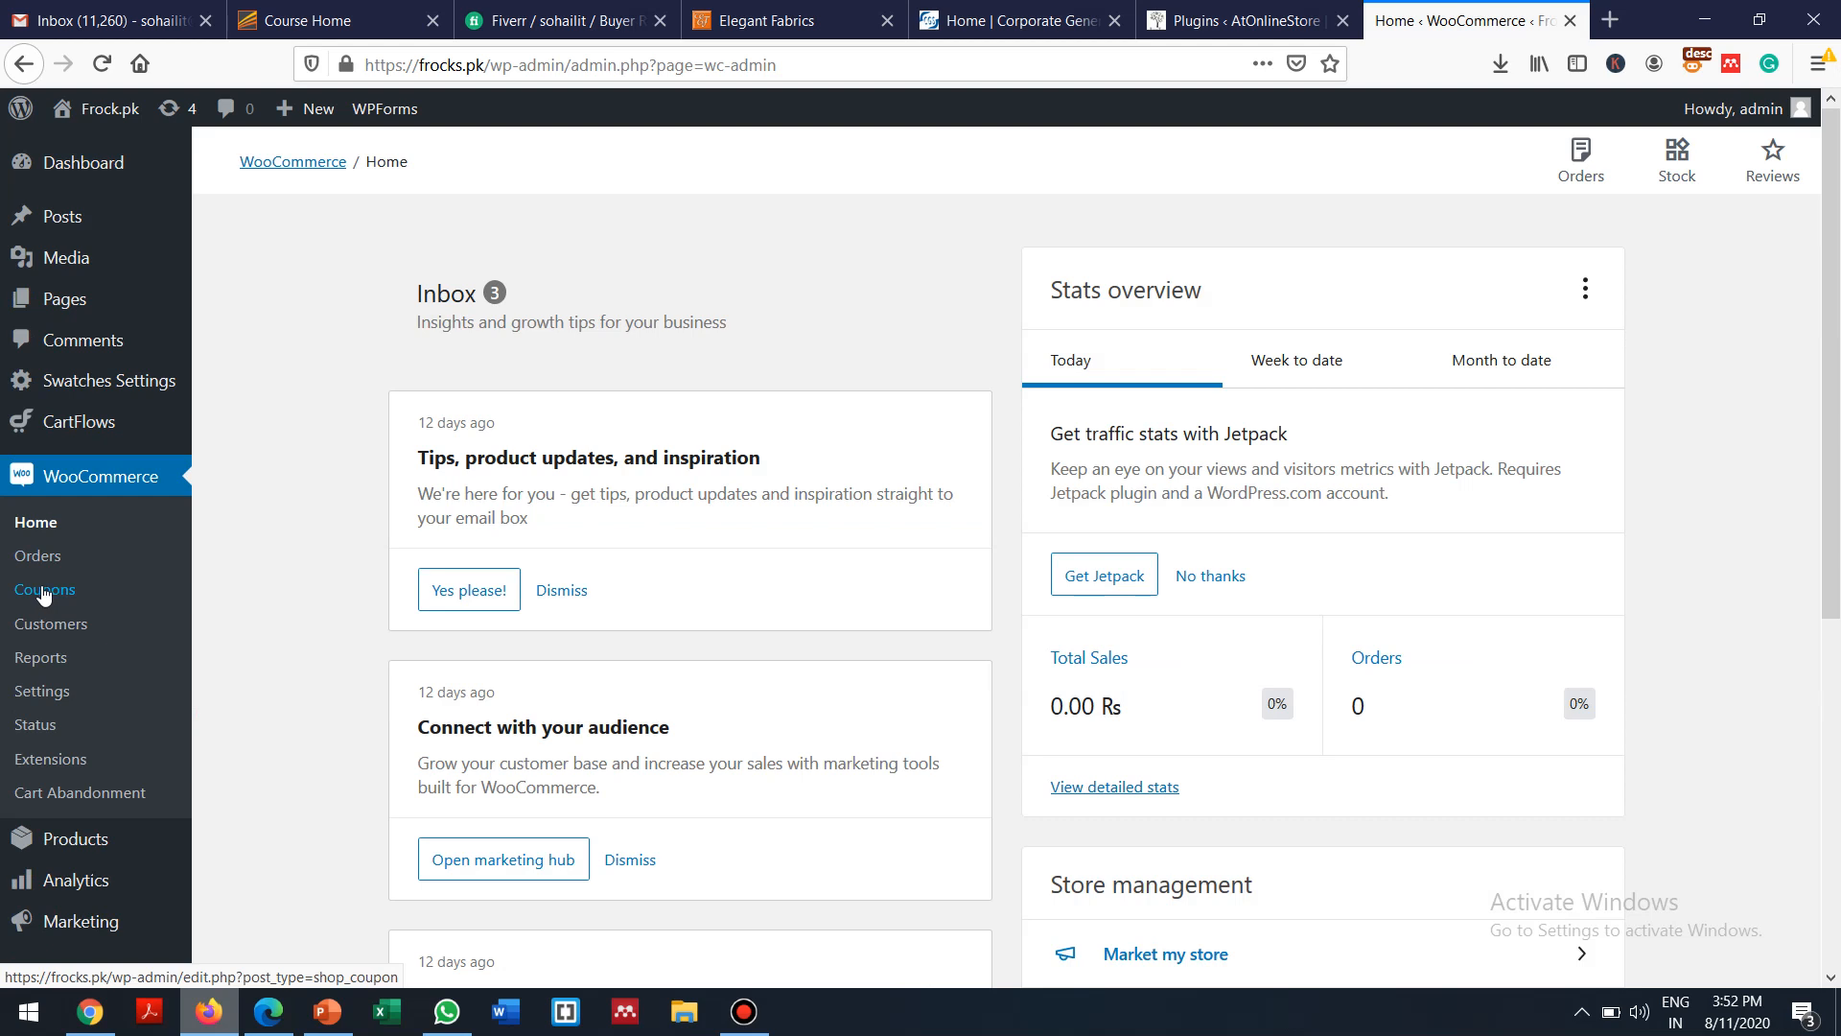
pyautogui.click(44, 594)
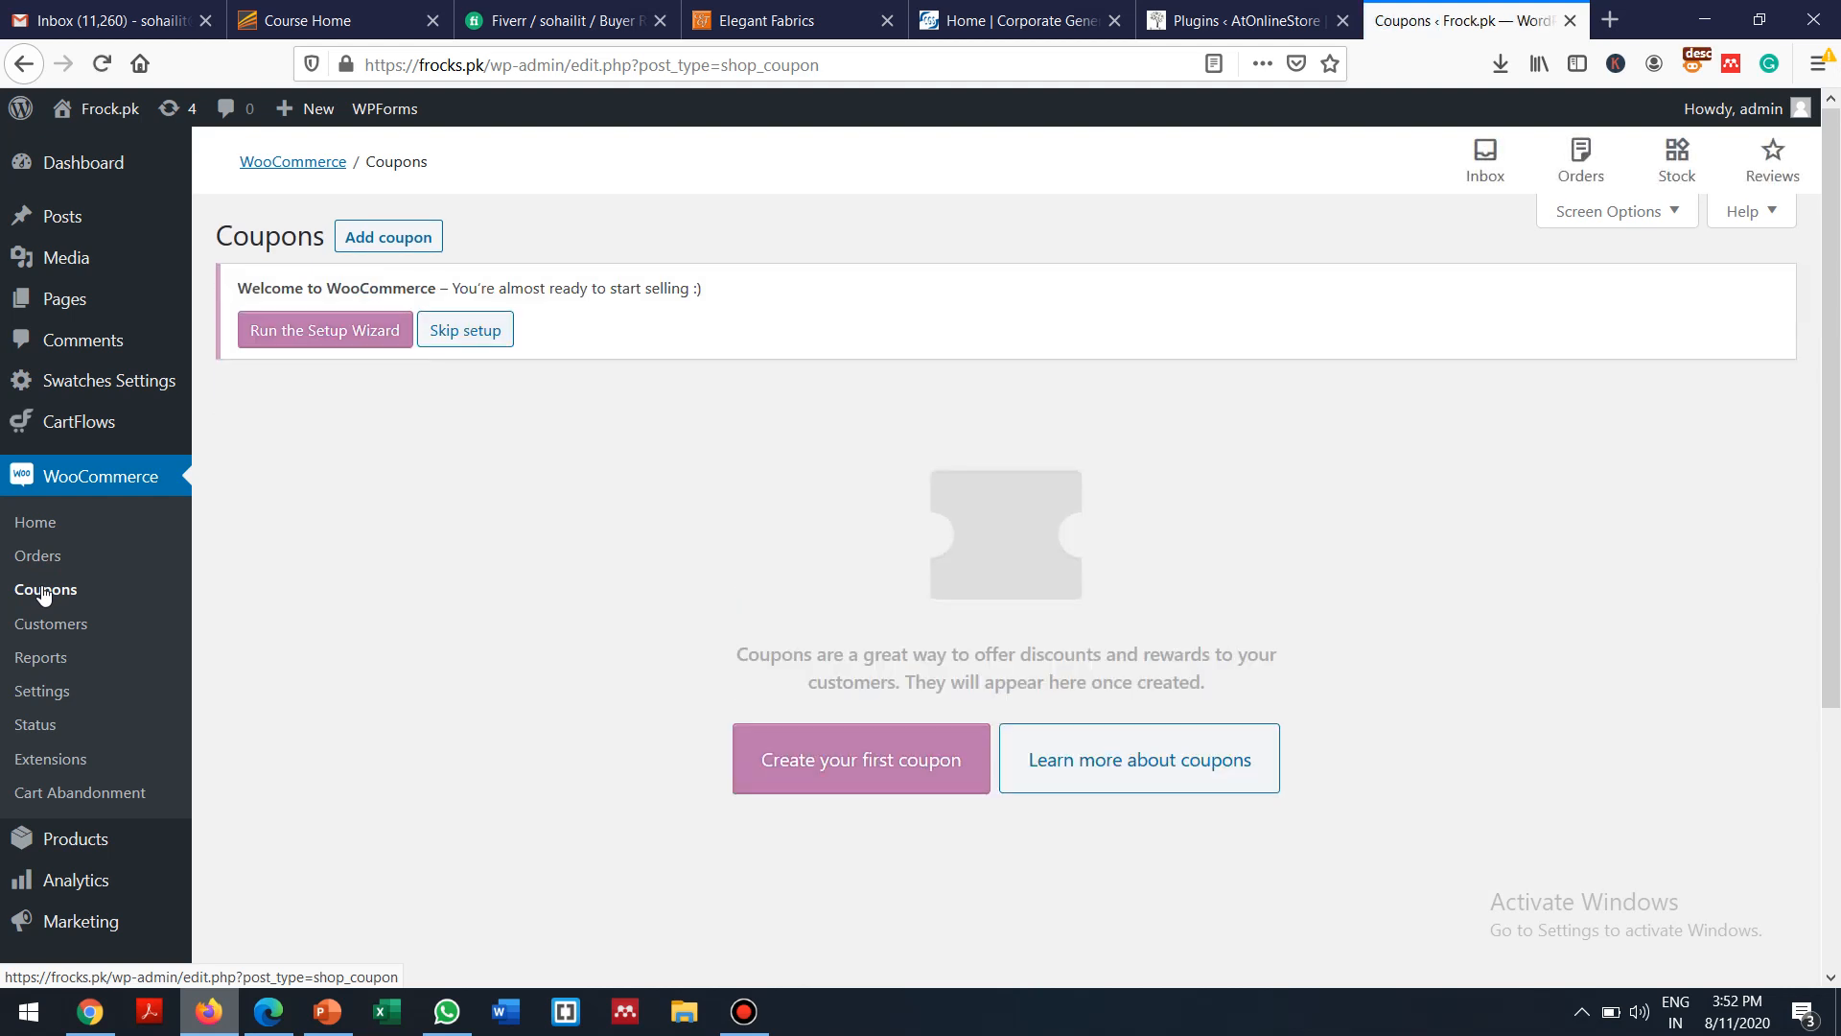
# Load the storefront frocks.pk in a new browser tab
pyautogui.click(1610, 20)
pyautogui.write('w')
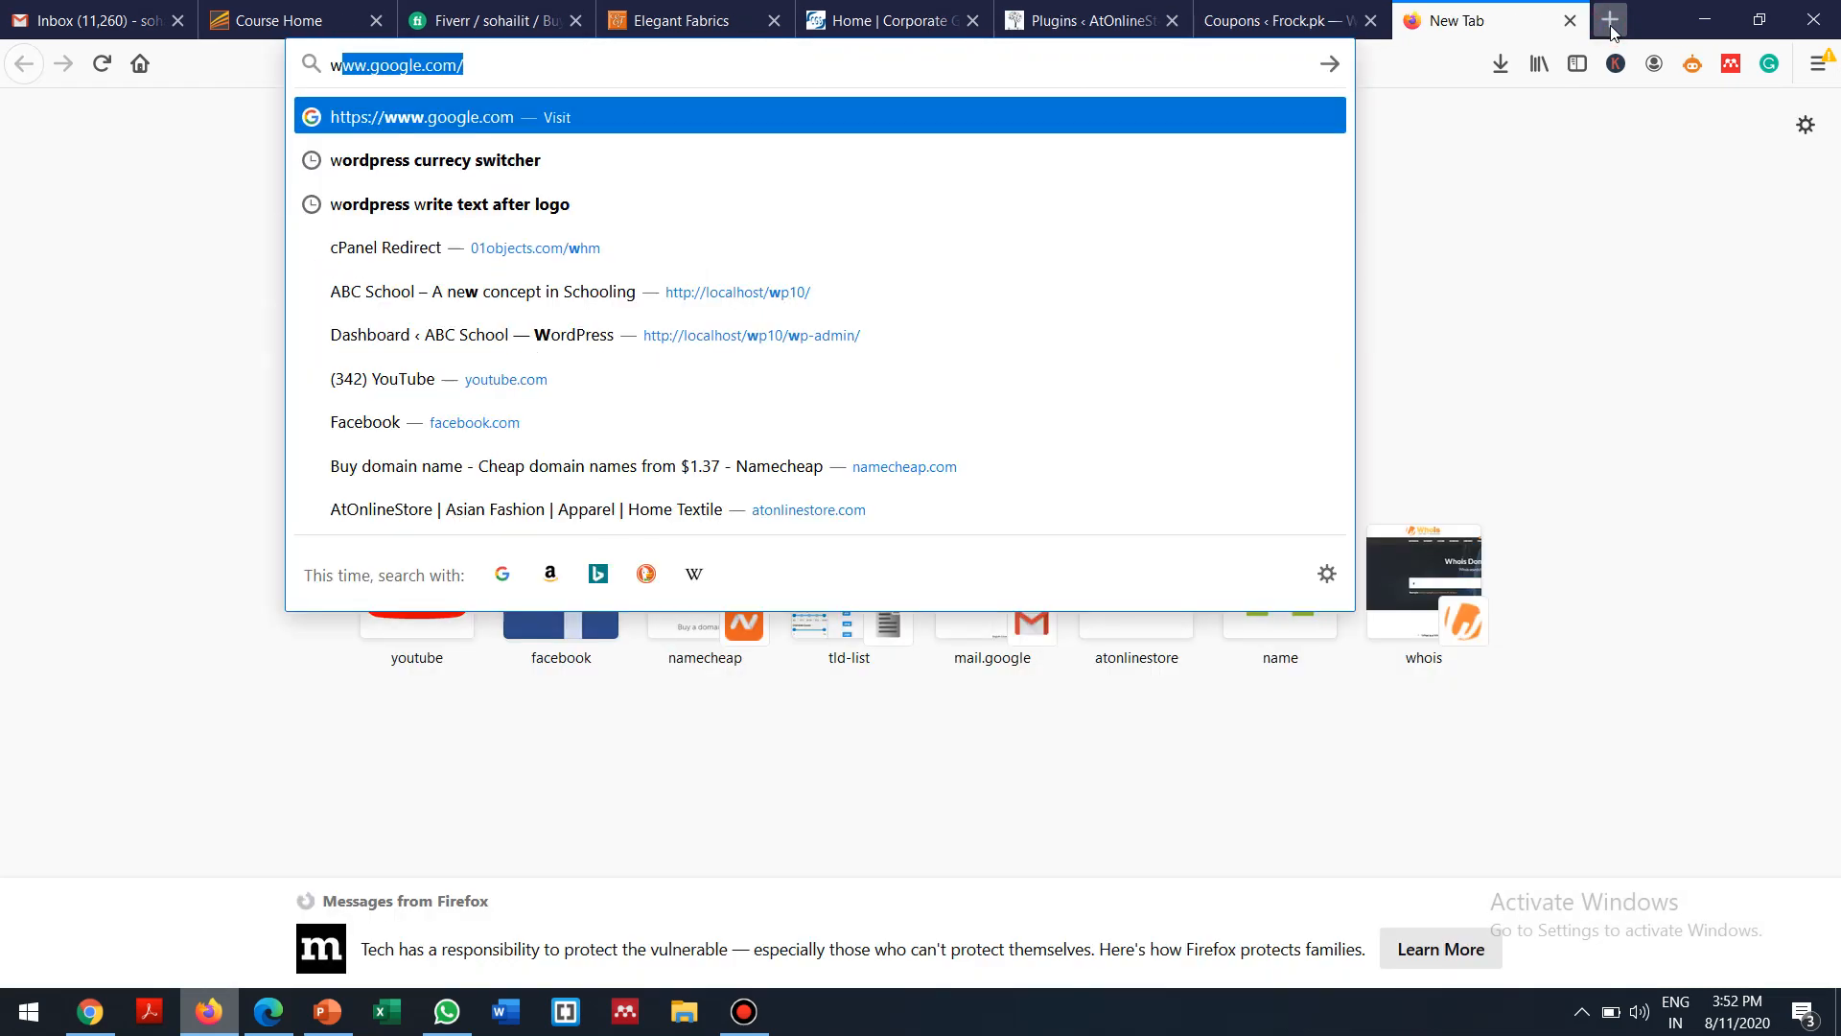
pyautogui.press('BackSpace')
pyautogui.press('BackSpace')
pyautogui.write('frocks.pk/')
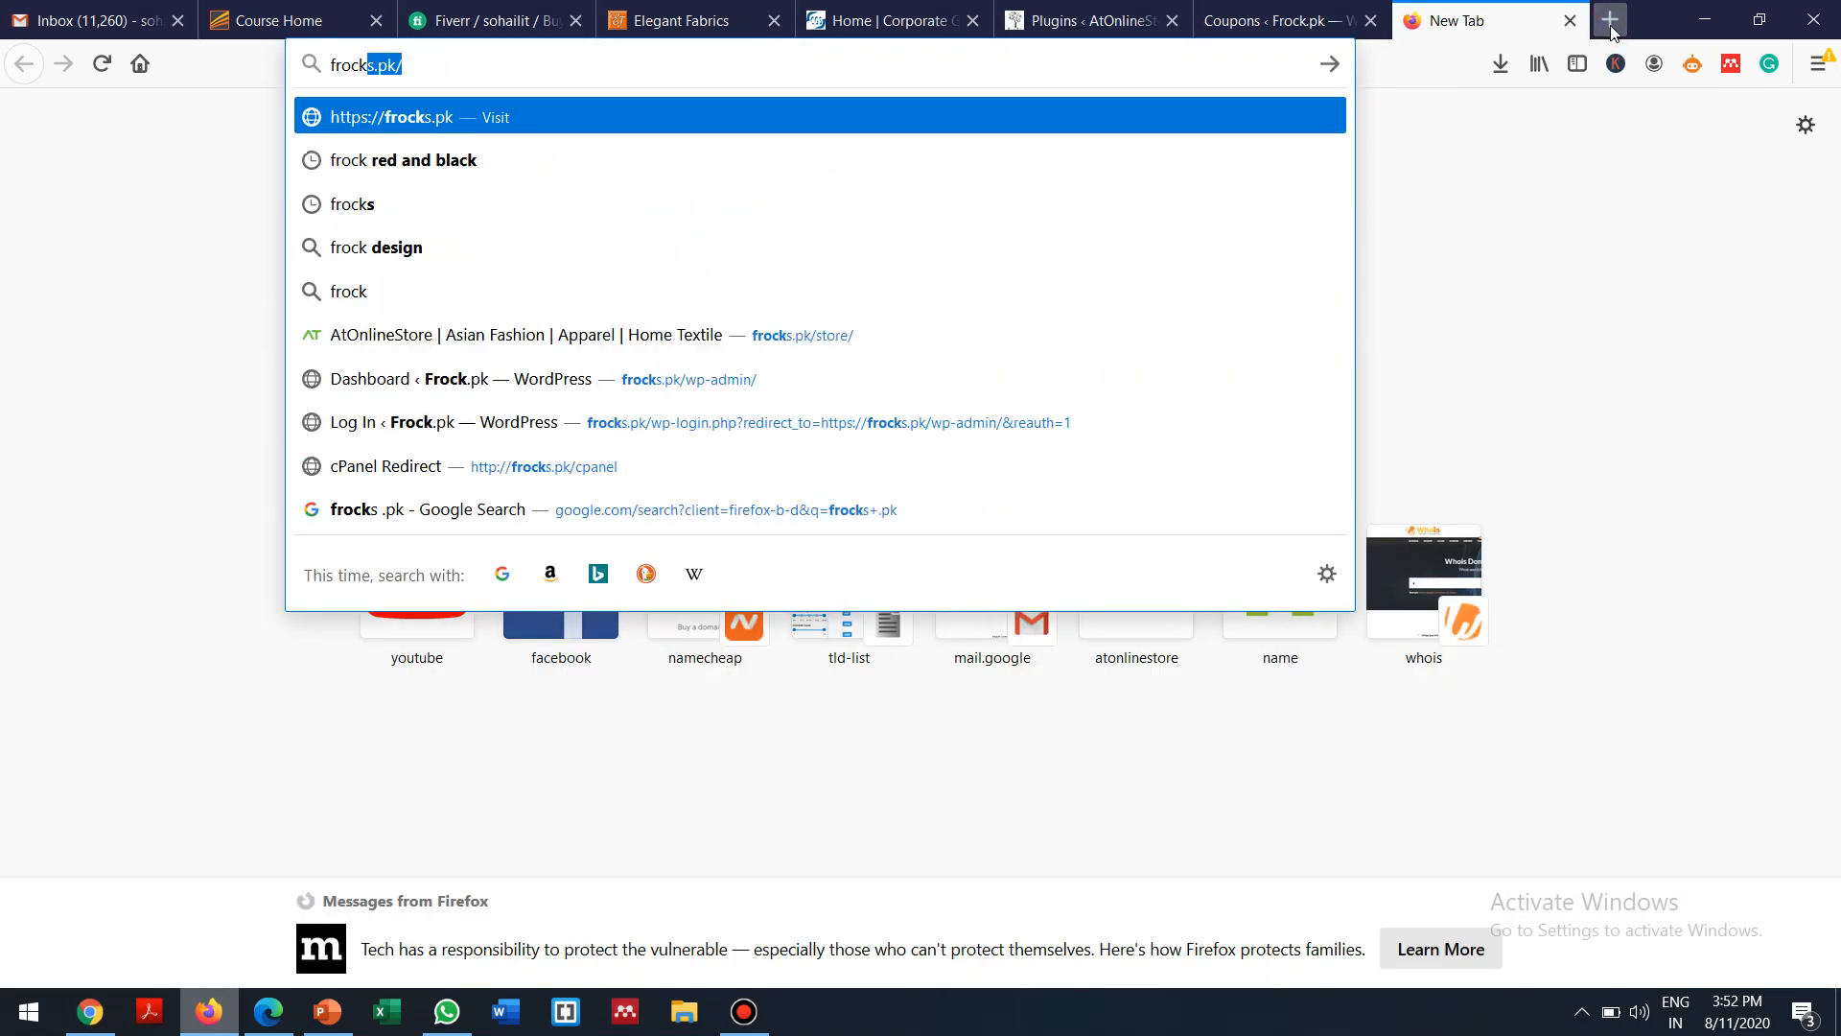
pyautogui.press('Return')
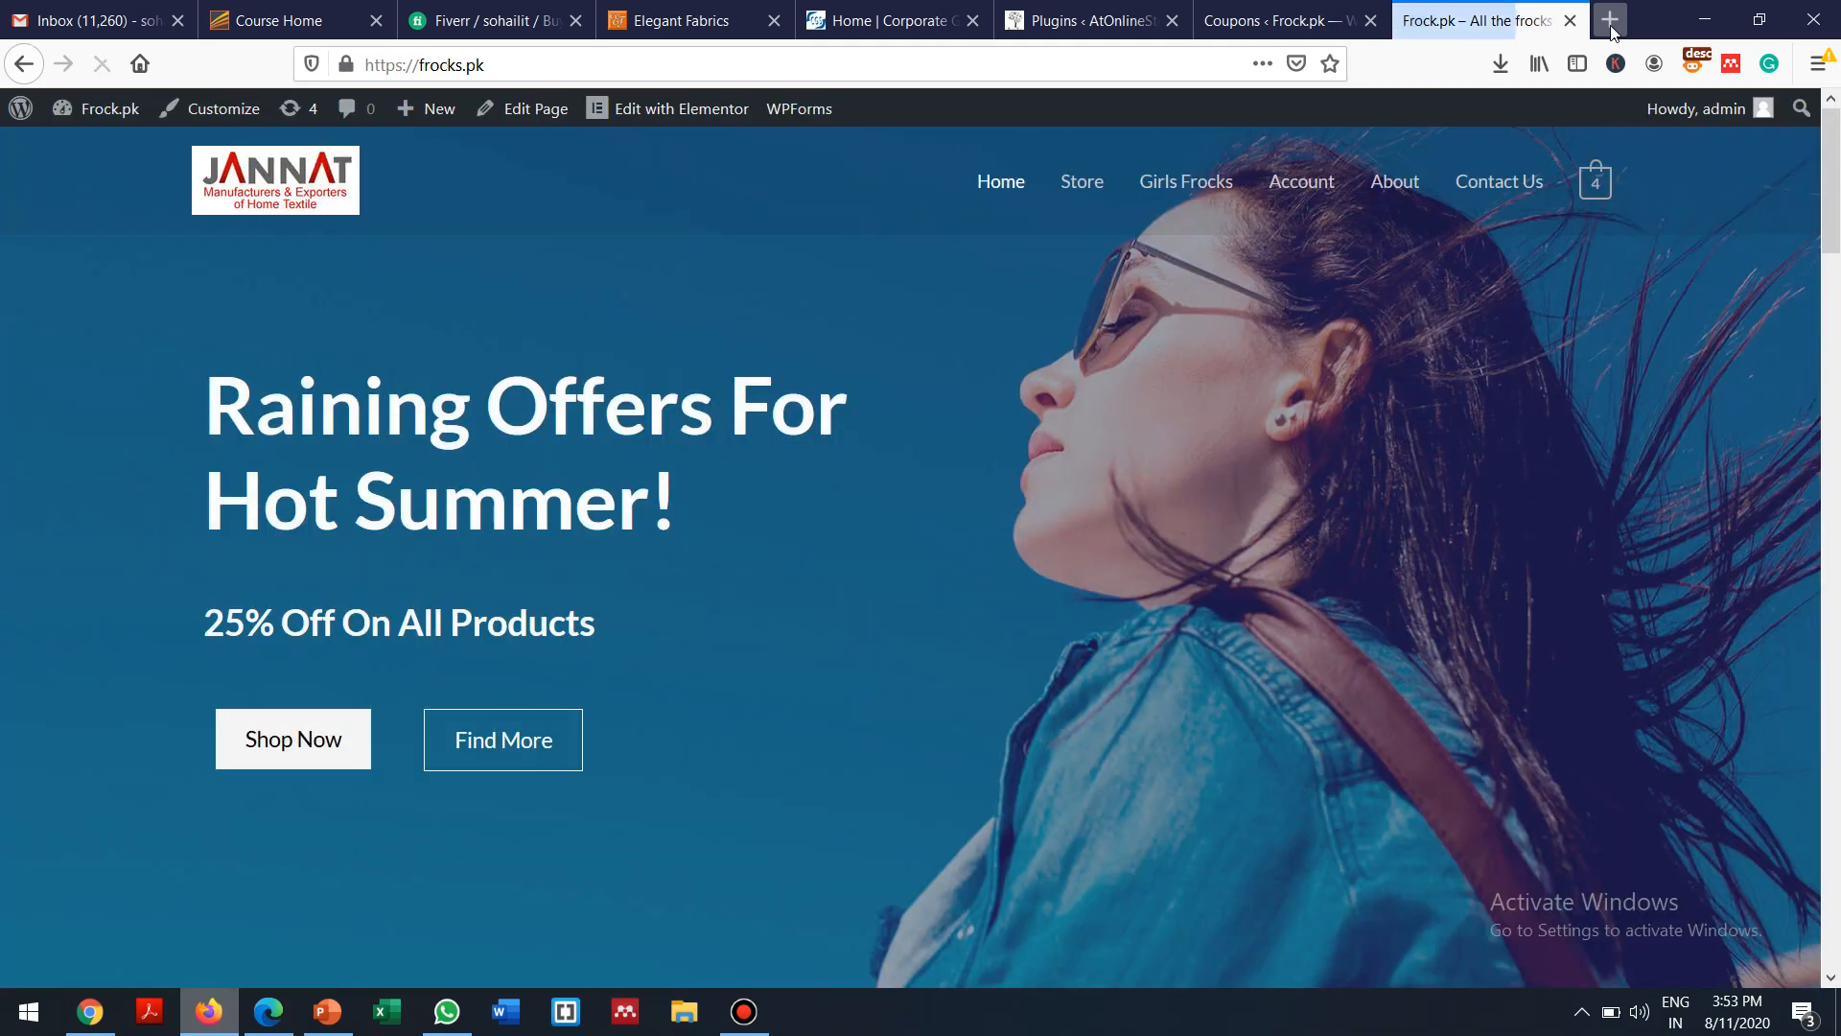
# Look through the storefront's home page, from the promotional banners to the Featured Products and back up
pyautogui.press('Down')
pyautogui.press('Down')
pyautogui.press('Down')
pyautogui.press('Down')
pyautogui.press('Down')
pyautogui.press('Down')
pyautogui.press('Down')
pyautogui.press('Down')
pyautogui.press('Down')
pyautogui.press('Down')
pyautogui.press('Down')
pyautogui.press('Down')
pyautogui.press('Down')
pyautogui.press('Down')
pyautogui.press('Down')
pyautogui.press('Down')
pyautogui.press('Down')
pyautogui.press('Down')
pyautogui.press('Down')
pyautogui.press('Down')
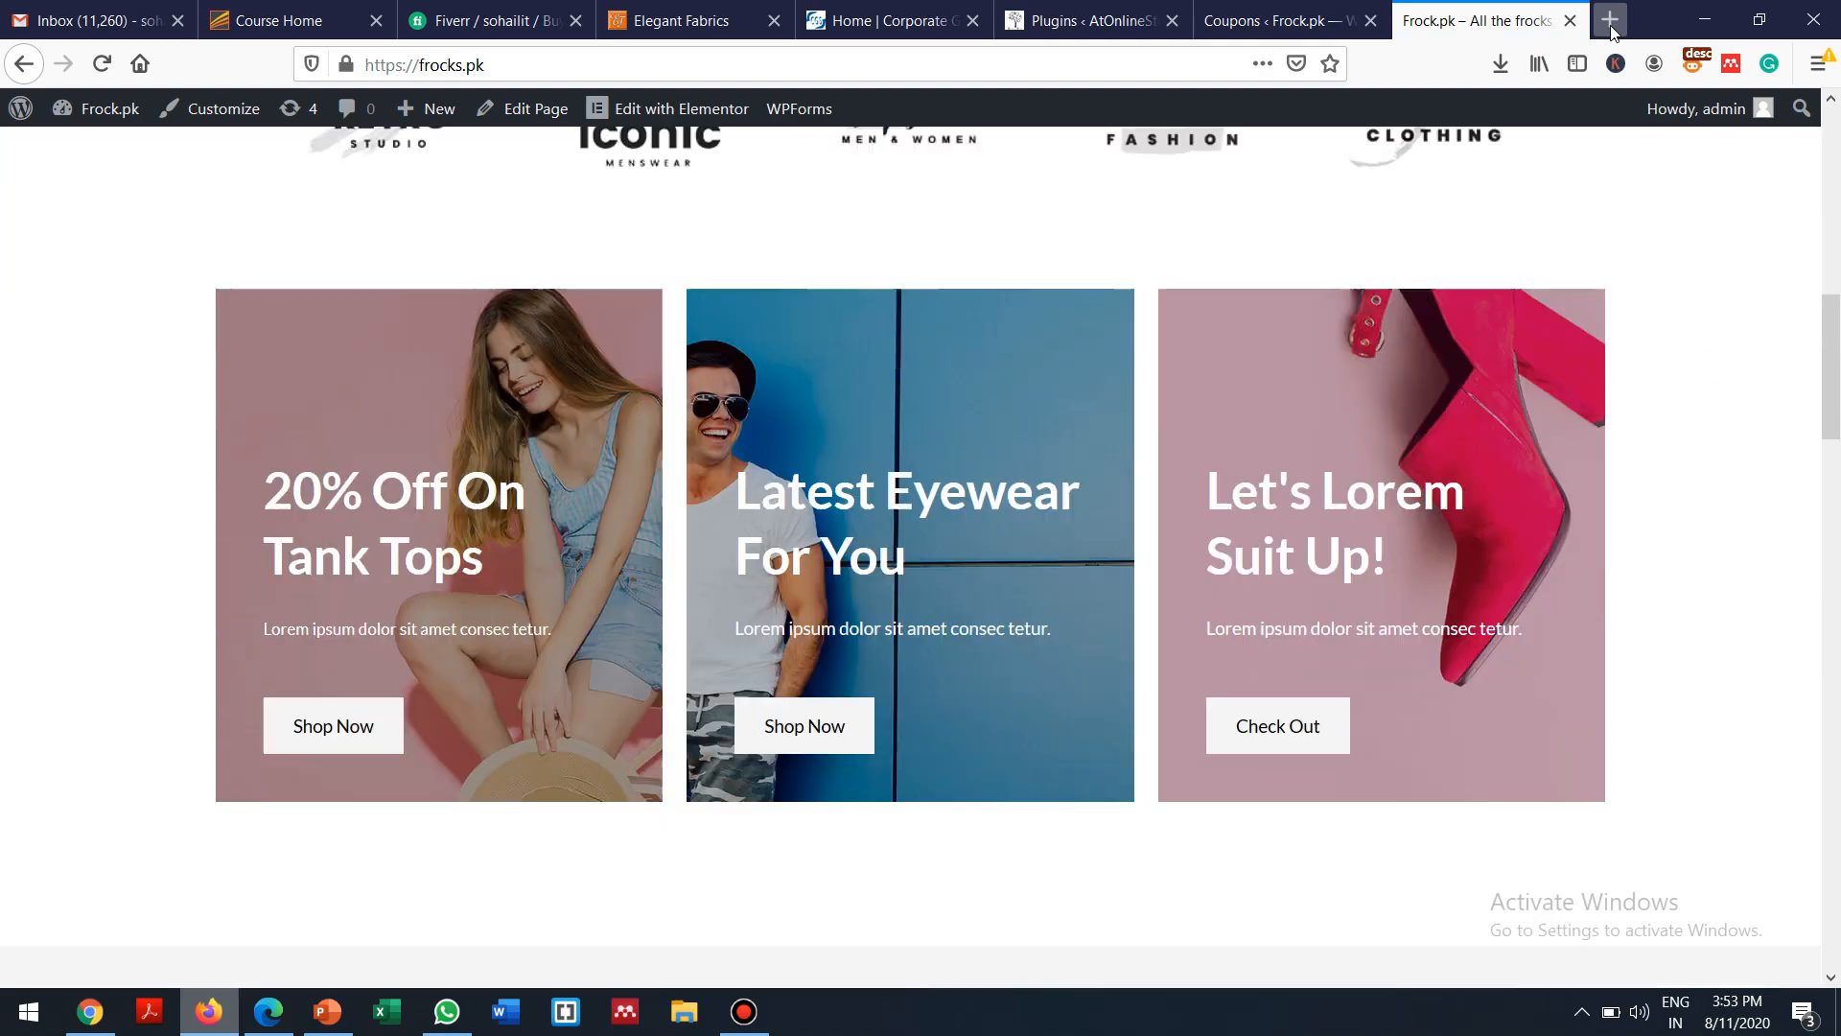
pyautogui.press('Down')
pyautogui.press('Down')
pyautogui.press('Down')
pyautogui.press('Down')
pyautogui.press('Down')
pyautogui.press('Down')
pyautogui.press('Down')
pyautogui.press('Down')
pyautogui.press('Down')
pyautogui.press('Down')
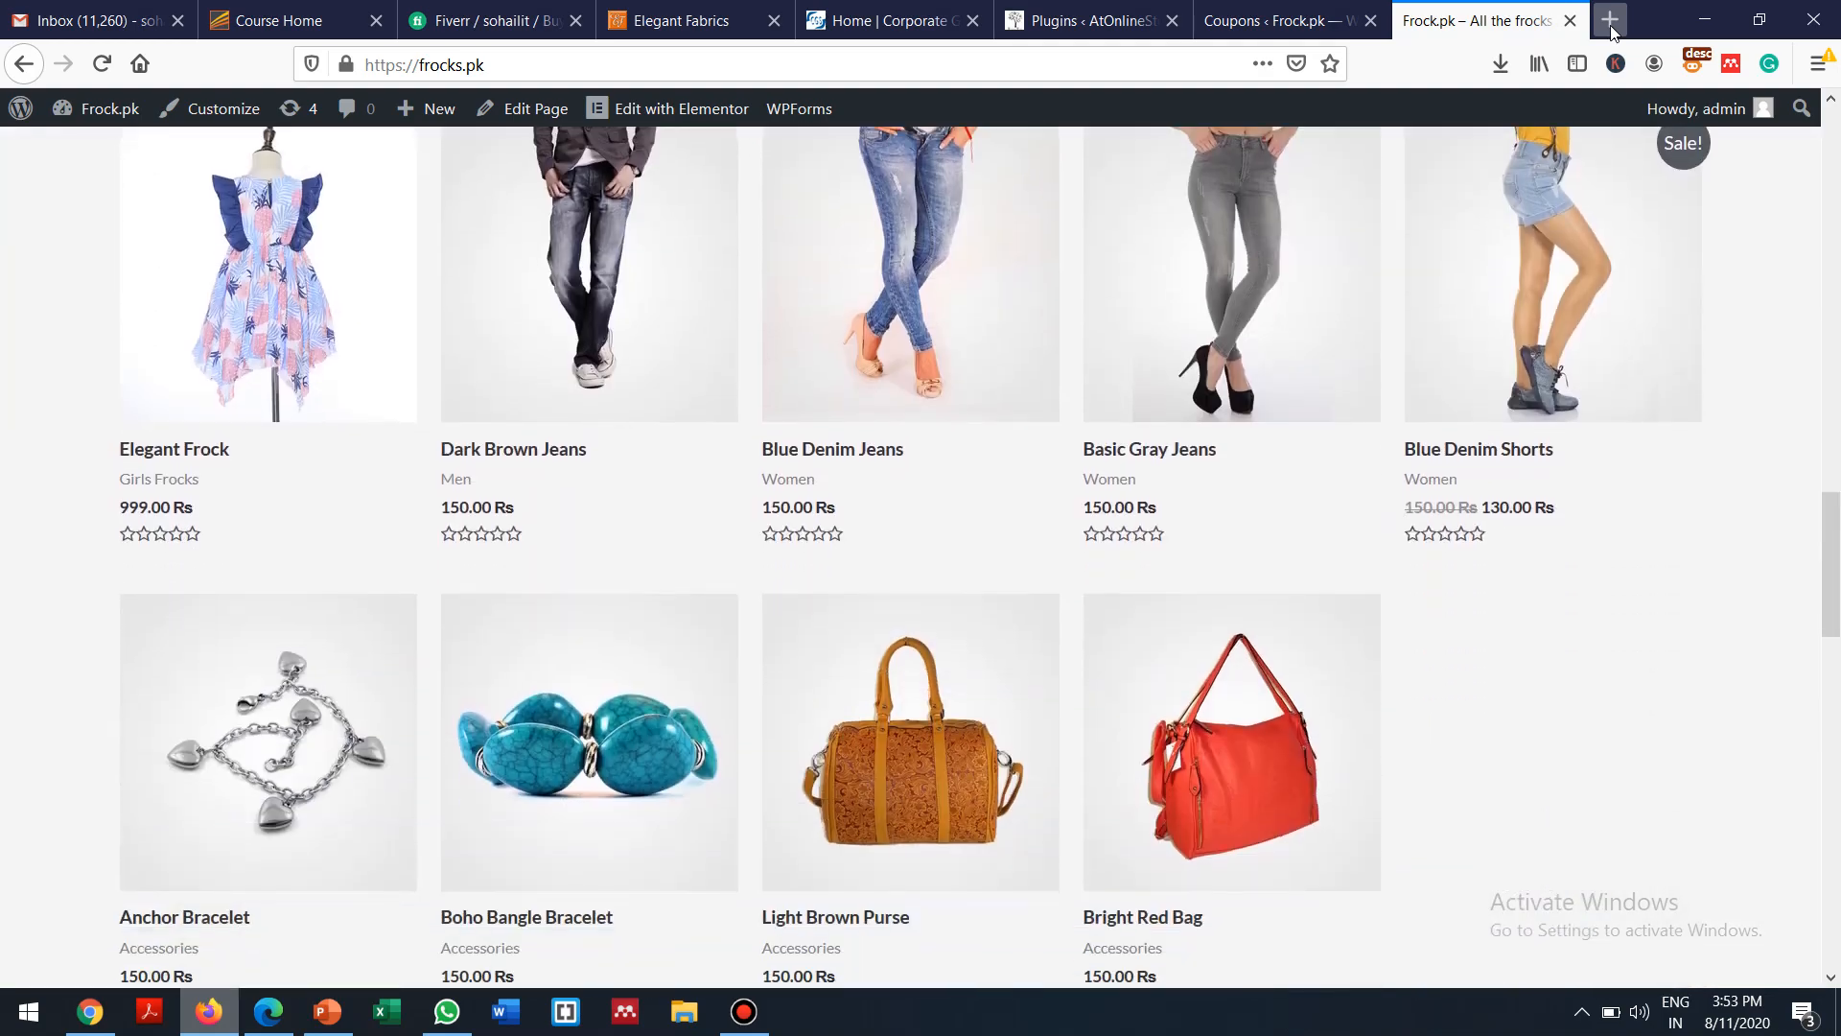
pyautogui.press('Down')
pyautogui.press('Down')
pyautogui.press('Down')
pyautogui.press('Up')
pyautogui.press('Up')
pyautogui.press('Up')
pyautogui.press('Up')
pyautogui.press('Up')
pyautogui.press('Up')
pyautogui.press('Up')
pyautogui.press('Up')
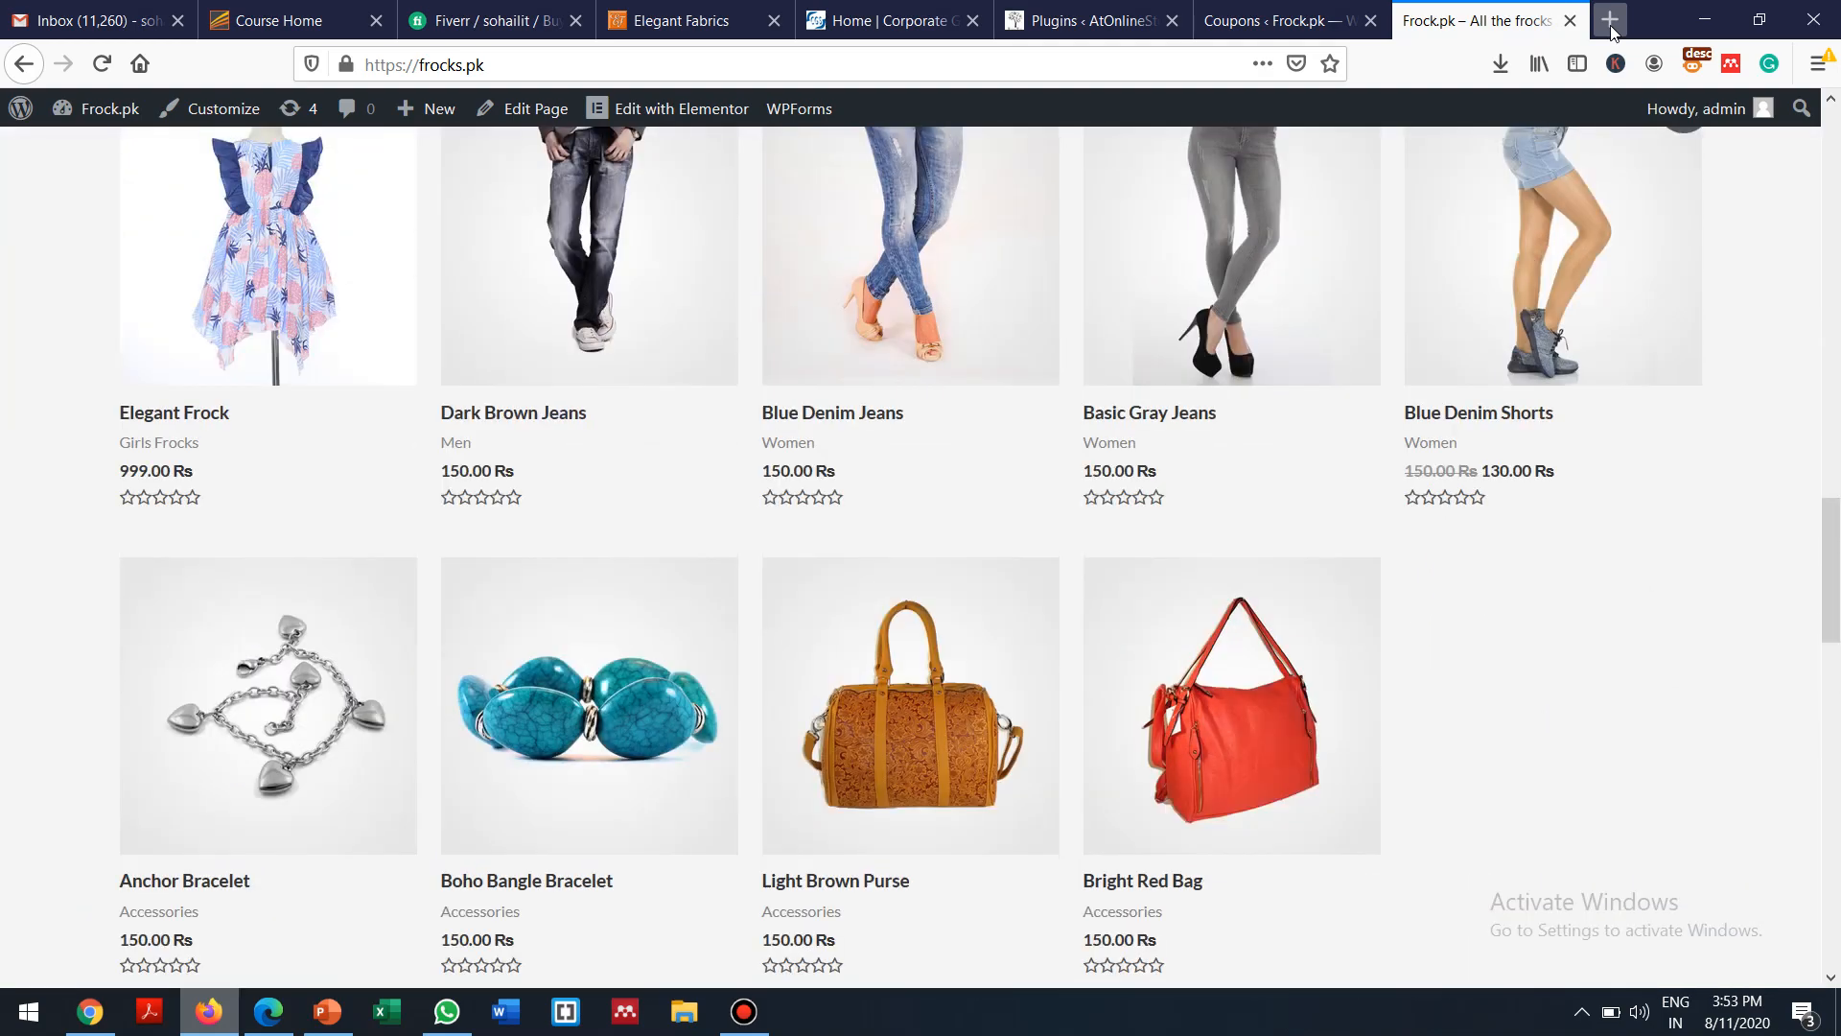
pyautogui.press('Up')
pyautogui.press('Up')
pyautogui.press('Up')
pyautogui.press('Up')
pyautogui.press('Up')
pyautogui.press('Up')
pyautogui.press('Up')
pyautogui.press('Up')
pyautogui.press('Up')
pyautogui.press('Up')
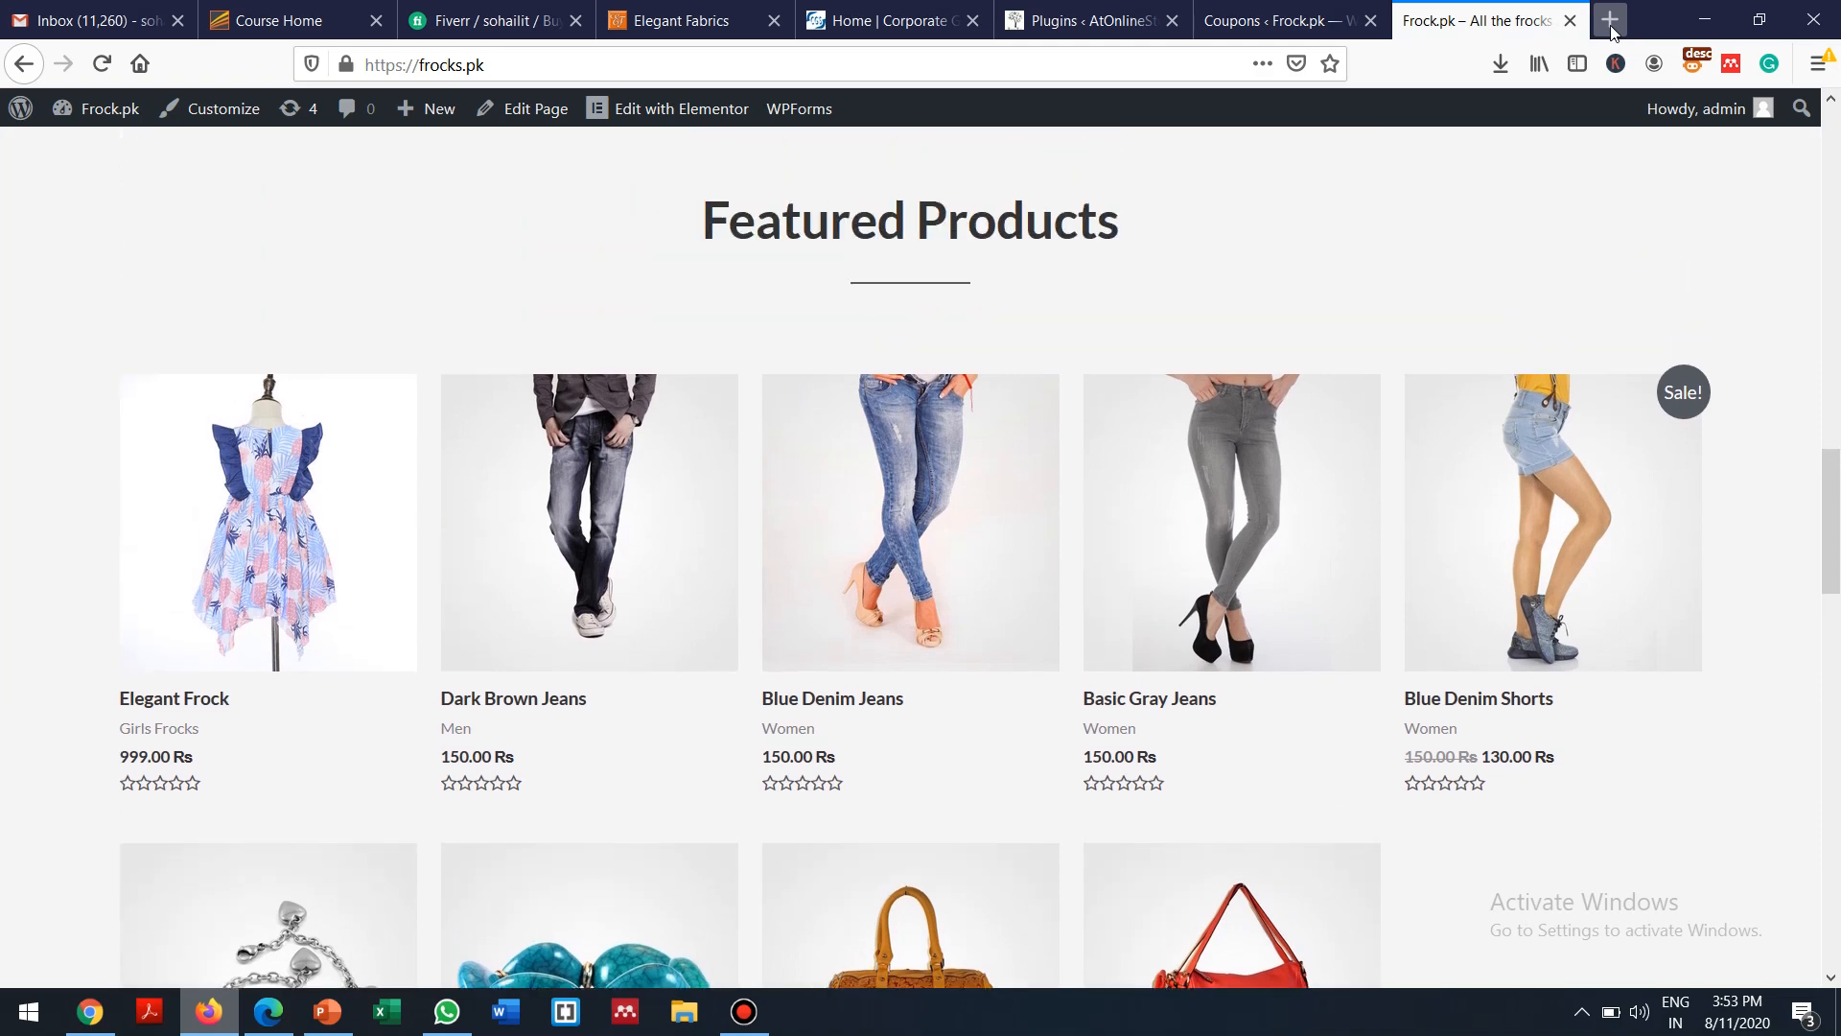
pyautogui.press('Up')
pyautogui.press('Up')
pyautogui.press('Up')
pyautogui.press('Up')
pyautogui.press('Up')
pyautogui.press('Up')
pyautogui.press('Up')
pyautogui.press('Up')
pyautogui.press('Up')
pyautogui.press('Up')
pyautogui.press('Up')
pyautogui.press('Up')
pyautogui.press('Up')
pyautogui.press('Up')
pyautogui.press('Up')
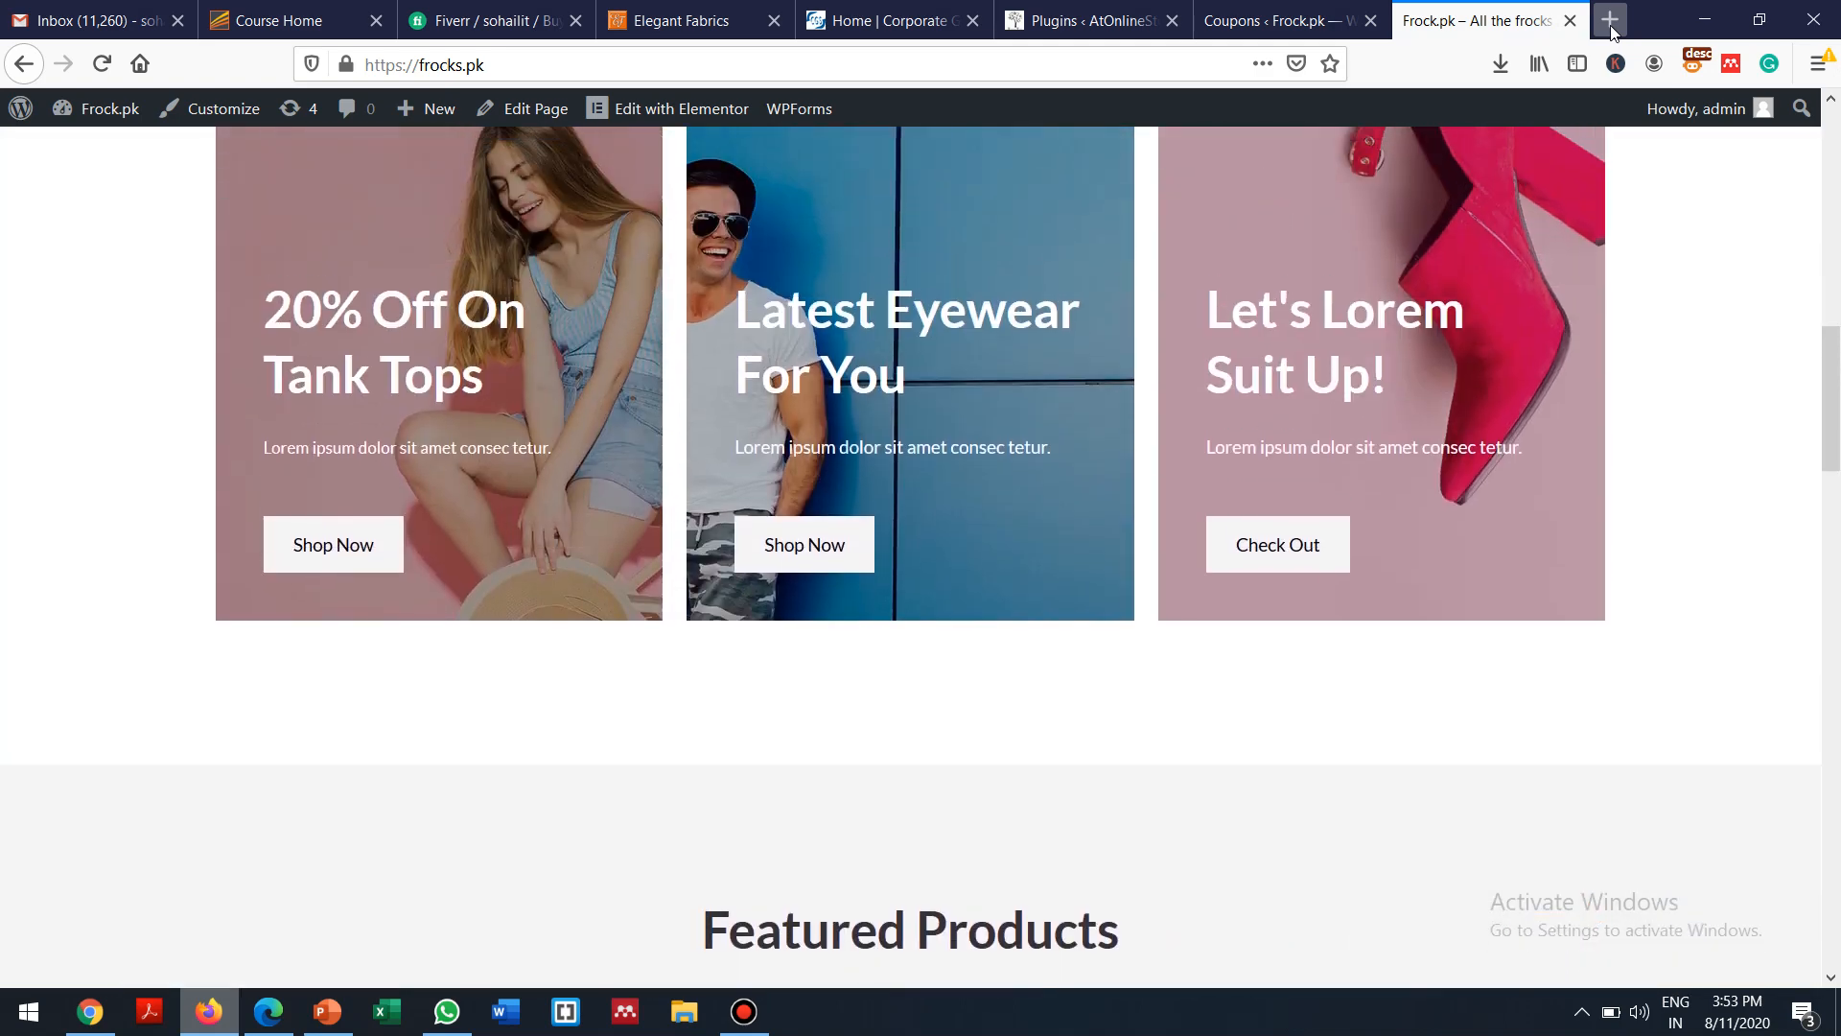
pyautogui.press('Up')
pyautogui.press('Up')
pyautogui.press('Up')
pyautogui.press('Up')
pyautogui.press('Up')
pyautogui.press('Up')
pyautogui.press('Up')
pyautogui.press('Up')
pyautogui.press('Up')
pyautogui.press('Up')
pyautogui.press('Up')
pyautogui.press('Up')
pyautogui.press('Up')
pyautogui.press('Up')
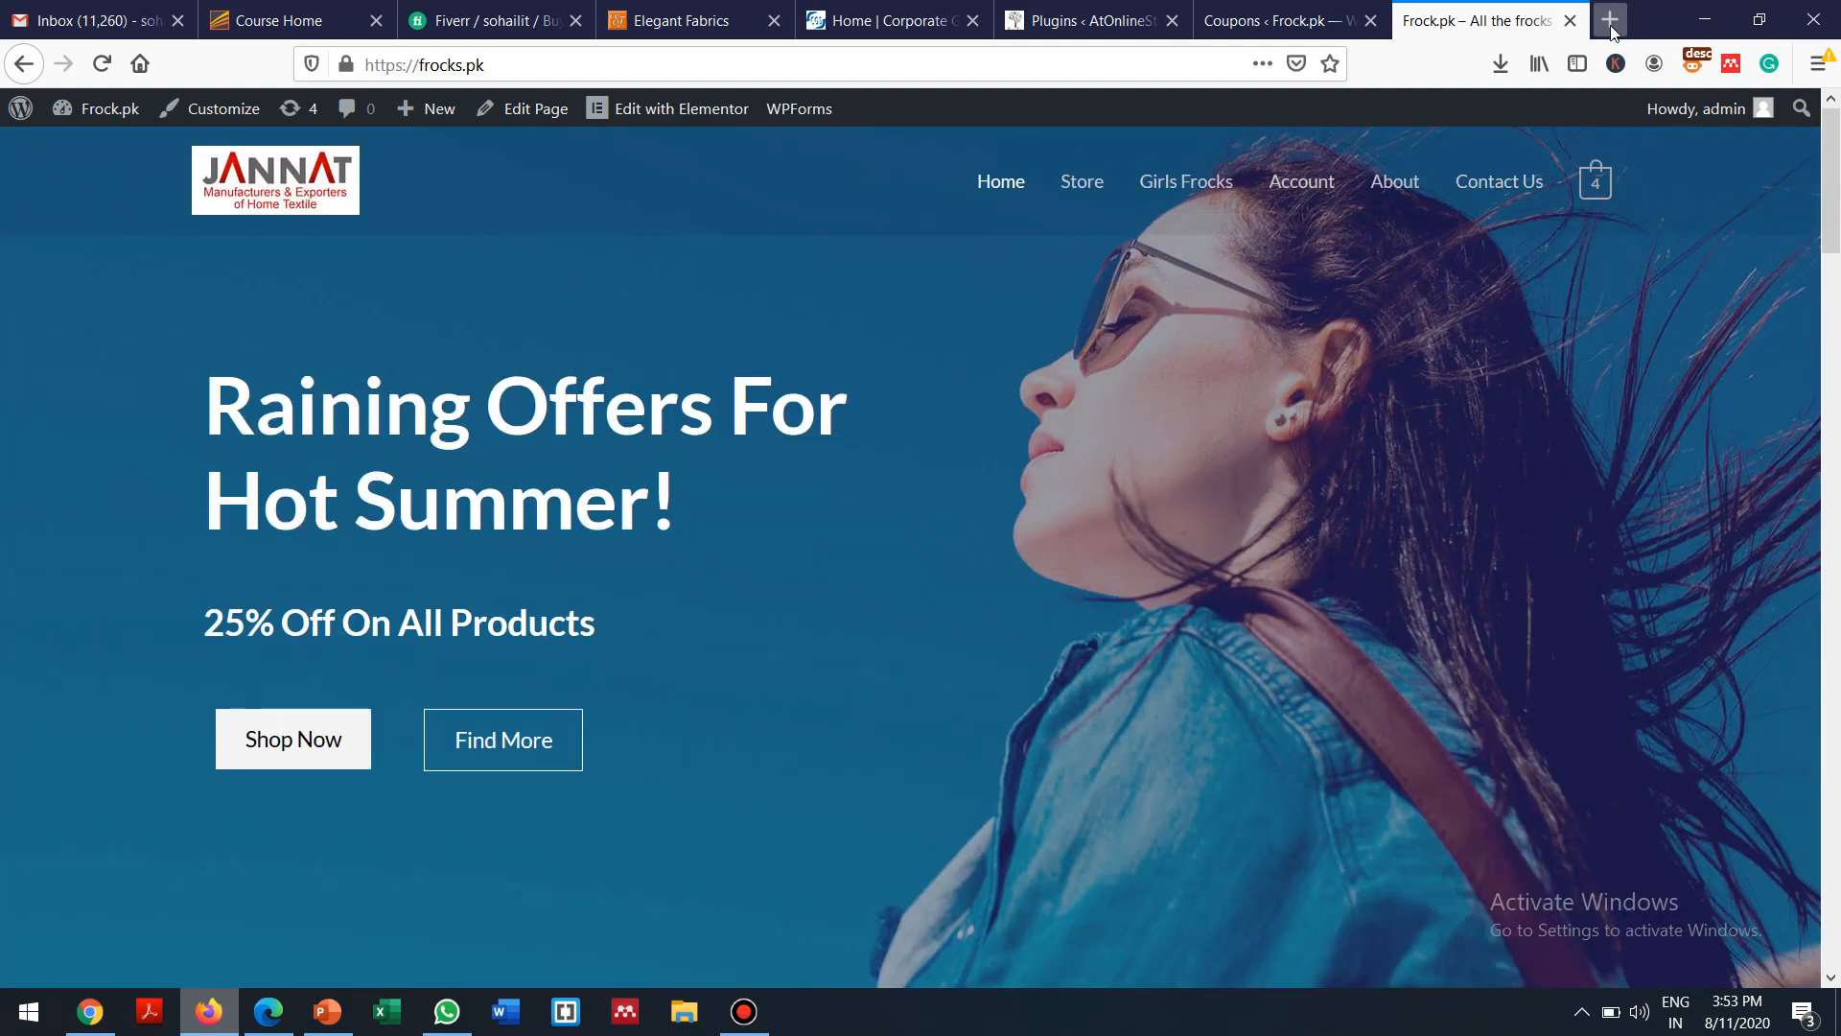
# Start the store's first coupon with the code "EID Coupon" and the description "Coupon for testing"
pyautogui.click(1266, 20)
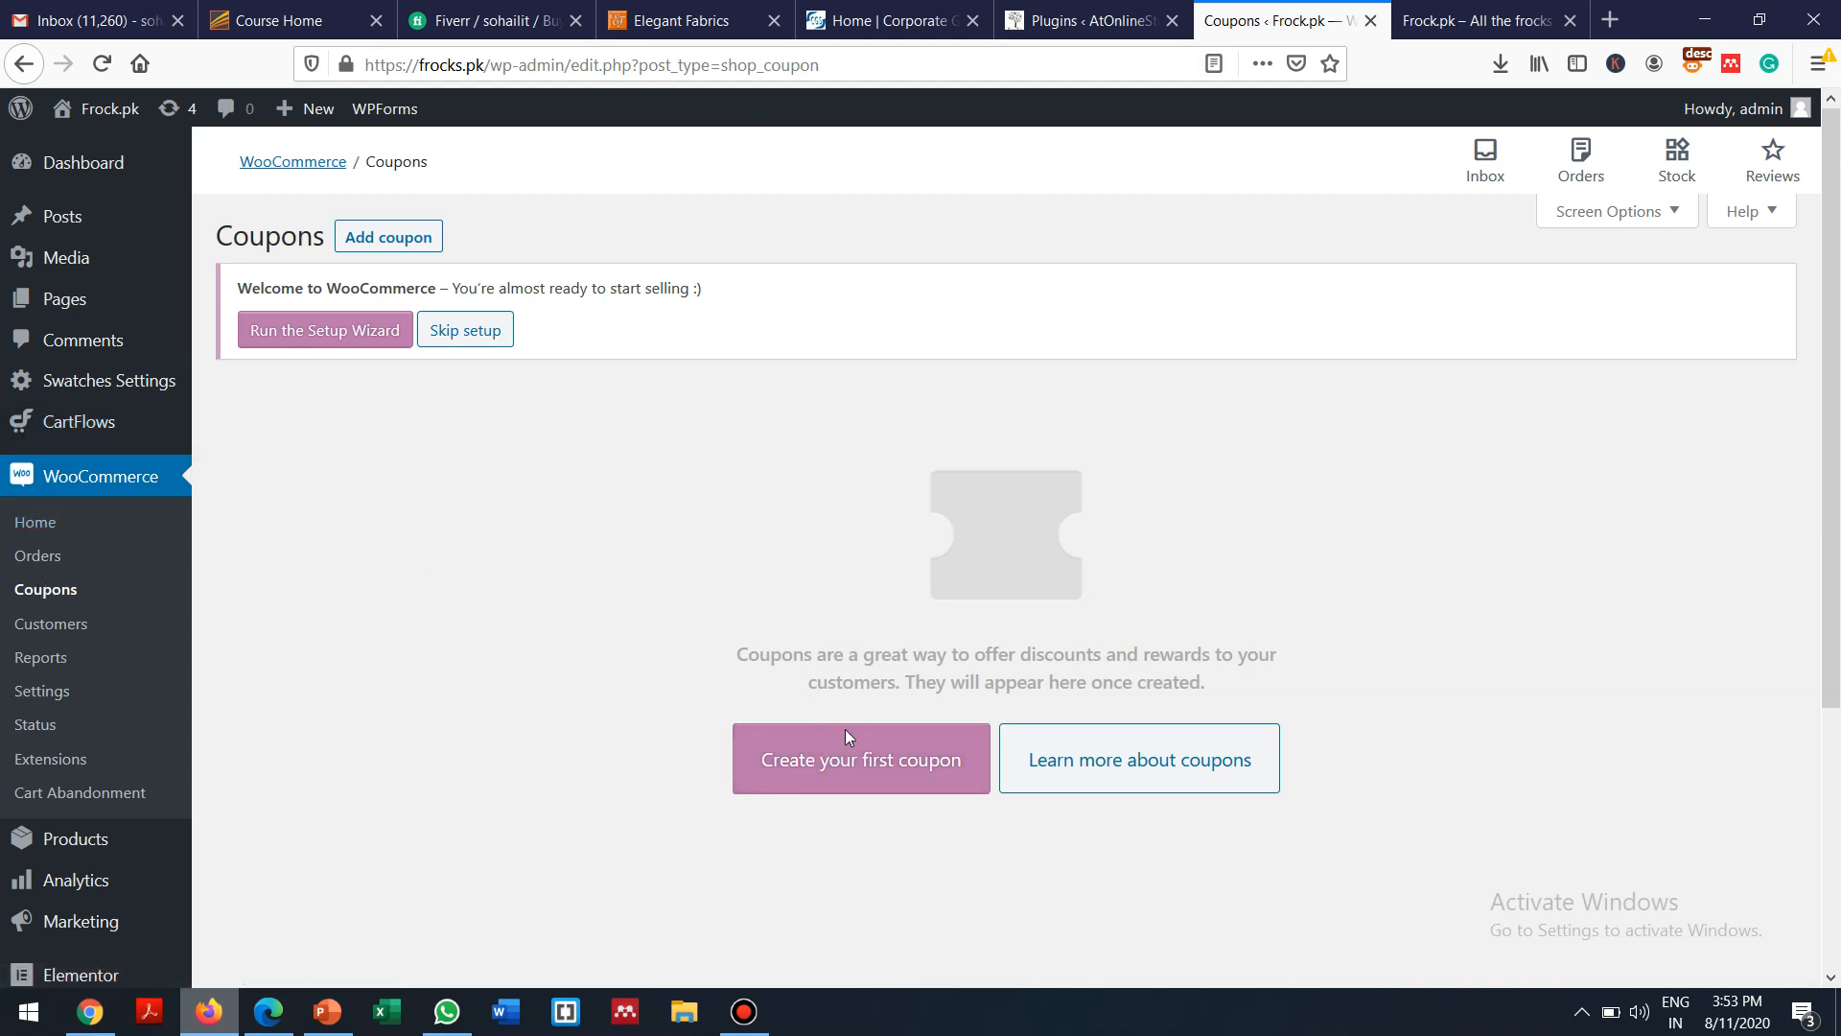
pyautogui.click(822, 774)
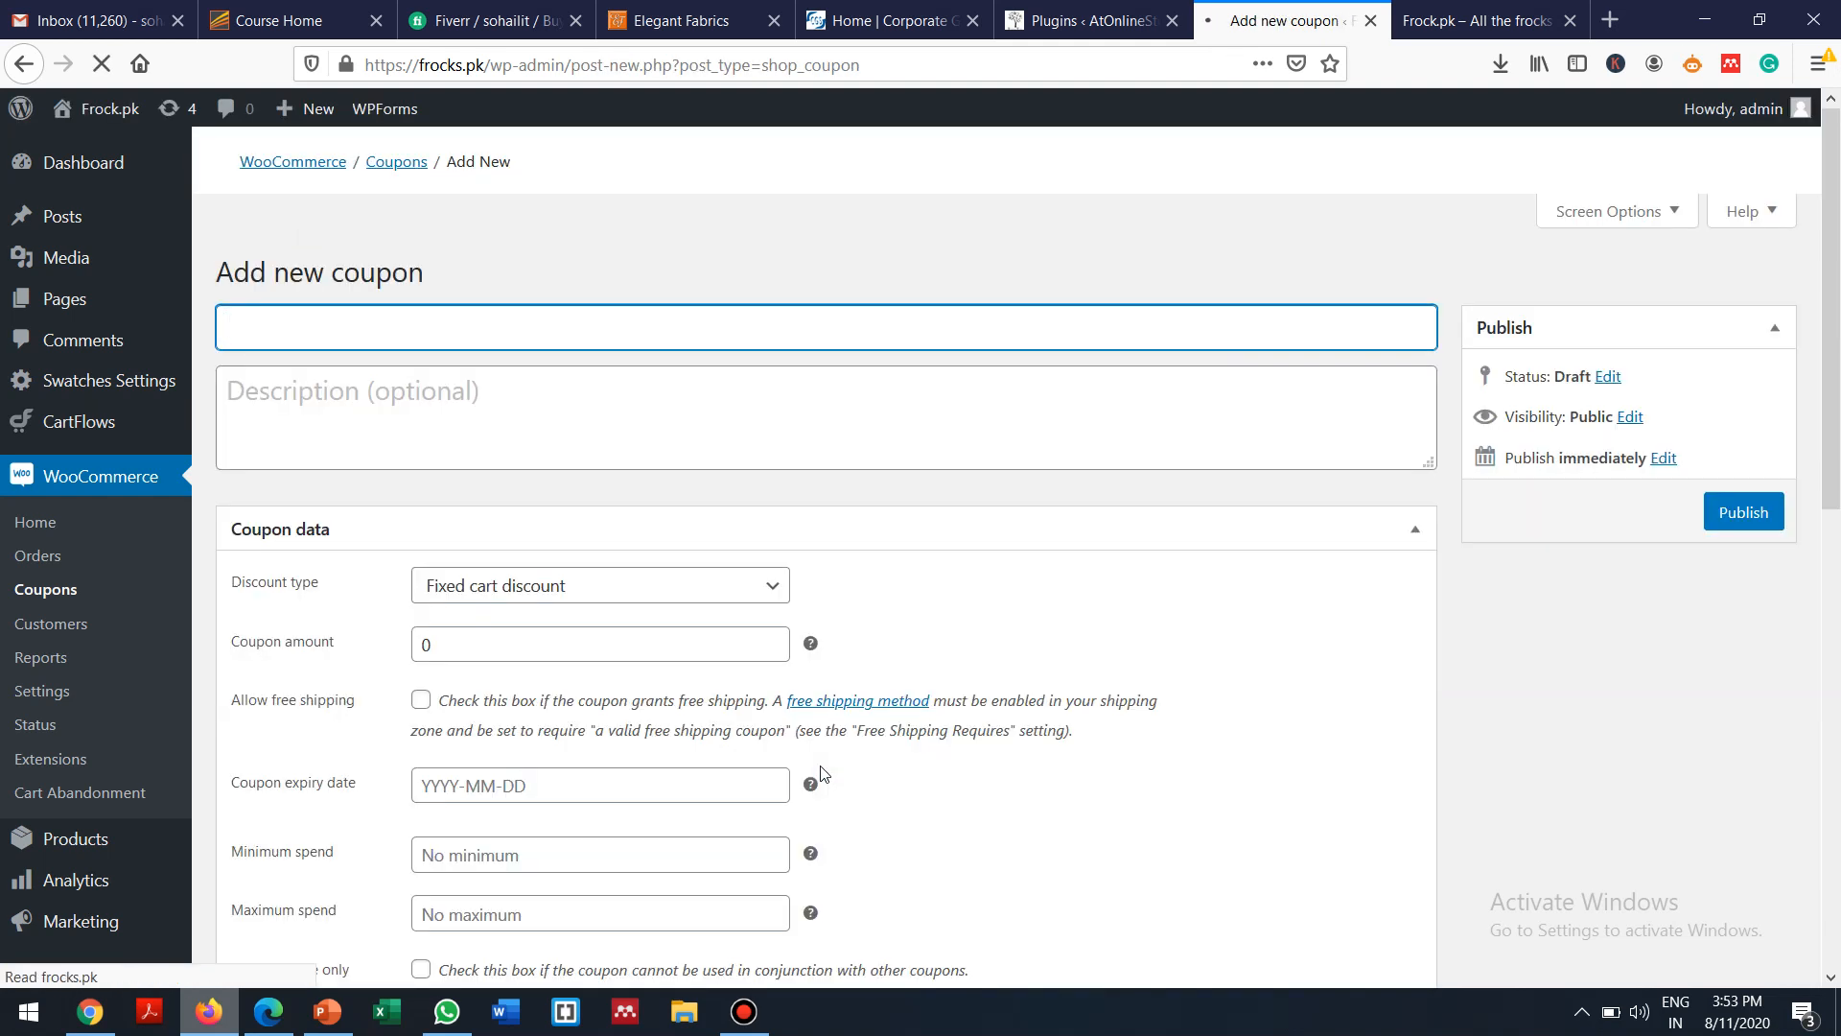
pyautogui.click(413, 325)
pyautogui.write('E')
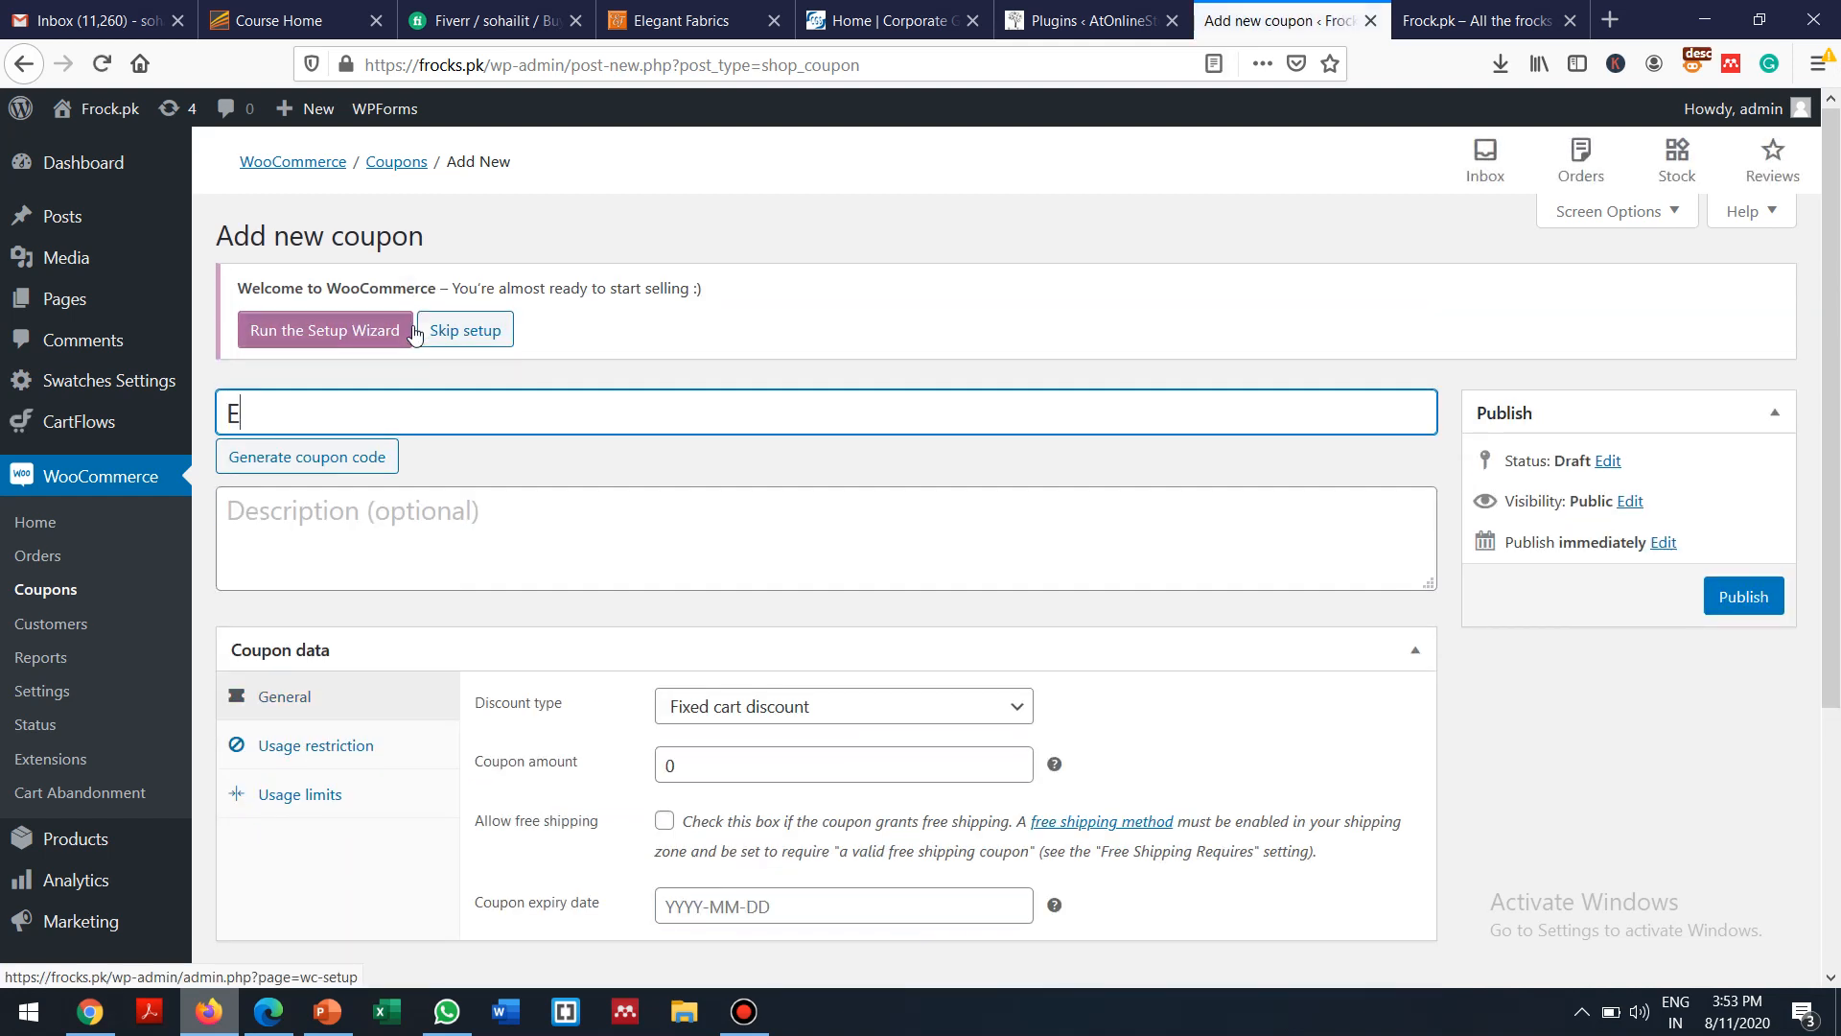
pyautogui.write('l')
pyautogui.write('D')
pyautogui.press('BackSpace')
pyautogui.write('D Coupon')
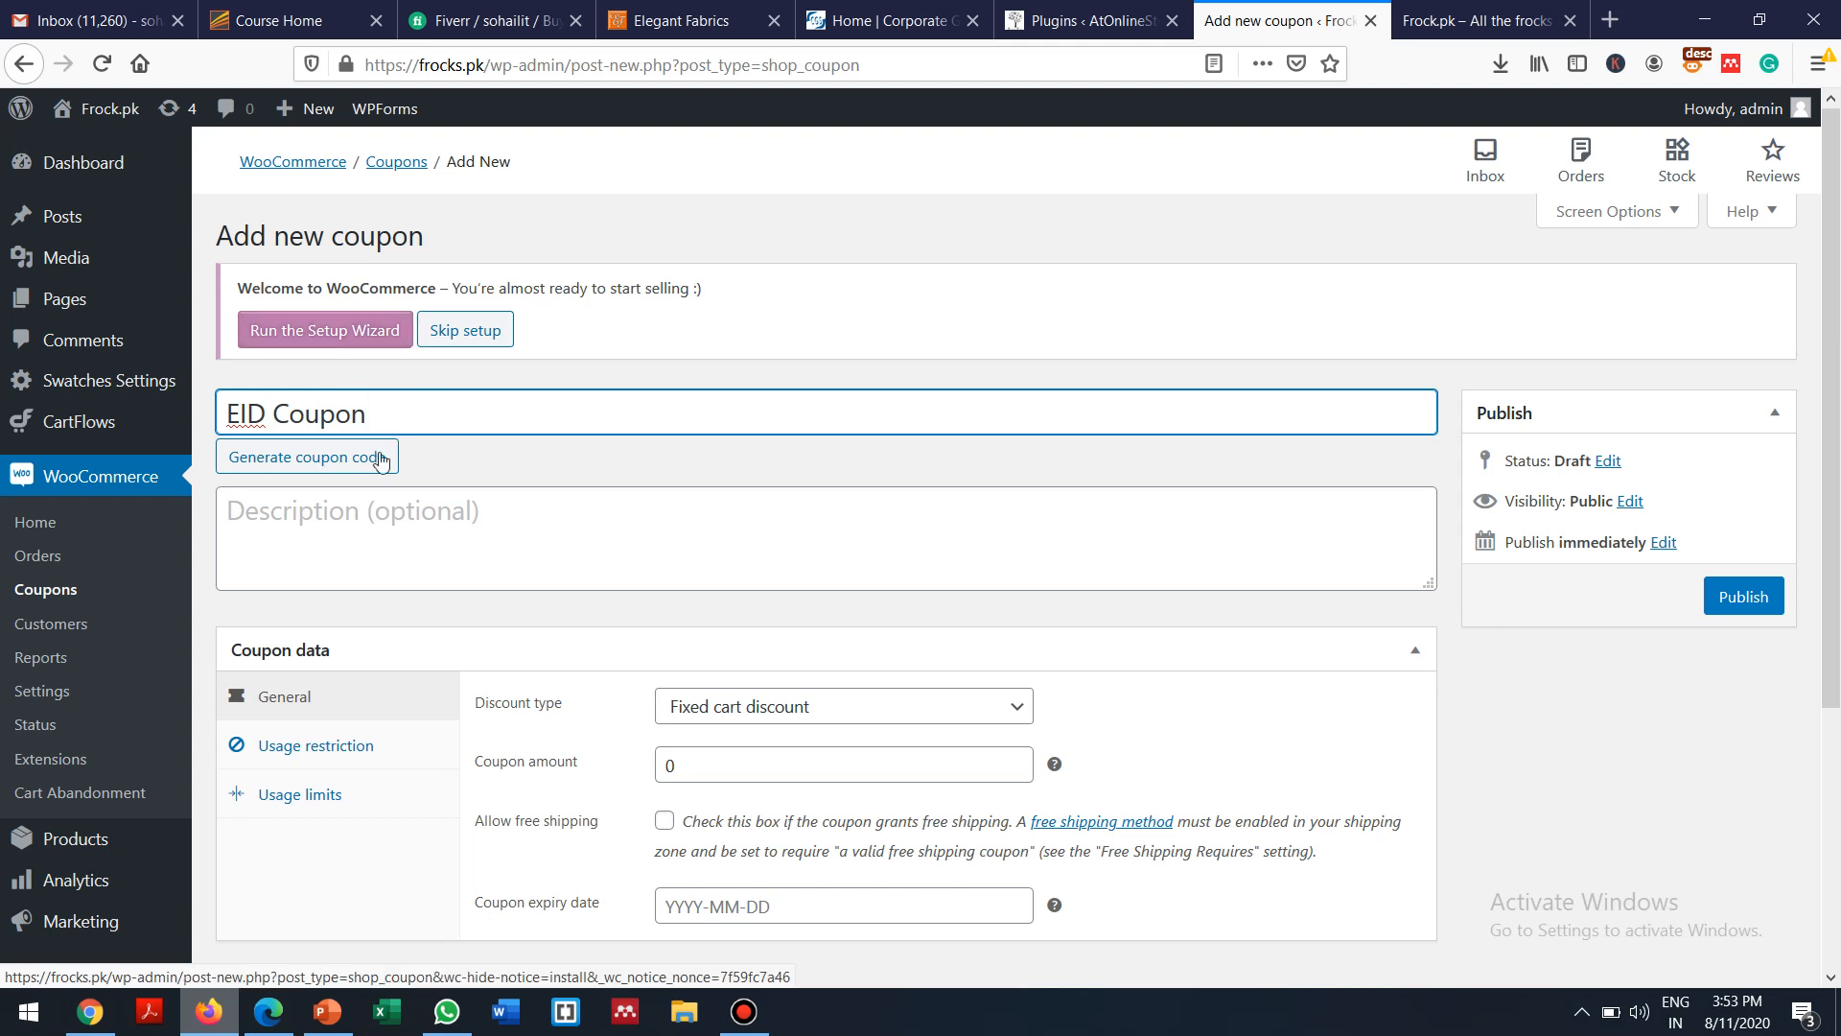
pyautogui.click(335, 521)
pyautogui.write('C')
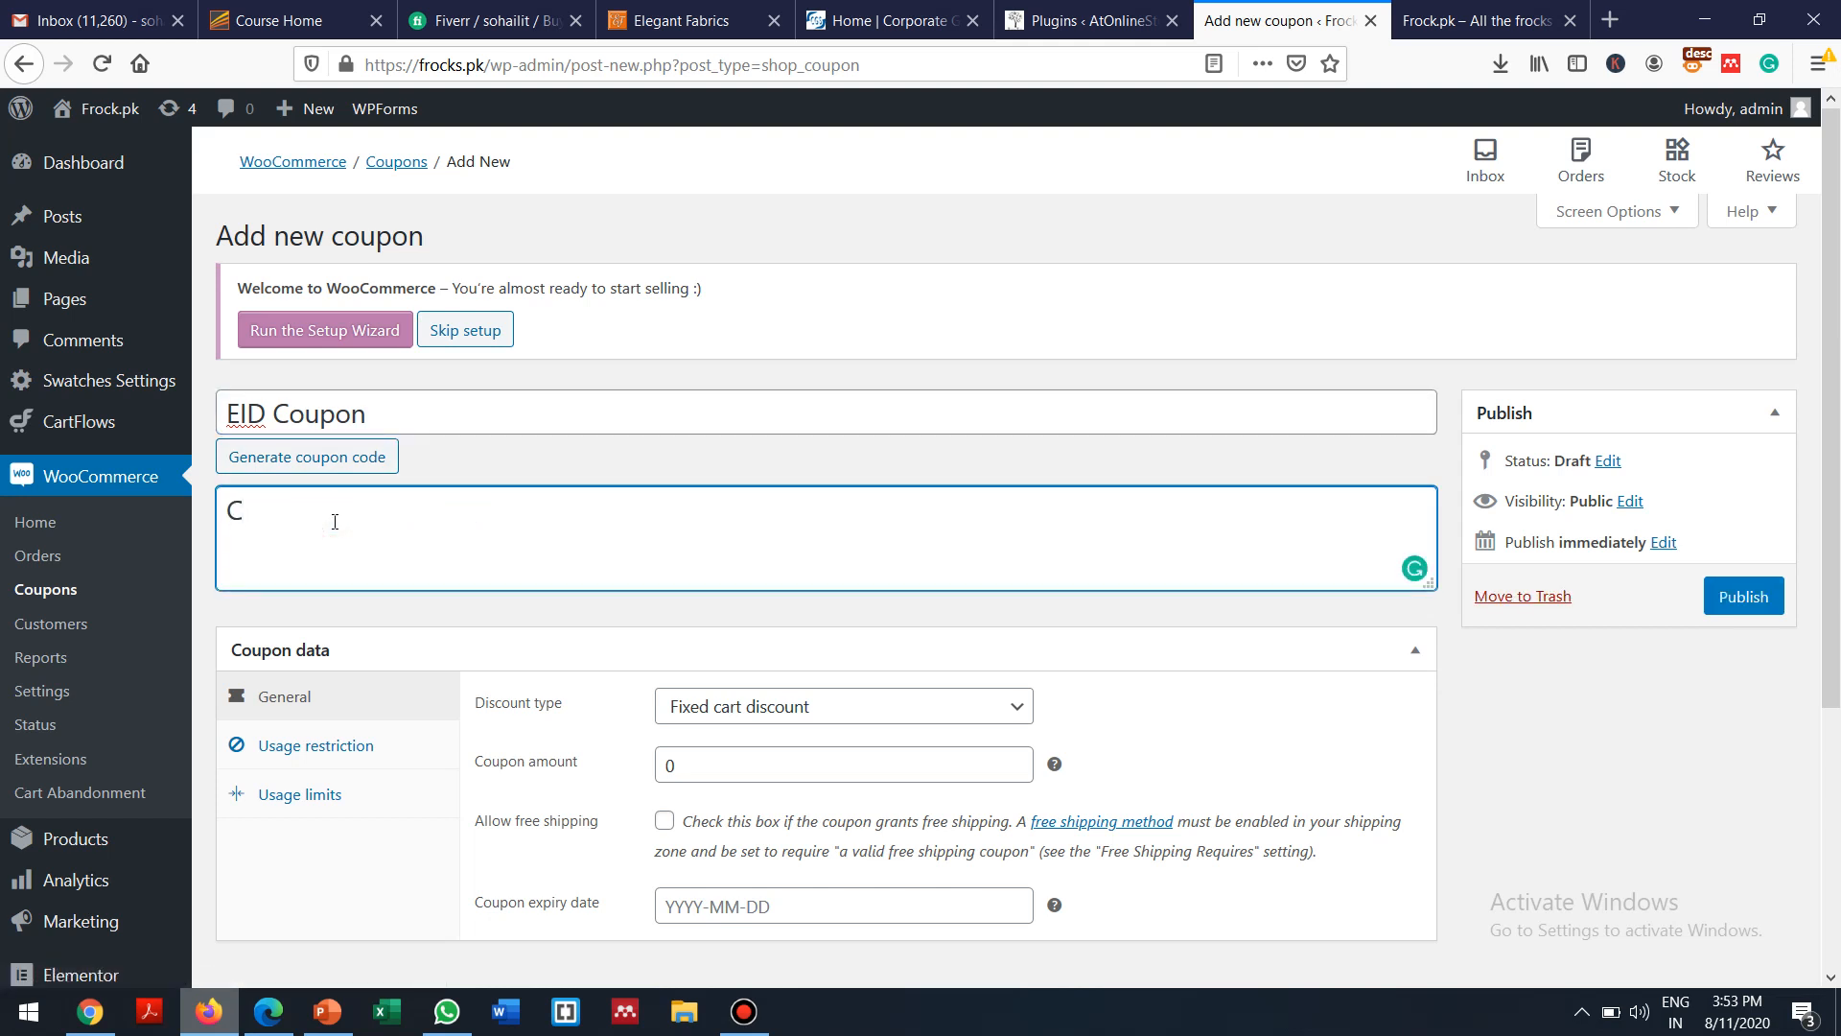
pyautogui.write('oupon for testing')
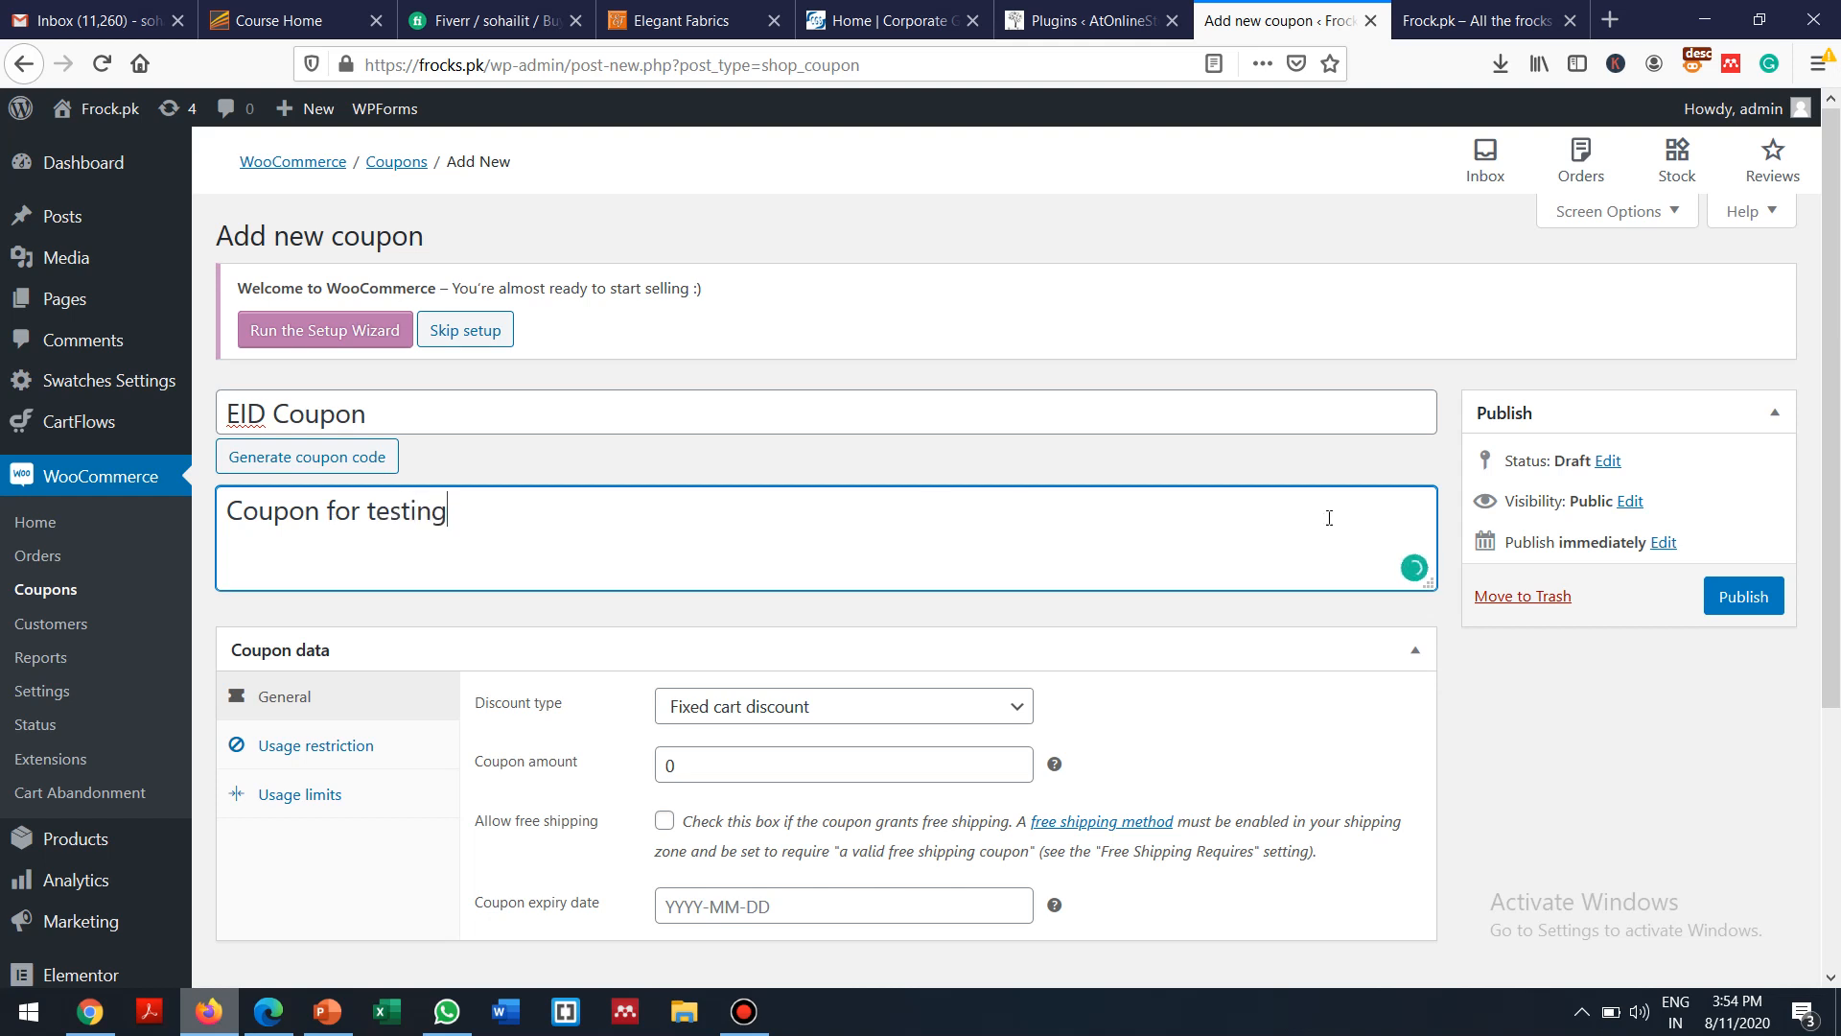
# Try the Percentage, Fixed cart and Fixed product discount types in the coupon's general data
pyautogui.moveTo(1837, 408); pyautogui.dragTo(1838, 509)
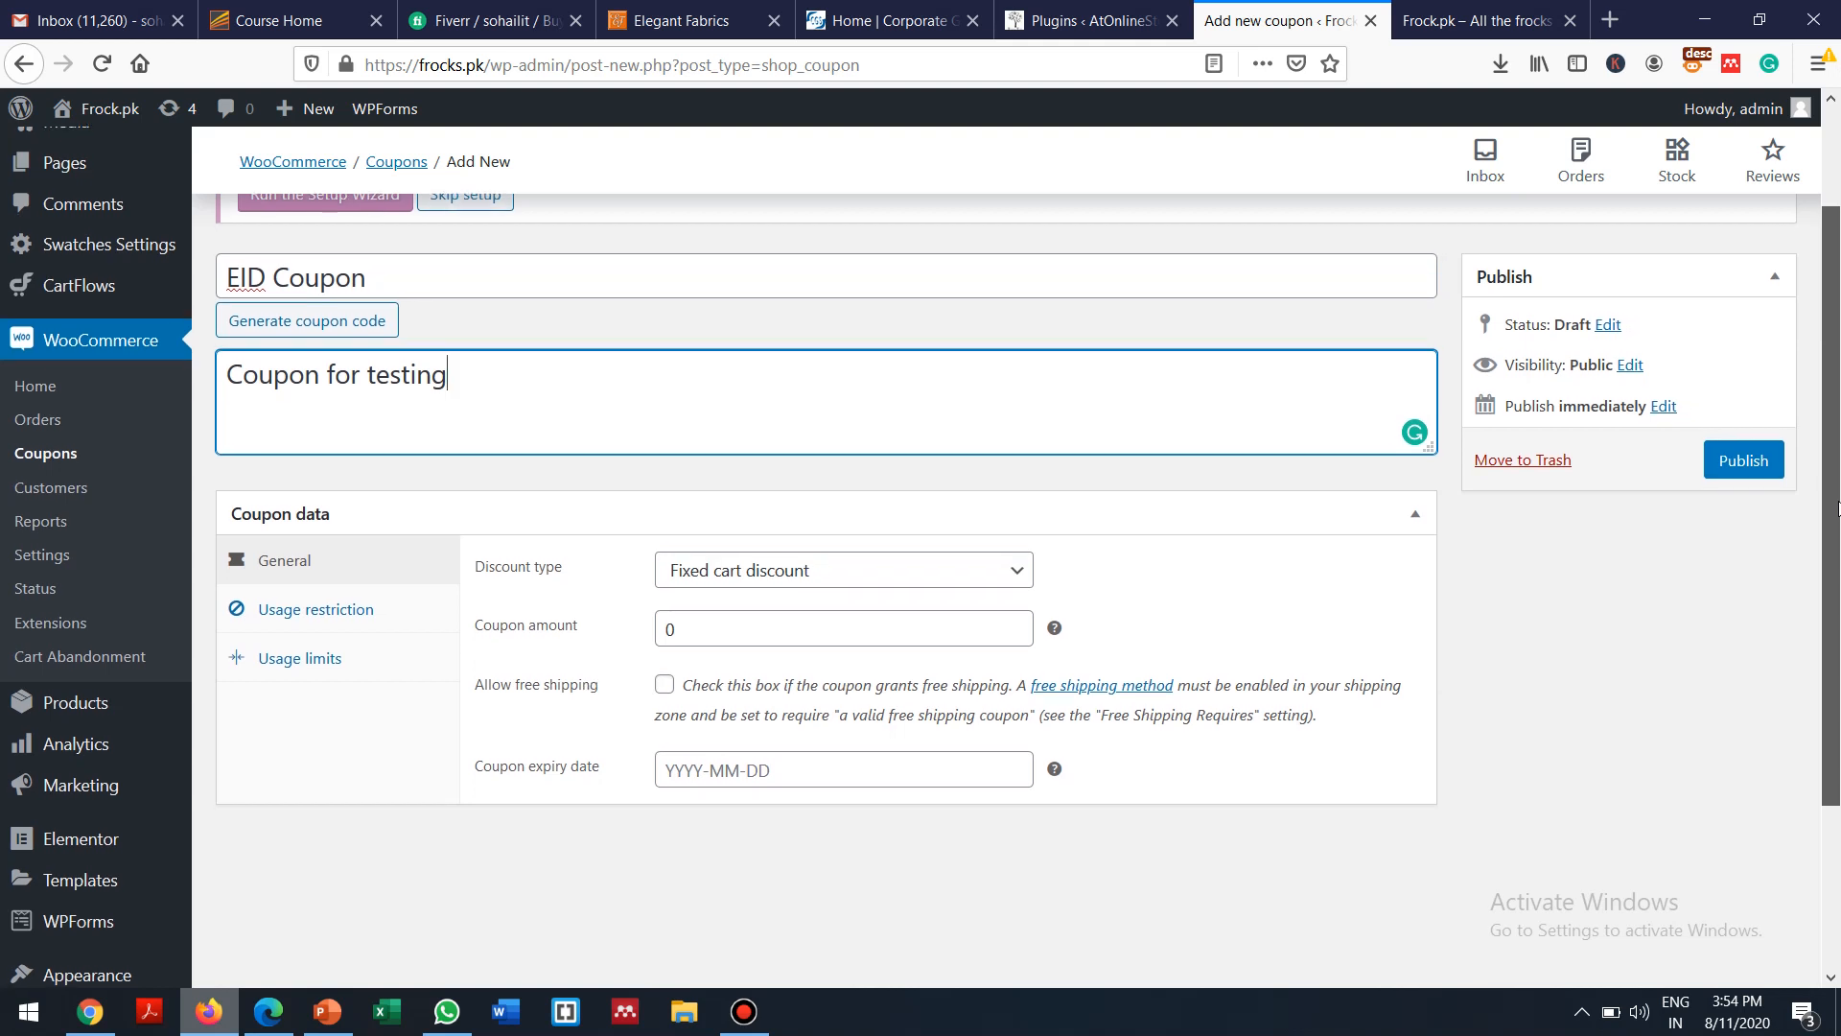
pyautogui.moveTo(1838, 510); pyautogui.dragTo(1838, 510)
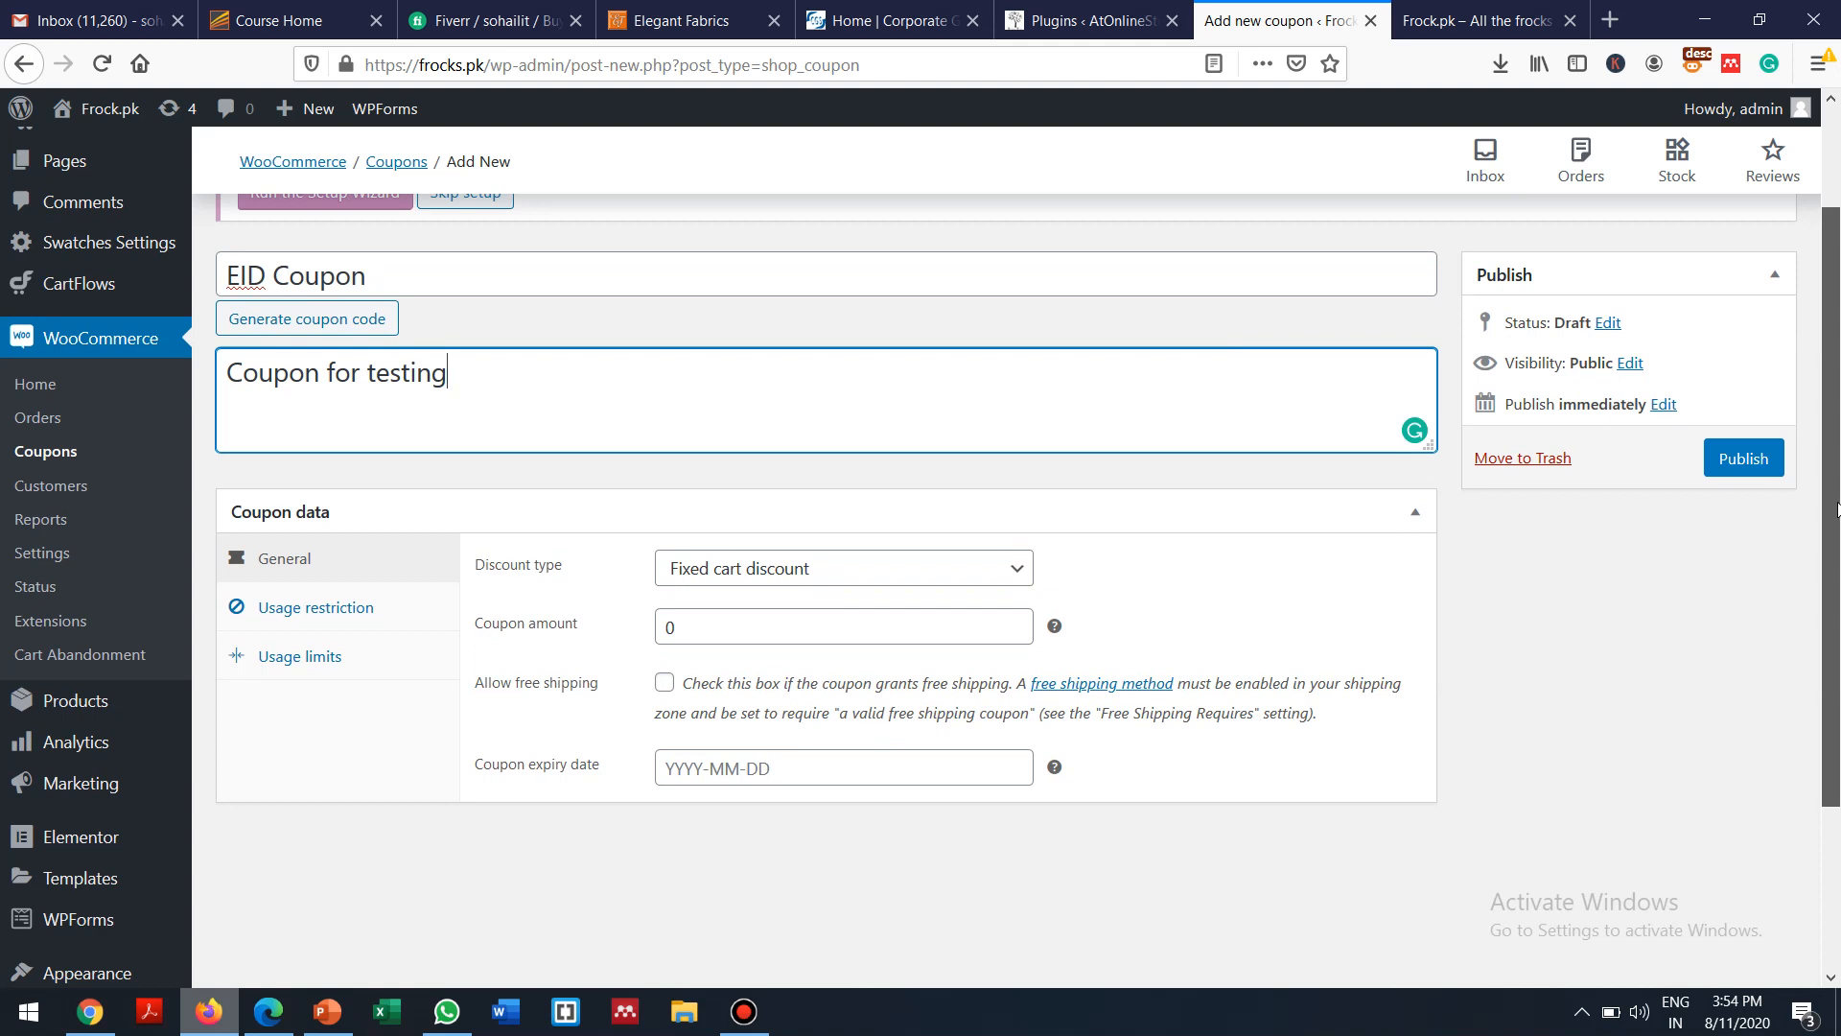
pyautogui.moveTo(1835, 508); pyautogui.dragTo(1836, 508)
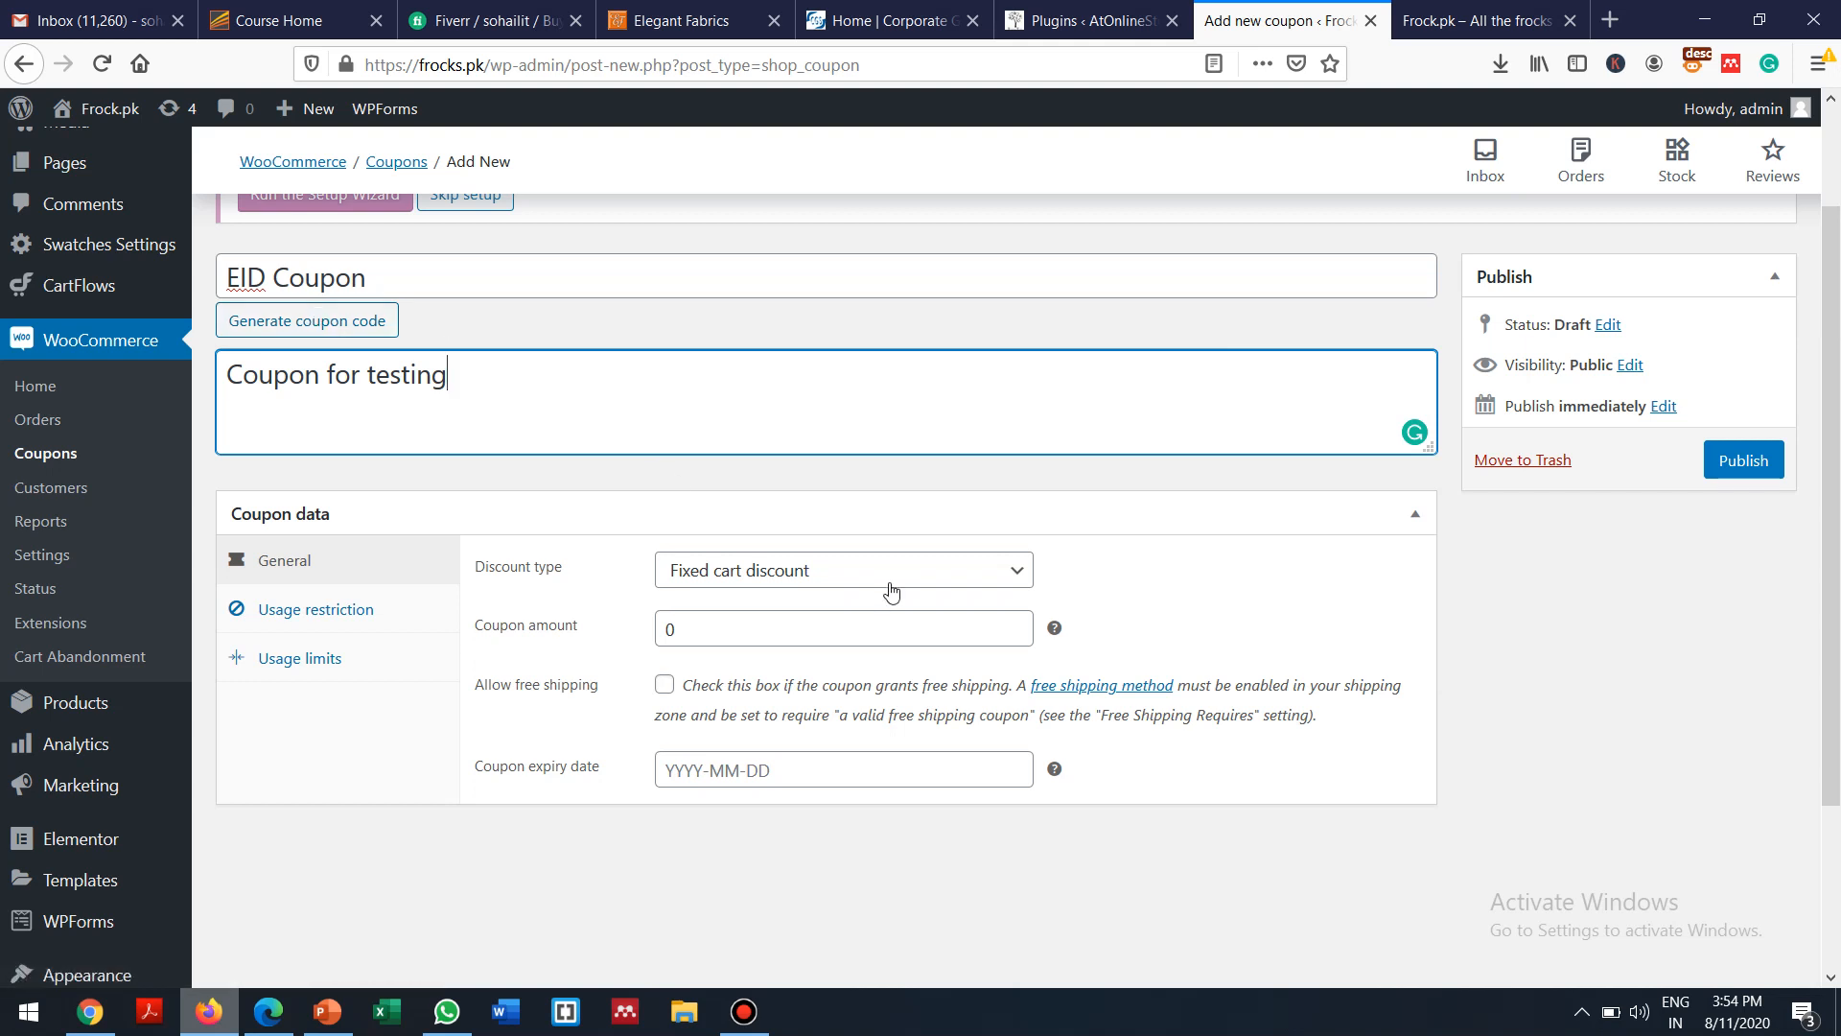
pyautogui.moveTo(1838, 616); pyautogui.dragTo(1838, 637)
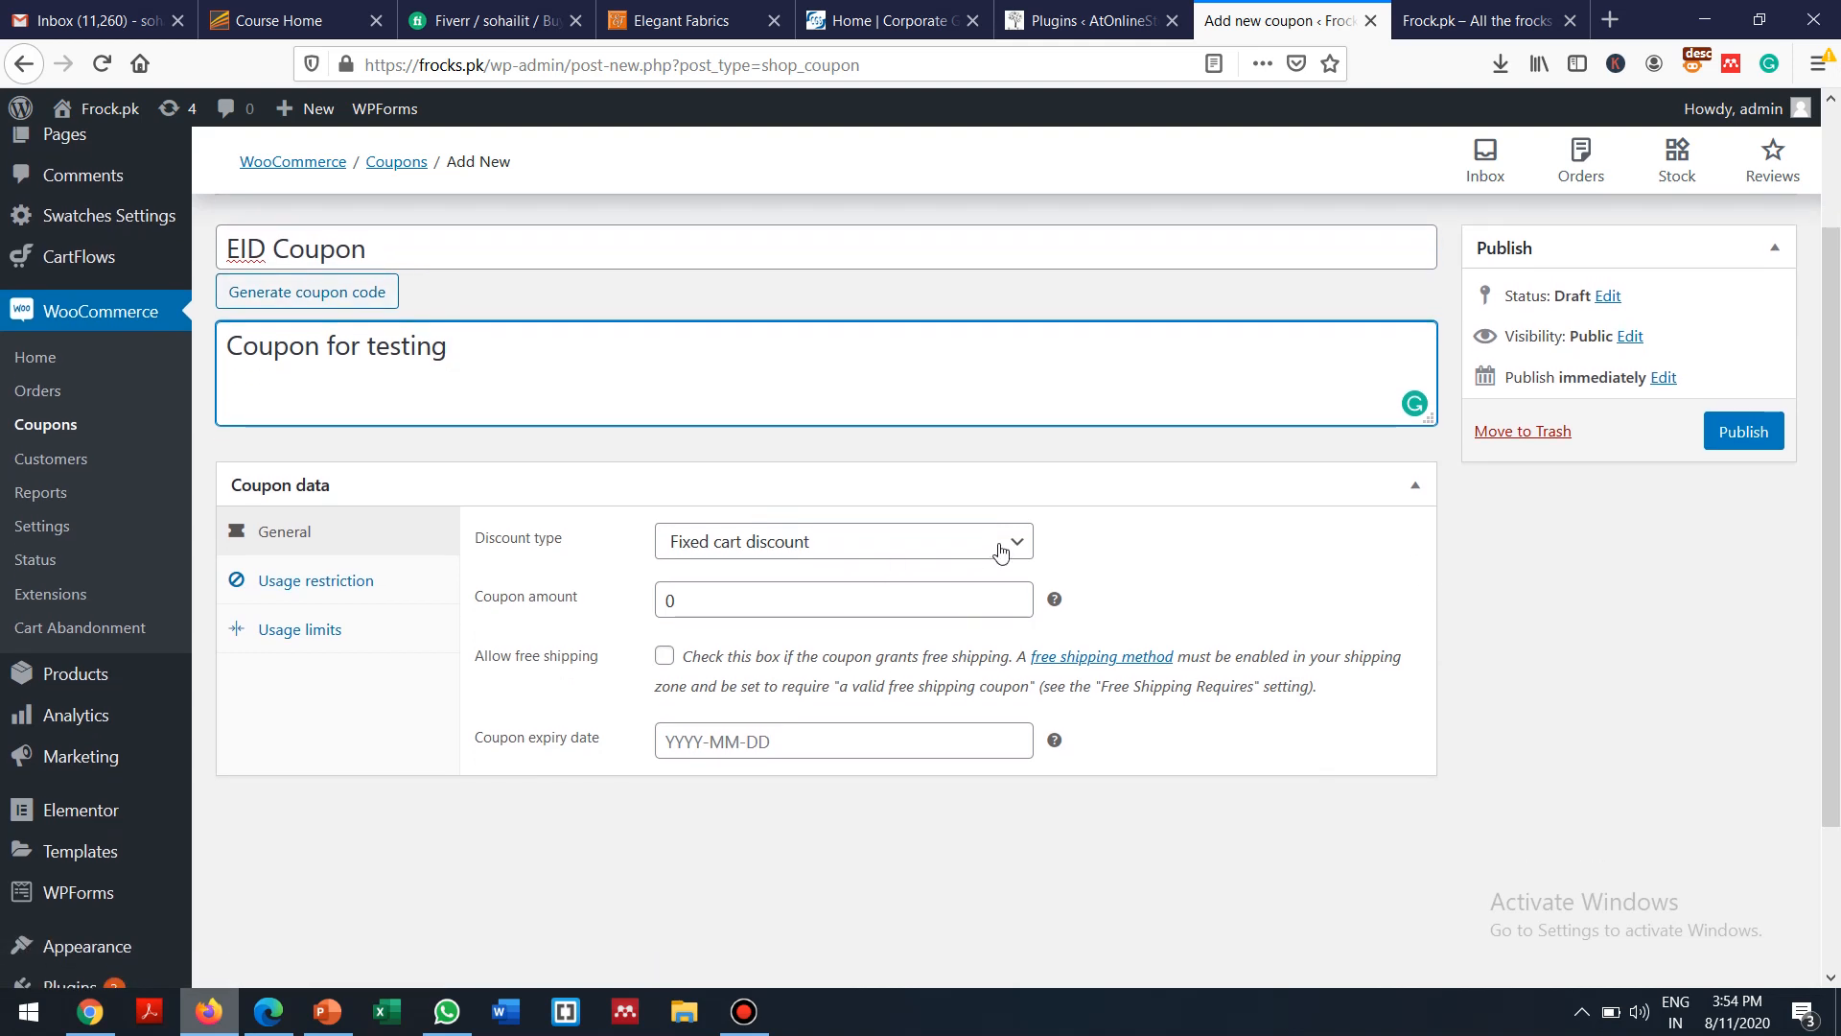
pyautogui.click(880, 550)
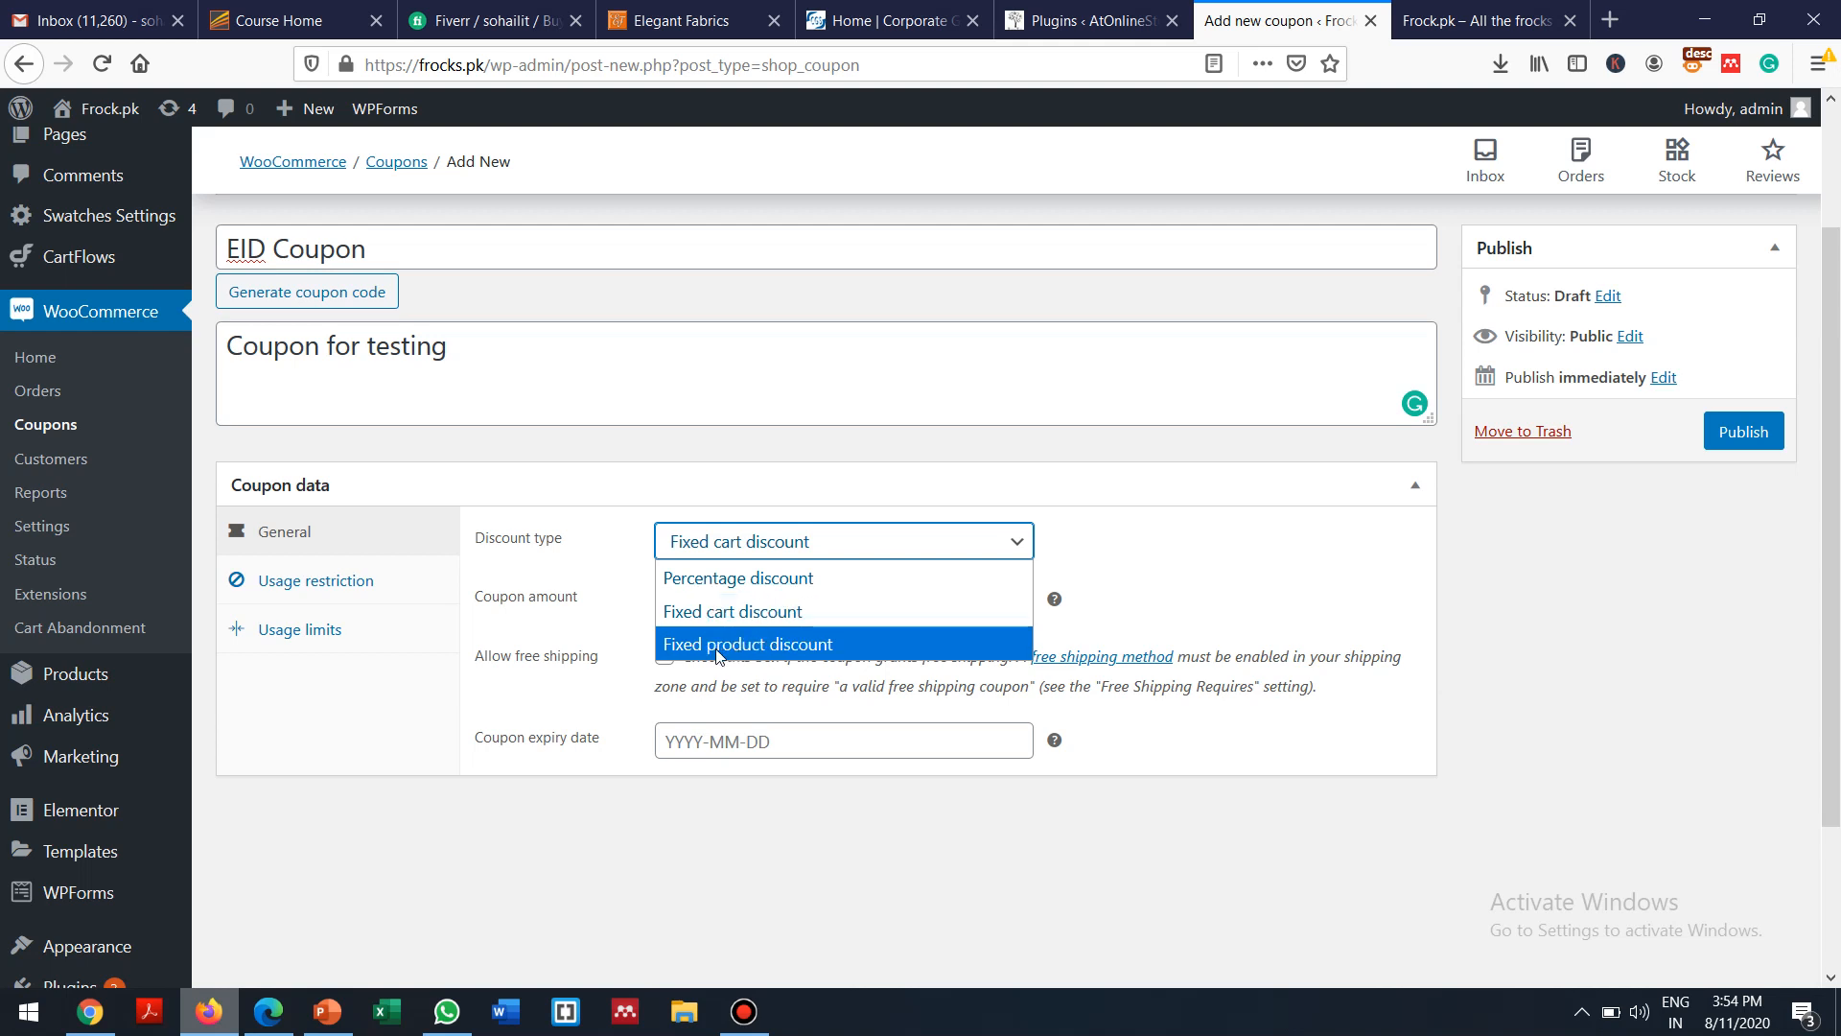
pyautogui.click(756, 577)
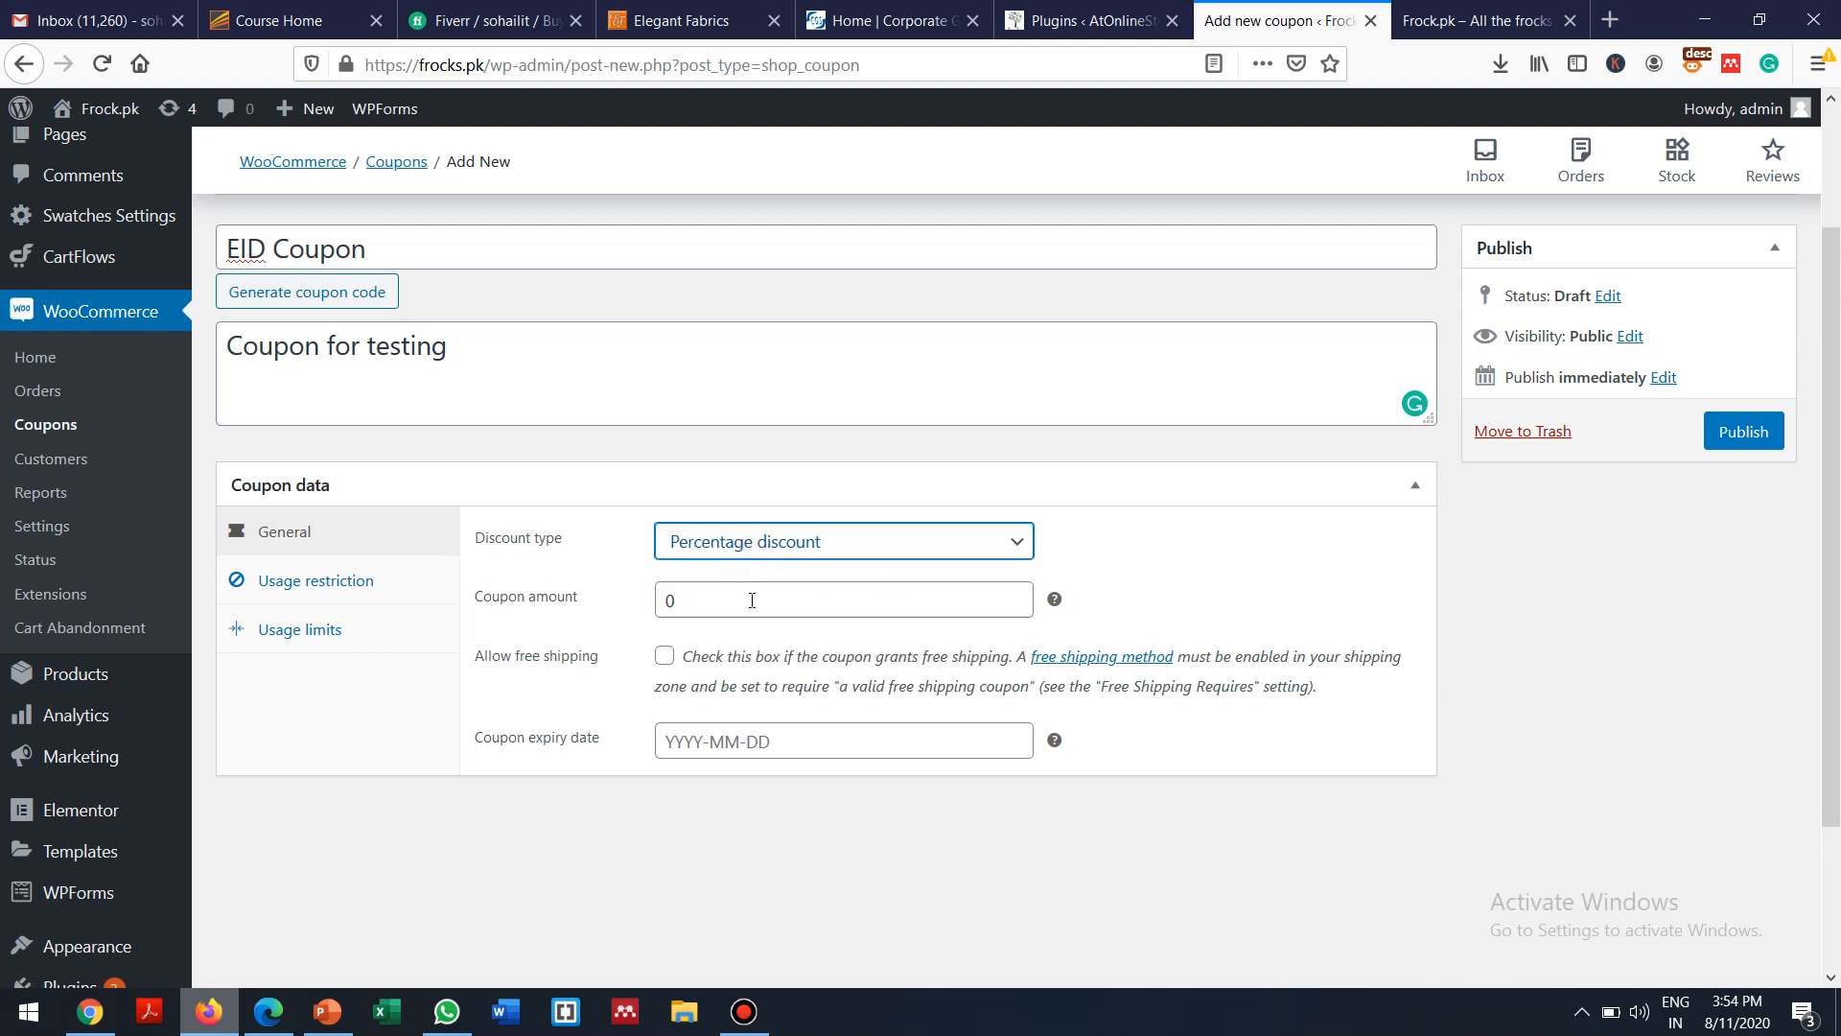
pyautogui.doubleClick(752, 600)
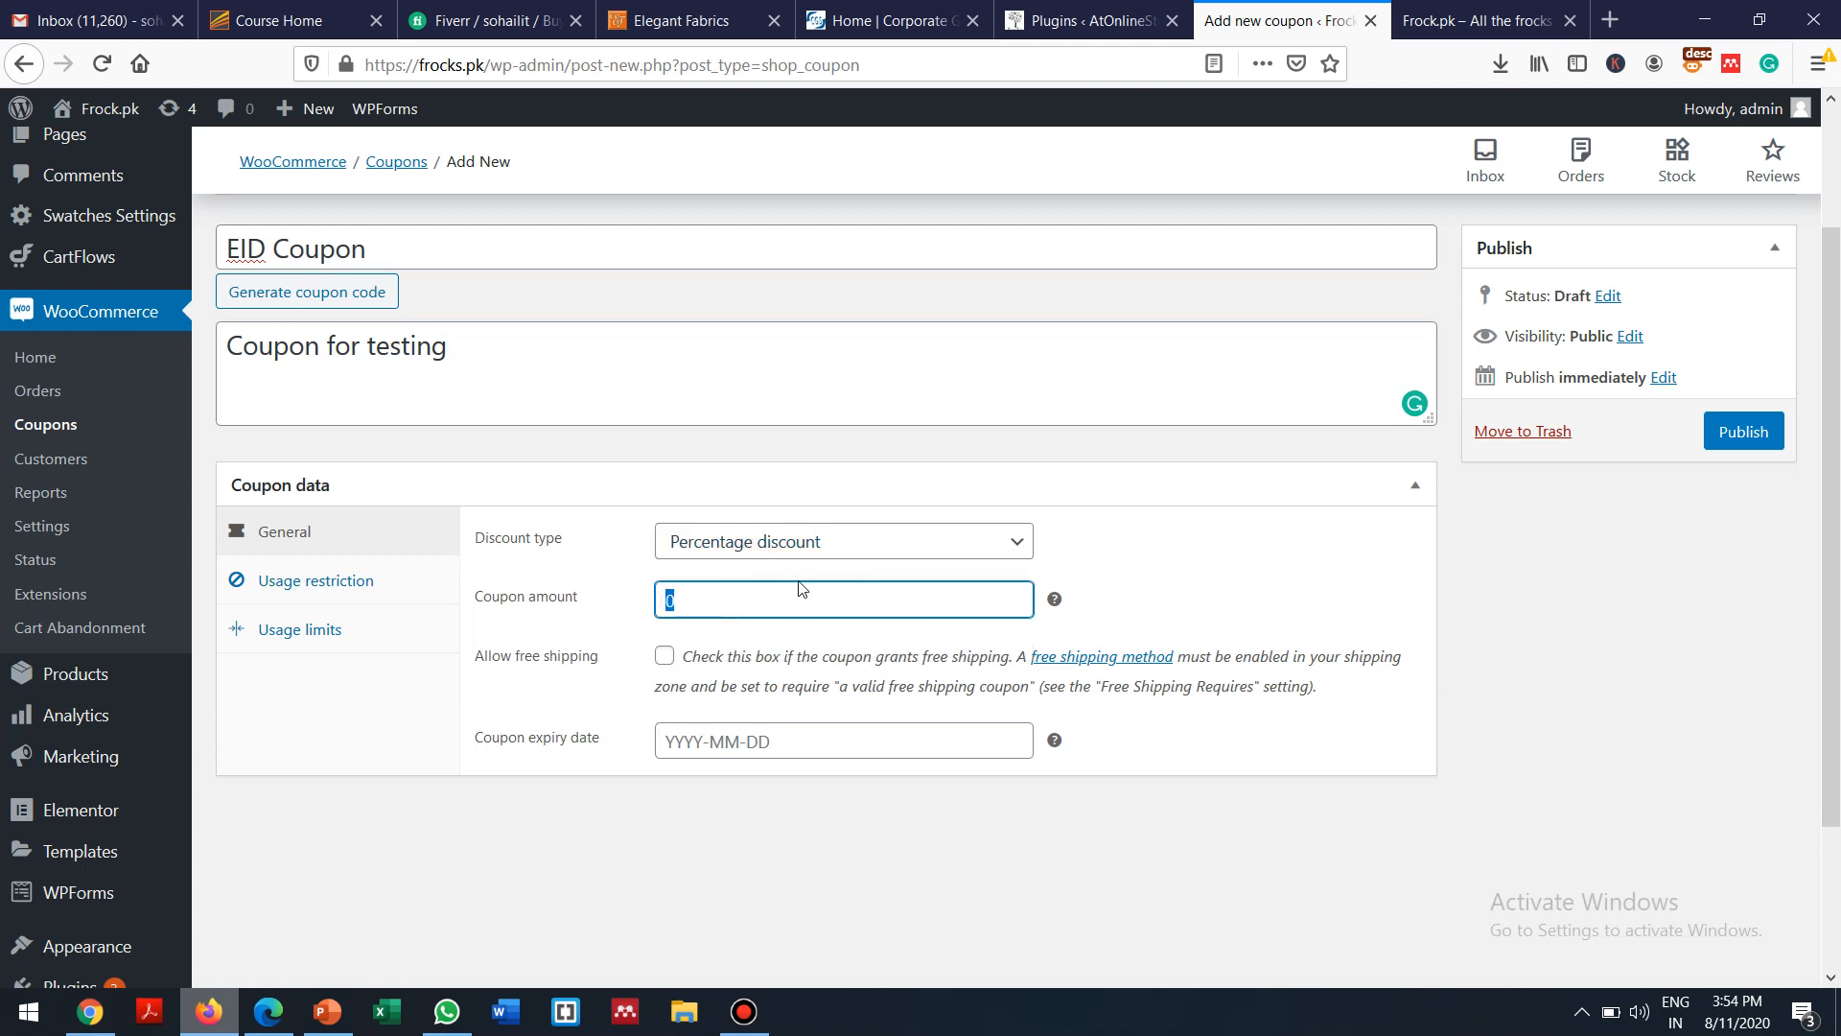
pyautogui.click(1021, 549)
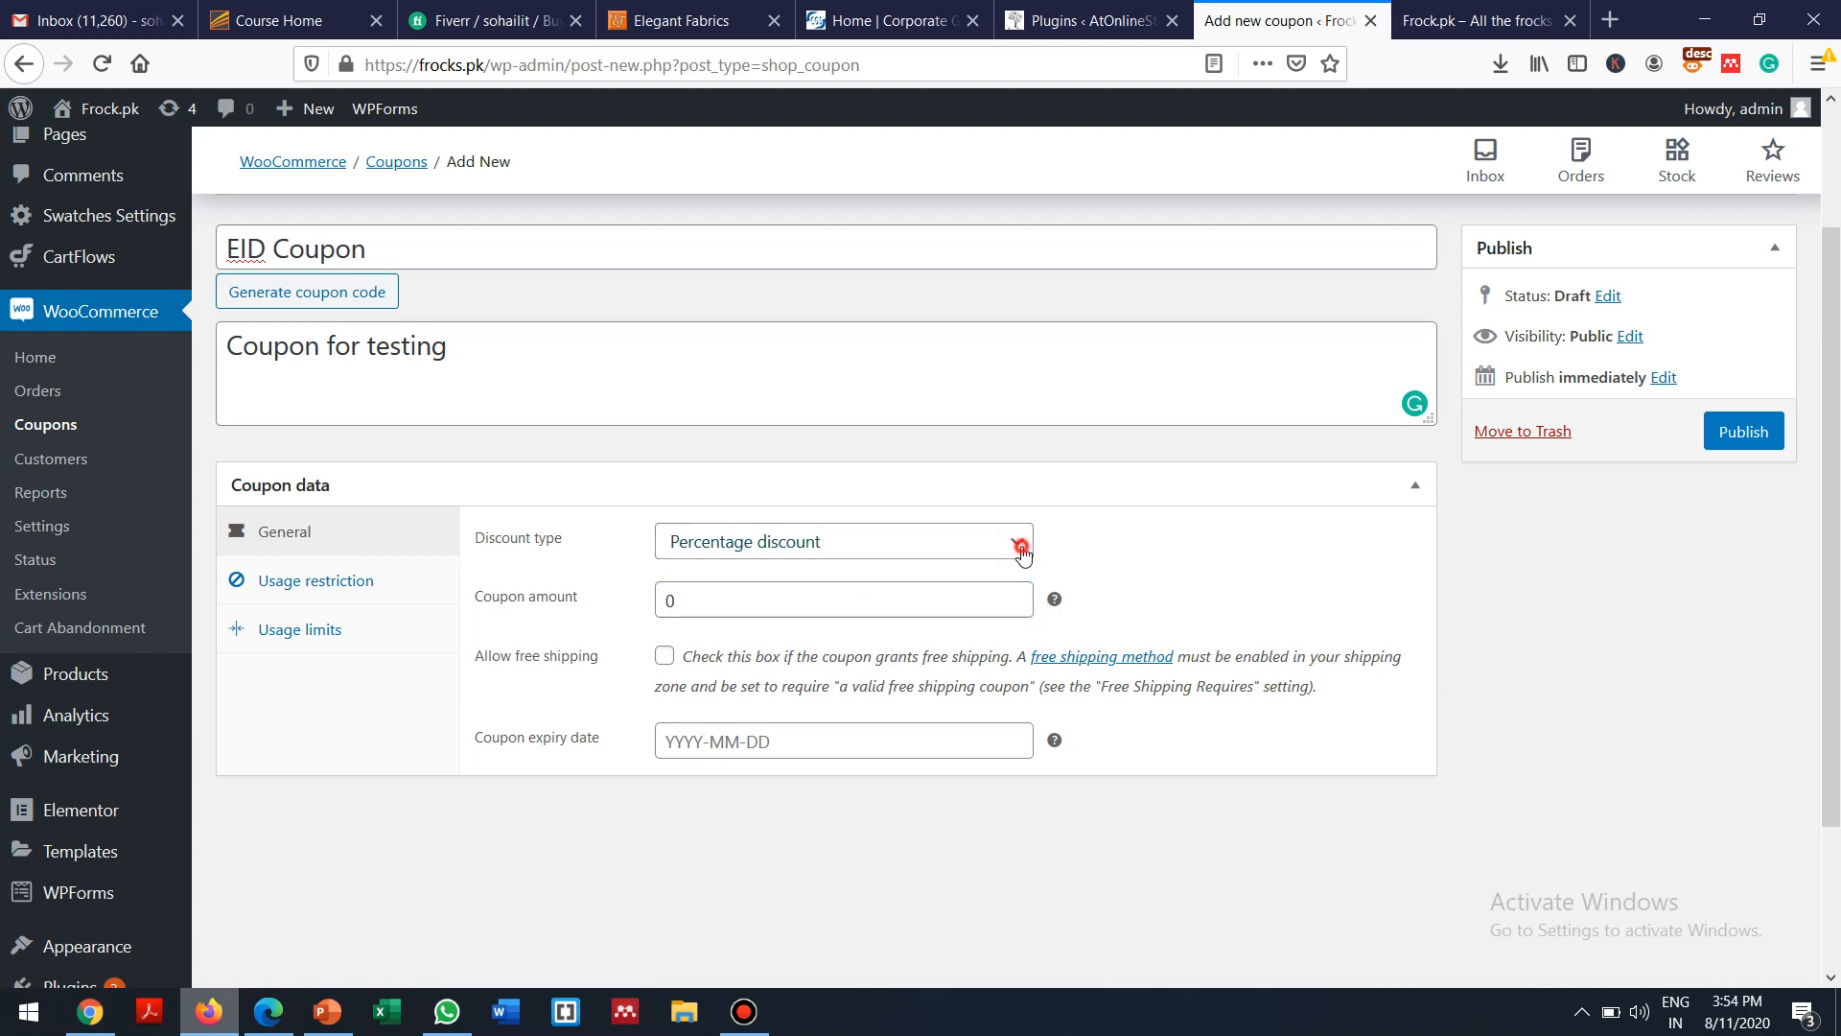
pyautogui.click(830, 609)
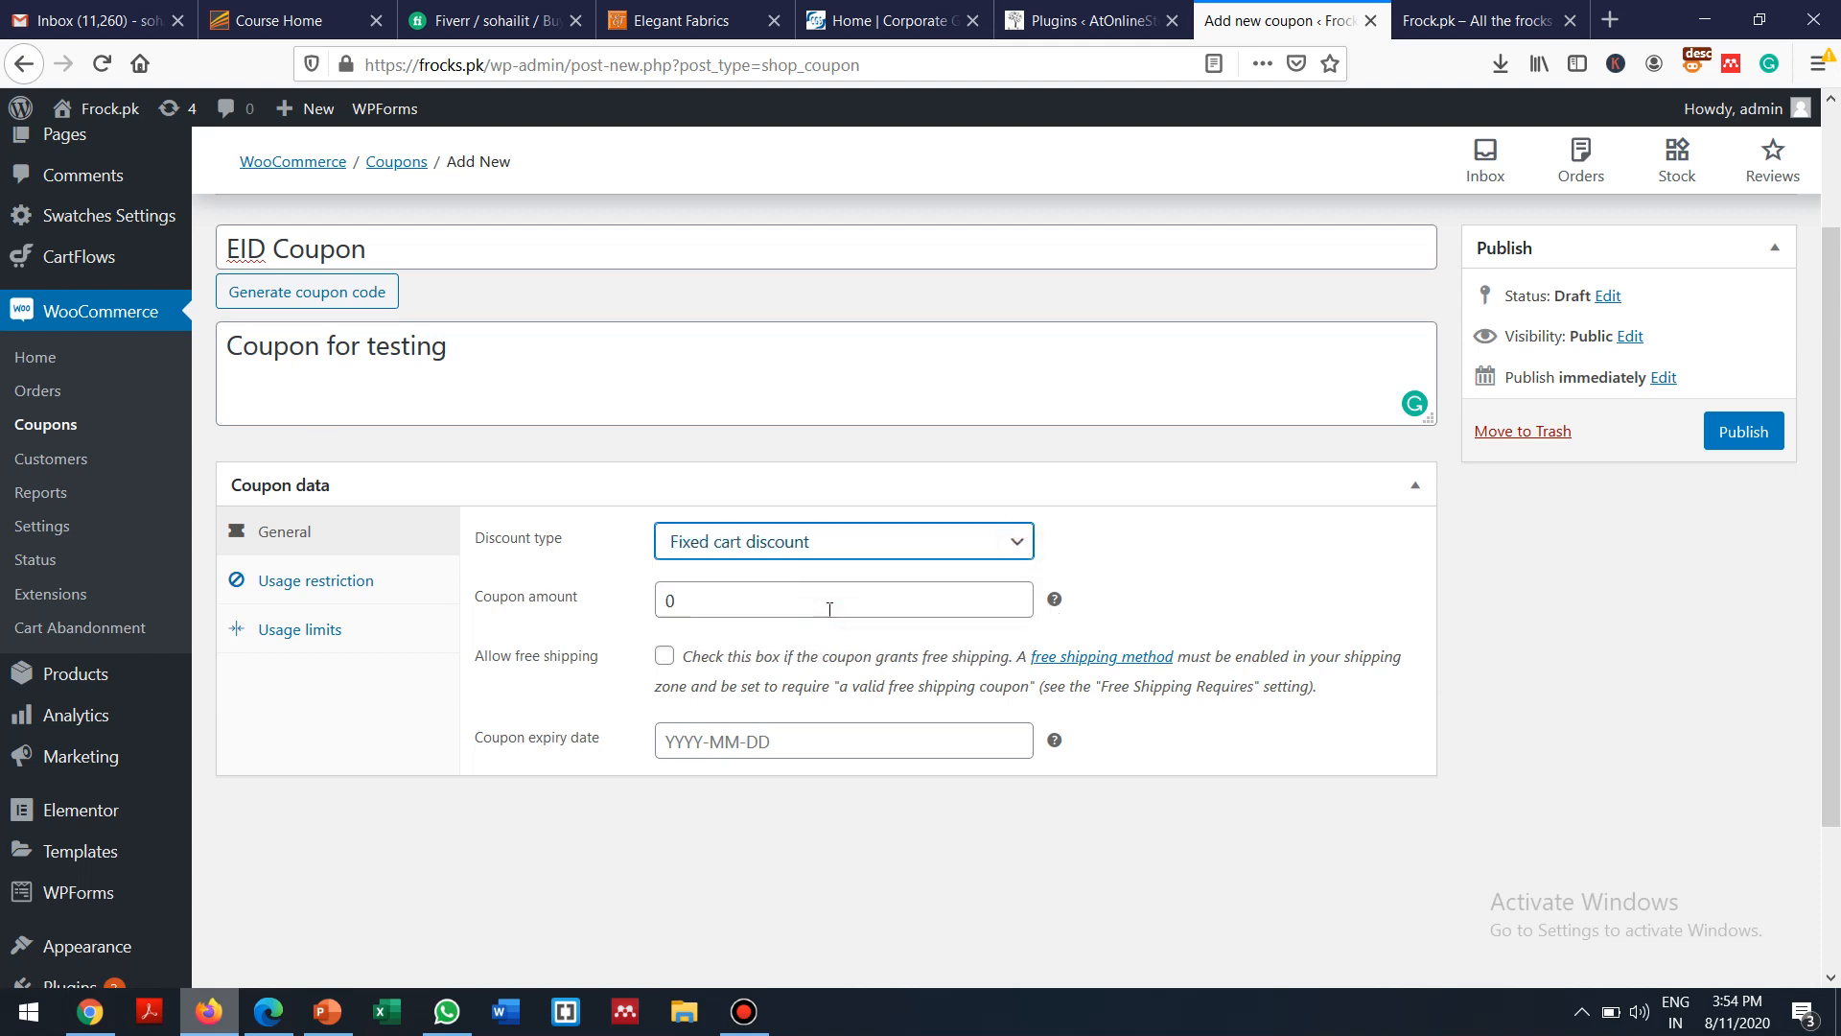
pyautogui.click(909, 552)
pyautogui.click(772, 647)
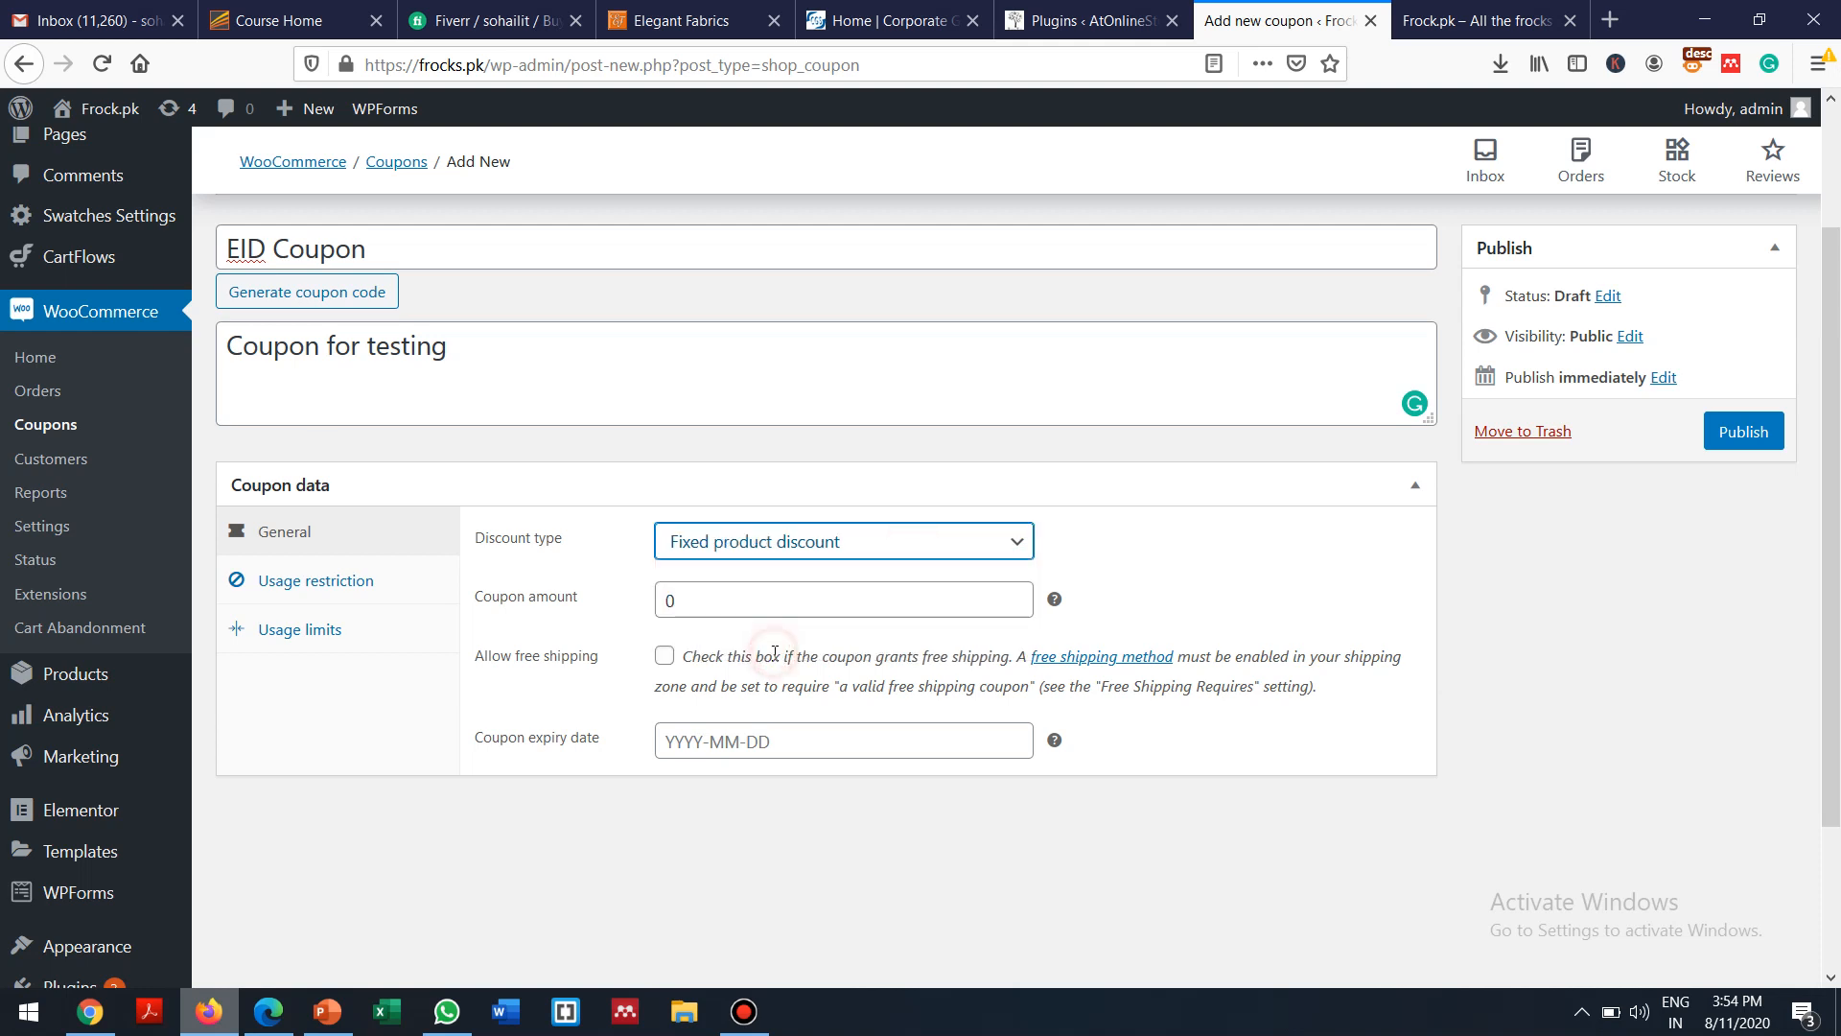
pyautogui.click(800, 600)
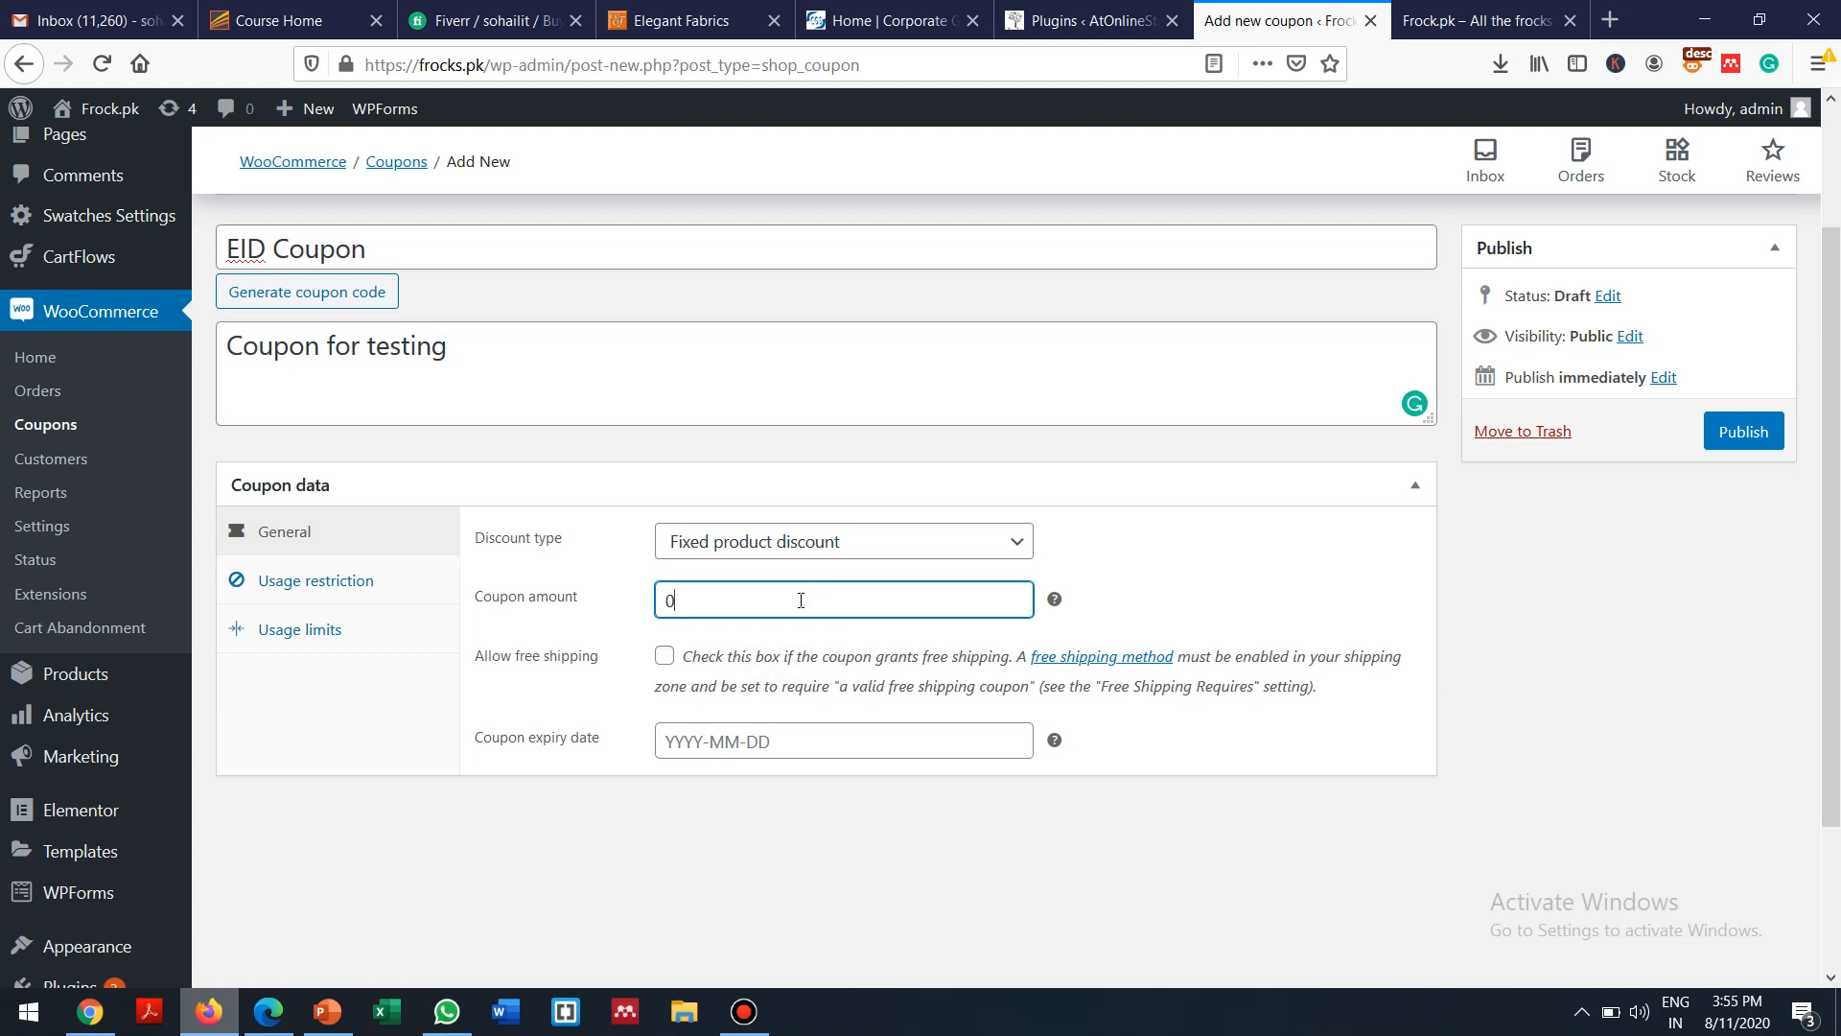
pyautogui.click(822, 542)
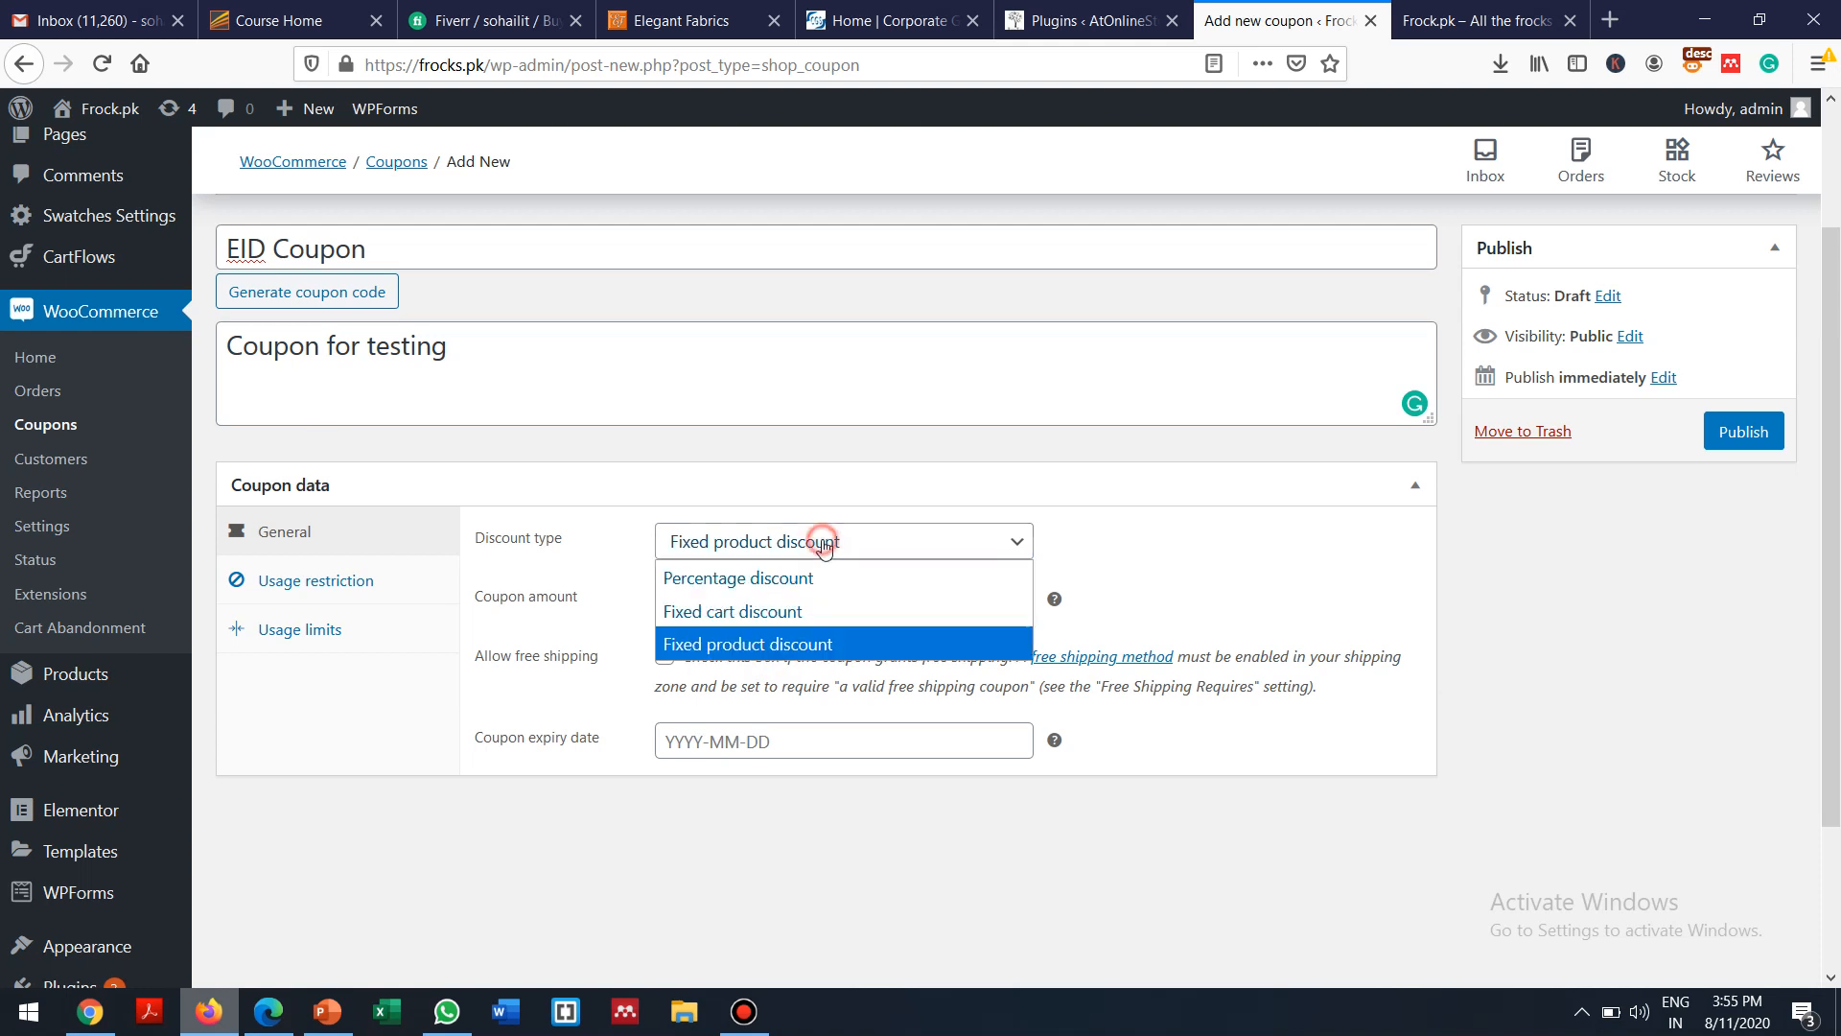
pyautogui.click(762, 582)
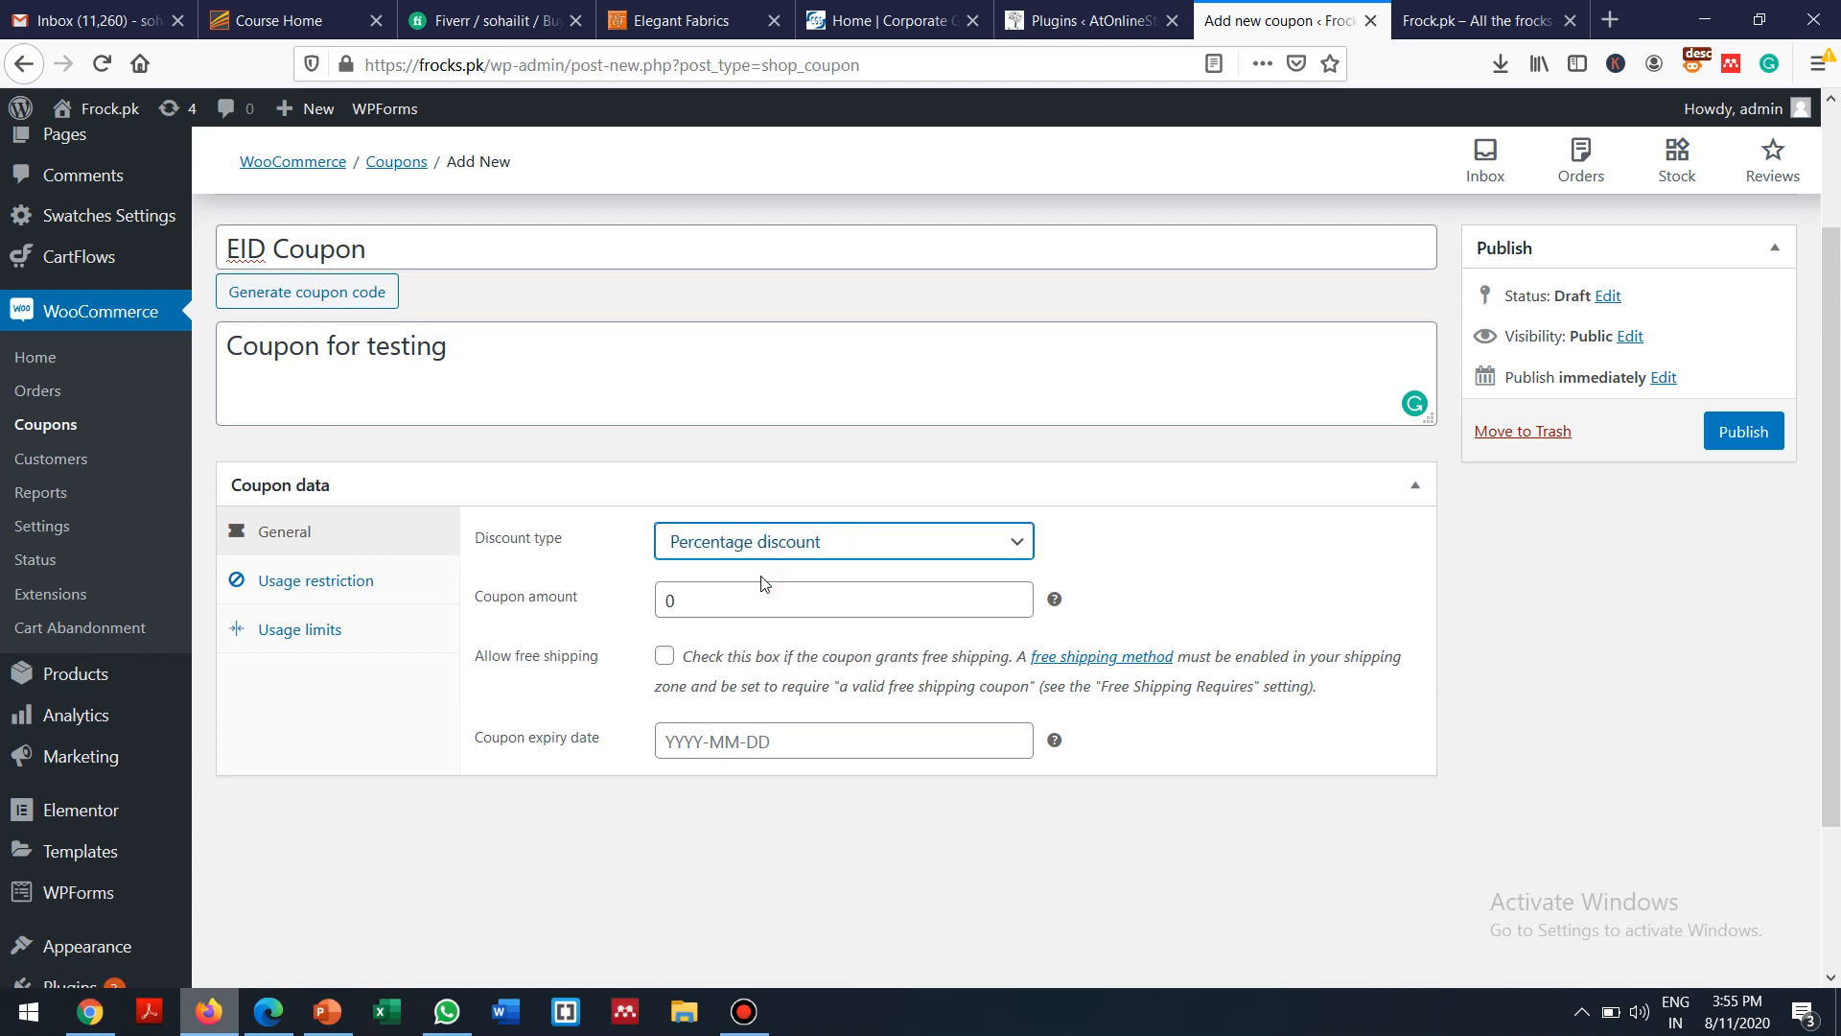
# Set the coupon's discount type to Fixed cart discount and its amount to 50
pyautogui.click(850, 542)
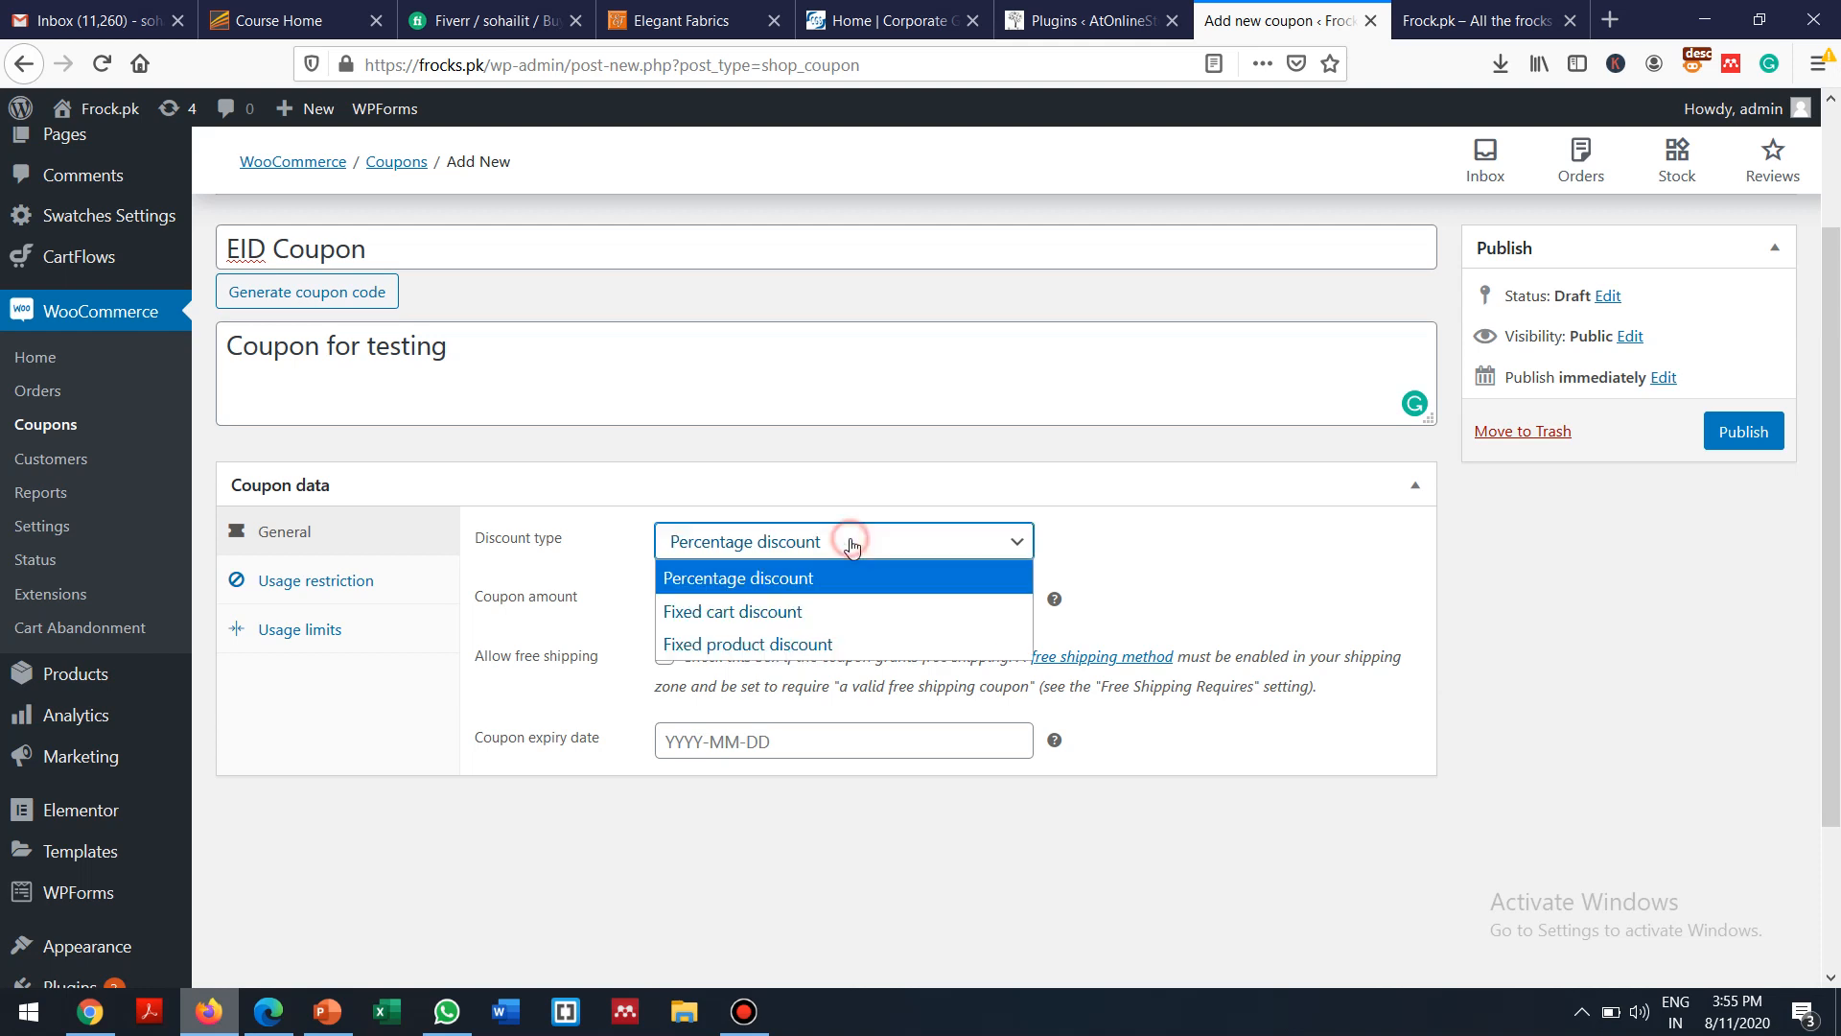
pyautogui.click(775, 610)
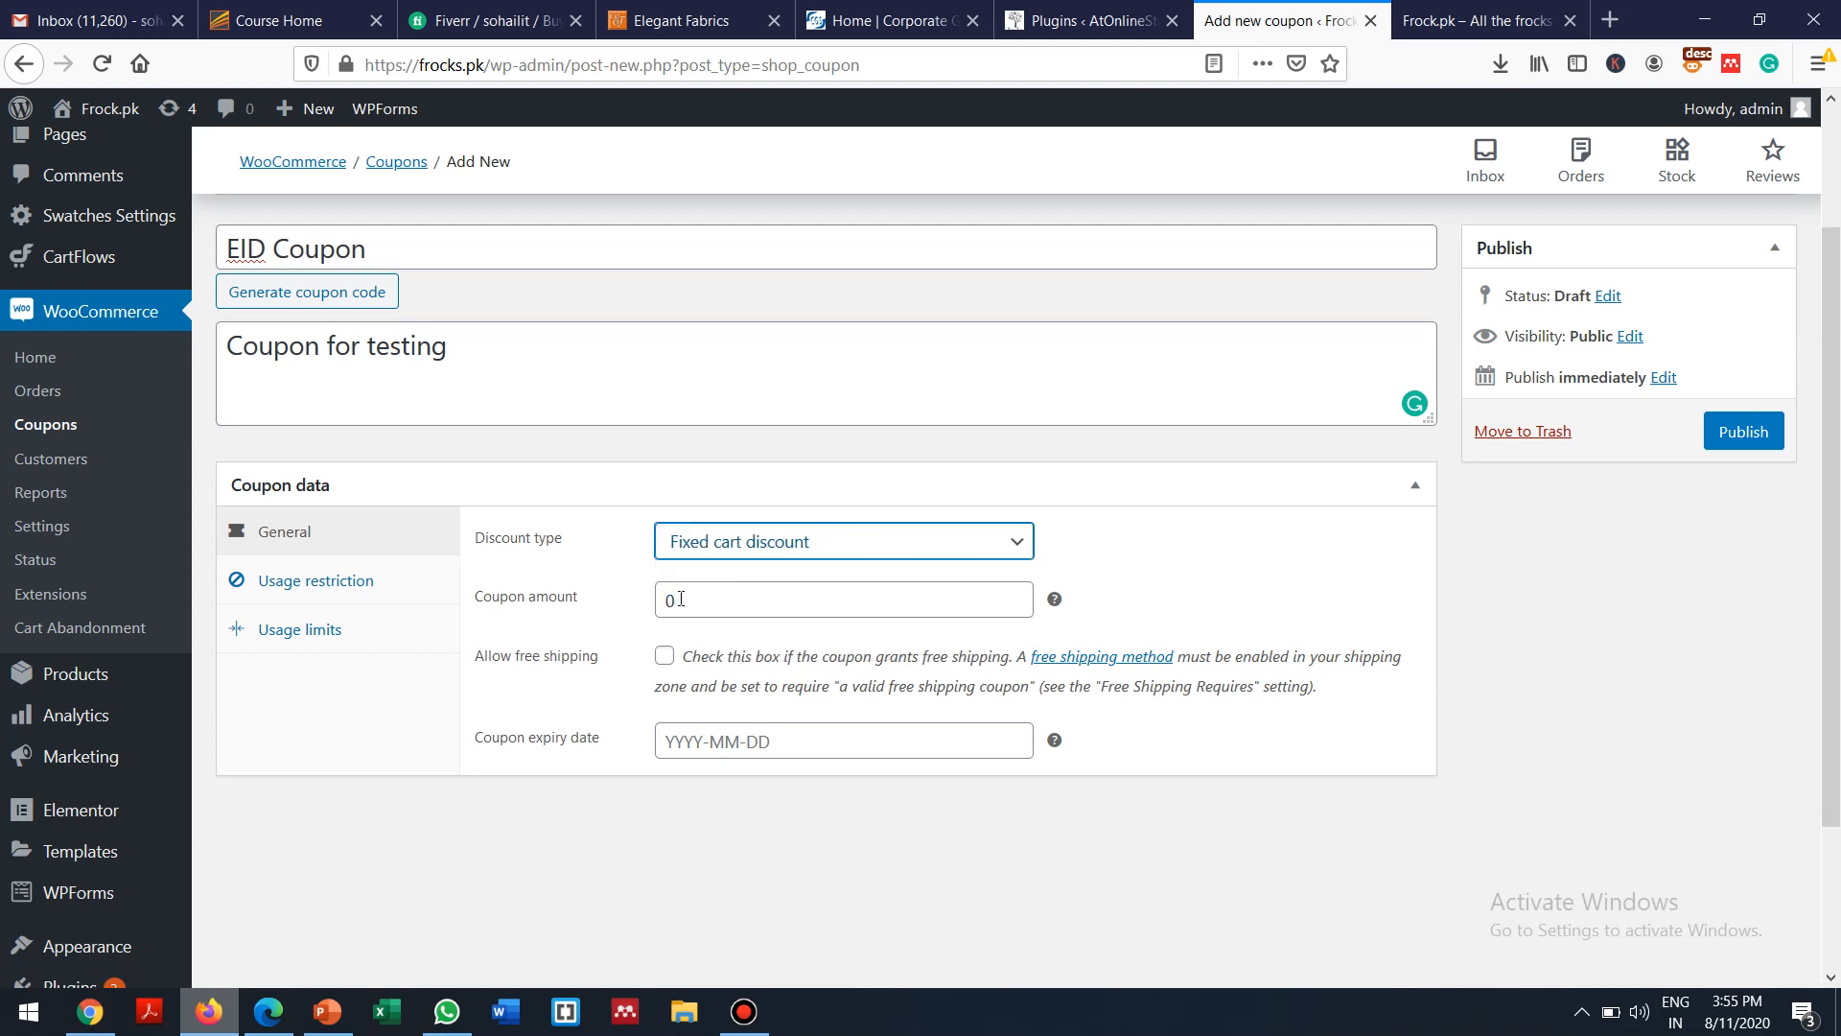
pyautogui.press('Tab')
pyautogui.write('50')
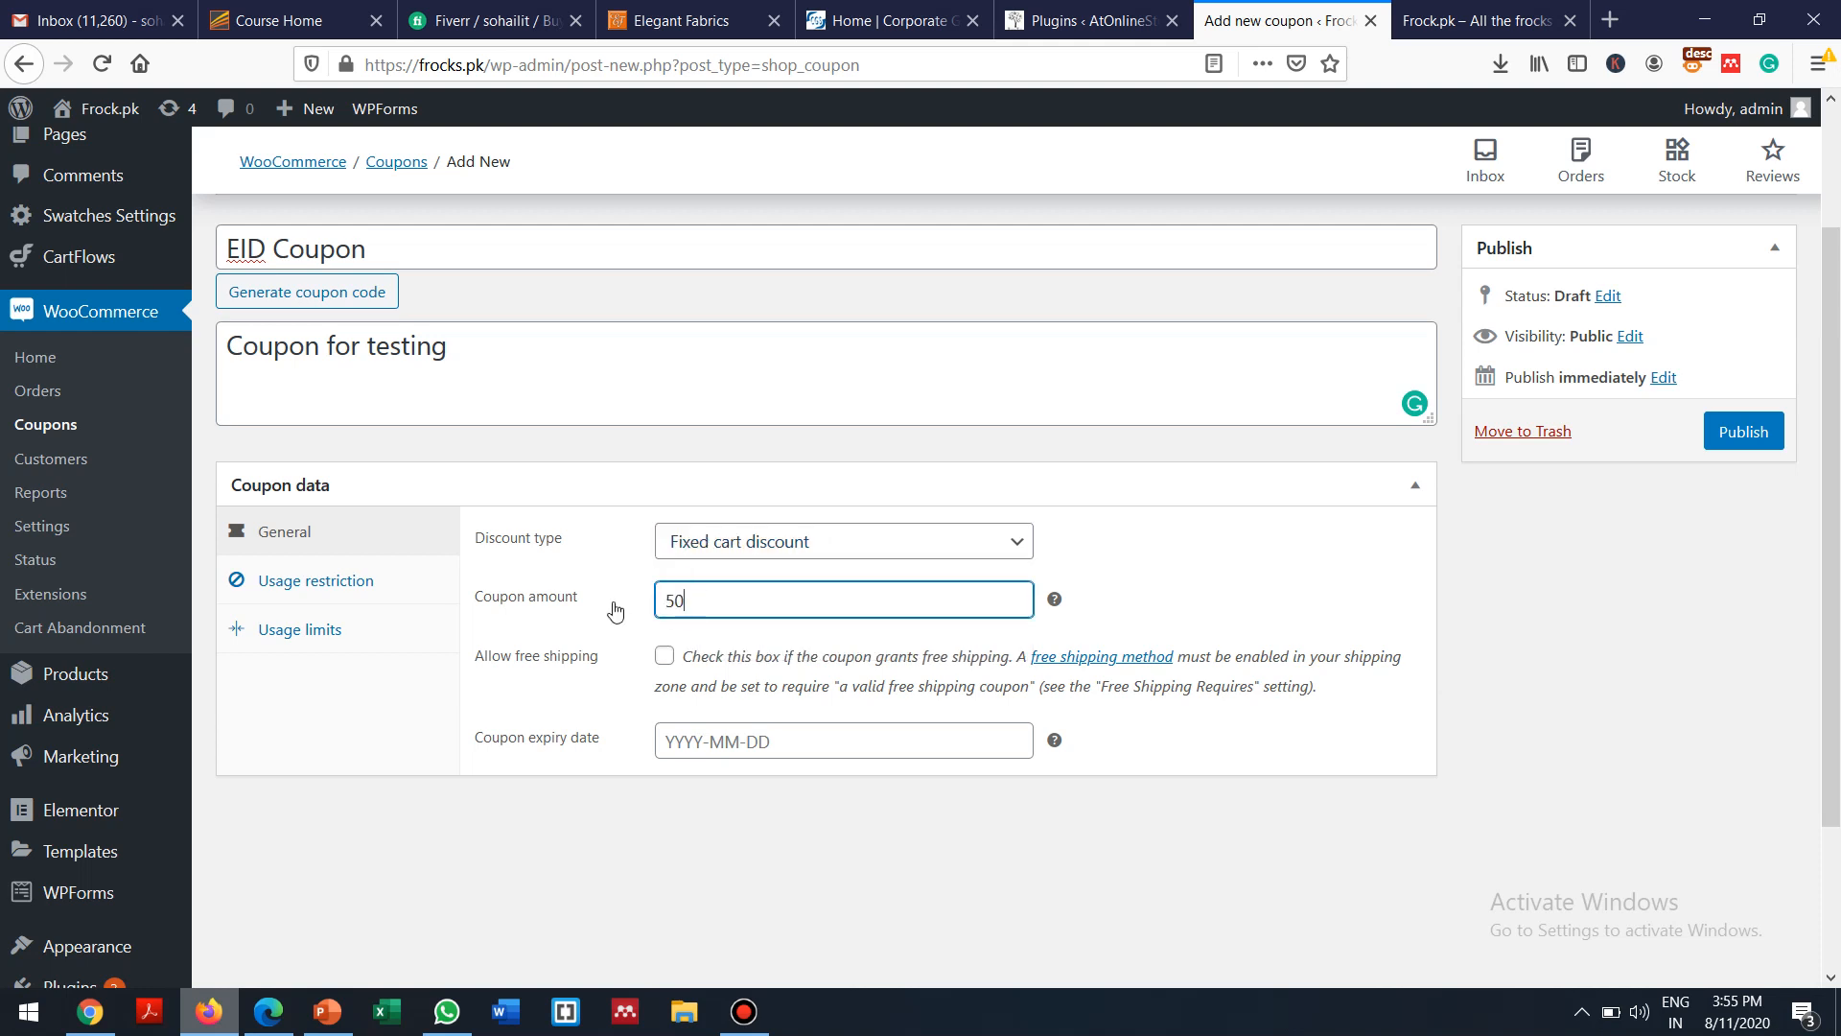
# Return to the storefront's home page and examine the prices of the Featured Products
pyautogui.click(1494, 17)
pyautogui.press('Down')
pyautogui.press('Down')
pyautogui.press('Down')
pyautogui.press('Down')
pyautogui.press('Down')
pyautogui.press('Down')
pyautogui.press('Down')
pyautogui.press('Down')
pyautogui.press('Down')
pyautogui.press('Down')
pyautogui.press('Down')
pyautogui.press('Down')
pyautogui.press('Down')
pyautogui.press('Down')
pyautogui.press('Down')
pyautogui.press('Down')
pyautogui.press('Down')
pyautogui.press('Down')
pyautogui.press('Down')
pyautogui.press('Down')
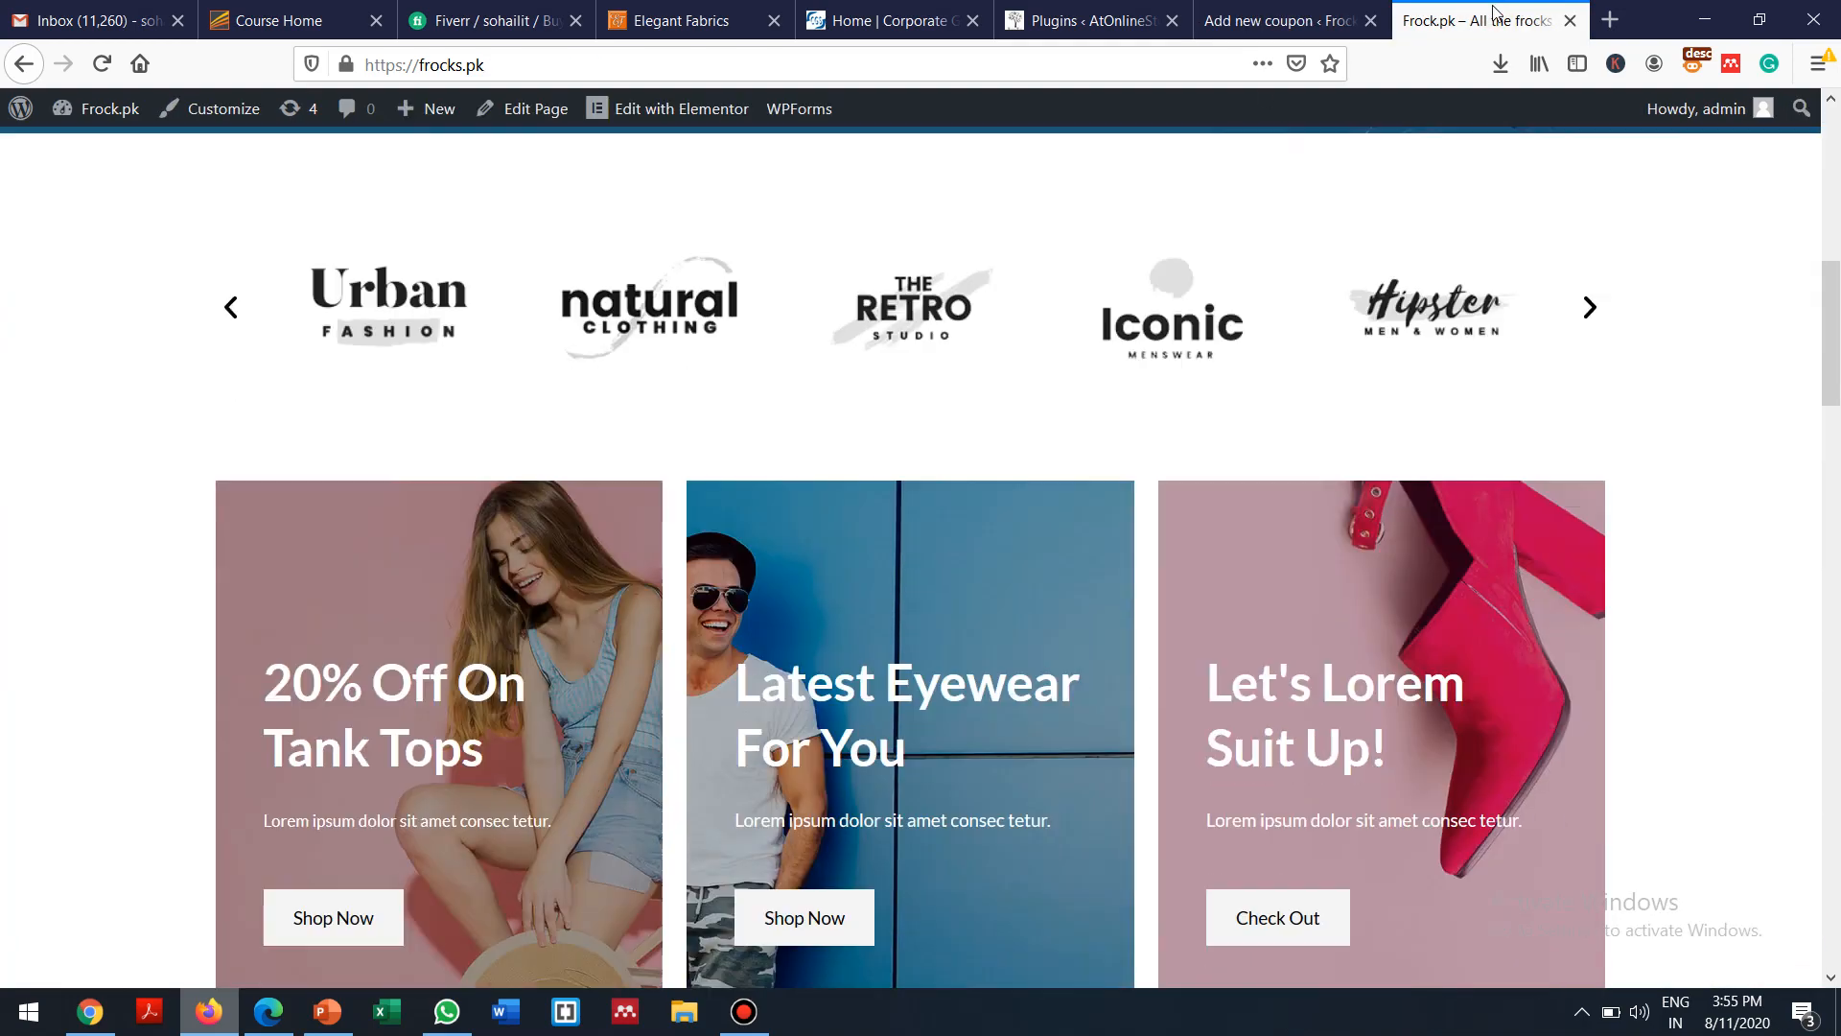
pyautogui.press('Up')
pyautogui.press('Up')
pyautogui.press('Up')
pyautogui.press('Up')
pyautogui.press('Up')
pyautogui.press('Up')
pyautogui.press('Up')
pyautogui.press('Up')
pyautogui.press('Up')
pyautogui.press('Up')
pyautogui.press('Up')
pyautogui.press('Up')
pyautogui.press('Up')
pyautogui.press('Up')
pyautogui.press('Up')
pyautogui.press('Up')
pyautogui.press('Up')
pyautogui.press('Up')
pyautogui.press('Up')
pyautogui.press('Up')
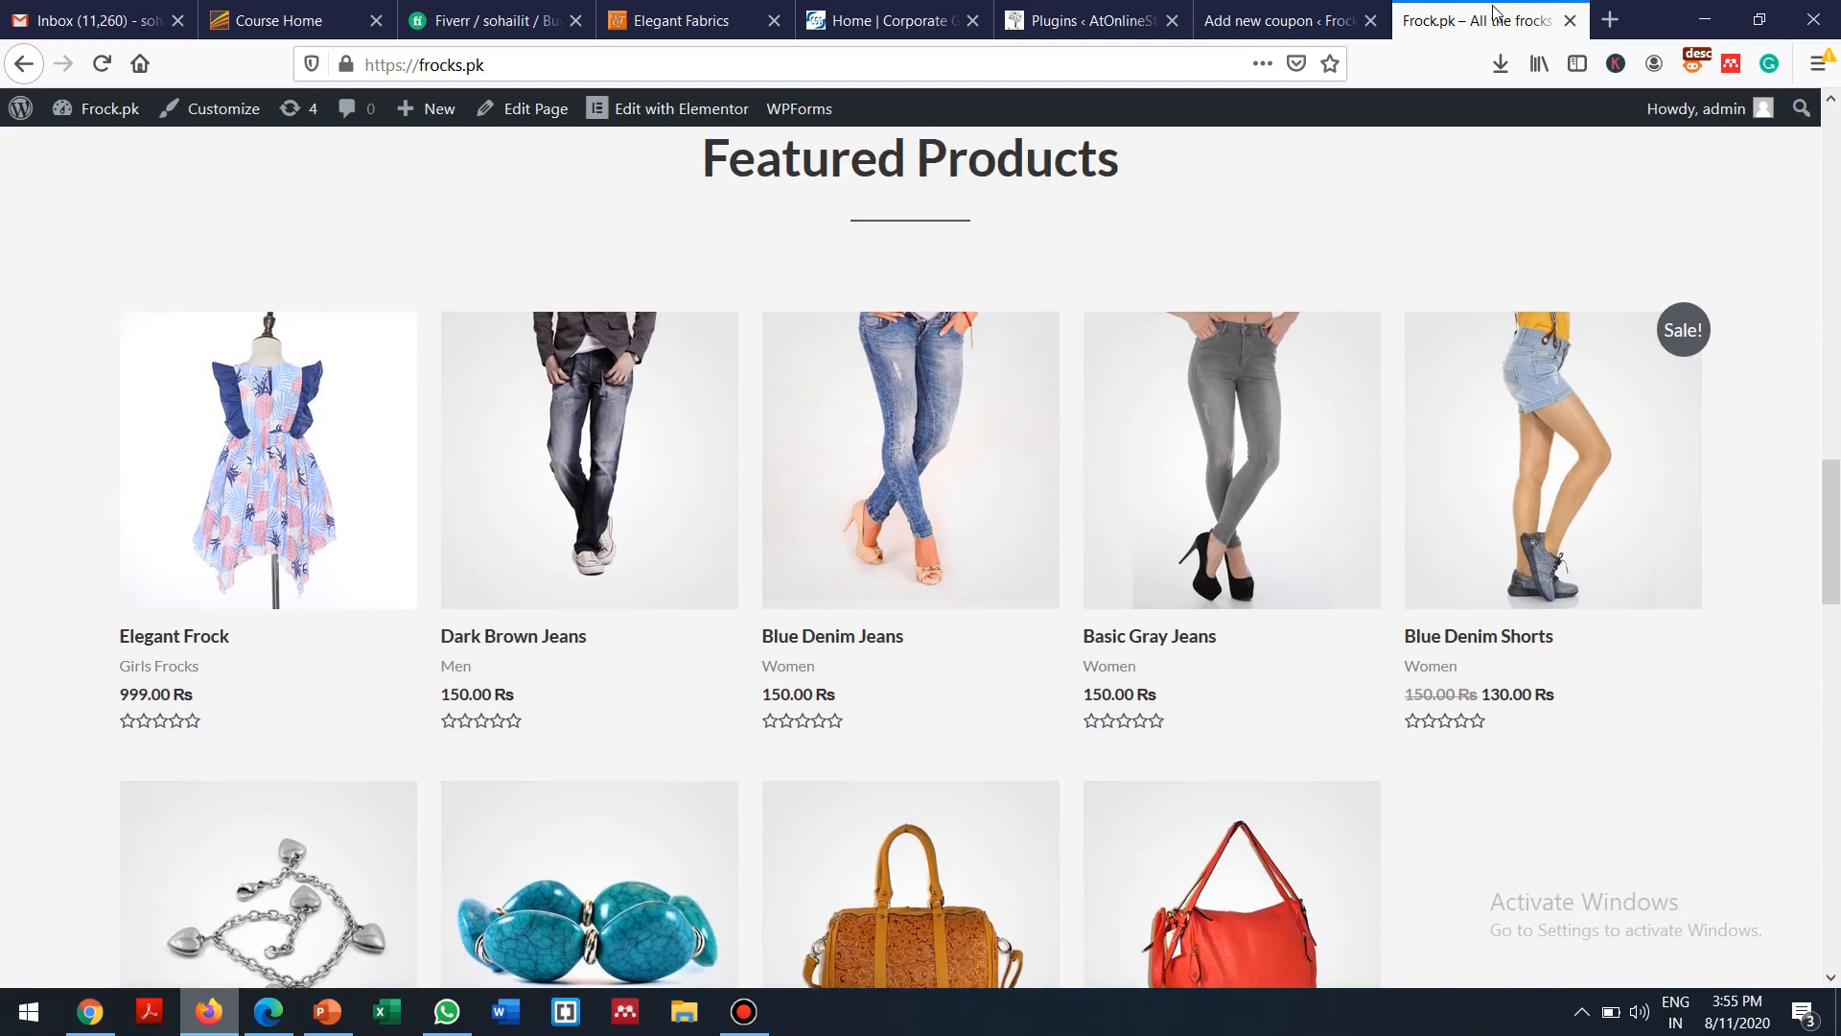
# Return from the storefront to the new coupon and set its amount to 100
pyautogui.press('Up')
pyautogui.press('Up')
pyautogui.press('Up')
pyautogui.press('Up')
pyautogui.press('Up')
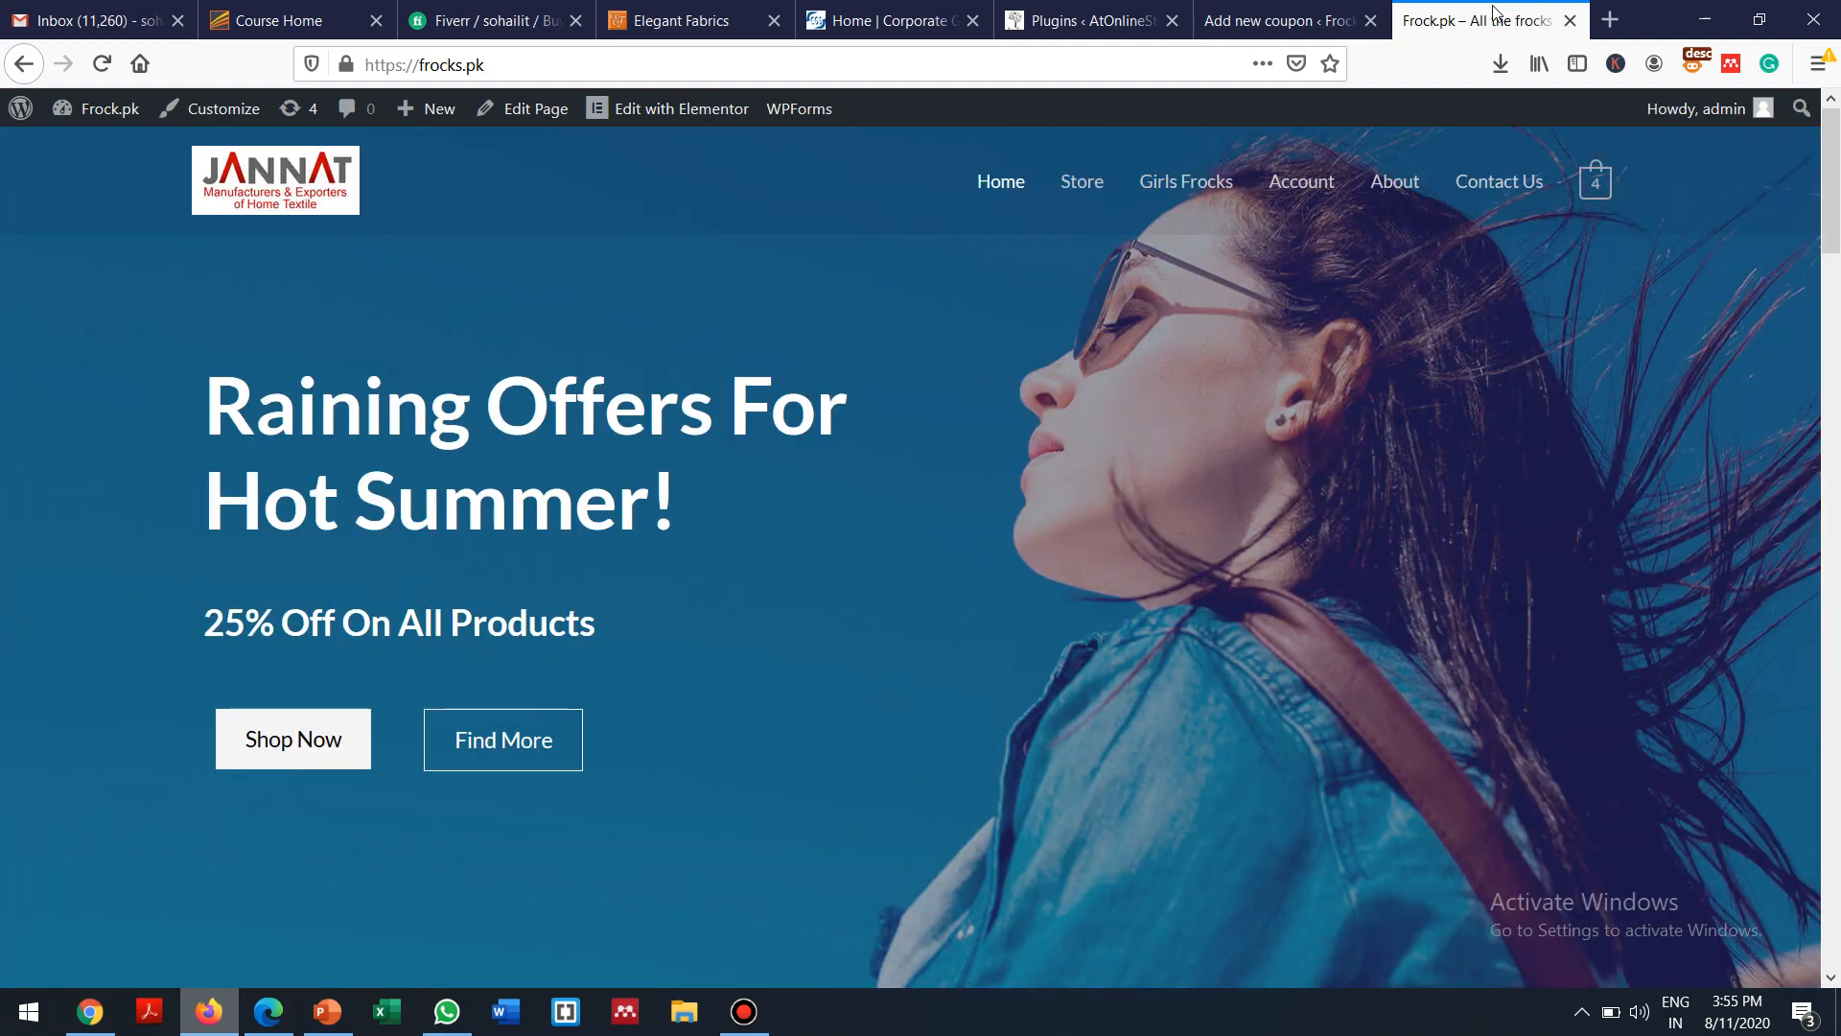
pyautogui.click(1268, 17)
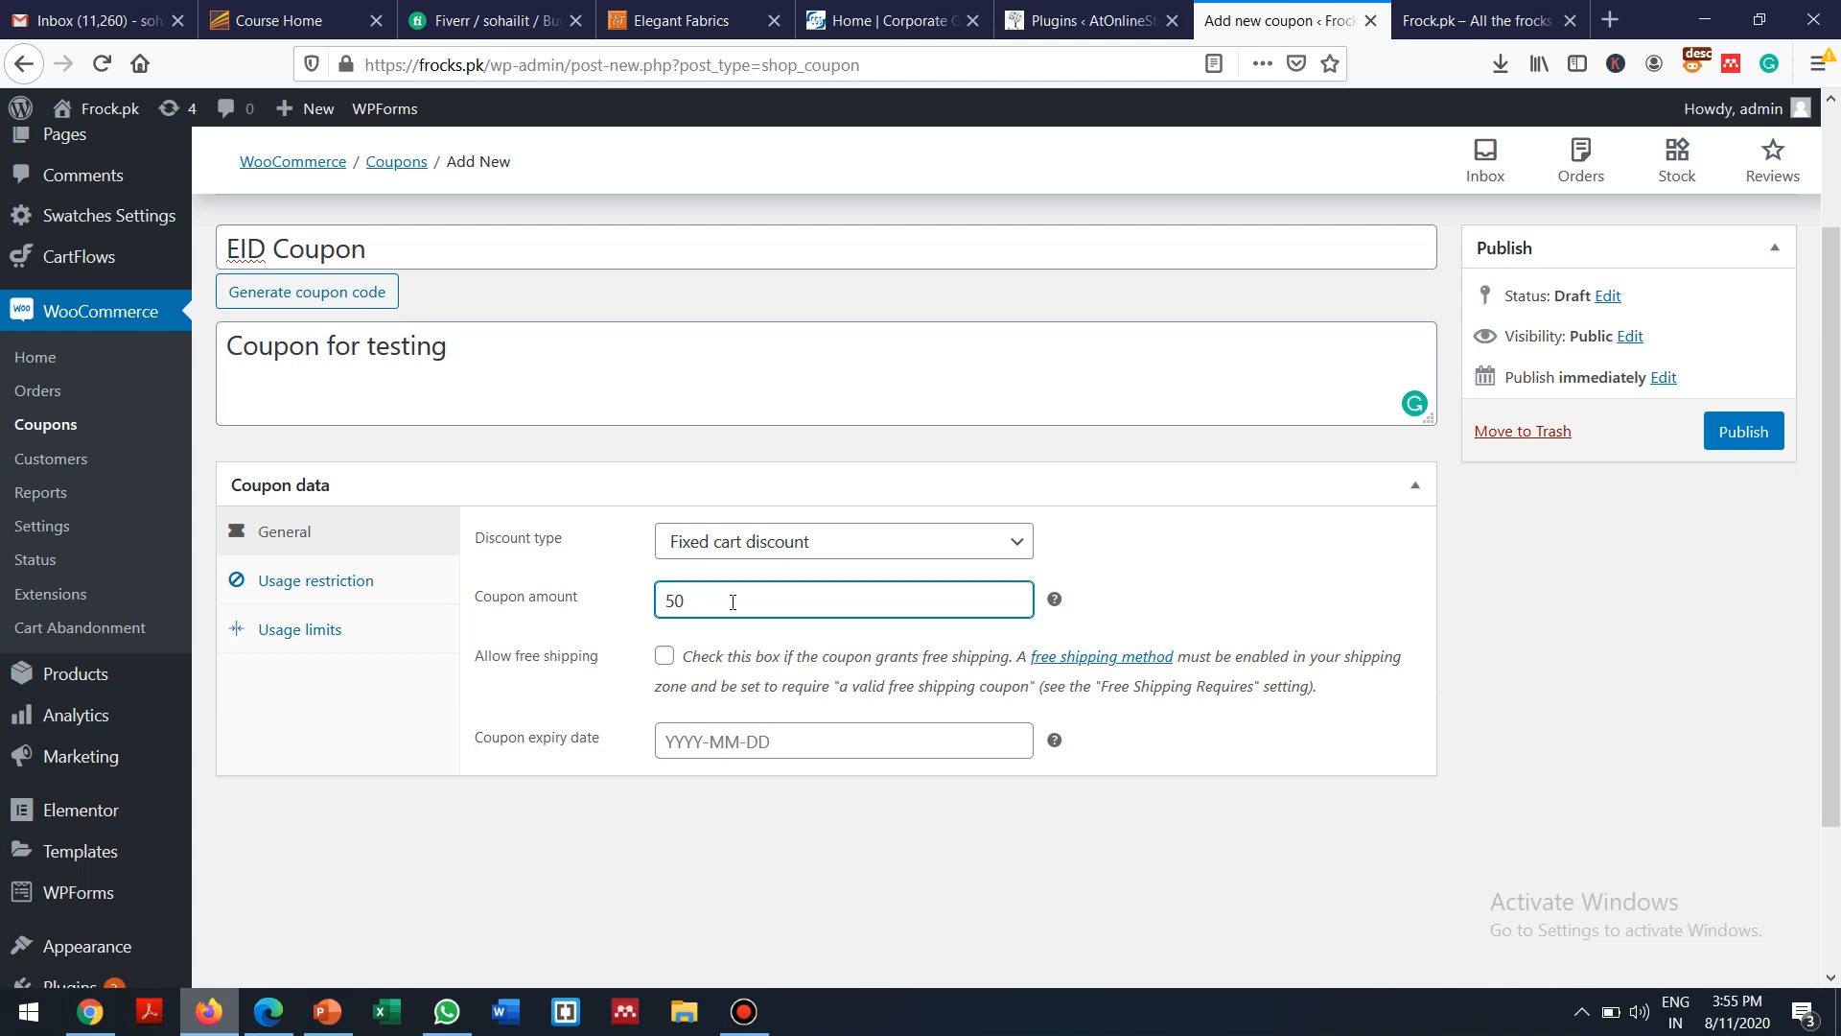
pyautogui.press('BackSpace')
pyautogui.press('BackSpace')
pyautogui.write('100')
# Try the Allow free shipping option and set the coupon's expiry date to 2020-08-15
pyautogui.click(663, 659)
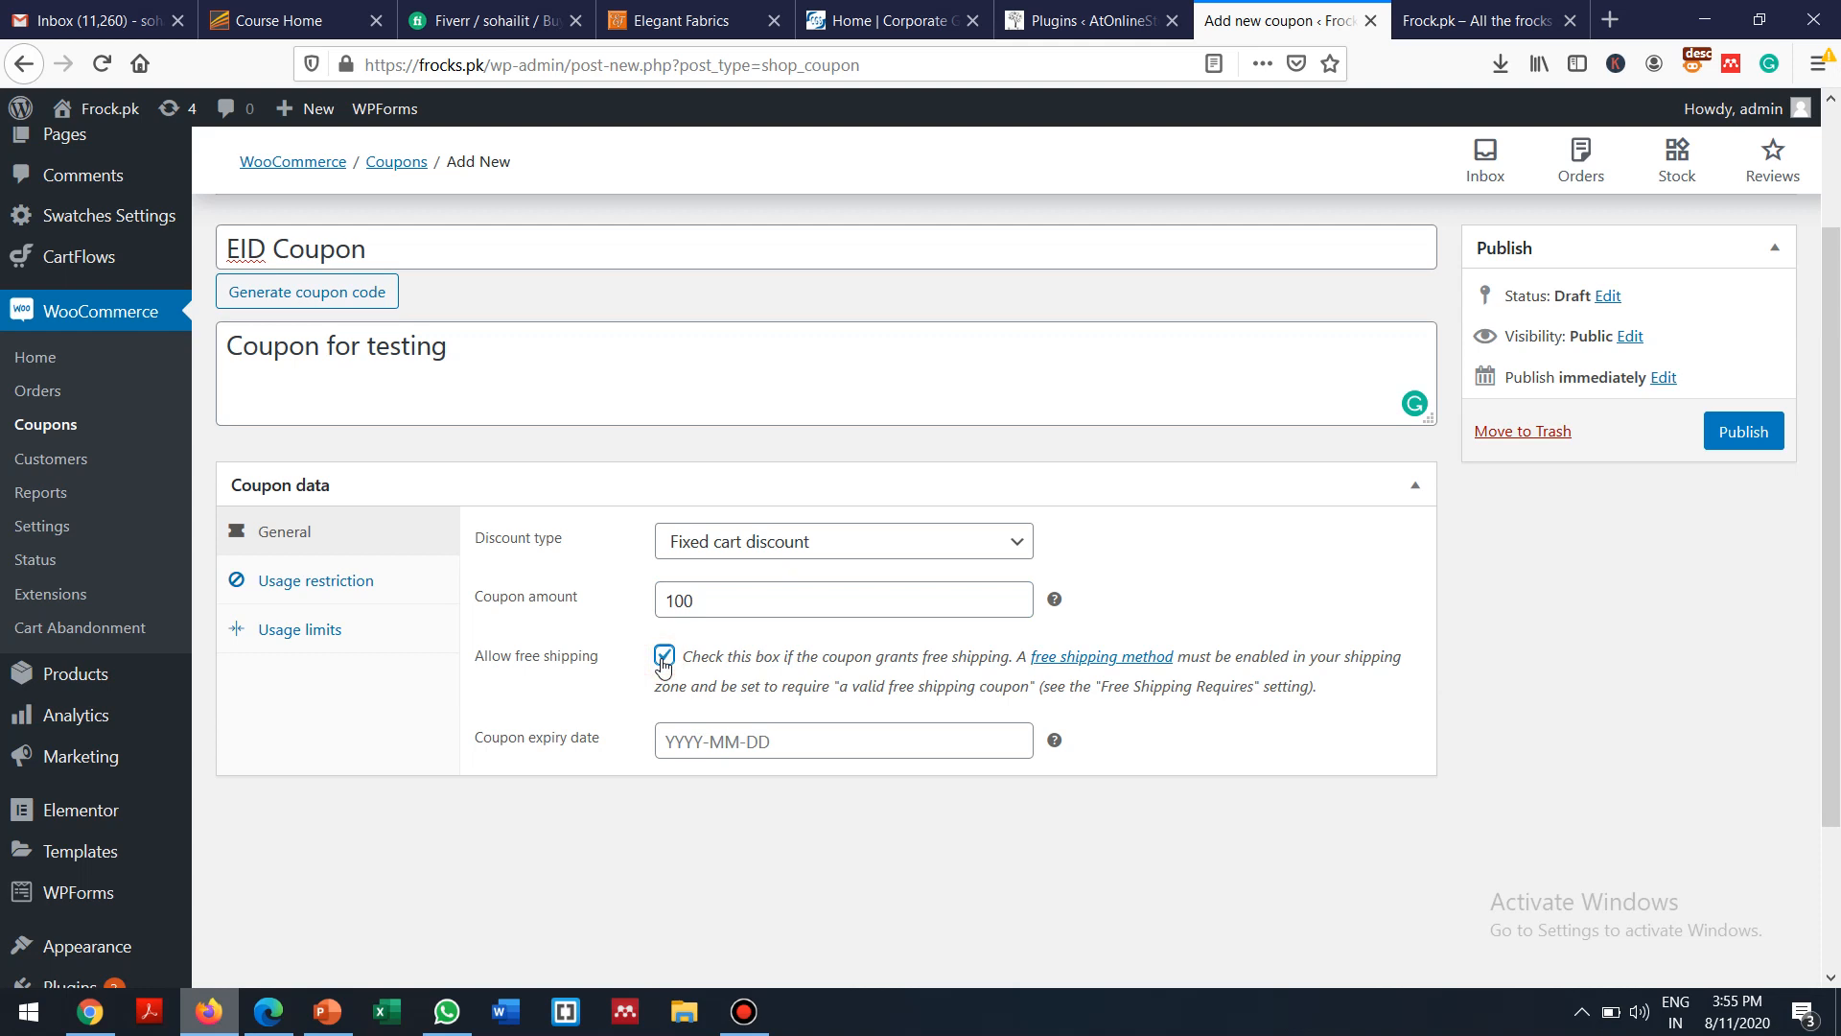
pyautogui.click(663, 662)
pyautogui.click(678, 747)
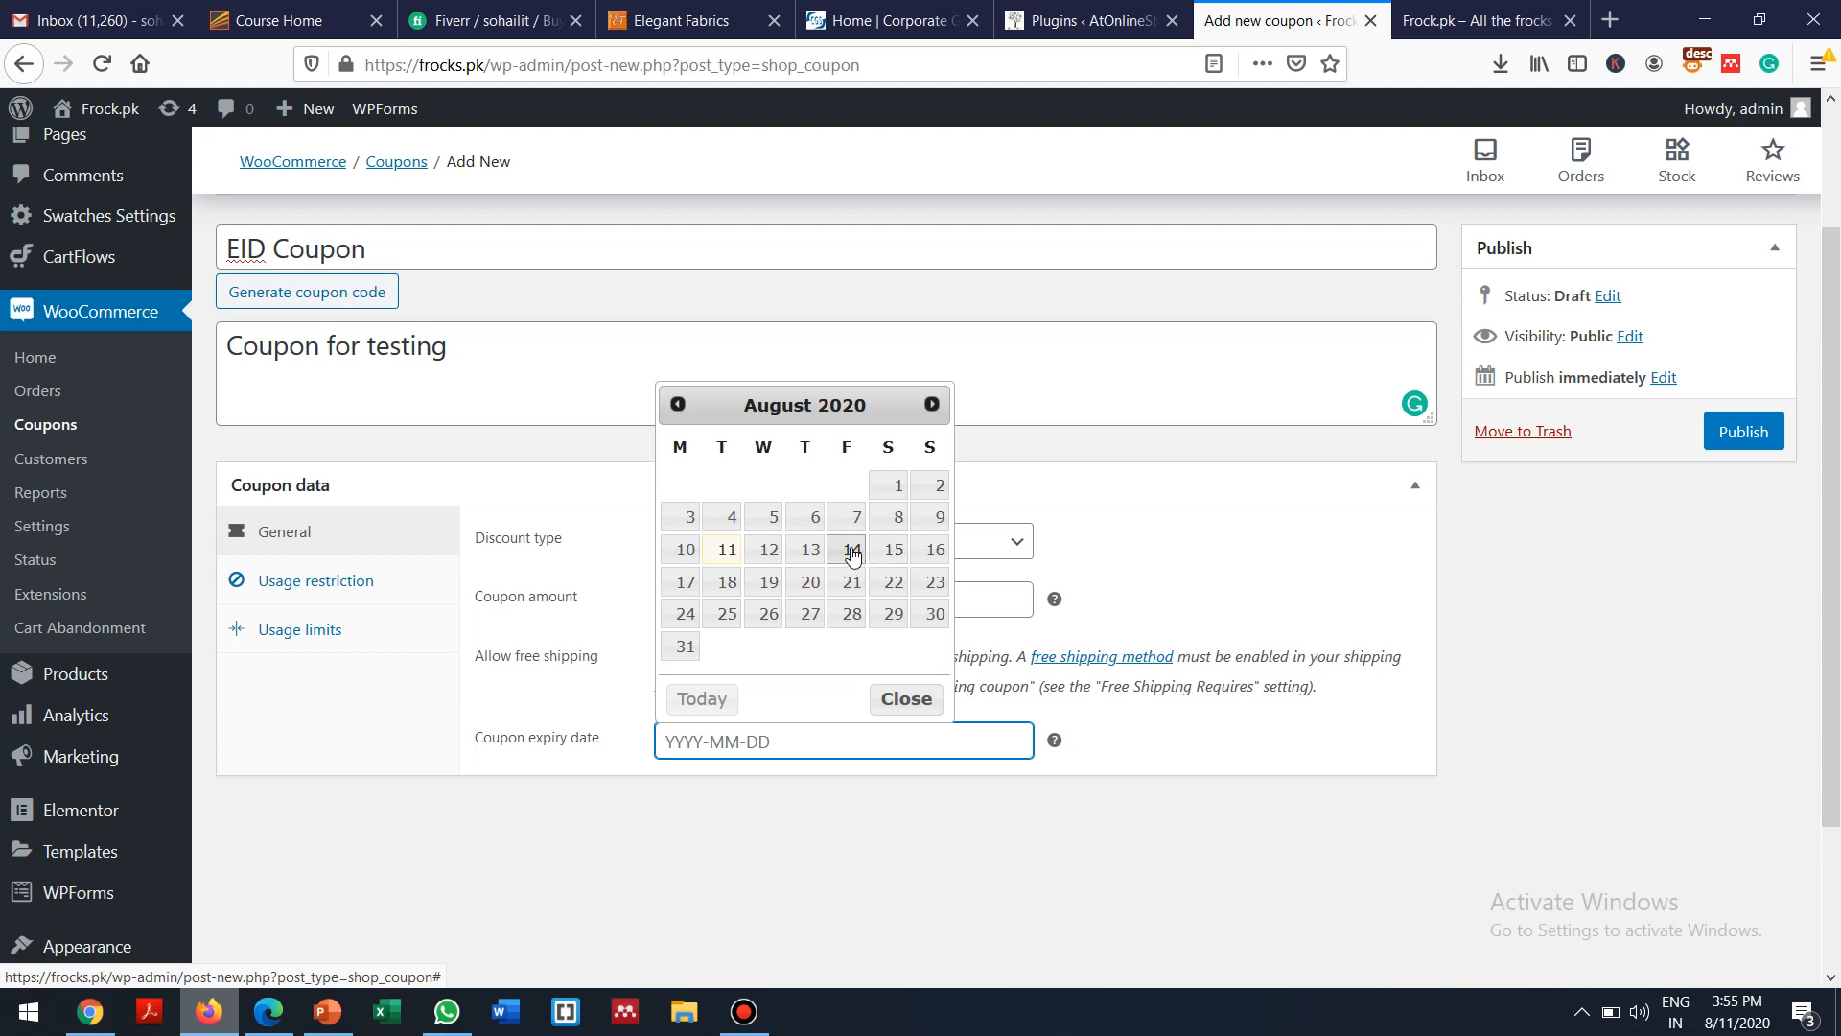
pyautogui.click(892, 549)
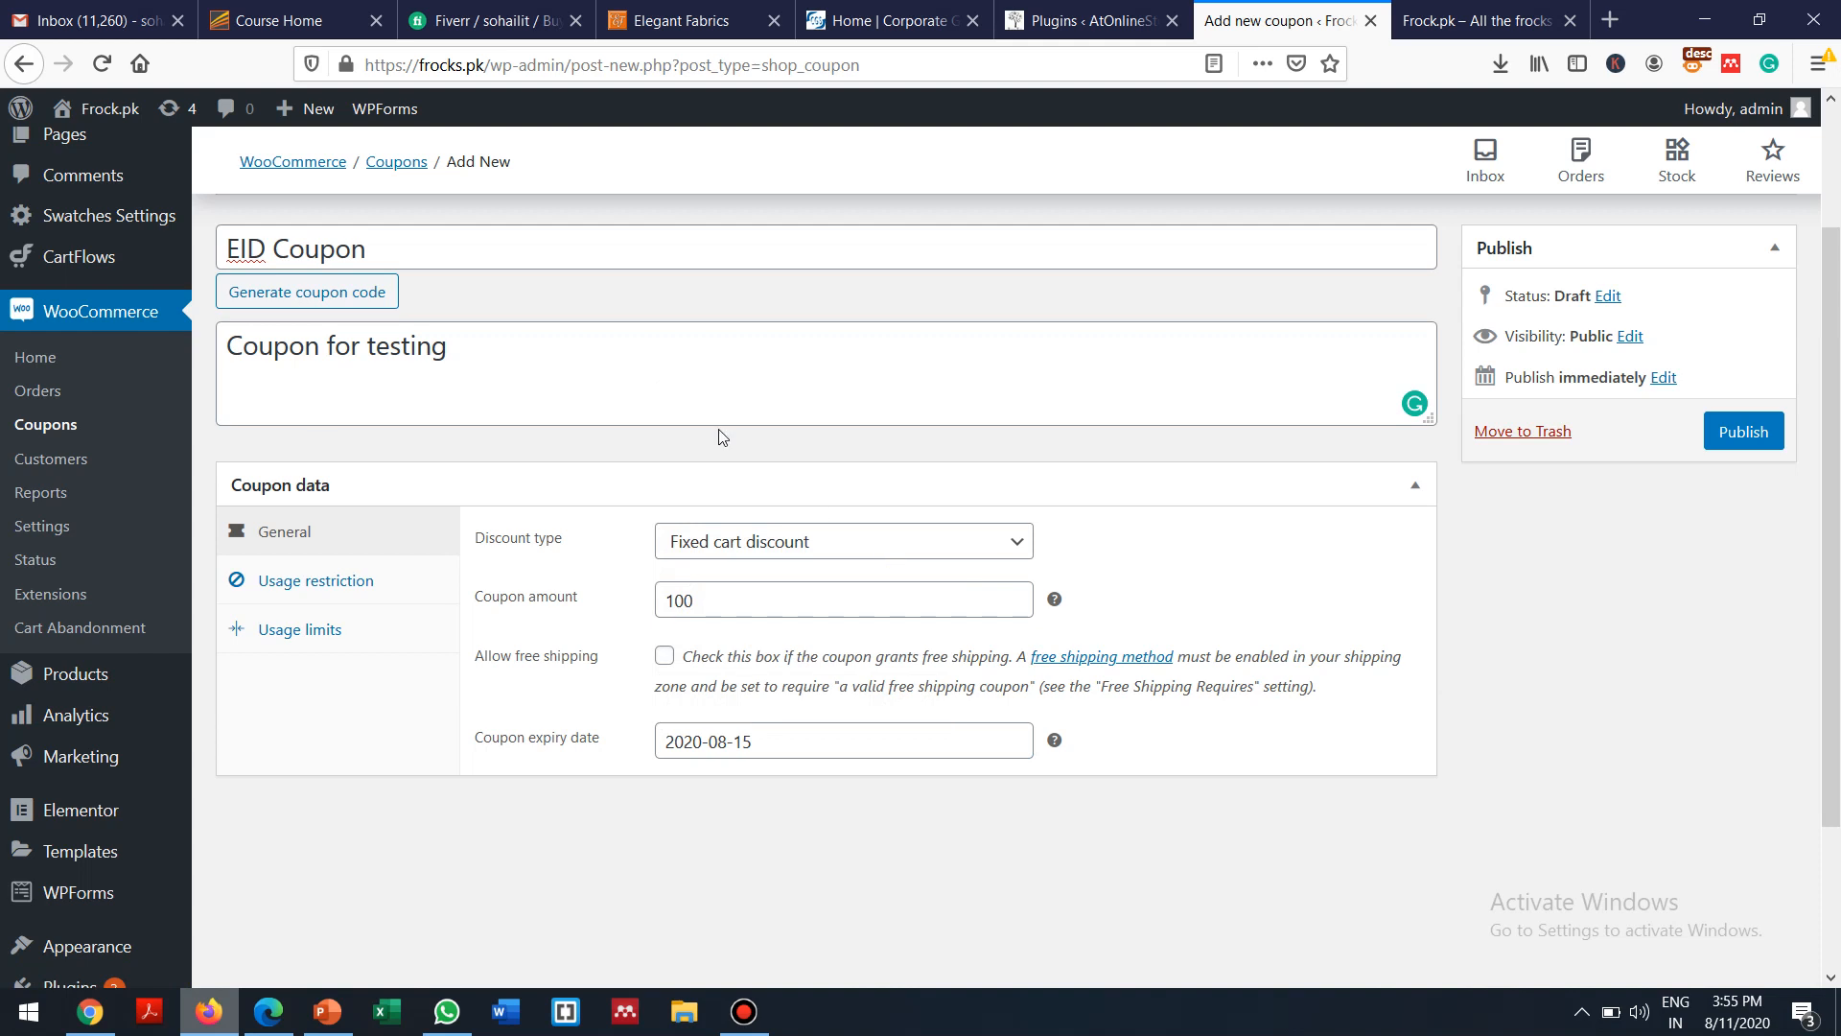
# Set a minimum spend of 300 in the coupon's usage restrictions and try the Exclude sale items option
pyautogui.click(366, 585)
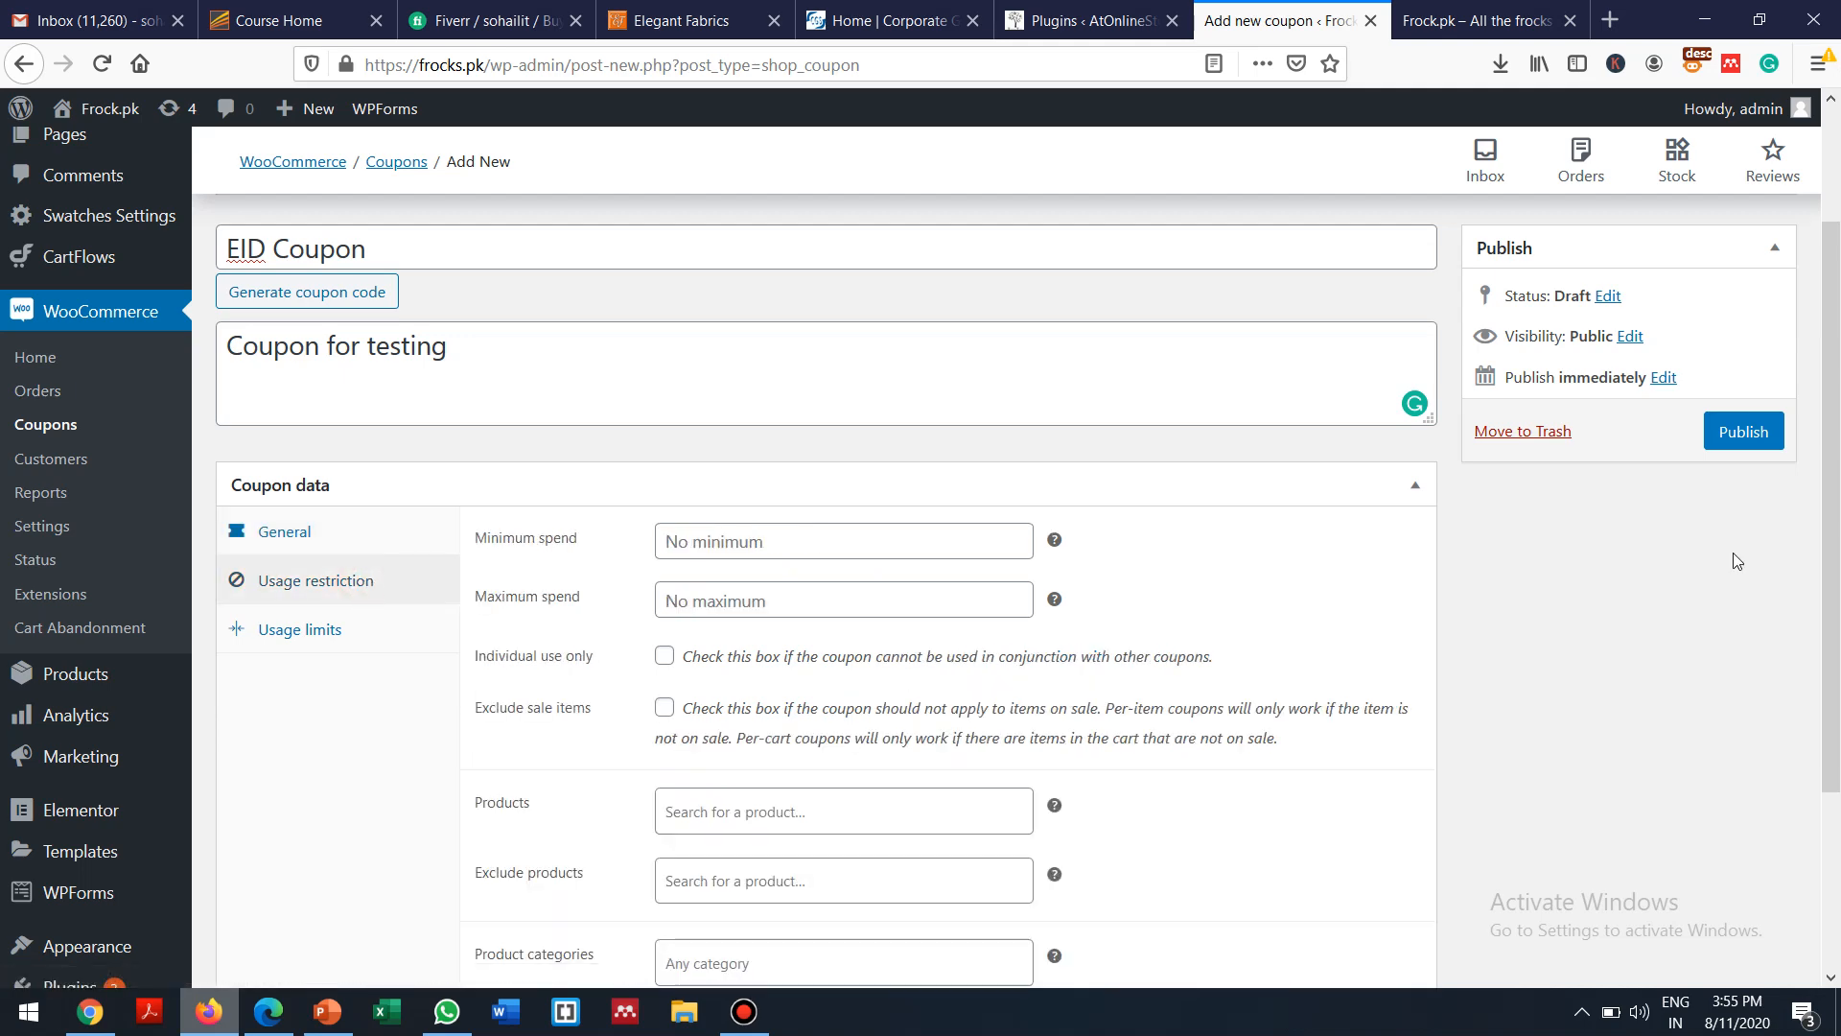
pyautogui.moveTo(1837, 503); pyautogui.dragTo(1831, 610)
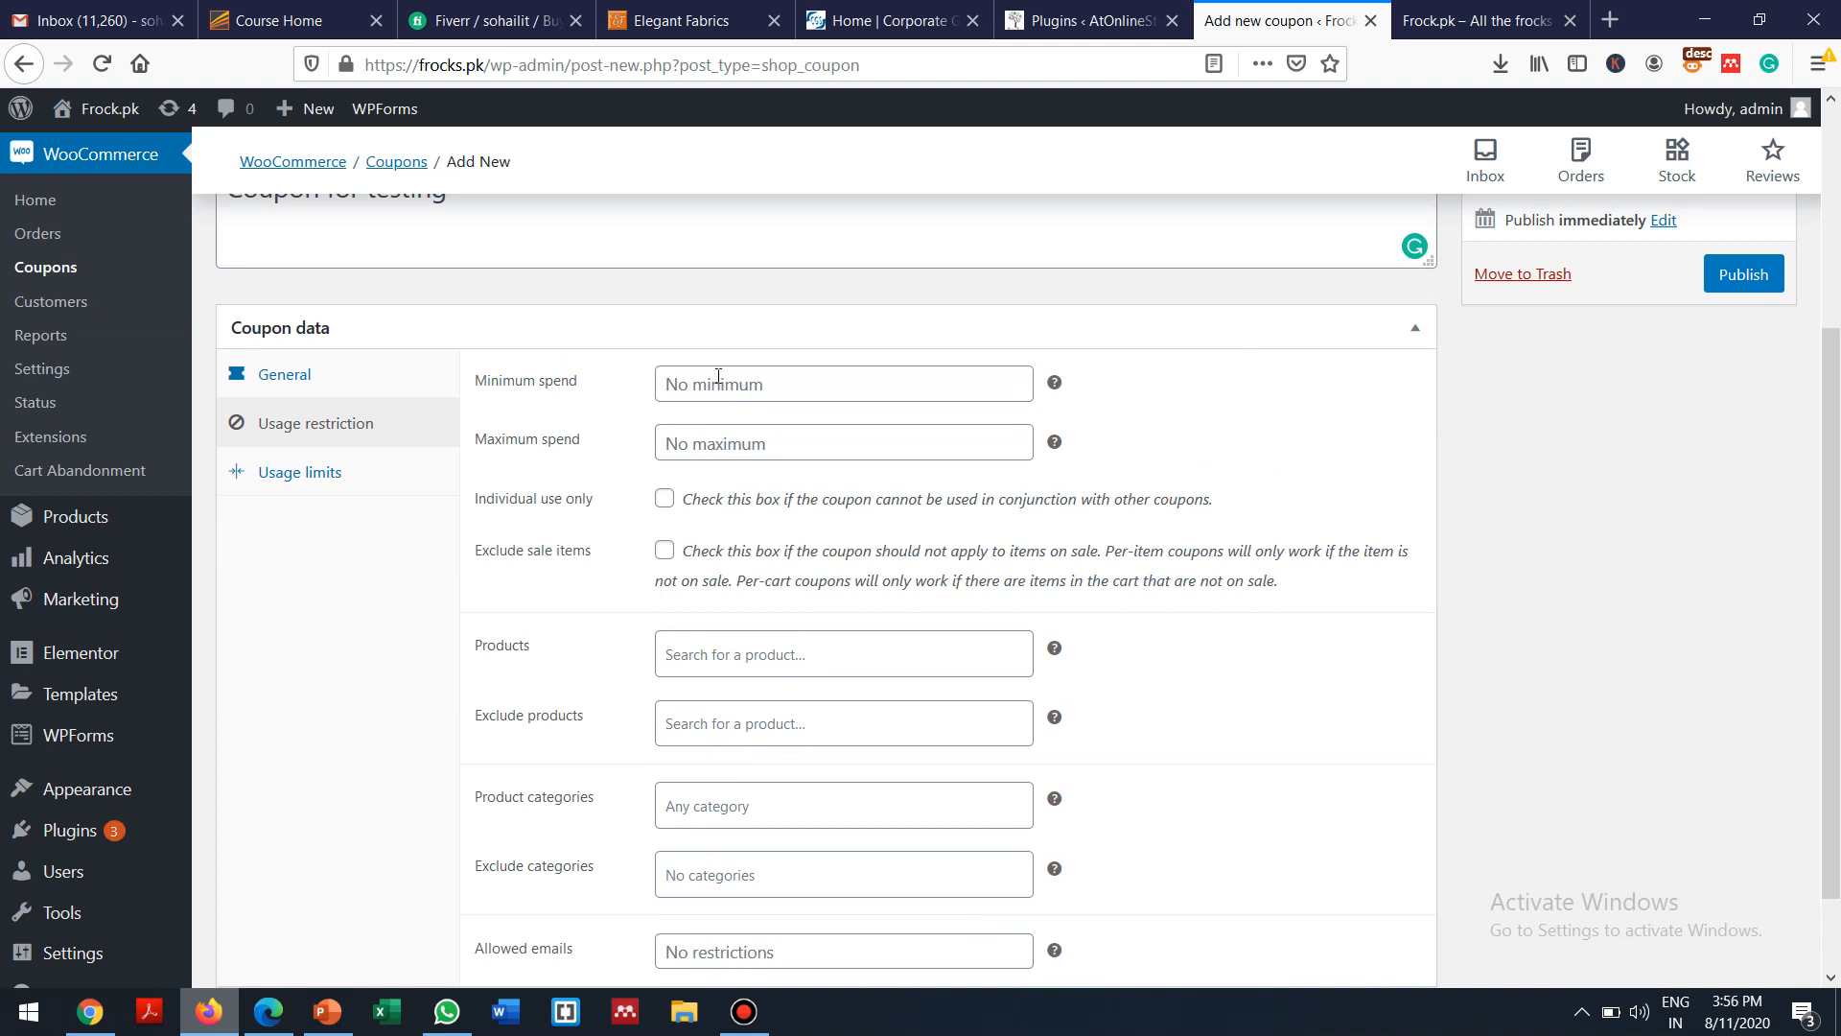
pyautogui.click(683, 382)
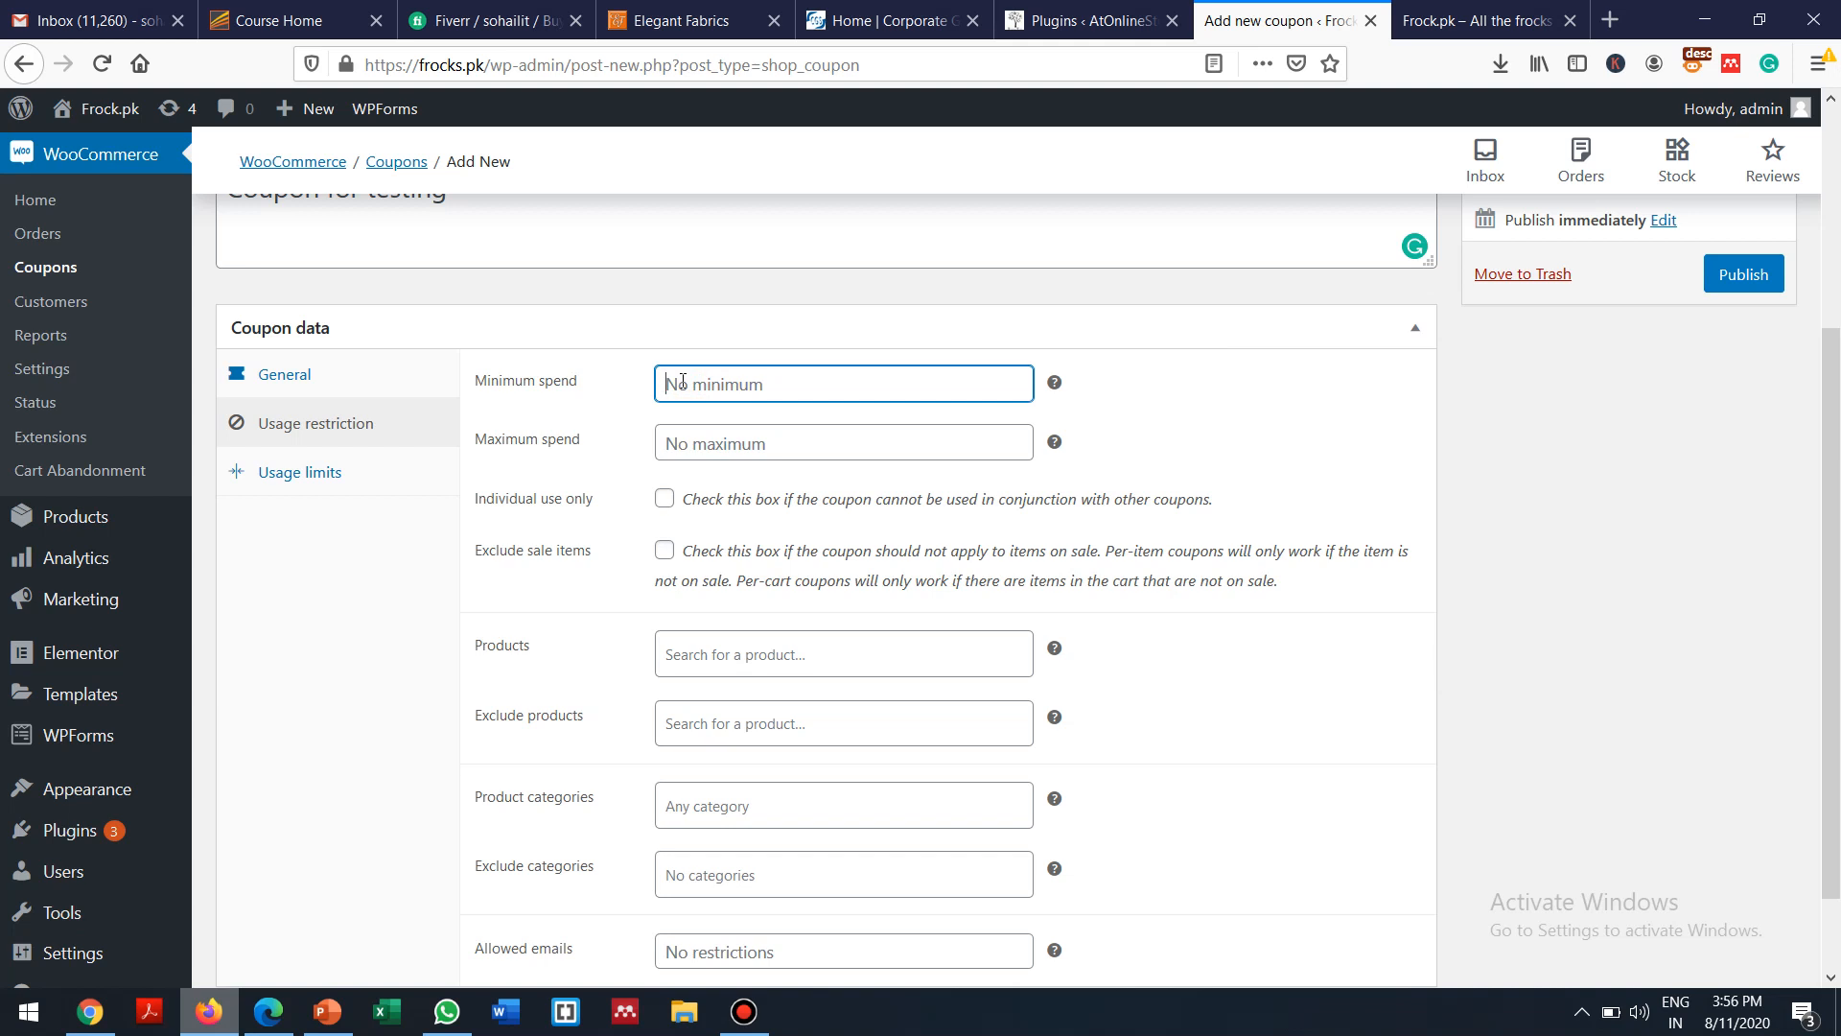
pyautogui.write('300')
pyautogui.click(1277, 414)
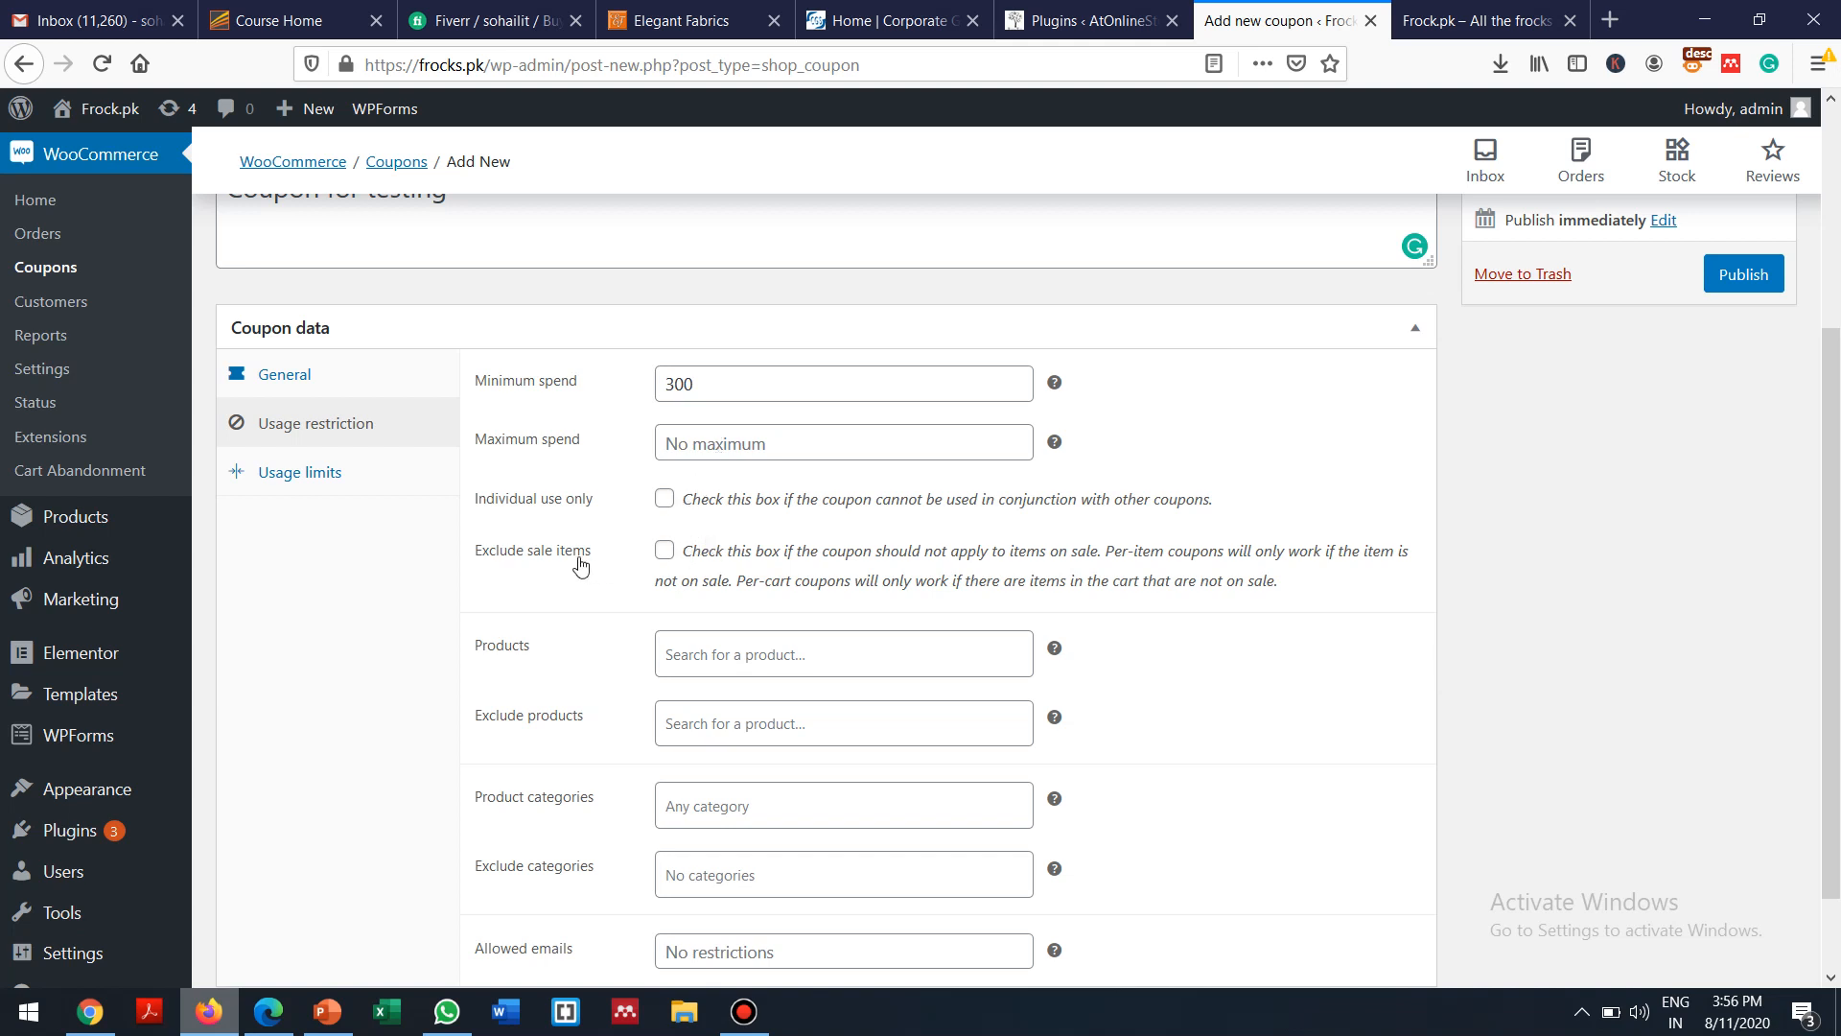
pyautogui.click(664, 551)
pyautogui.click(663, 552)
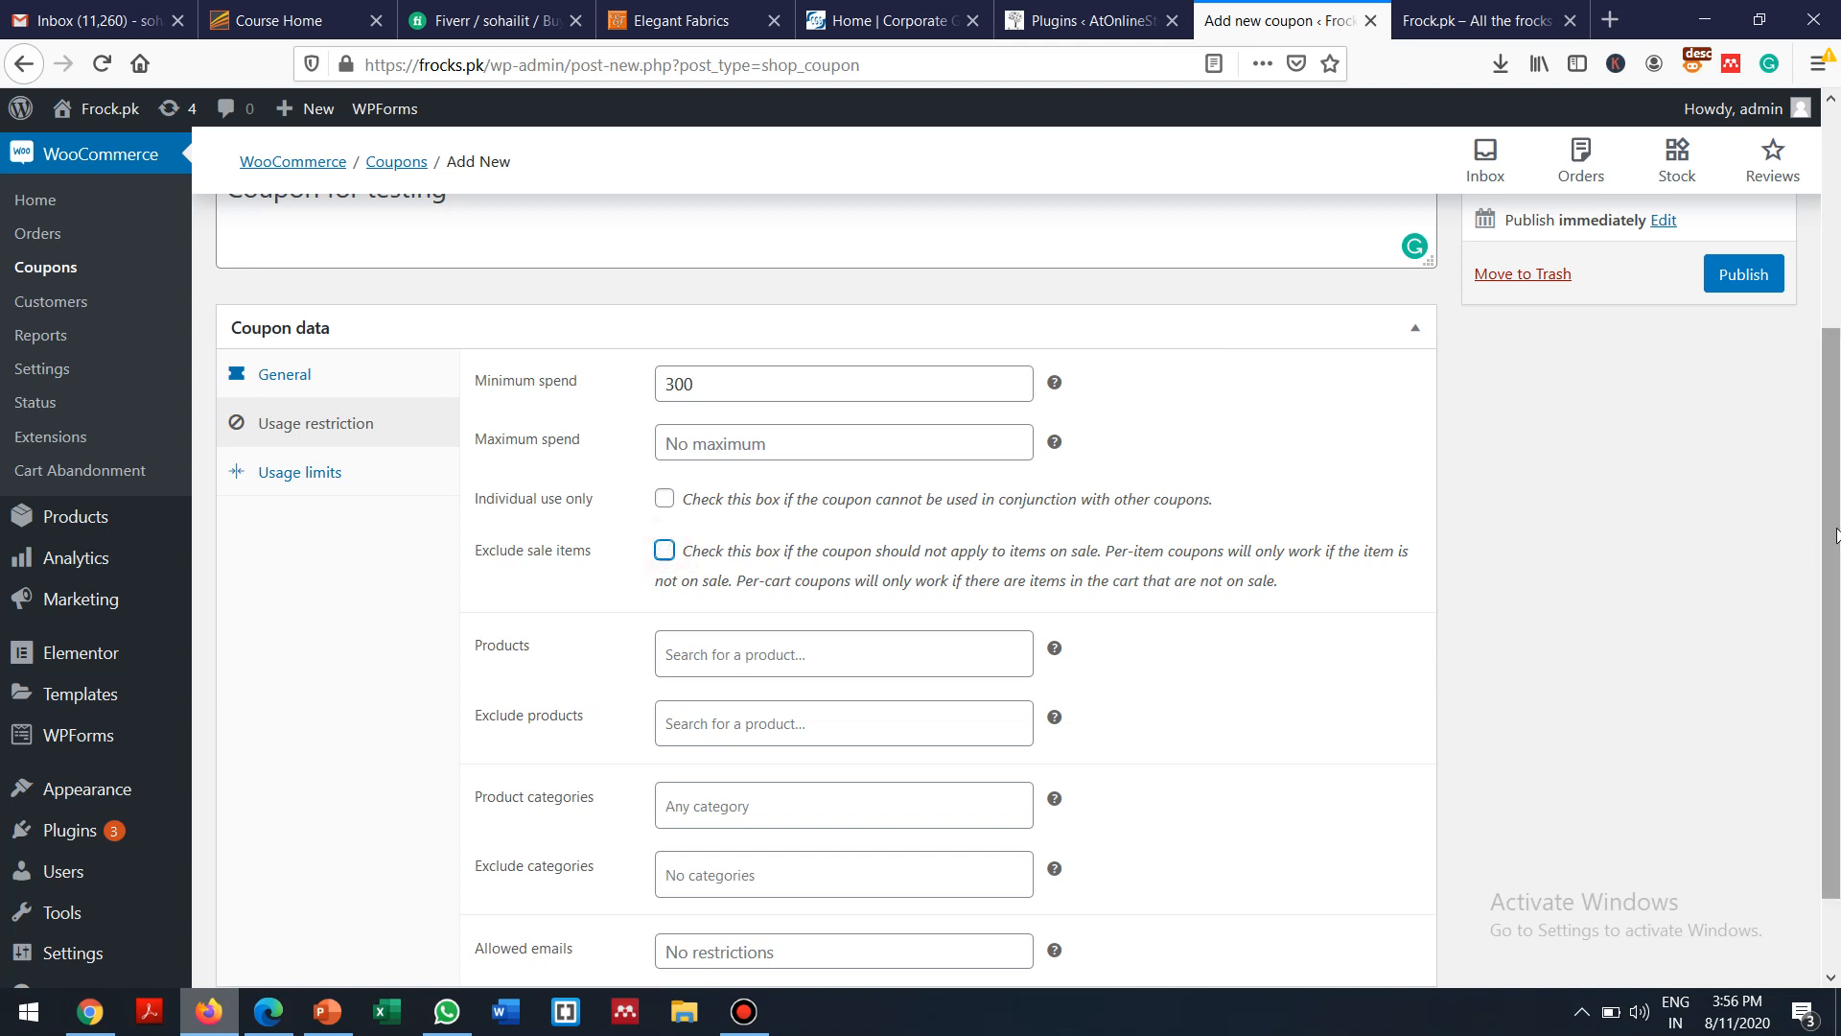
pyautogui.moveTo(1837, 535); pyautogui.dragTo(1534, 668)
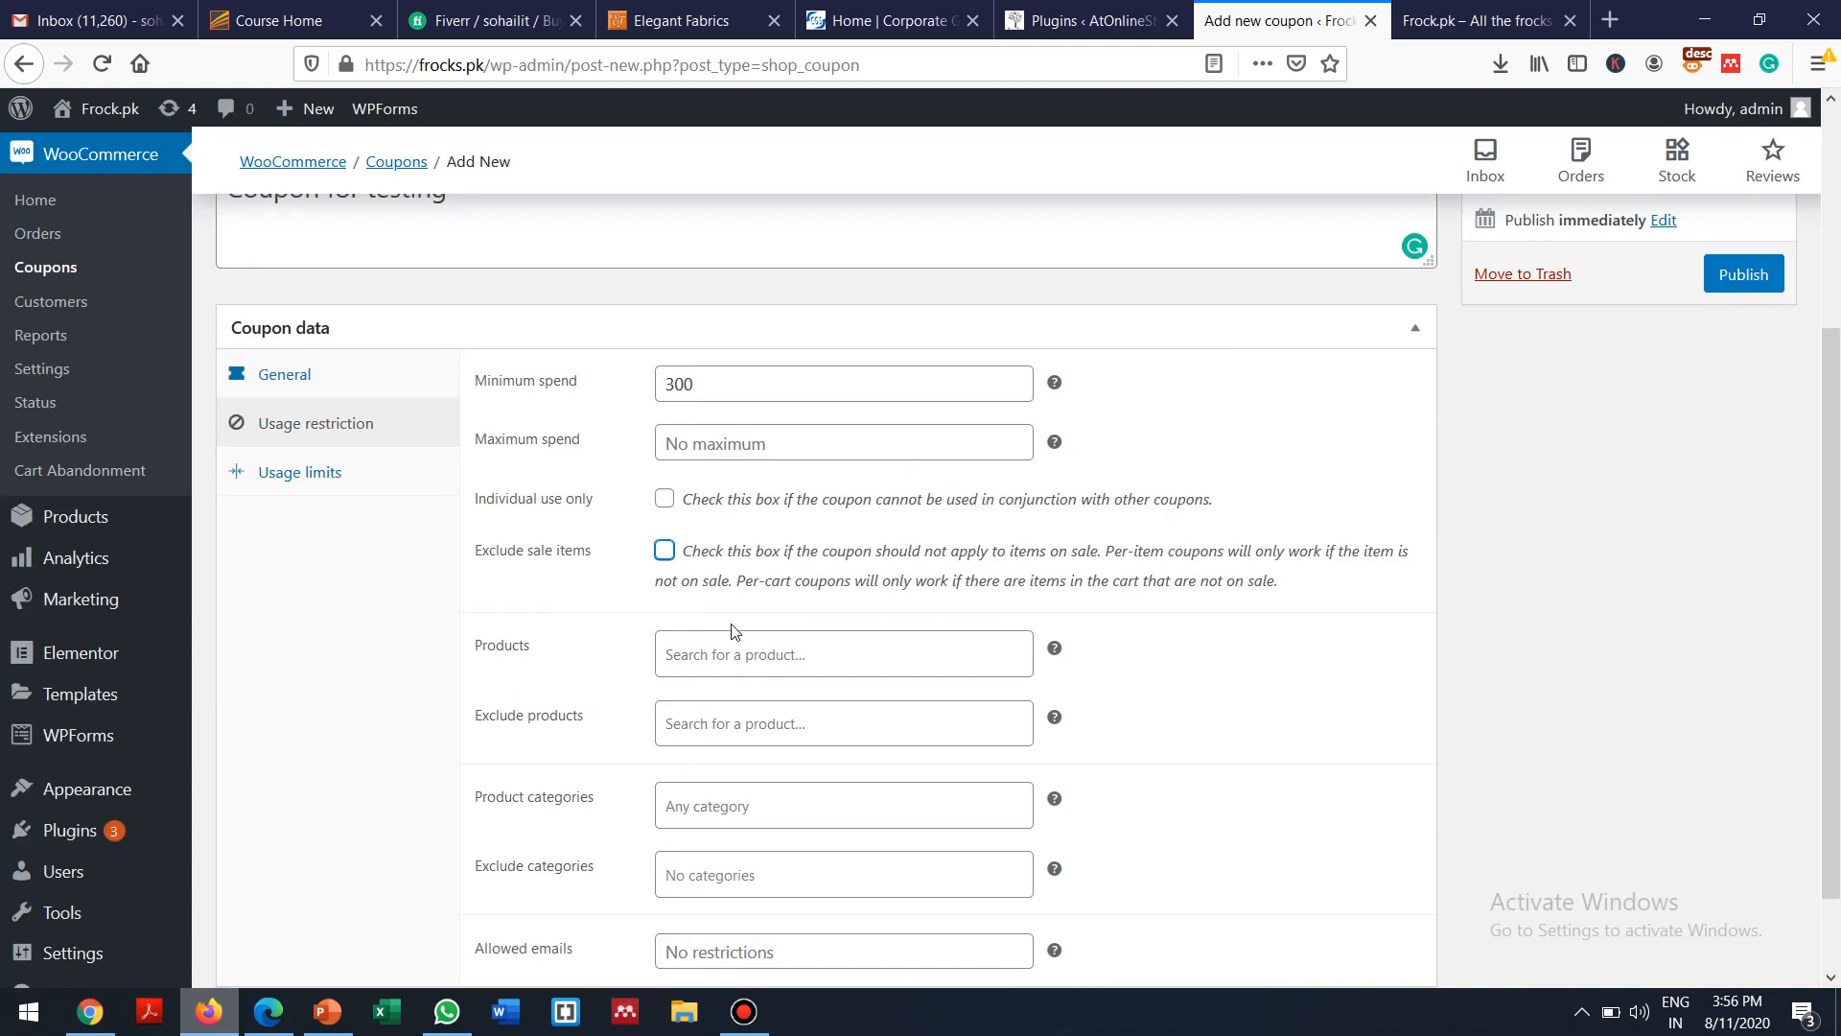
# Search for "gre" among the products the coupon applies to
pyautogui.click(736, 652)
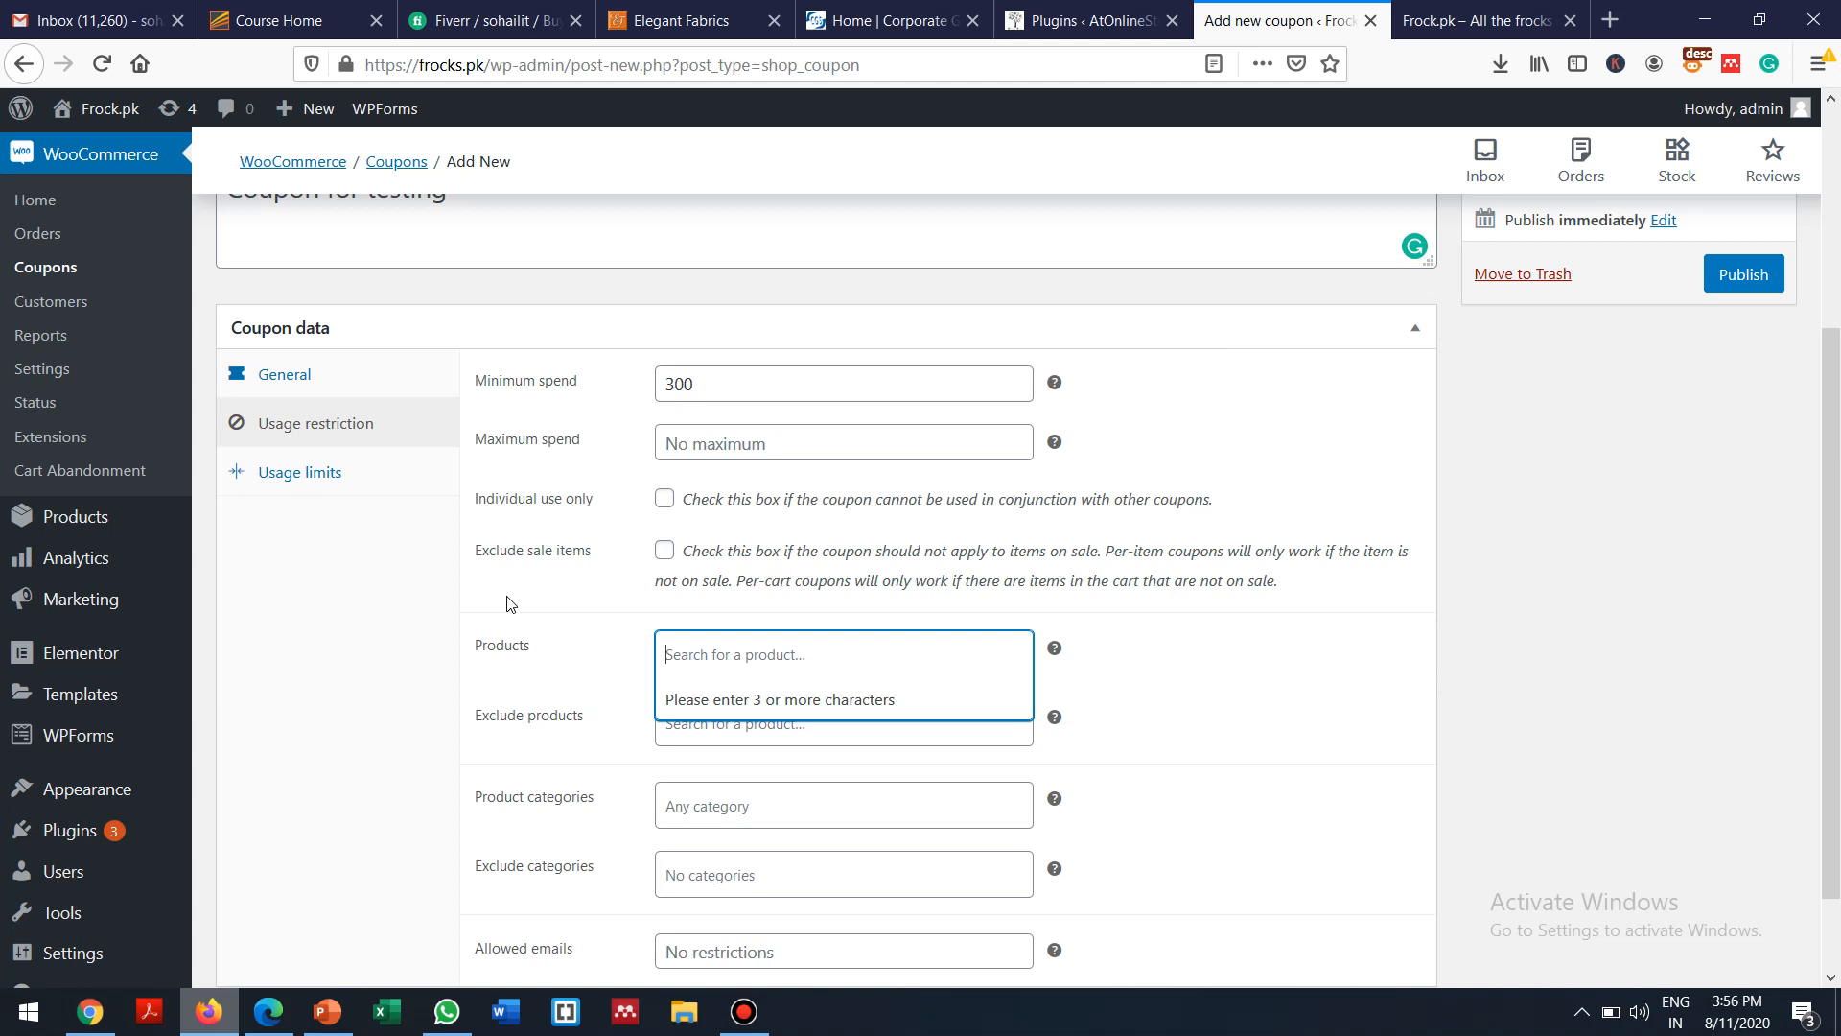
pyautogui.write('gre')
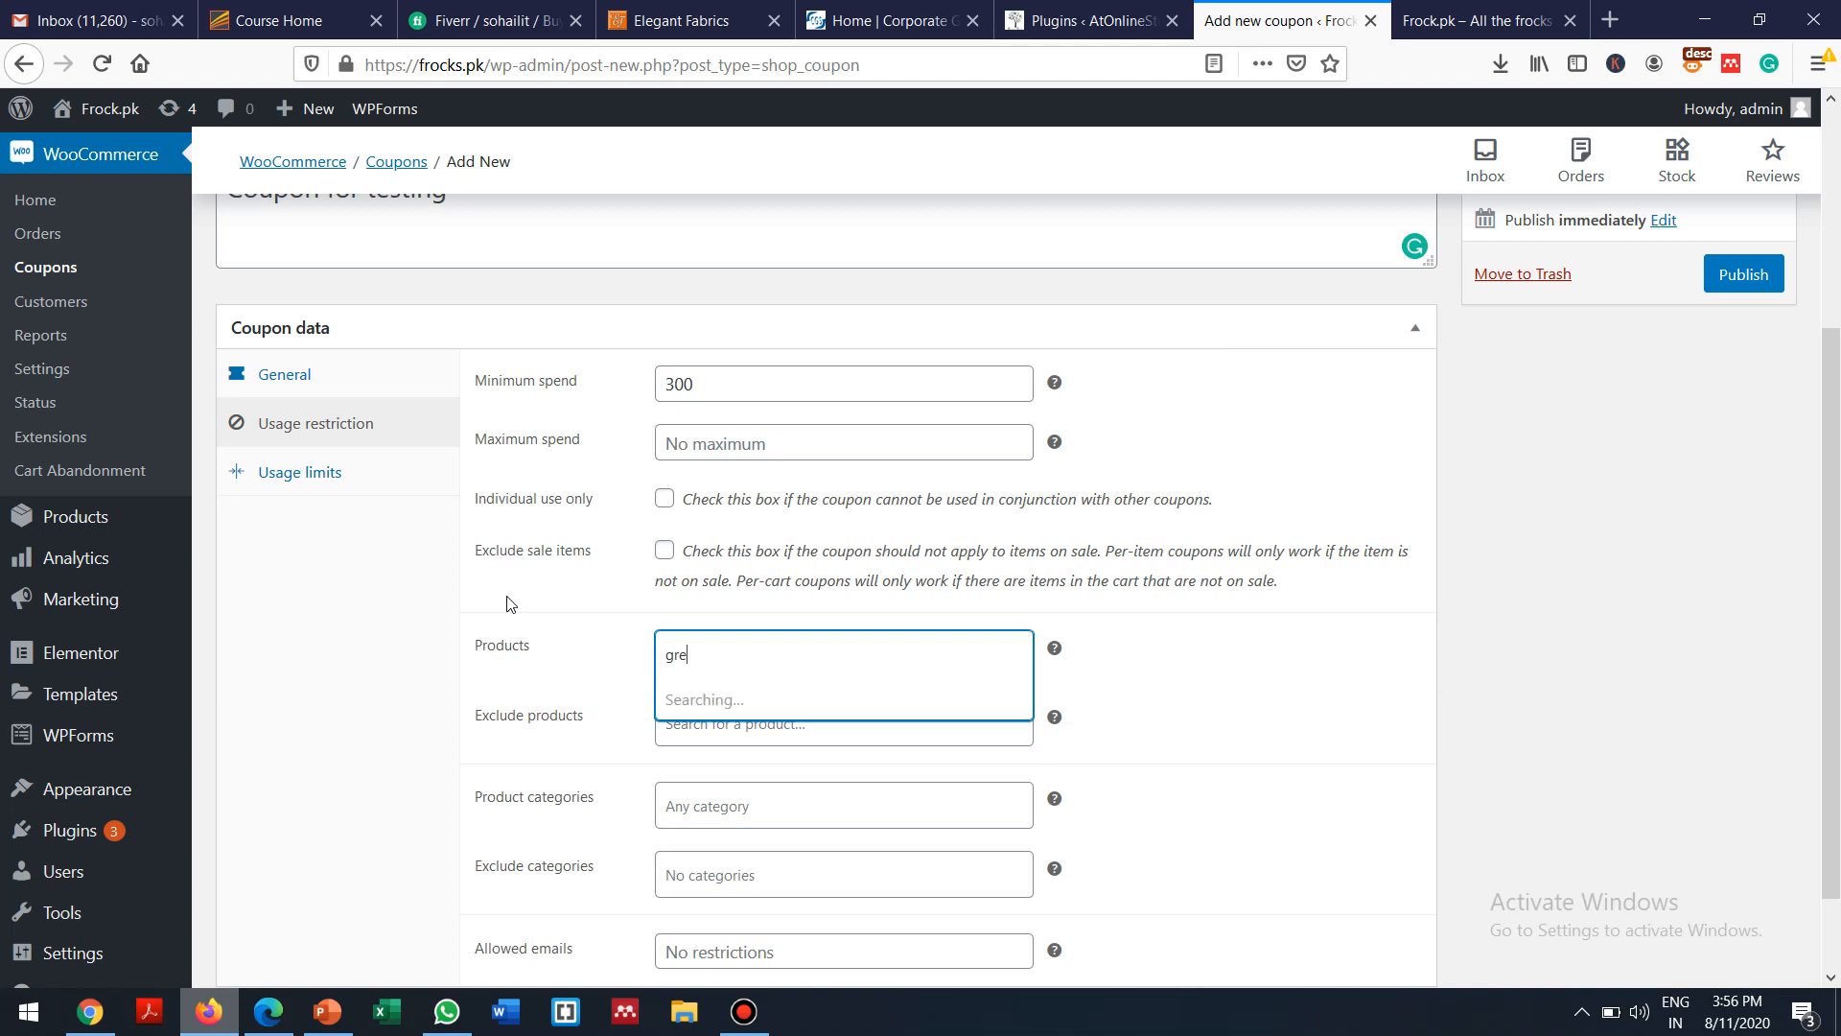
pyautogui.press('BackSpace')
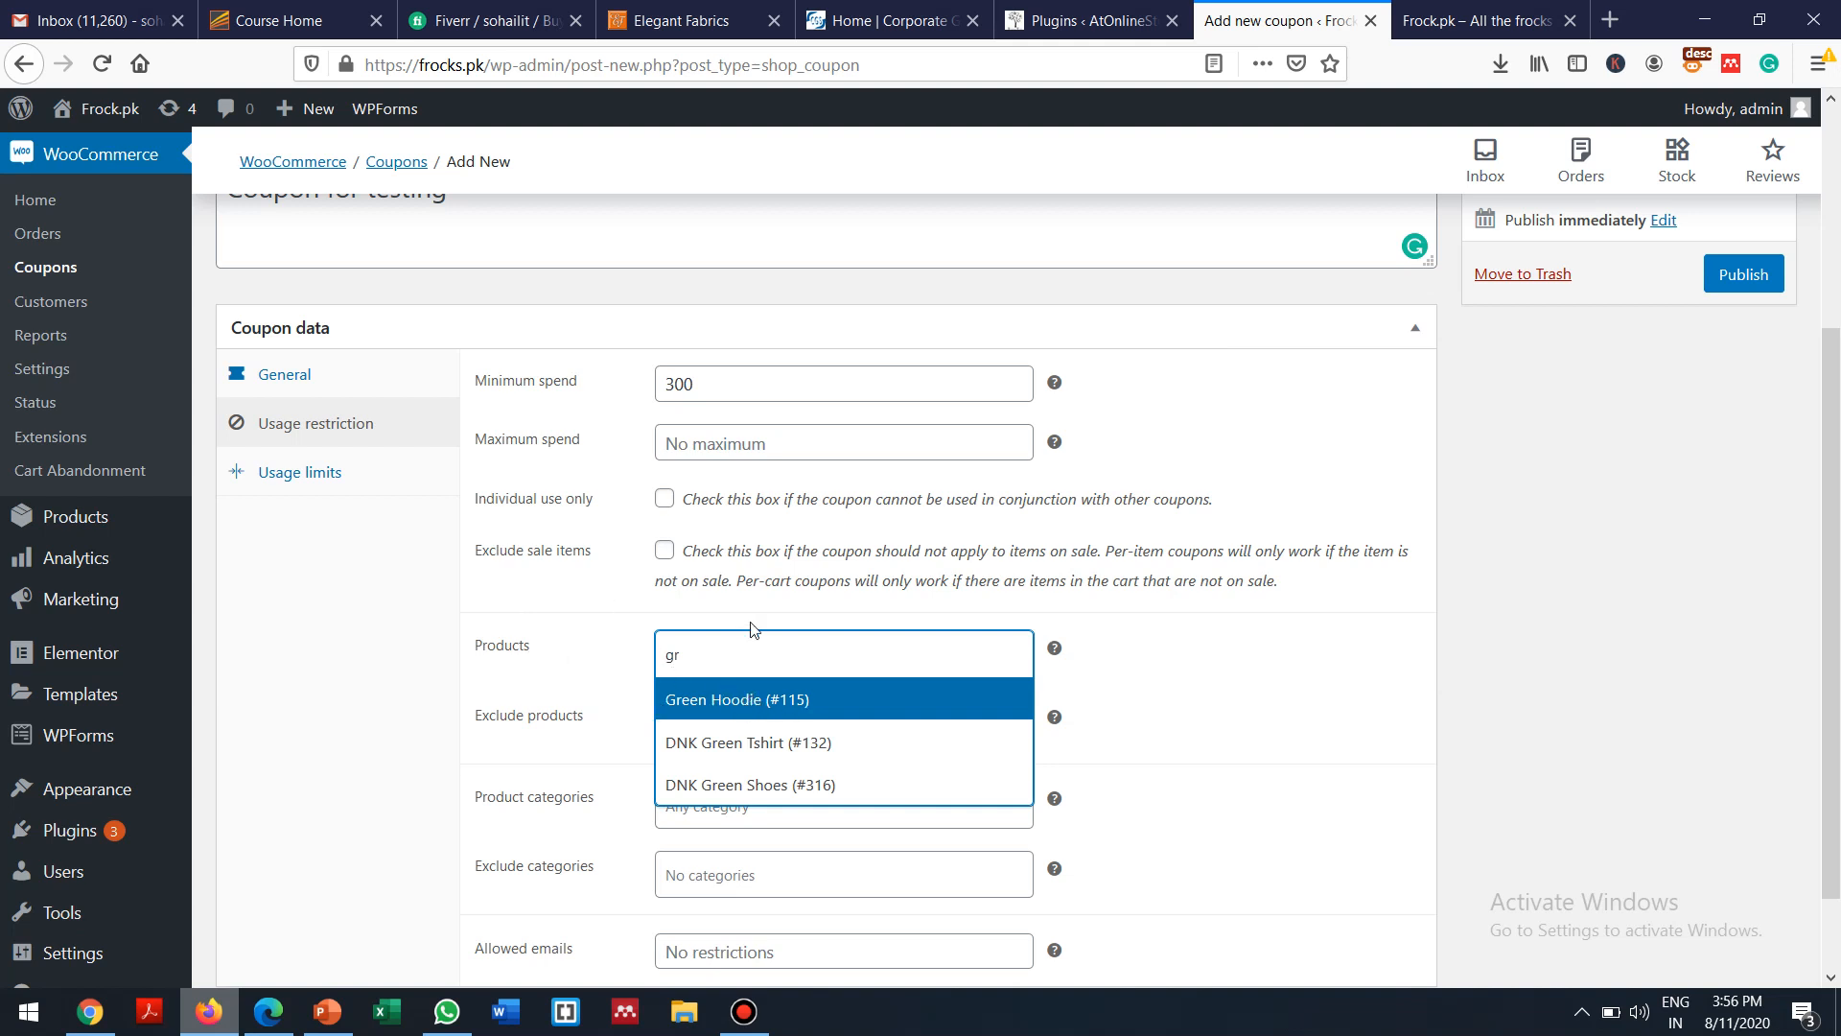
pyautogui.click(733, 654)
# Leave the new coupon page without saving and open the draft EID Coupon for editing
pyautogui.hotkey('alt', 'Left')
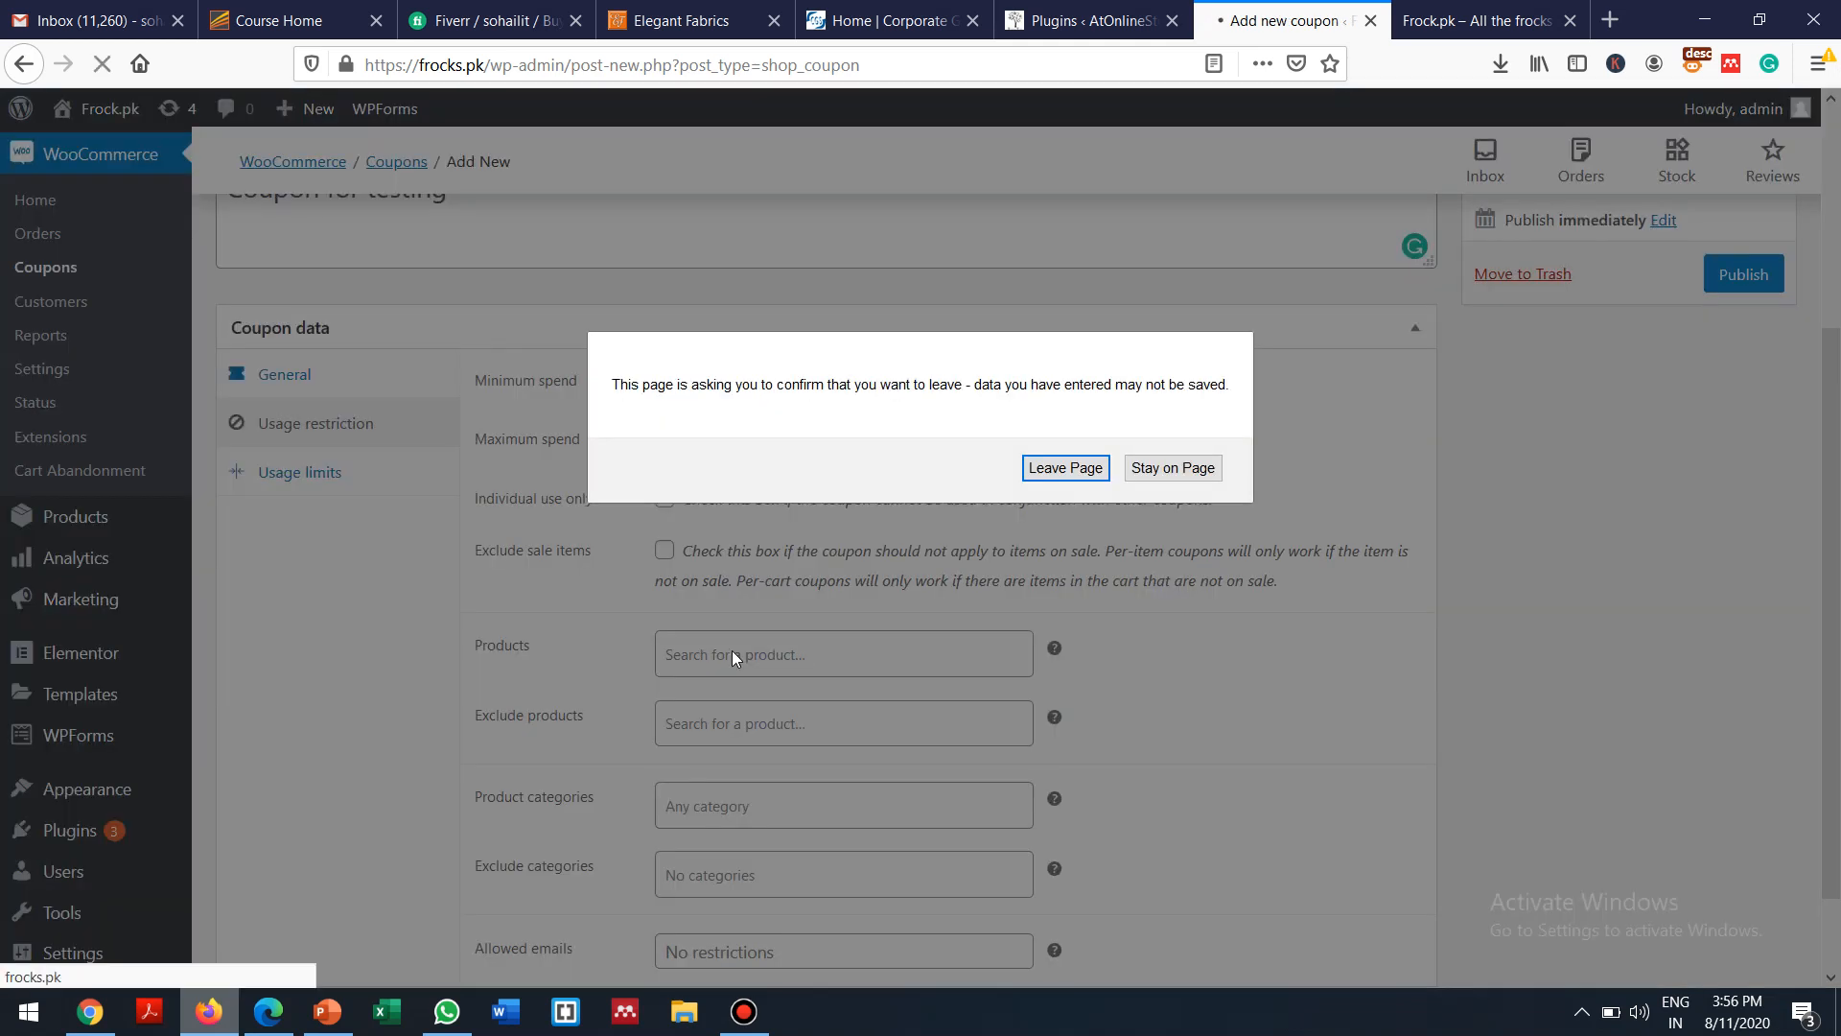
pyautogui.click(1064, 466)
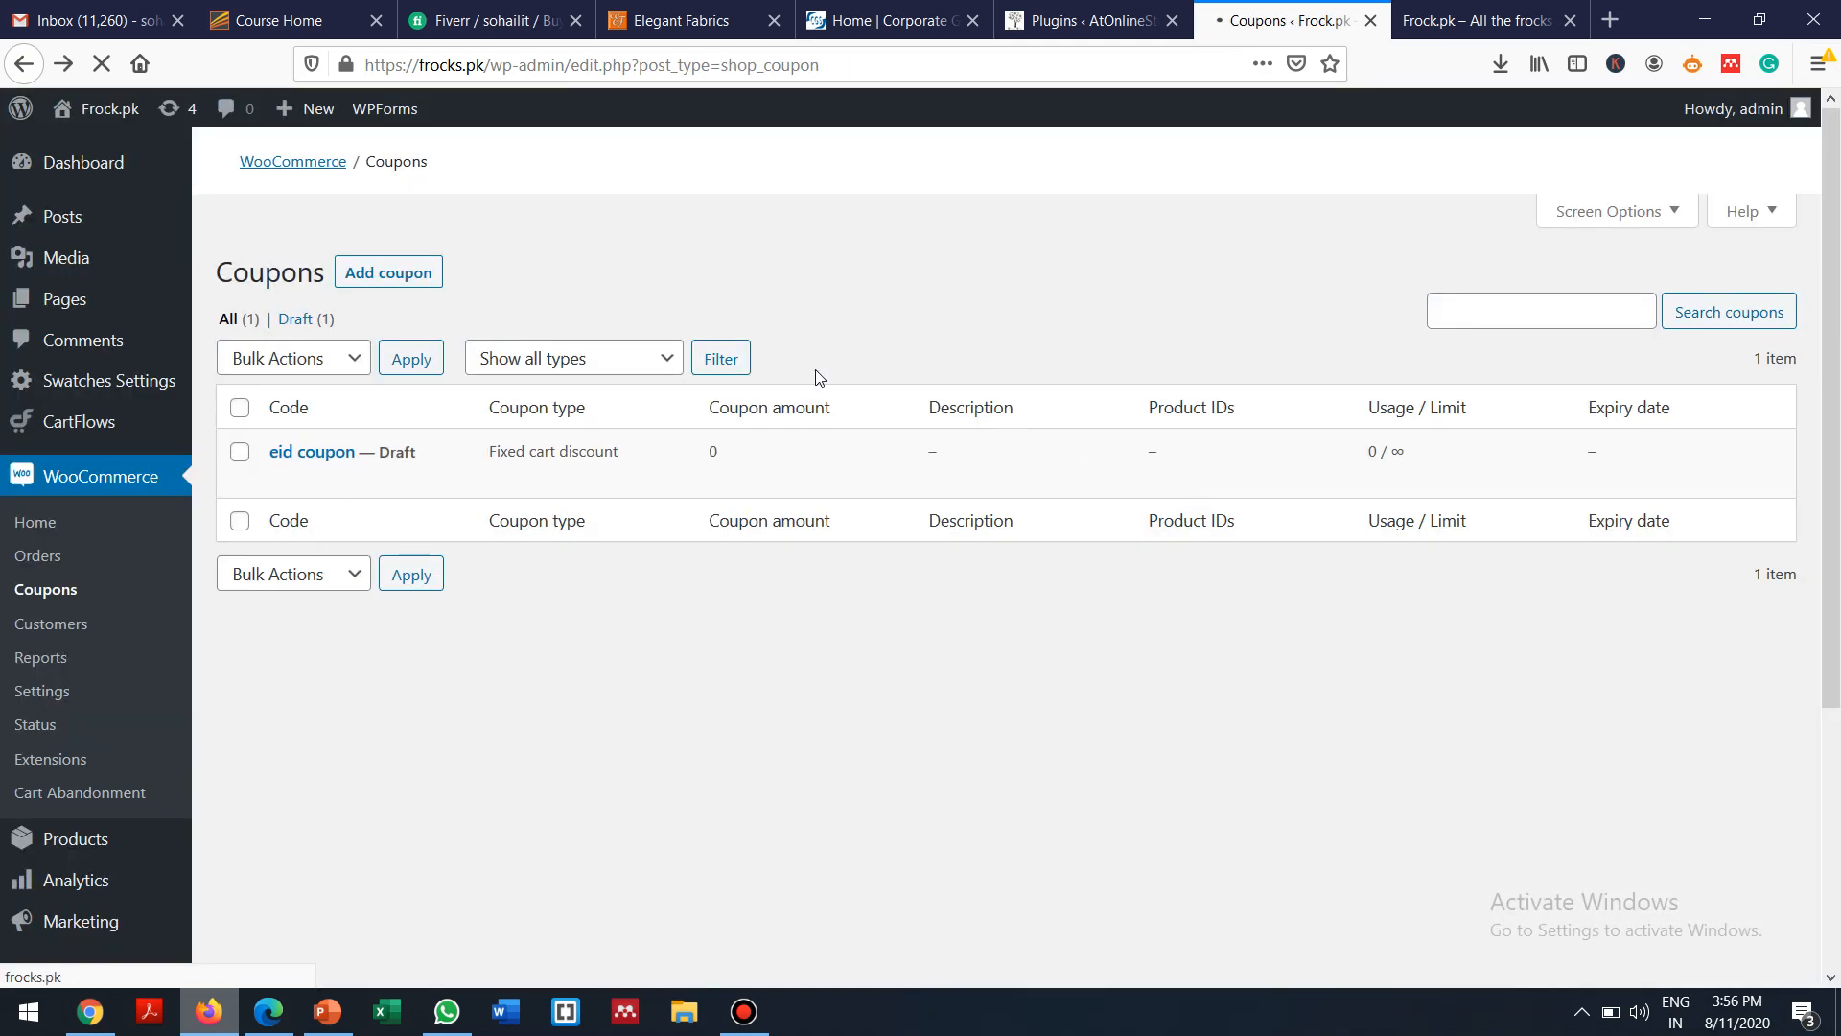
pyautogui.click(278, 489)
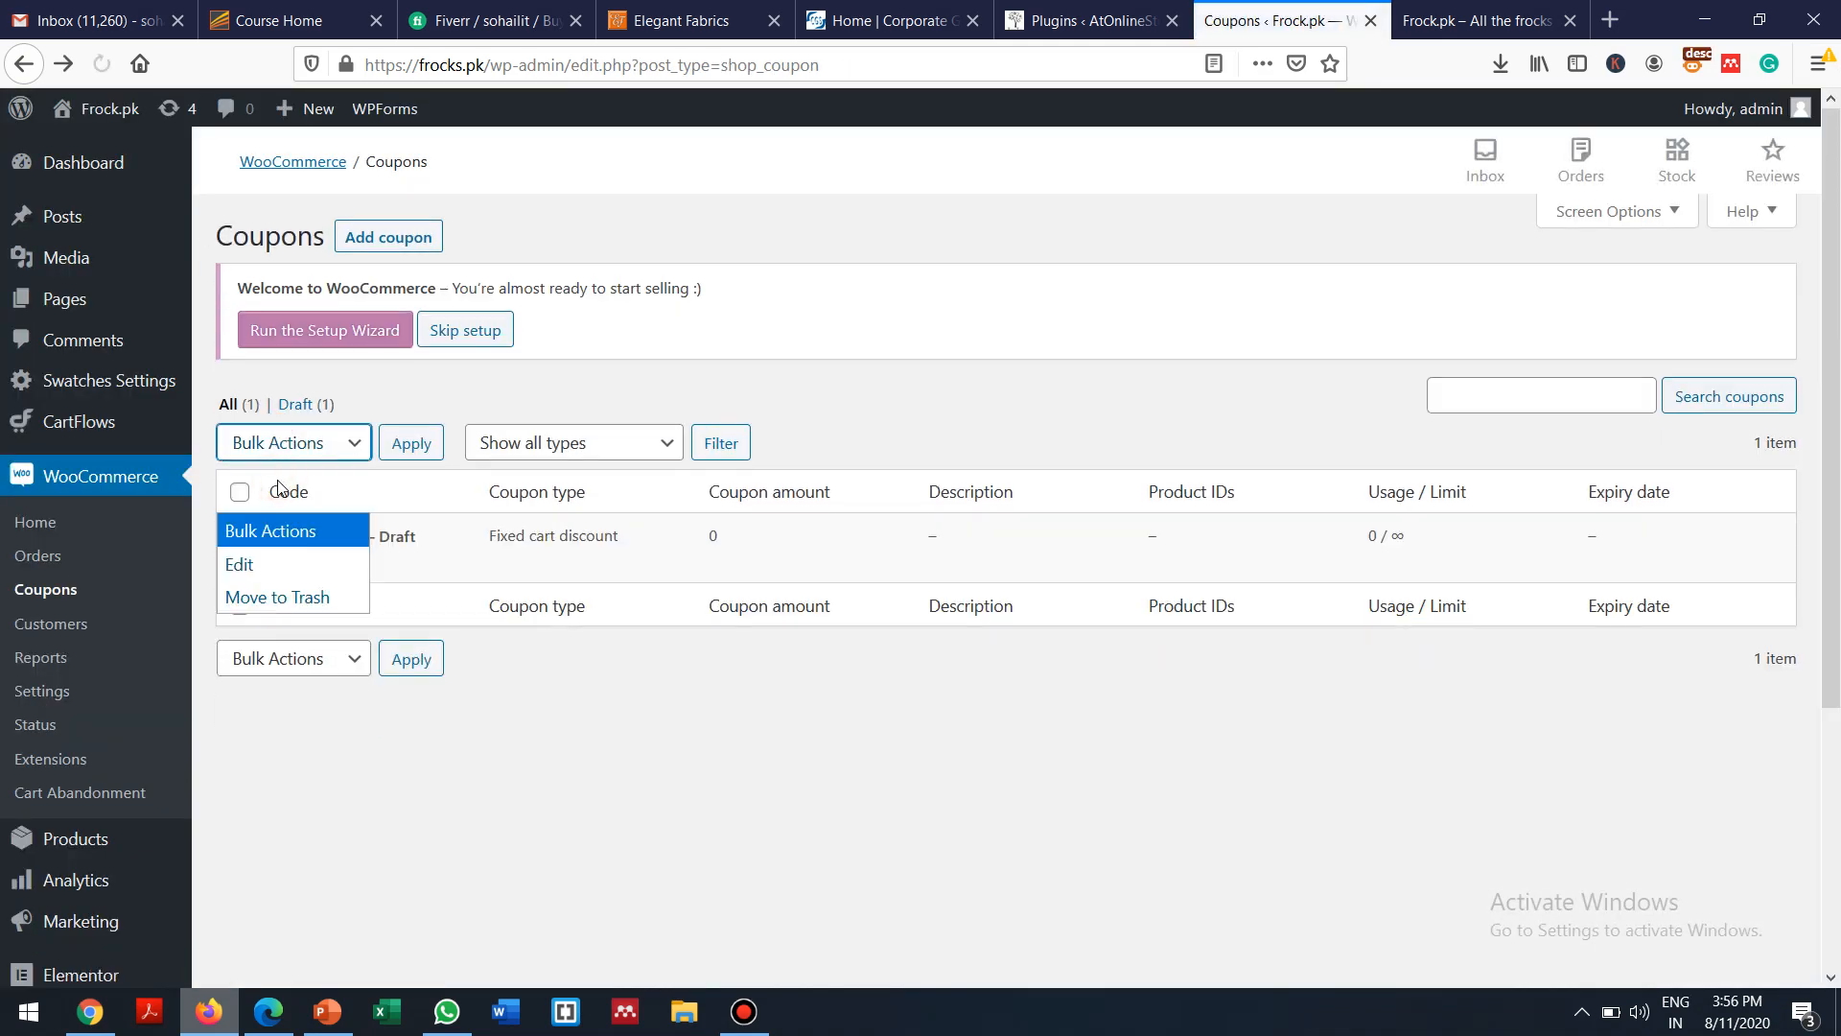
pyautogui.click(448, 509)
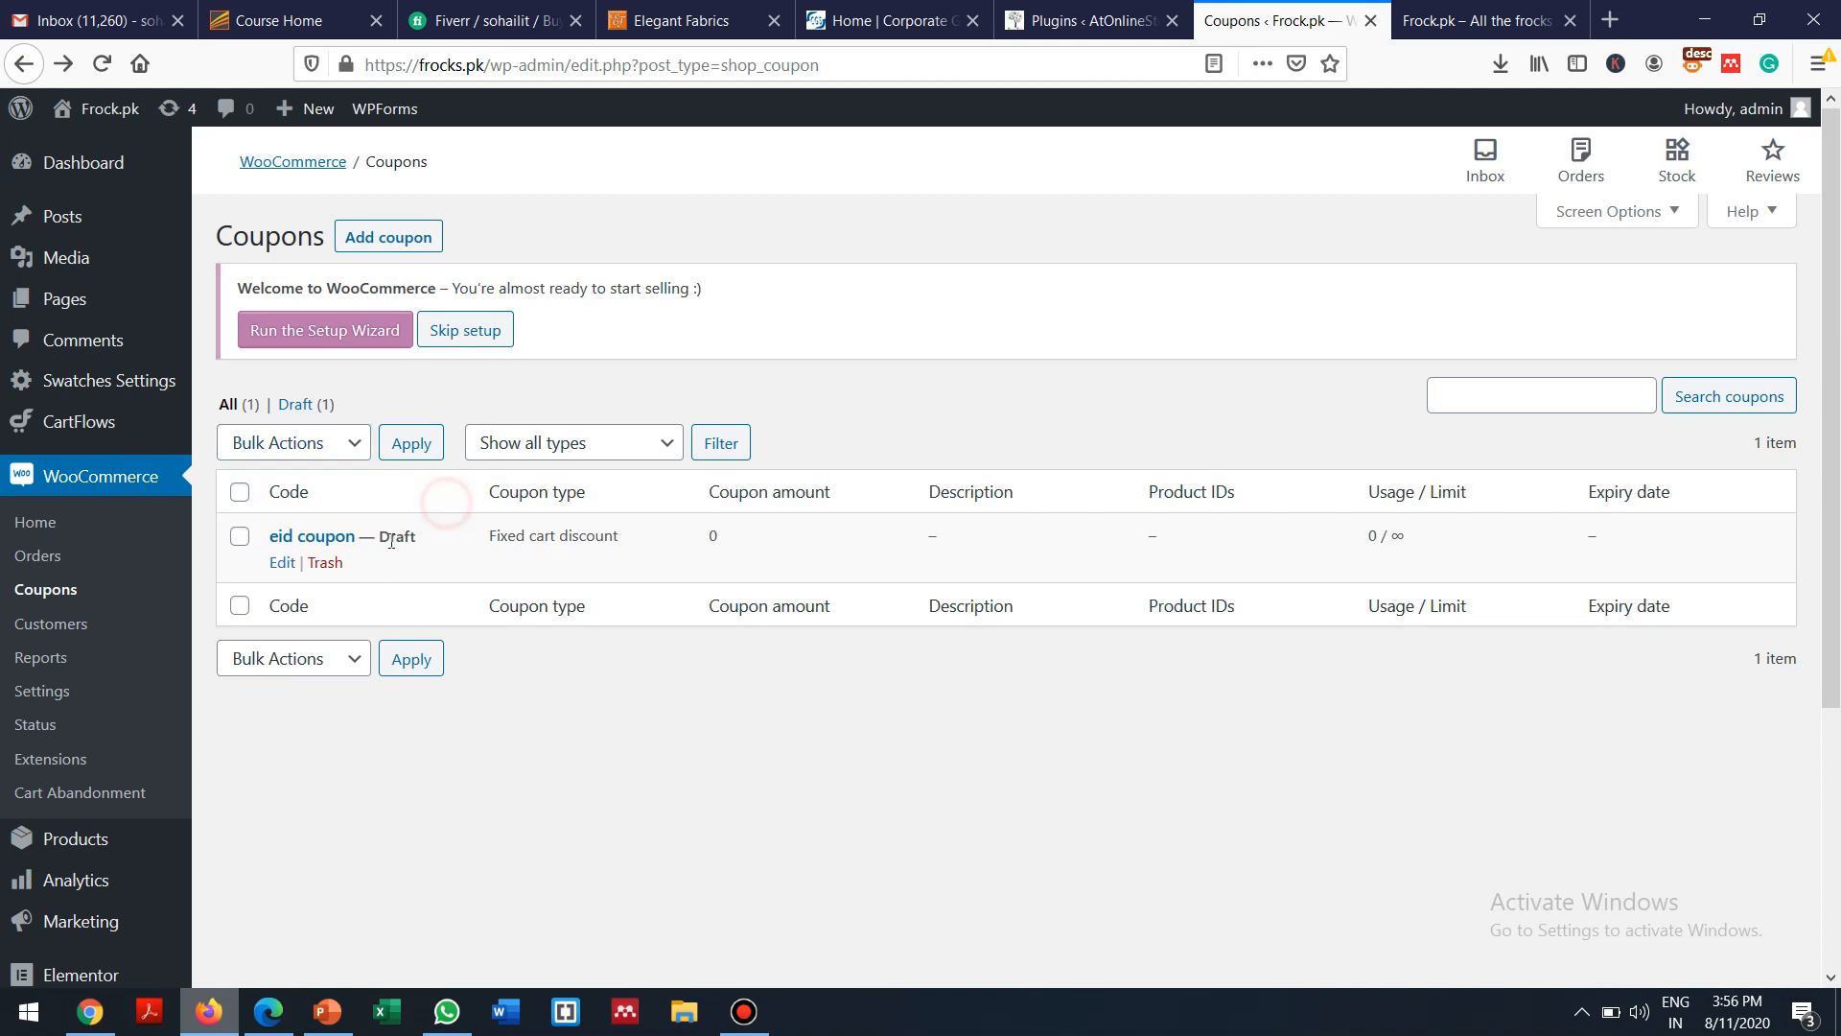
pyautogui.click(282, 563)
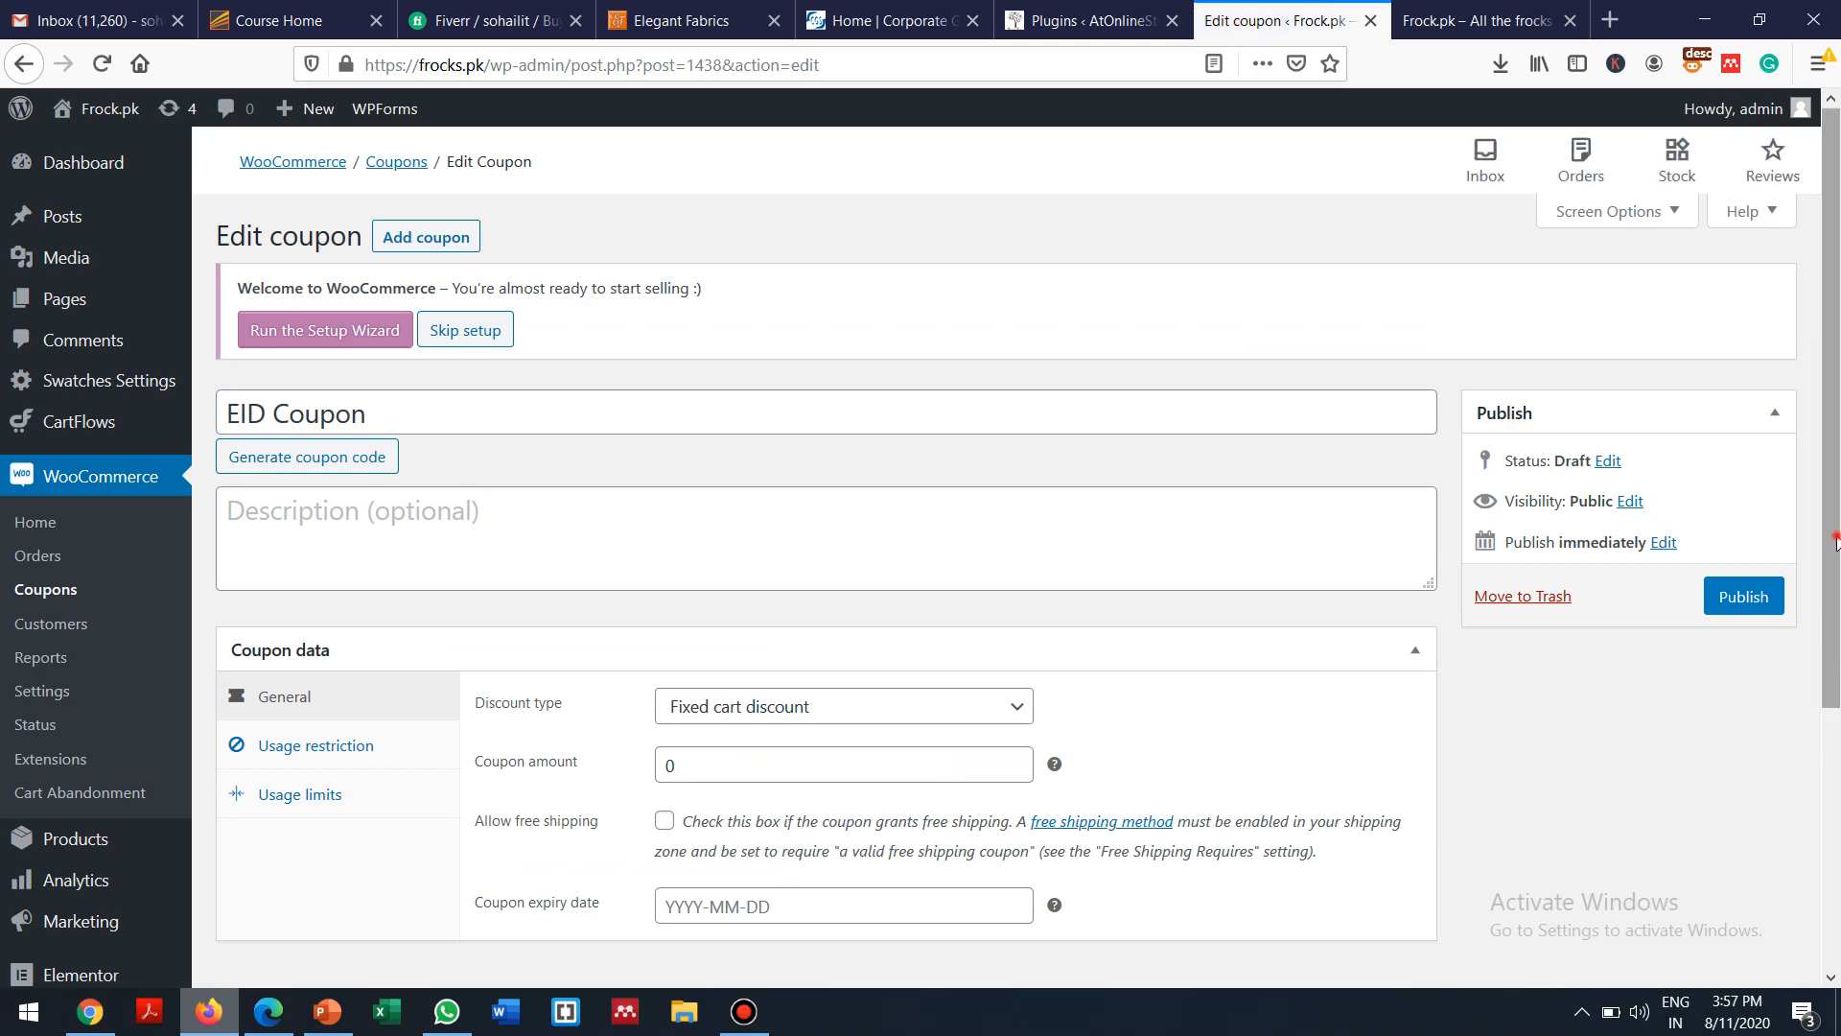
# Set the EID Coupon to a Fixed cart discount of 100 with the expiry date 2020-08-15
pyautogui.scroll(-3, 1082, 616)
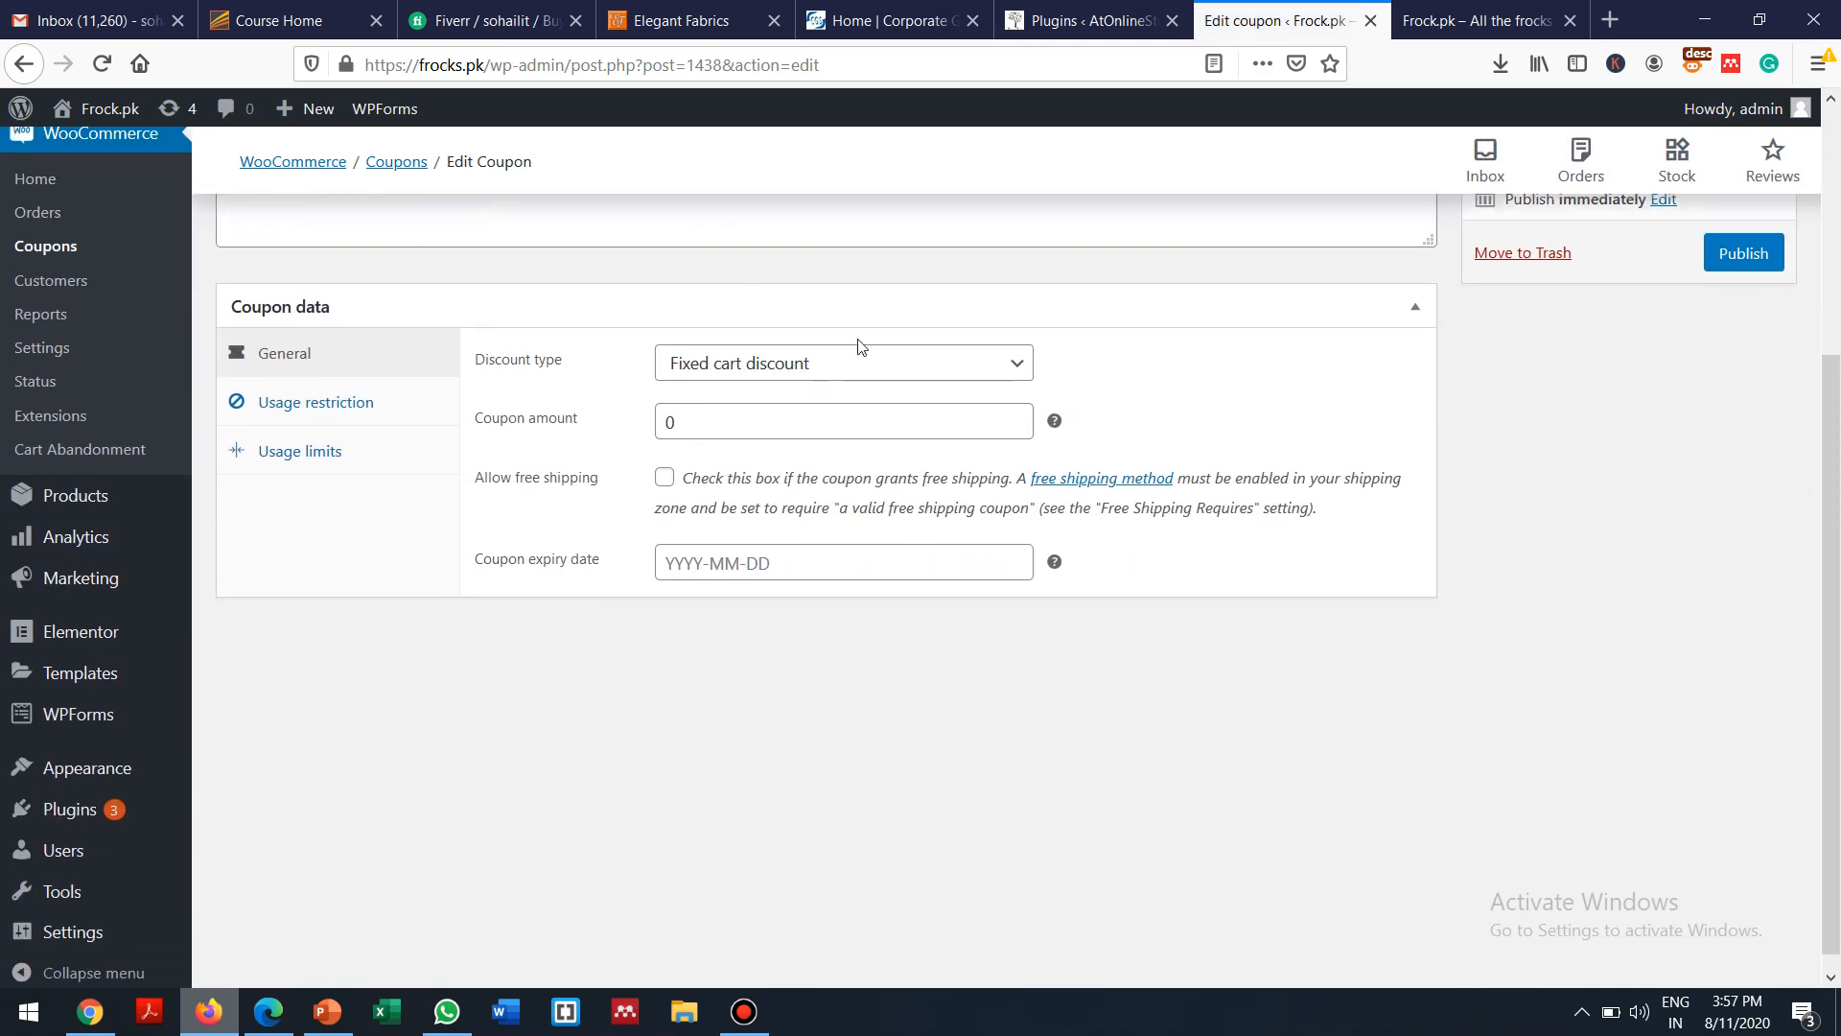
pyautogui.click(967, 365)
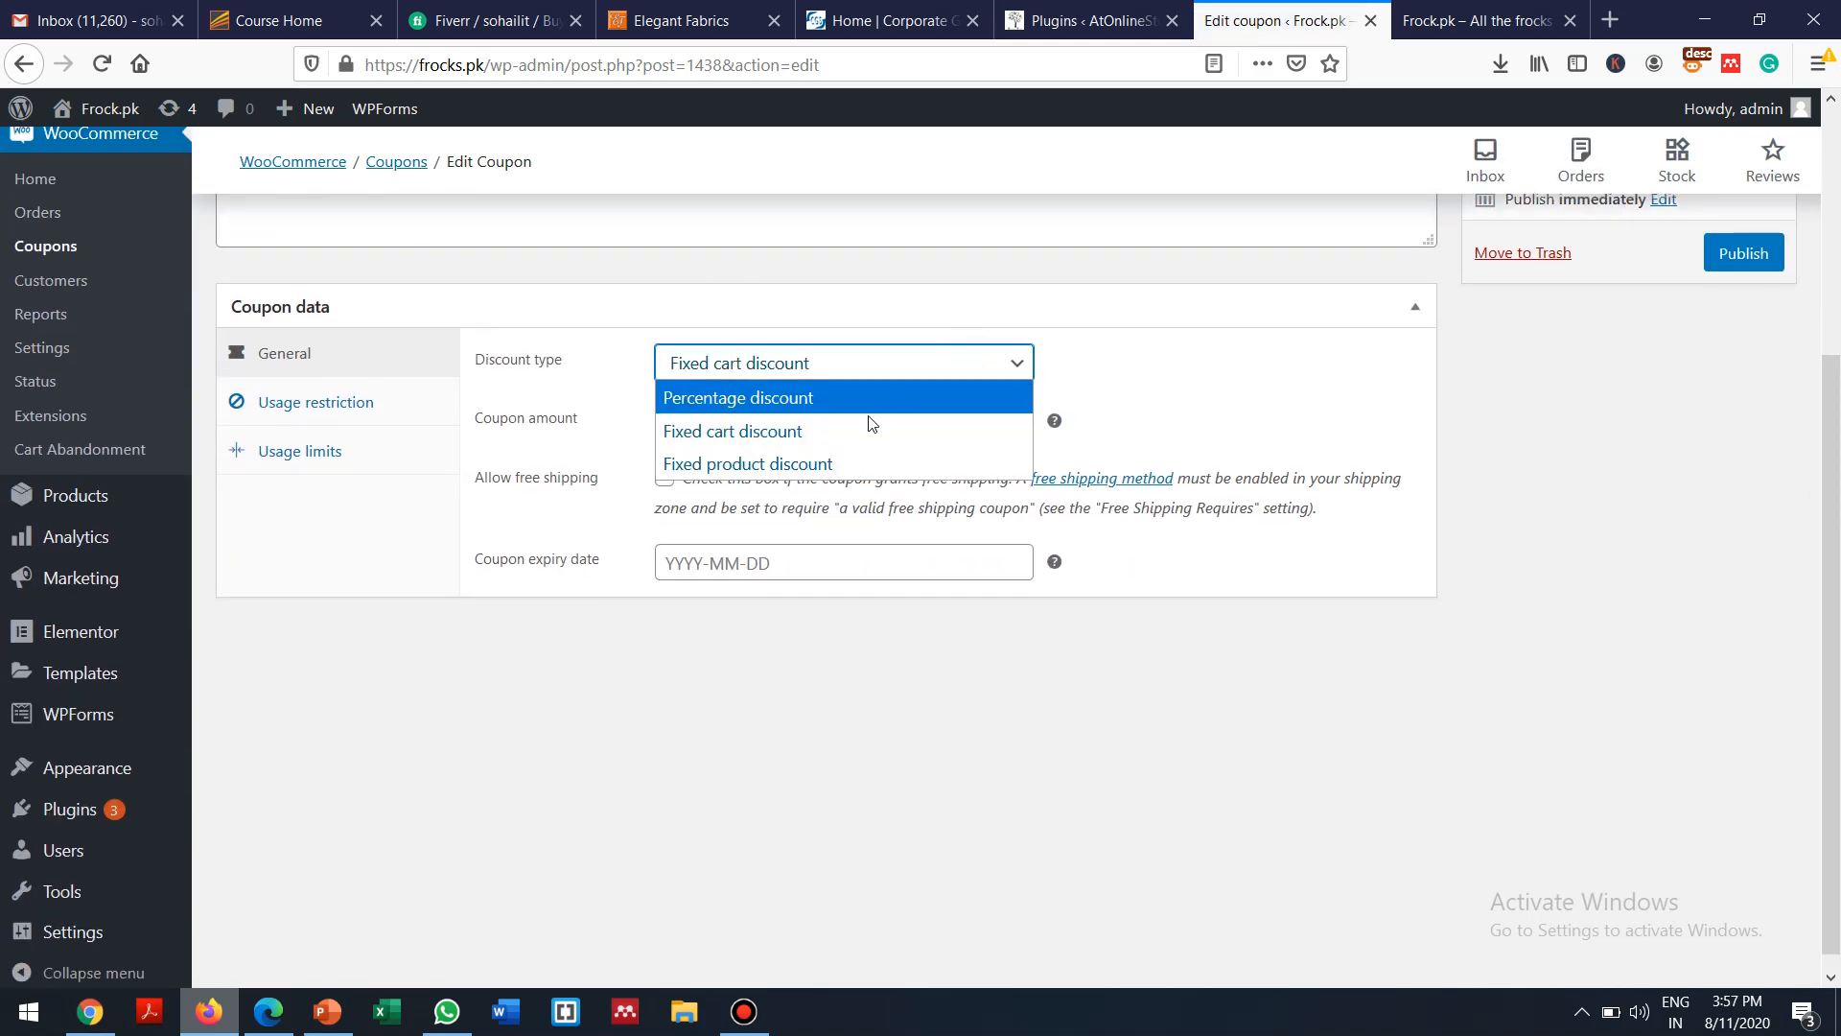
pyautogui.click(850, 428)
pyautogui.click(736, 421)
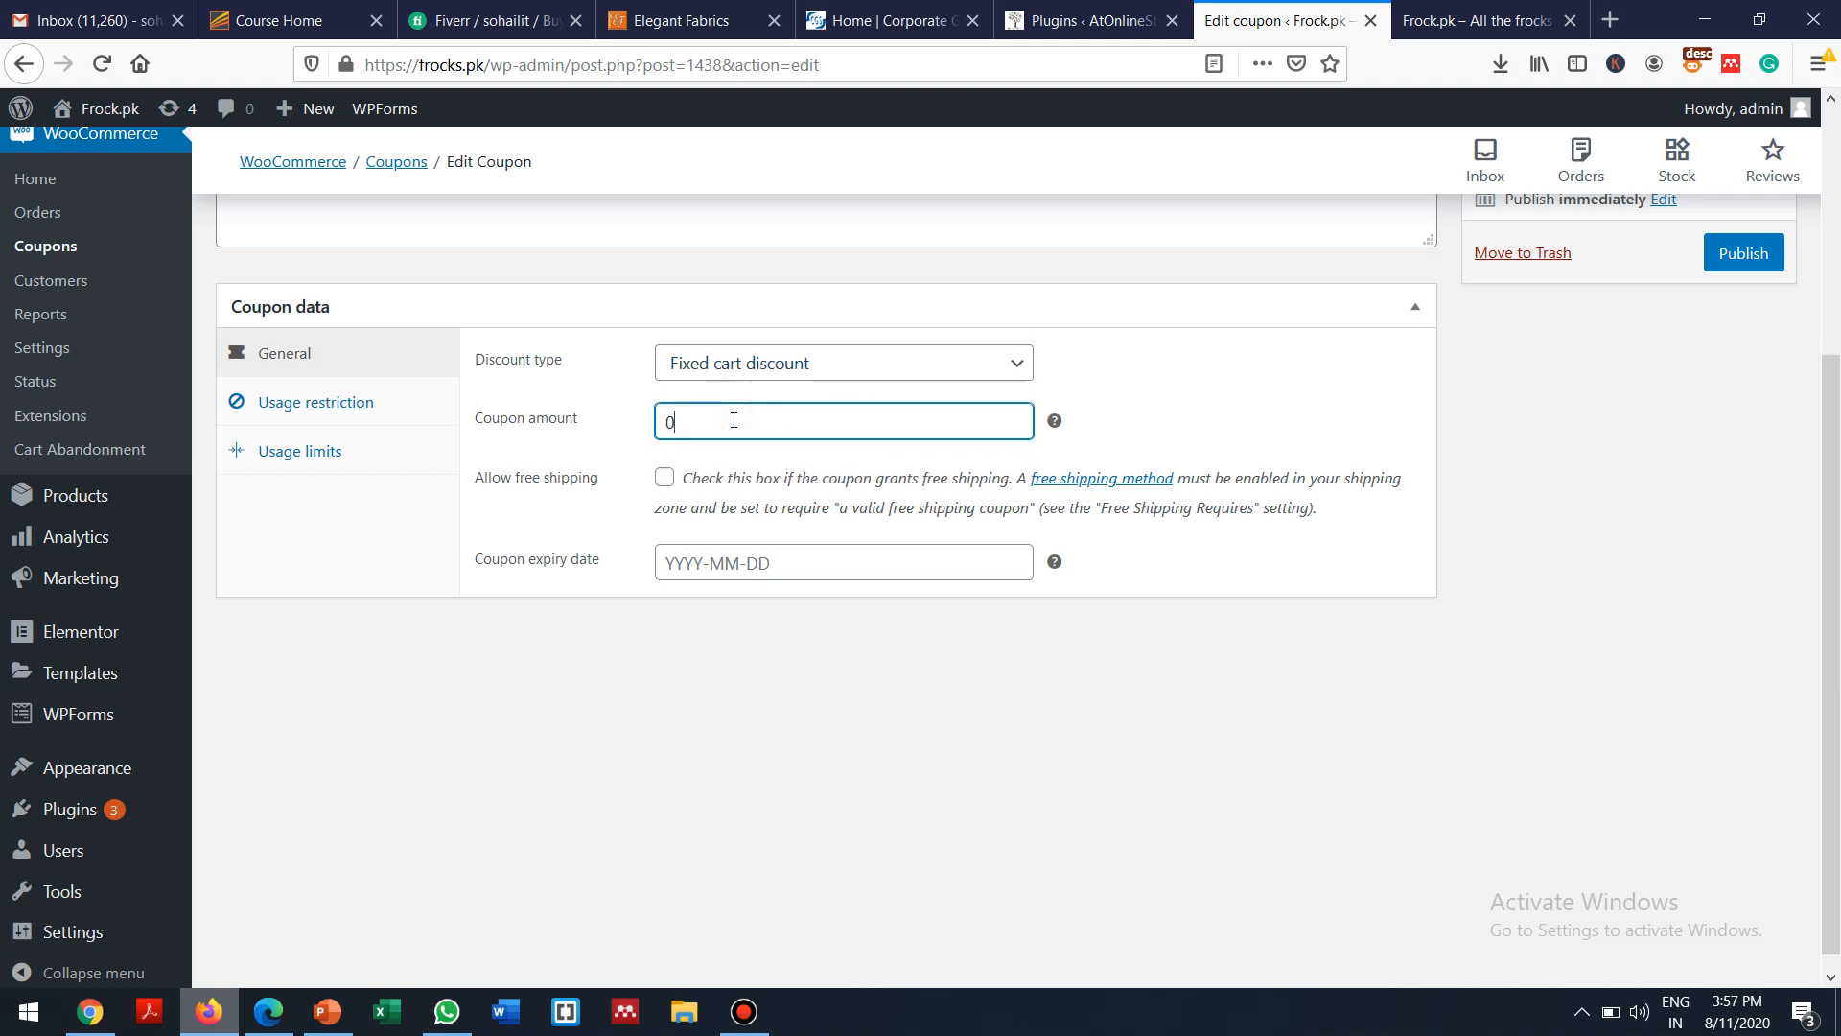
pyautogui.press('BackSpace')
pyautogui.write('100')
pyautogui.click(739, 560)
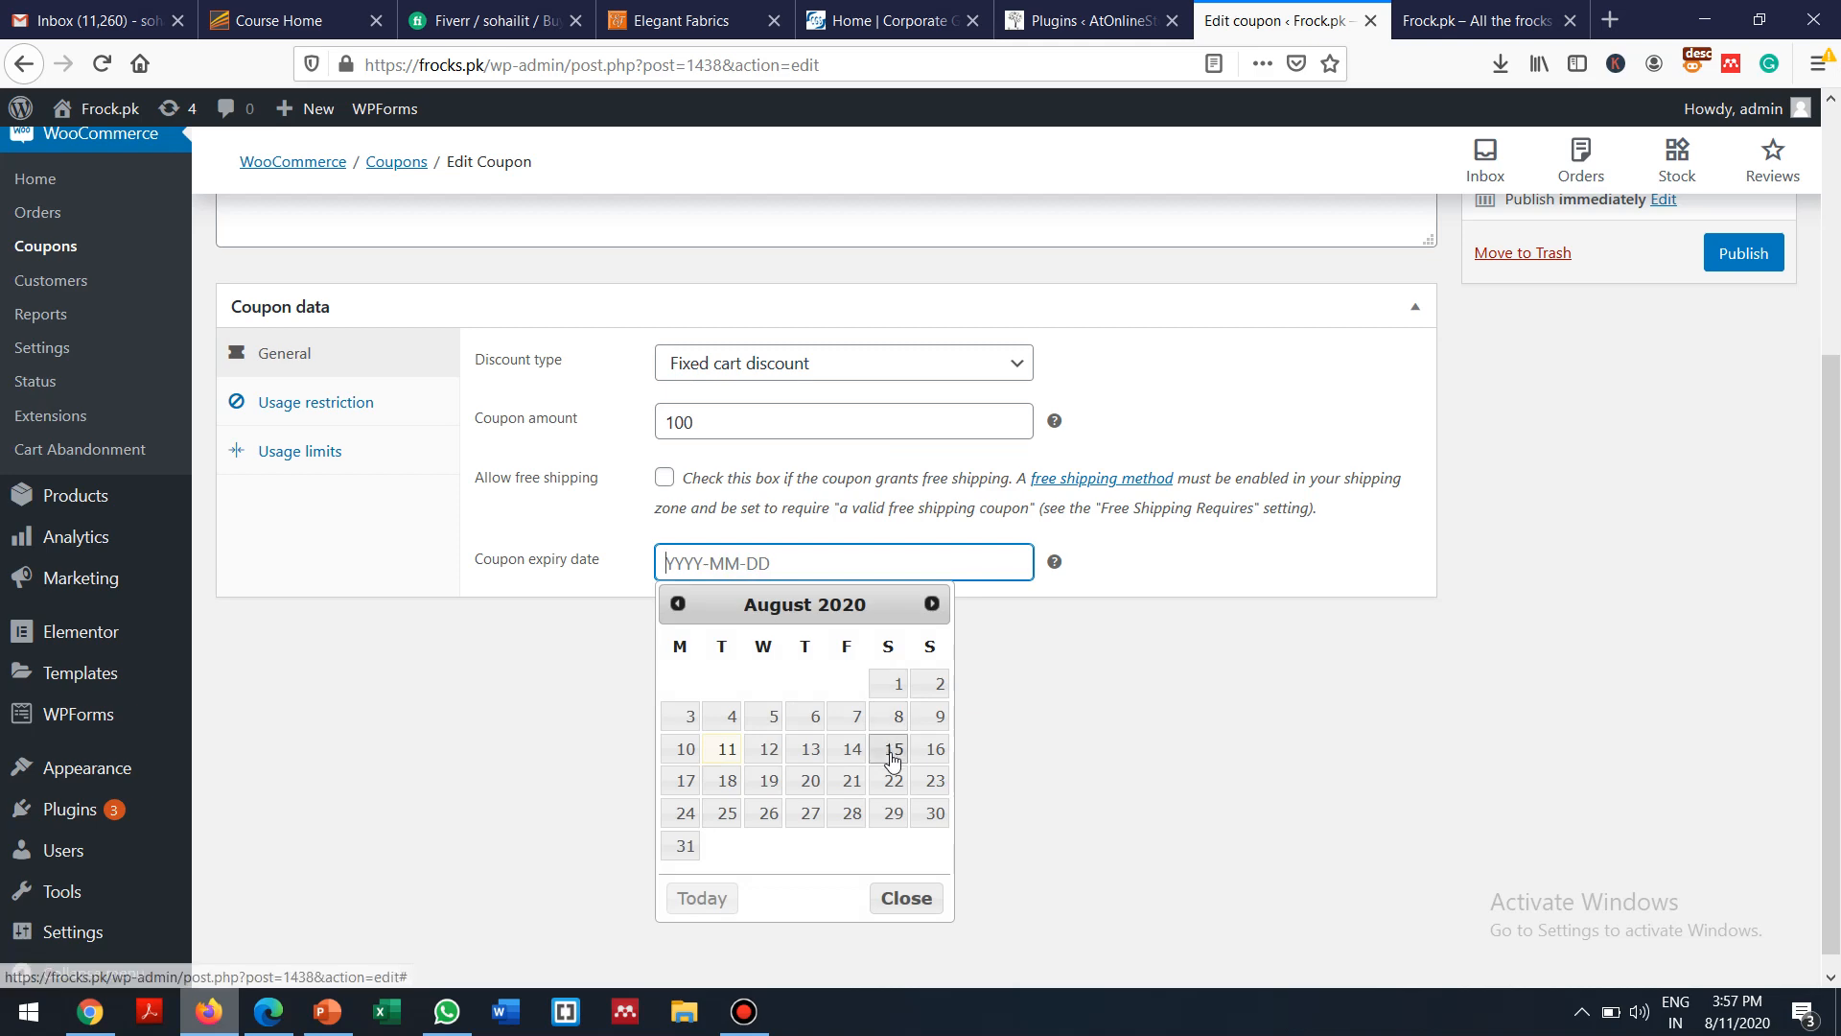
pyautogui.click(892, 749)
# Set the minimum spend to 300 in the coupon's usage restrictions
pyautogui.click(308, 412)
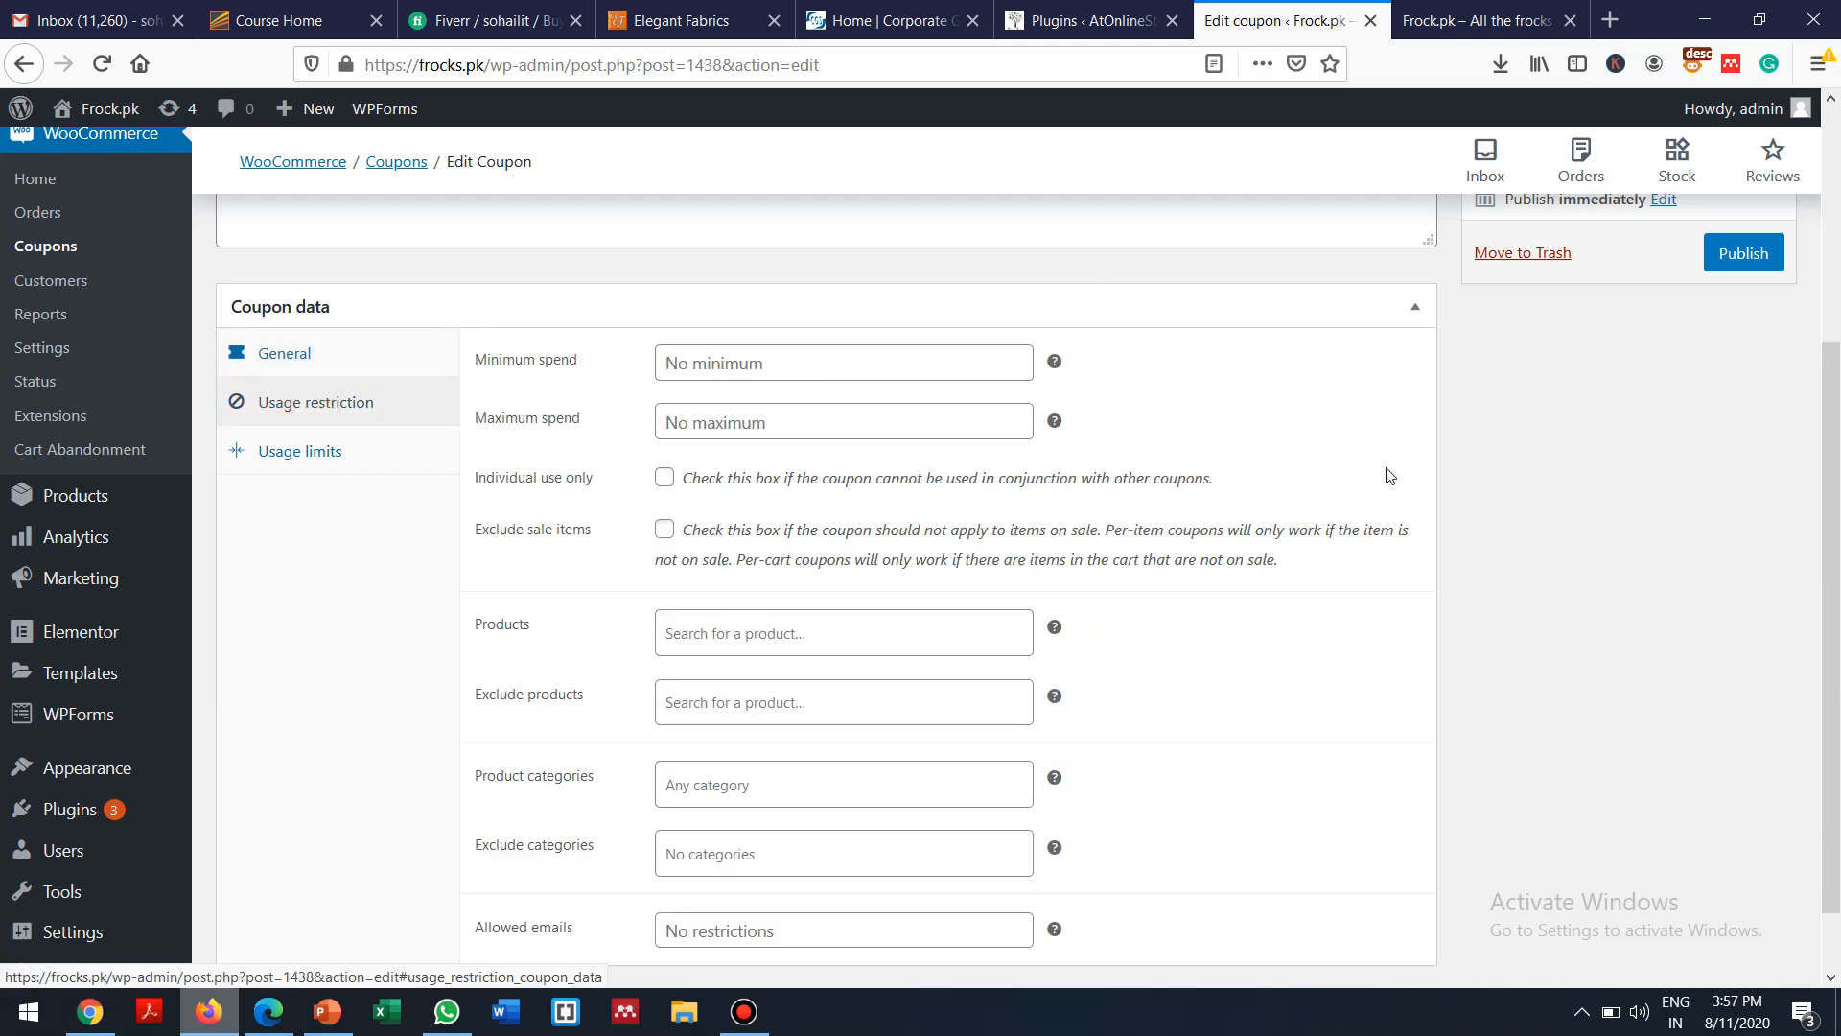
pyautogui.moveTo(1830, 580); pyautogui.dragTo(1829, 280)
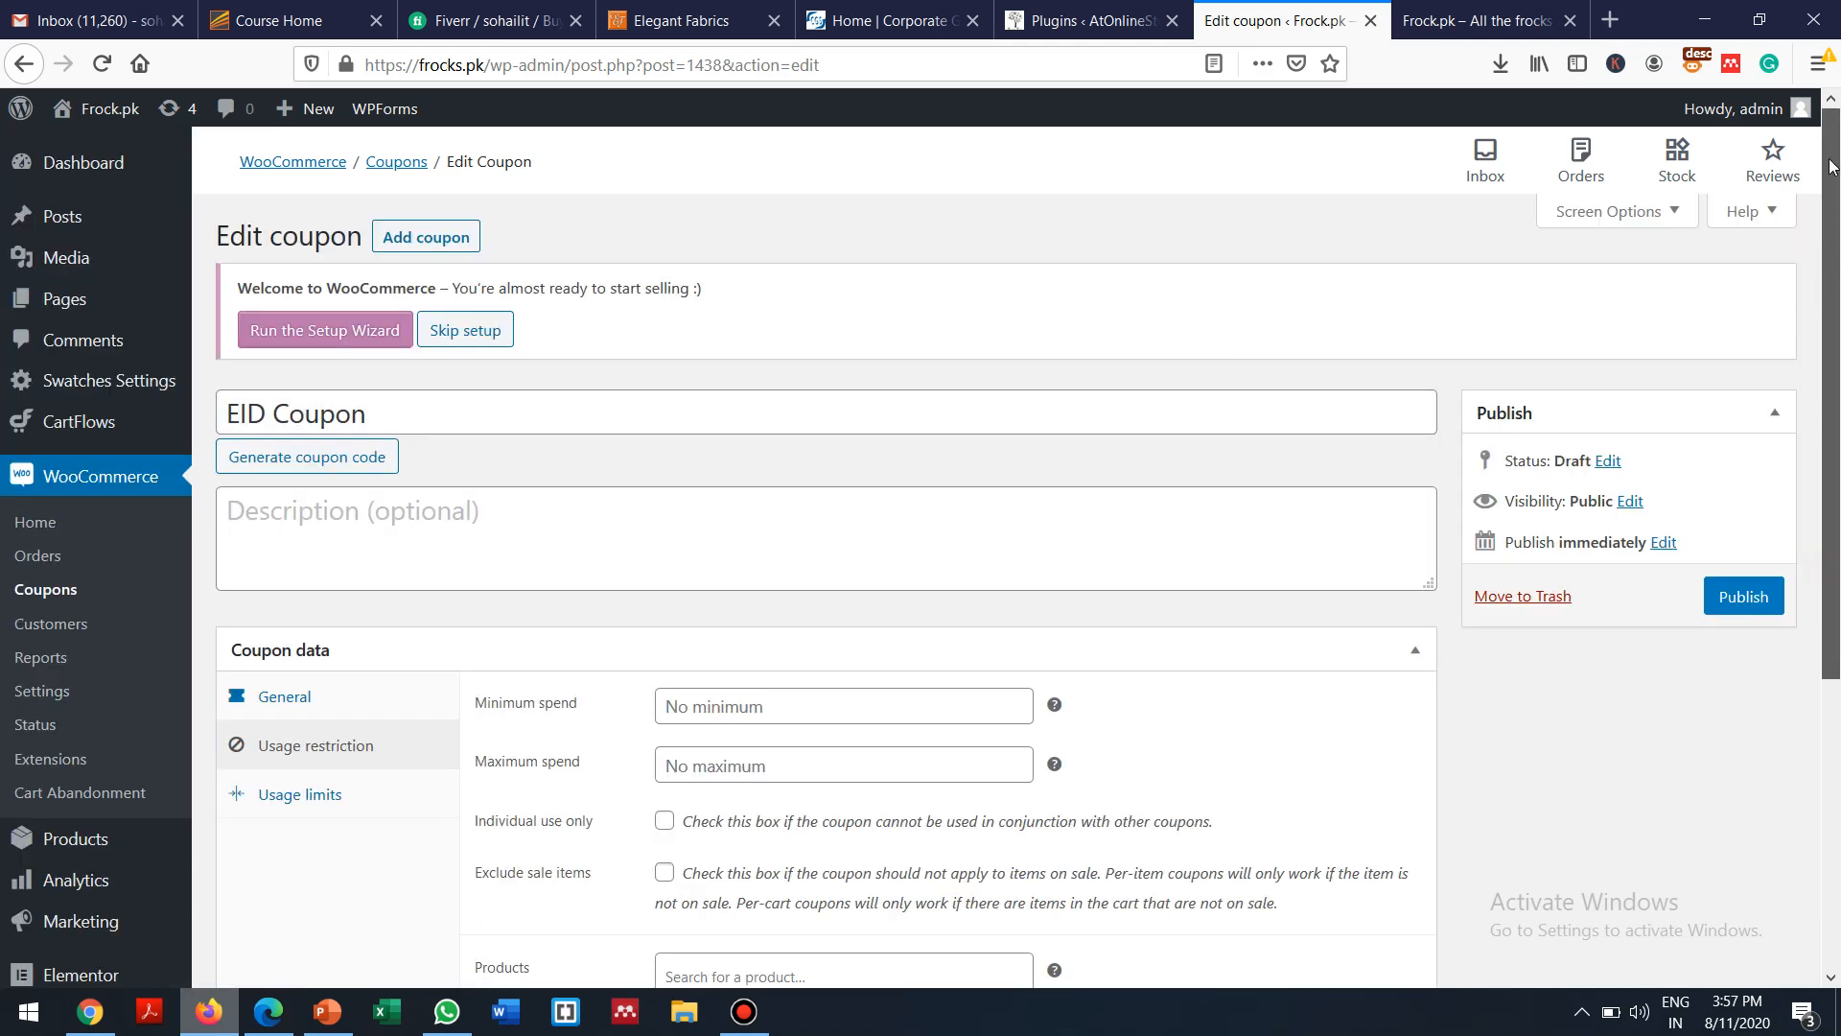
pyautogui.moveTo(1830, 168); pyautogui.dragTo(1837, 690)
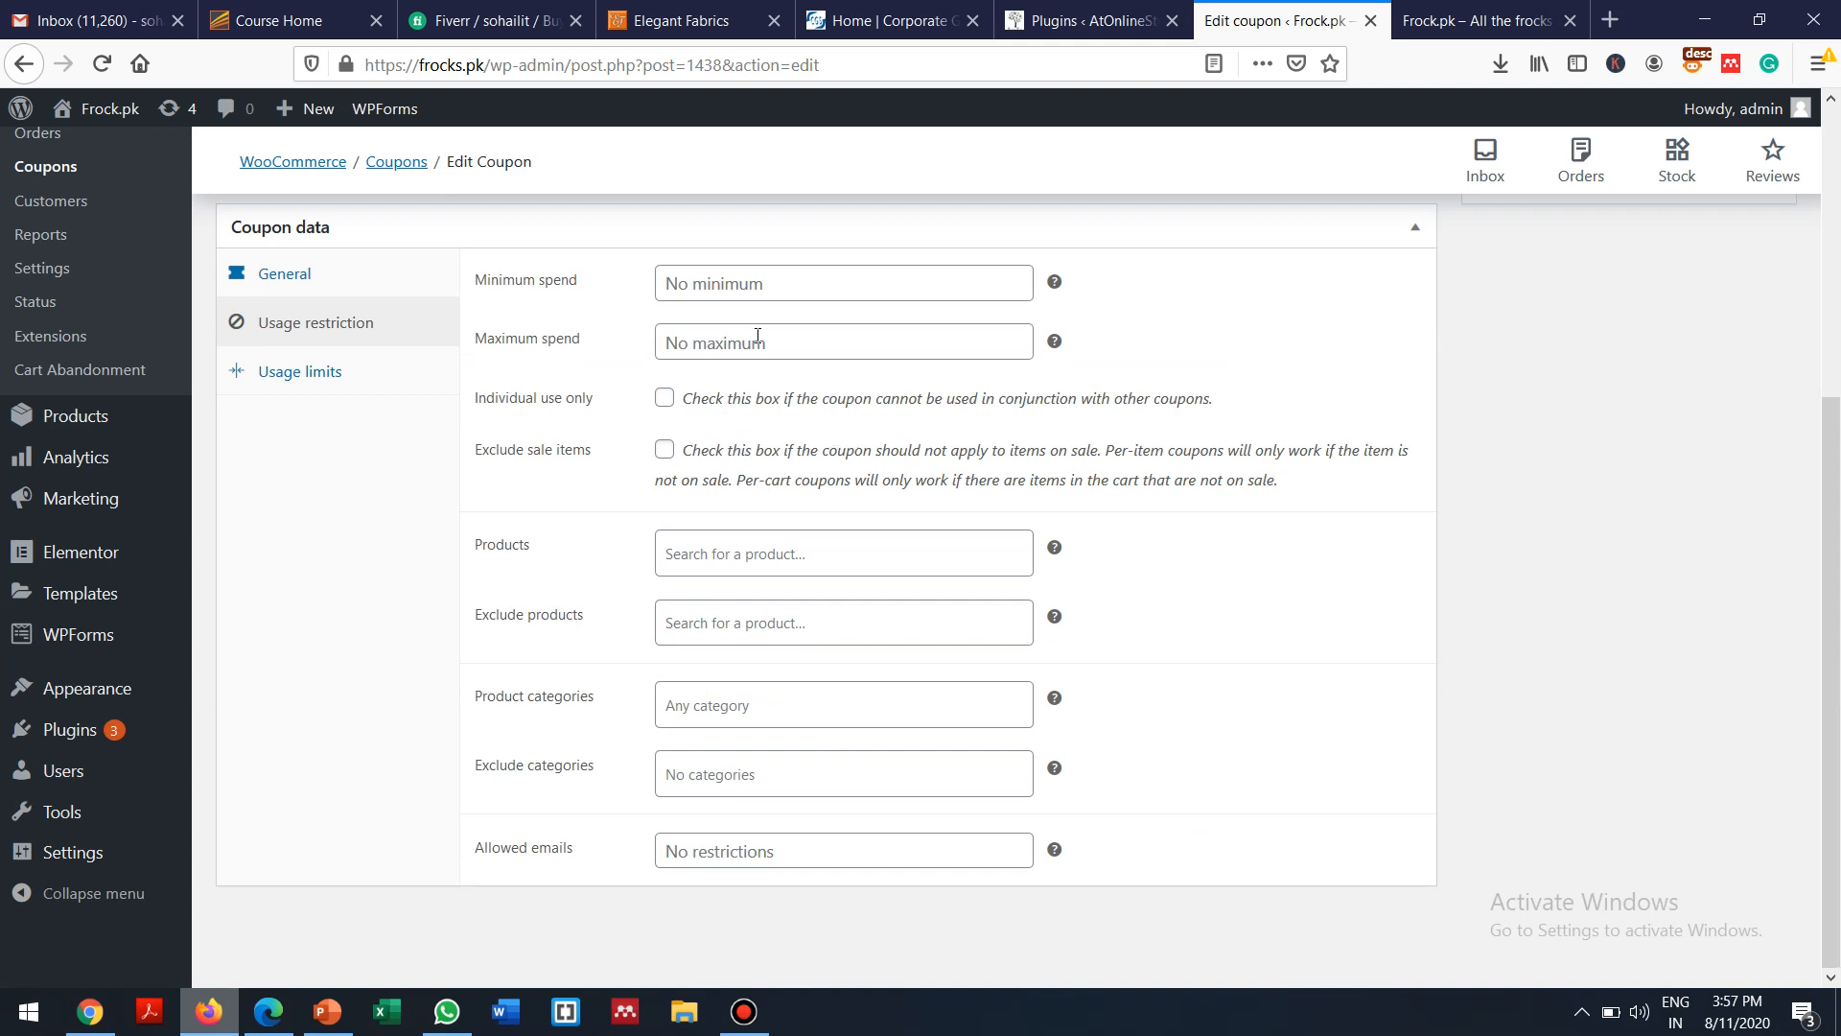
pyautogui.click(719, 287)
pyautogui.write('300')
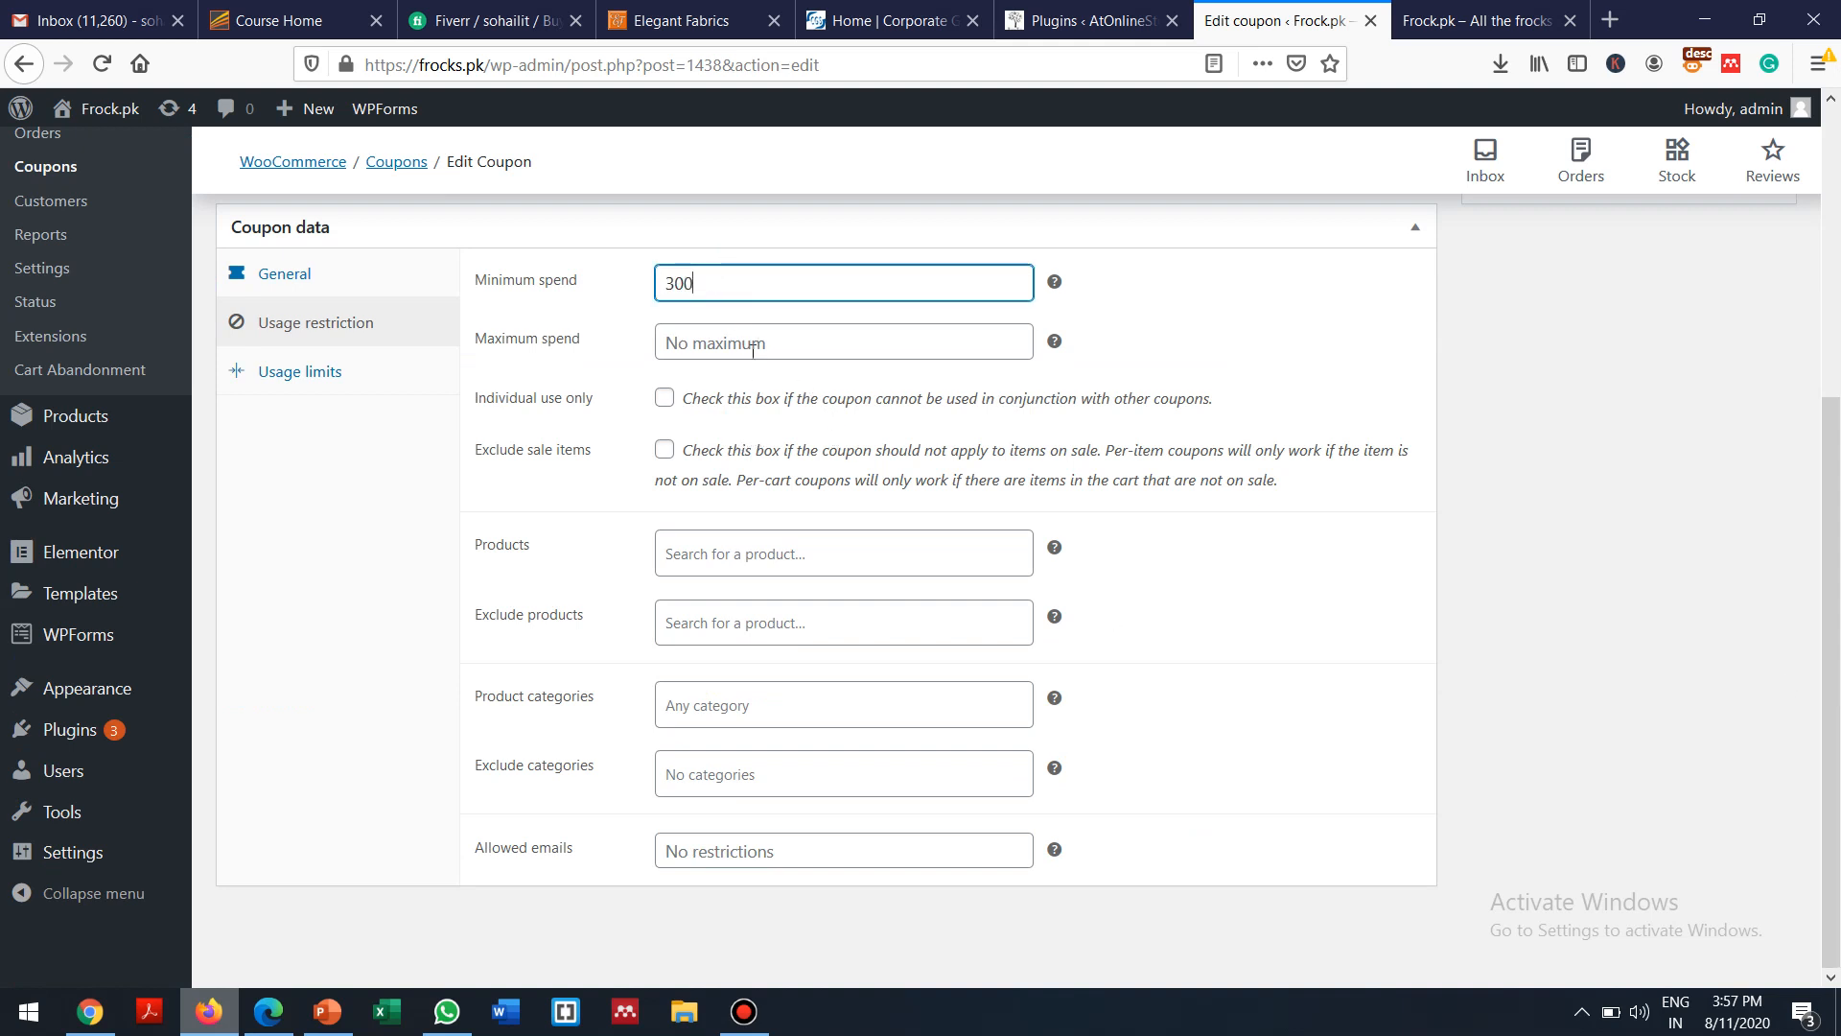
# Exclude sale items and the product DNK Green Tshirt (#132) from the coupon
pyautogui.click(664, 452)
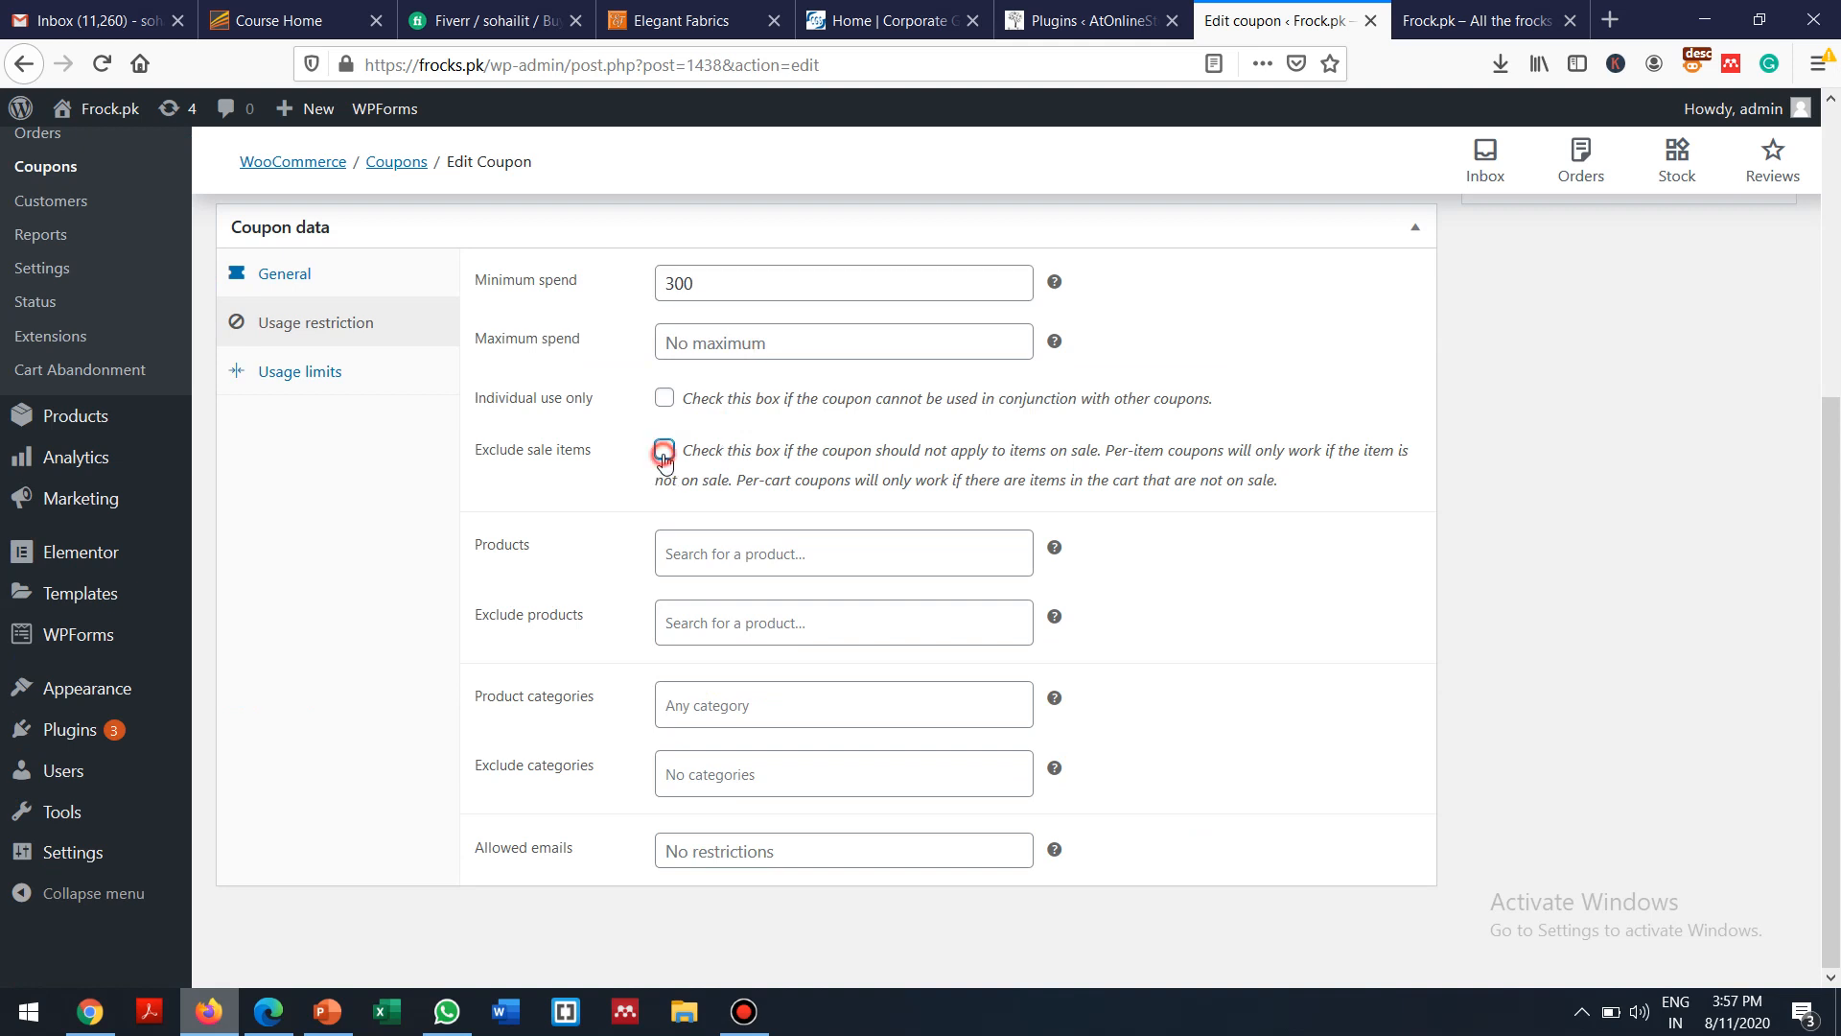
pyautogui.click(678, 630)
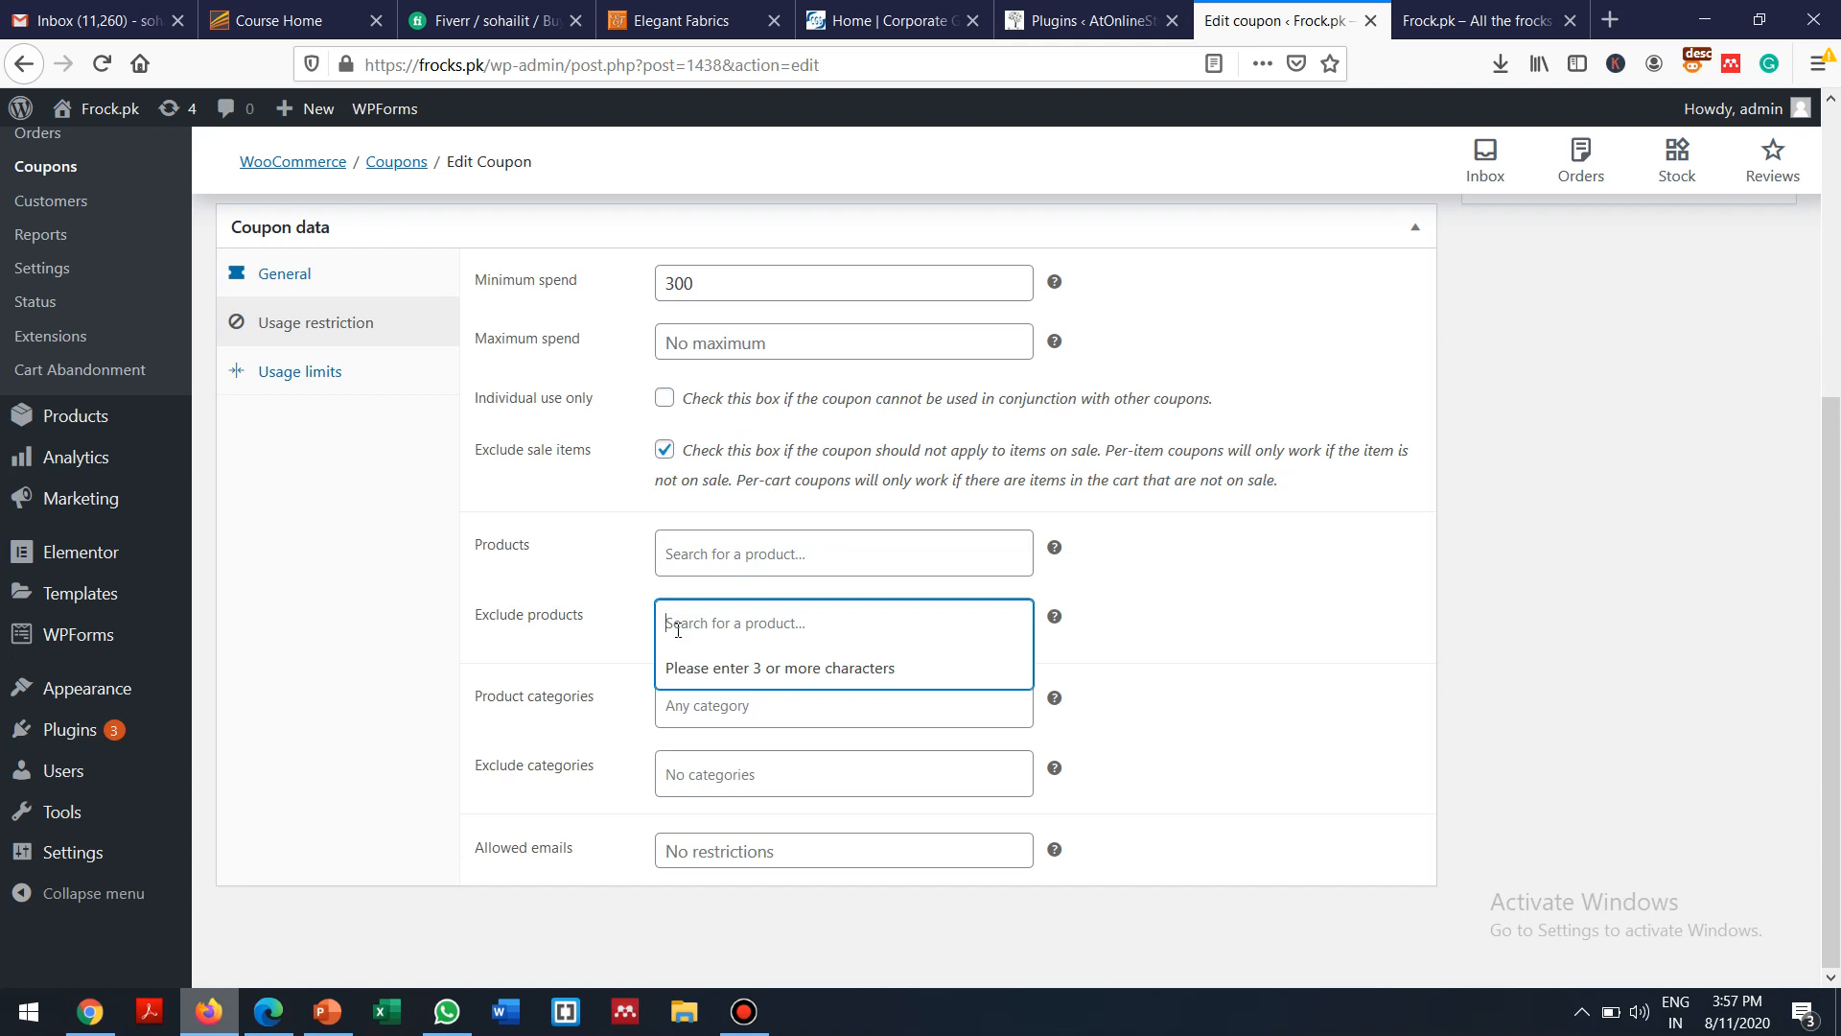
pyautogui.write('gre')
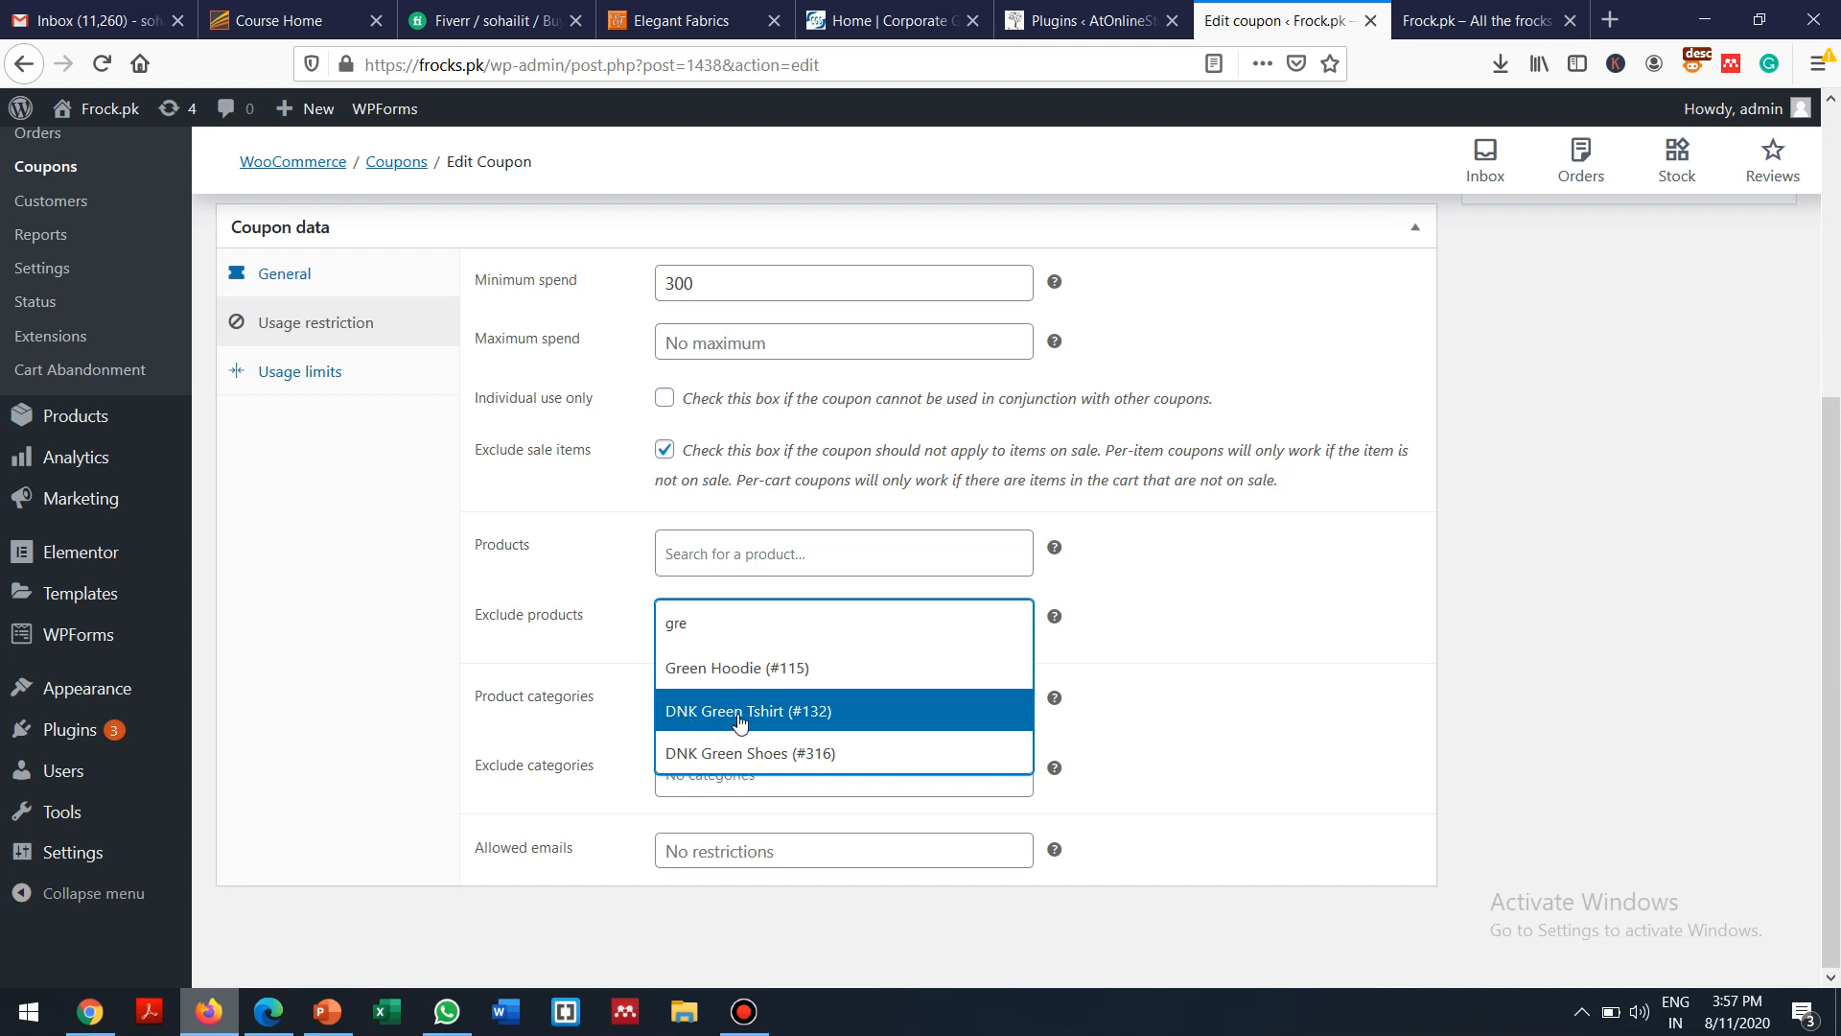
pyautogui.click(740, 717)
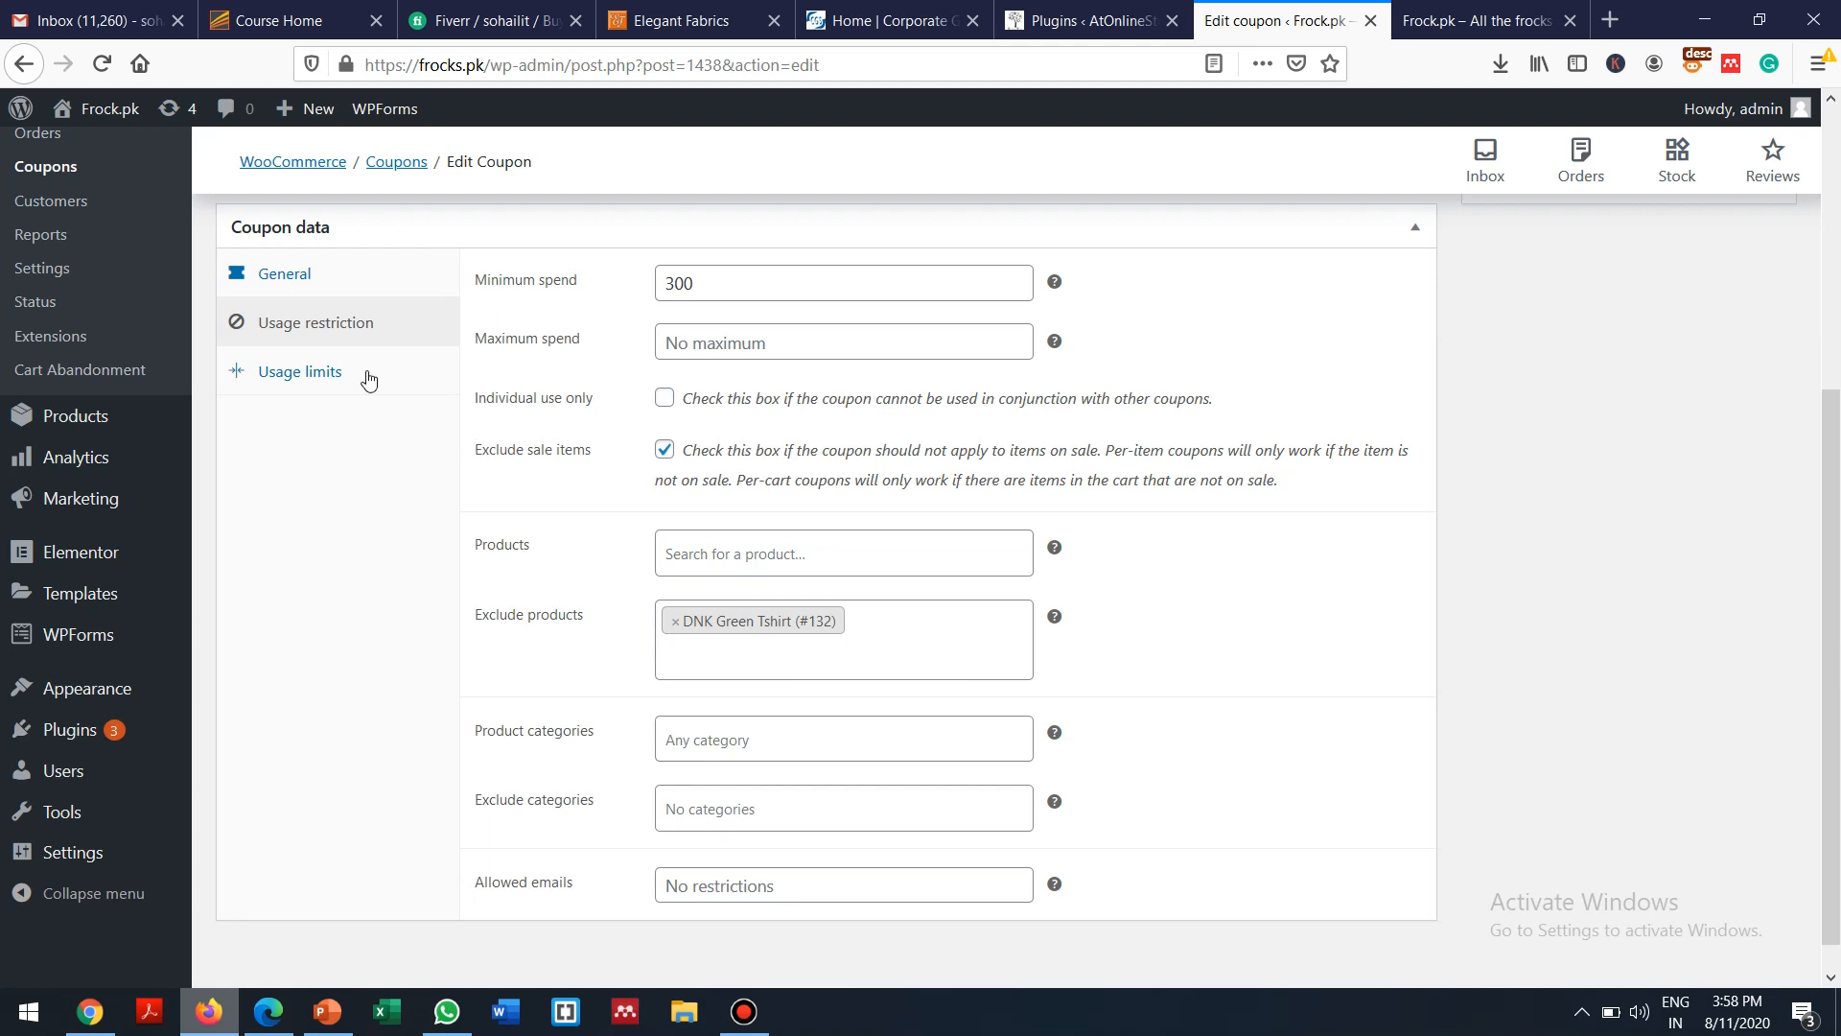
# Limit the coupon's usage to 10 per coupon and 1 per user
pyautogui.click(316, 374)
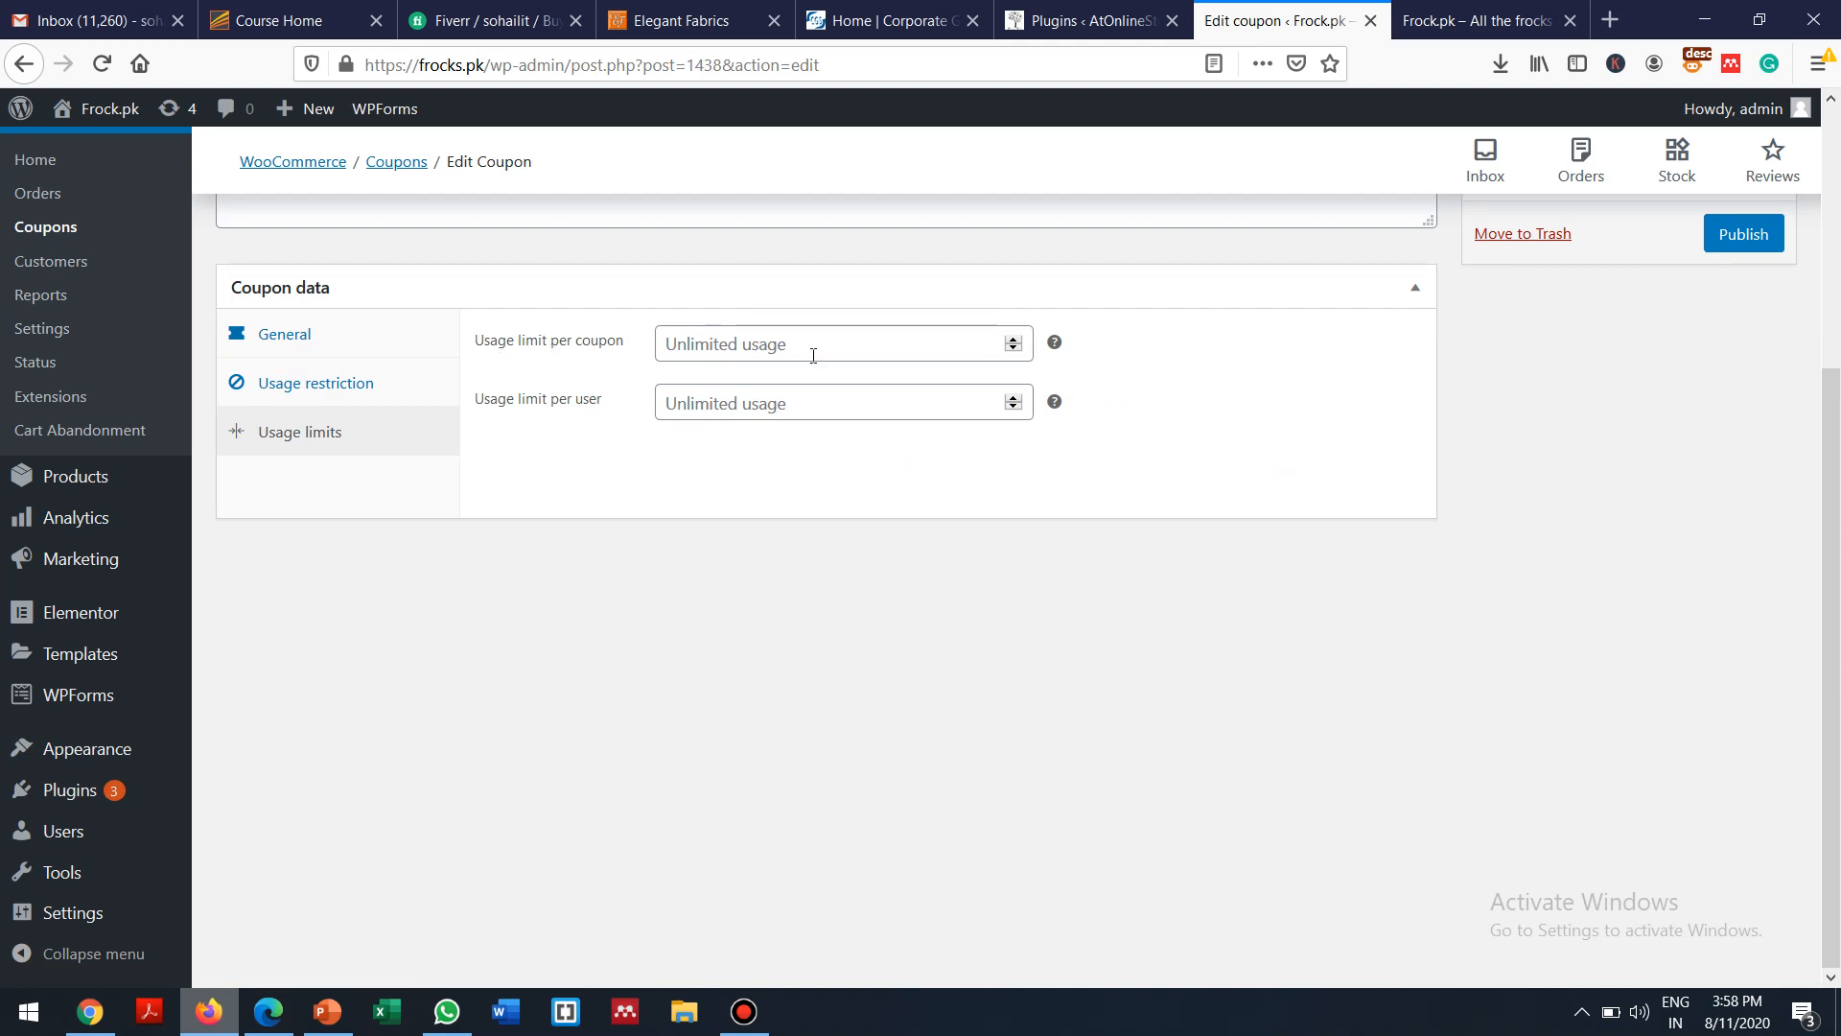
pyautogui.click(796, 347)
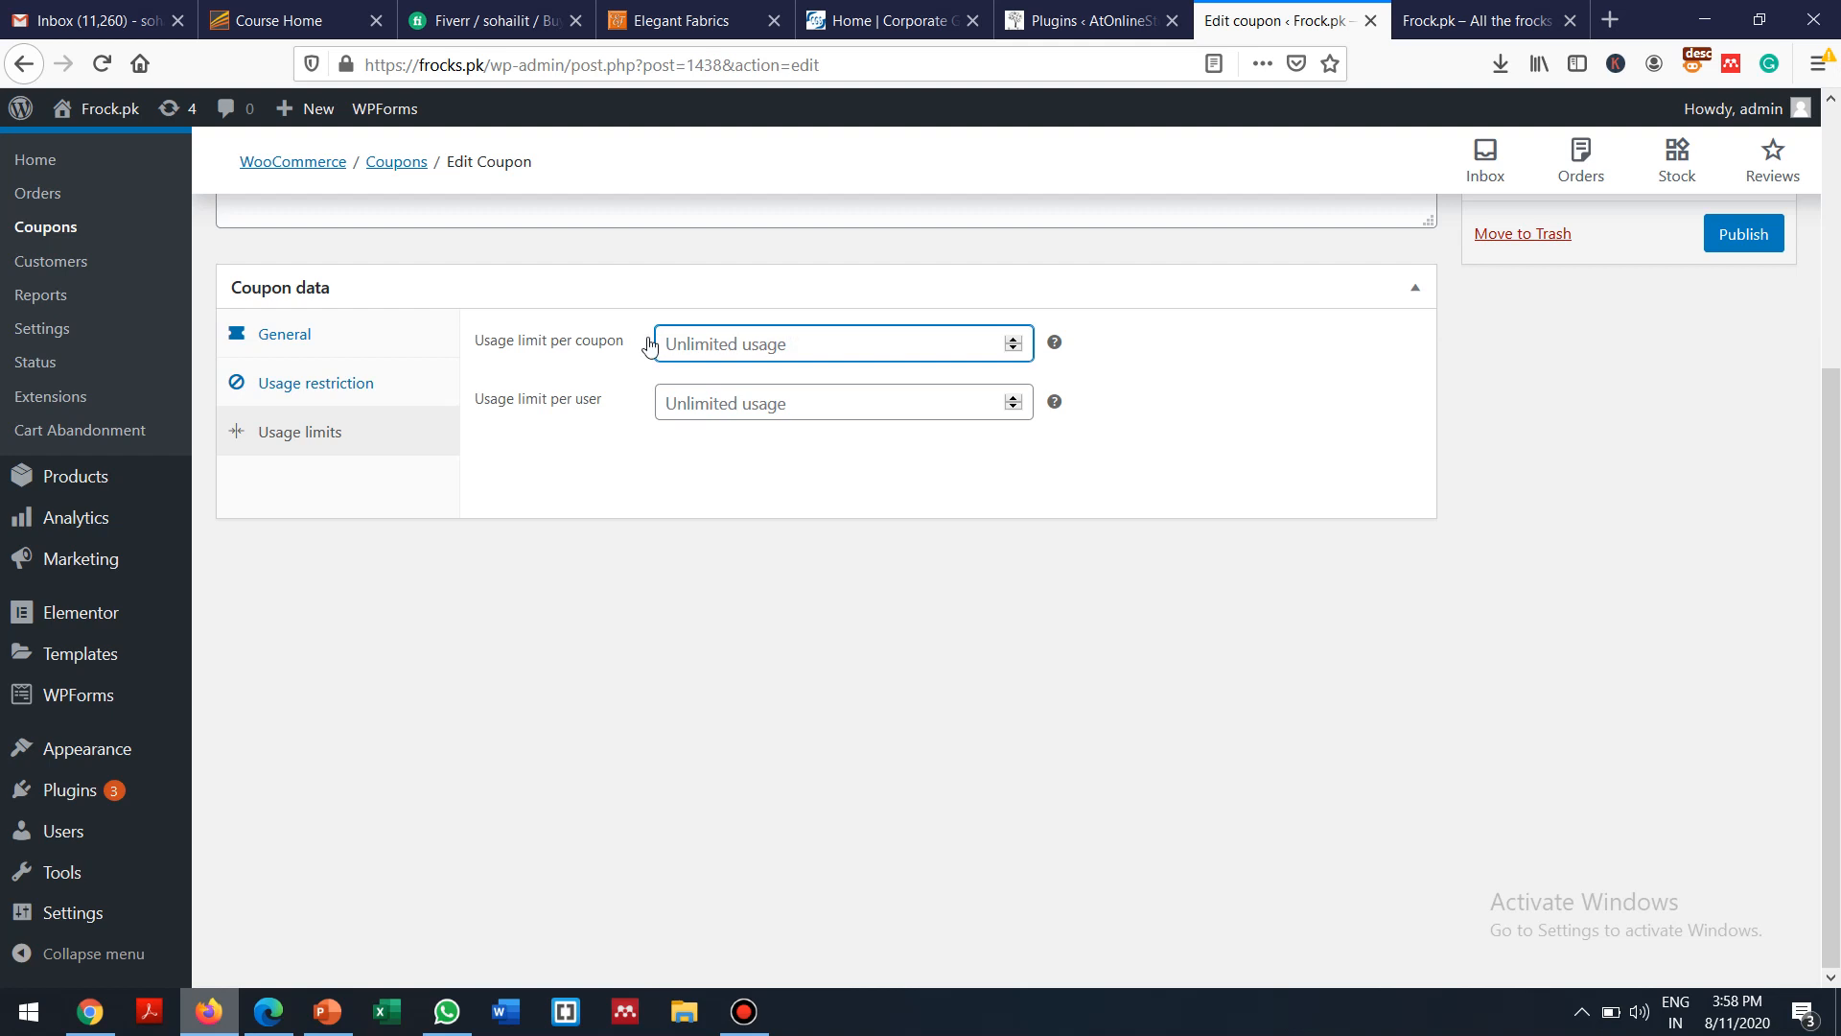
pyautogui.write('10')
pyautogui.click(663, 402)
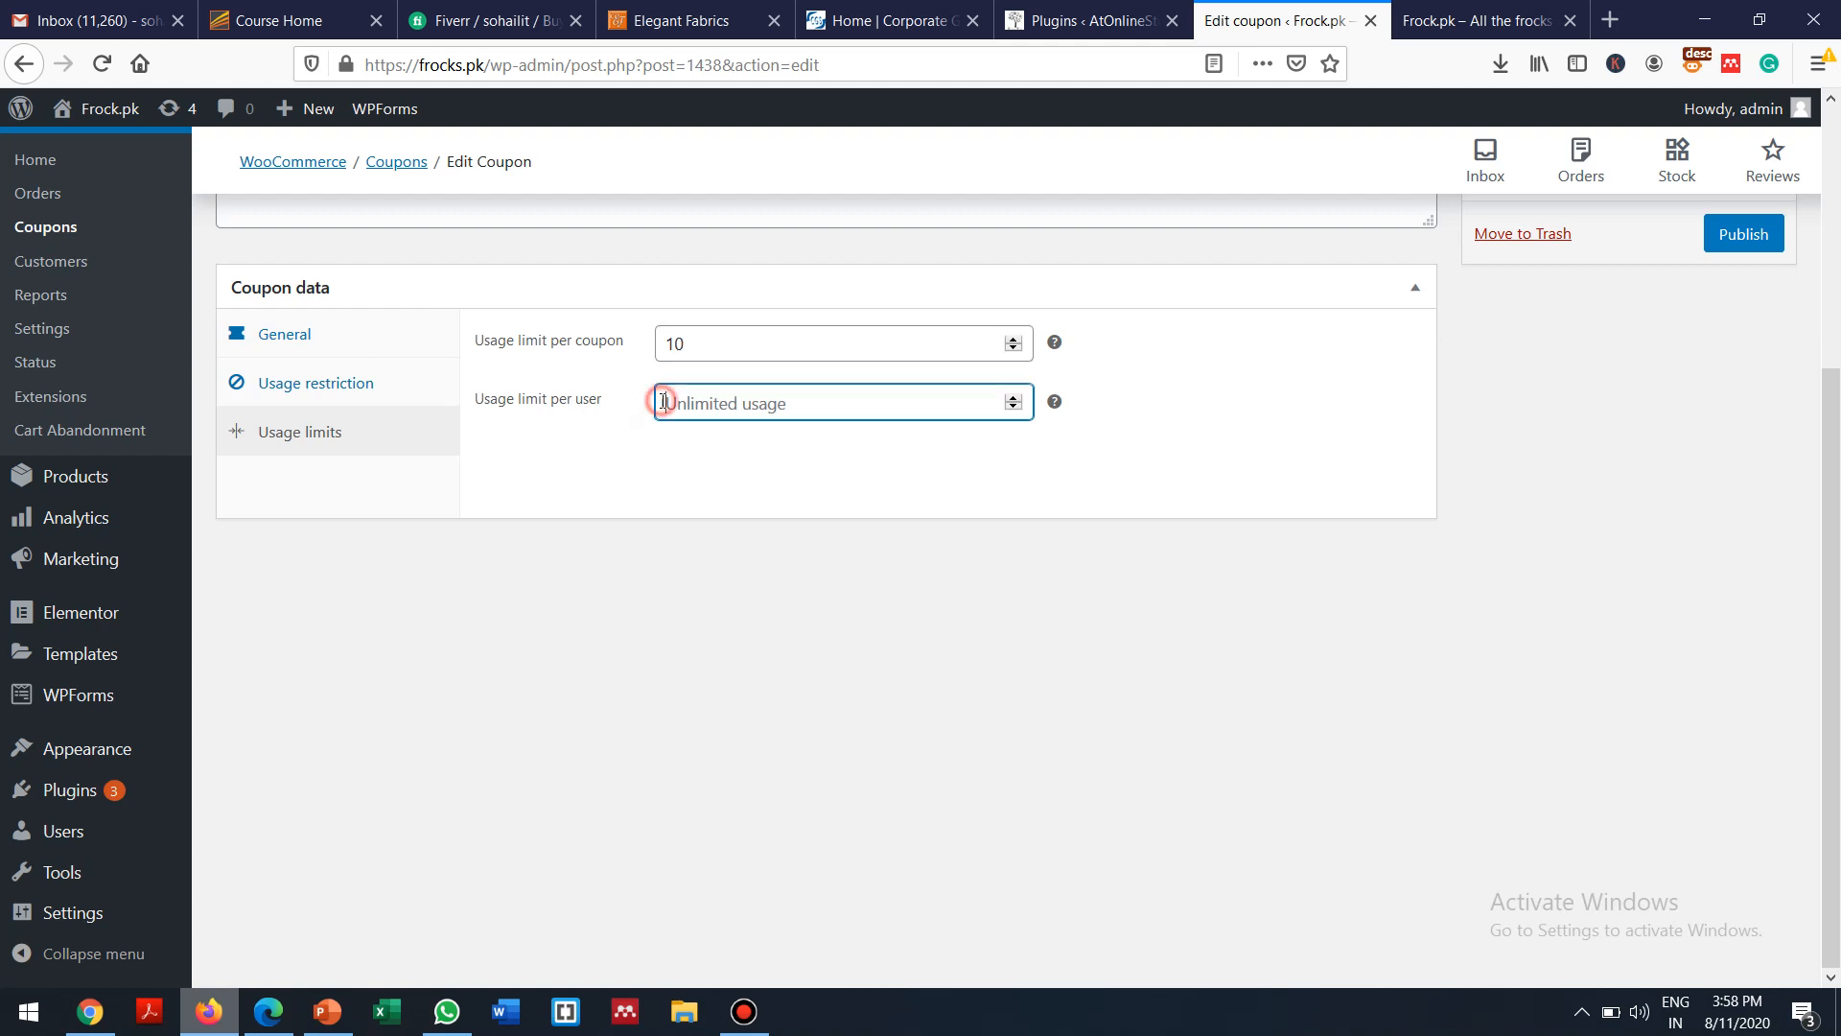
pyautogui.write('1')
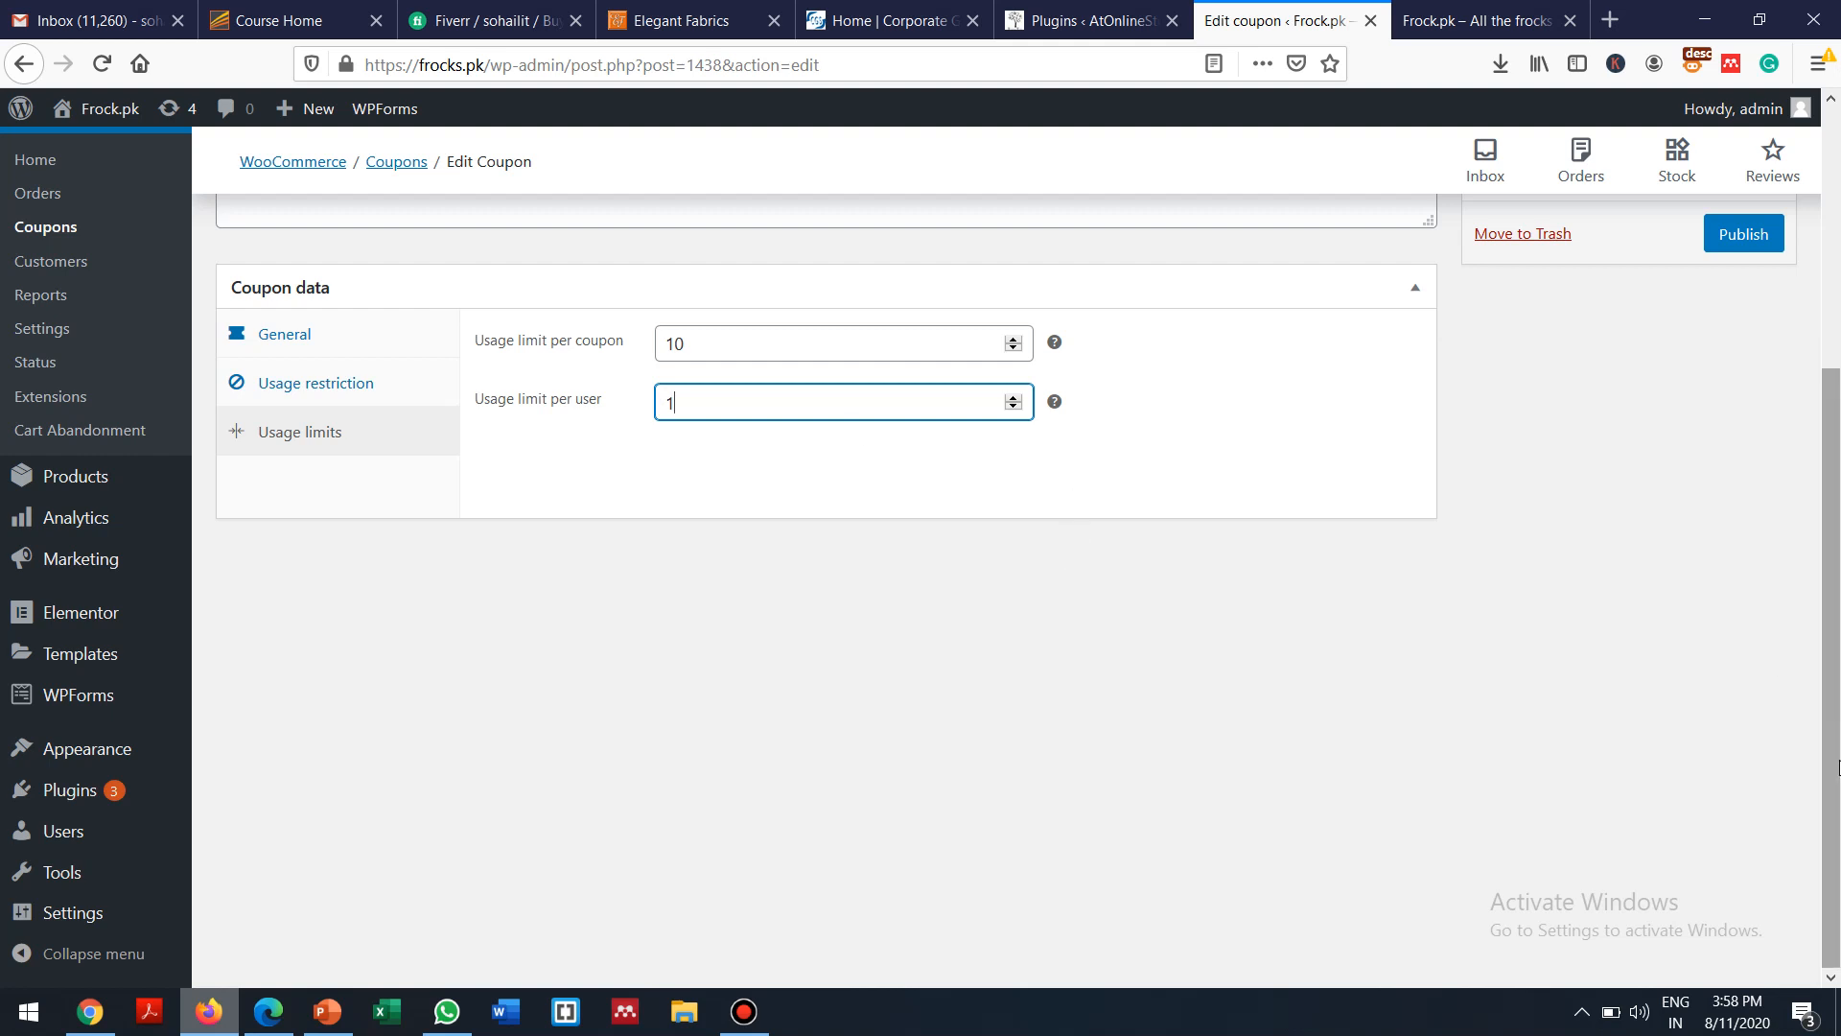
# Replace the coupon's title with the code EID100 and publish the coupon
pyautogui.moveTo(1837, 768); pyautogui.dragTo(1810, 490)
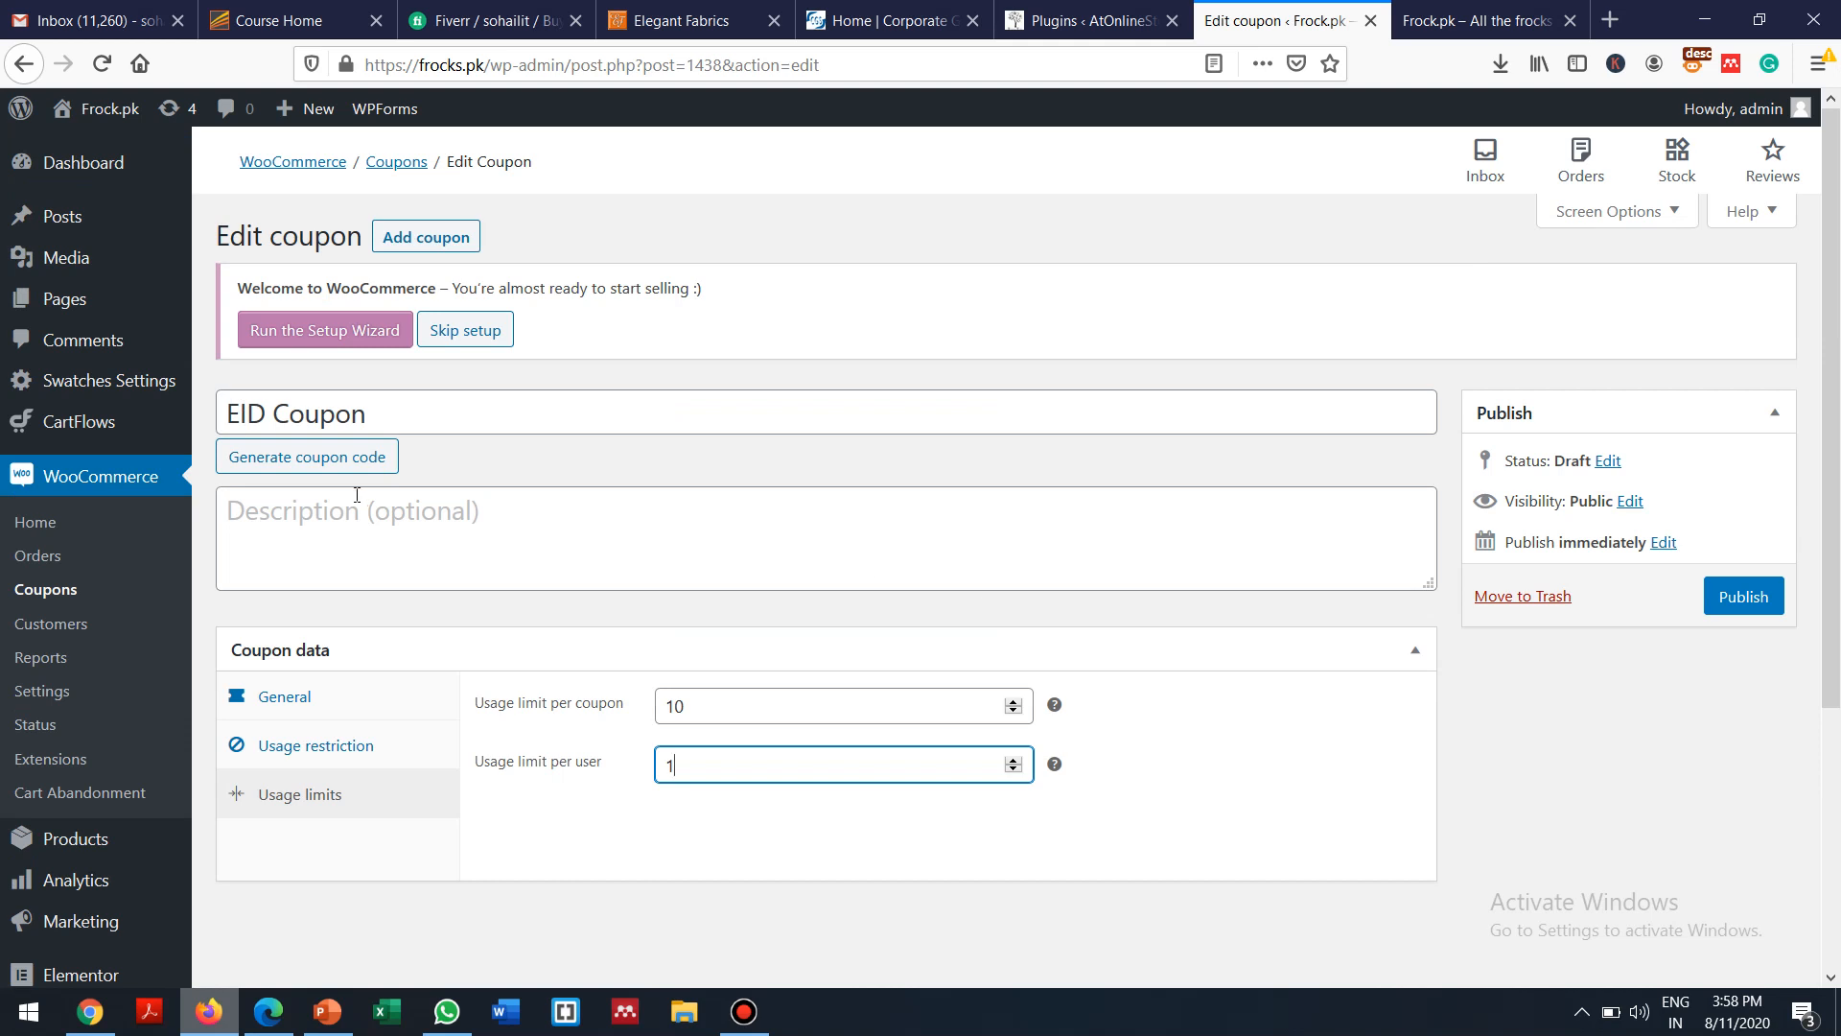
pyautogui.click(287, 467)
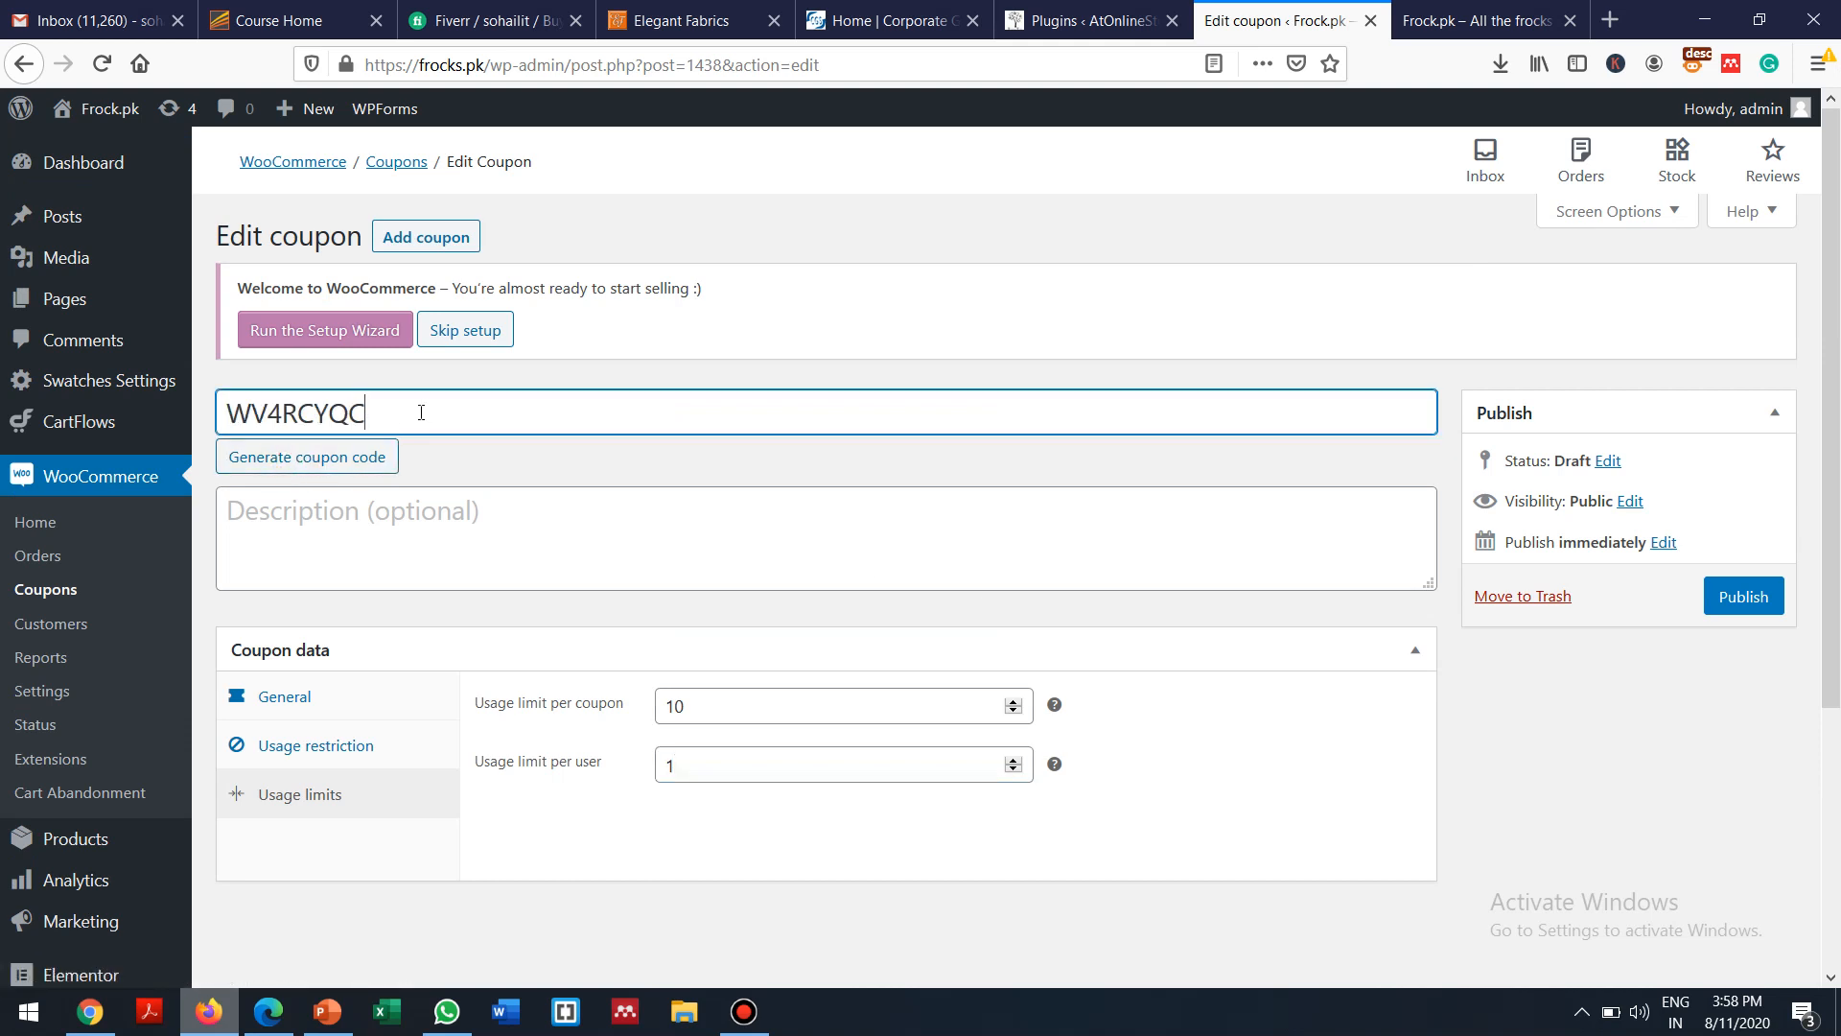
pyautogui.moveTo(421, 413); pyautogui.dragTo(140, 395)
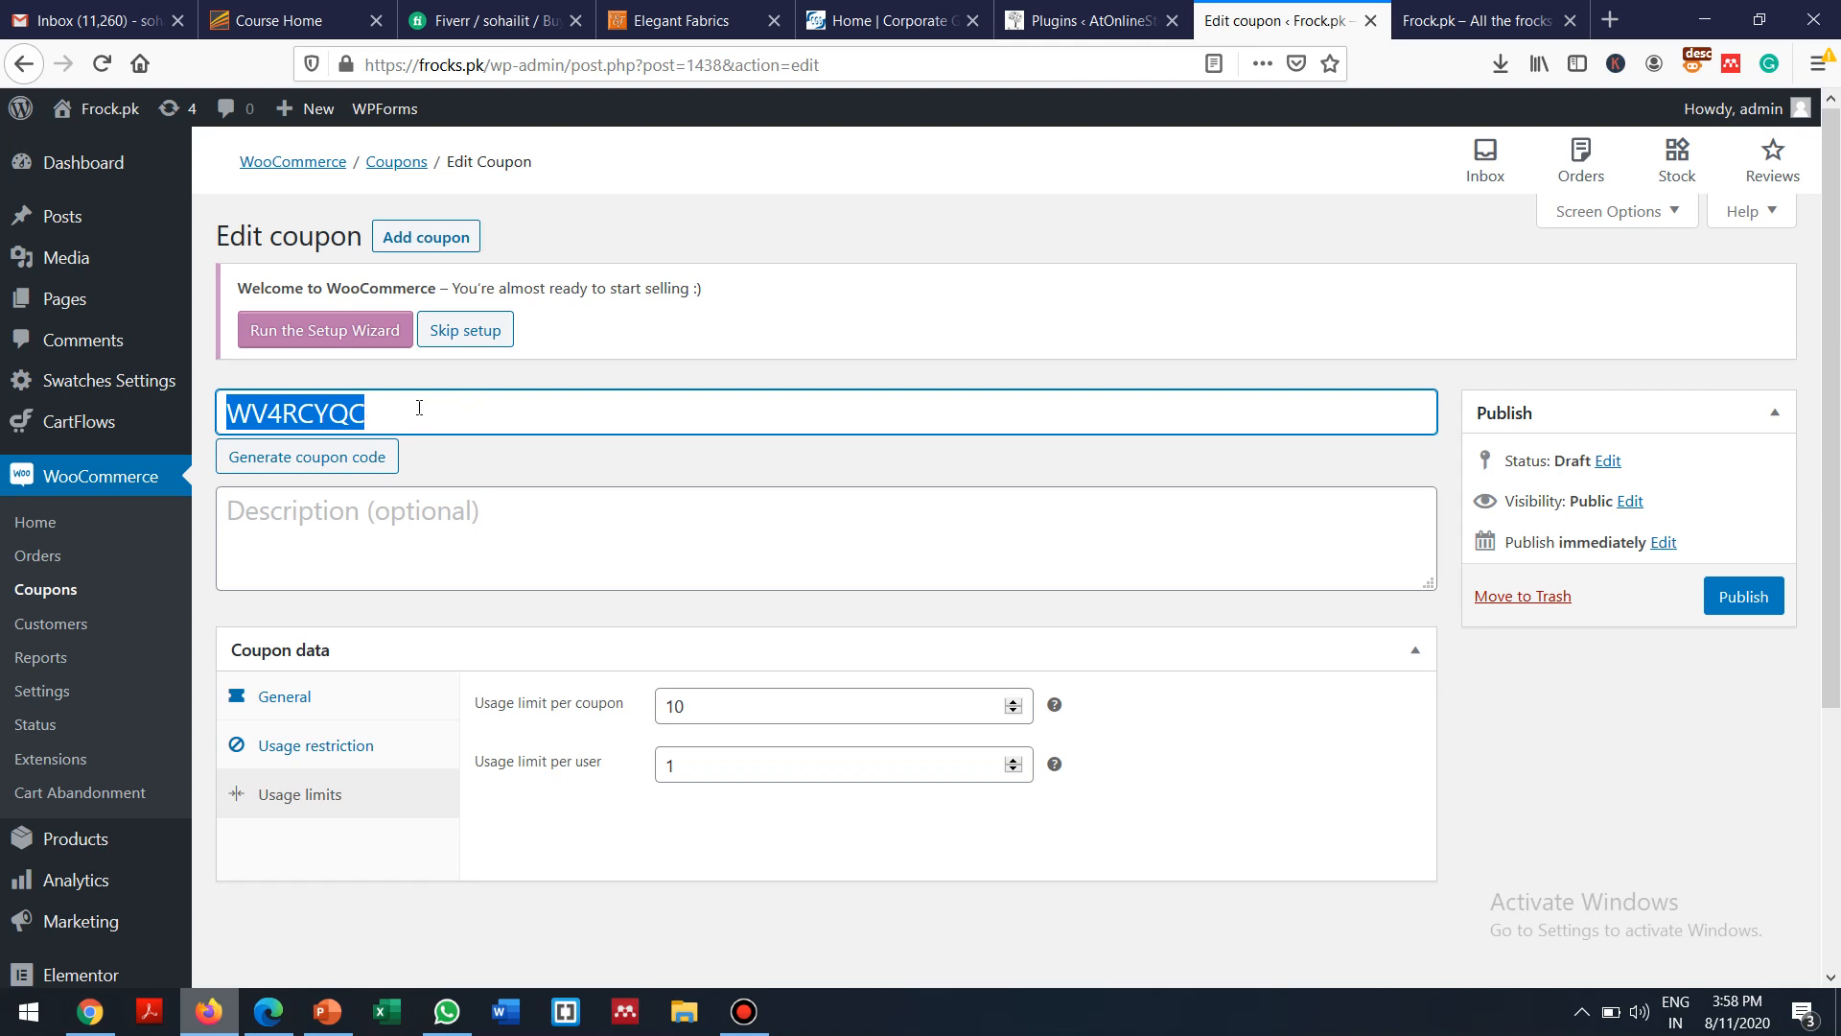
pyautogui.write('E')
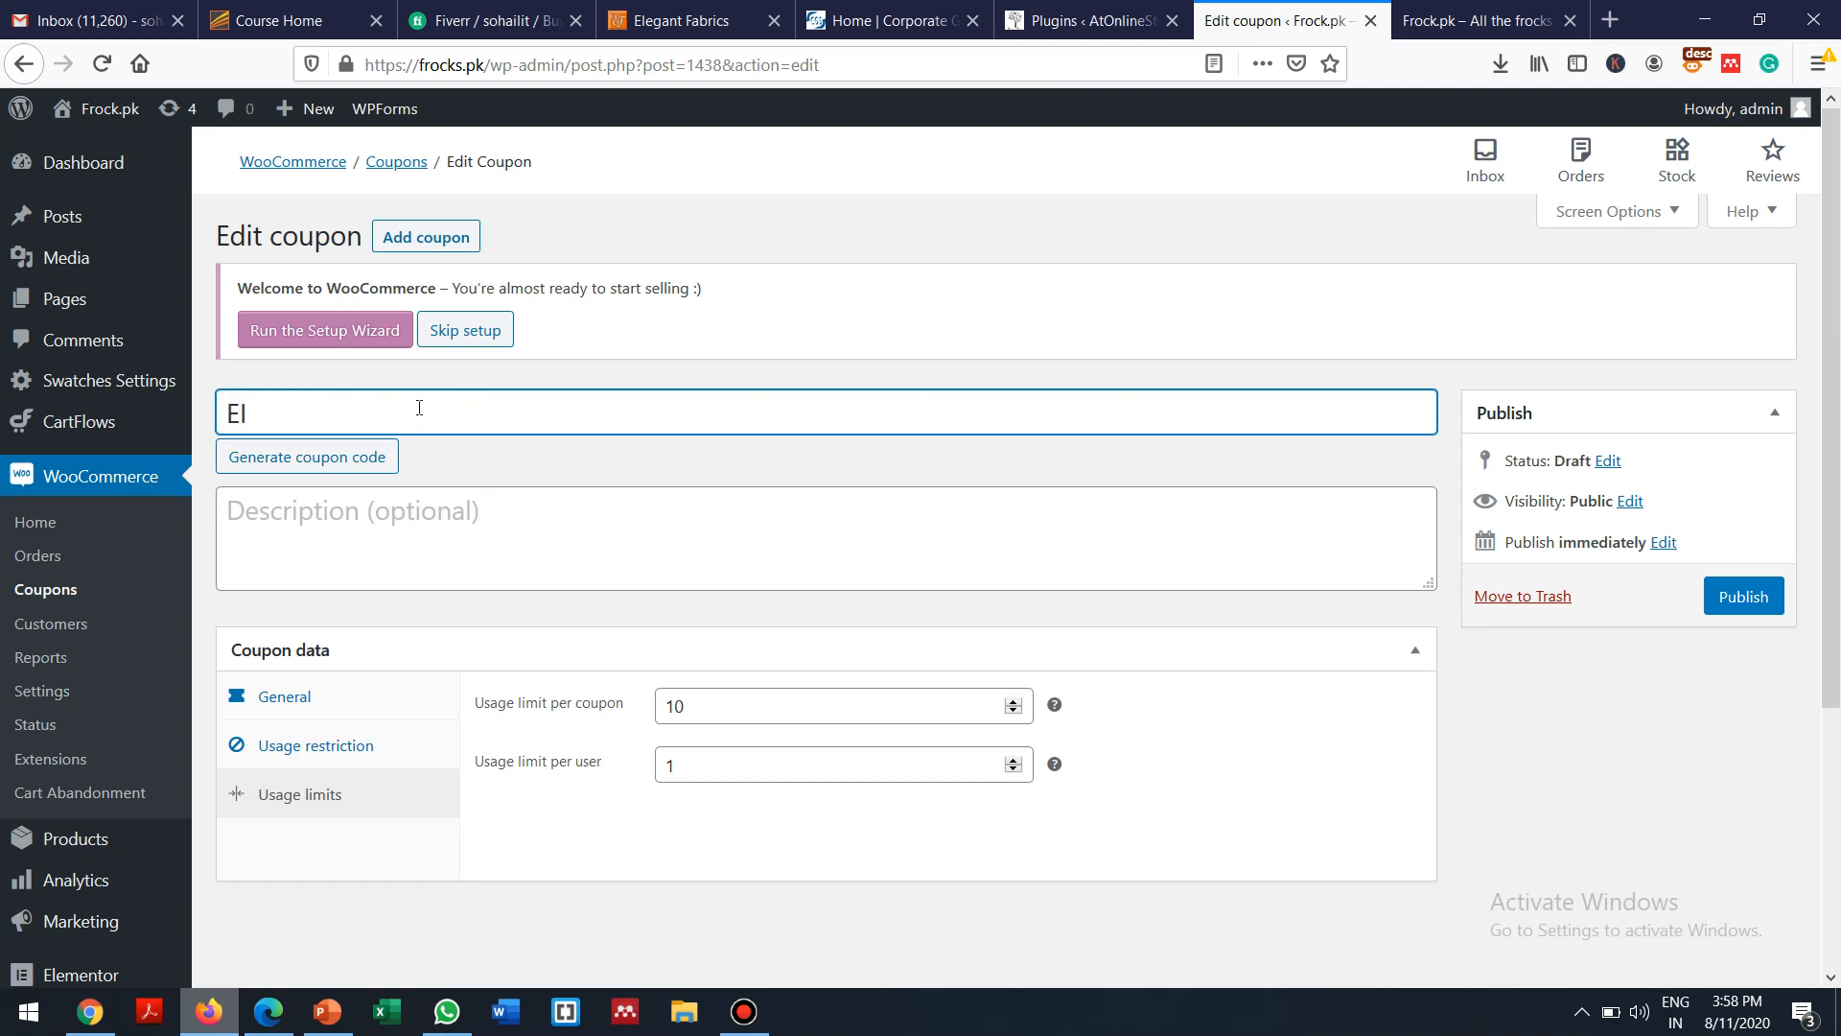
pyautogui.write('ID100')
pyautogui.click(1746, 596)
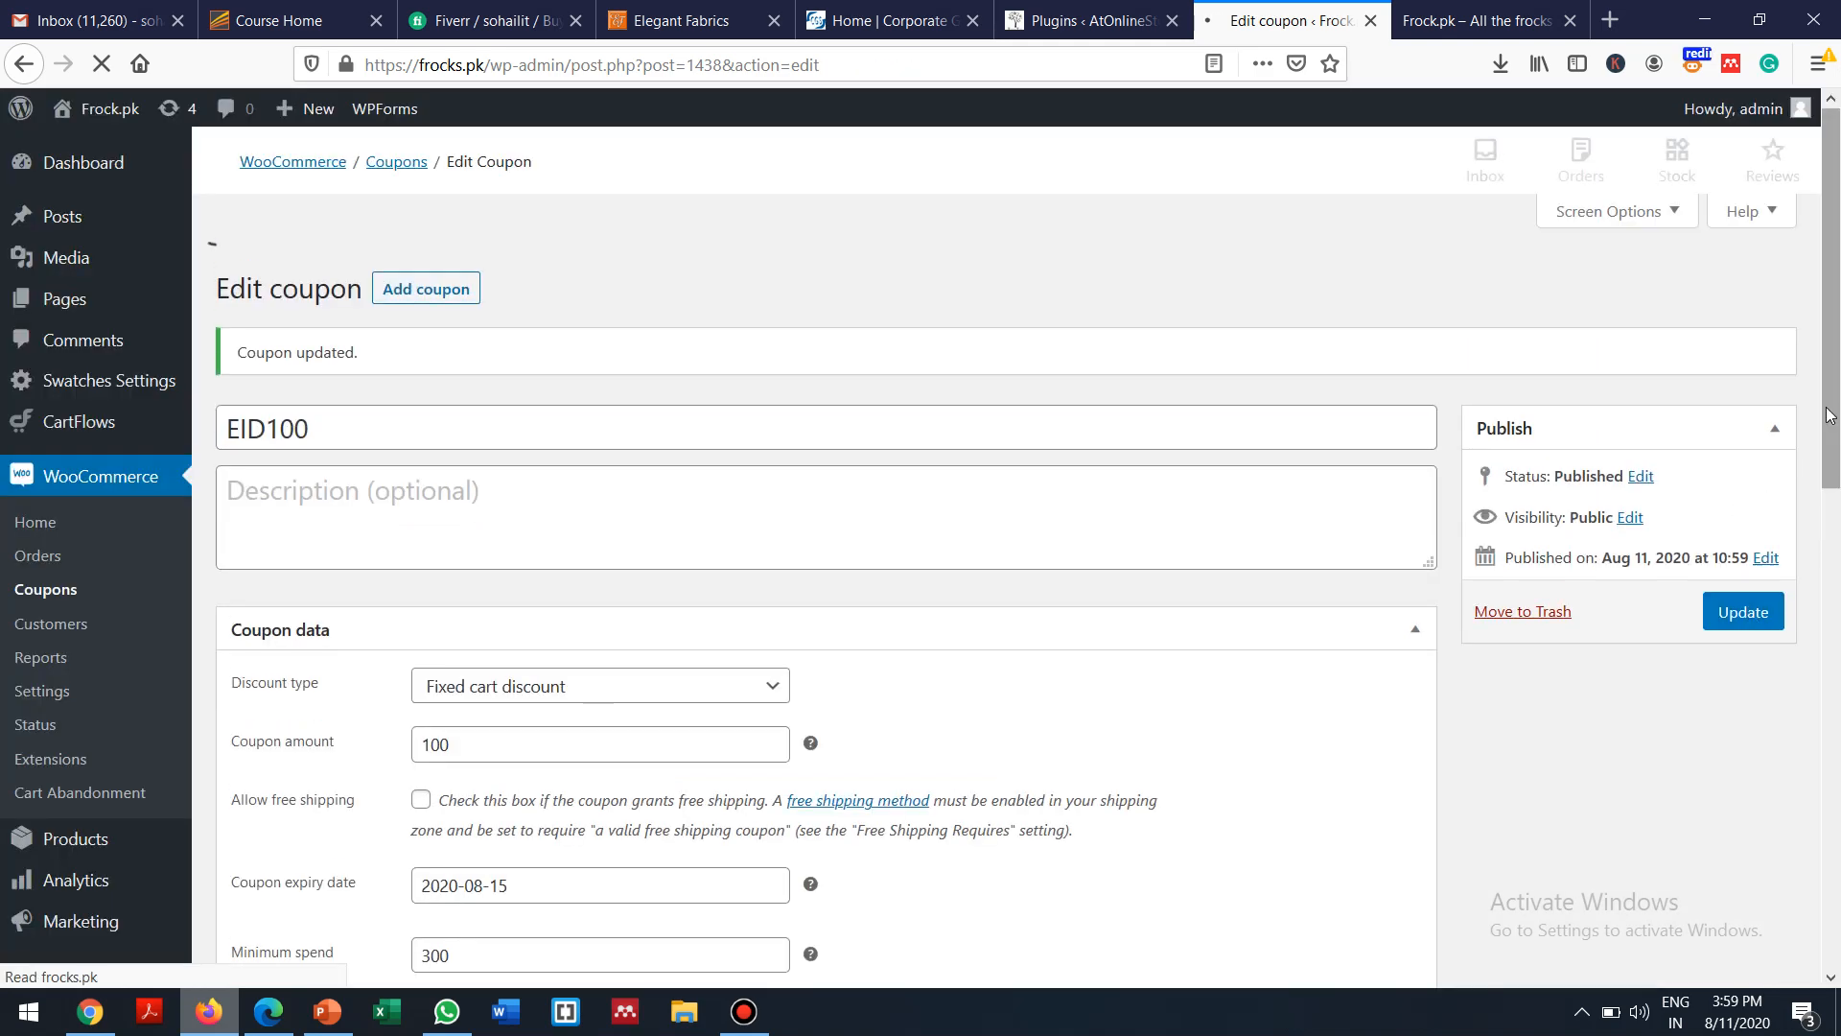
# Open the WooCommerce coupons list to check the entry for the published coupon
pyautogui.moveTo(1835, 362); pyautogui.dragTo(1825, 8)
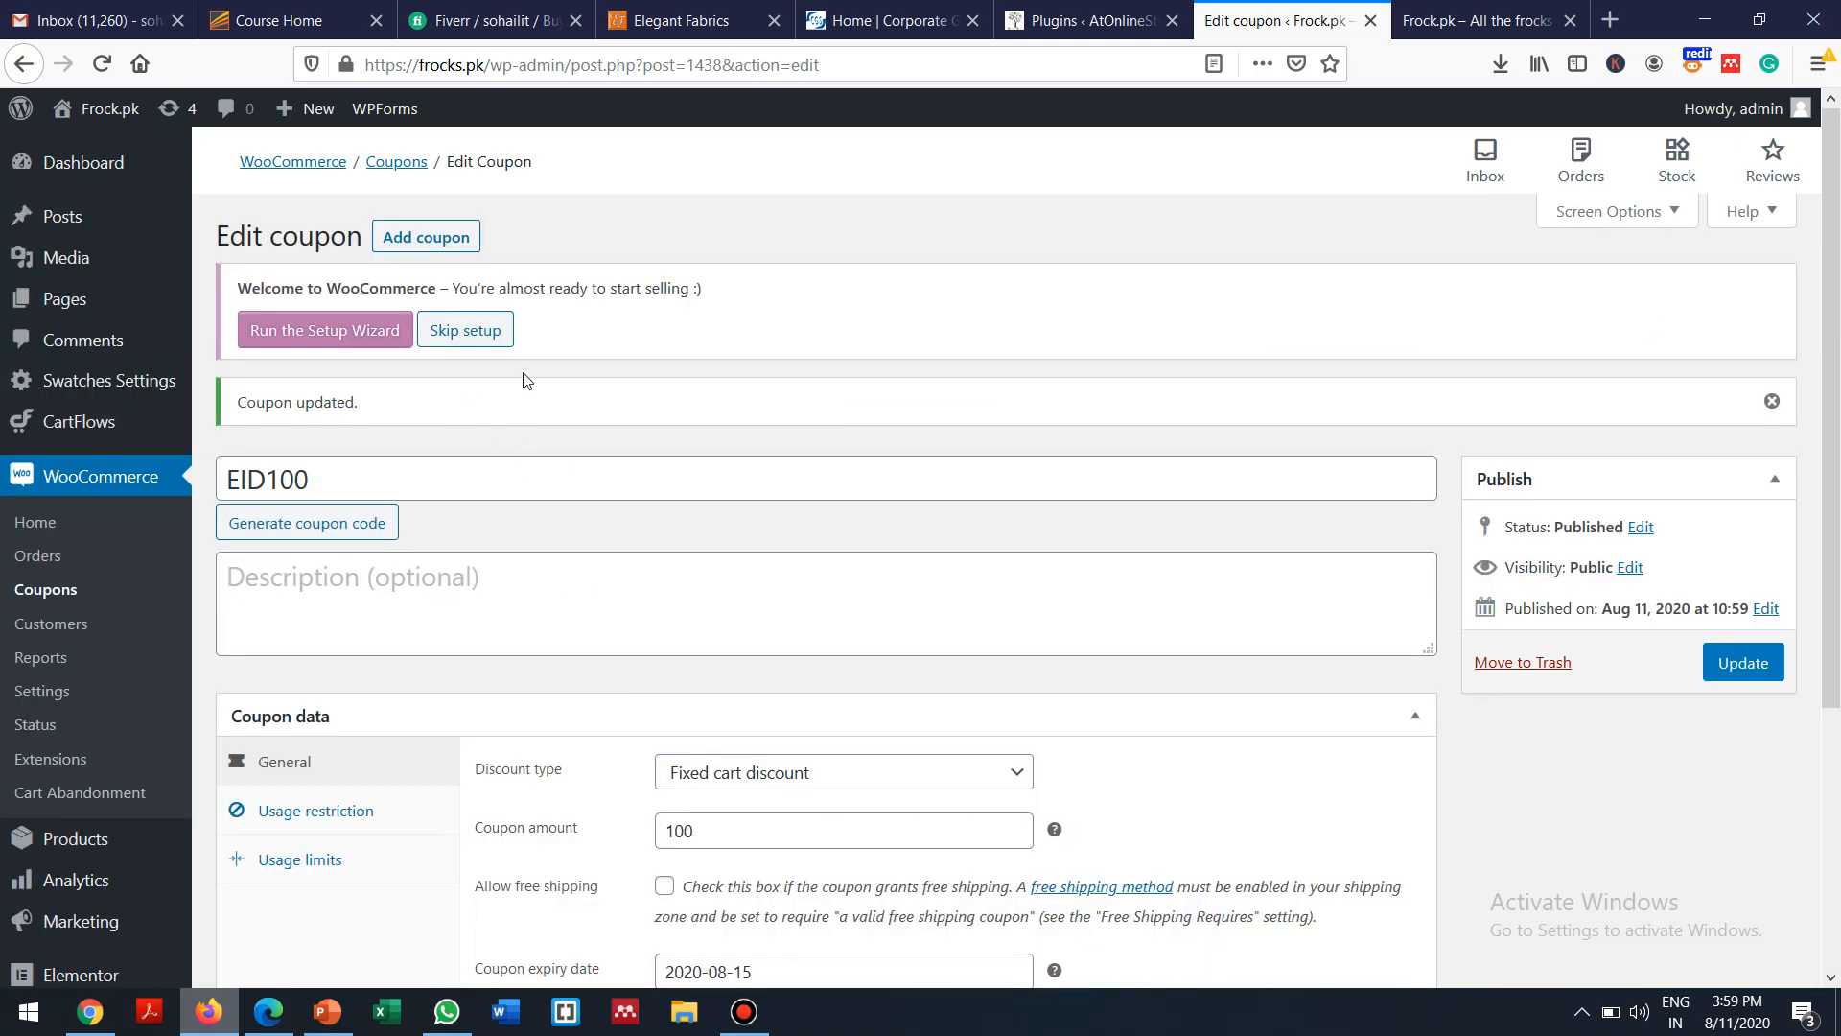
pyautogui.moveTo(468, 288); pyautogui.dragTo(686, 396)
pyautogui.click(684, 395)
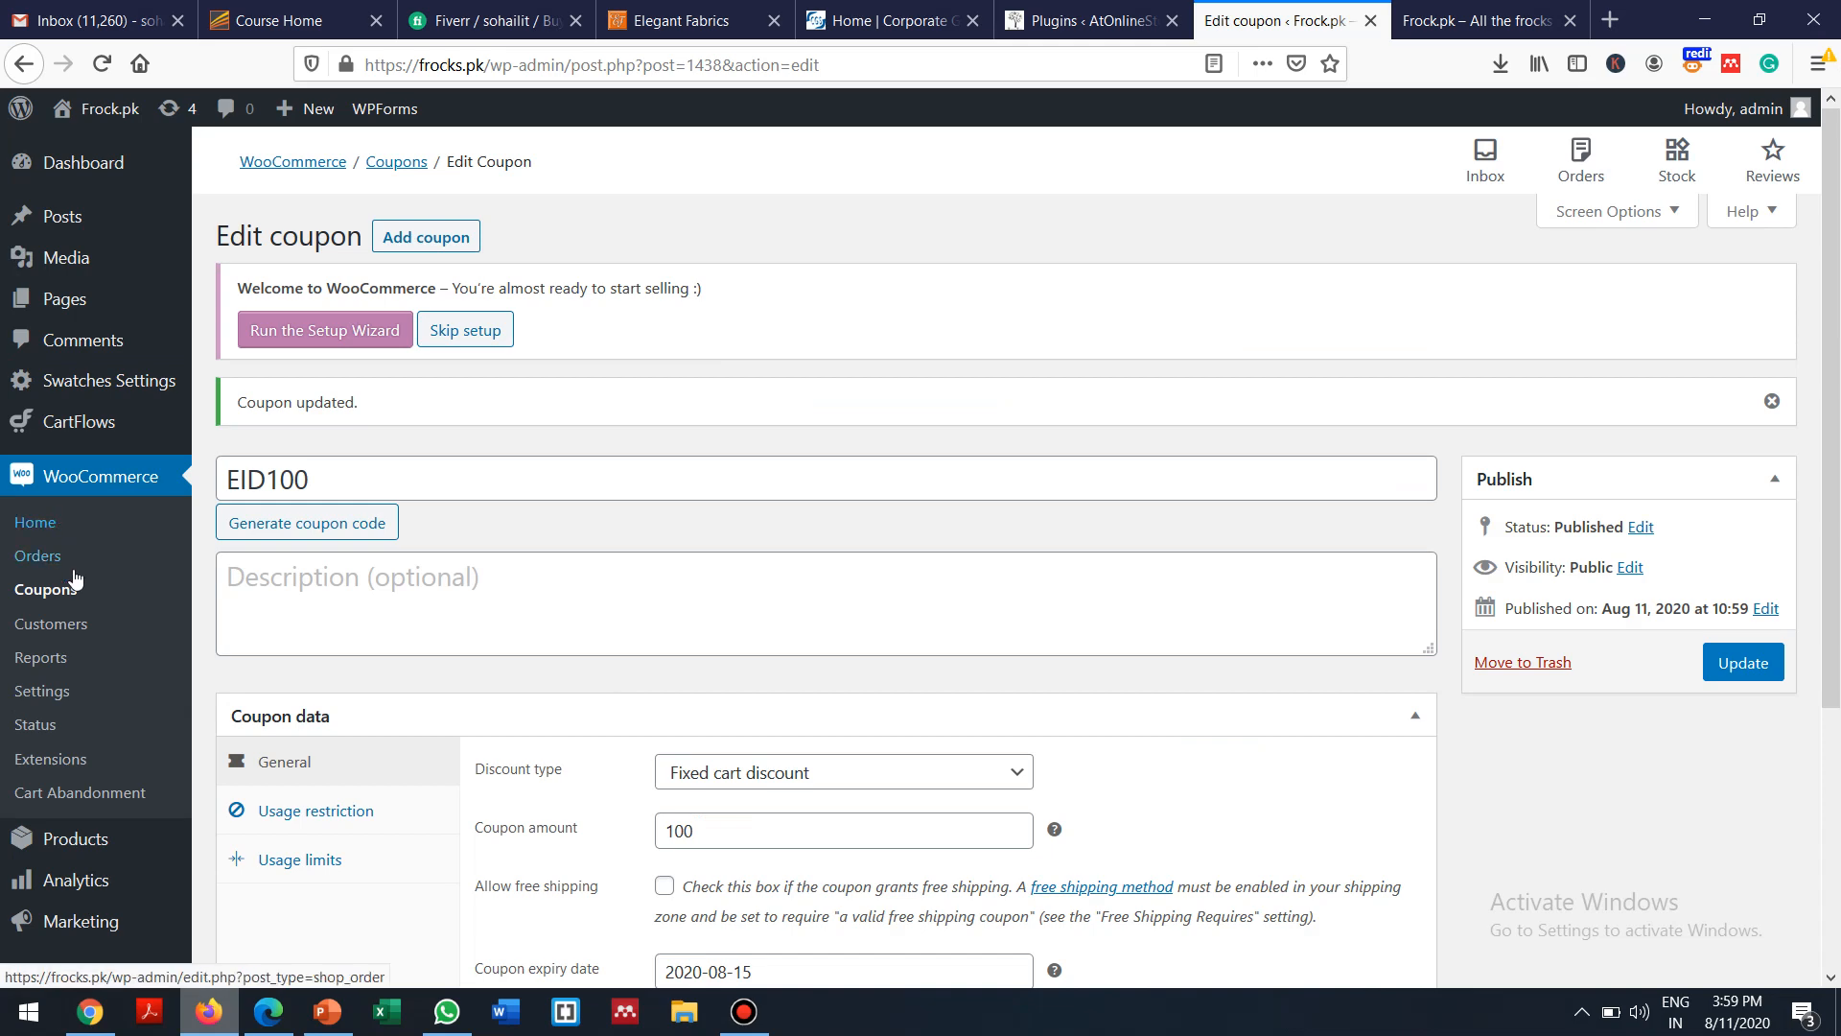
pyautogui.click(49, 593)
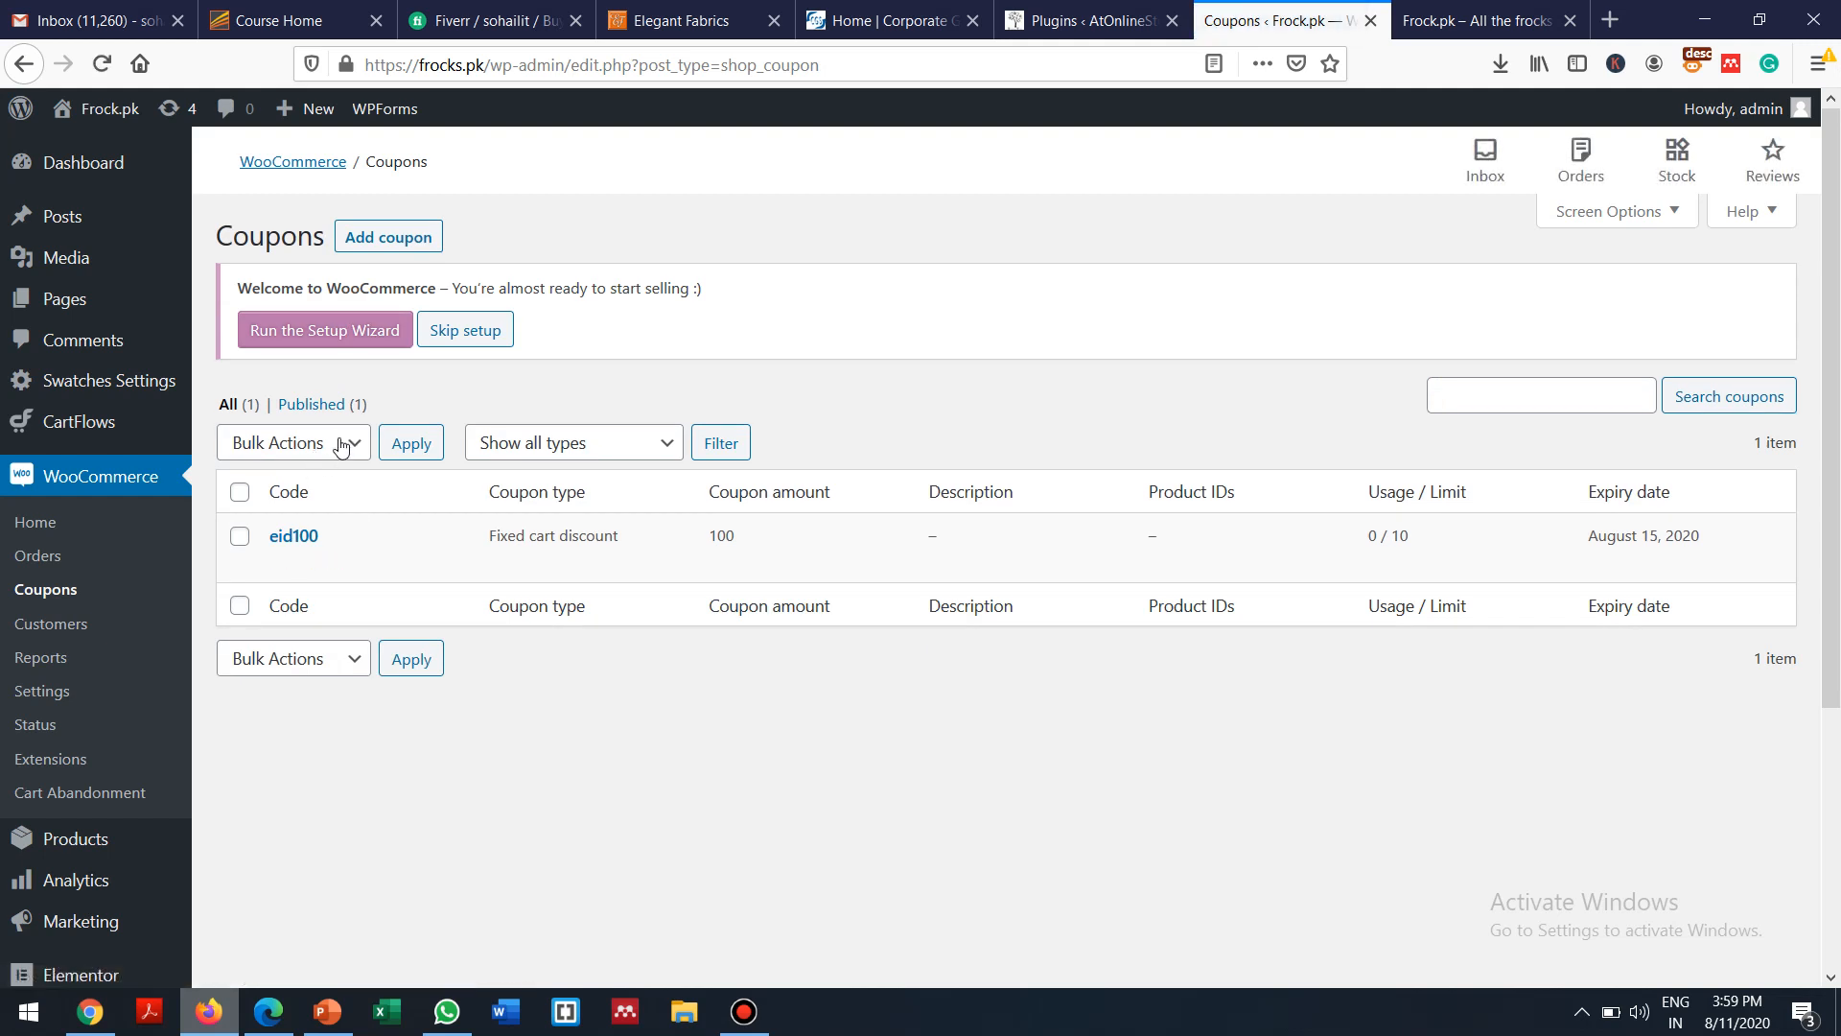
pyautogui.click(334, 446)
pyautogui.click(500, 692)
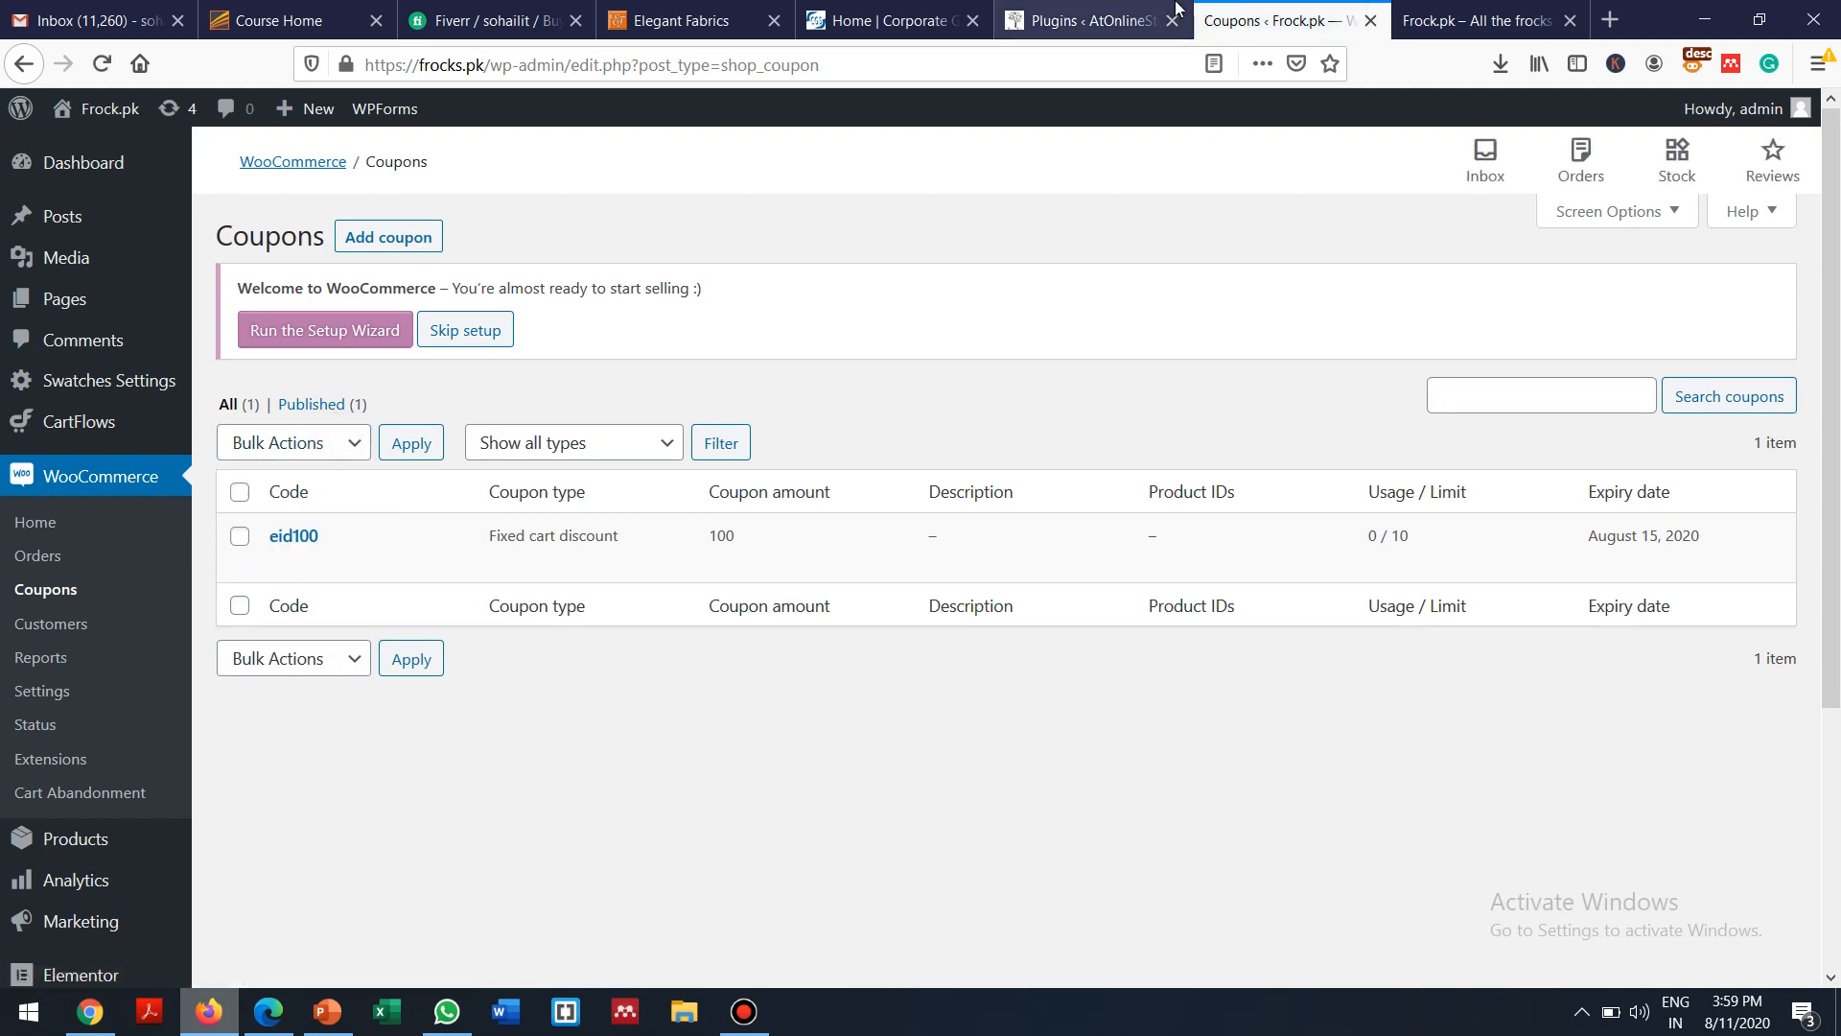
# Switch to the storefront, open the Bright Red Bag product and add 3 of them to the cart
pyautogui.click(1461, 9)
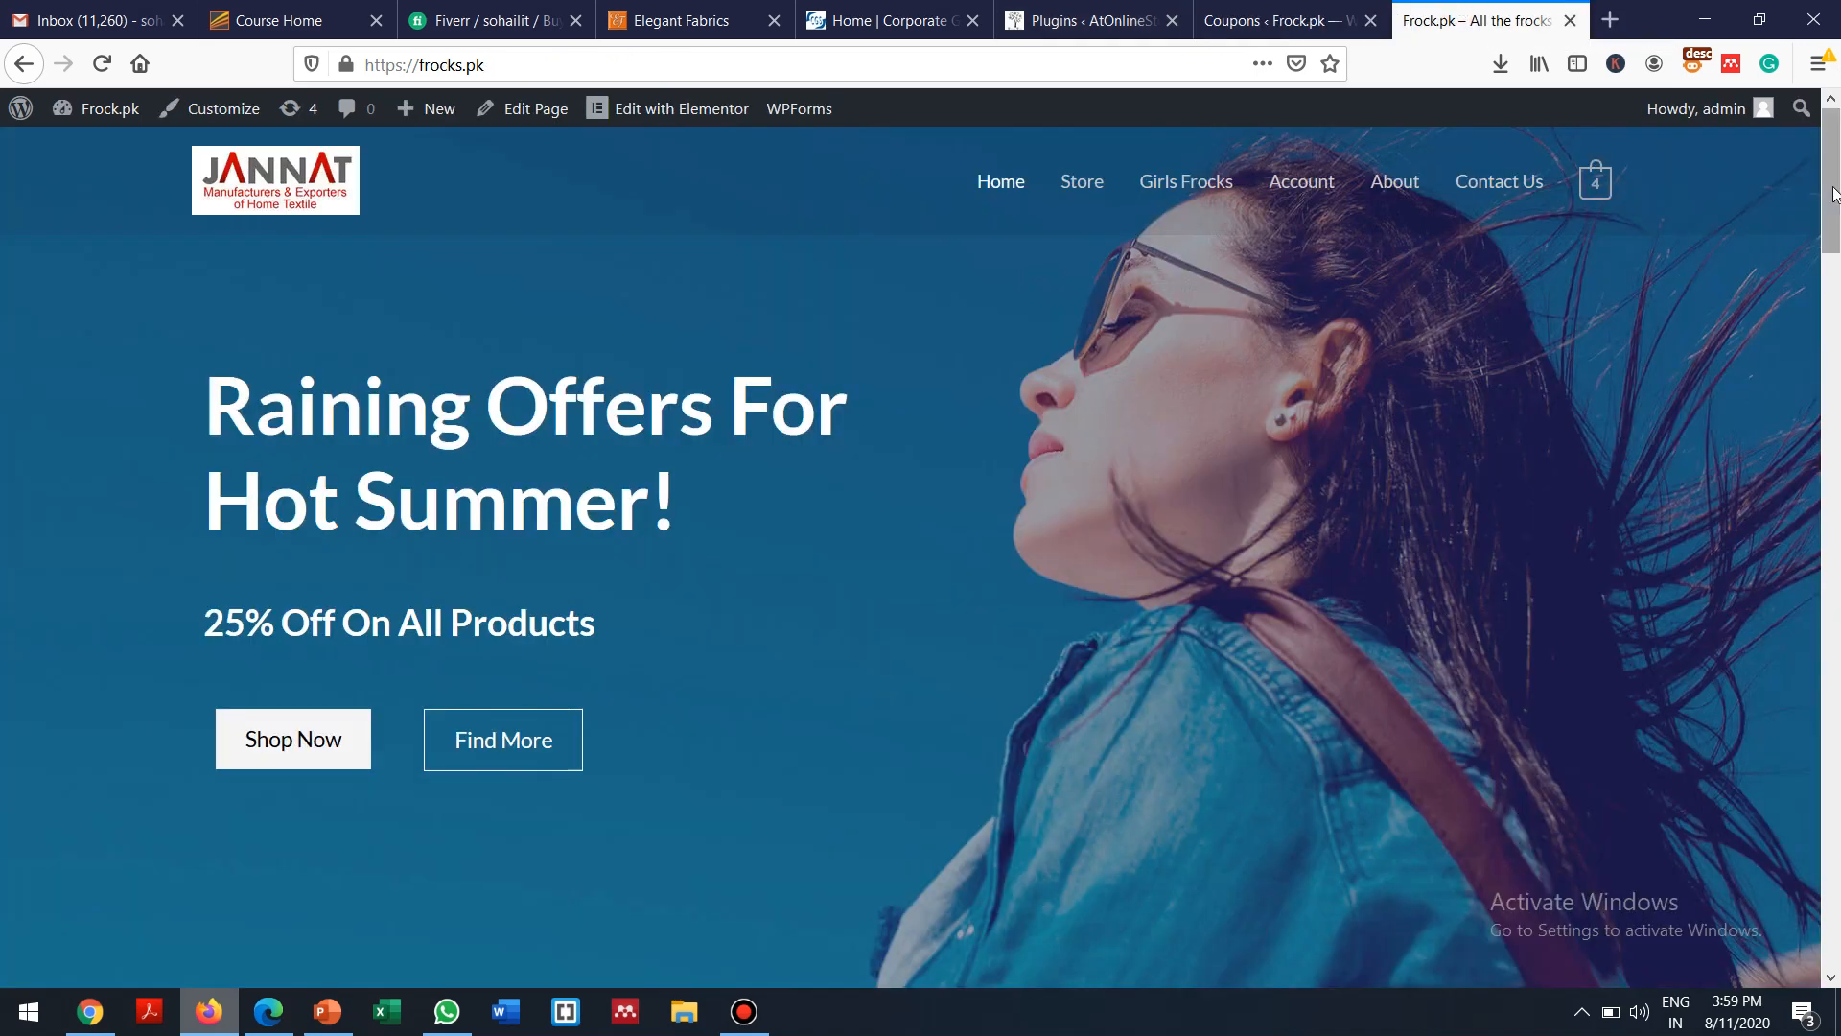
pyautogui.moveTo(1835, 195); pyautogui.dragTo(1814, 629)
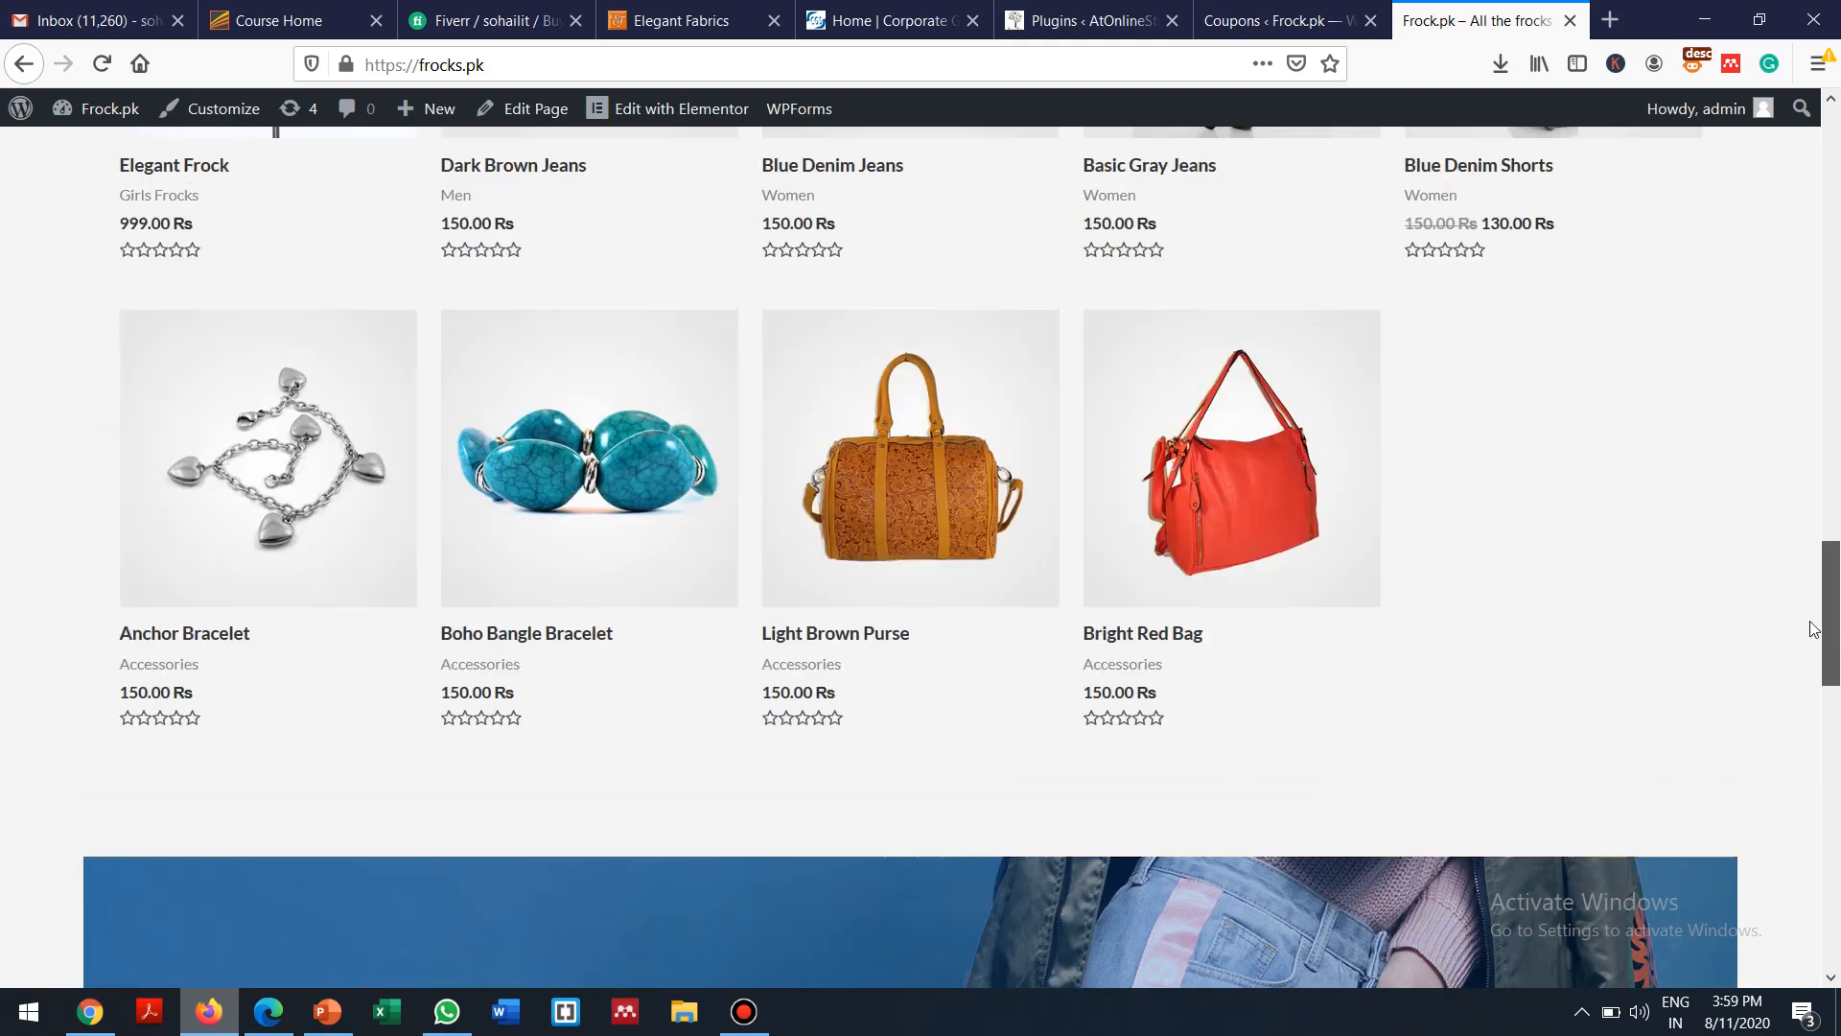
pyautogui.click(1216, 515)
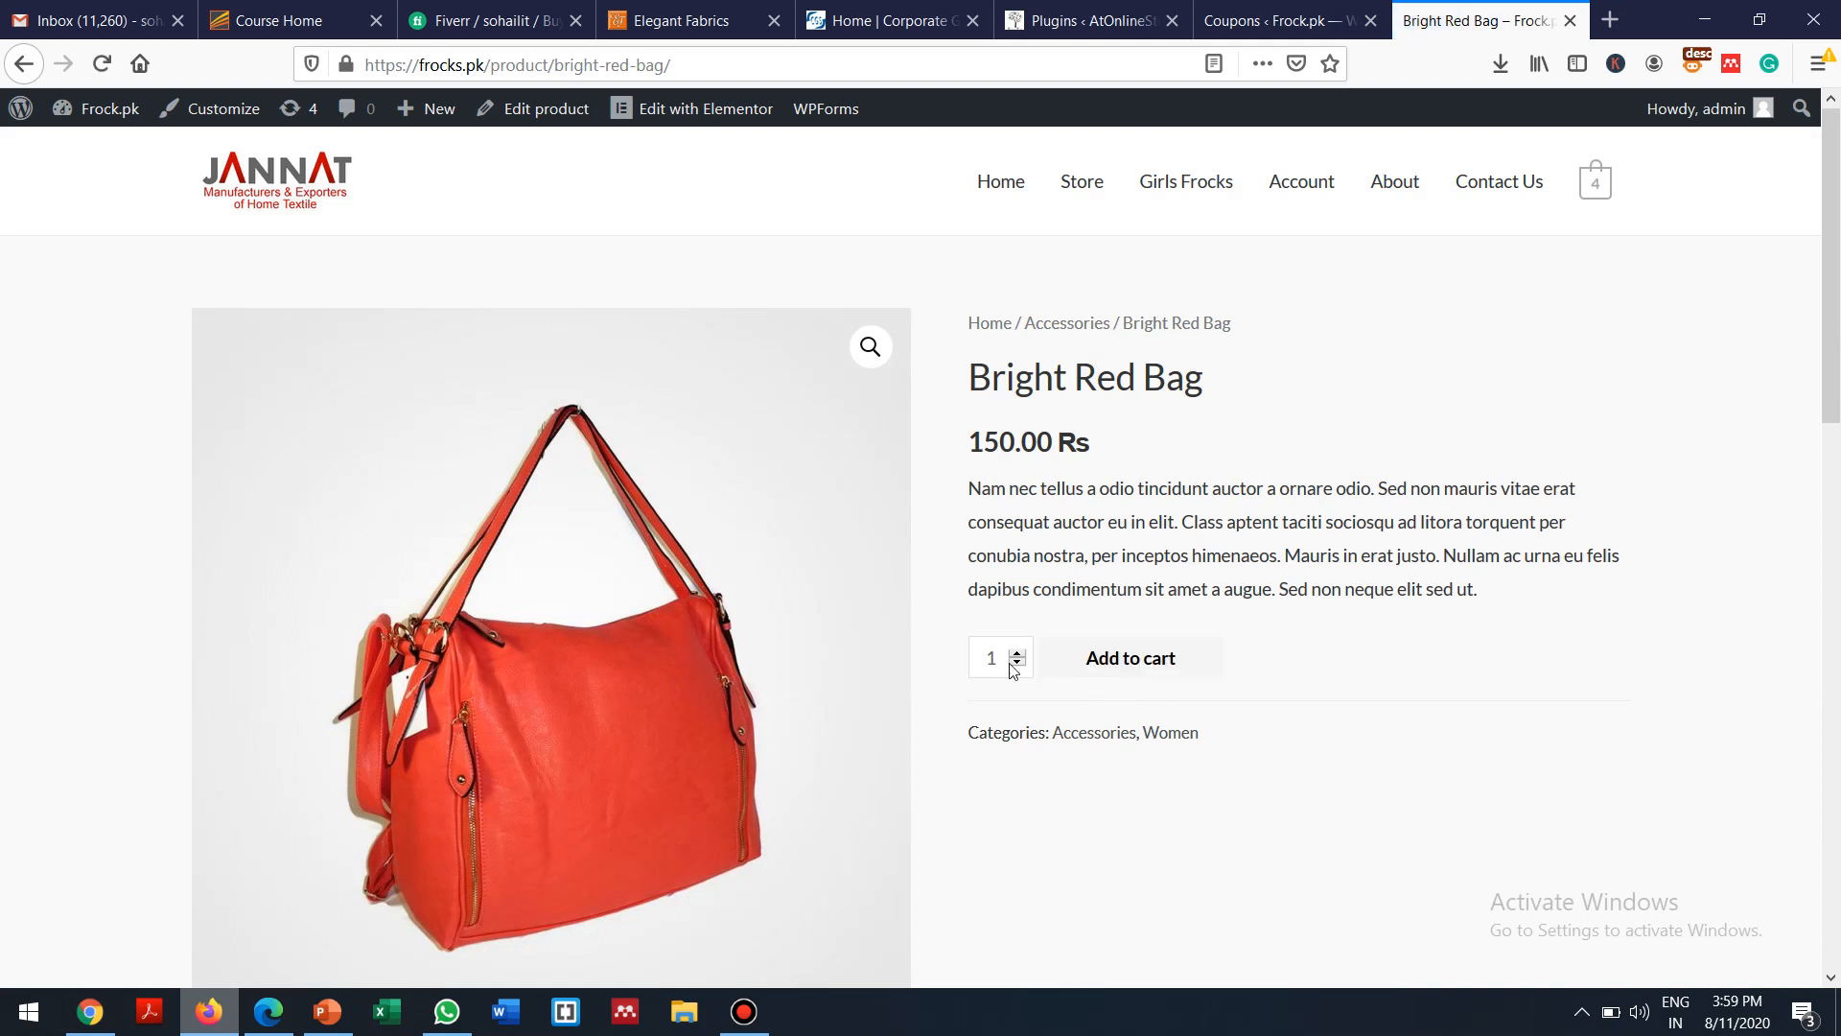
pyautogui.click(1019, 651)
pyautogui.click(1020, 651)
pyautogui.click(1129, 664)
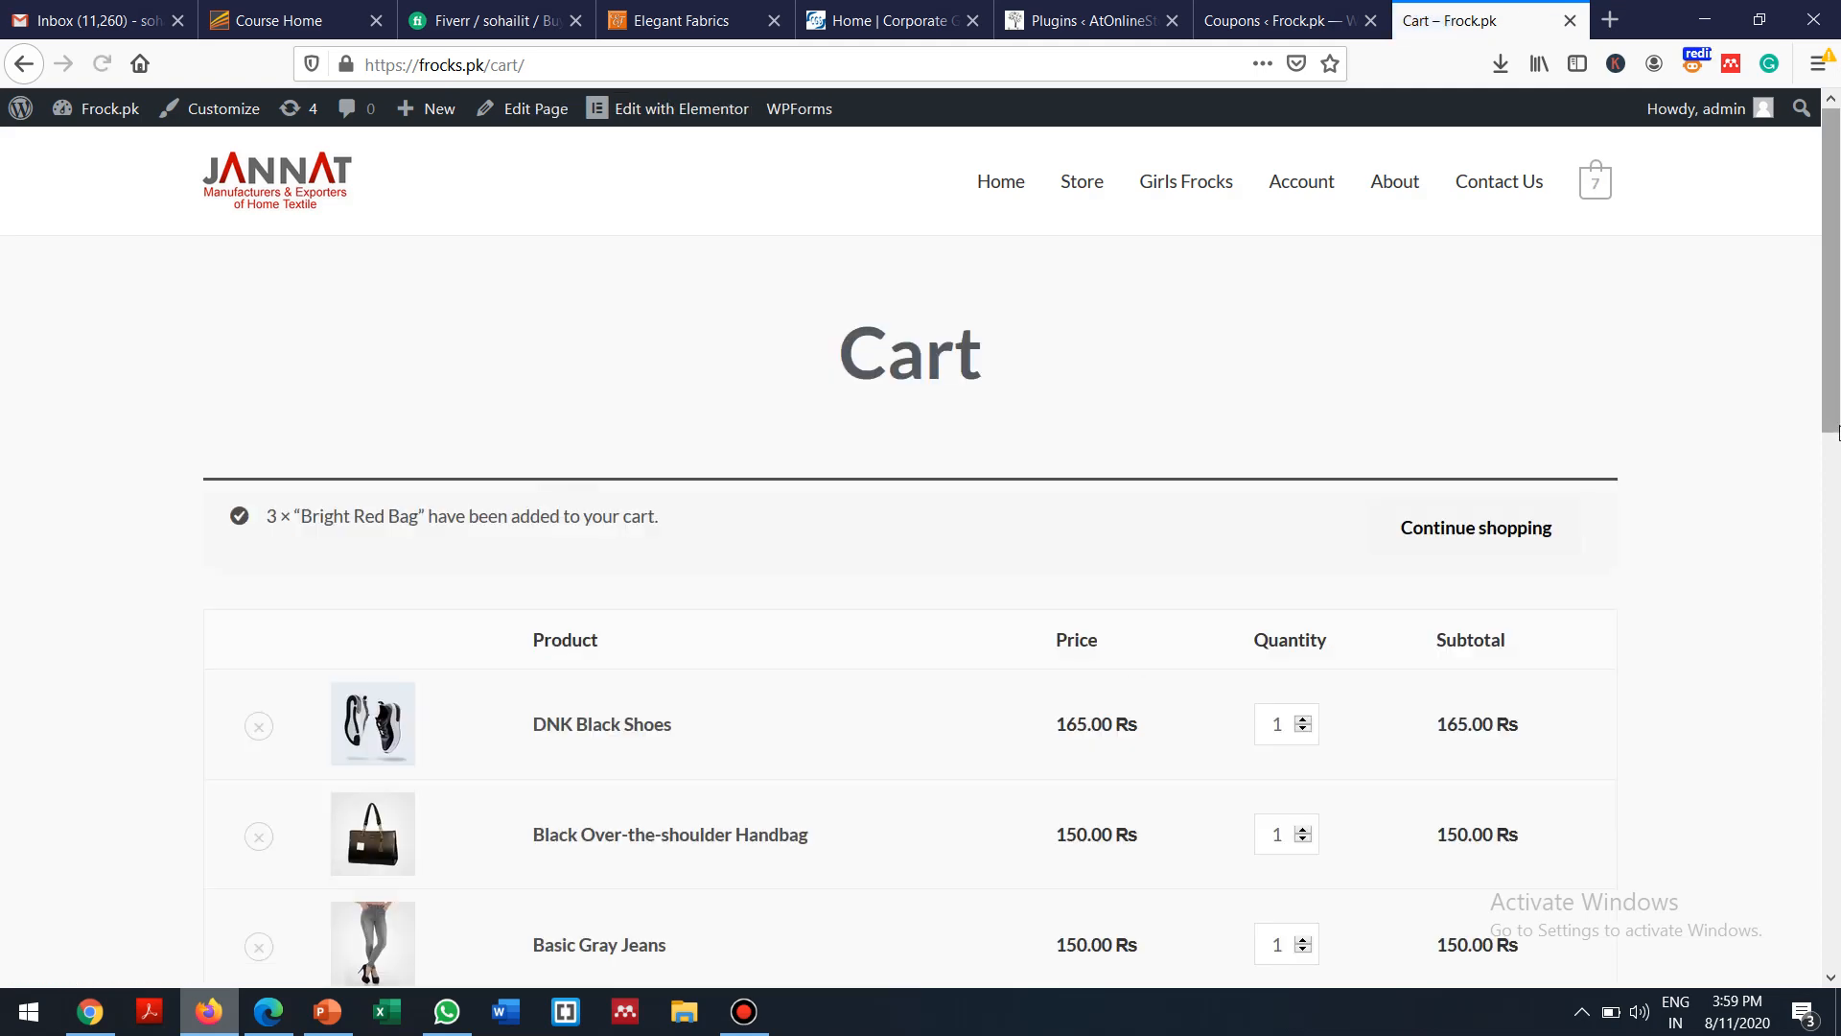
# Enter the coupon code EID100 in the cart without applying it and review the cart's items and totals
pyautogui.moveTo(1839, 221); pyautogui.dragTo(1823, 513)
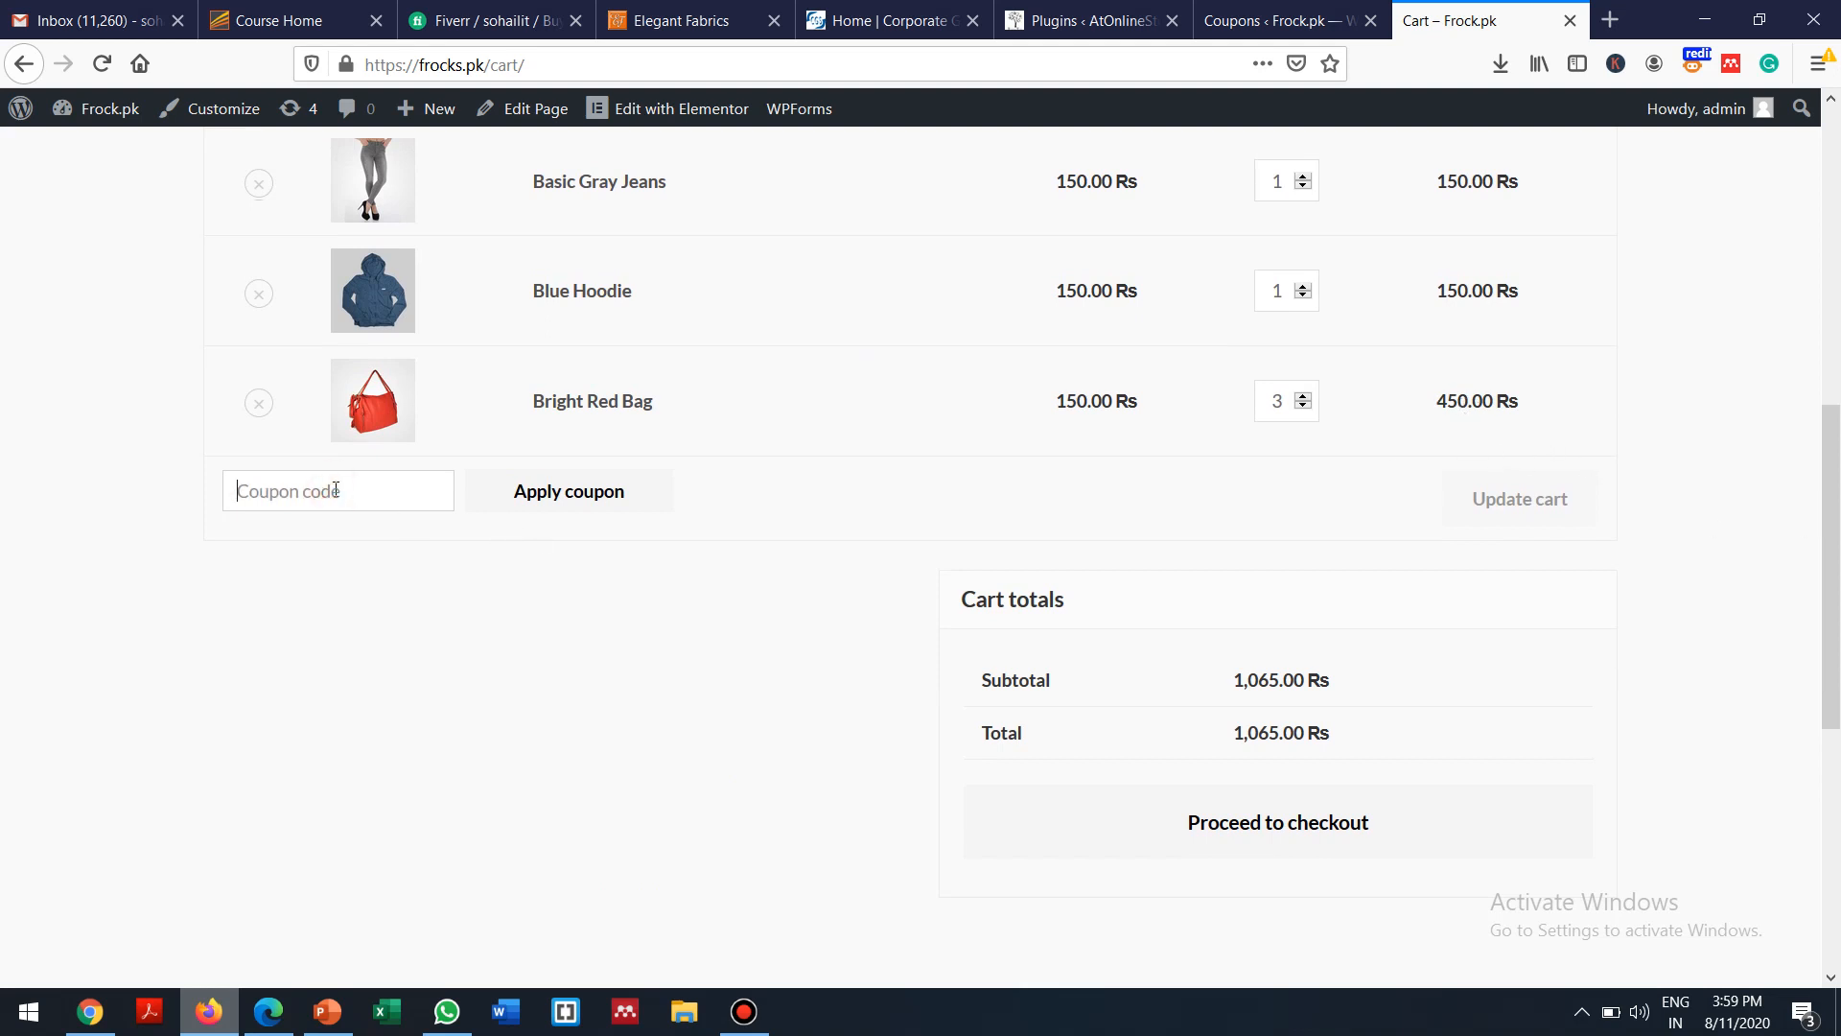
pyautogui.write('El')
pyautogui.write('D100')
pyautogui.moveTo(1832, 460); pyautogui.dragTo(1830, 323)
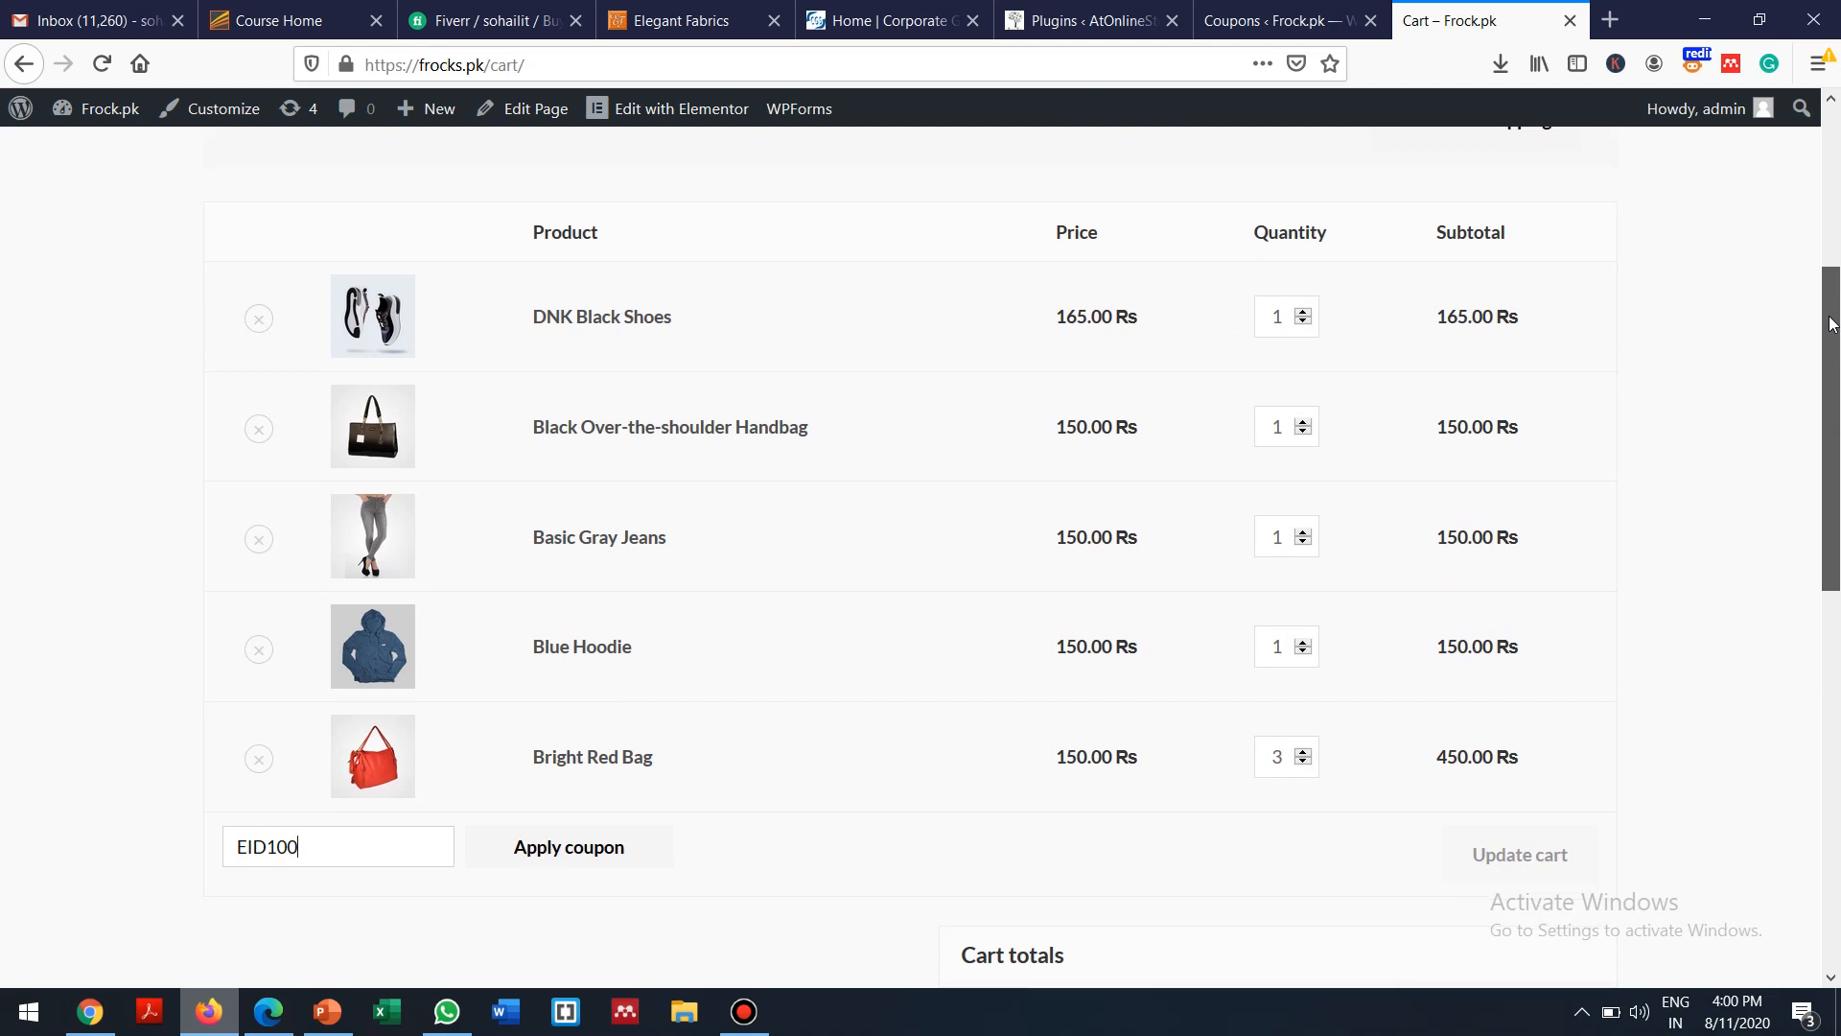
pyautogui.moveTo(1829, 324); pyautogui.dragTo(1828, 408)
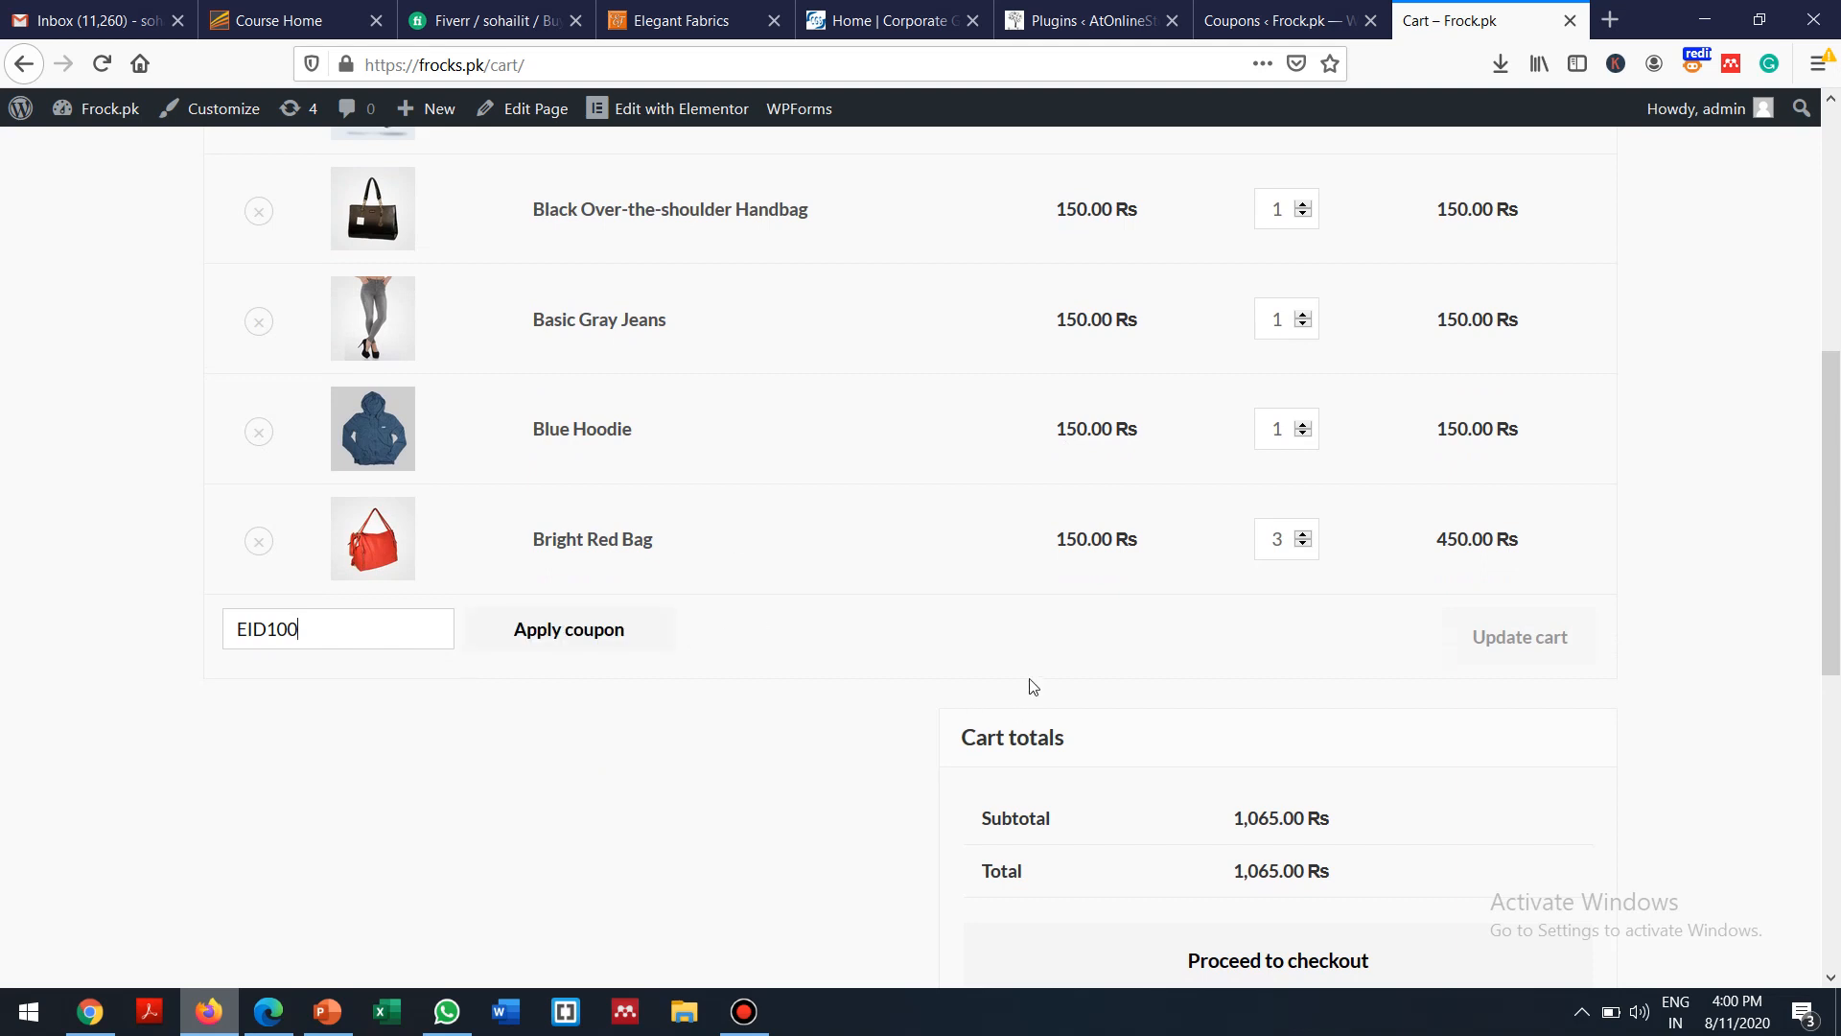
pyautogui.moveTo(1831, 524); pyautogui.dragTo(1830, 536)
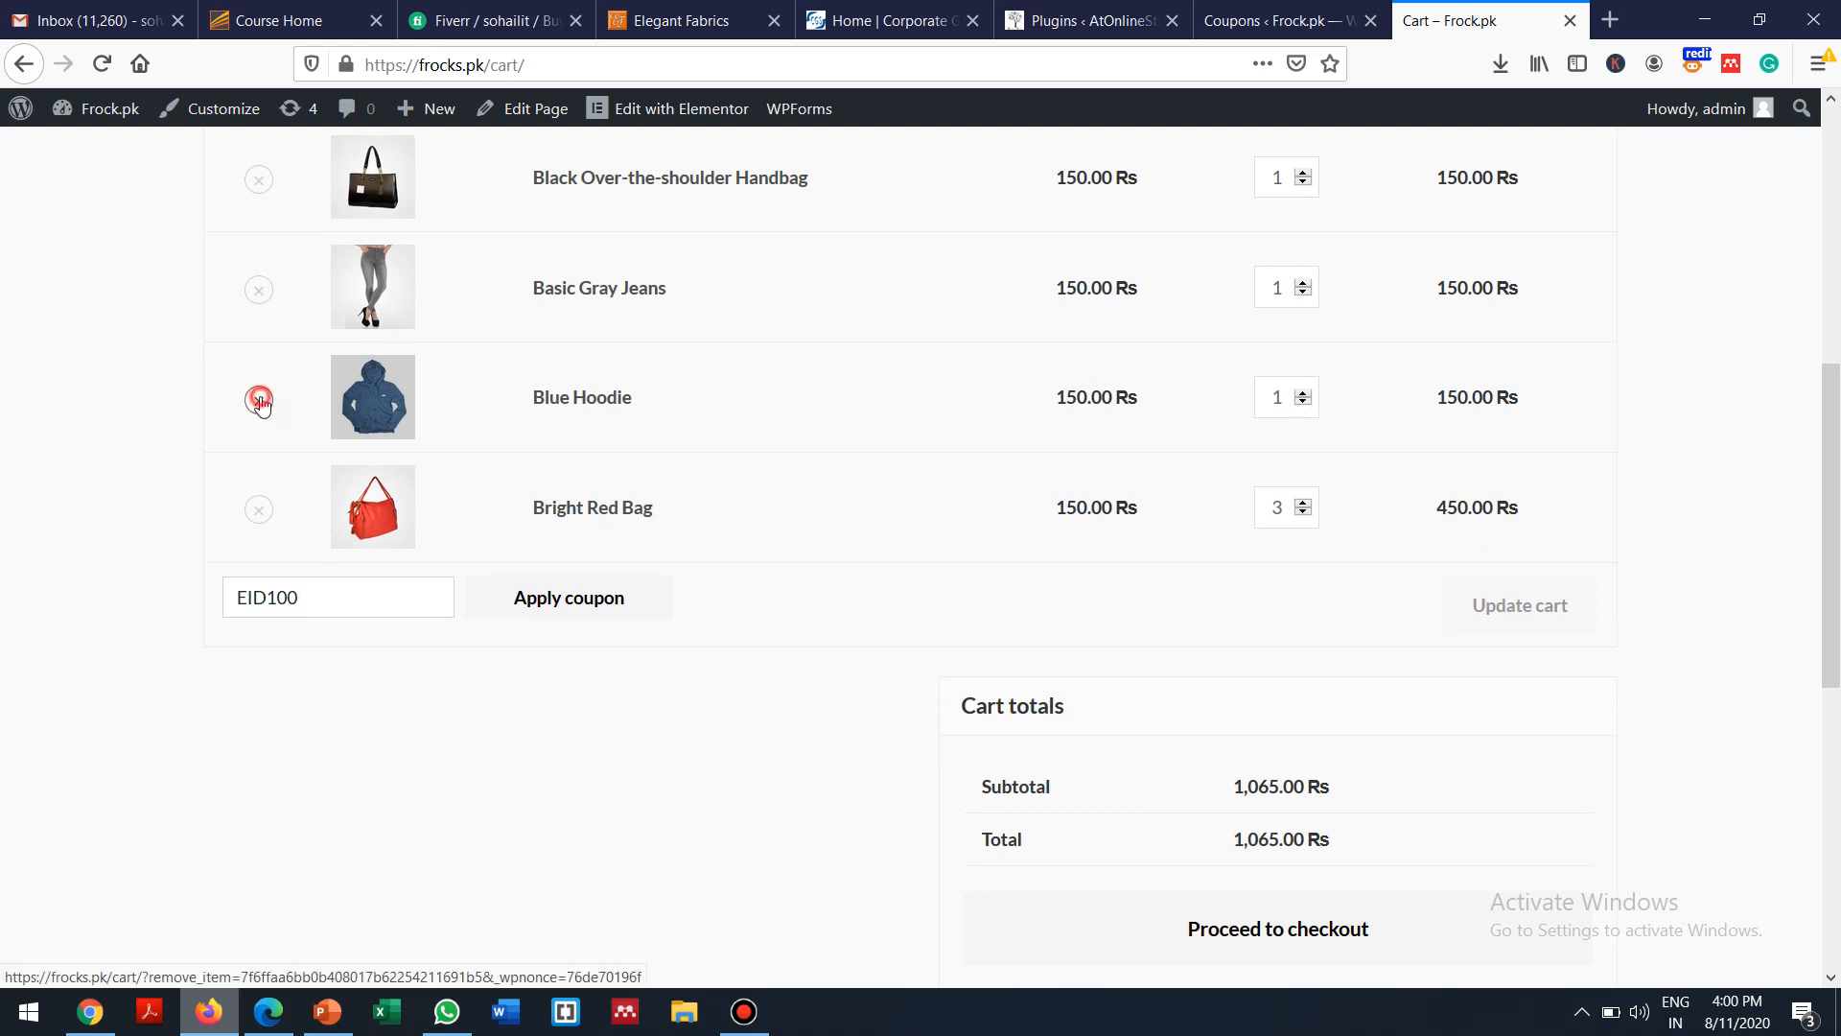
# Remove the Blue Hoodie, Basic Gray Jeans, Black Over-the-shoulder Handbag and DNK Black Shoes from the cart
pyautogui.click(260, 401)
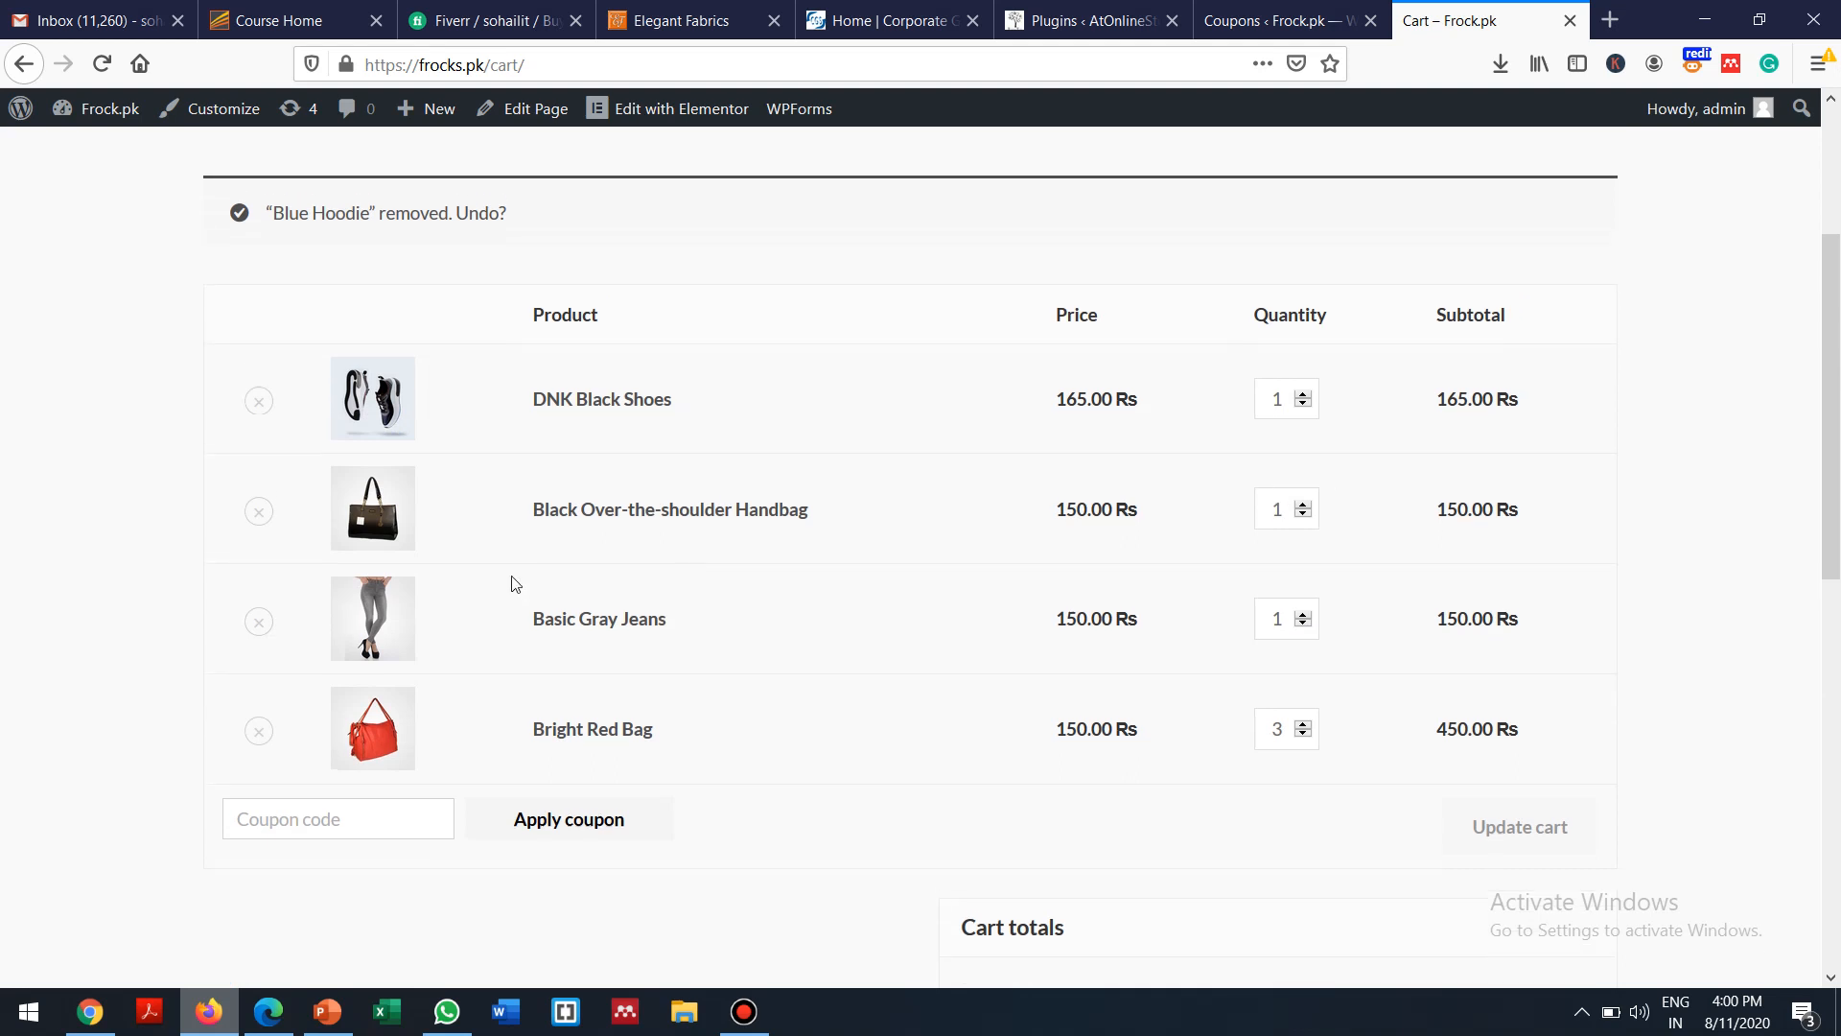
pyautogui.click(256, 650)
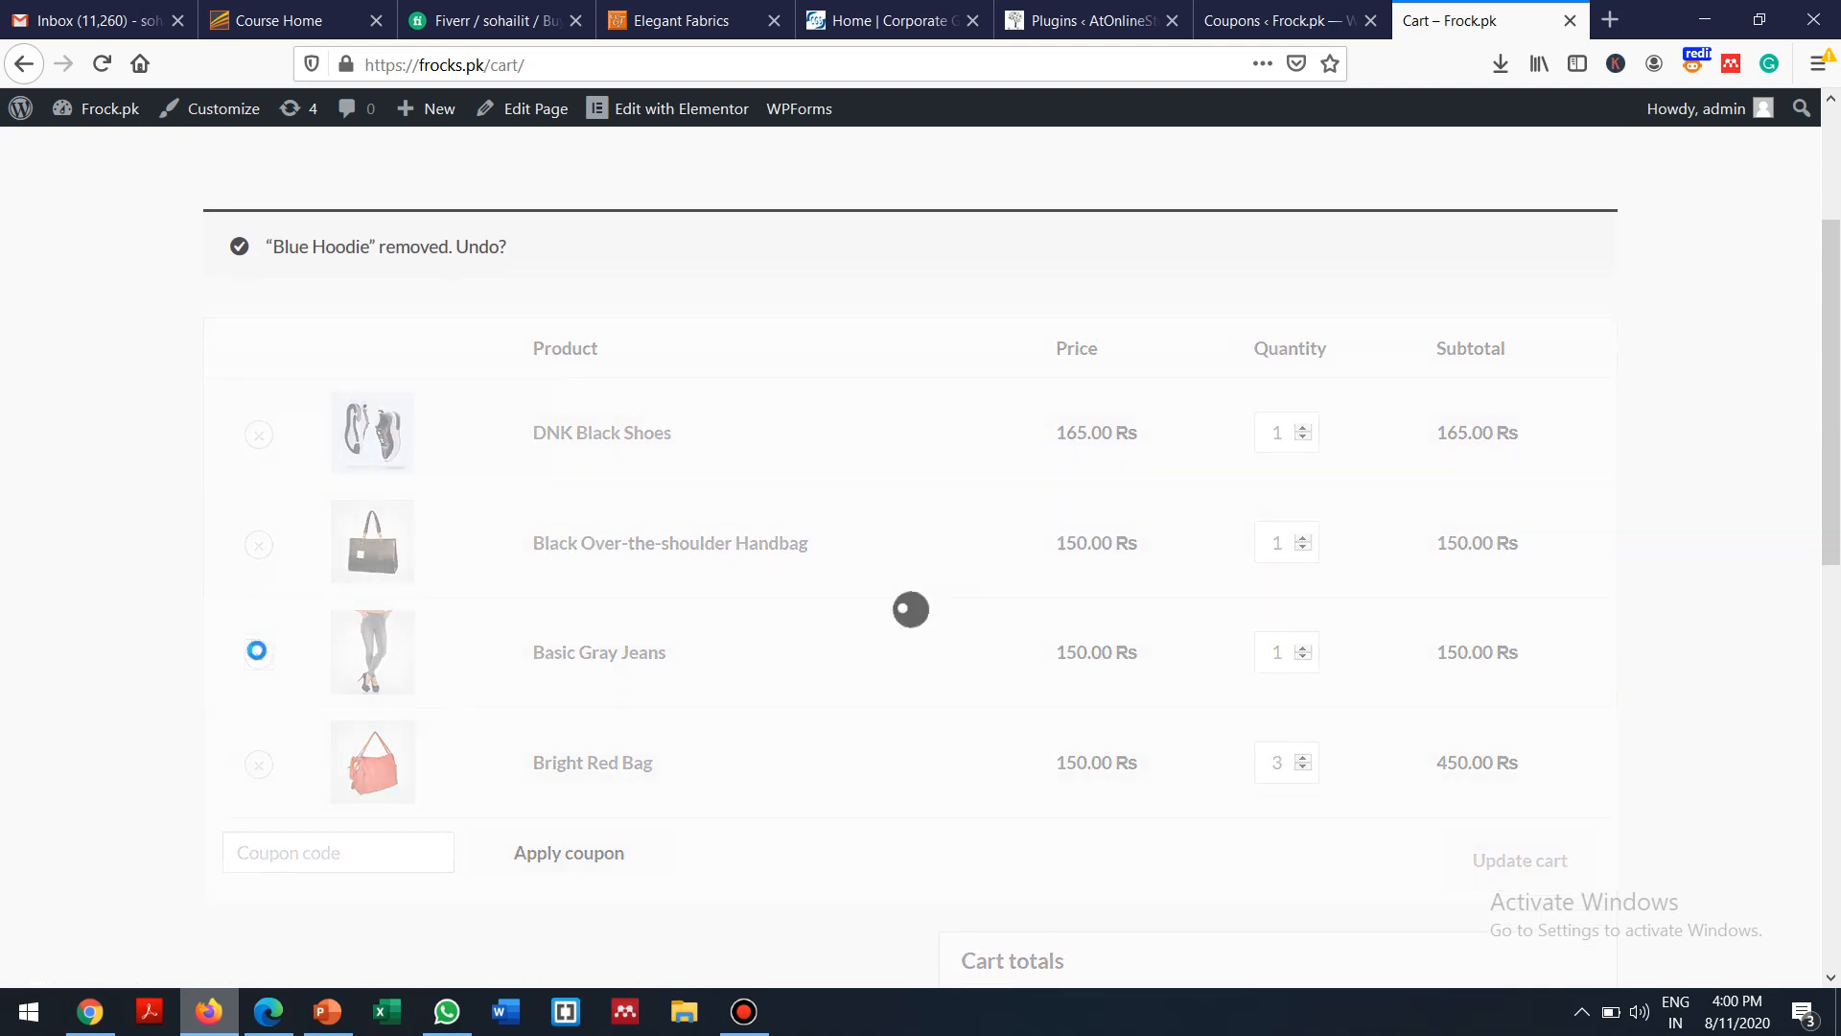
pyautogui.click(258, 545)
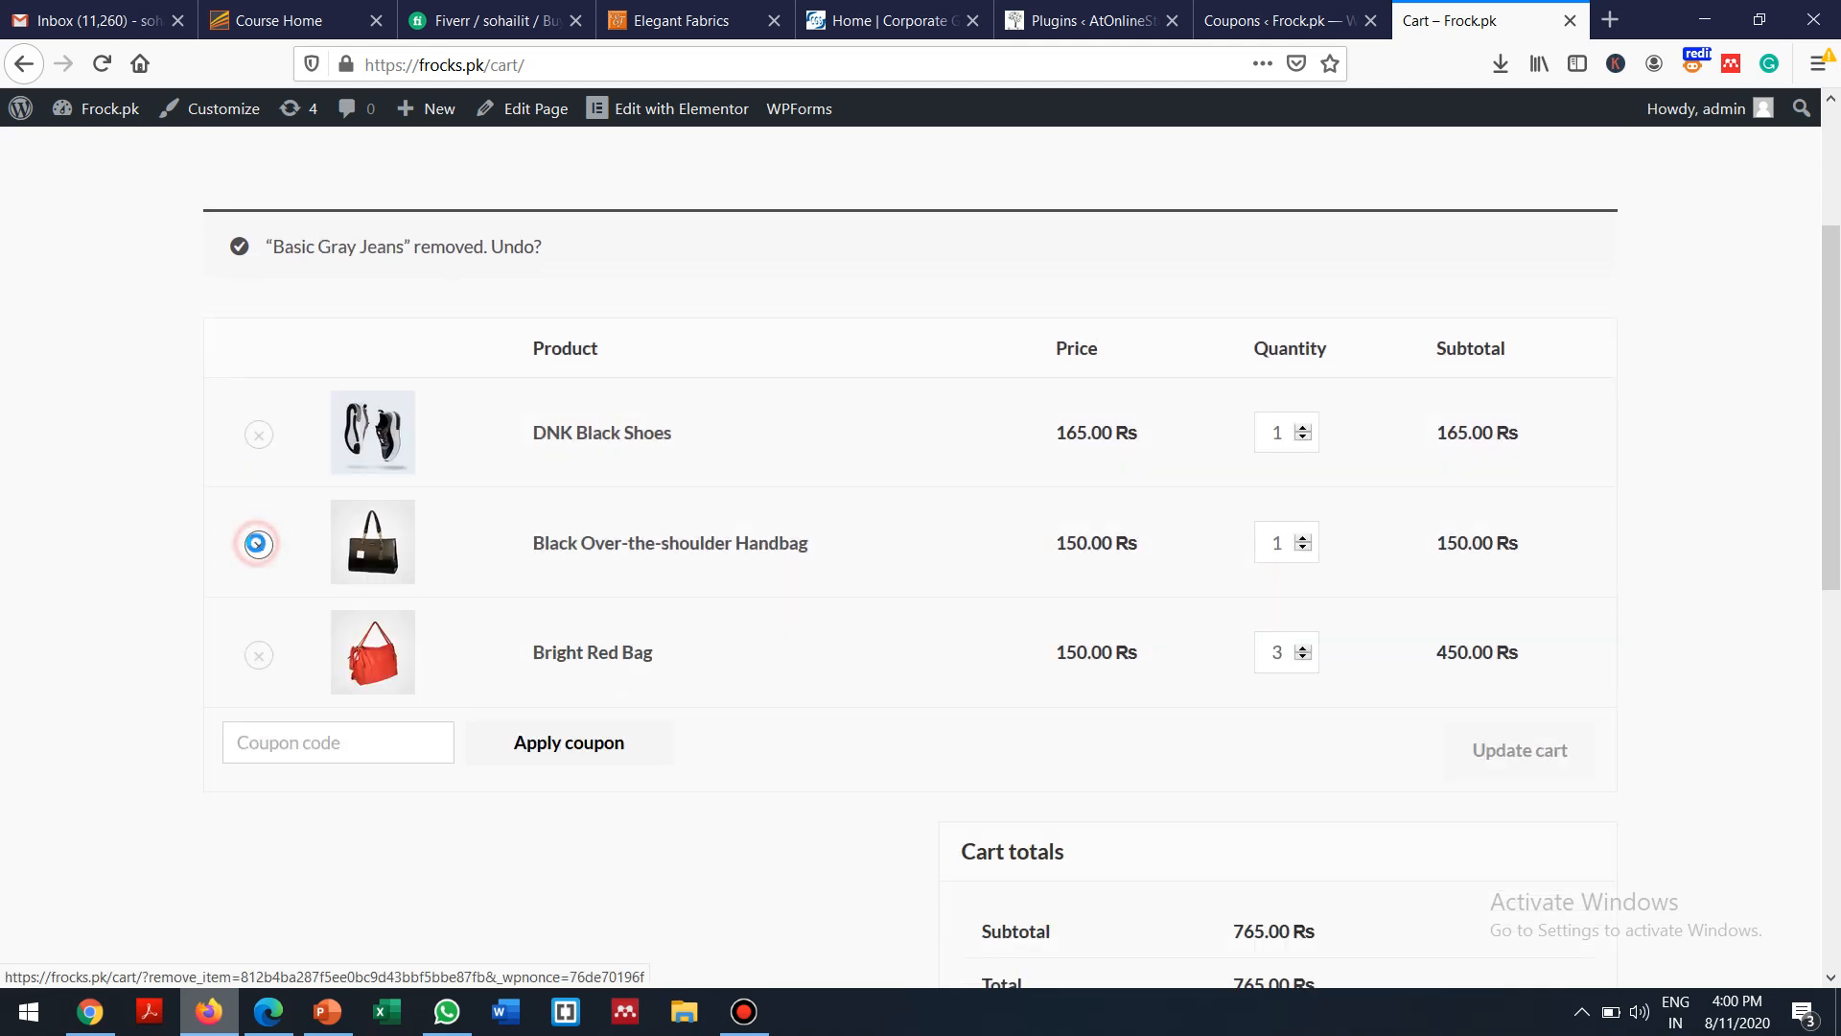
pyautogui.click(269, 432)
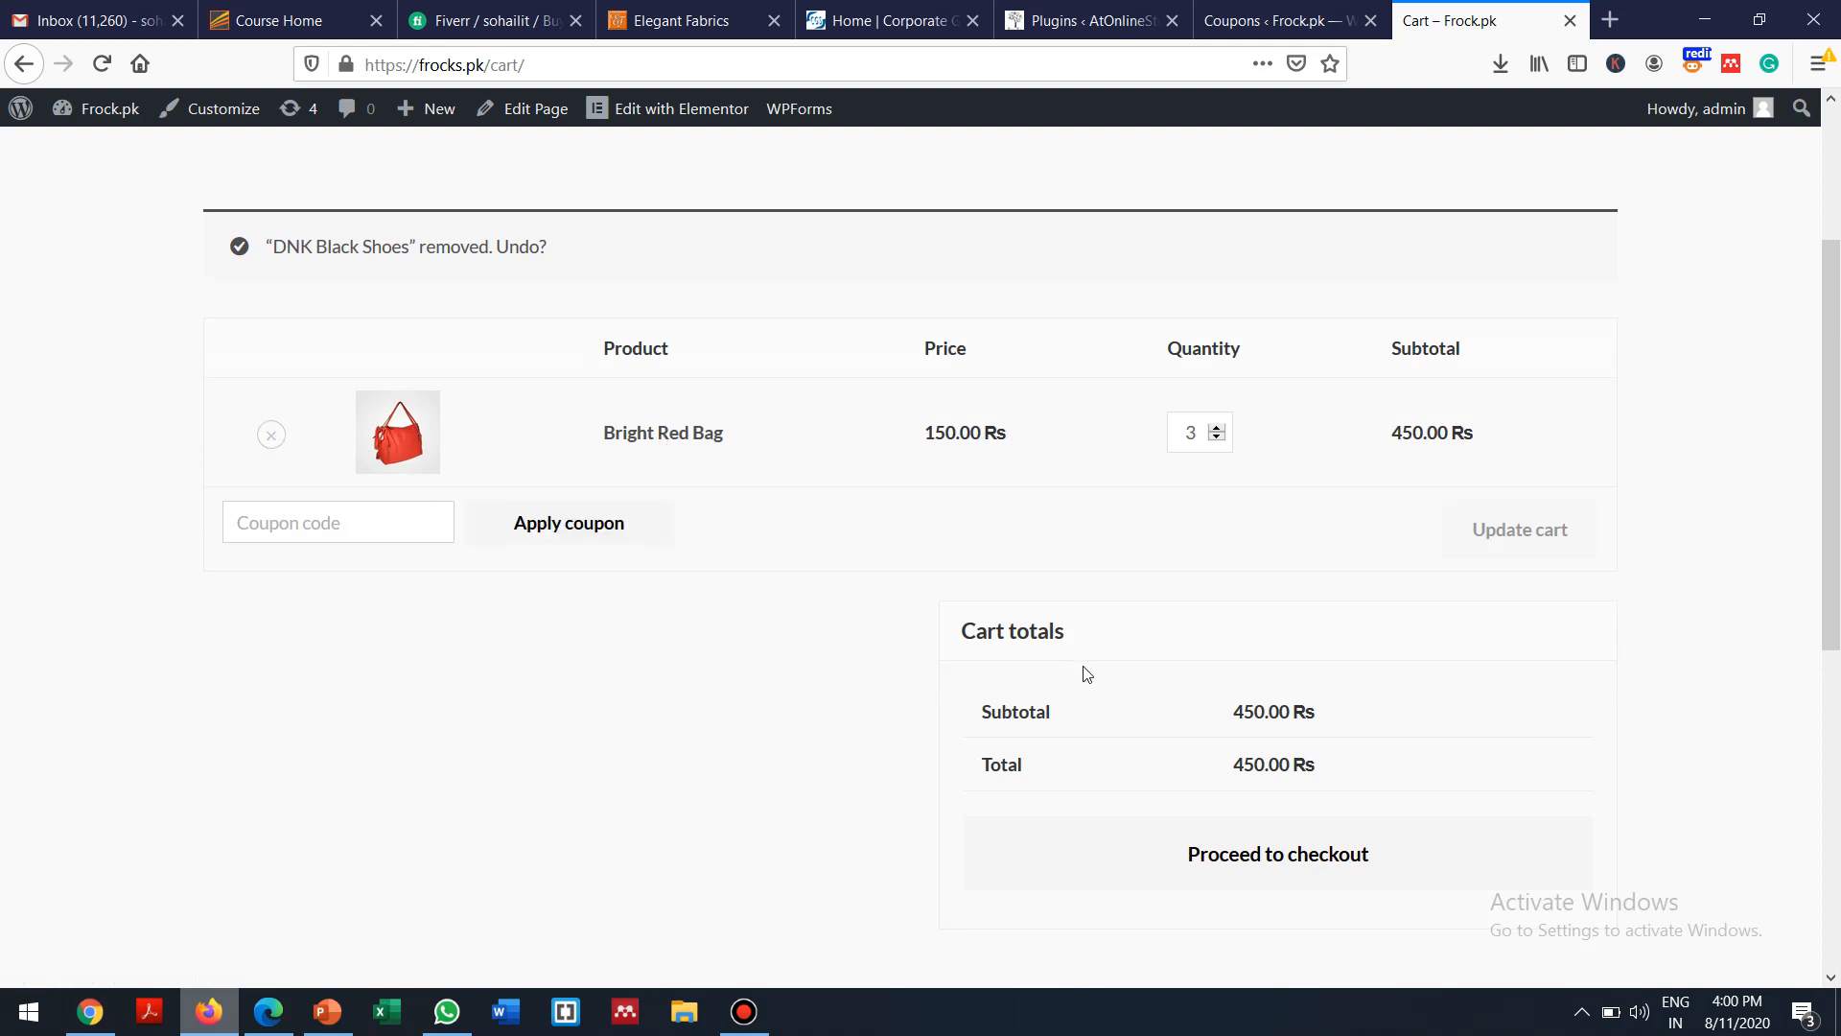
# Apply the coupon code EID100 to the cart and check the discount in the cart totals
pyautogui.click(353, 517)
pyautogui.write('El')
pyautogui.click(552, 528)
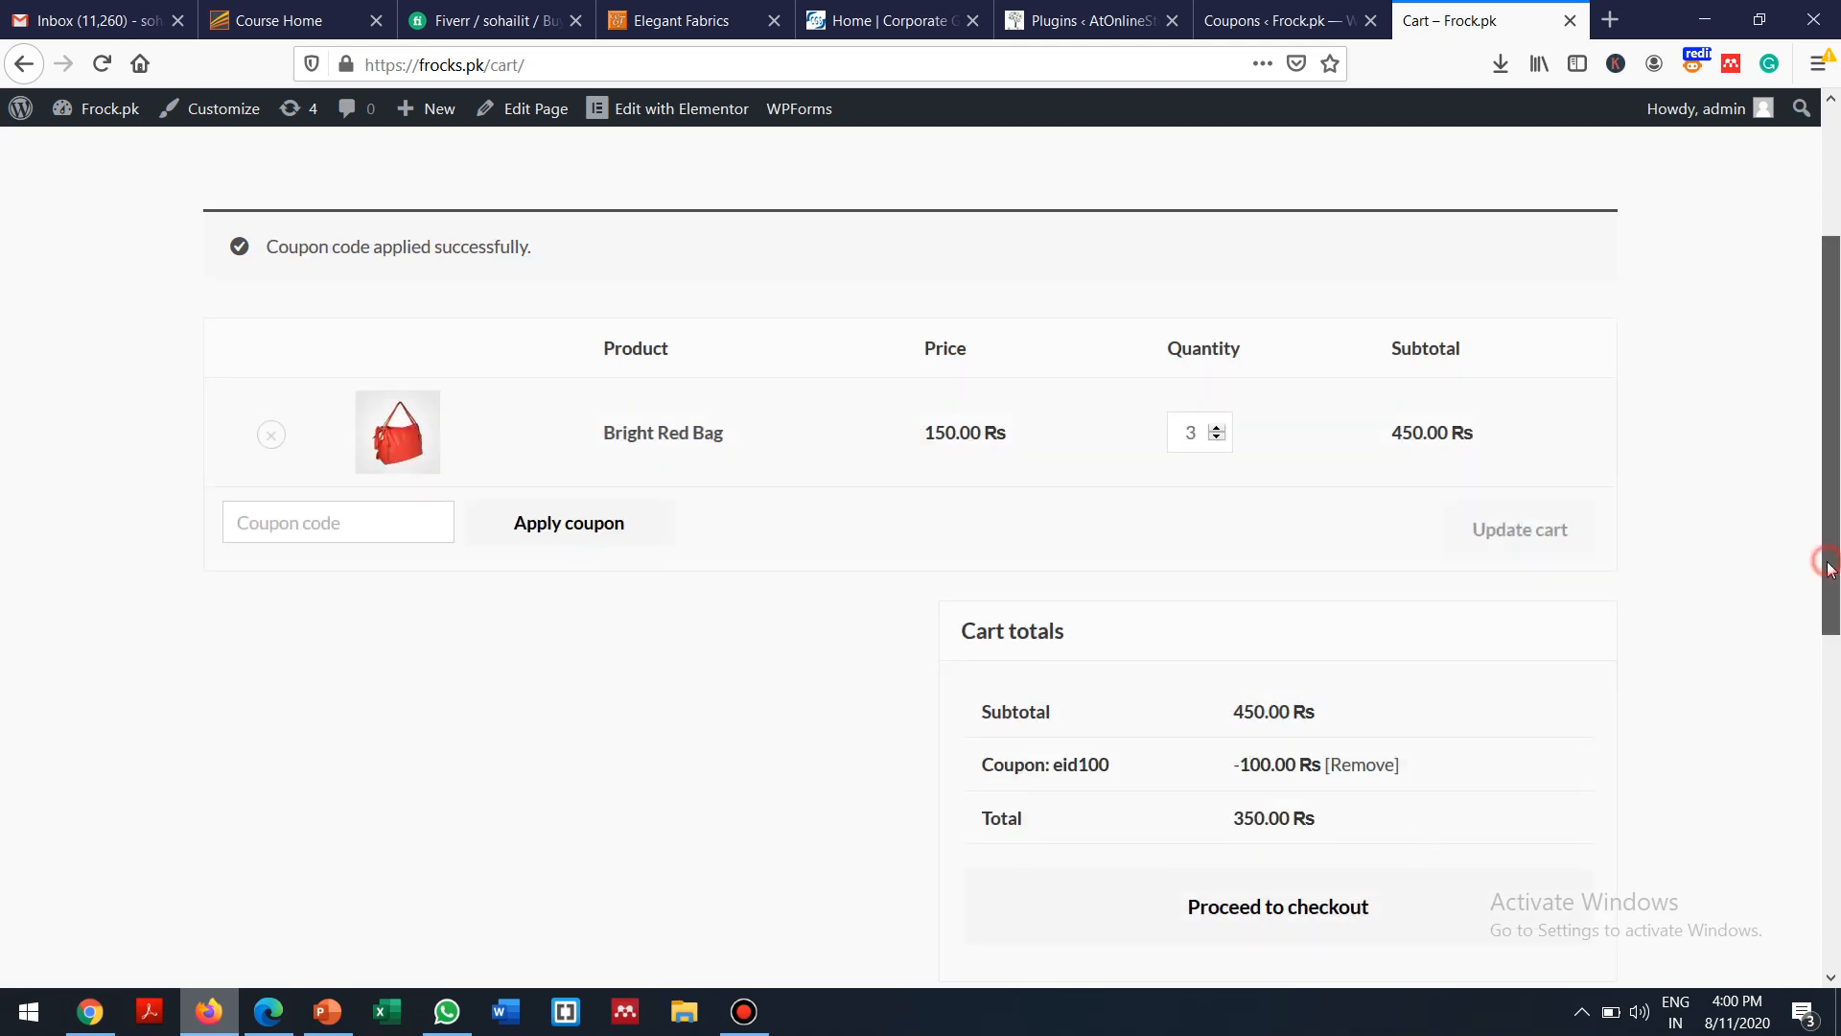
pyautogui.scroll(-2, 1831, 570)
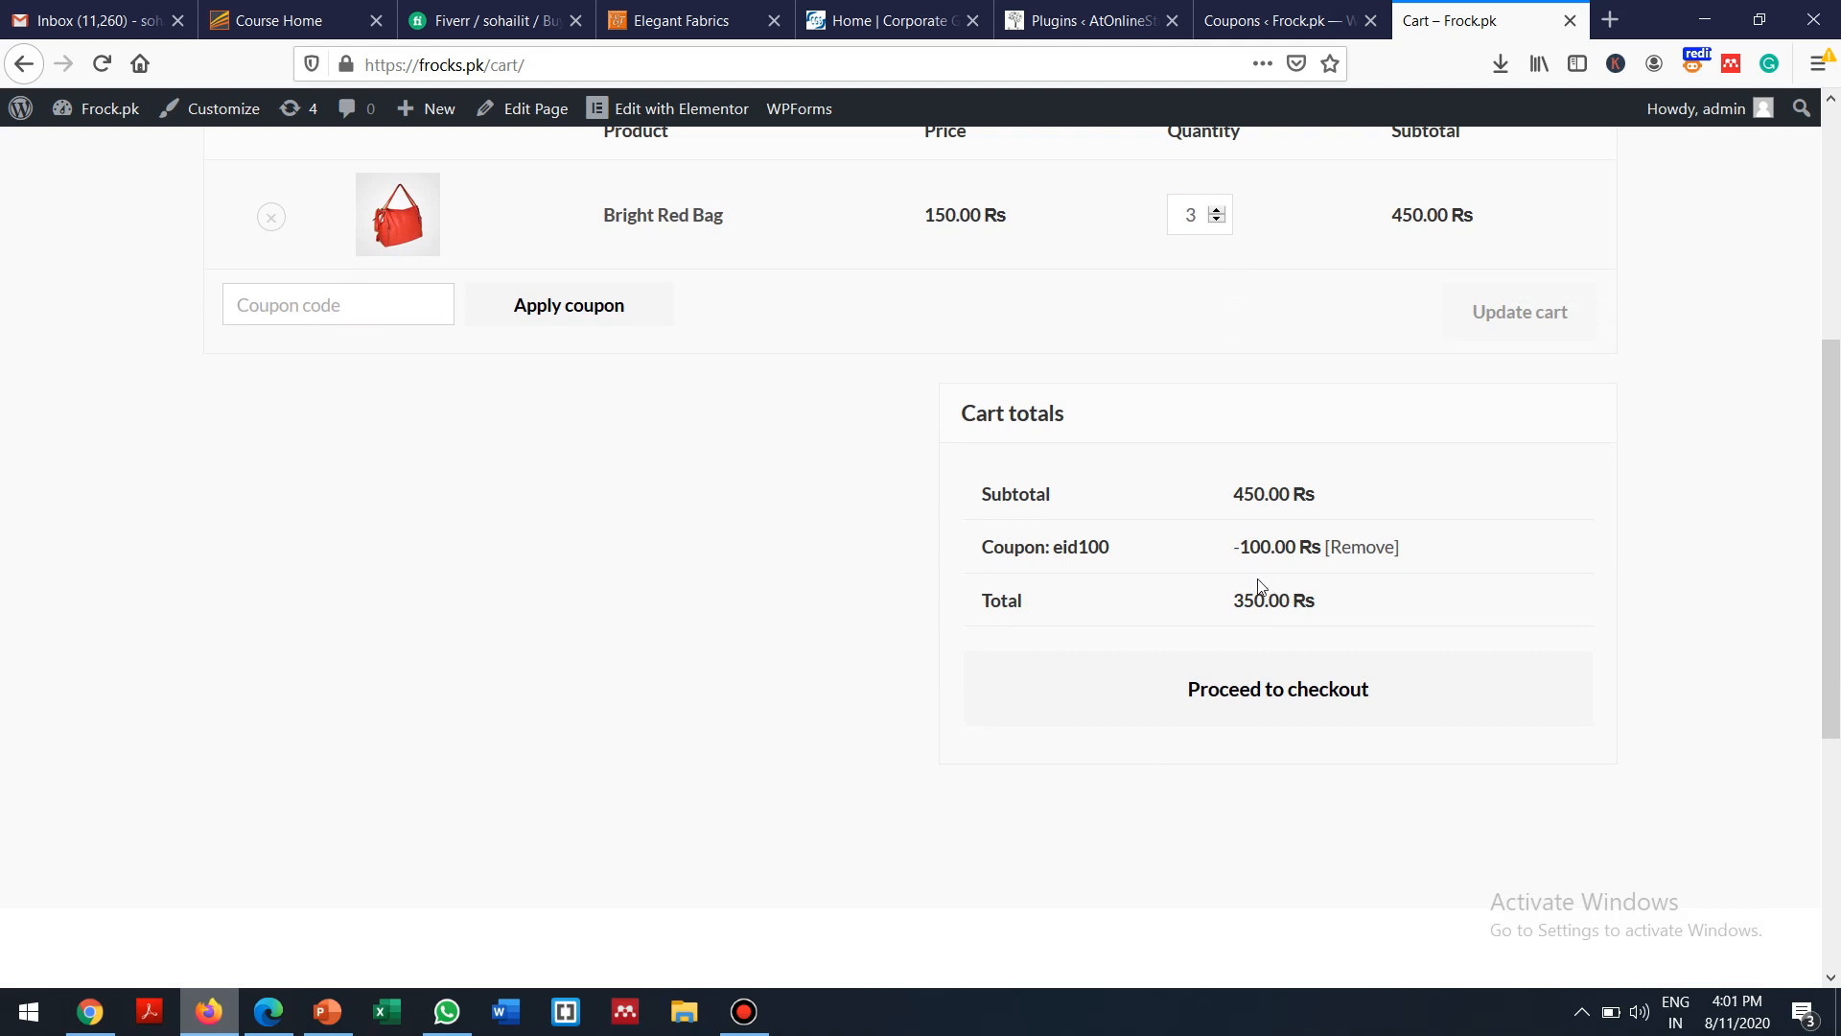
pyautogui.moveTo(1830, 513); pyautogui.dragTo(1761, 237)
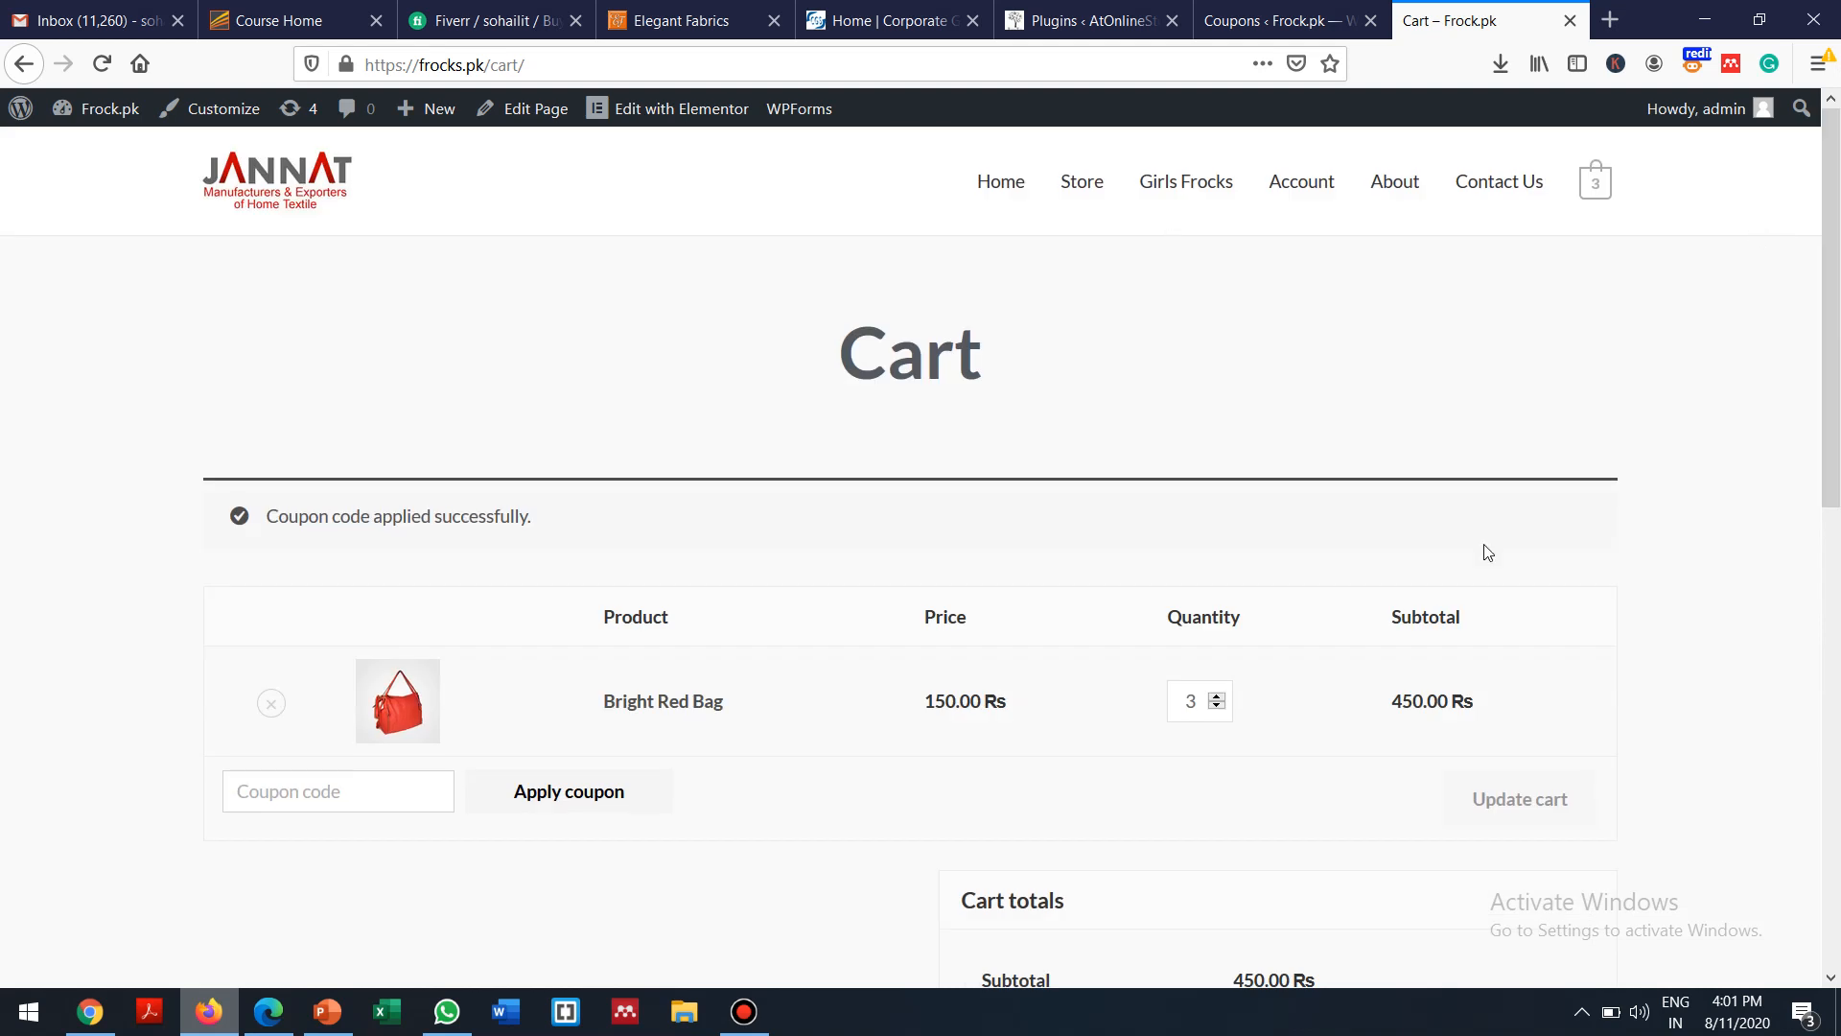
# Remove the applied coupon and the Bright Red Bag from the cart
pyautogui.moveTo(1831, 345); pyautogui.dragTo(1835, 595)
pyautogui.click(1369, 507)
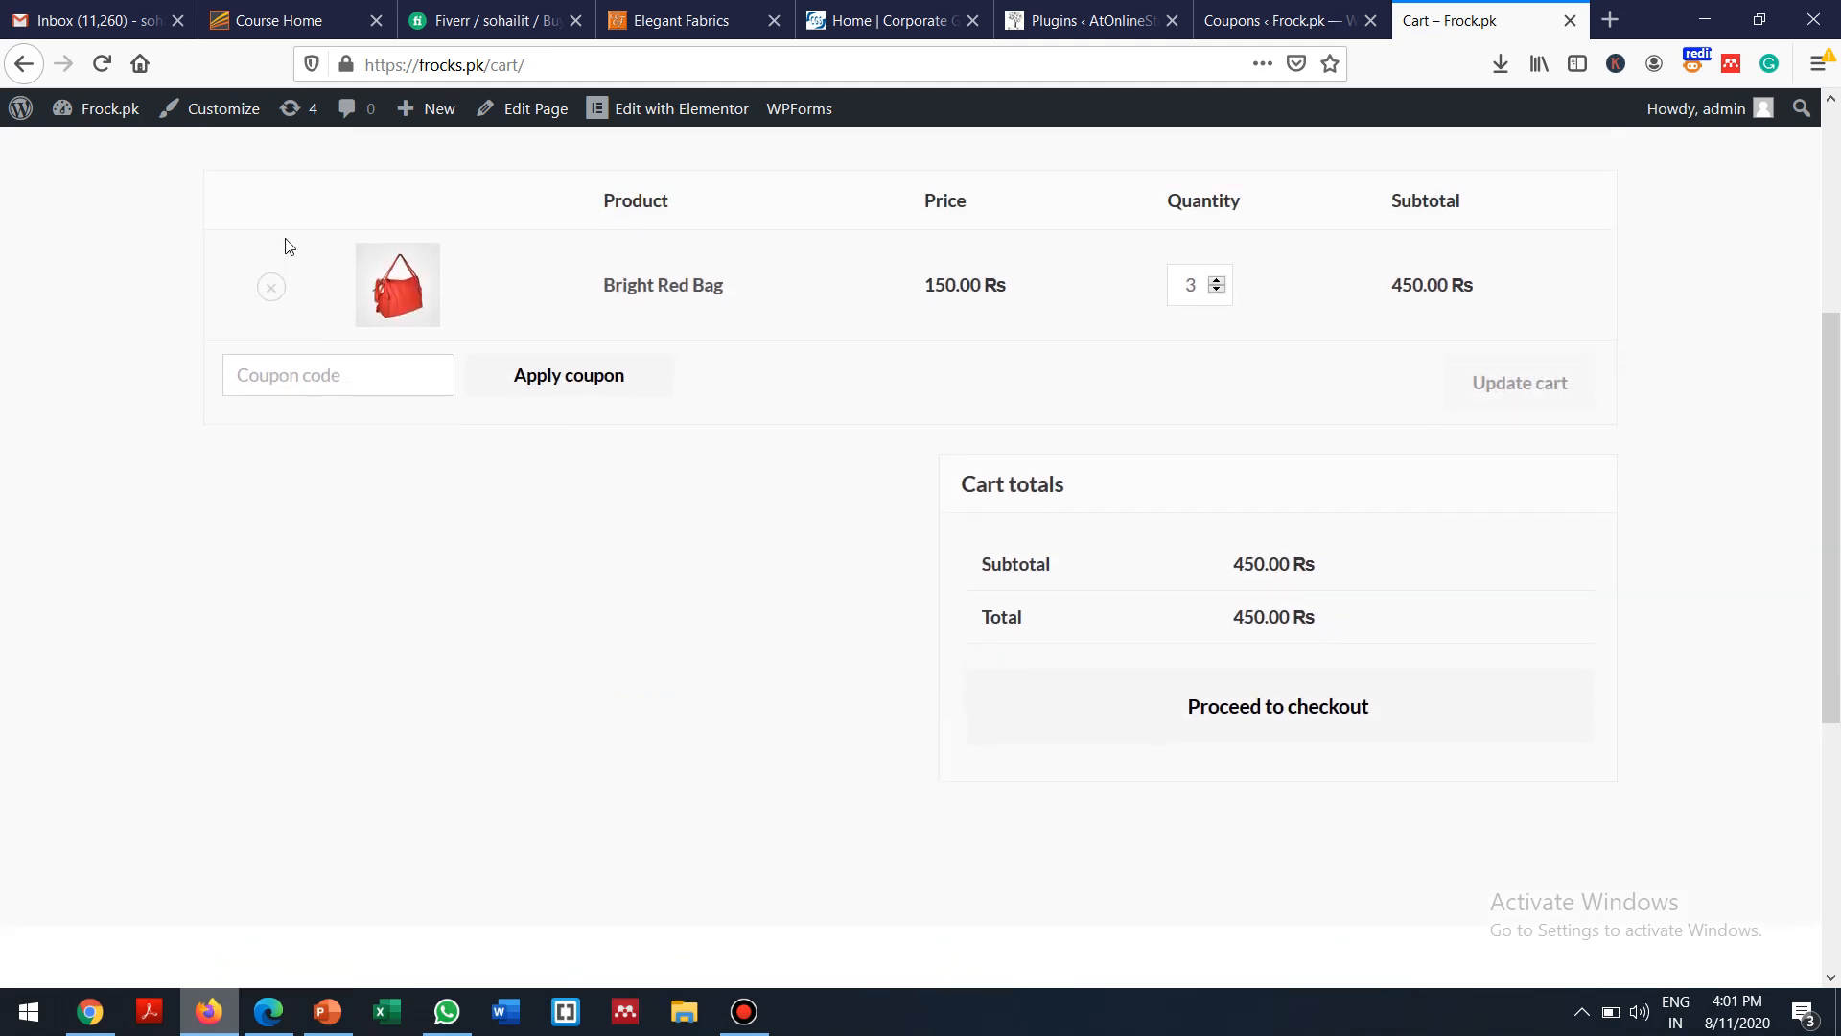
pyautogui.click(272, 432)
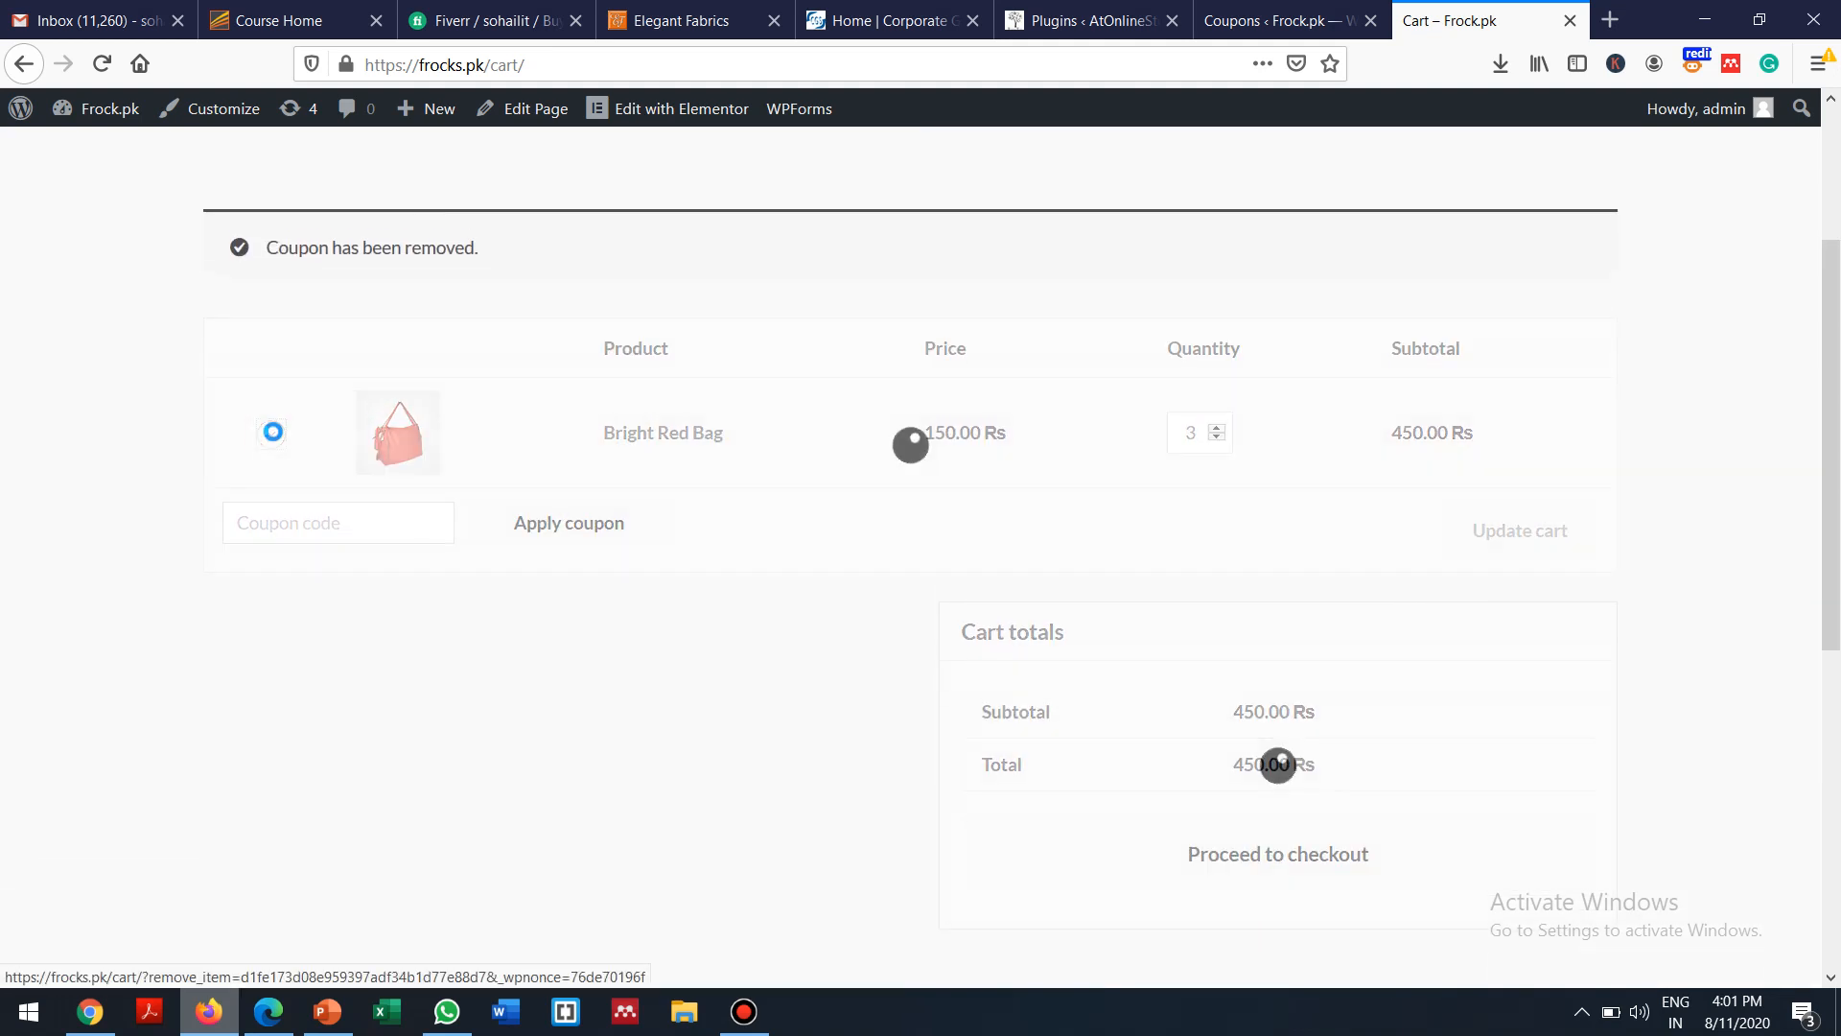
pyautogui.click(1251, 7)
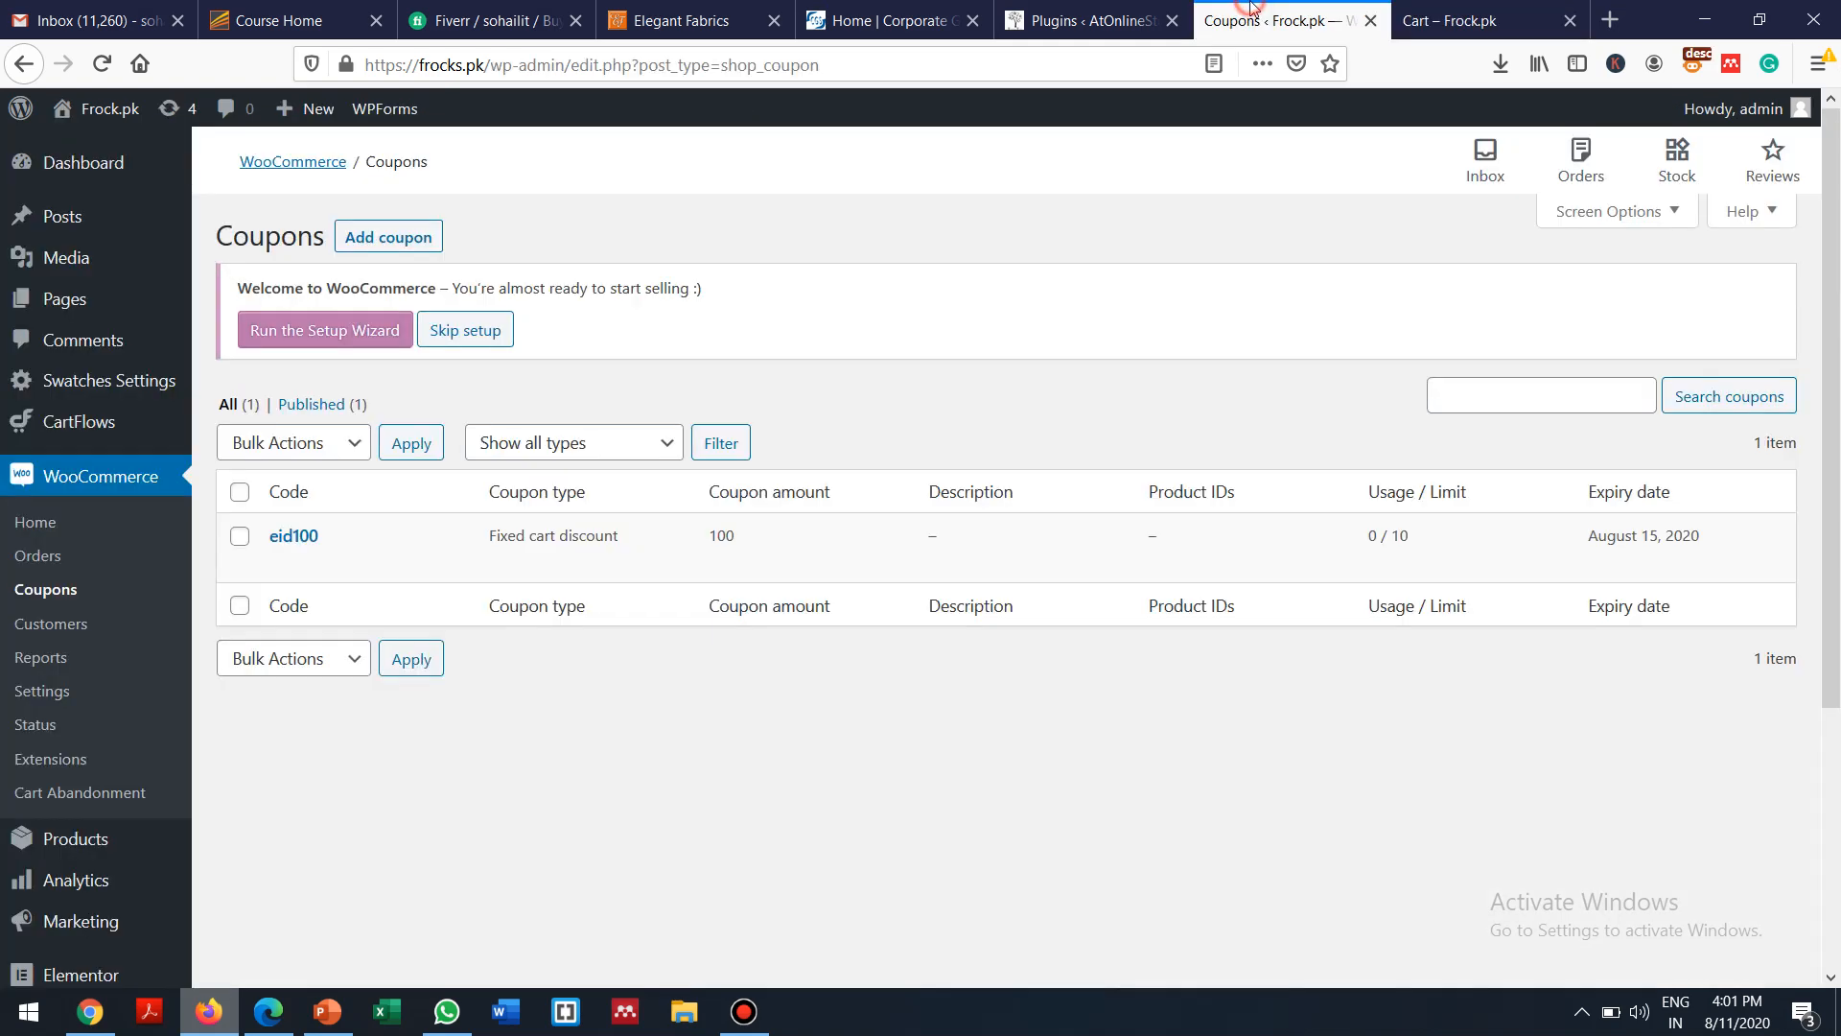
pyautogui.click(1439, 14)
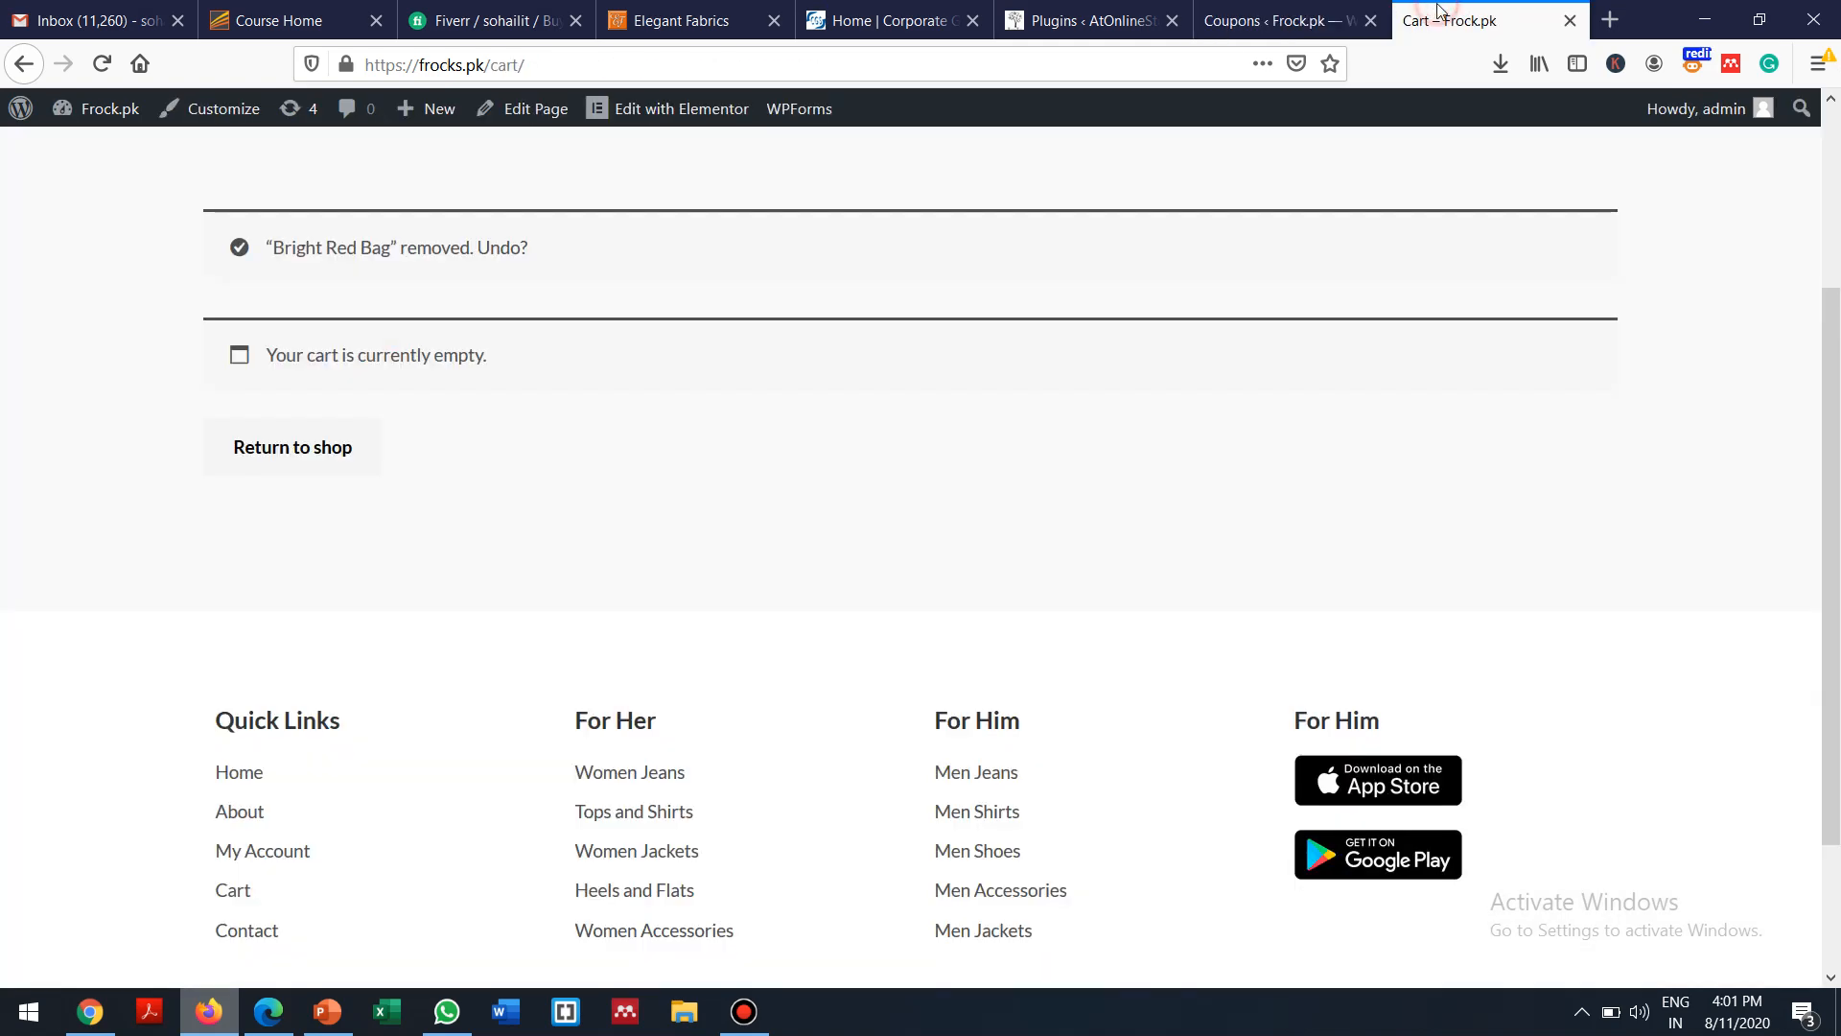
# Go to the Girls Frocks category page and search the store's products for "green"
pyautogui.moveTo(1830, 374); pyautogui.dragTo(1785, 84)
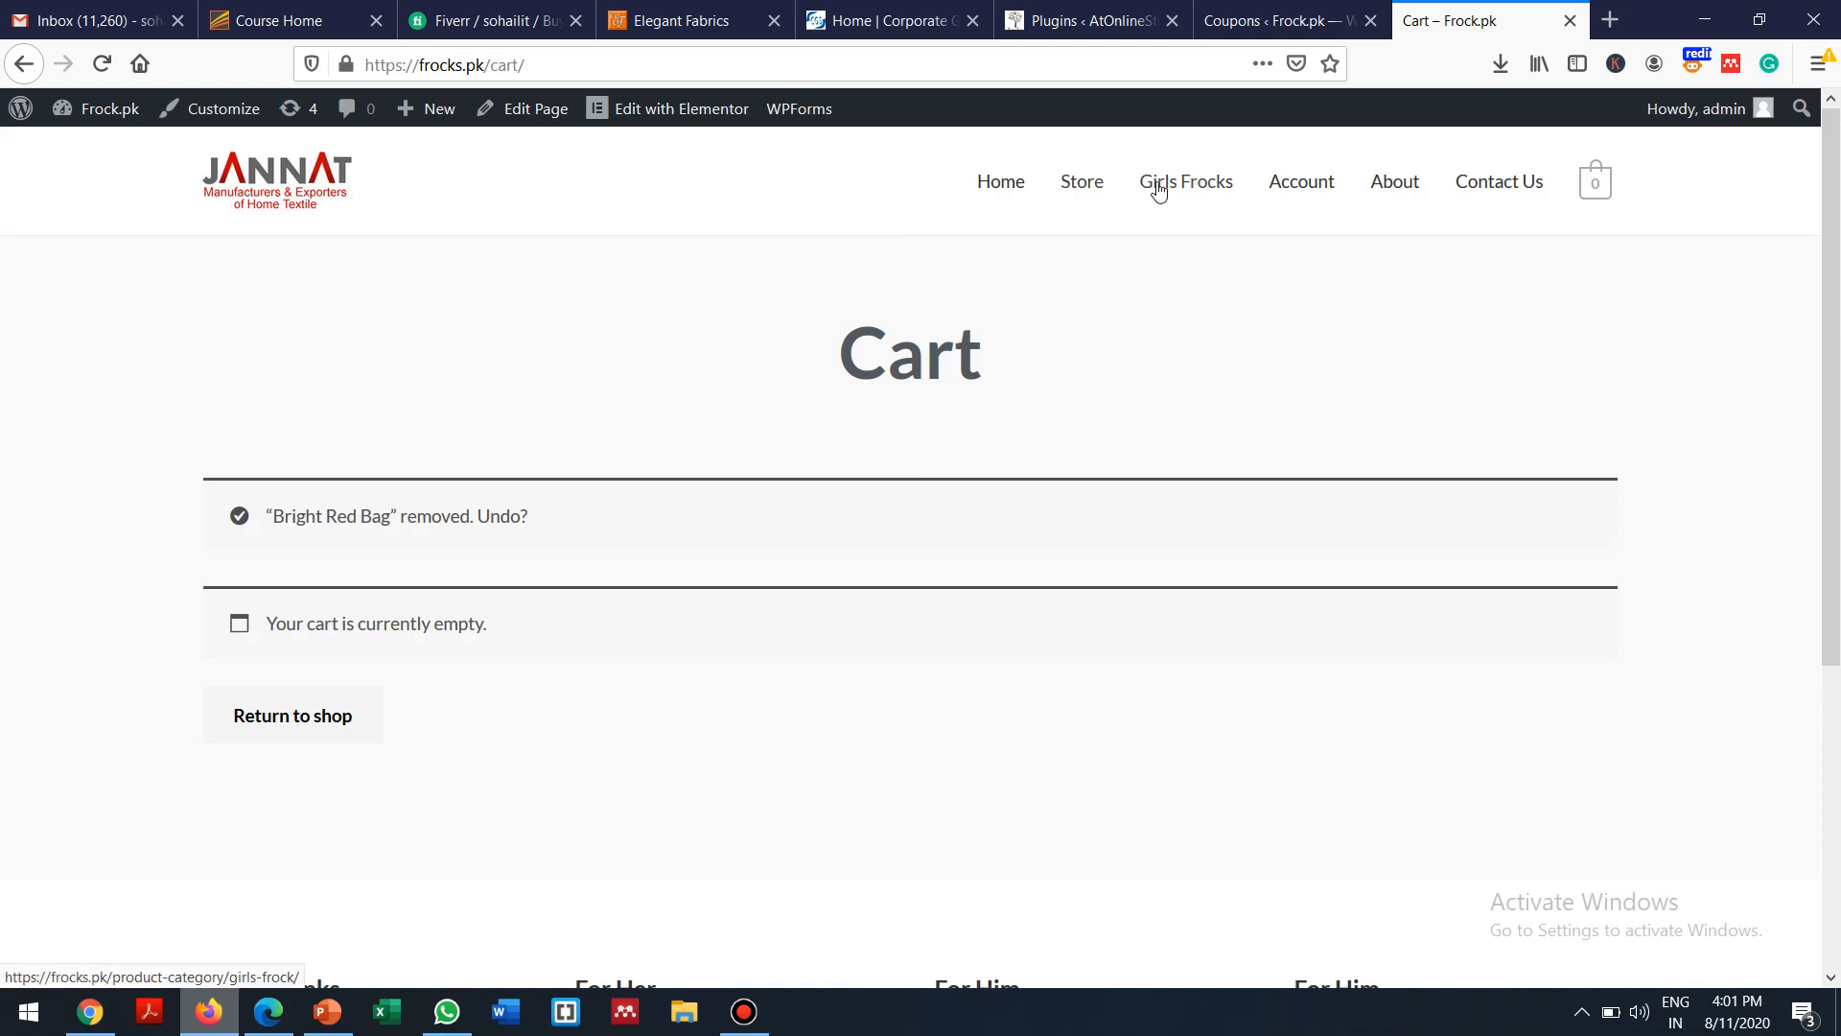
pyautogui.click(1197, 185)
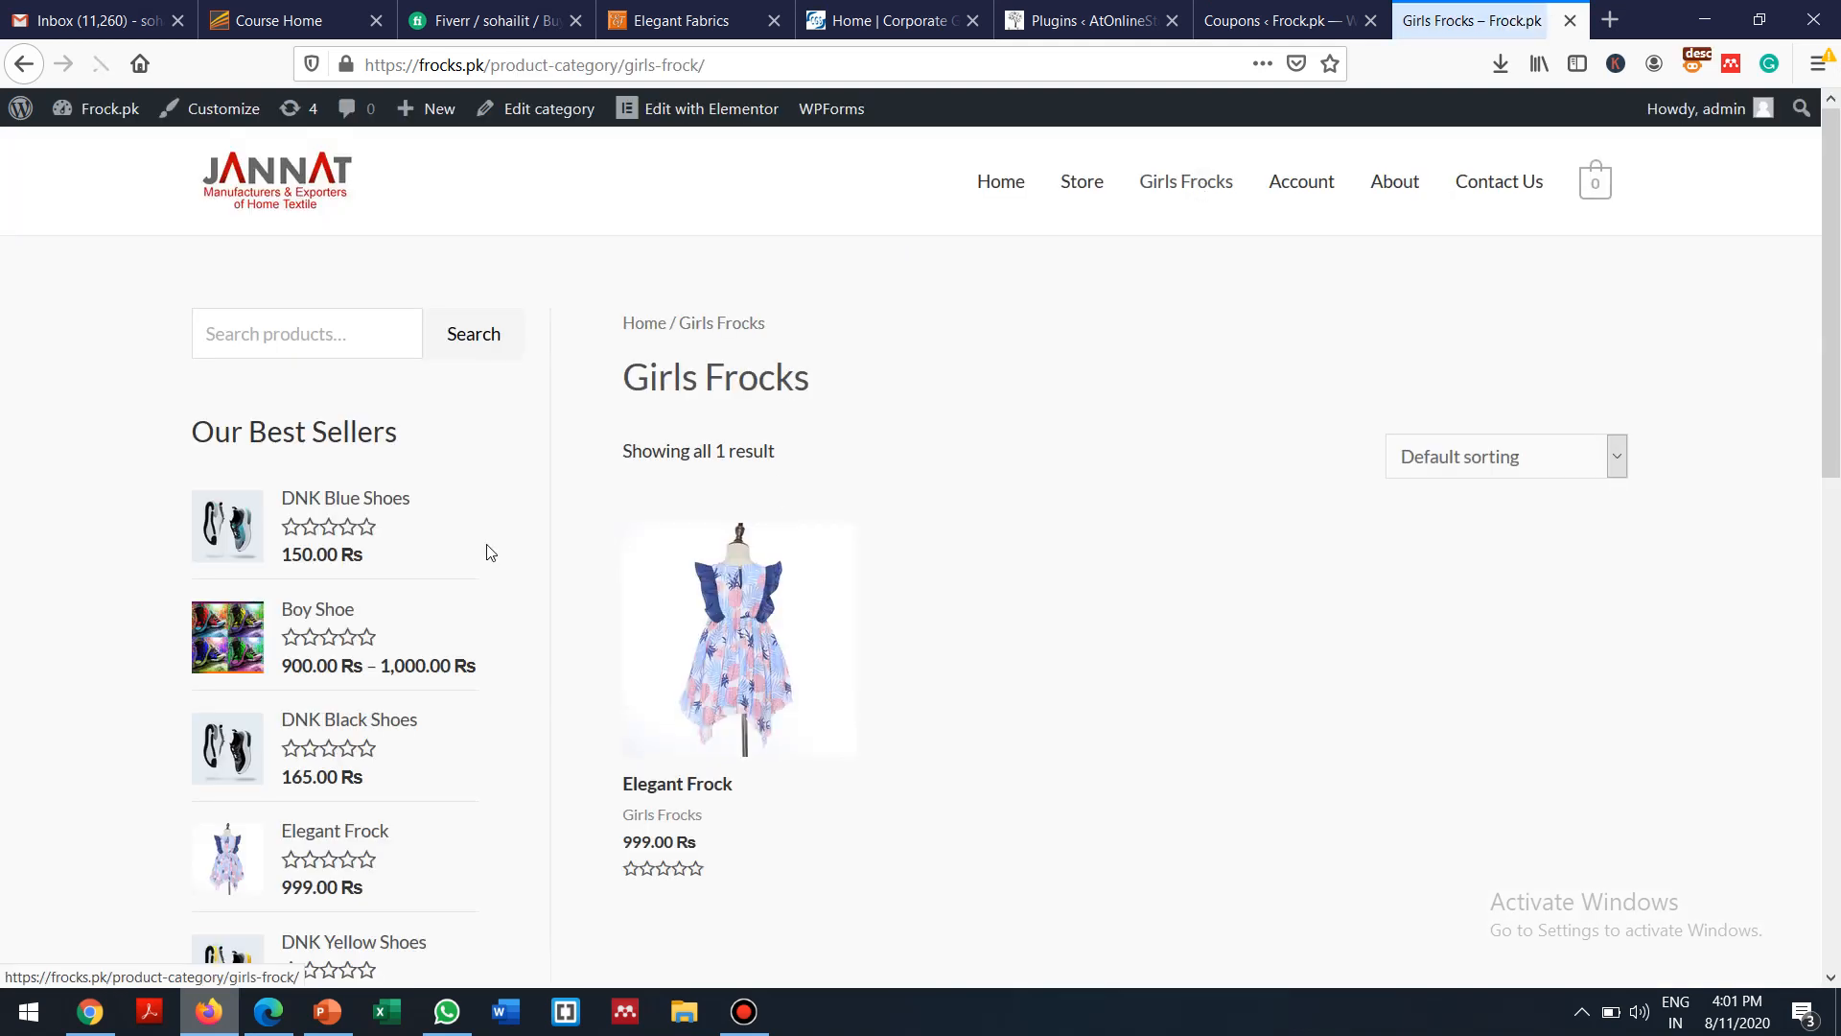
pyautogui.click(262, 333)
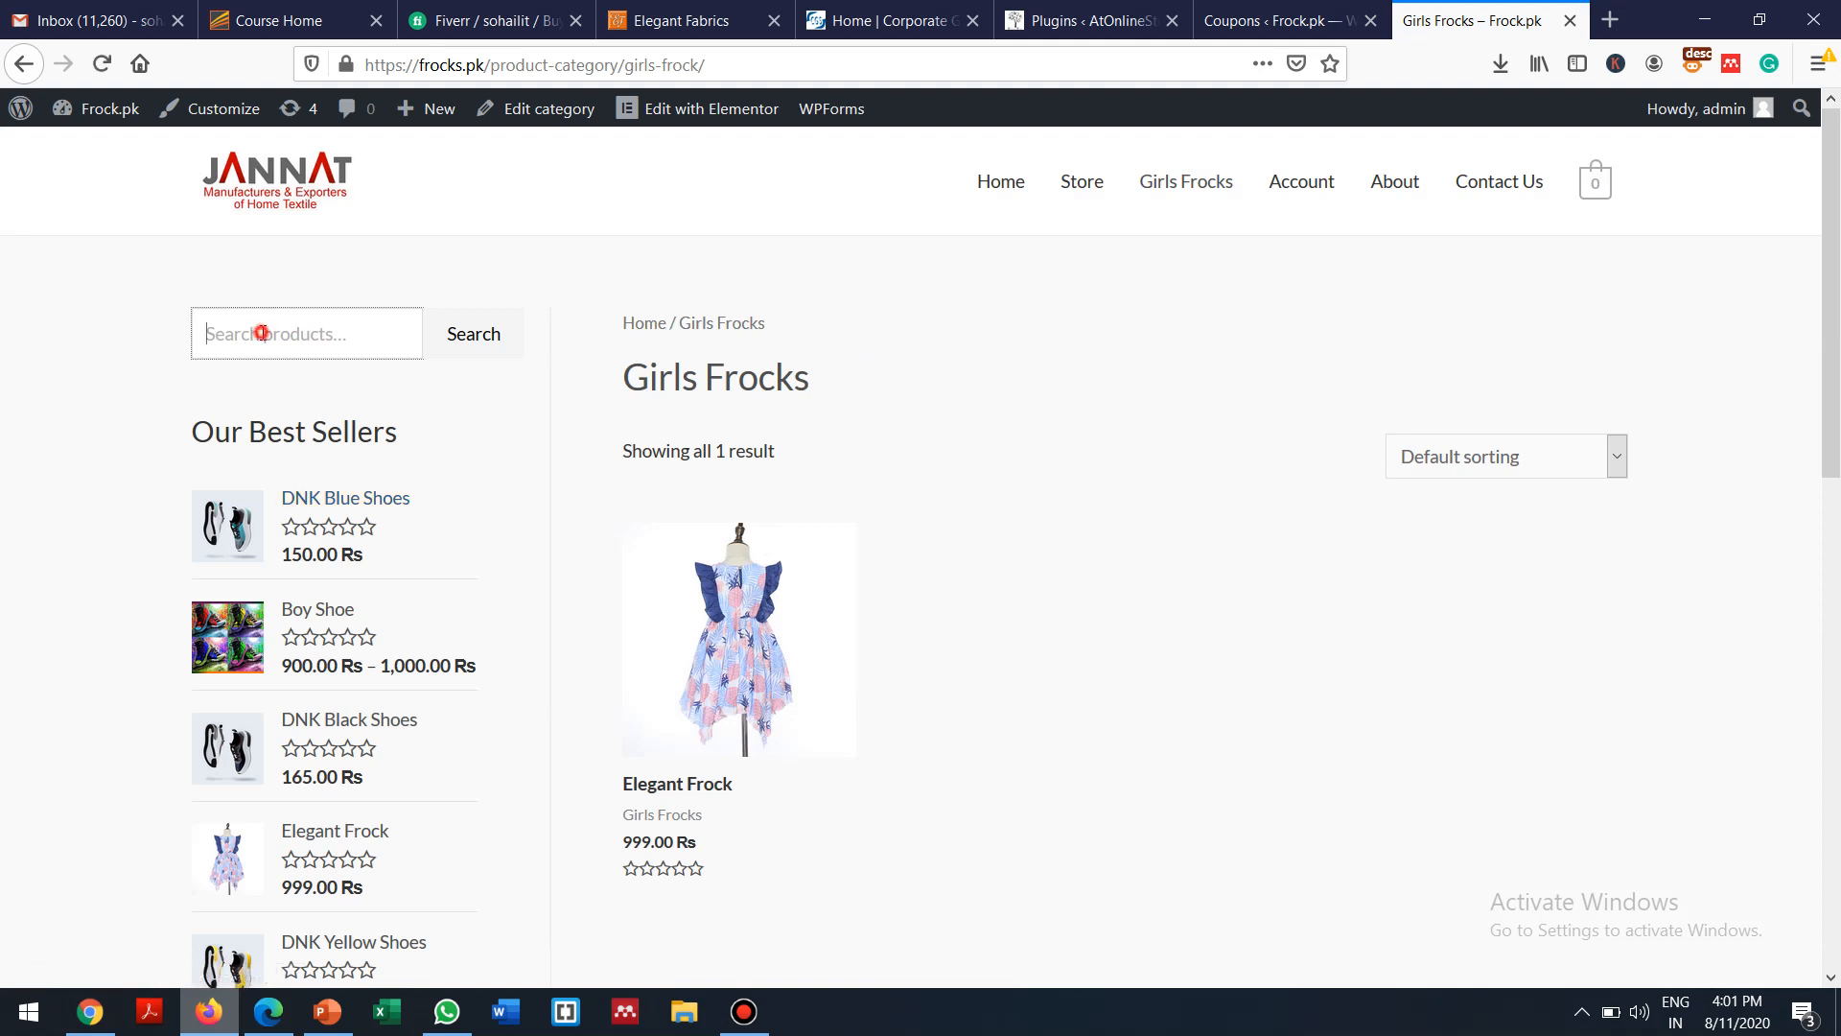
pyautogui.write('green')
pyautogui.press('Return')
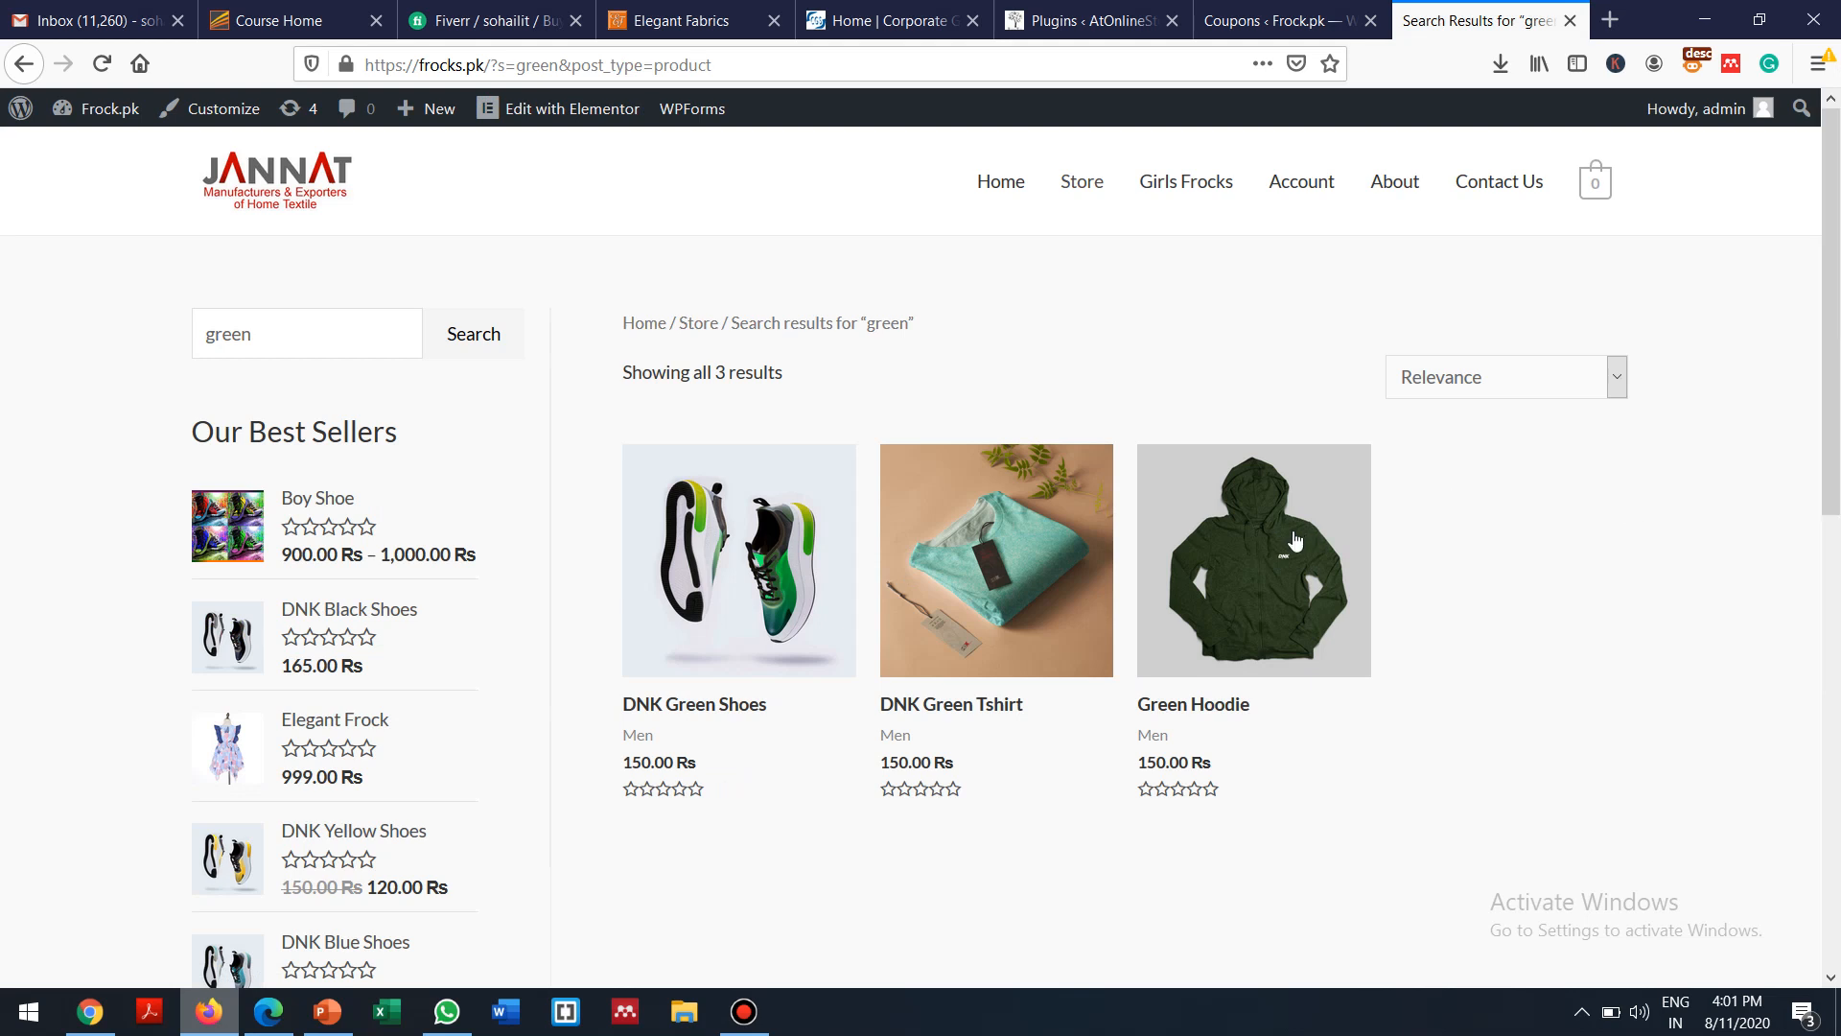
# Open the Green Hoodie product and add 3 of them to the cart
pyautogui.click(1239, 559)
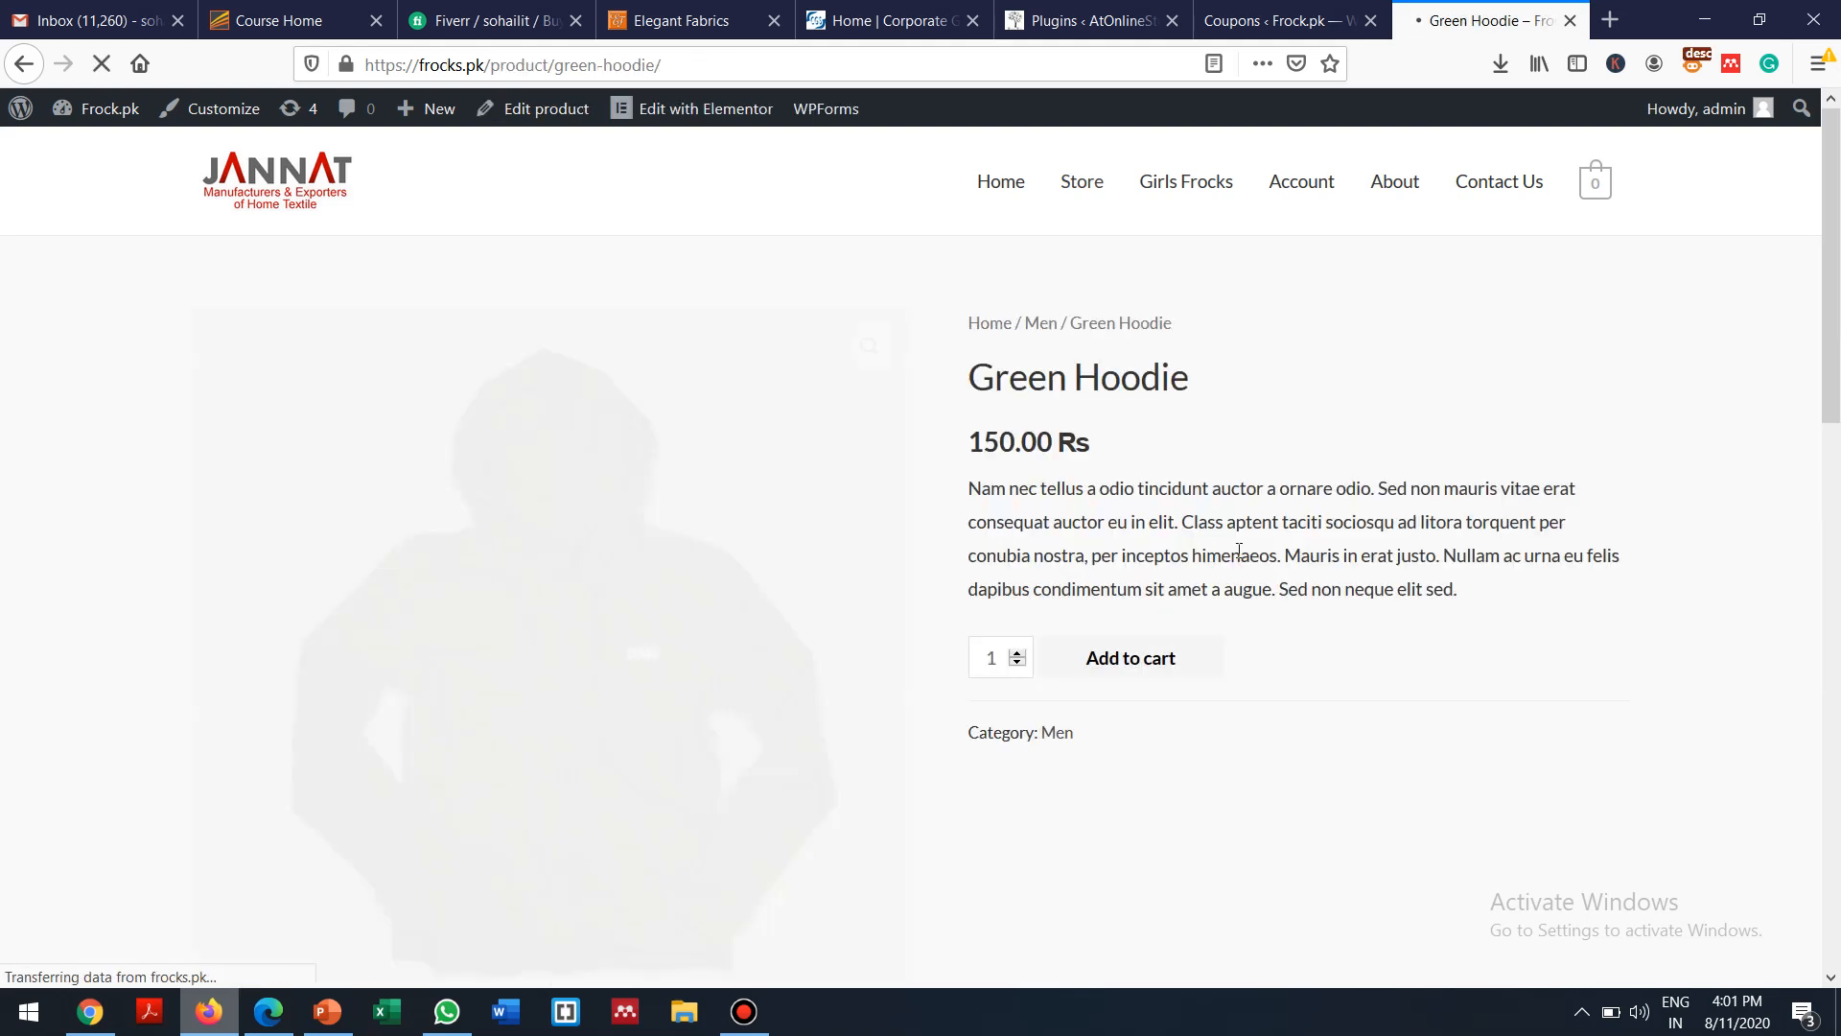
pyautogui.click(1018, 652)
pyautogui.click(1017, 652)
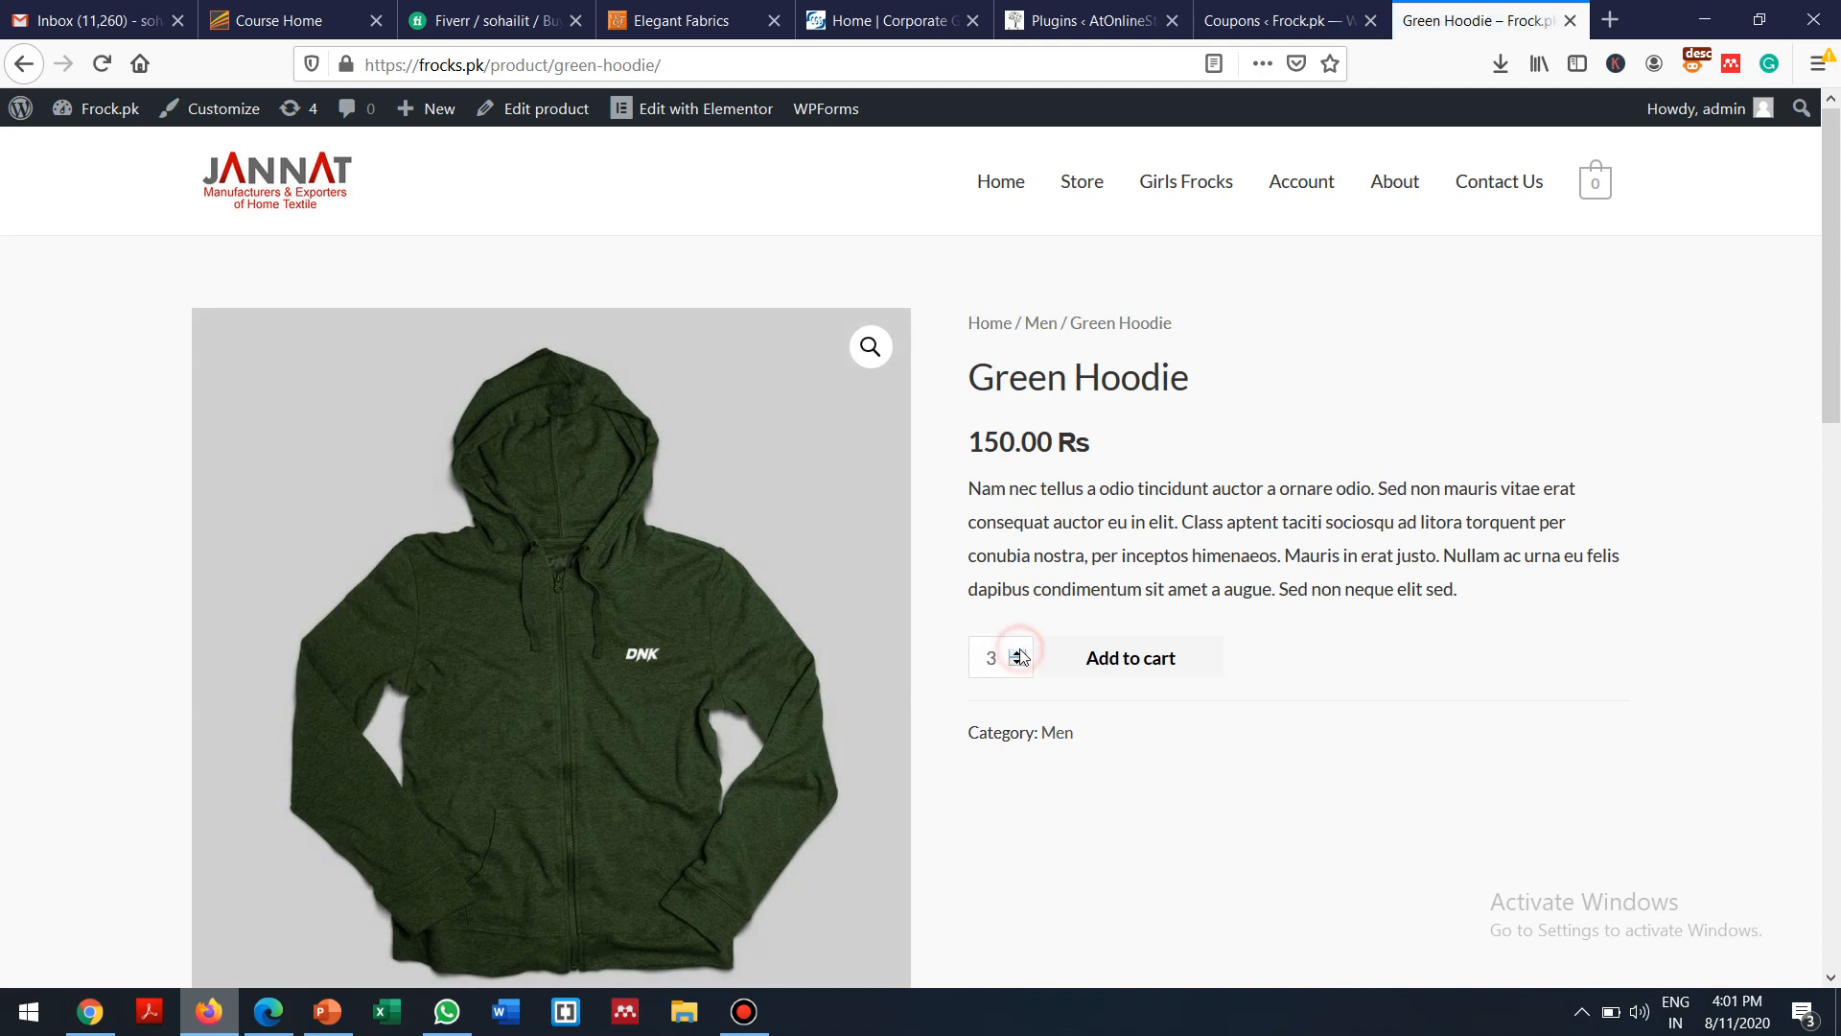
pyautogui.click(1124, 673)
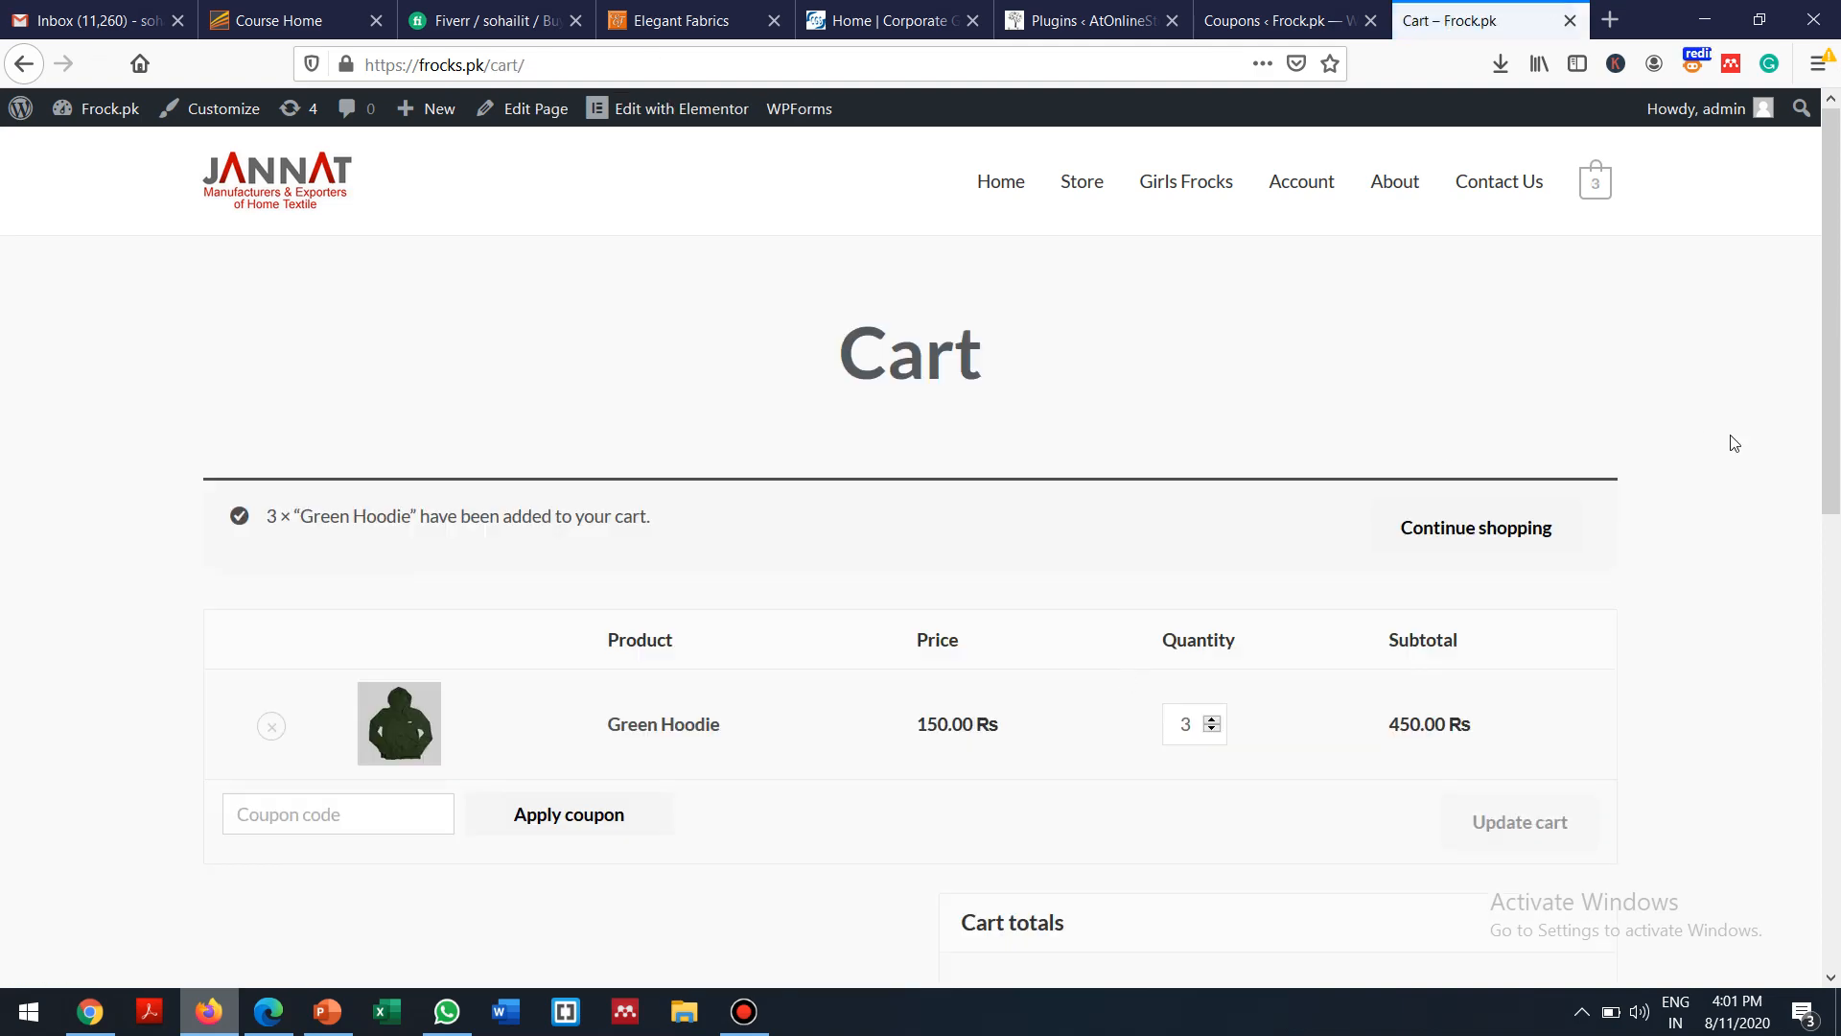
# Apply the coupon code EID100 to the cart holding three Green Hoodies
pyautogui.moveTo(1838, 353); pyautogui.dragTo(1839, 497)
pyautogui.click(356, 458)
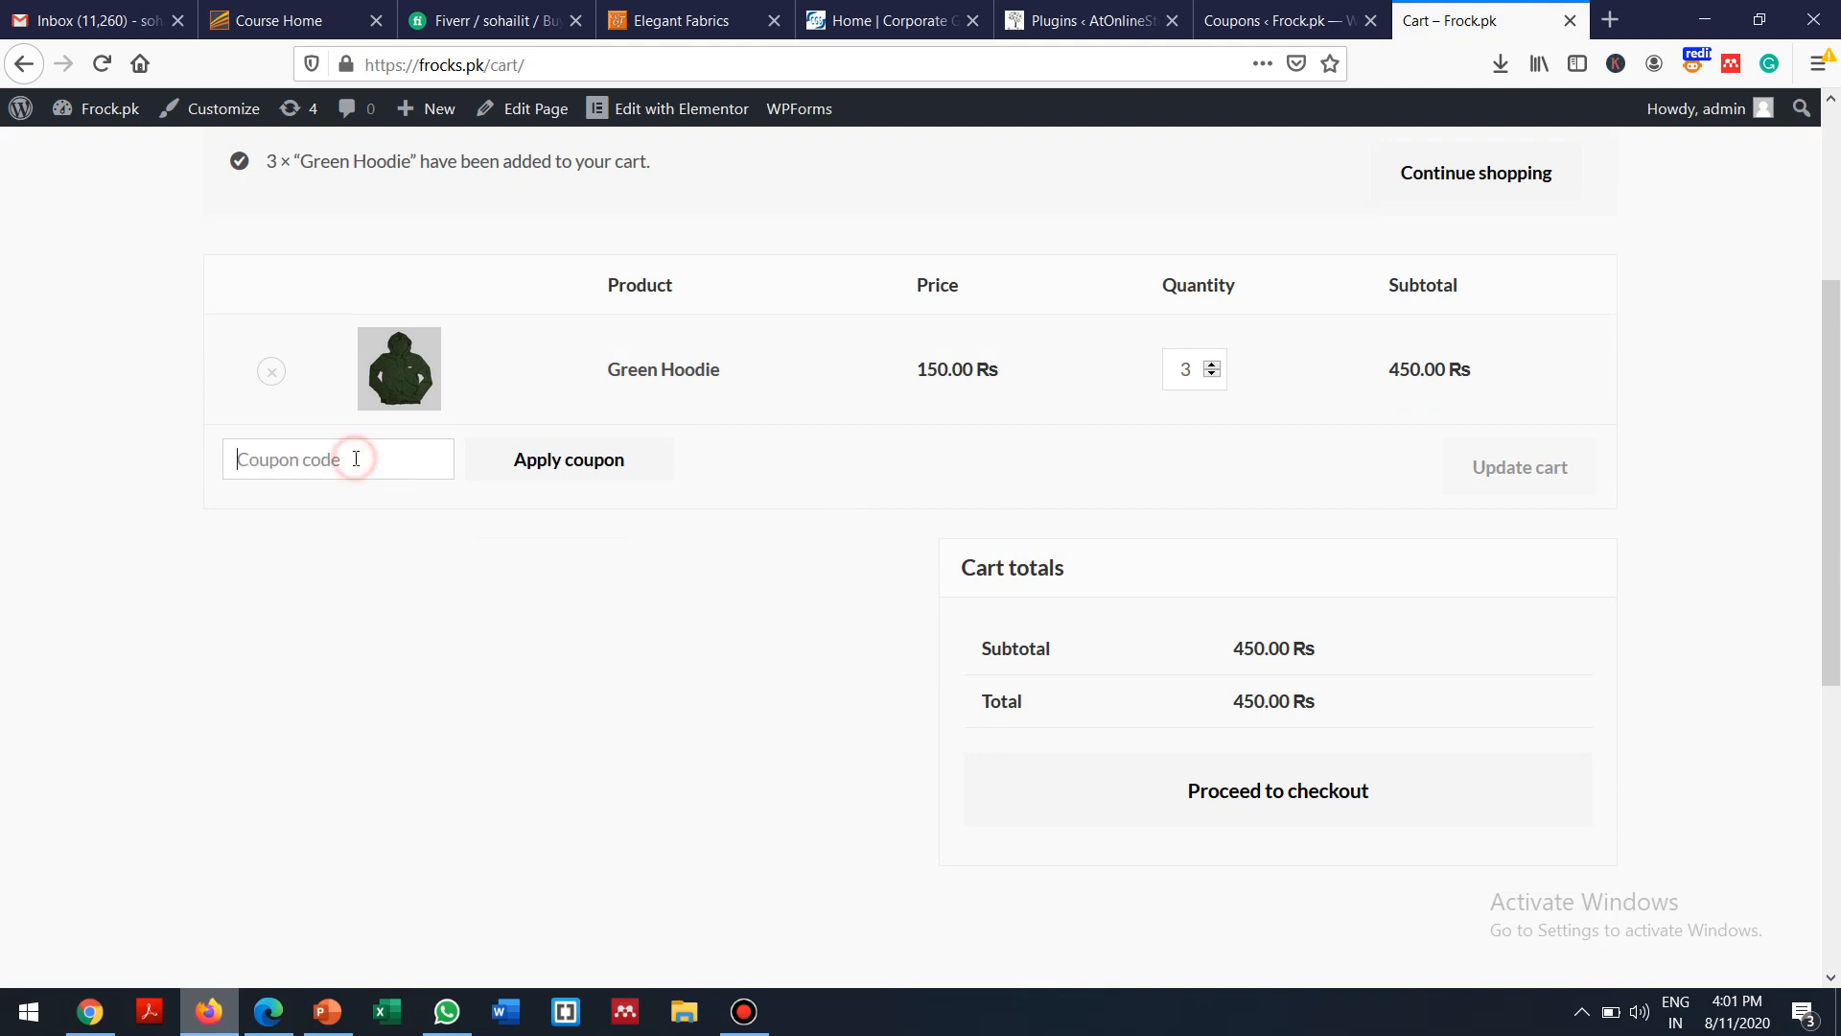
pyautogui.write('EI')
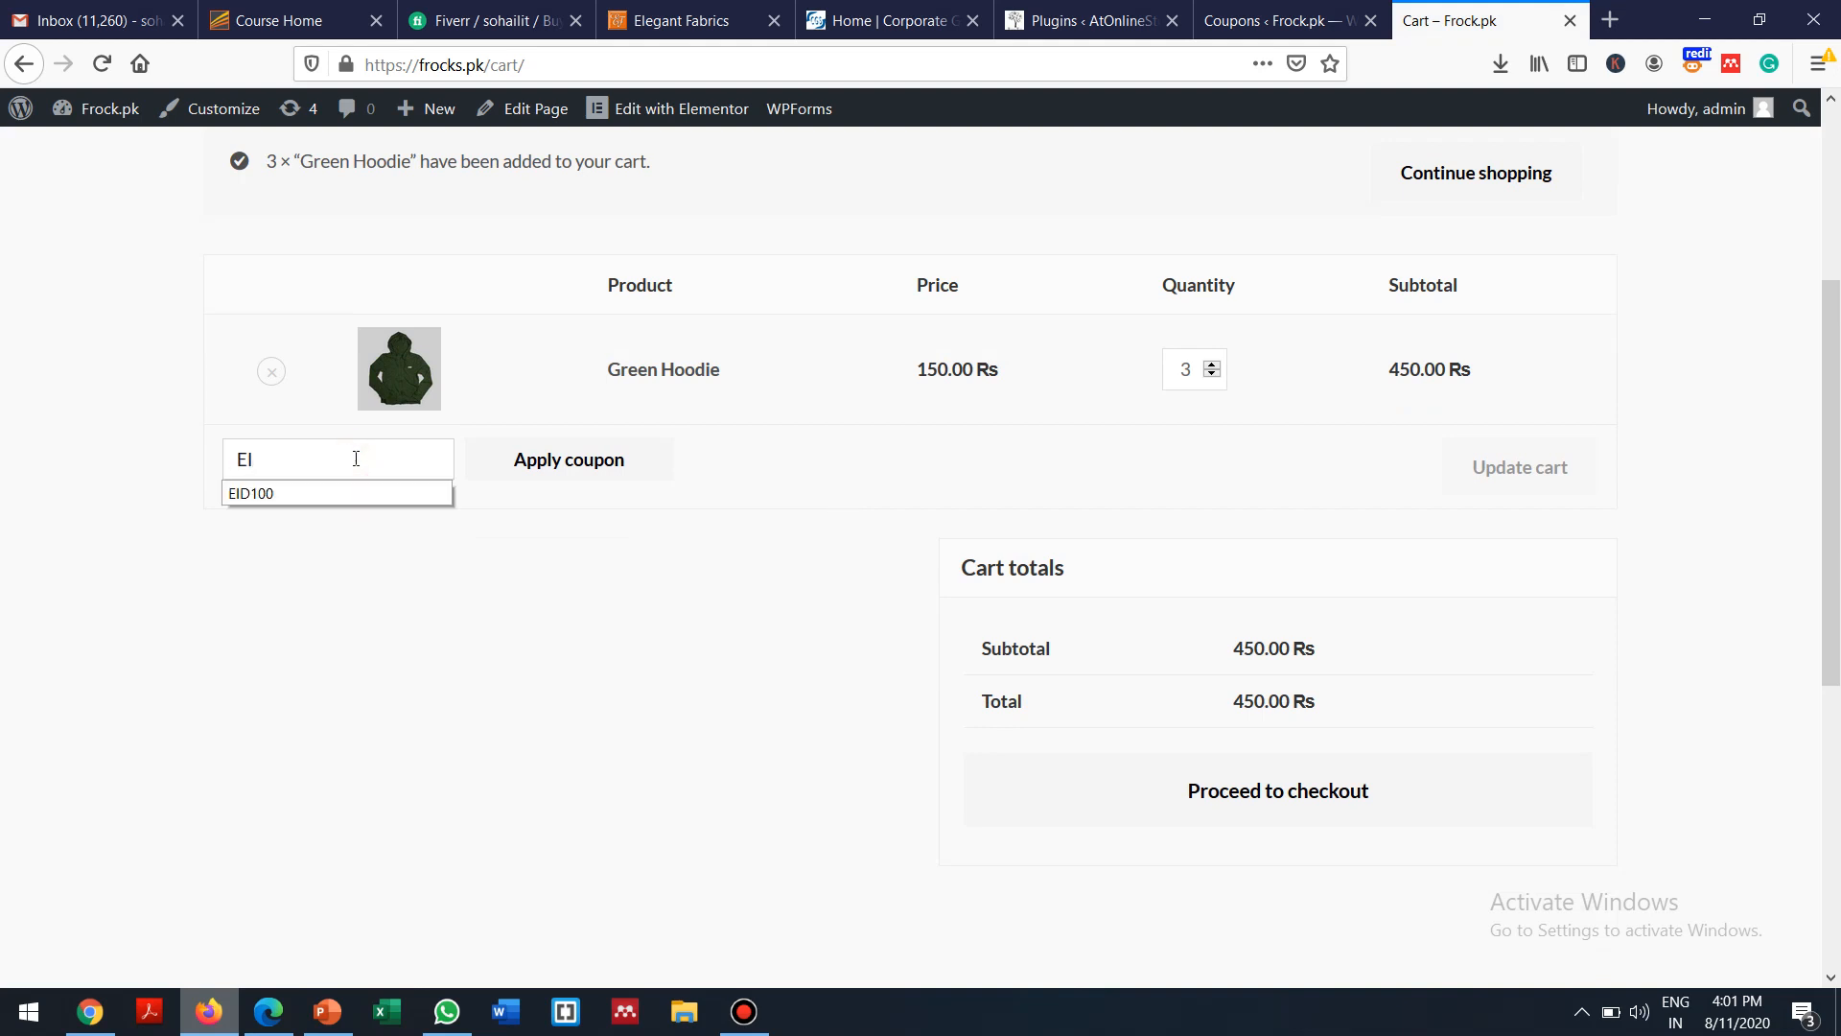
pyautogui.press('alt')
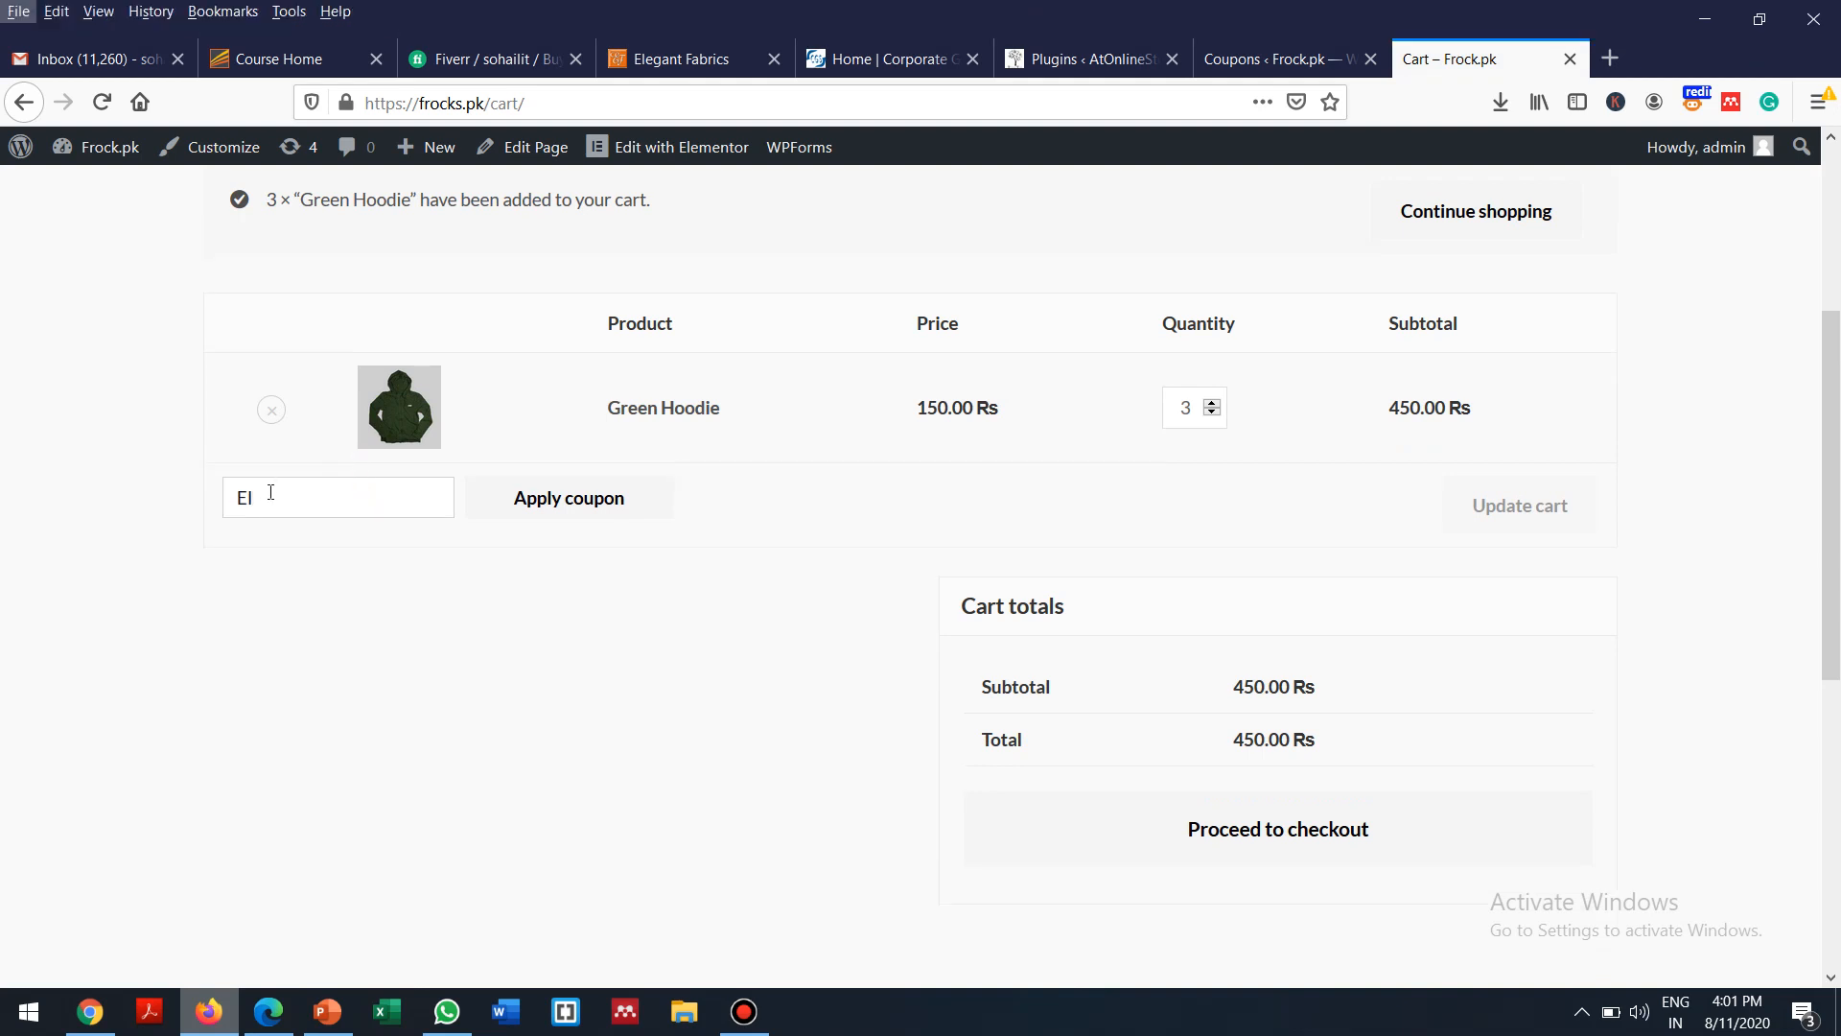
pyautogui.press('alt')
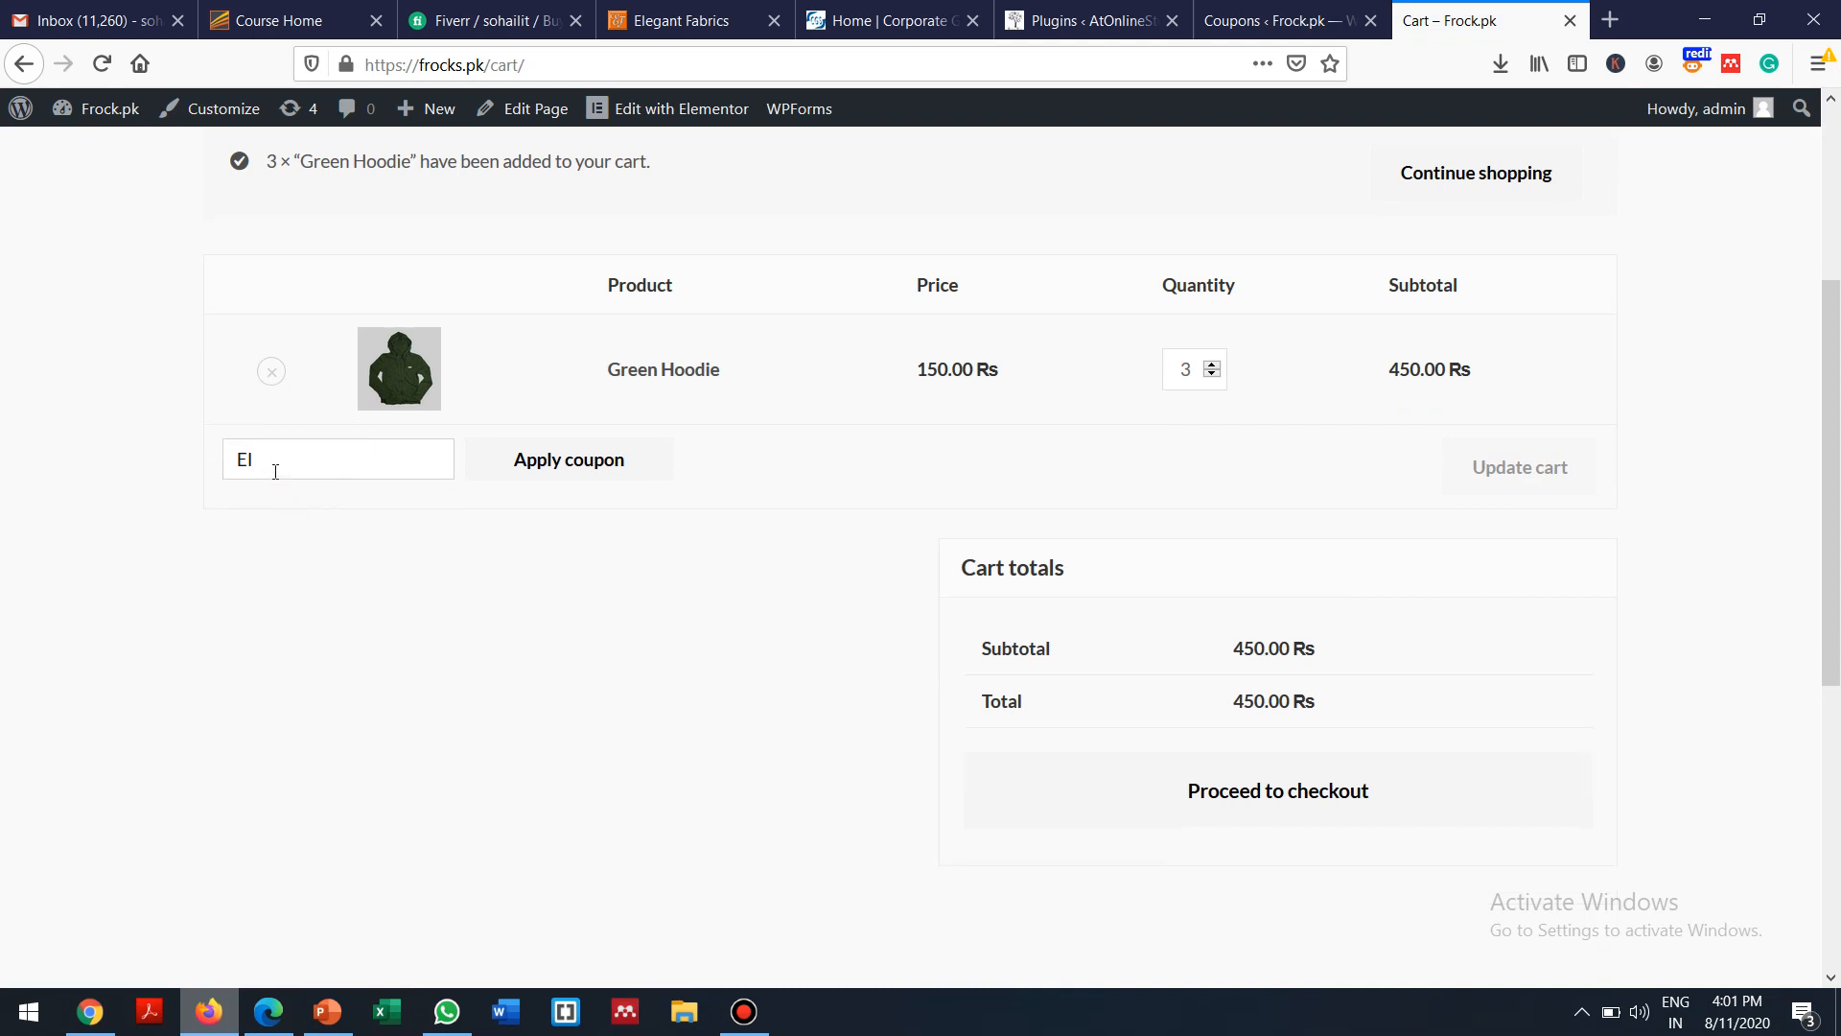
pyautogui.press('BackSpace')
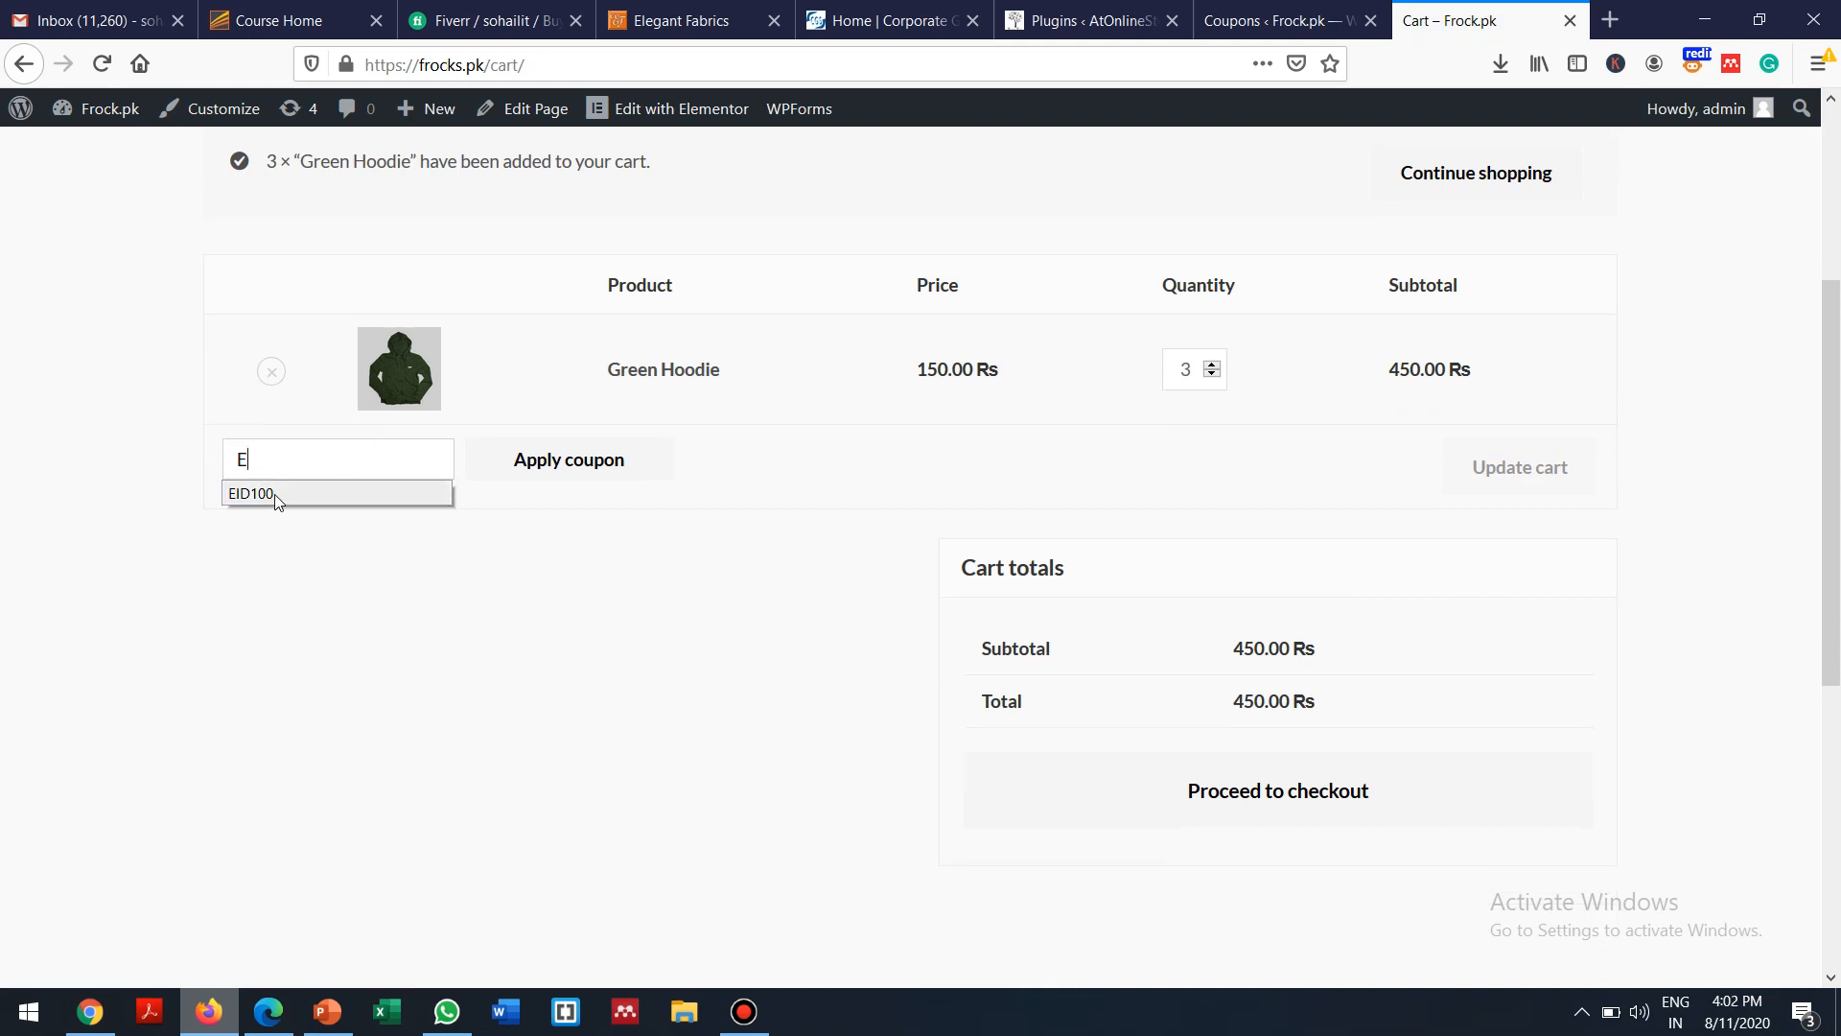
pyautogui.click(273, 493)
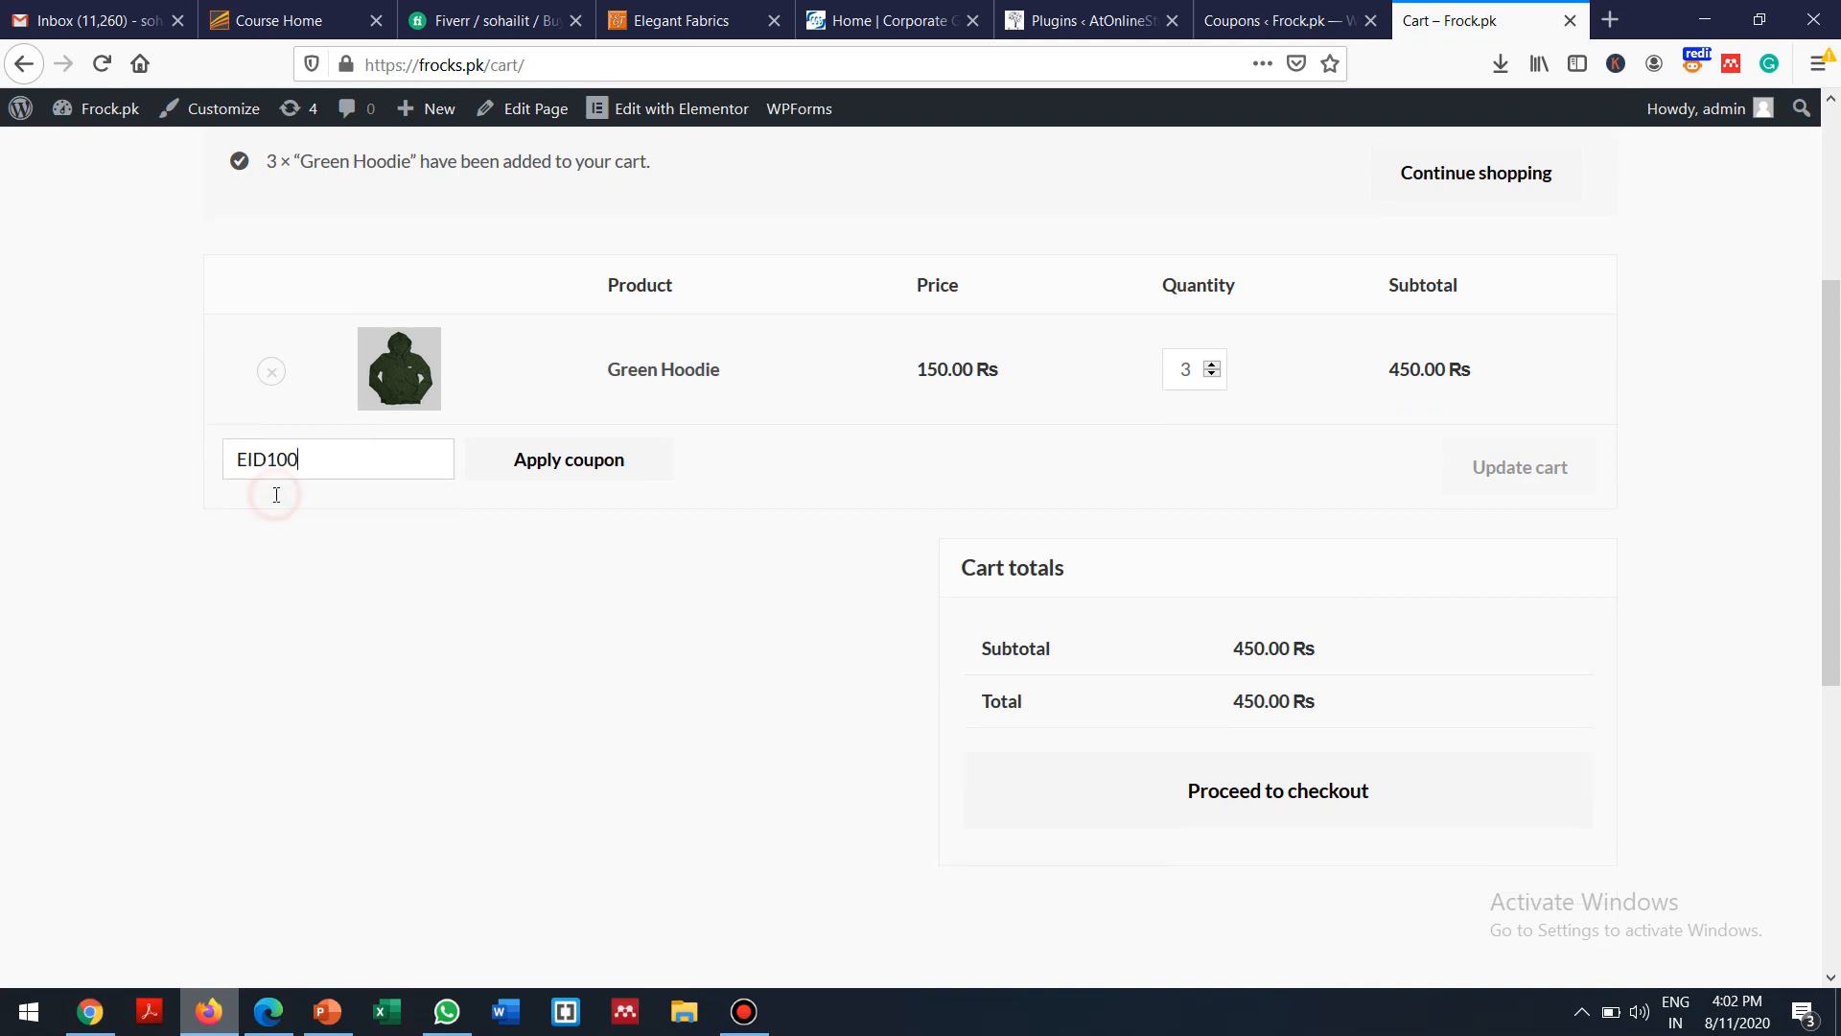
pyautogui.click(537, 460)
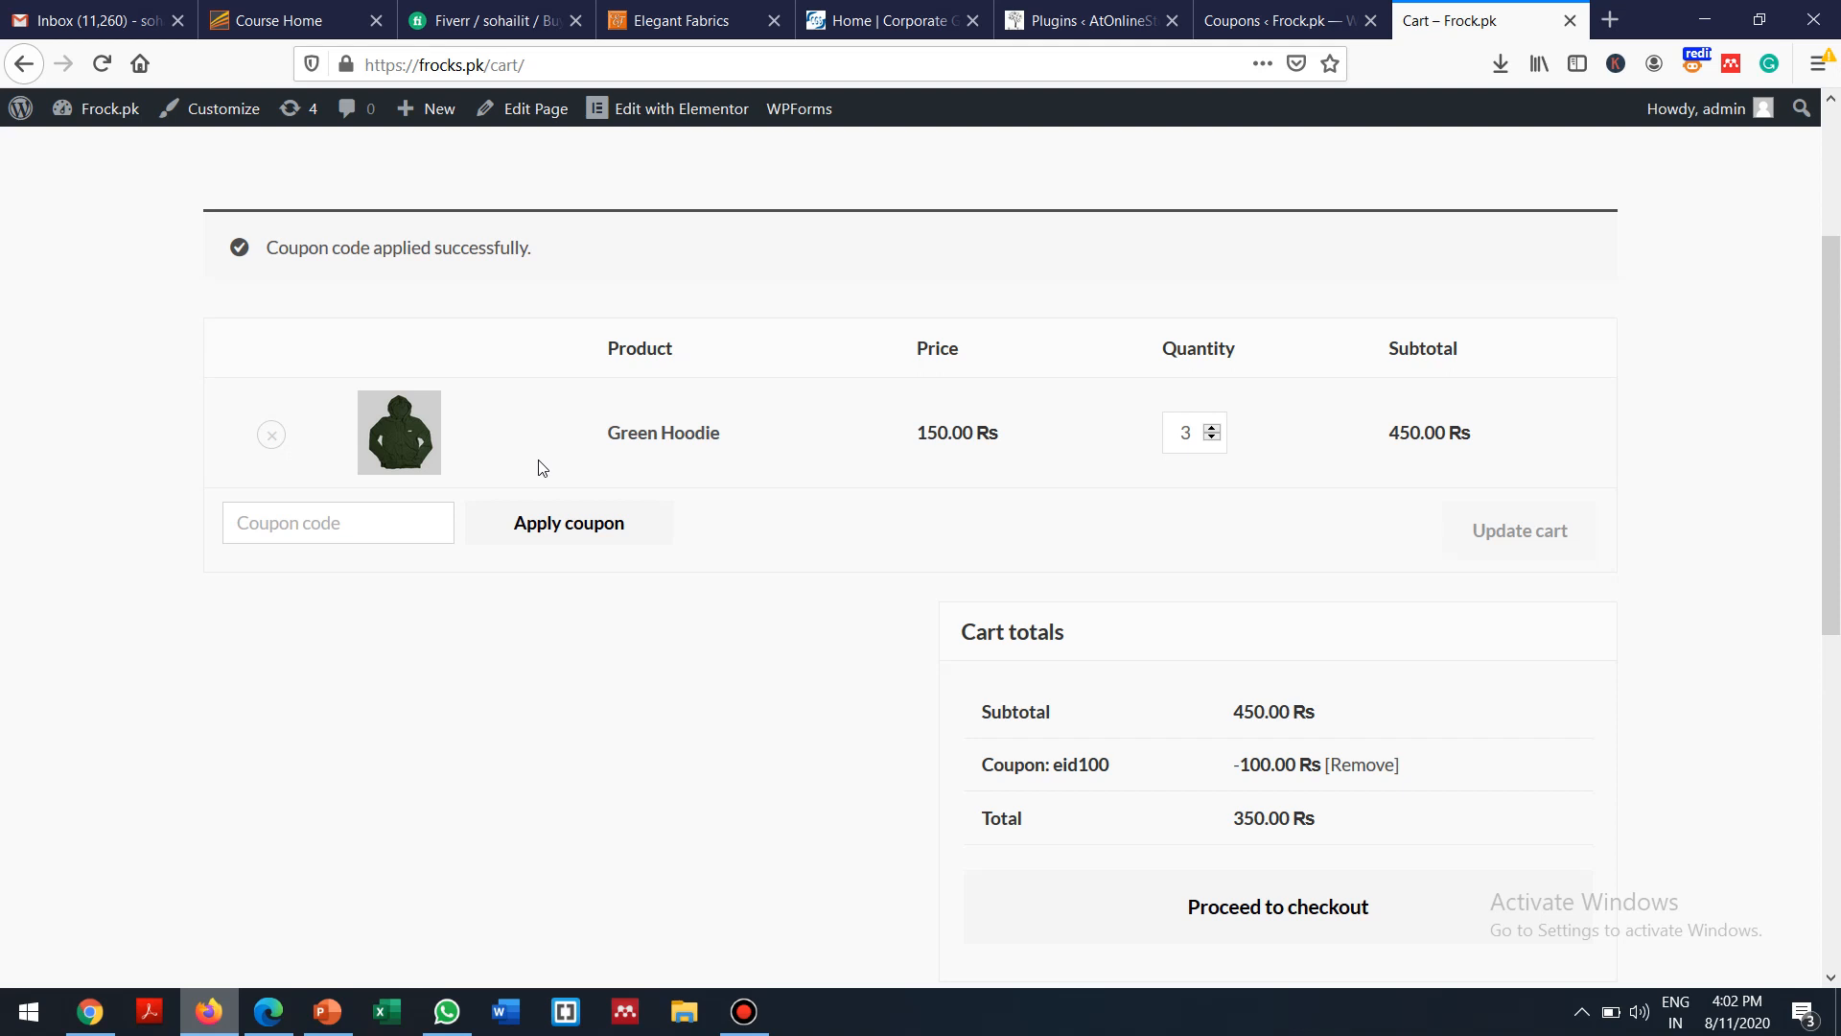
# Open the eid100 coupon for editing in the store admin and review its usage restrictions, including the excluded products
pyautogui.click(1275, 12)
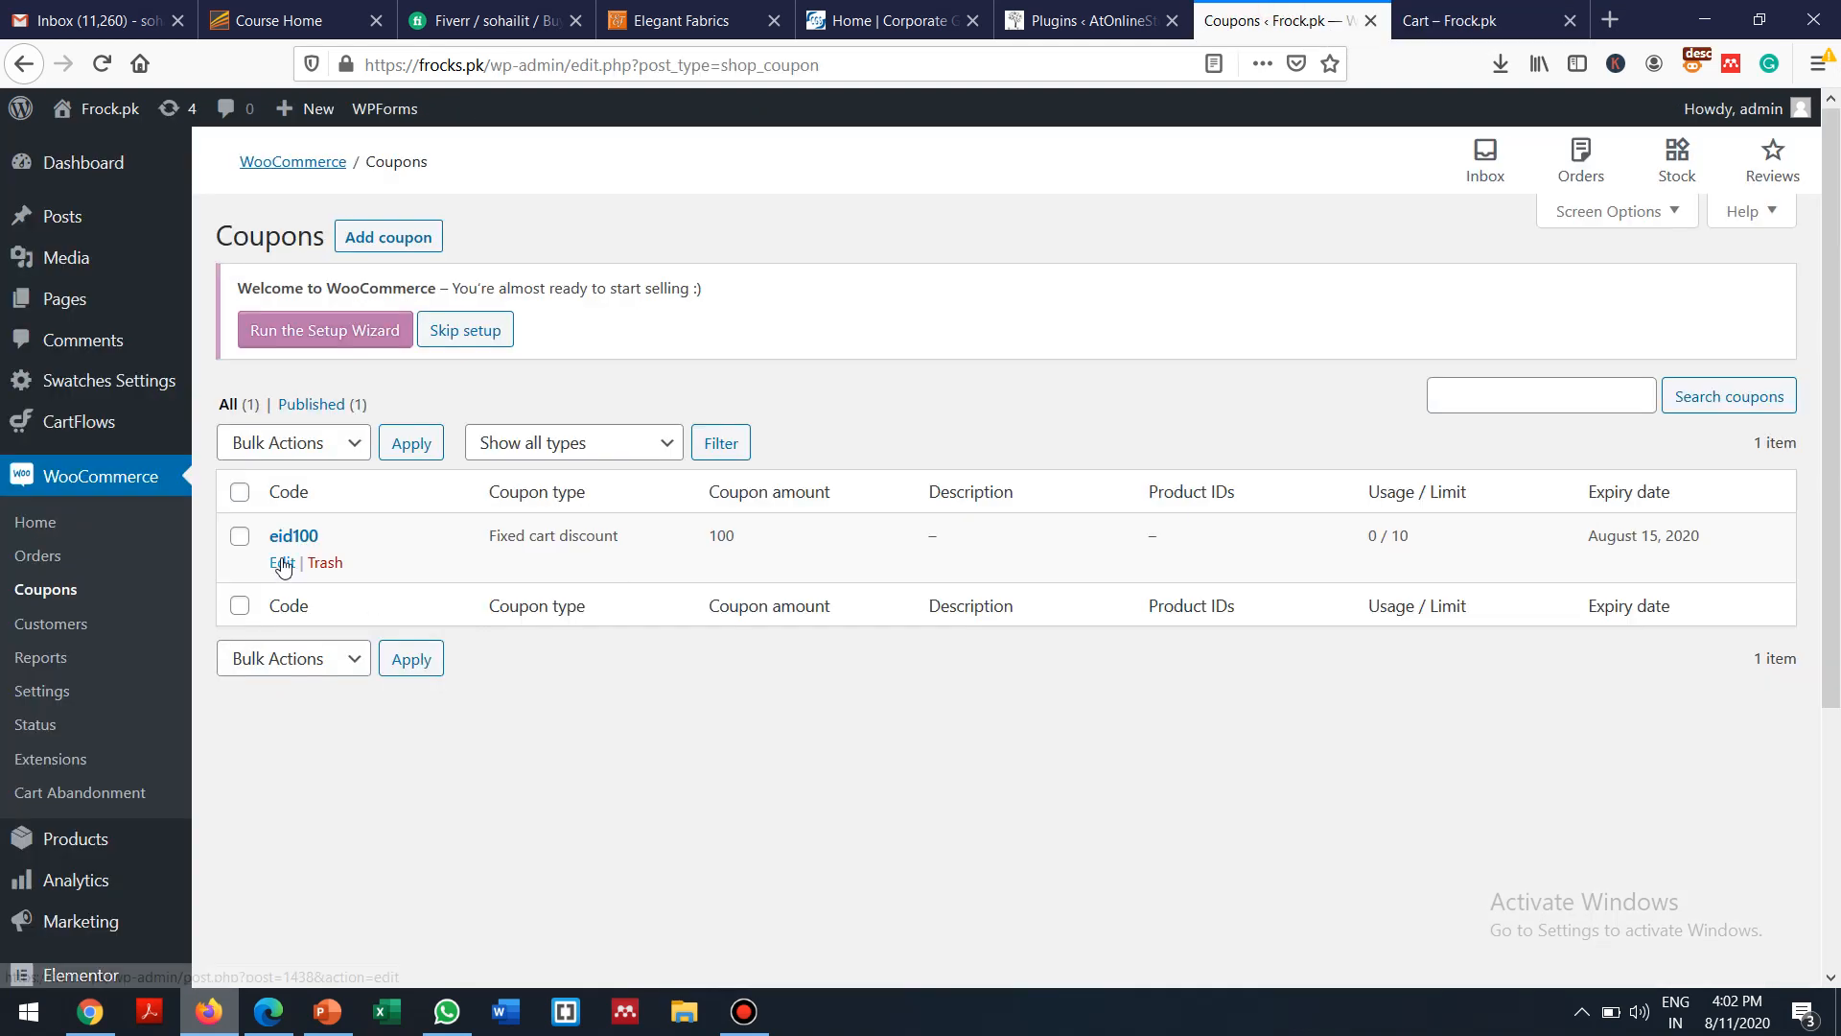
pyautogui.click(278, 554)
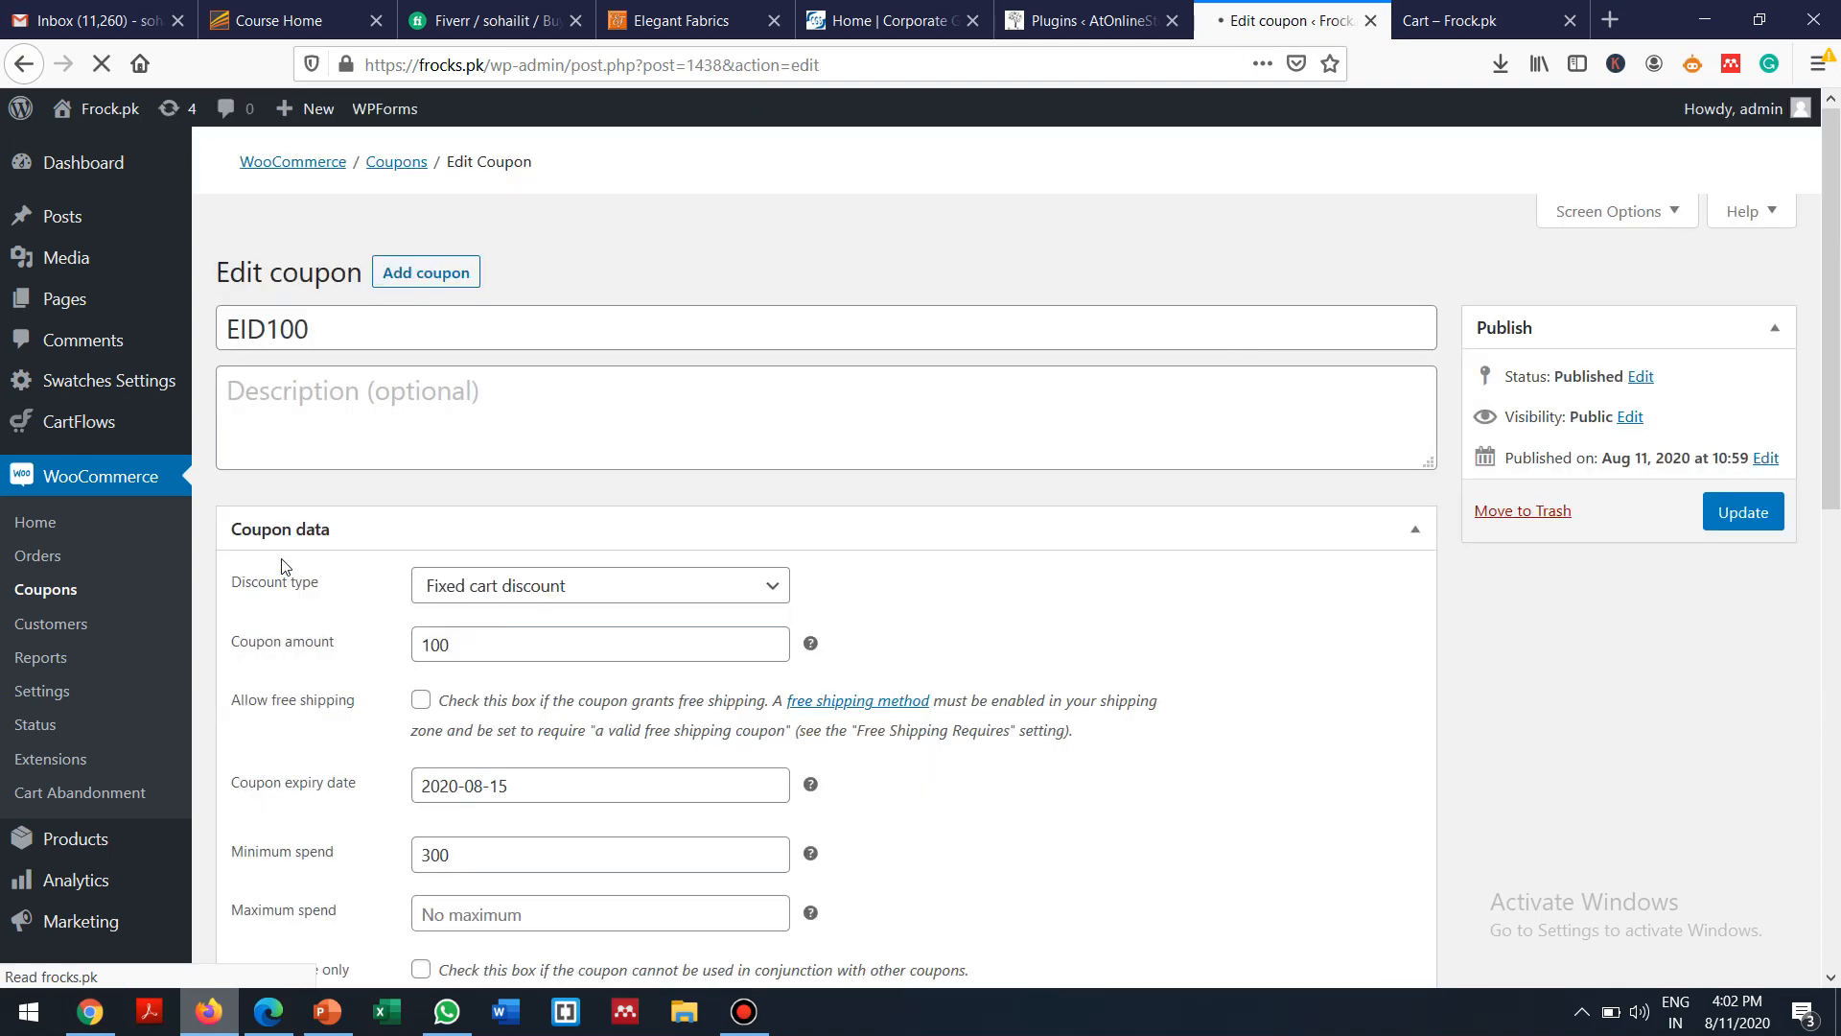
pyautogui.scroll(-3, 1834, 279)
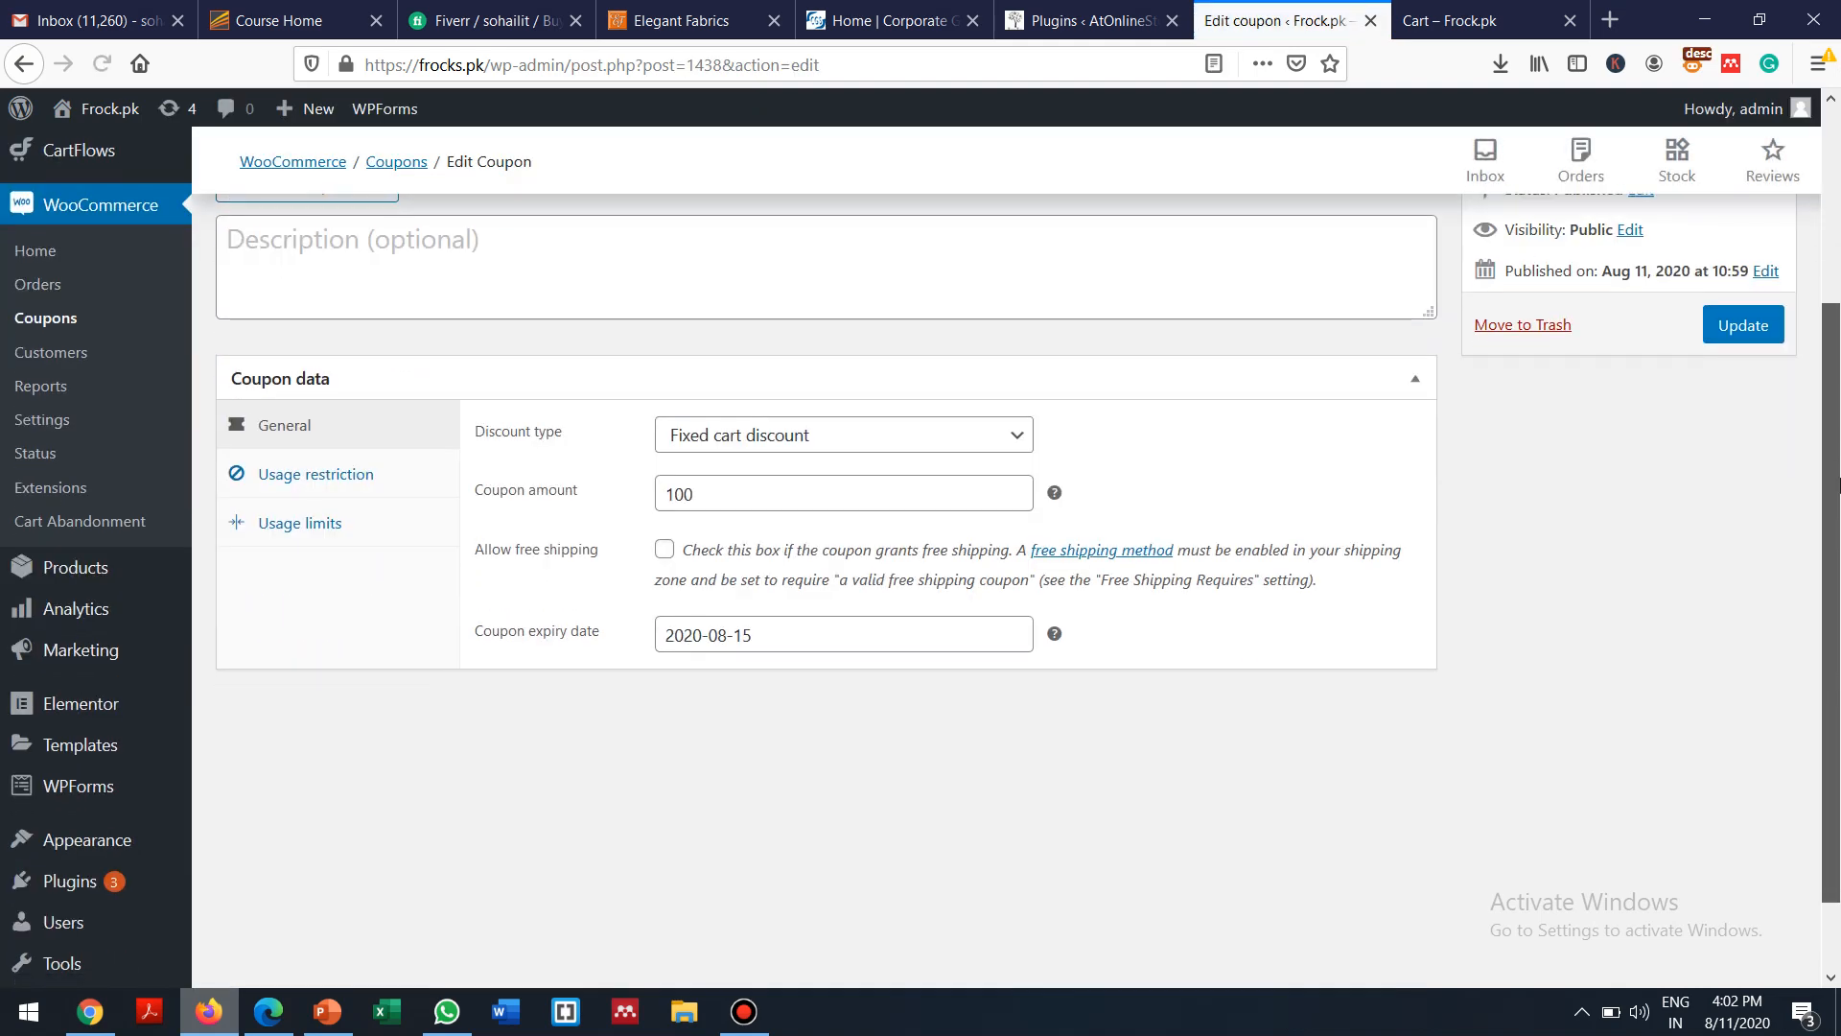
pyautogui.click(347, 478)
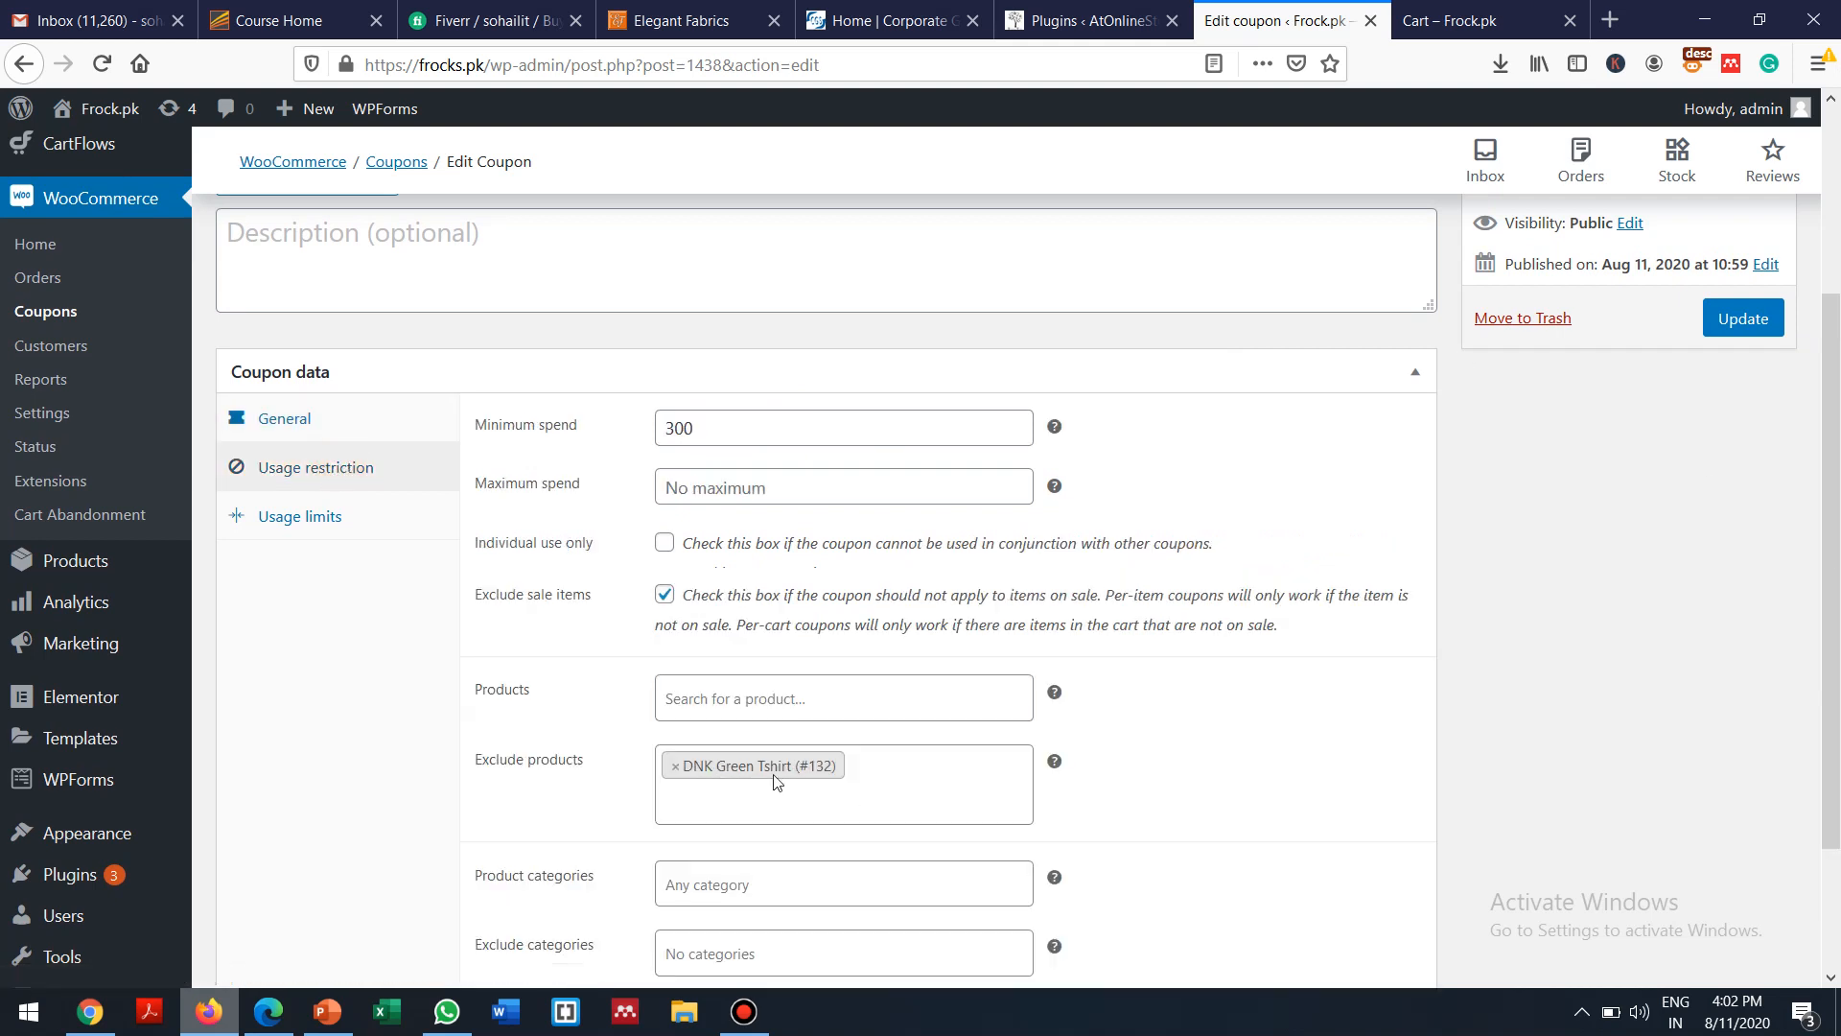
# Return to the storefront cart and remove the applied coupon and the Green Hoodie
pyautogui.click(1473, 16)
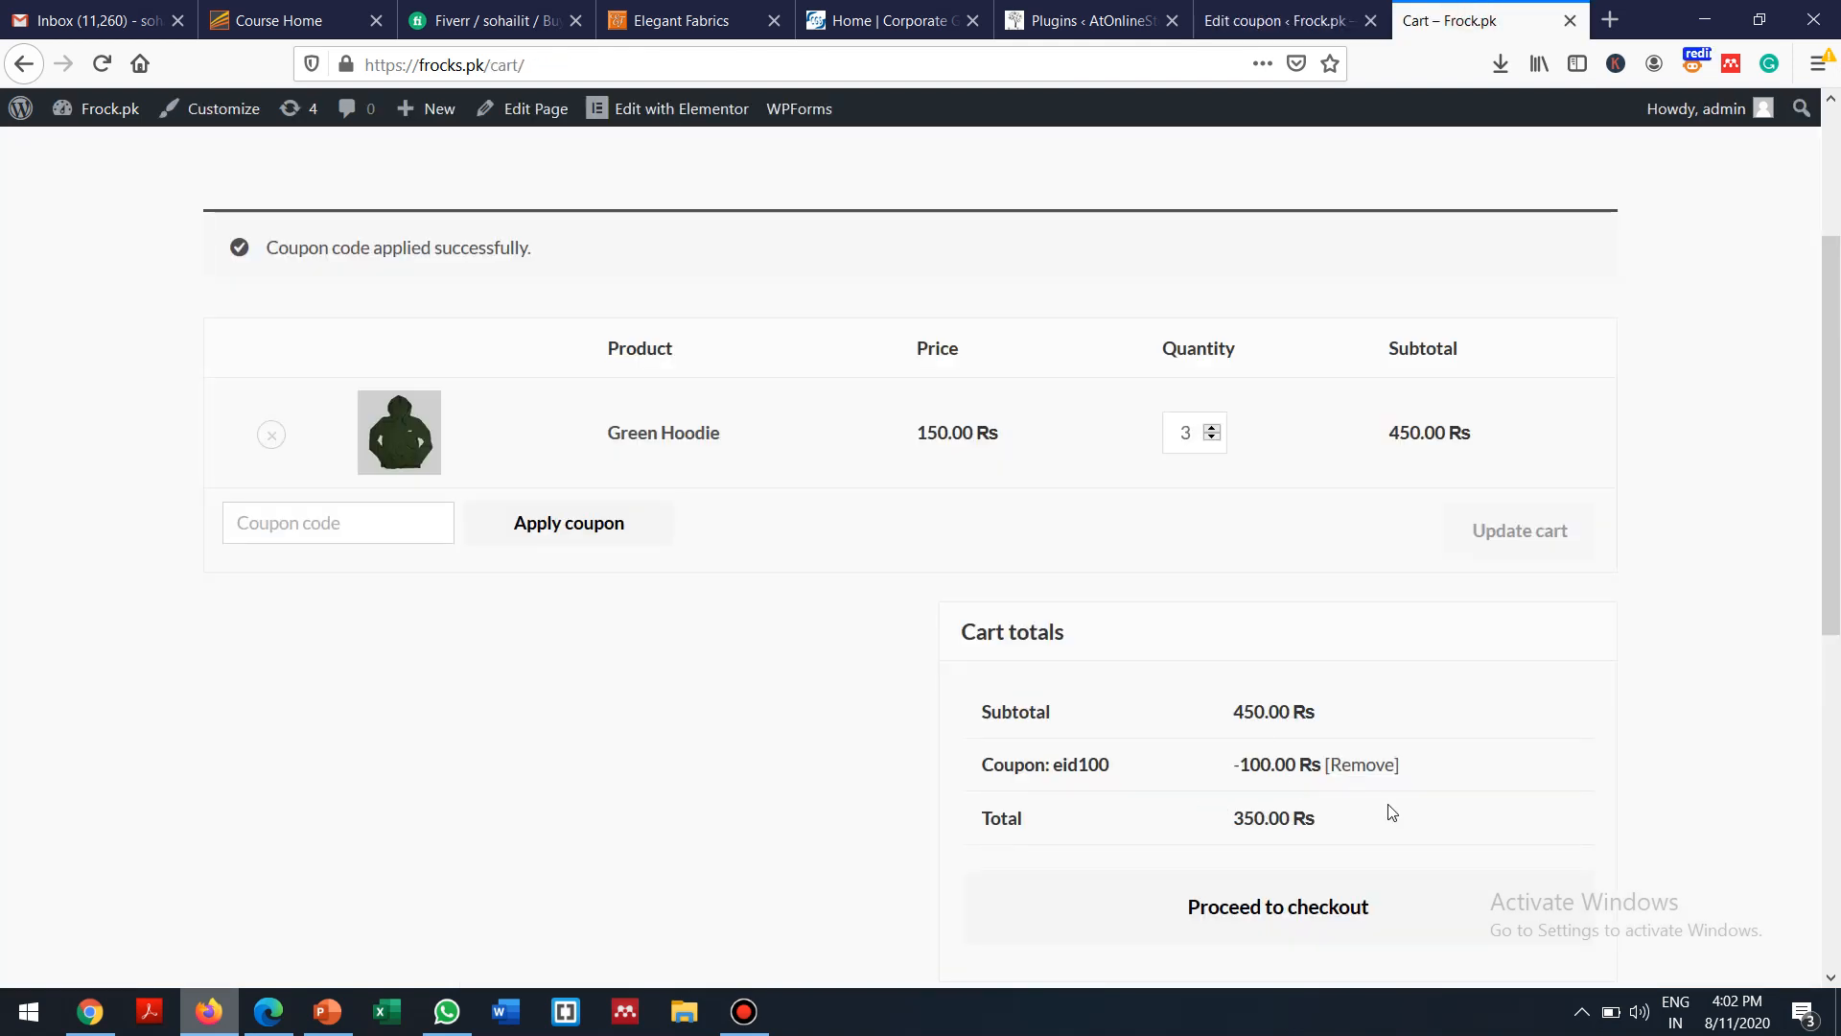
pyautogui.click(1362, 765)
pyautogui.click(271, 433)
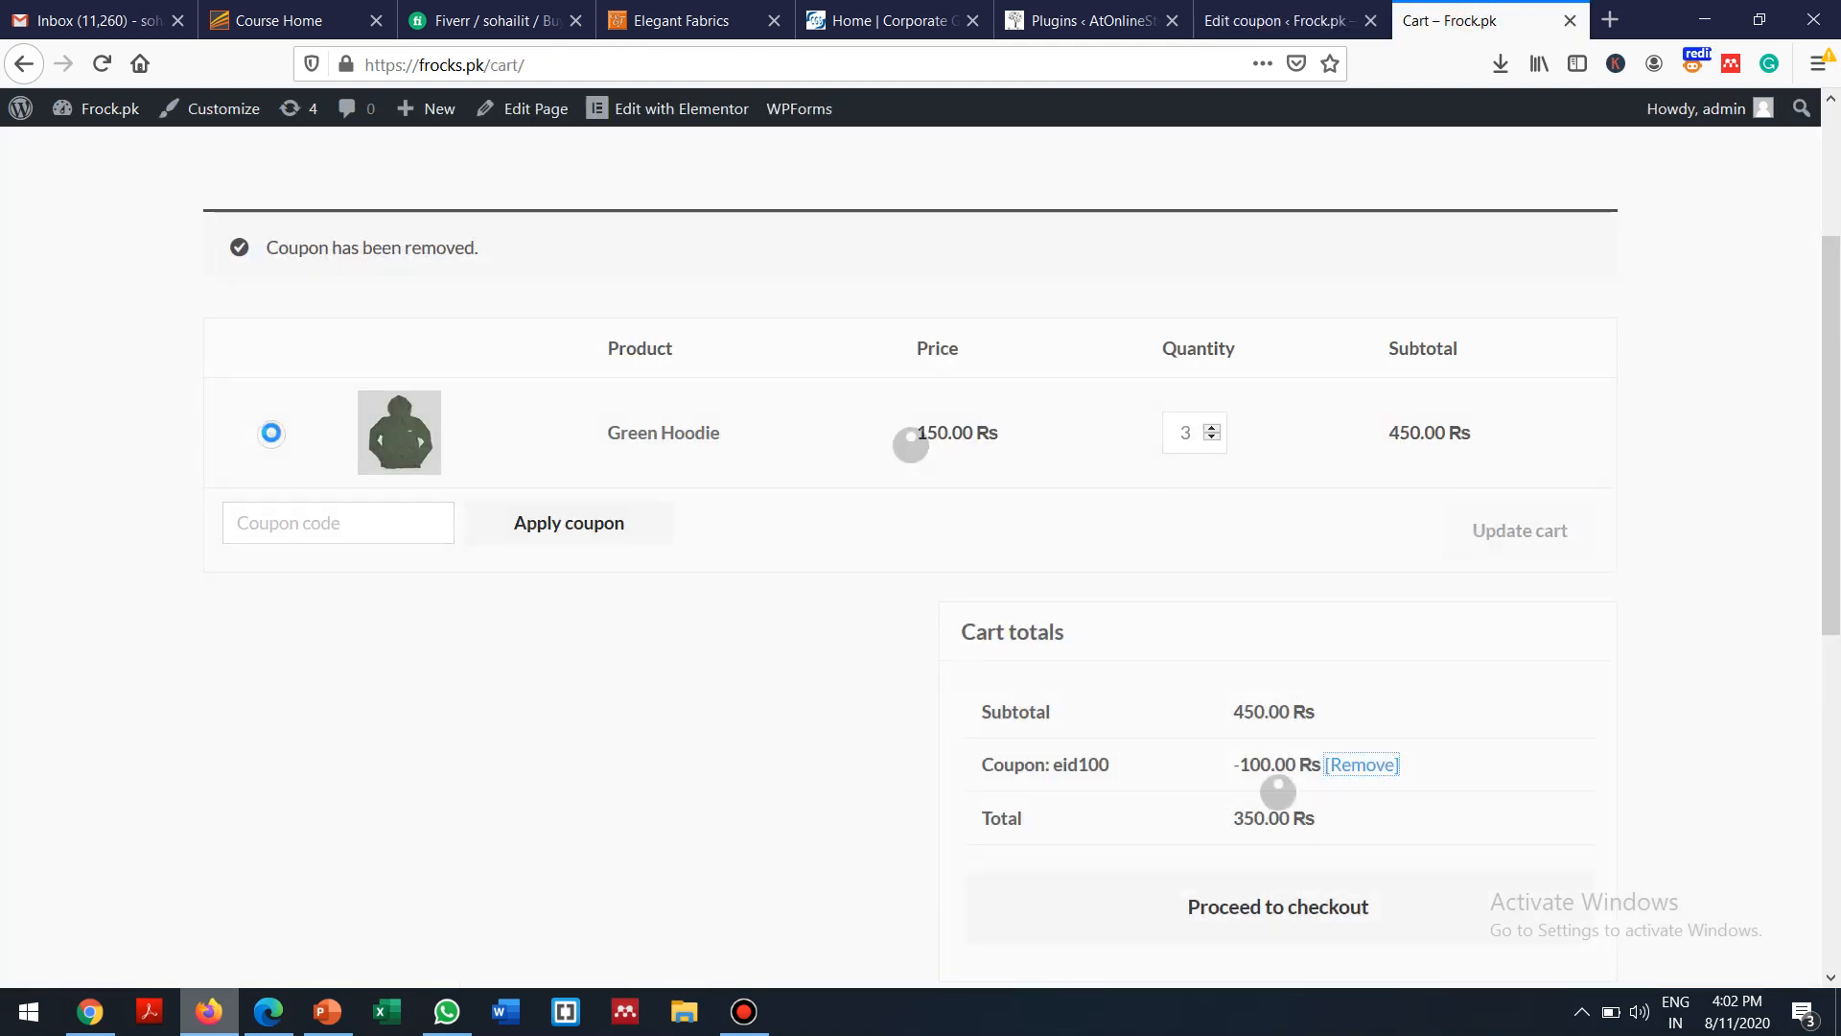
pyautogui.click(269, 432)
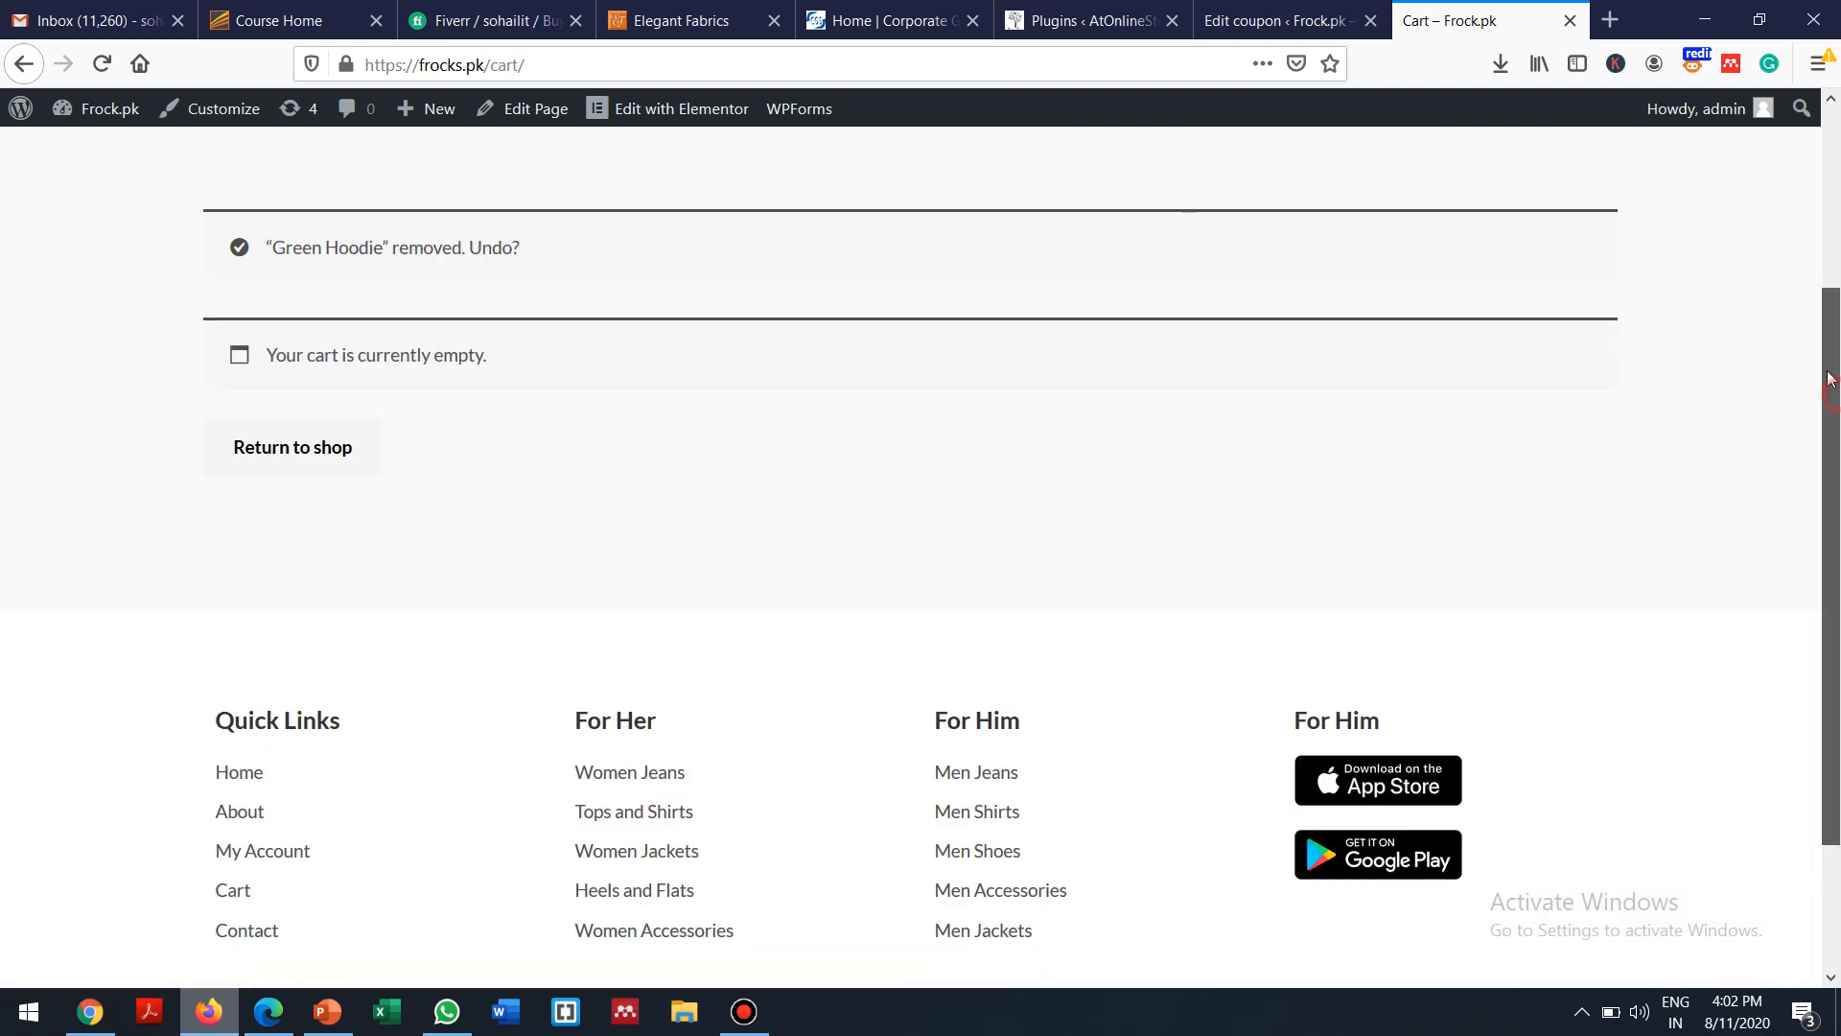
# Go to the Girls Frocks category page and search the store's products for "green"
pyautogui.moveTo(1830, 379); pyautogui.dragTo(1819, 204)
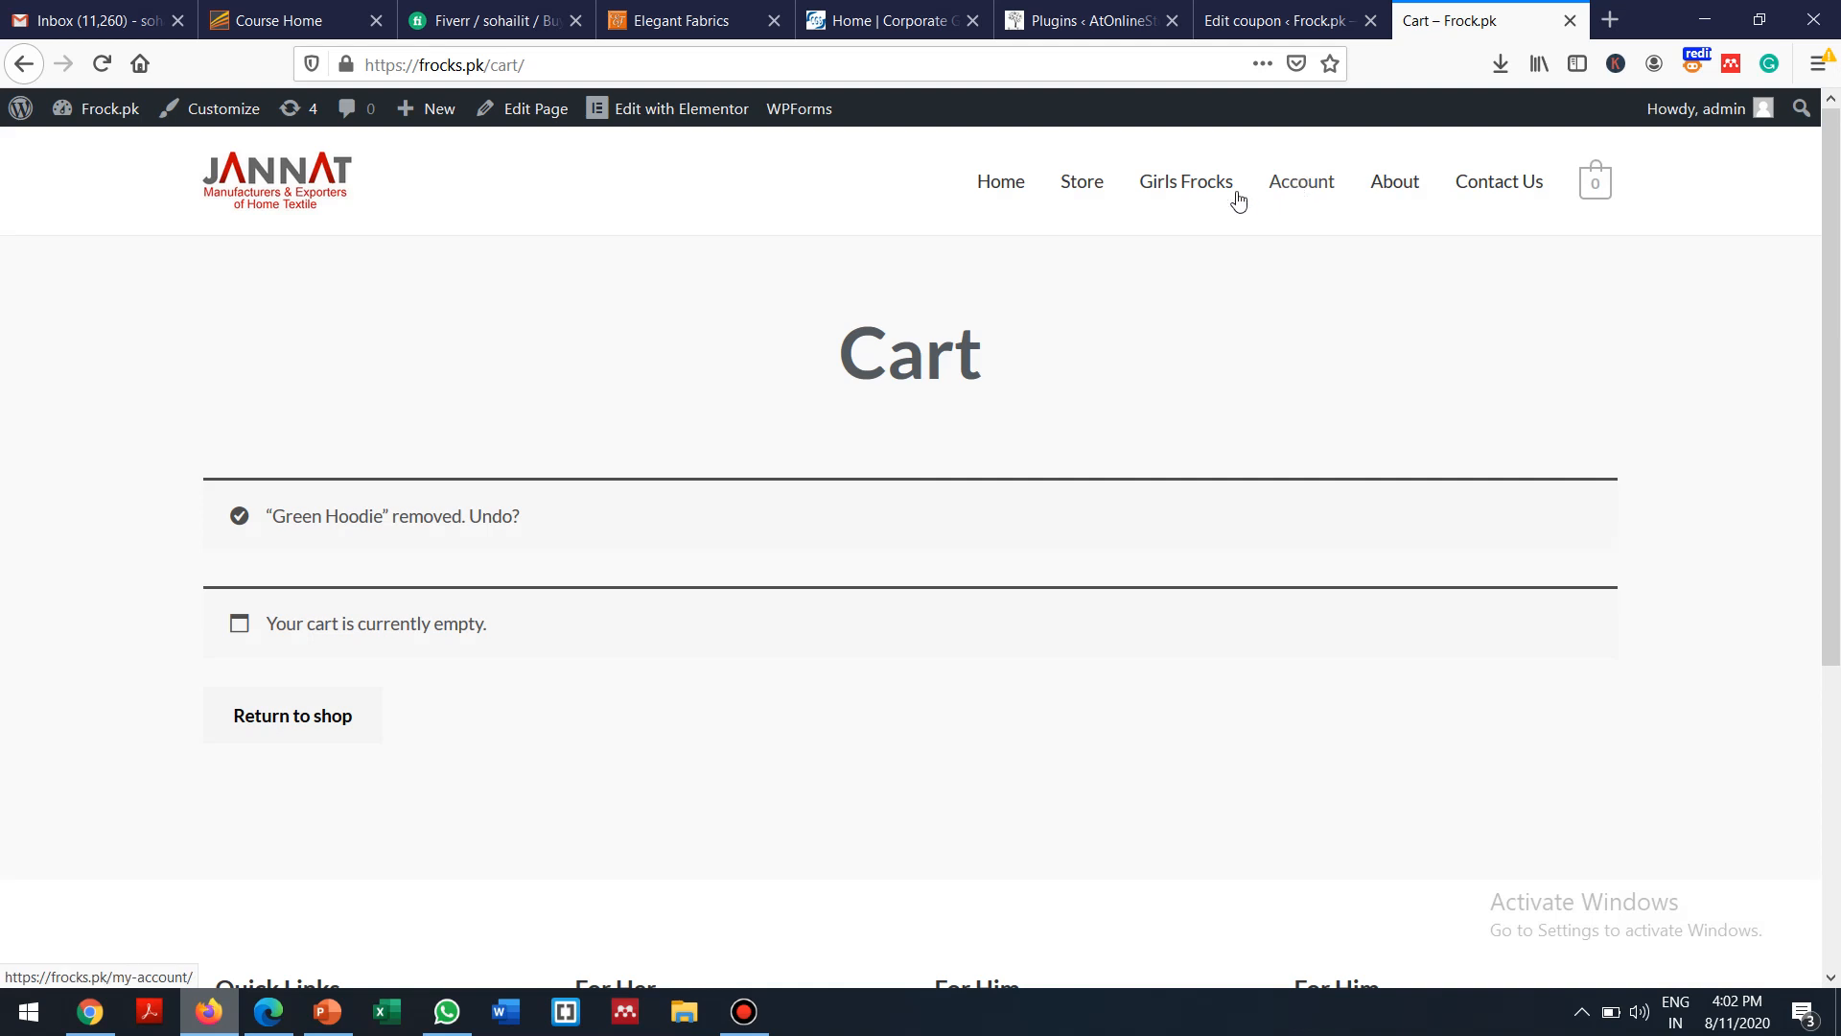
pyautogui.click(1177, 182)
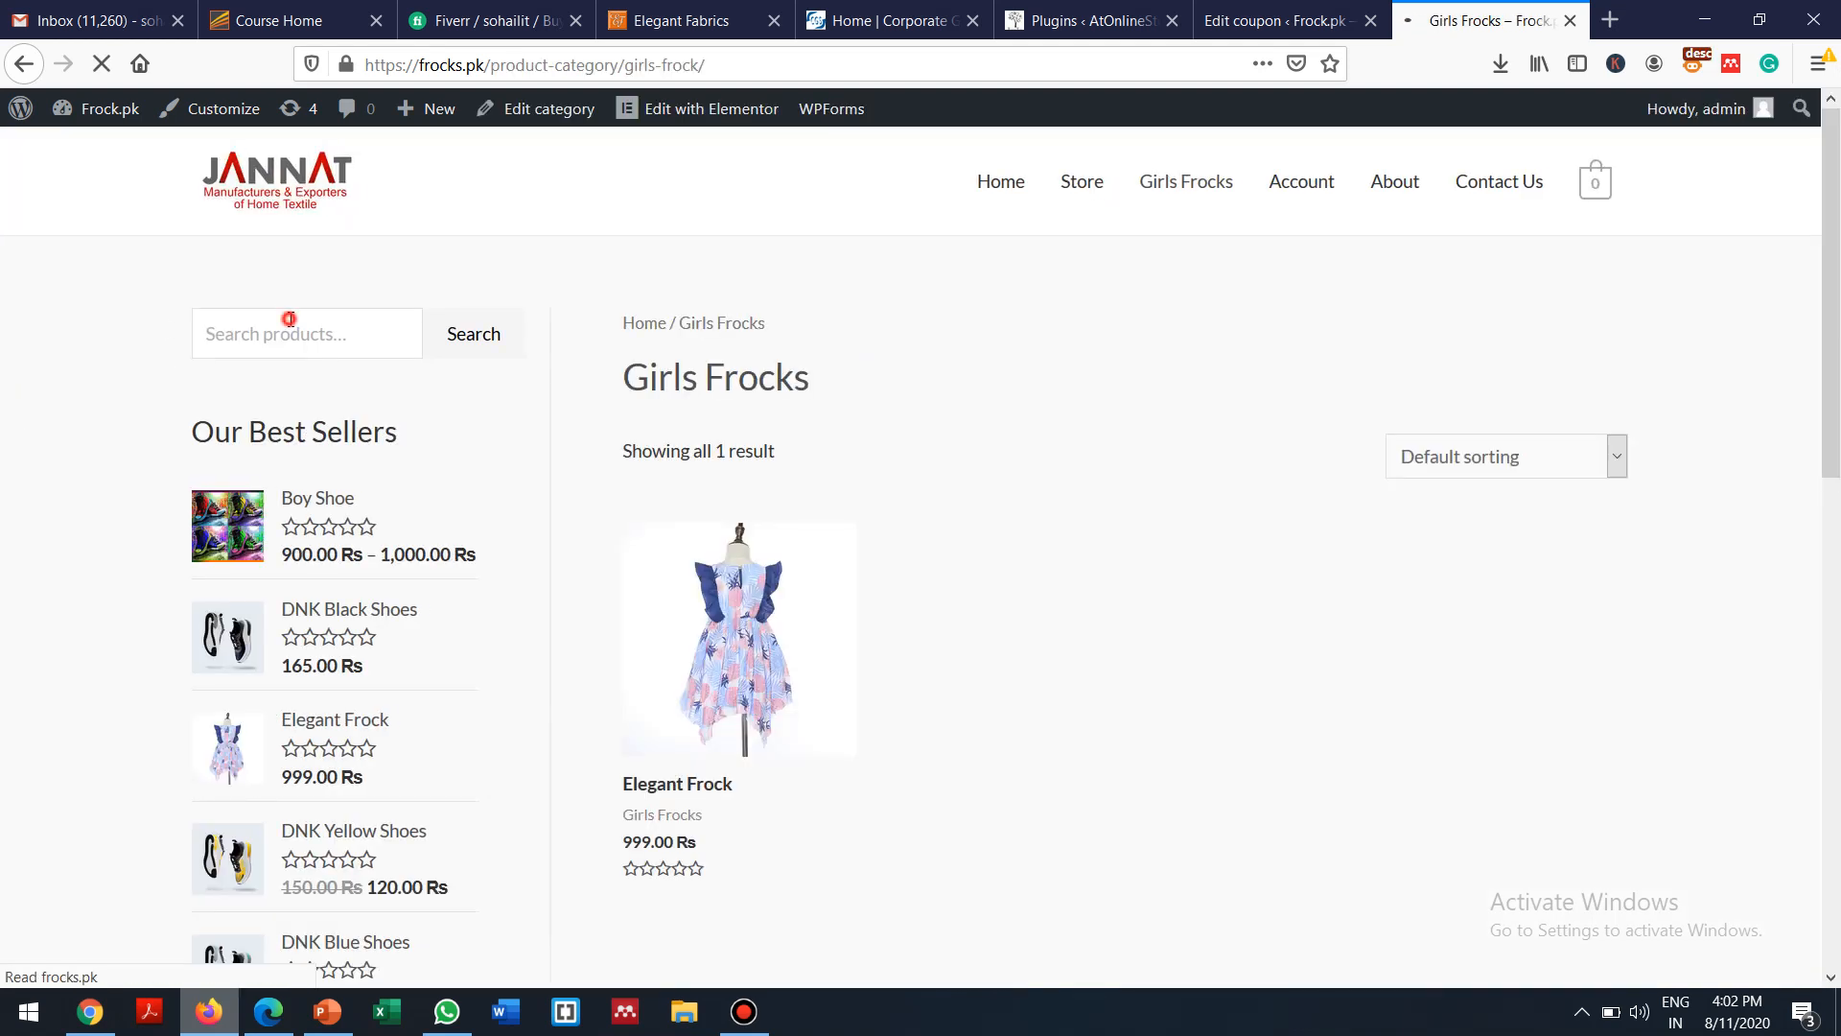
pyautogui.click(291, 319)
pyautogui.write('gre')
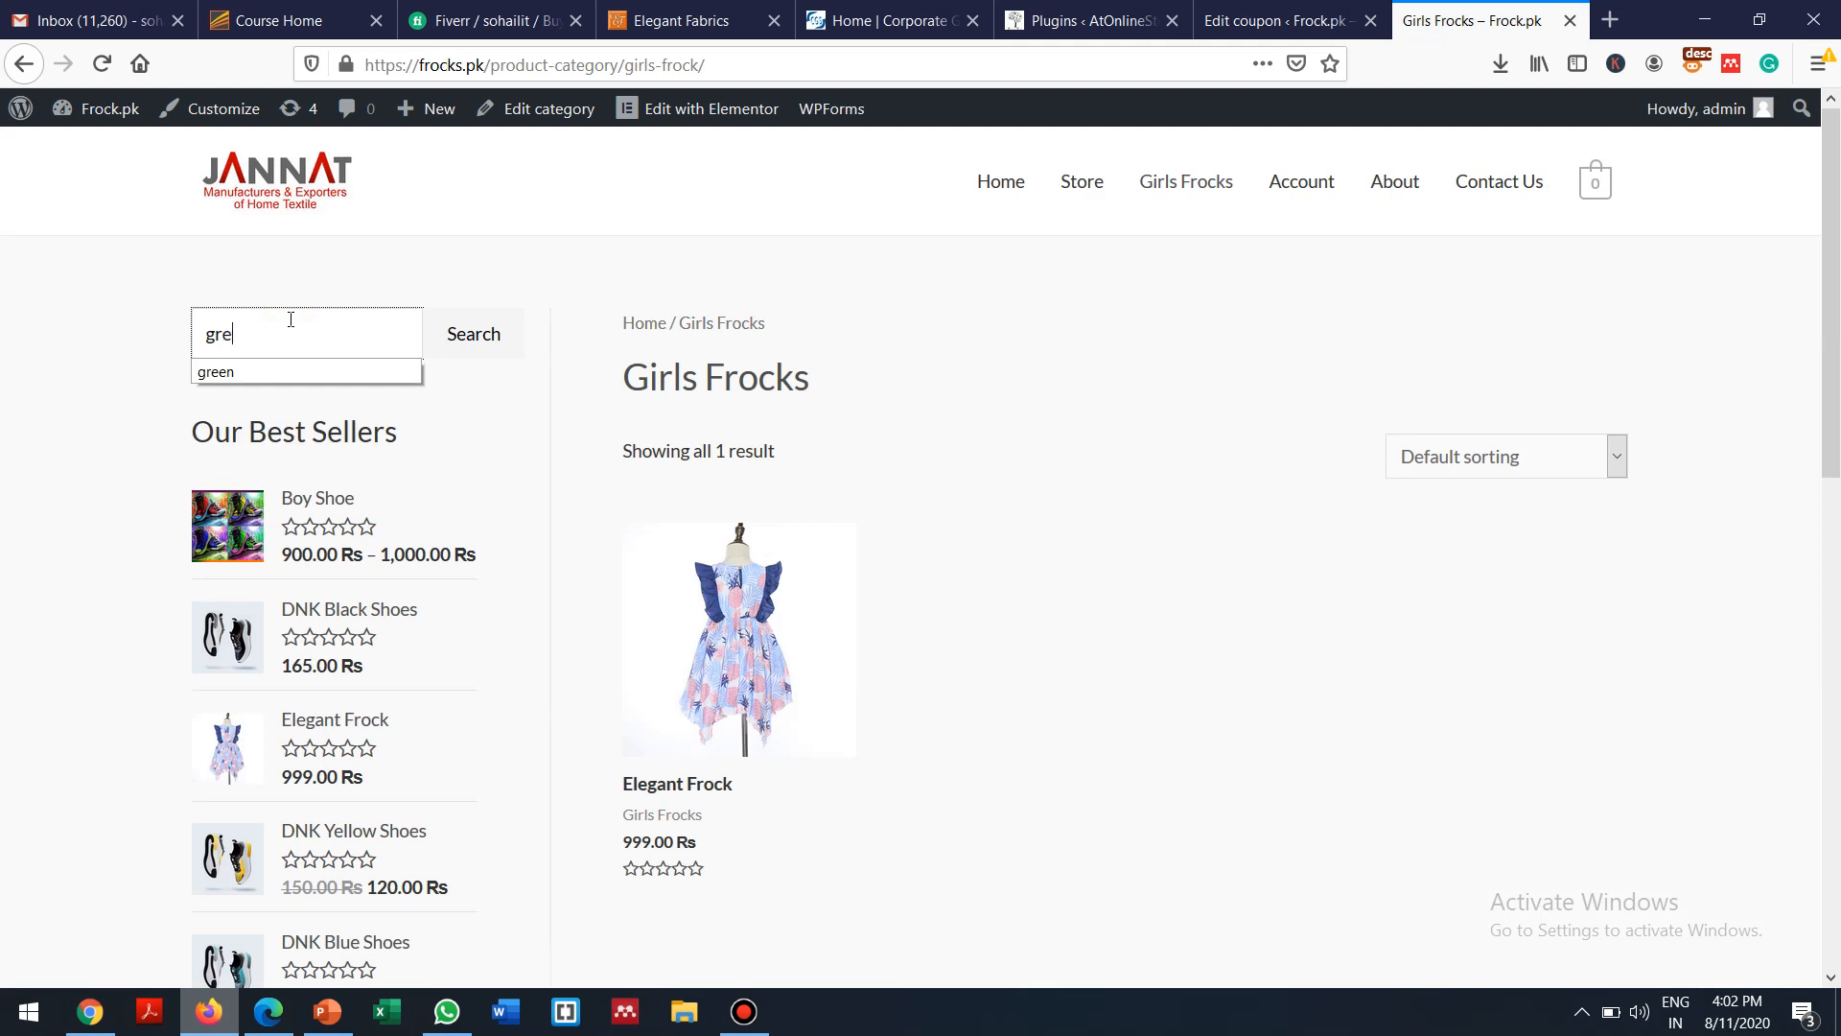
pyautogui.click(251, 371)
pyautogui.click(473, 340)
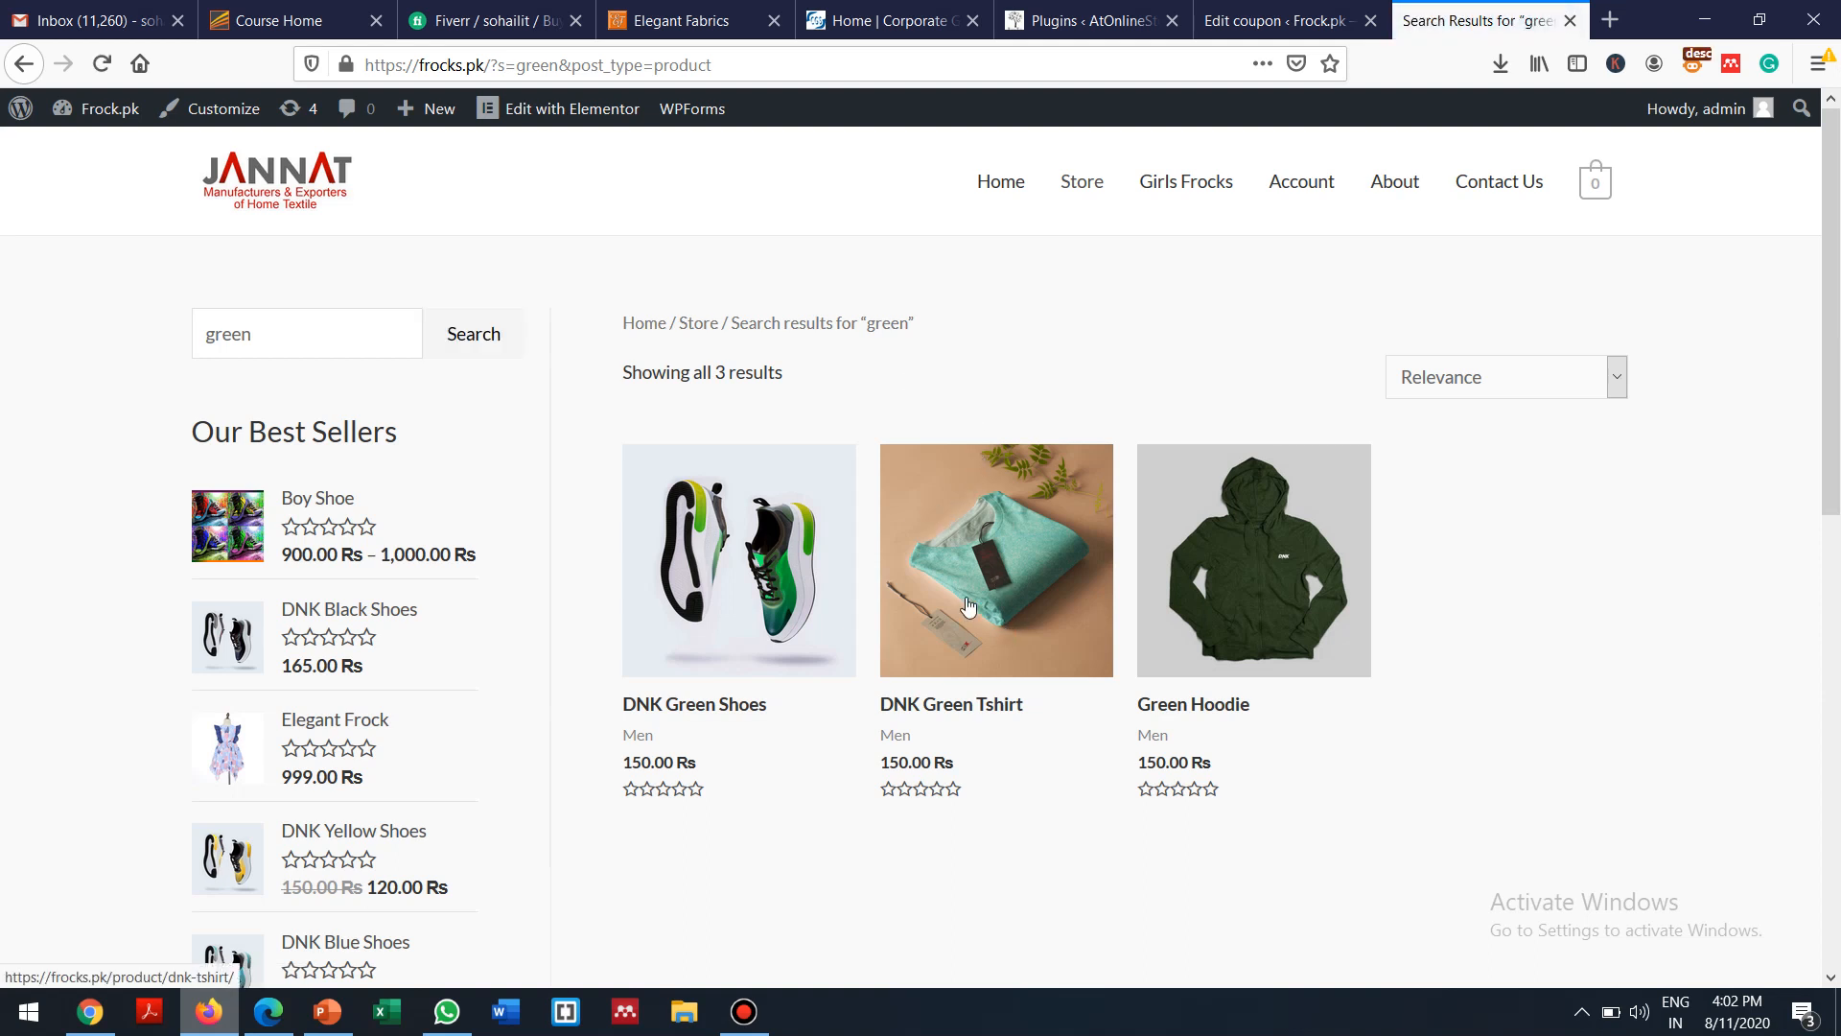
# Open the DNK Green Tshirt product and add 3 of them to the cart
pyautogui.click(983, 596)
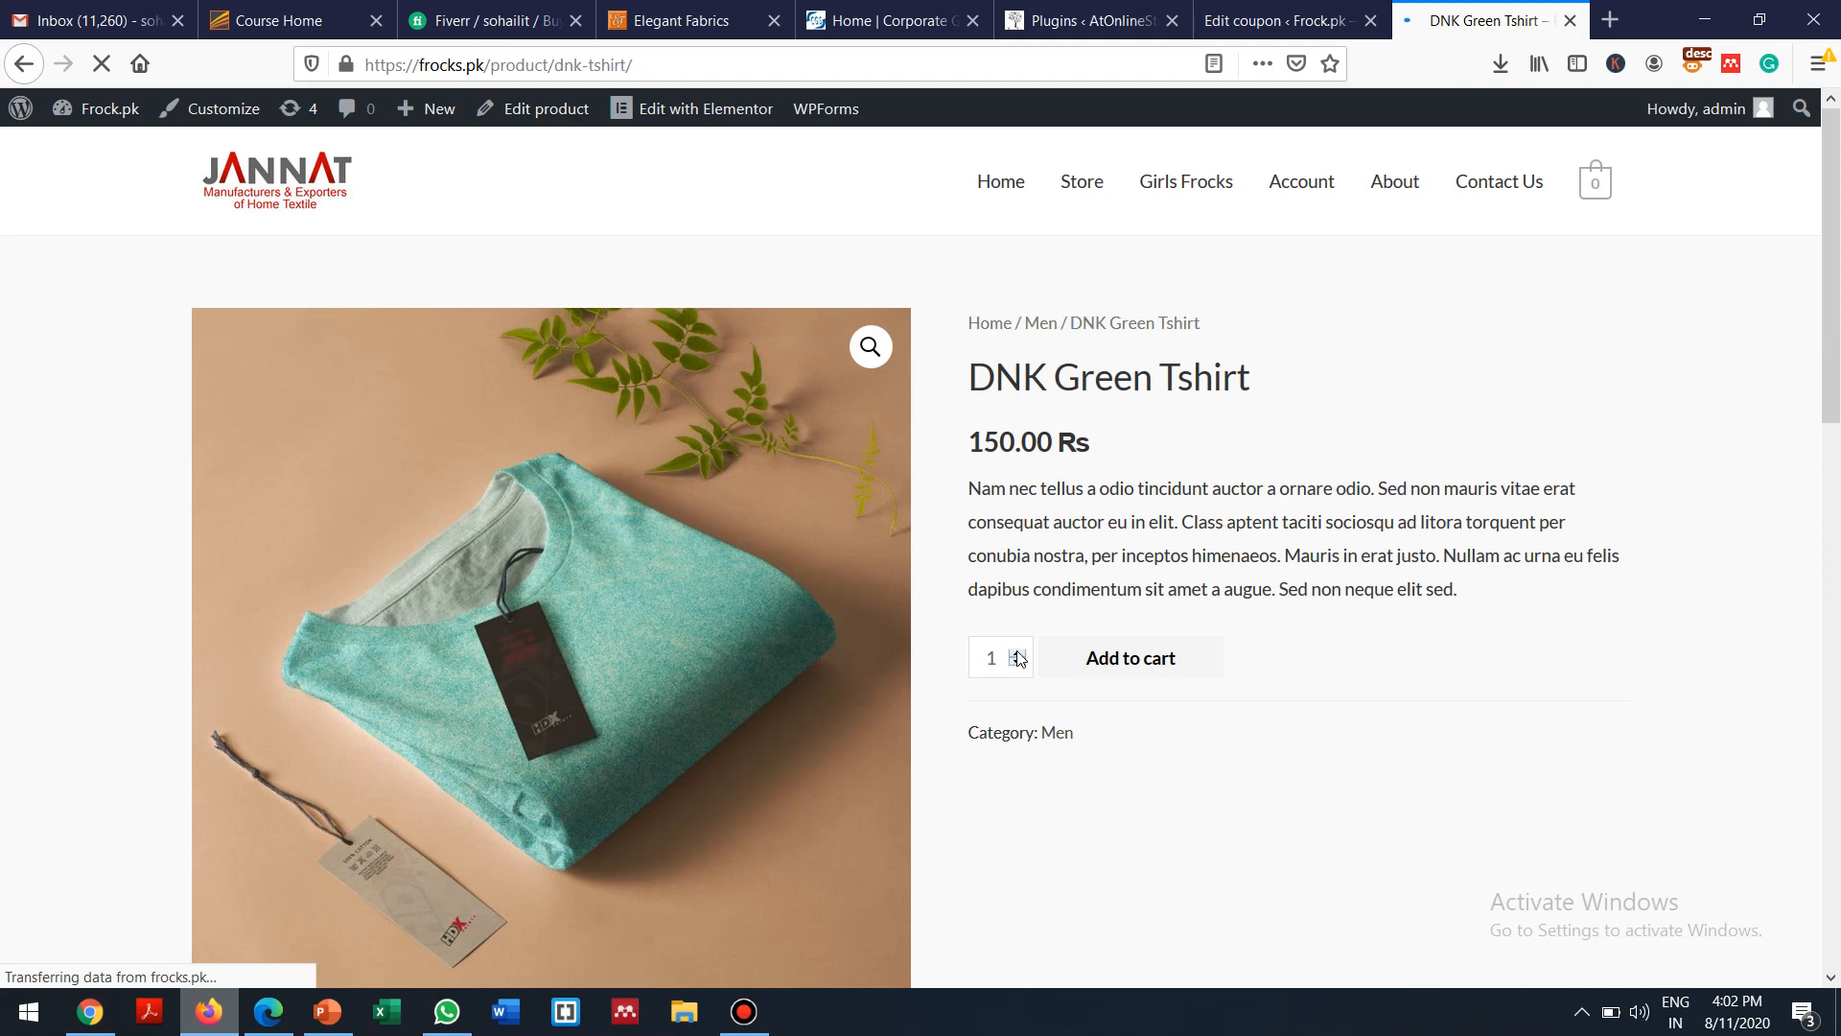
pyautogui.click(1018, 653)
pyautogui.click(1017, 653)
pyautogui.click(1146, 659)
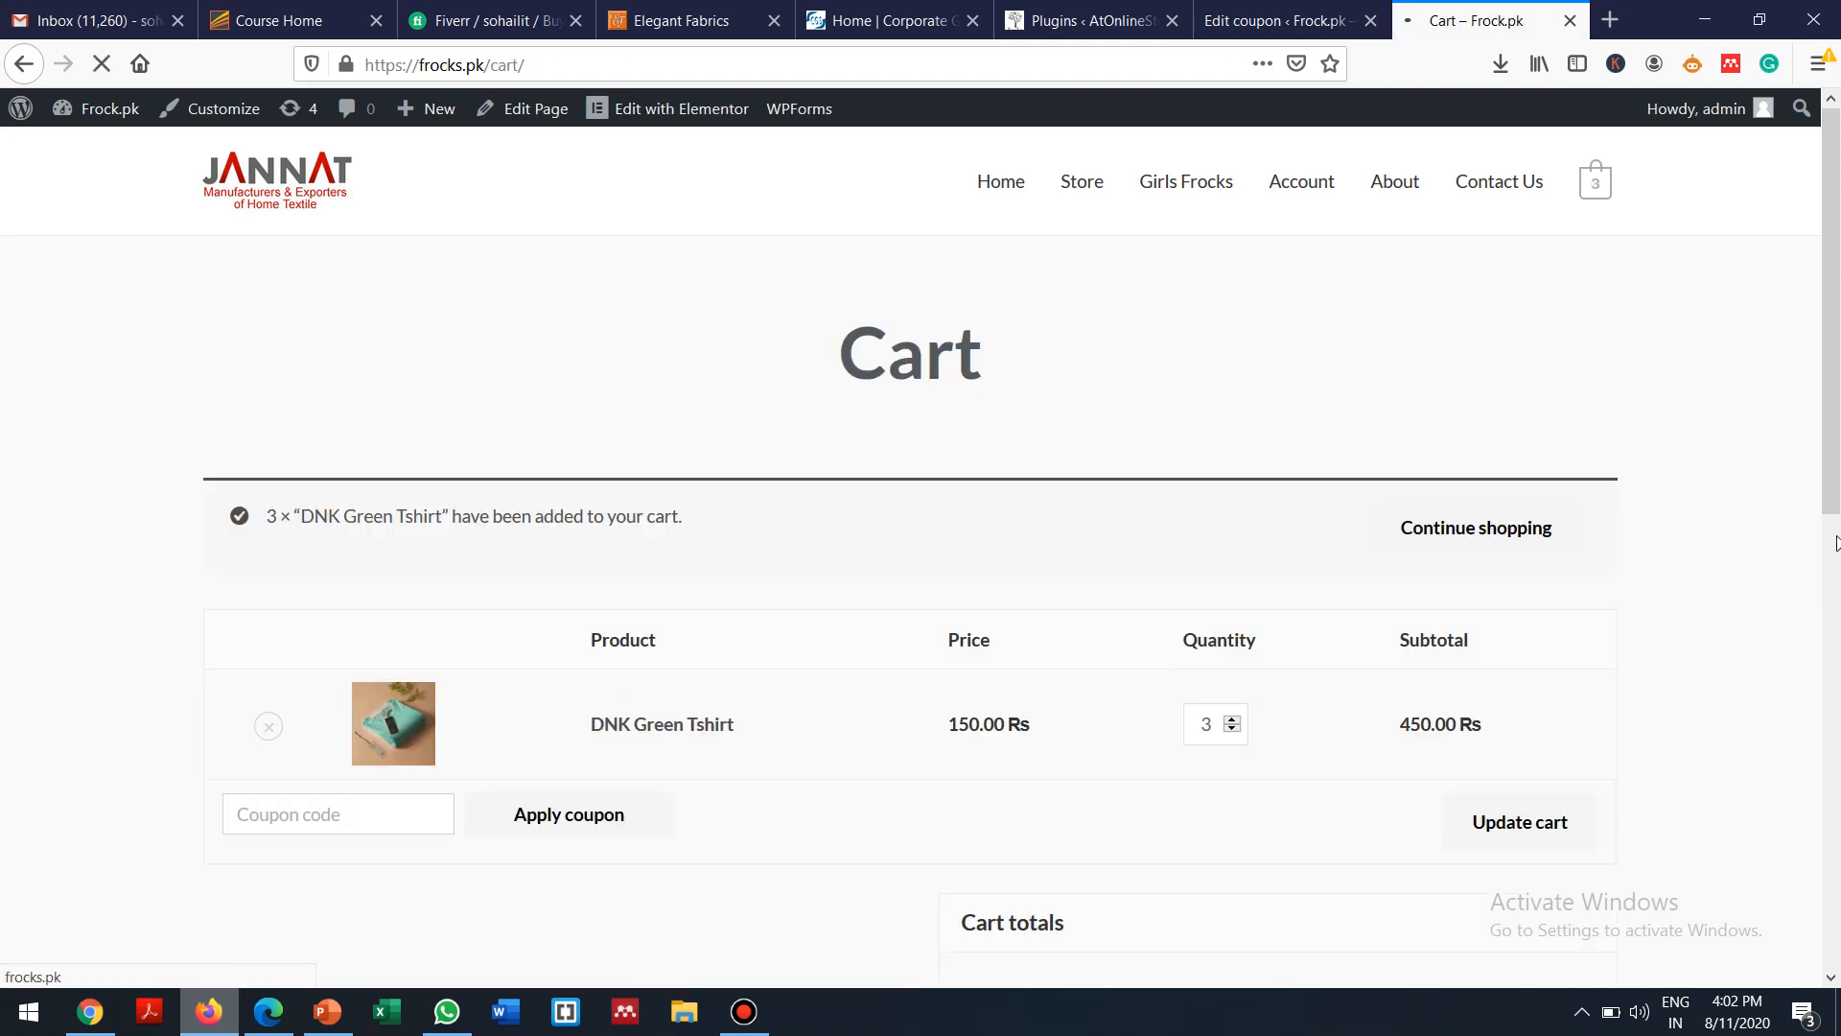
# Try to apply the coupon code EID100 to the DNK Green Tshirt cart and check the response
pyautogui.click(290, 814)
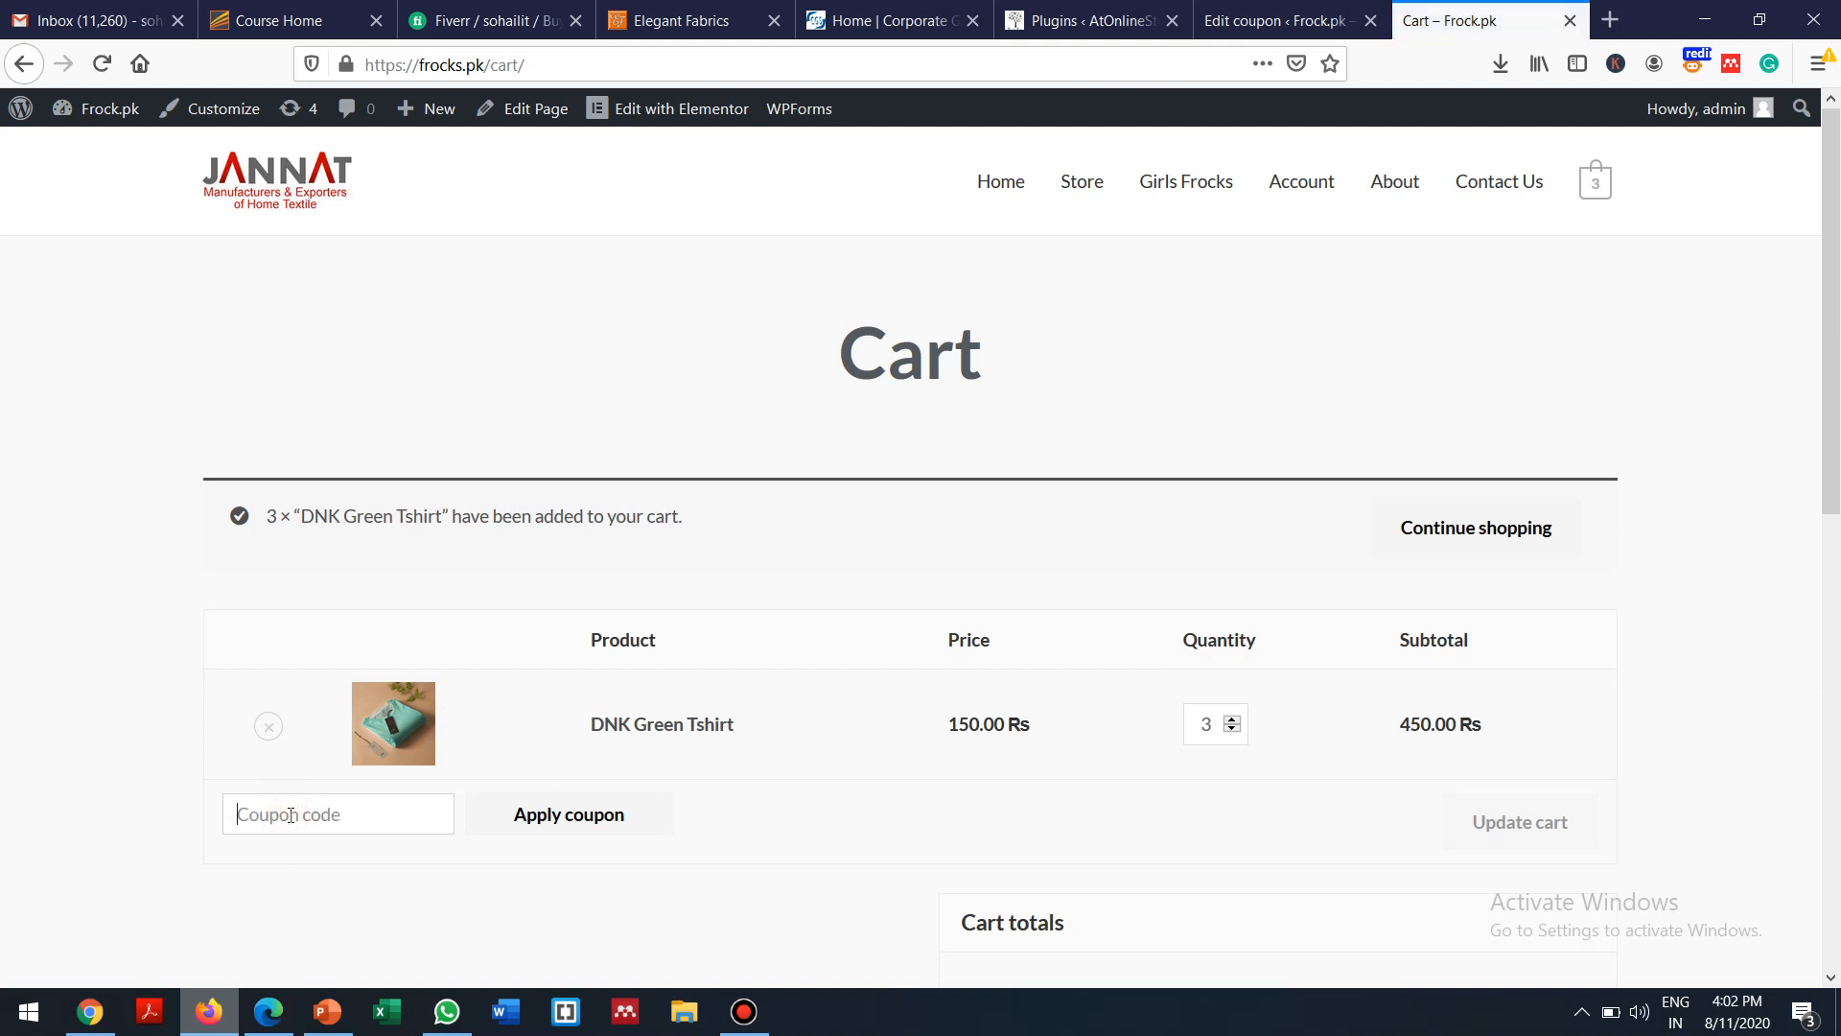
pyautogui.write('E')
pyautogui.click(248, 866)
pyautogui.click(572, 805)
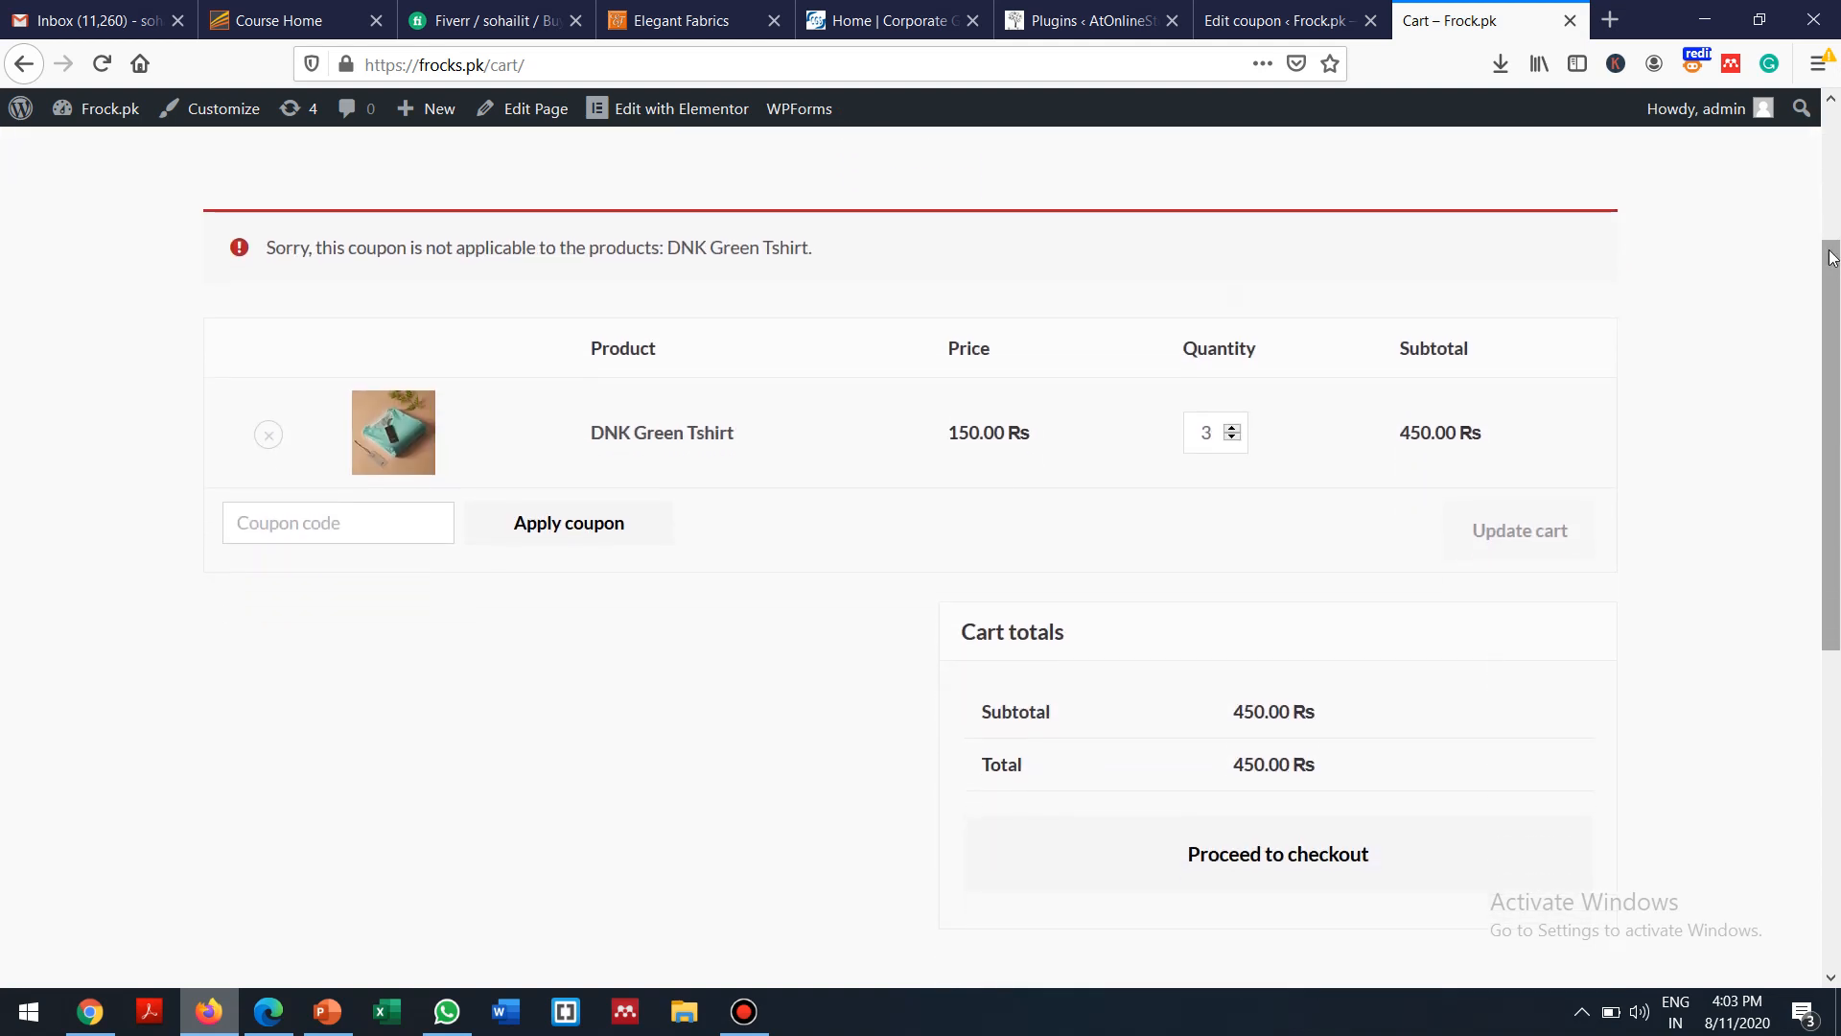
pyautogui.moveTo(1837, 291); pyautogui.dragTo(1836, 311)
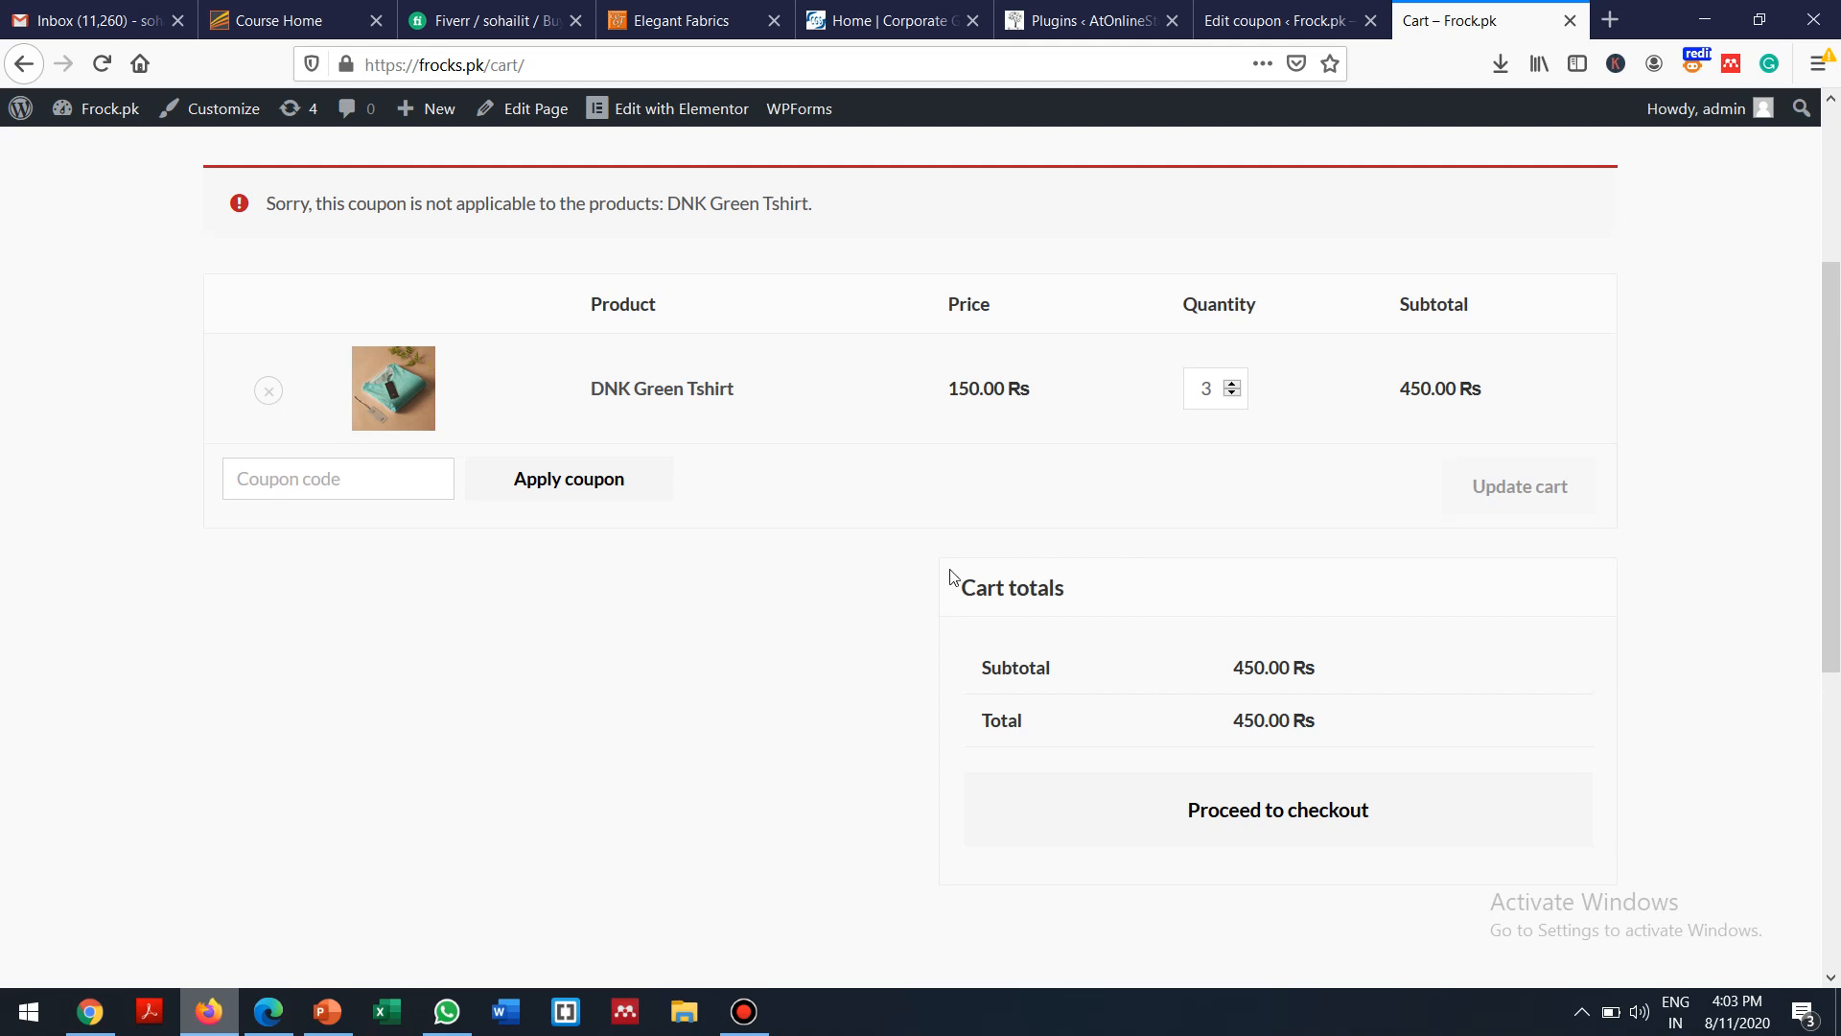
pyautogui.scroll(3, 928, 566)
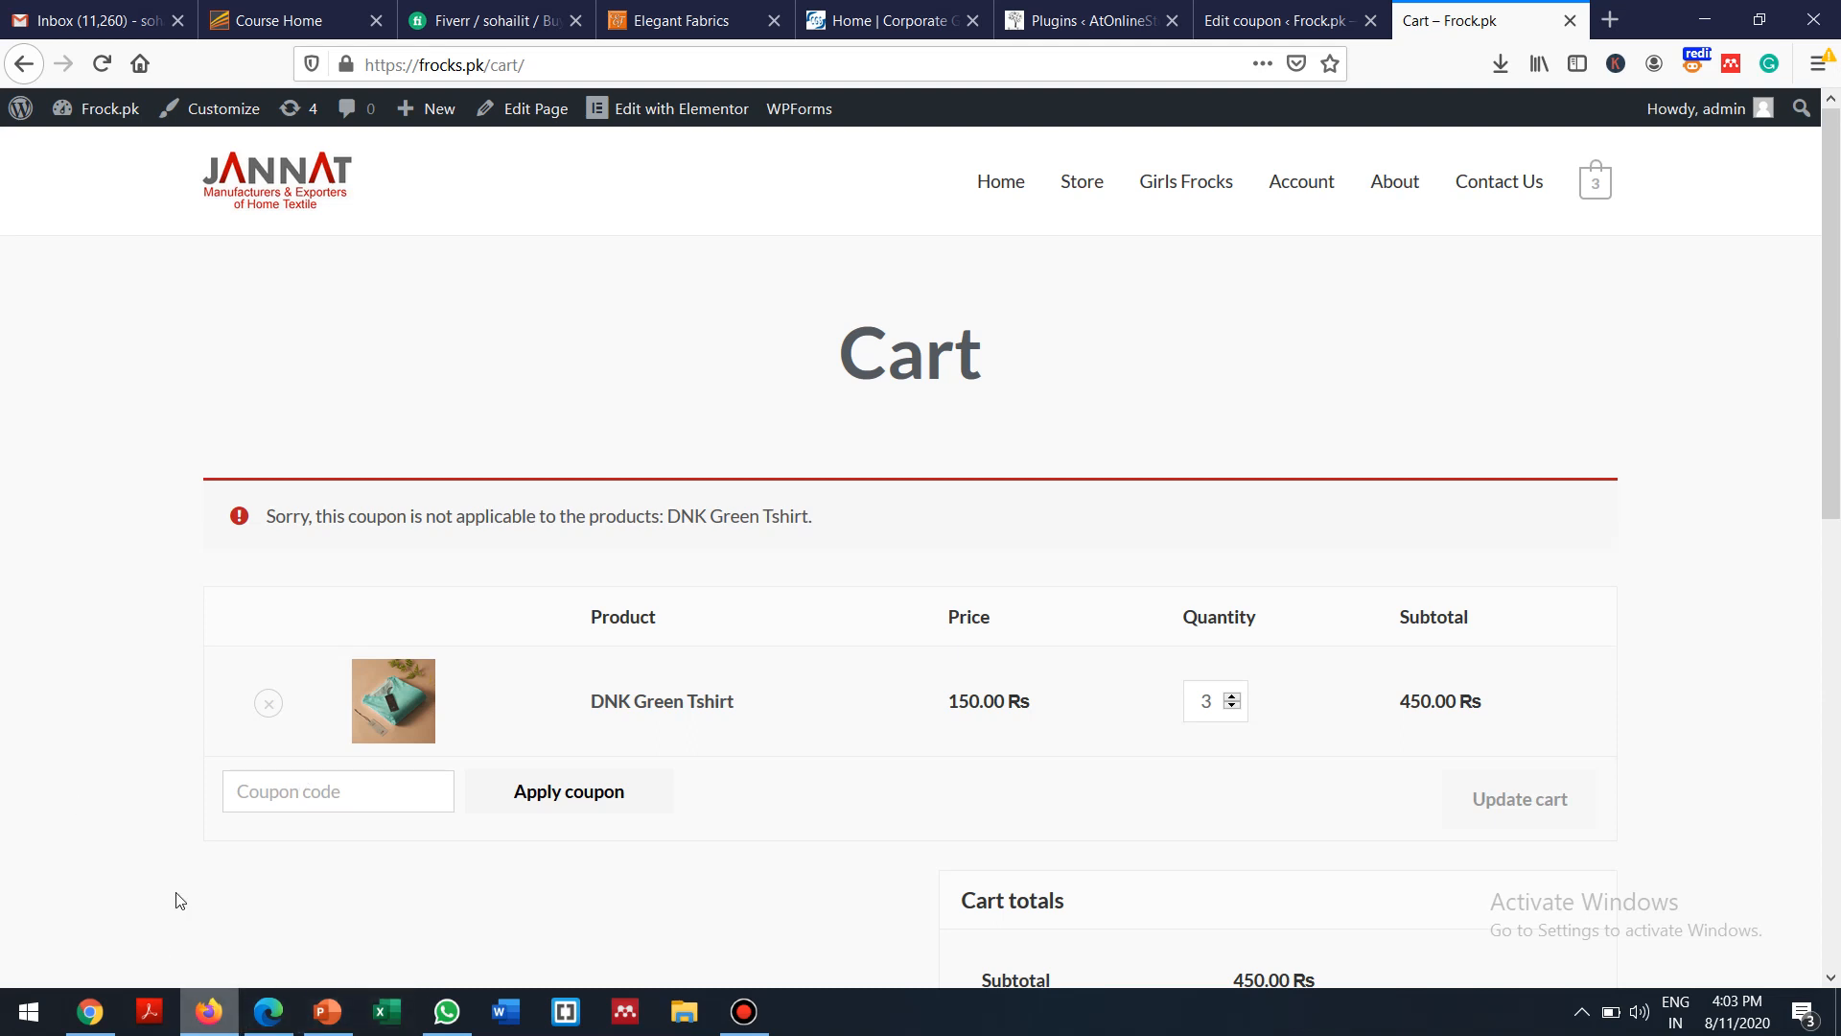
pyautogui.click(272, 1015)
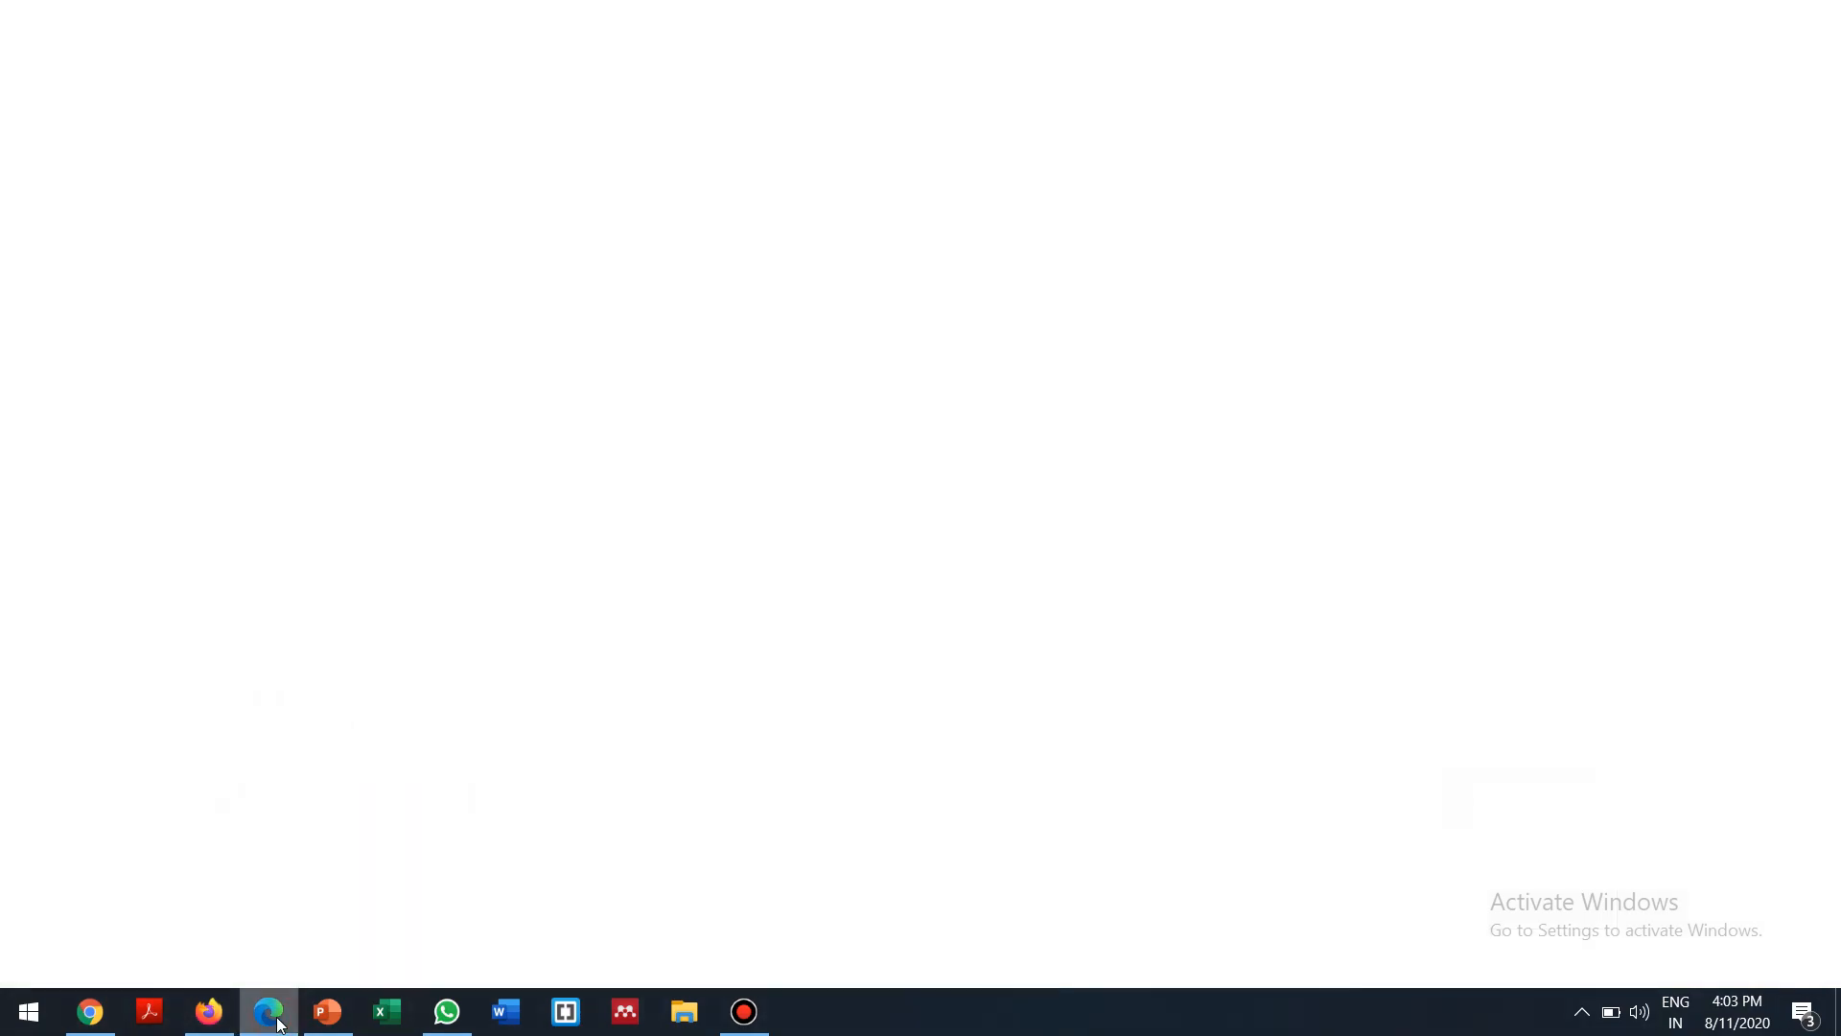
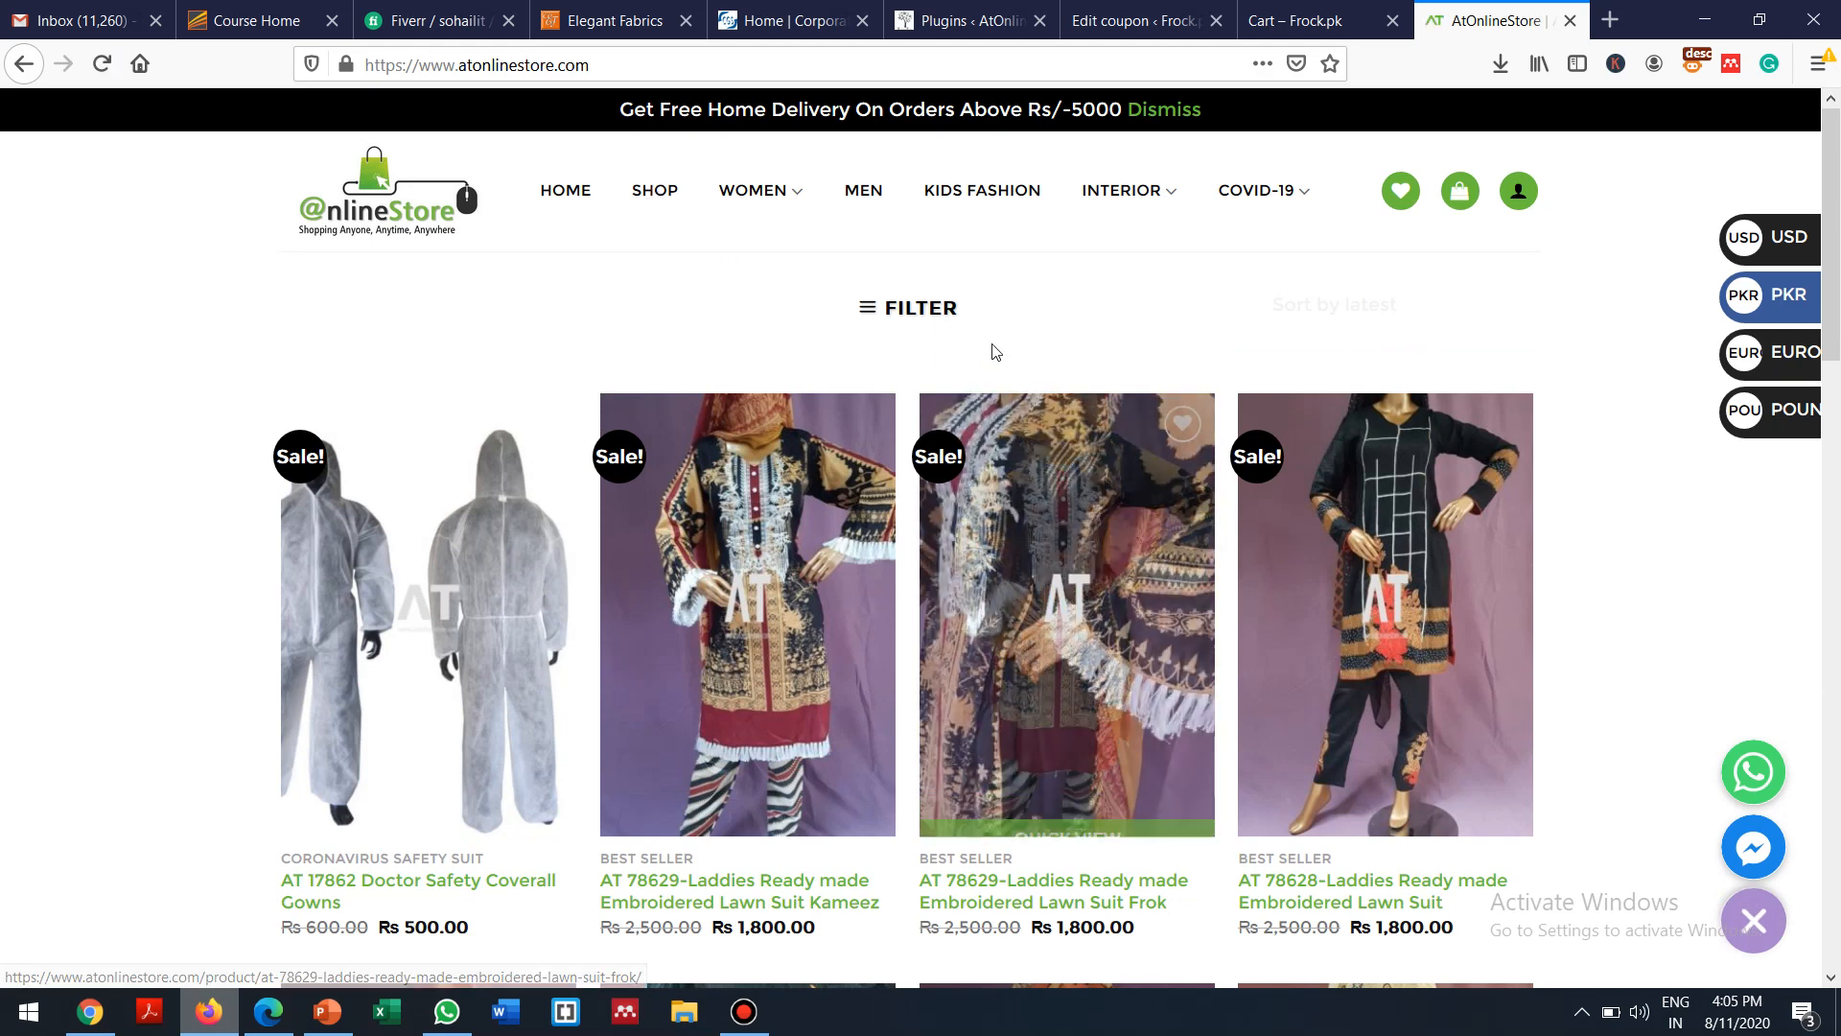
# Open the AtOnlineStore home page, look over its sale banners, and close the chat pop-up
pyautogui.click(568, 194)
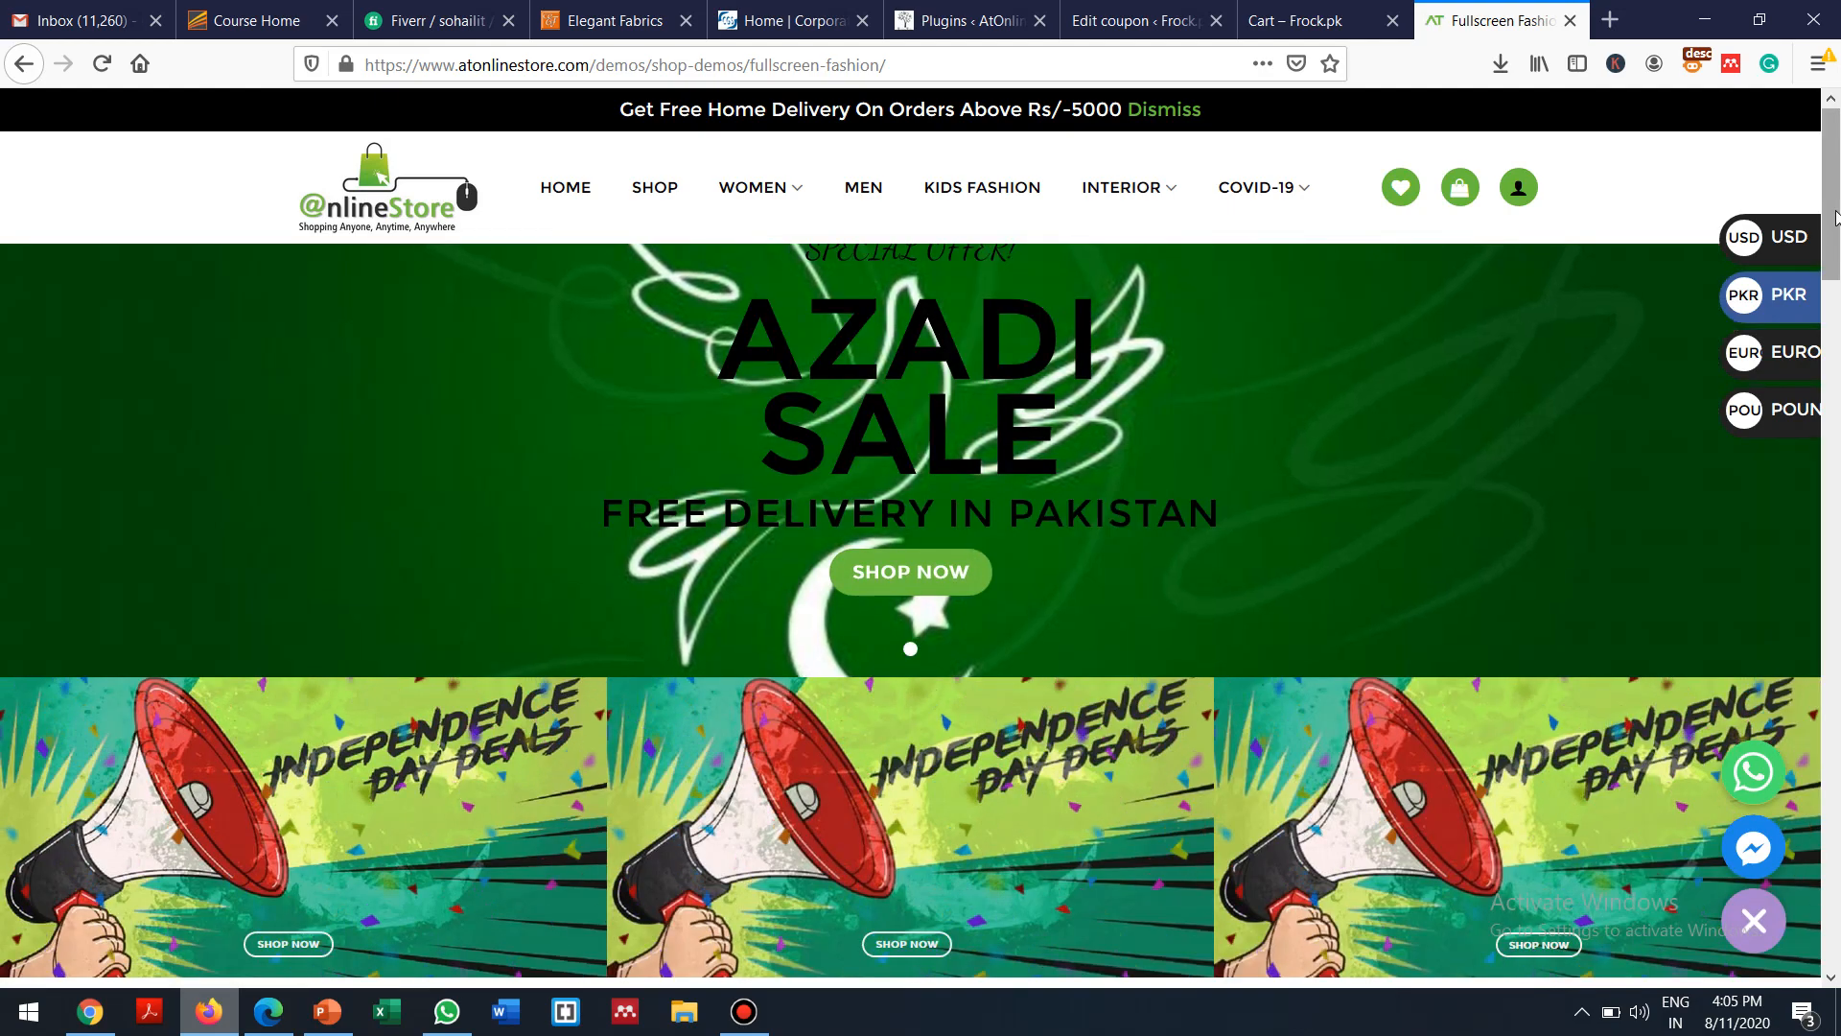
pyautogui.moveTo(1836, 218); pyautogui.dragTo(1836, 337)
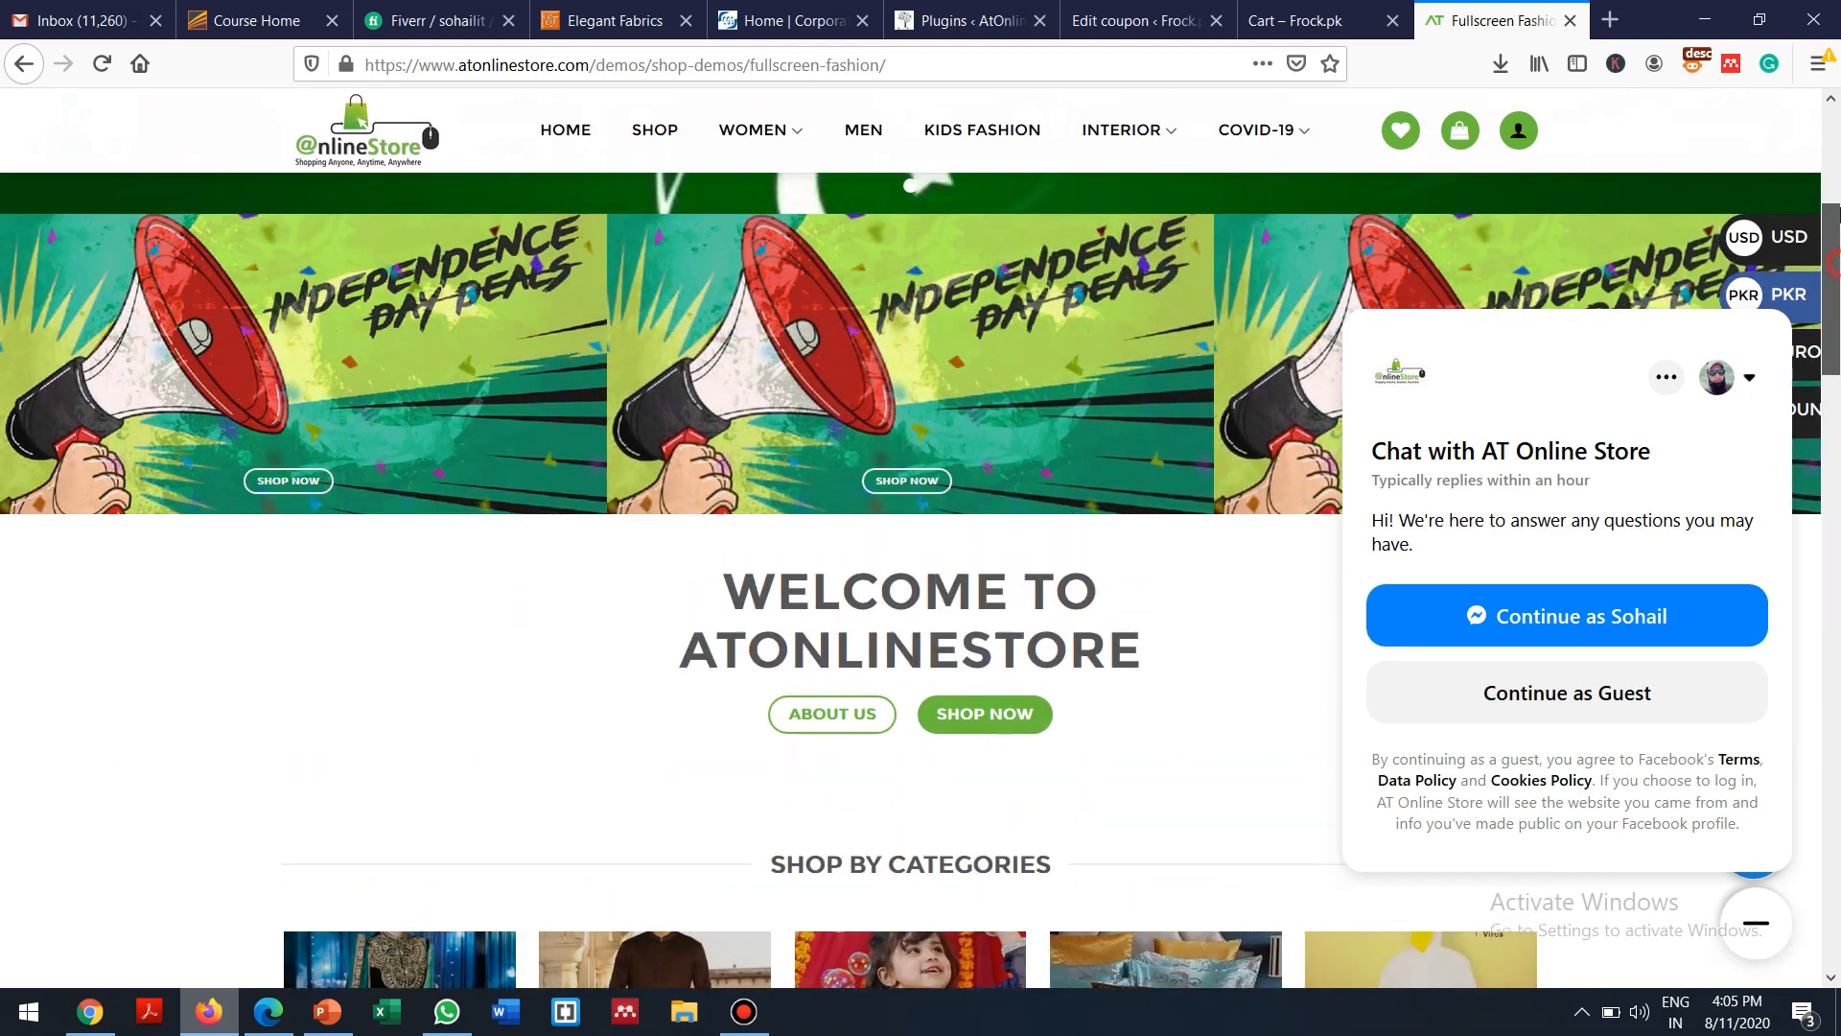
pyautogui.moveTo(1837, 234); pyautogui.dragTo(1837, 138)
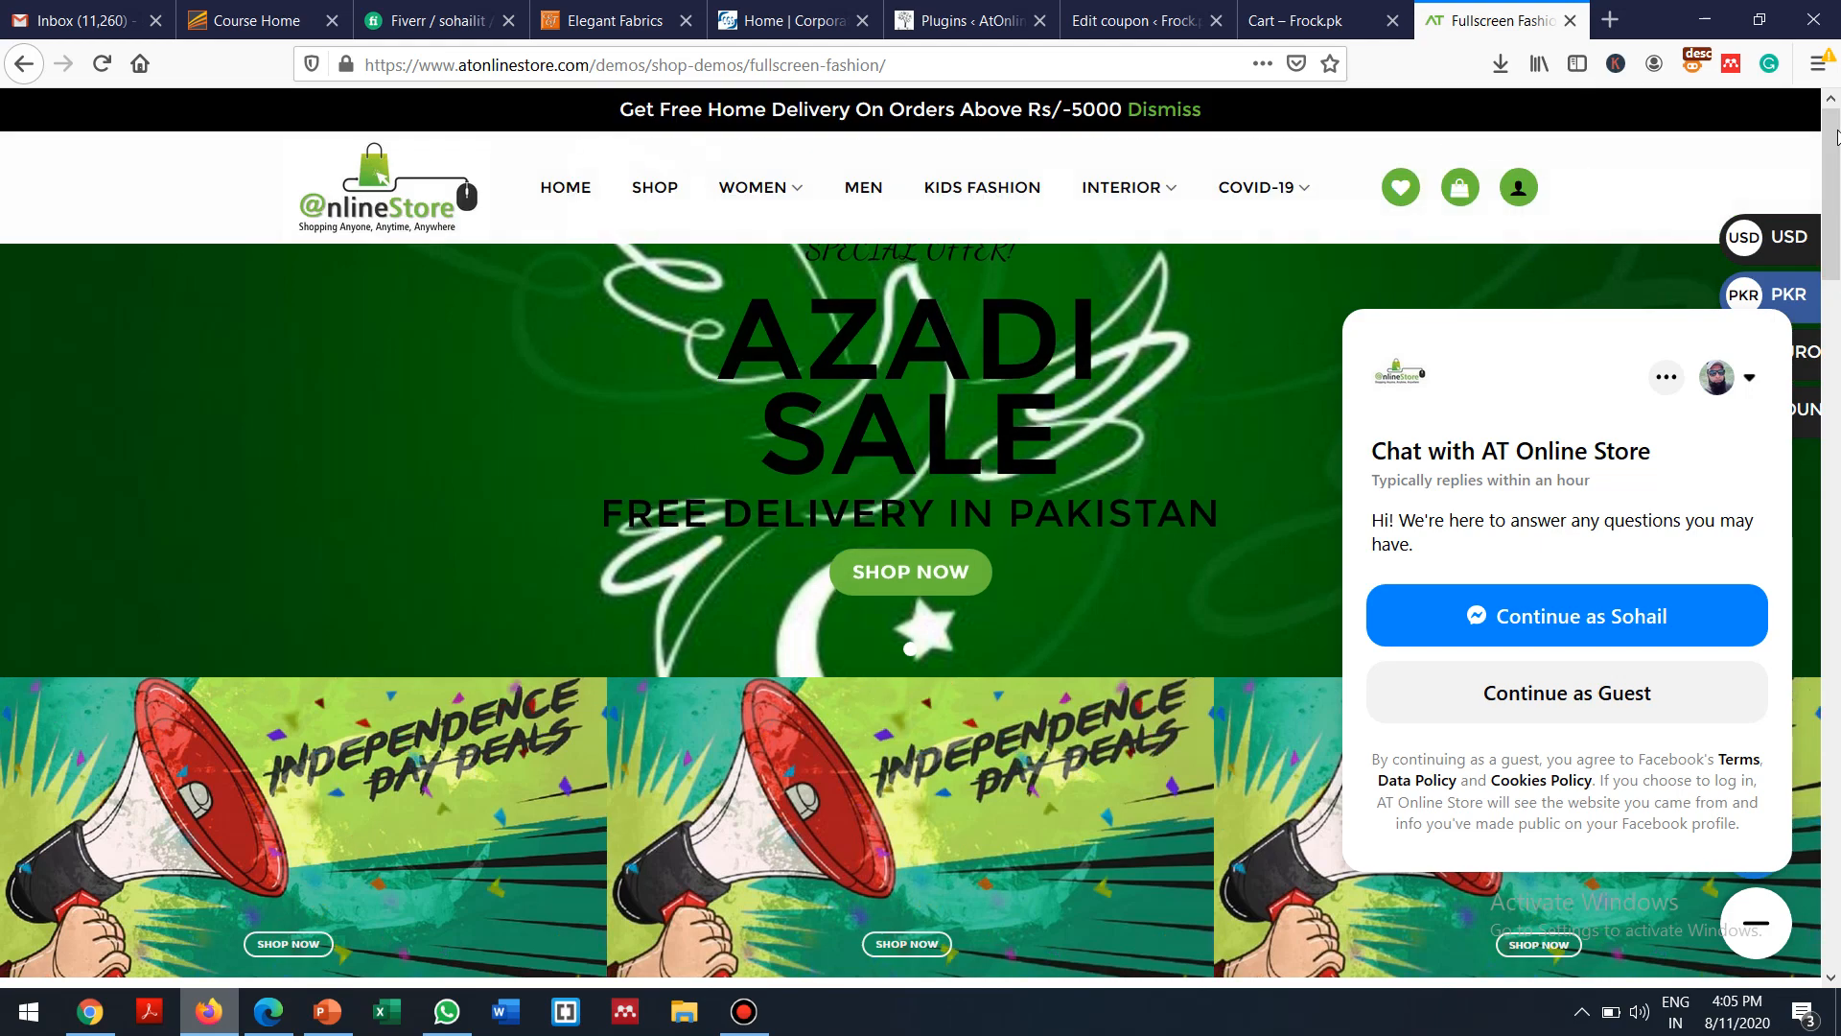
pyautogui.click(1749, 382)
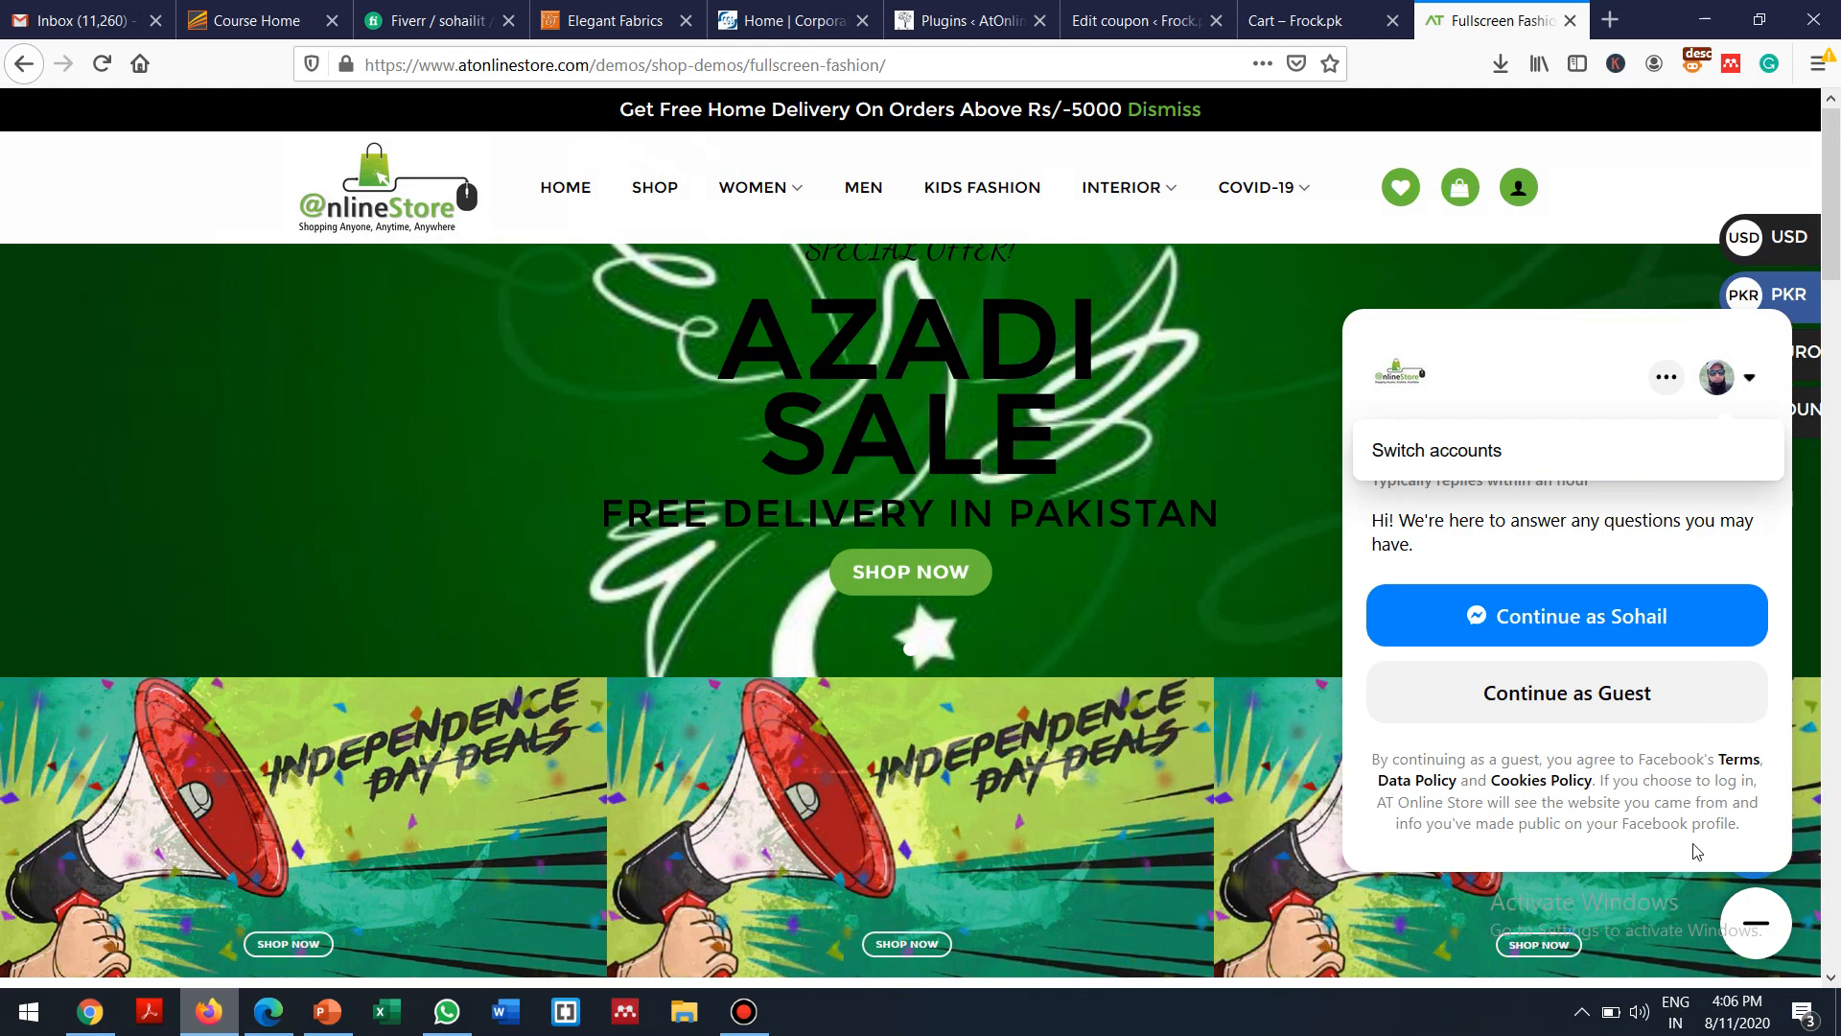
pyautogui.click(1756, 924)
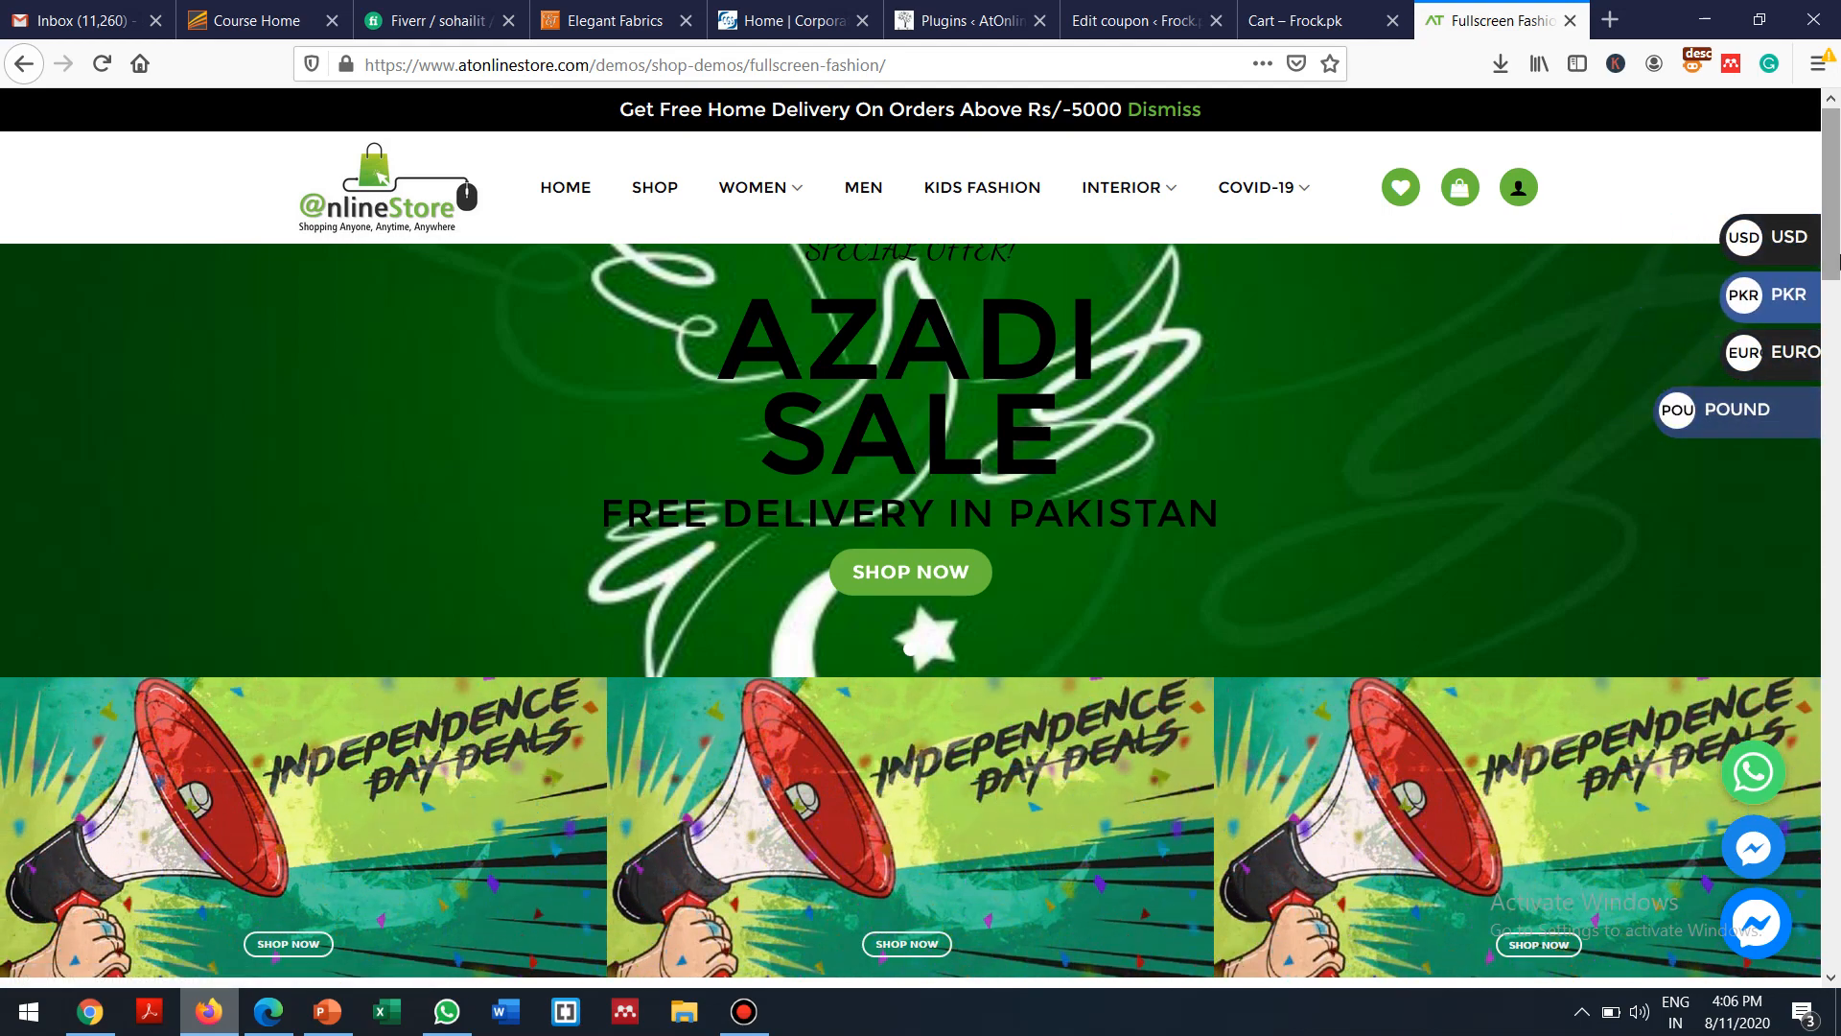
# Switch the AtOnlineStore display currency to USD and check the product prices in the listings
pyautogui.moveTo(1837, 225); pyautogui.dragTo(1839, 751)
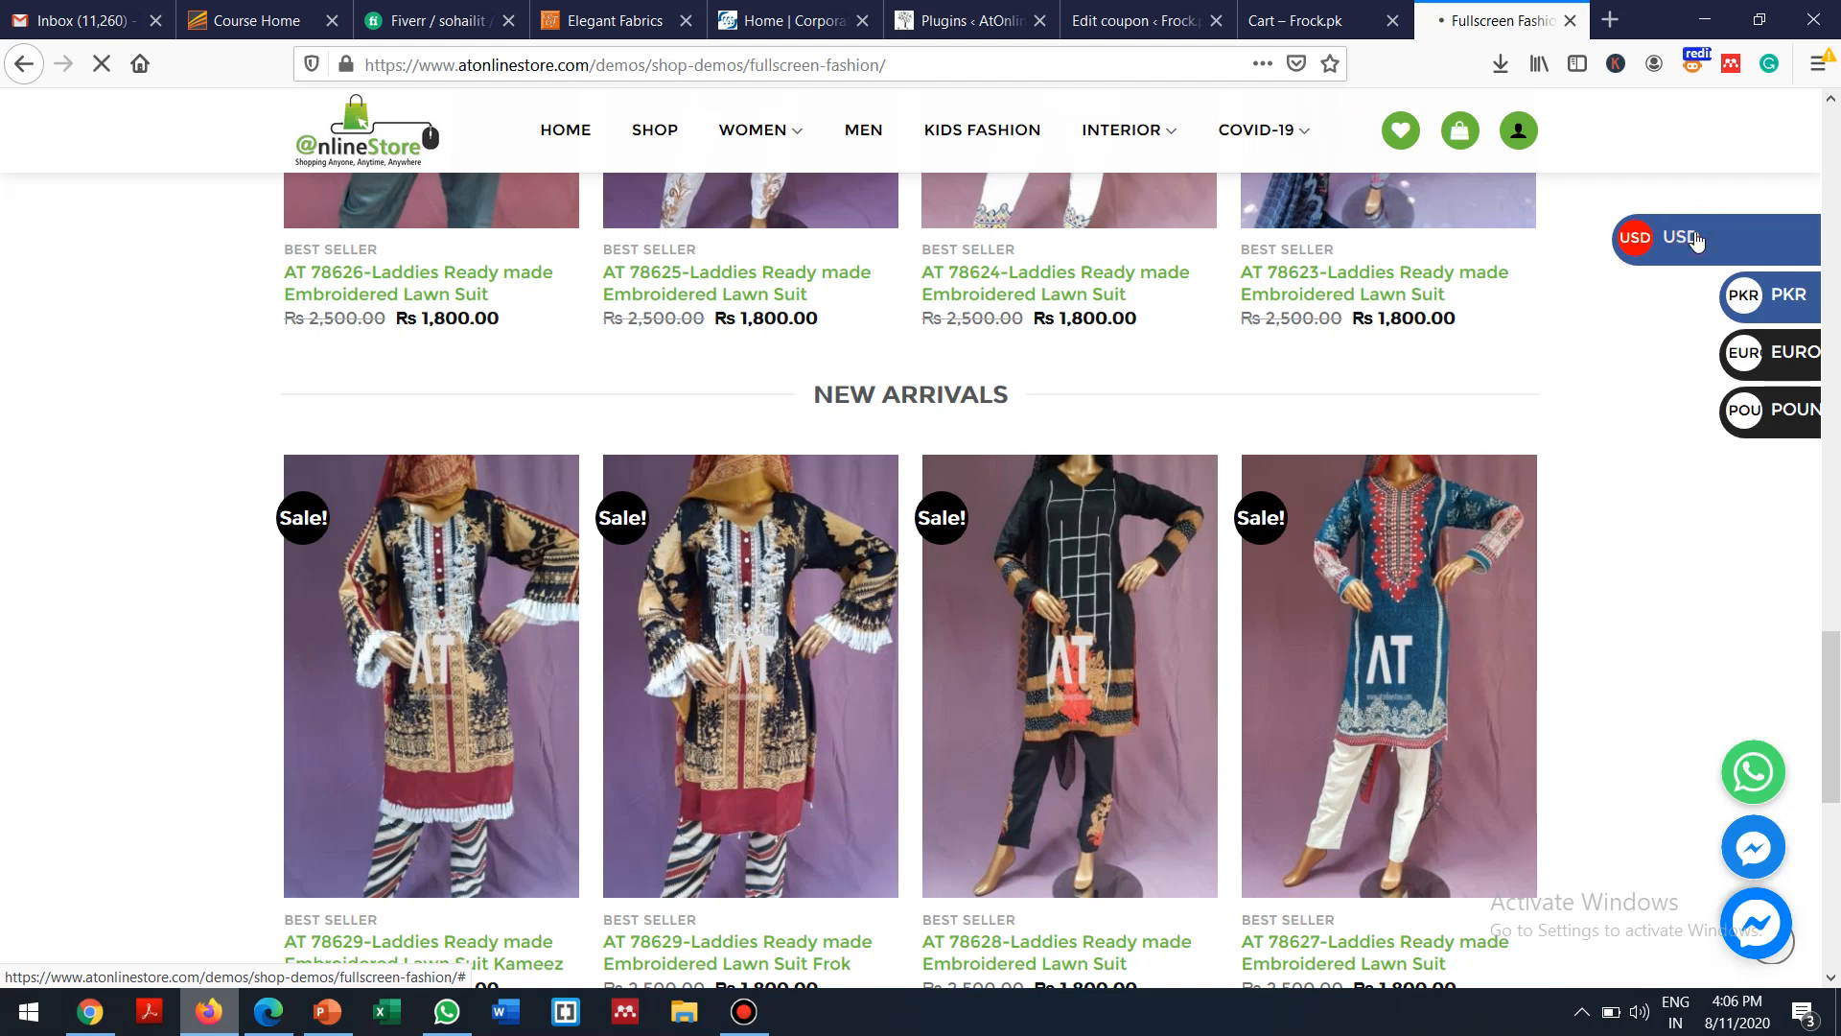
pyautogui.click(1695, 240)
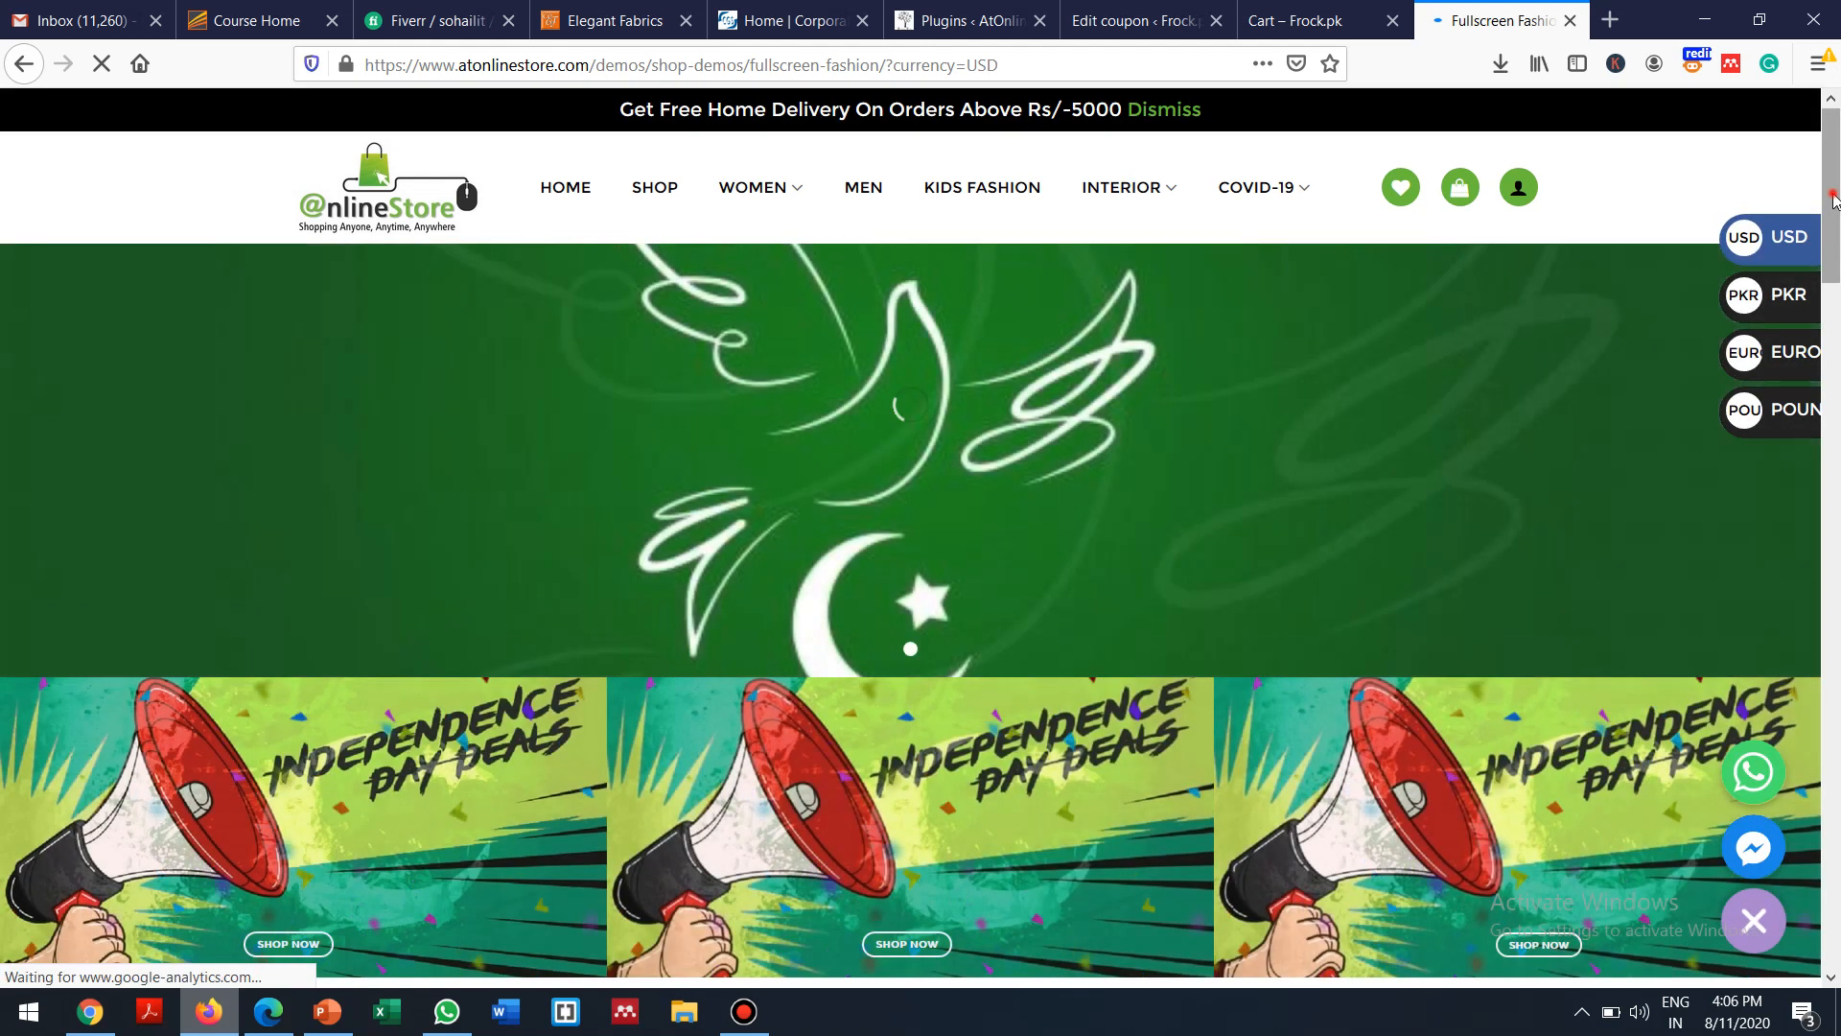
pyautogui.moveTo(1834, 196); pyautogui.dragTo(1835, 536)
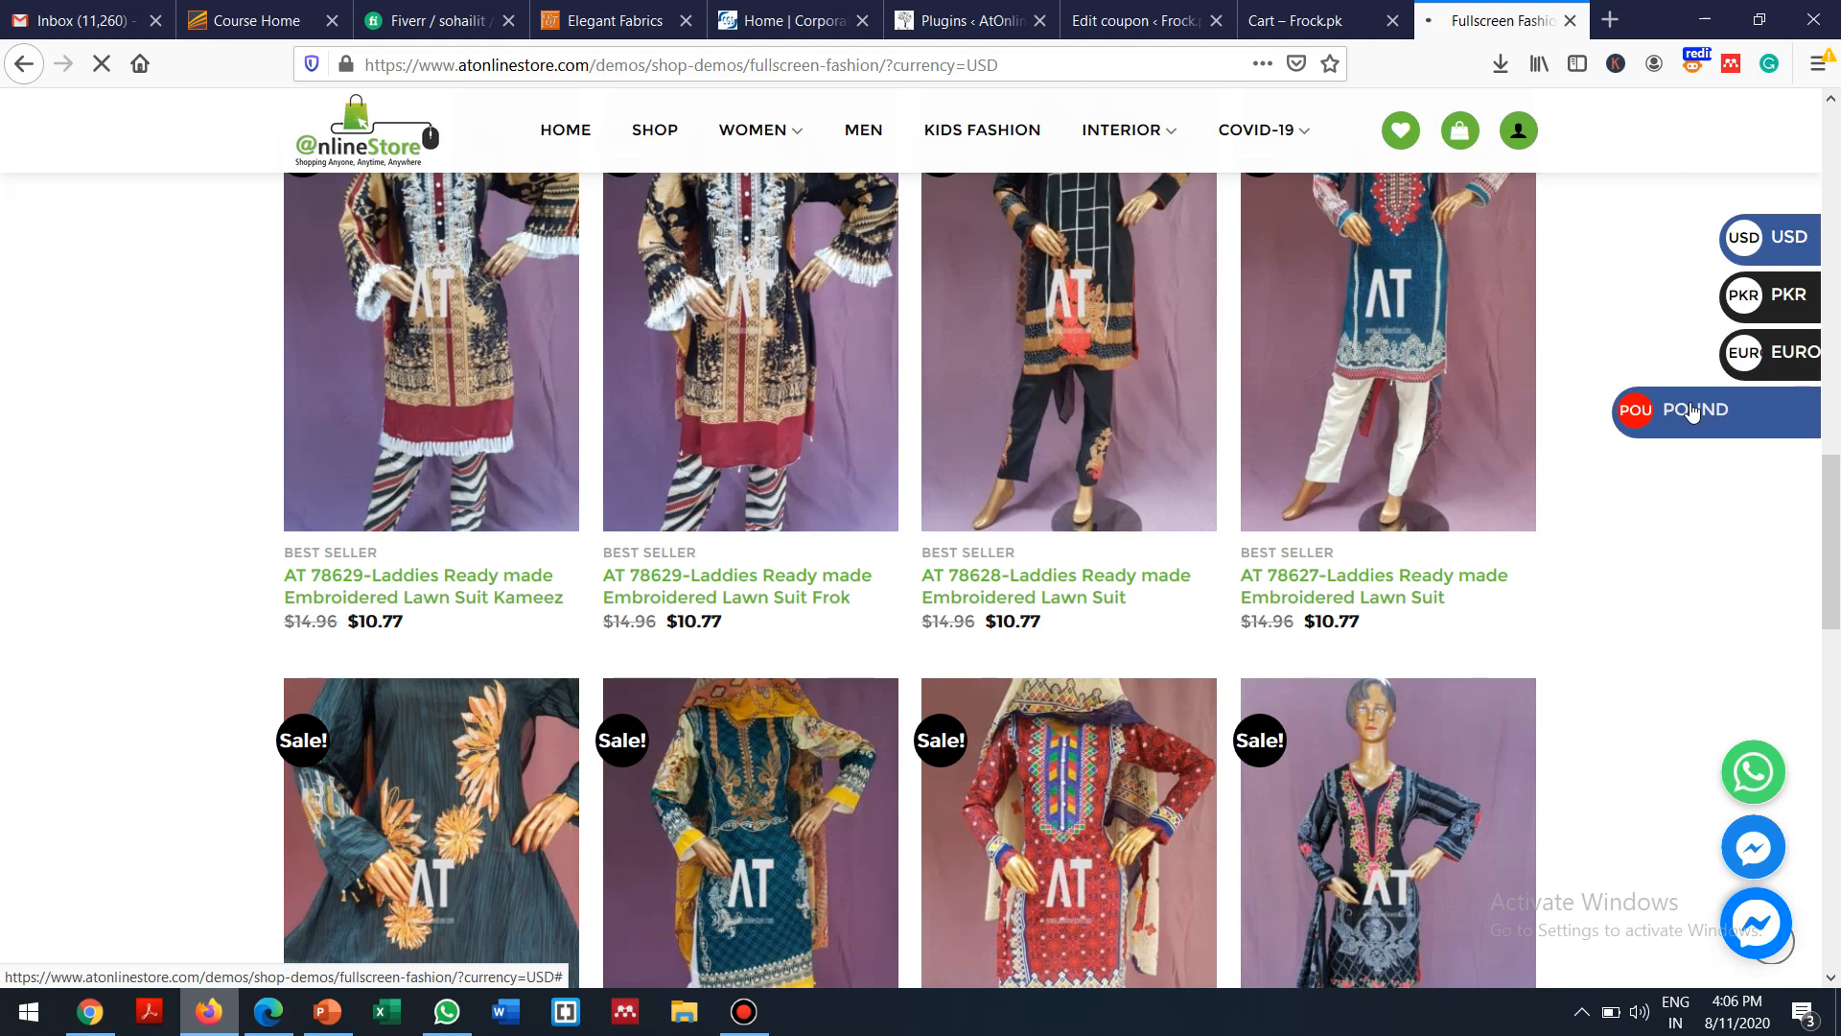
# Switch the AtOnlineStore display currency to POUND and check the product prices in the listings
pyautogui.click(1693, 410)
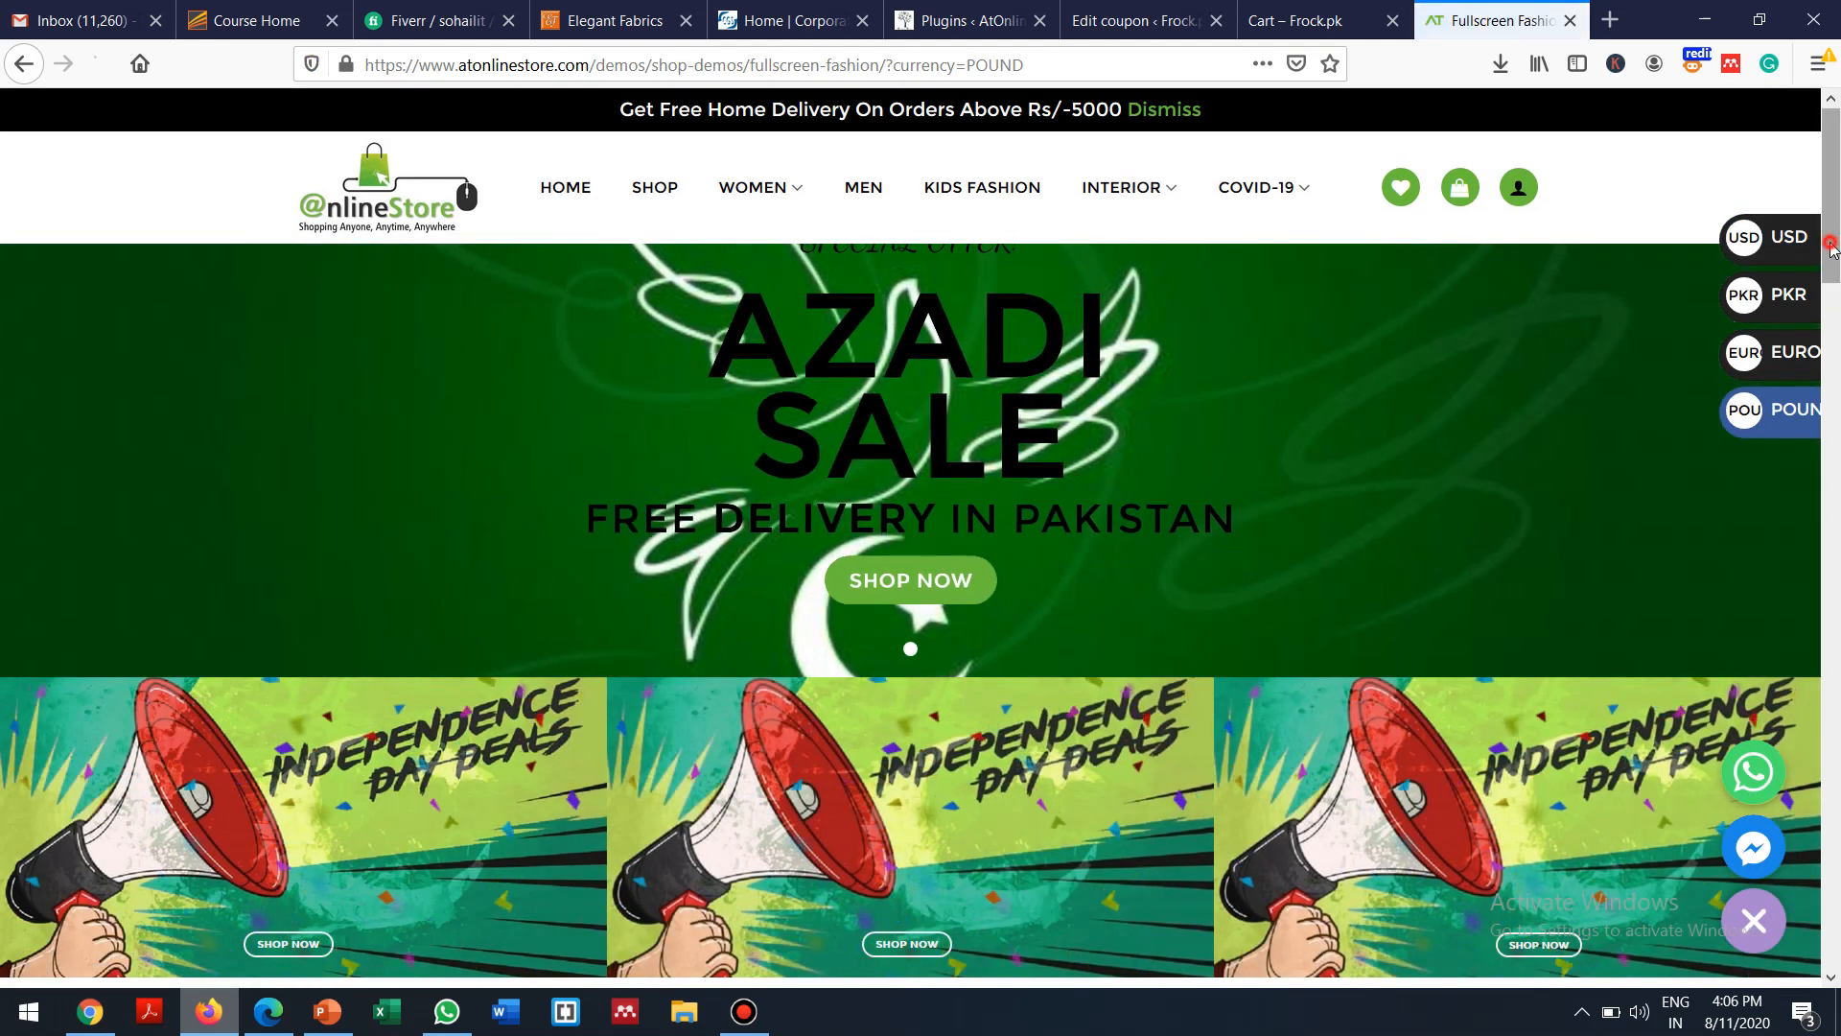
pyautogui.scroll(-10, 1839, 350)
pyautogui.scroll(-5, 1838, 552)
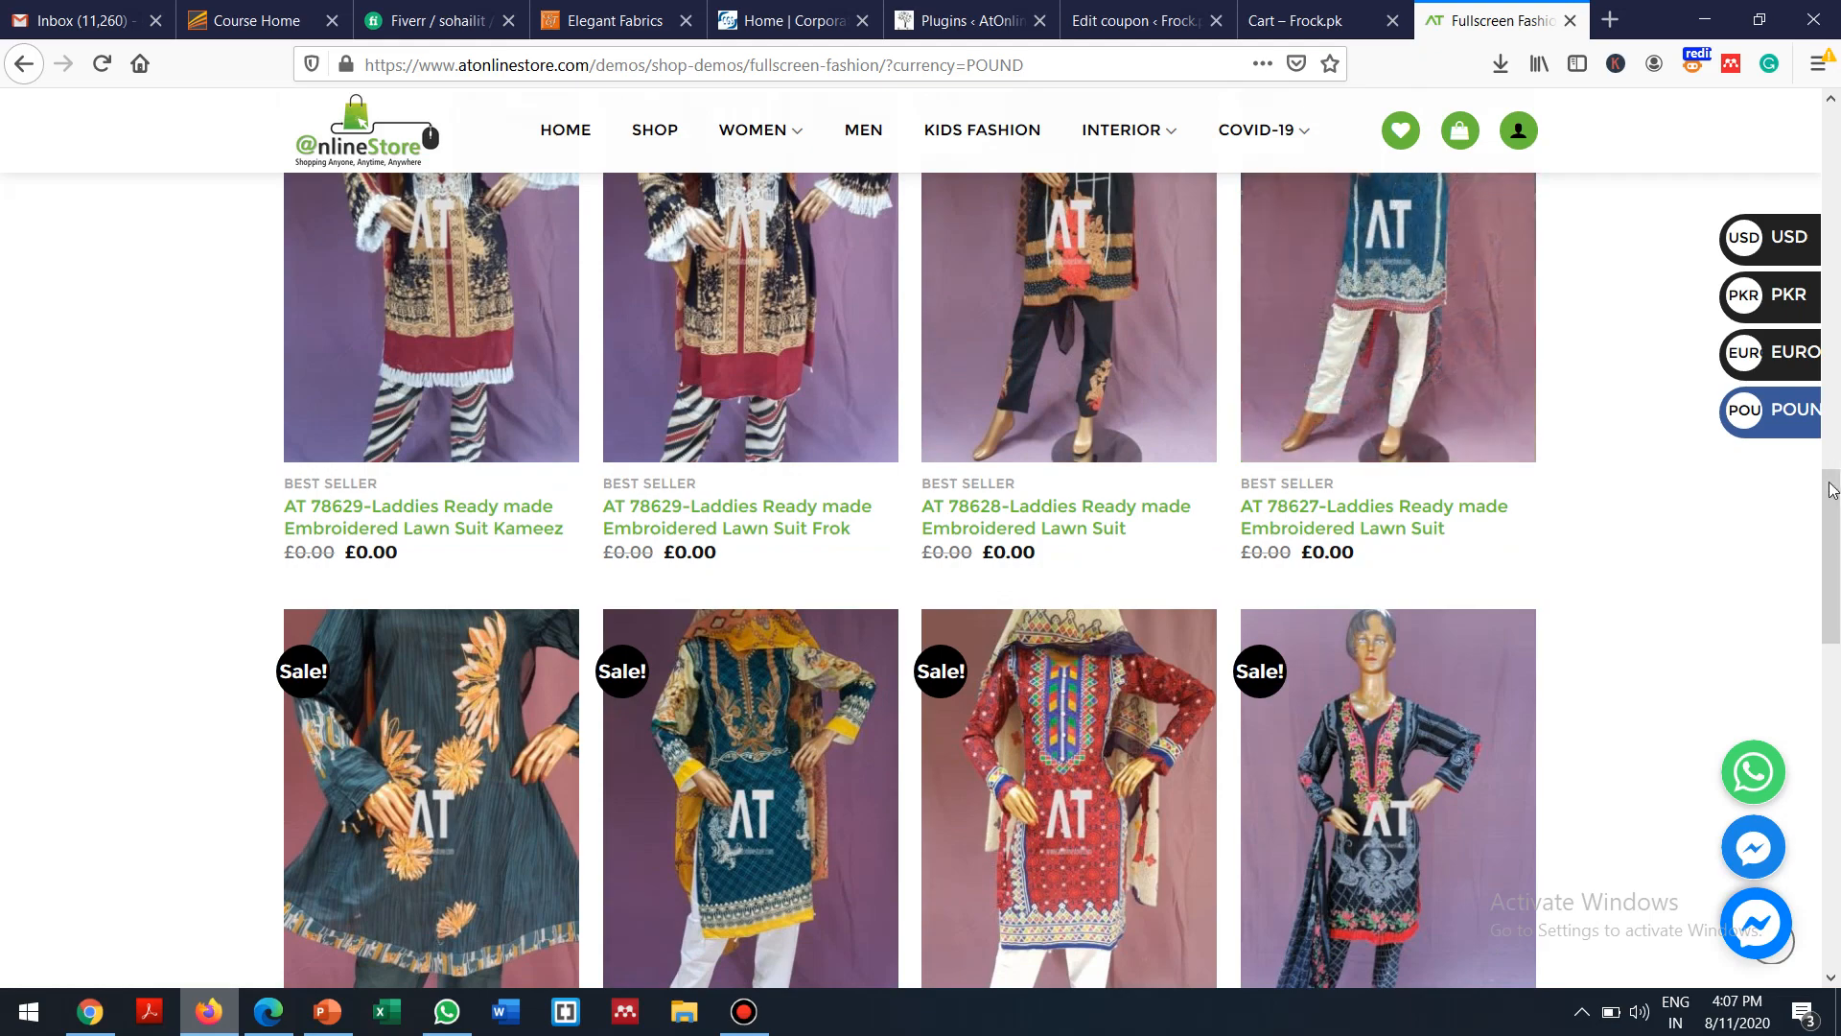
pyautogui.moveTo(1833, 523)
pyautogui.mouseDown()
pyautogui.moveTo(1834, 619)
pyautogui.moveTo(1835, 560)
pyautogui.mouseUp()
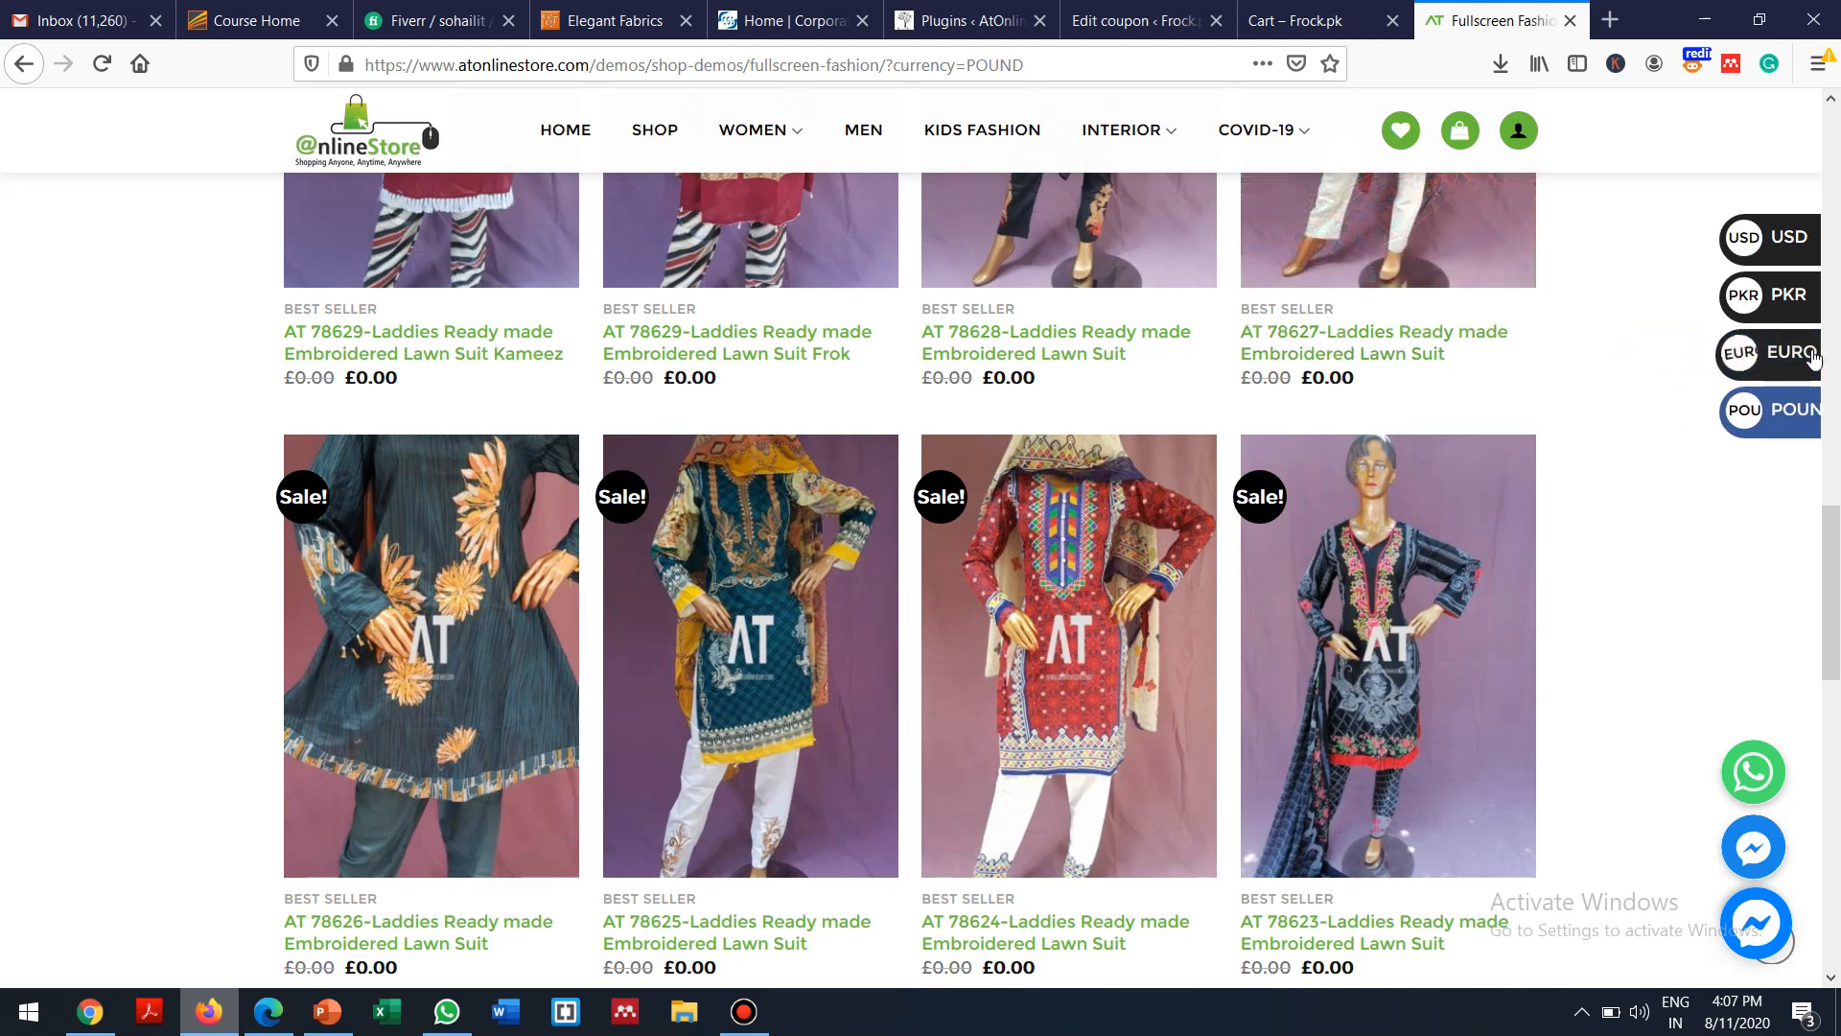
# Switch the AtOnlineStore display currency to EURO and look over the home page down to the best selling products
pyautogui.click(1734, 357)
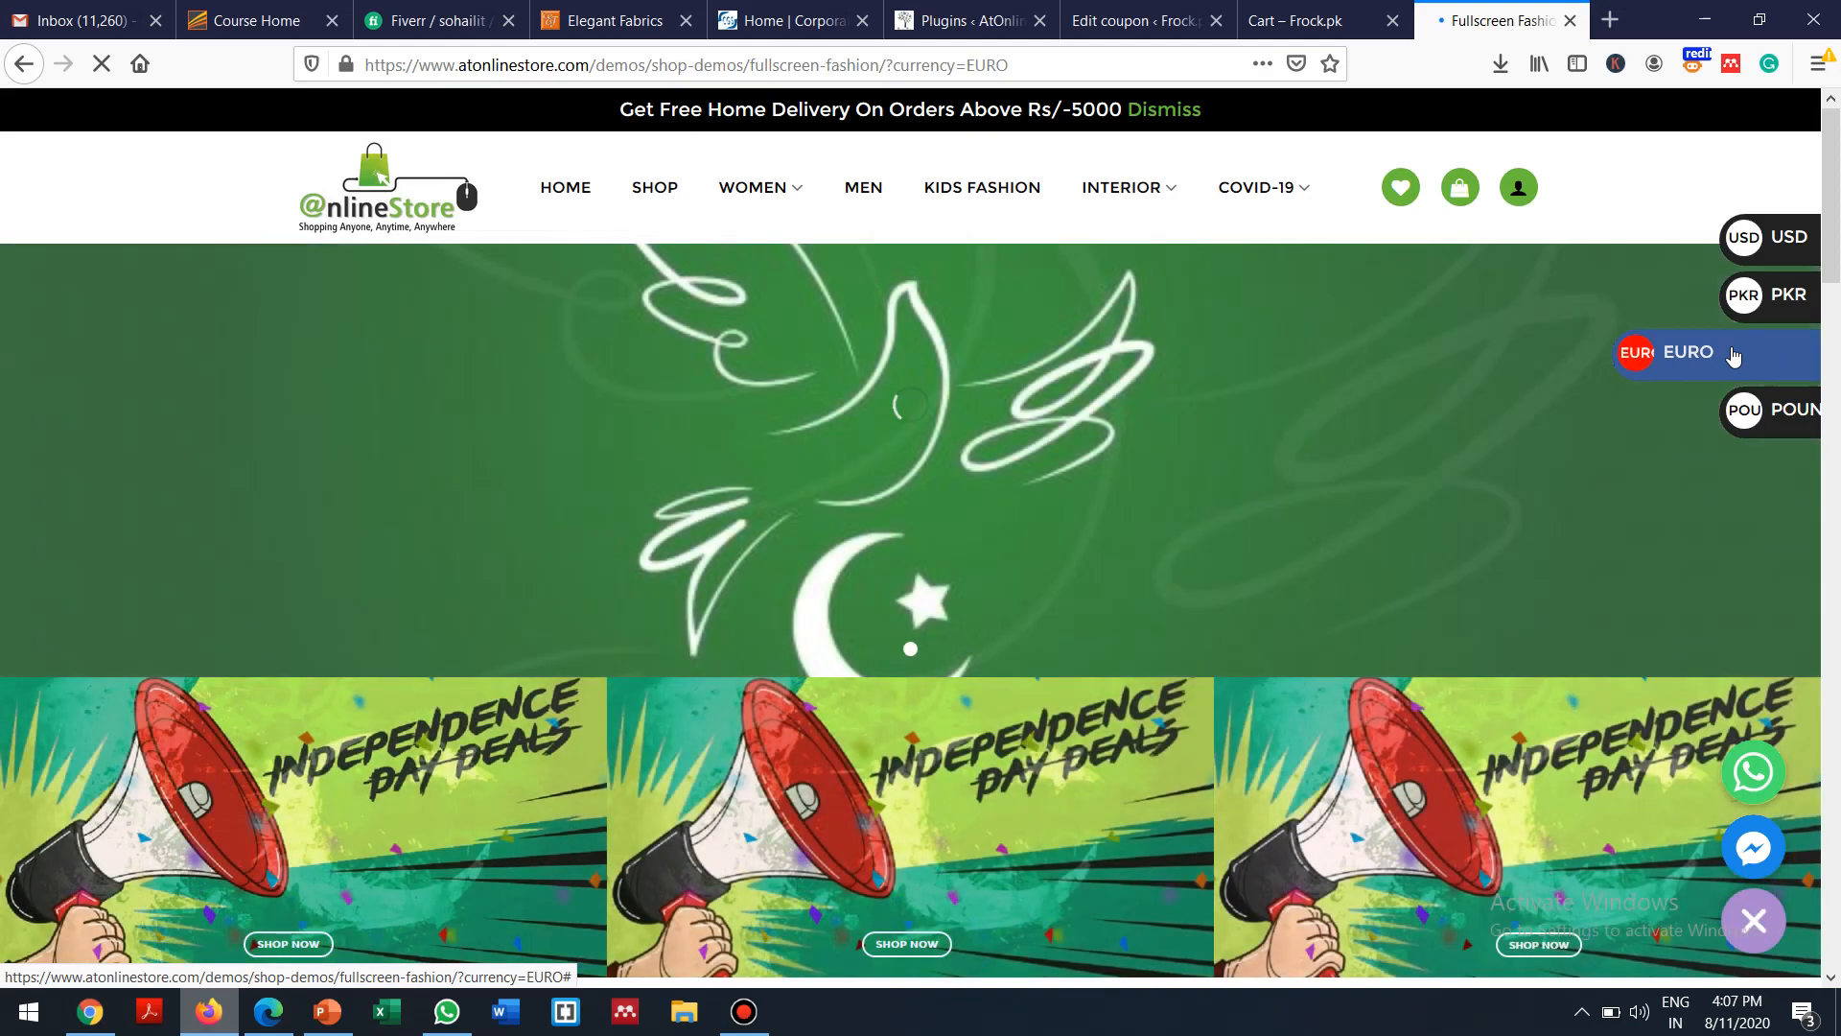
pyautogui.scroll(-5, 911, 537)
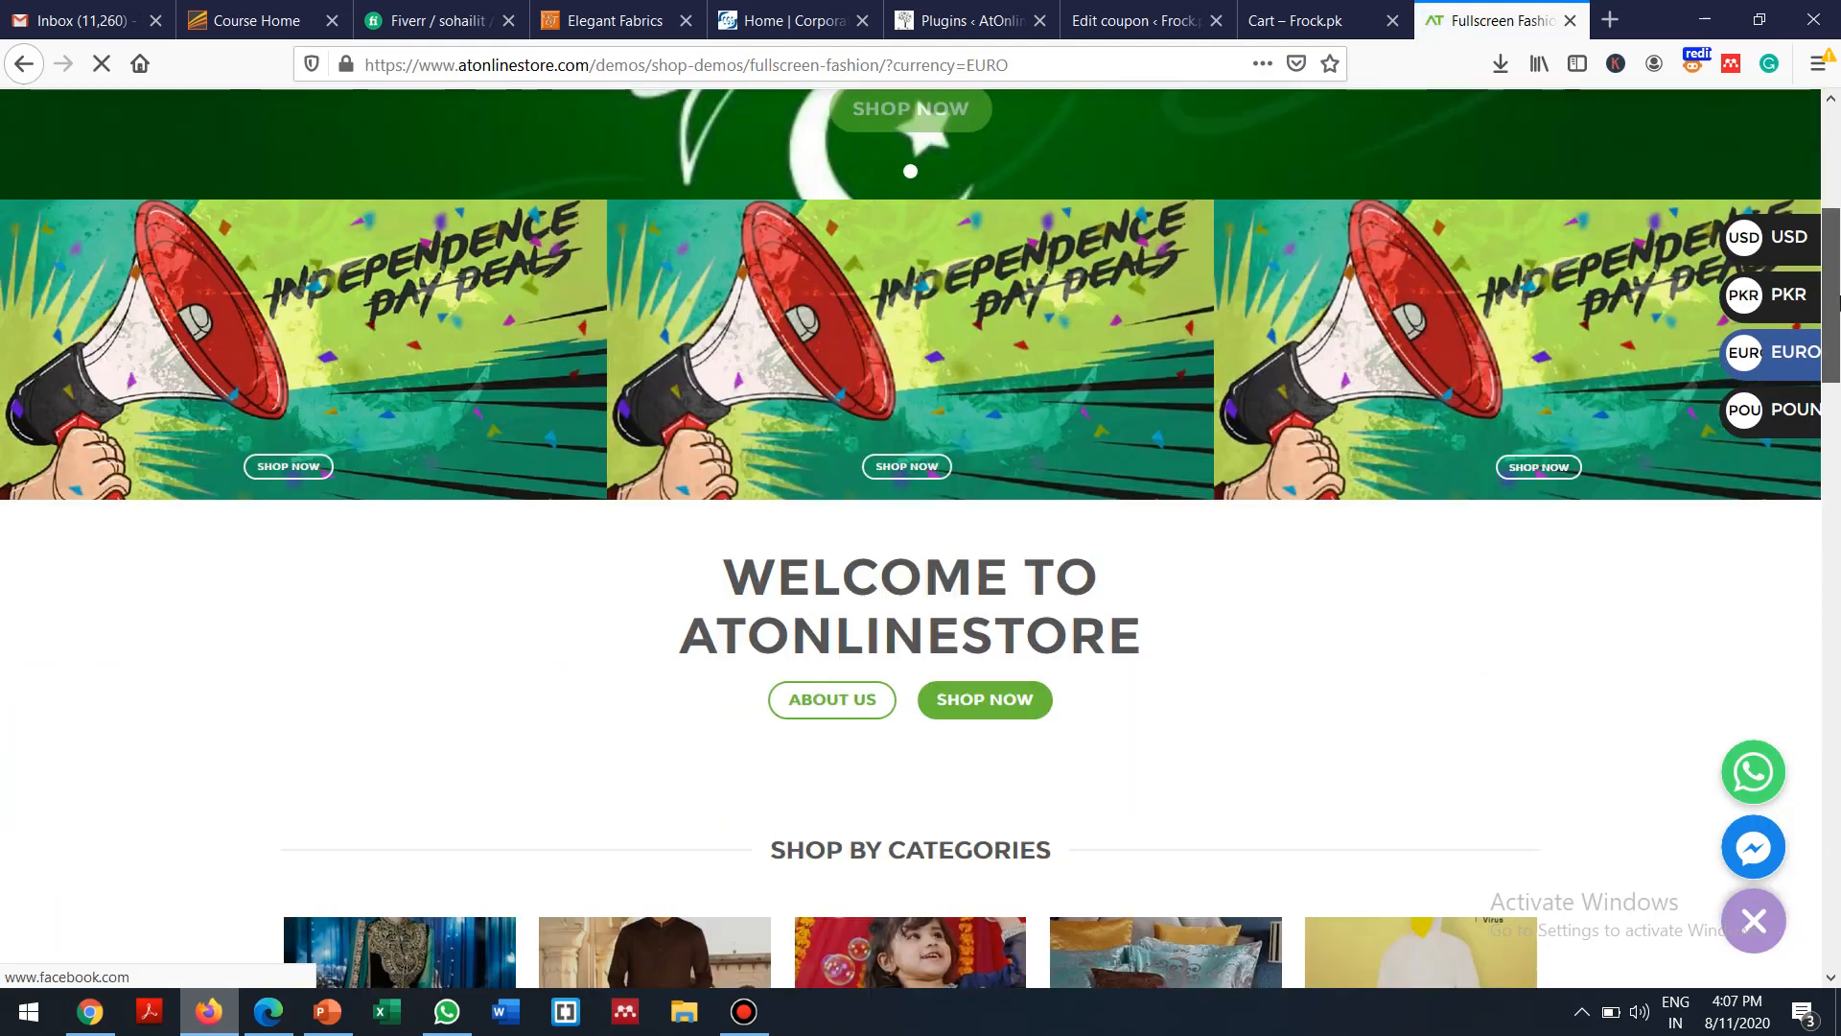
pyautogui.moveTo(1837, 299); pyautogui.dragTo(1834, 374)
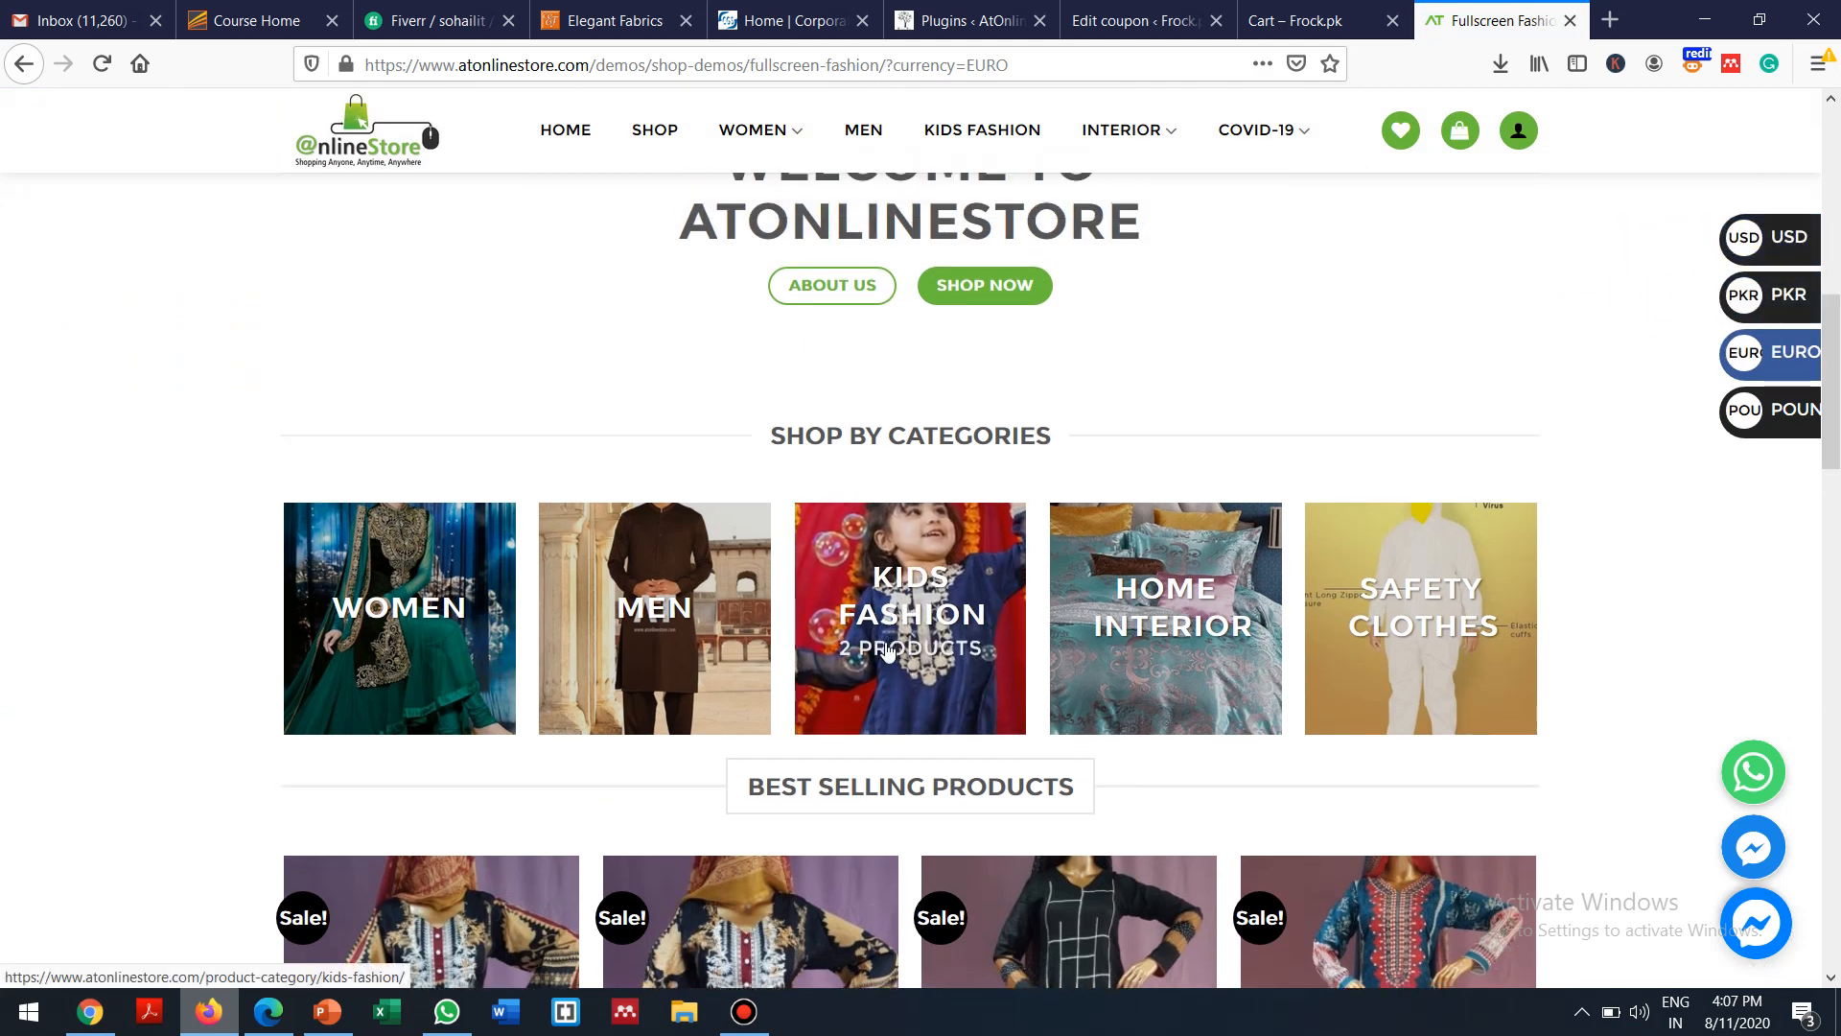
pyautogui.moveTo(268, 1012)
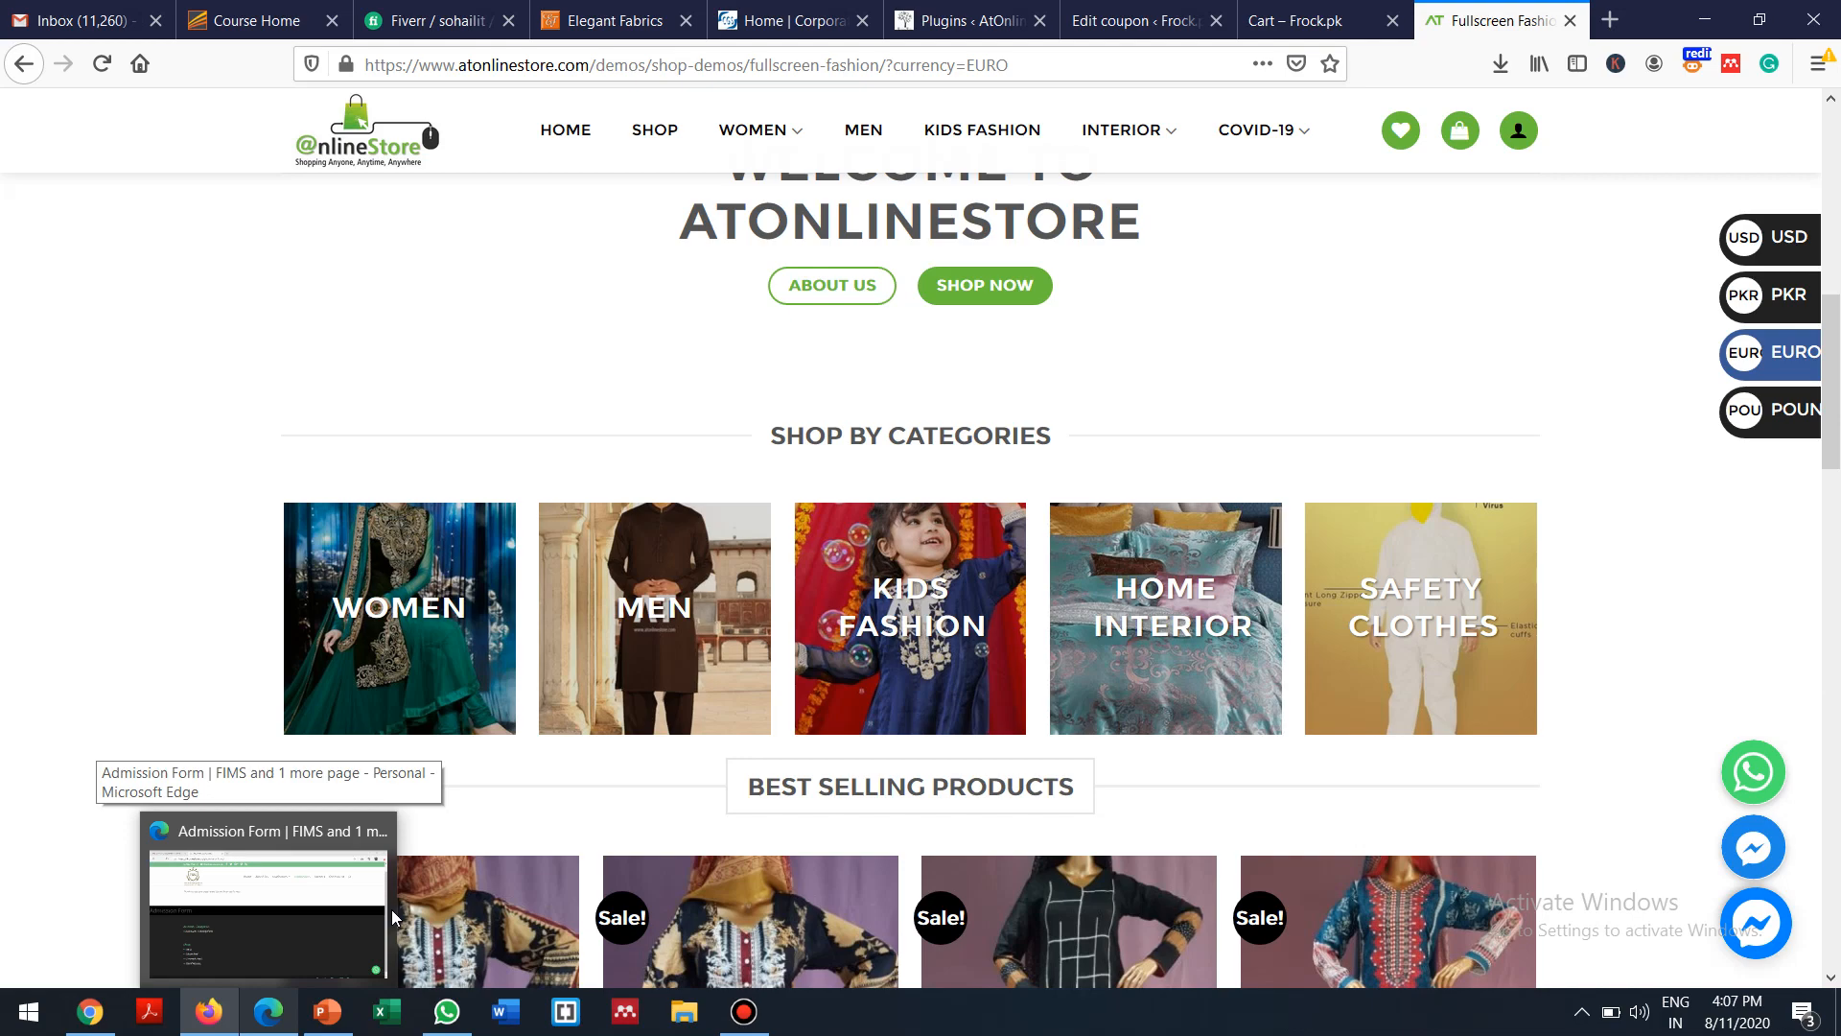
pyautogui.click(247, 998)
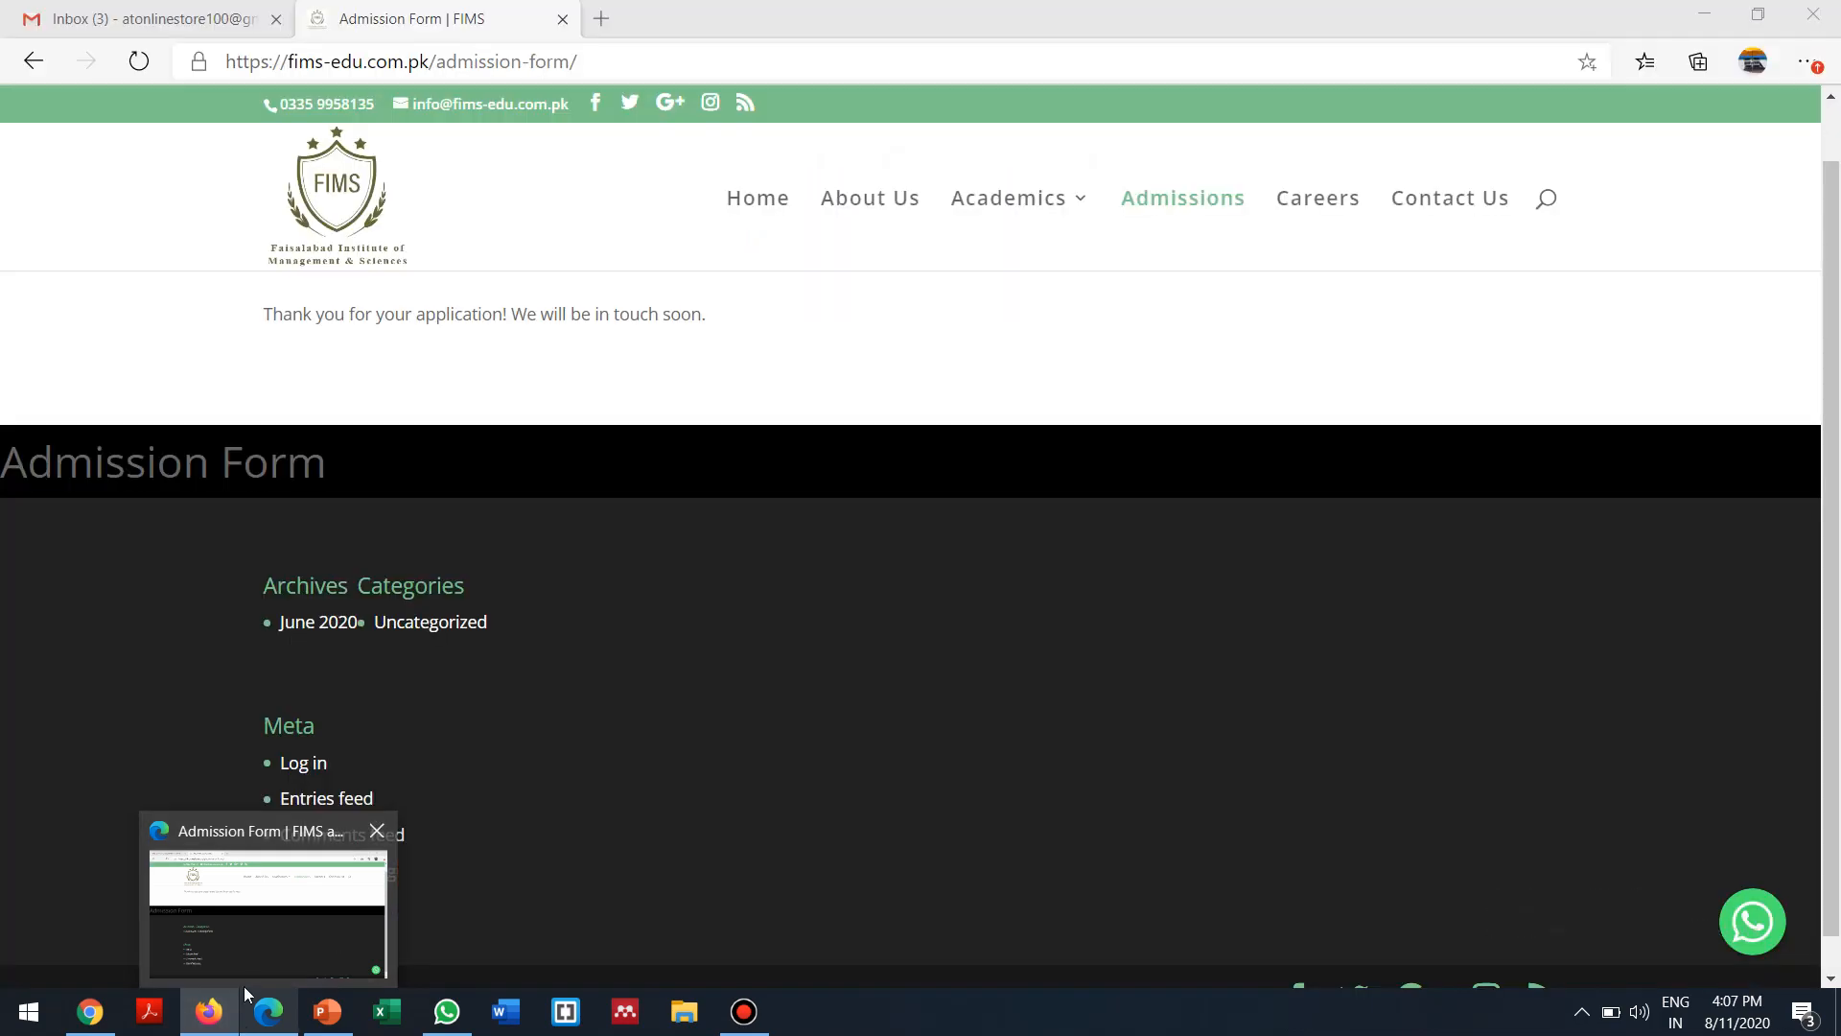
pyautogui.click(209, 1011)
# Return to the frocks.pk site and open the installed plugins list in its WordPress dashboard
pyautogui.click(1316, 13)
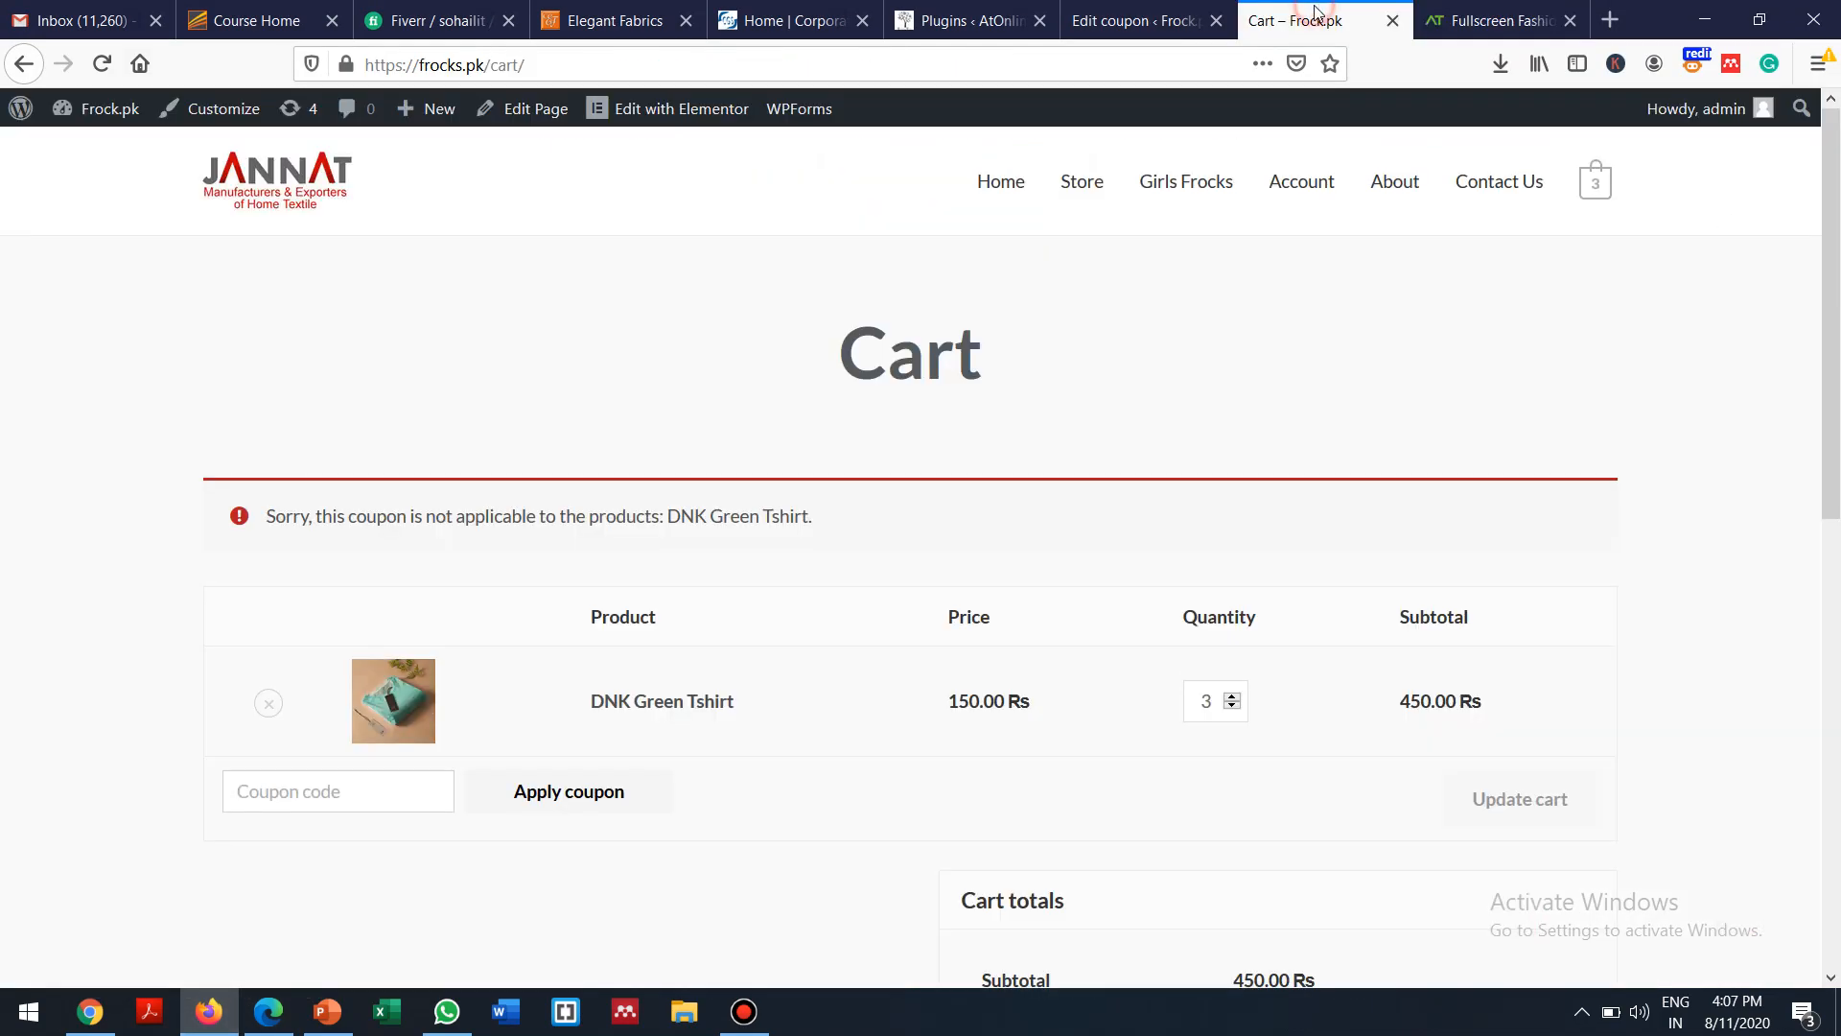
pyautogui.click(251, 180)
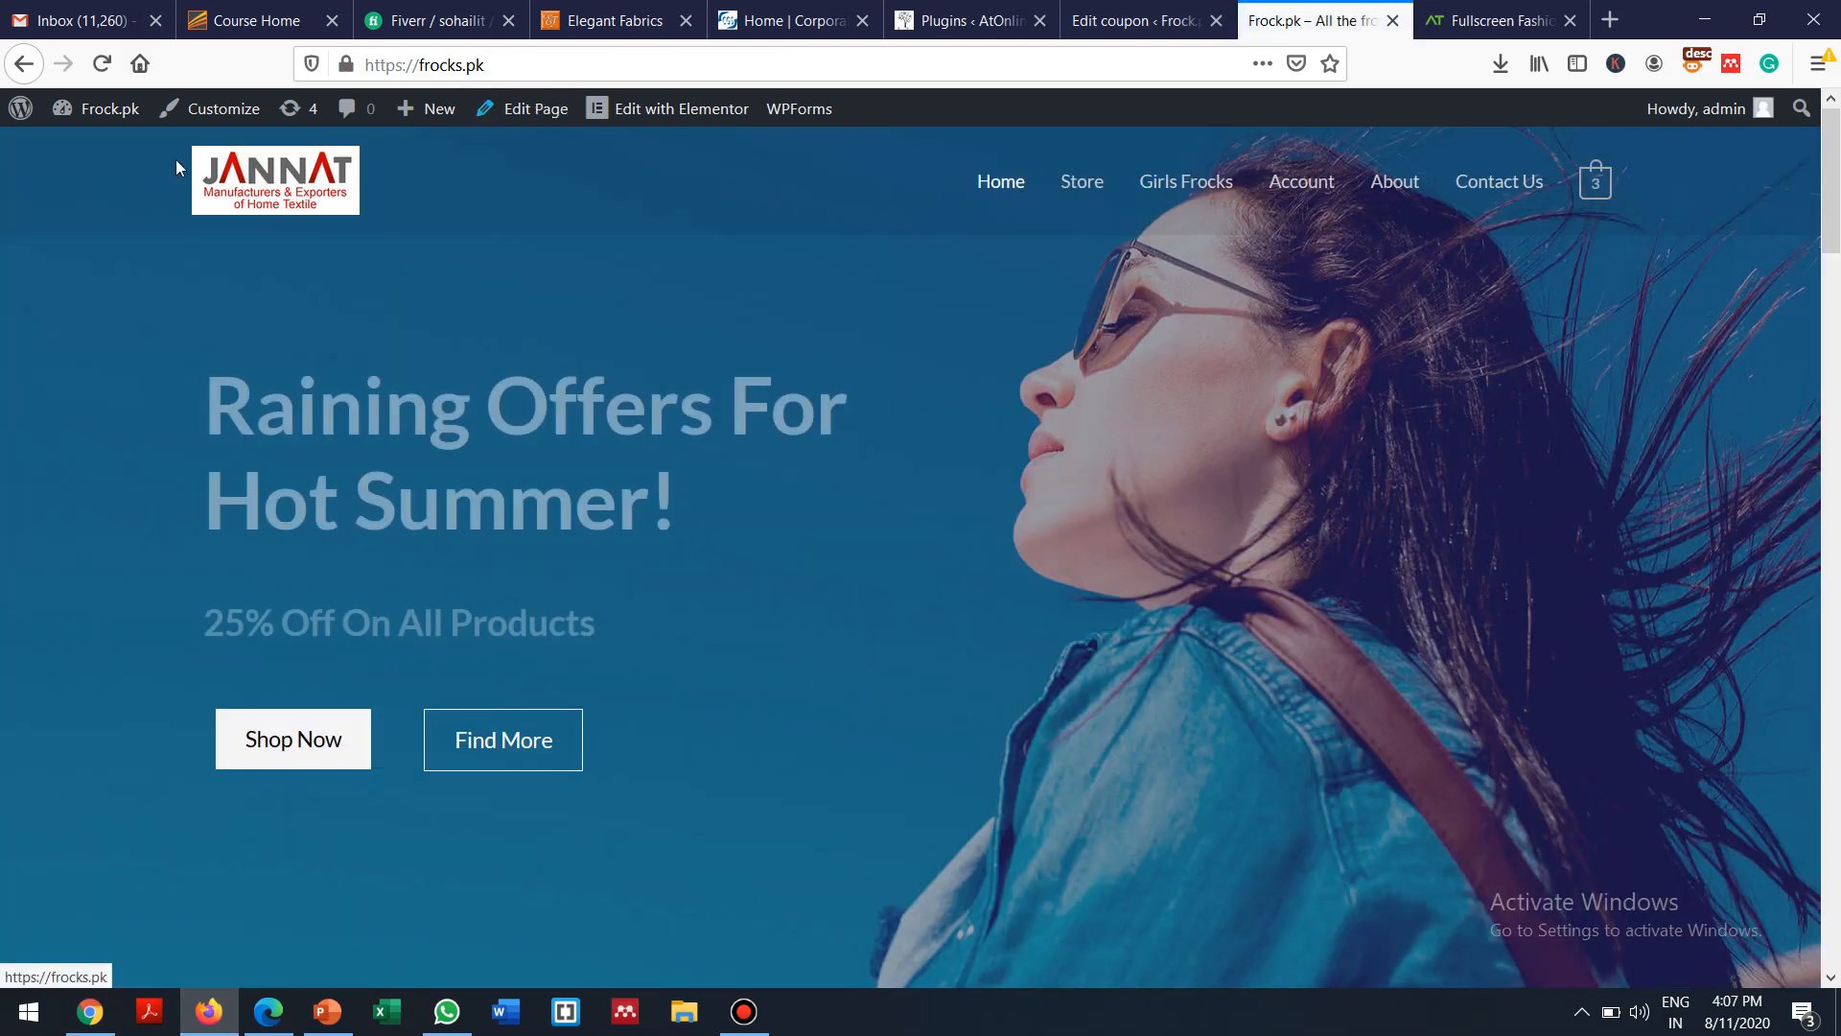
pyautogui.moveTo(96, 112)
pyautogui.click(89, 151)
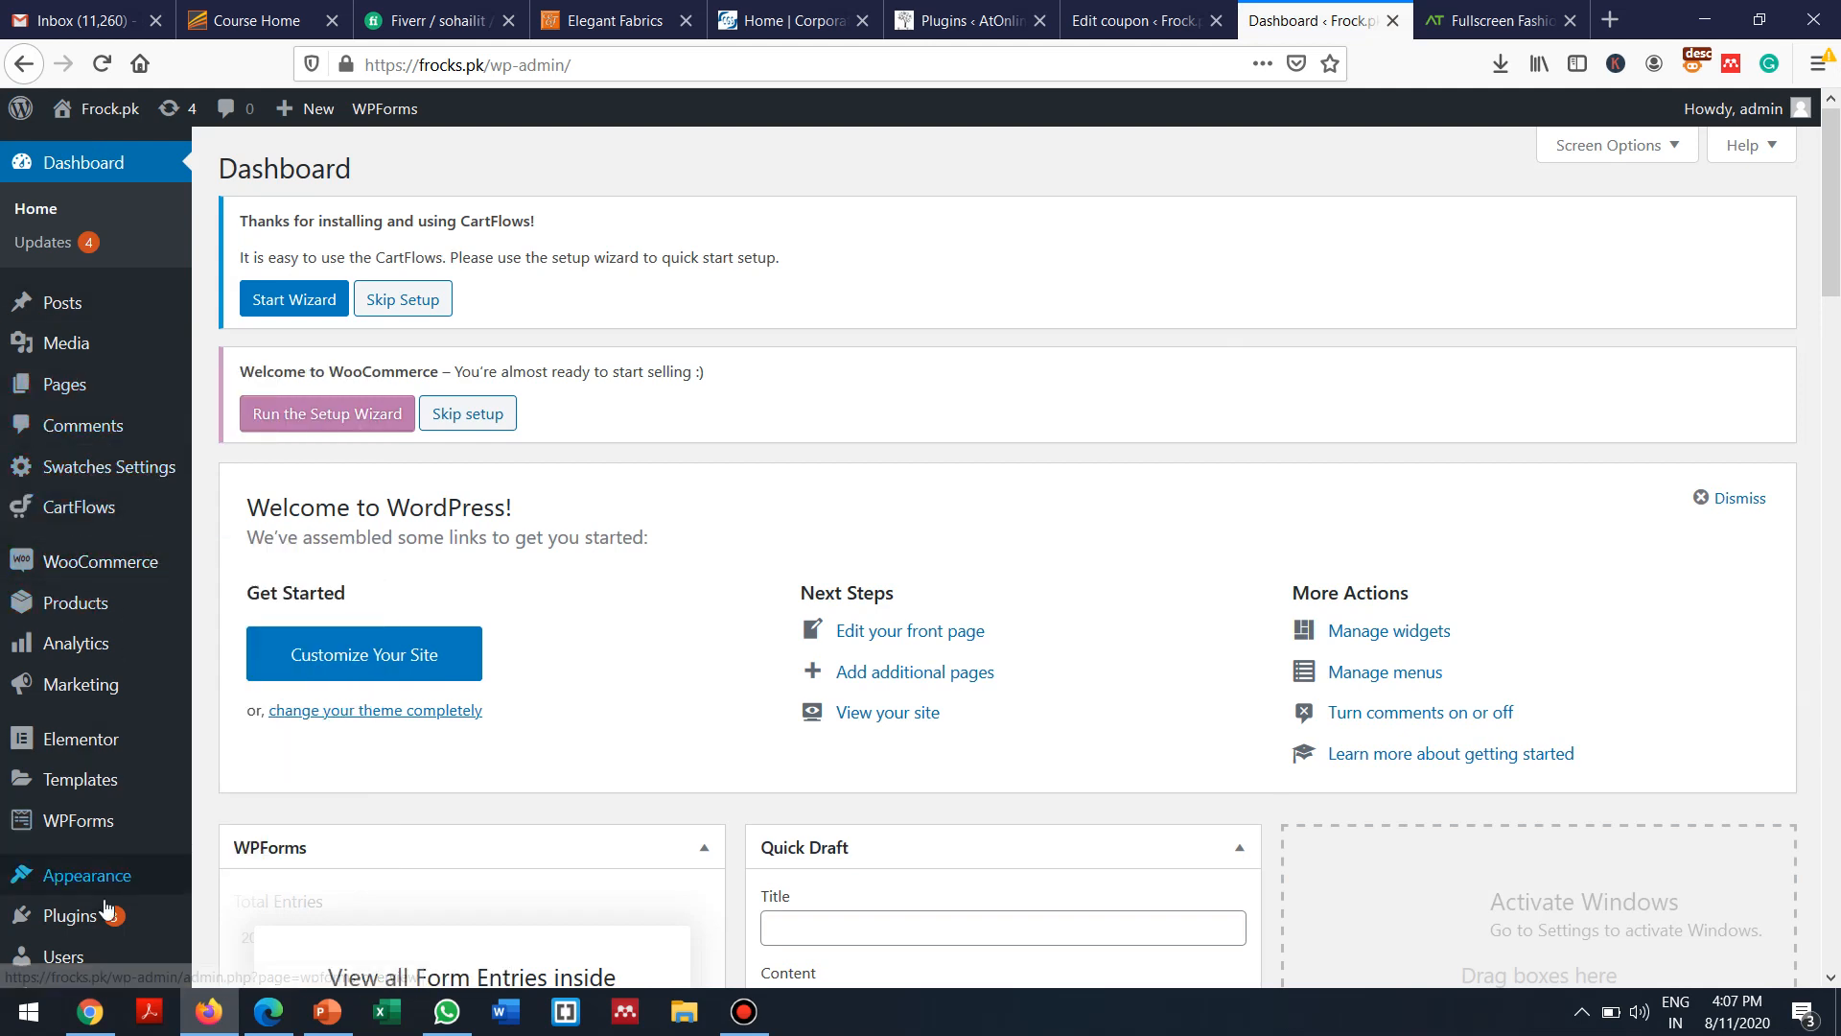
pyautogui.moveTo(69, 916)
pyautogui.click(315, 851)
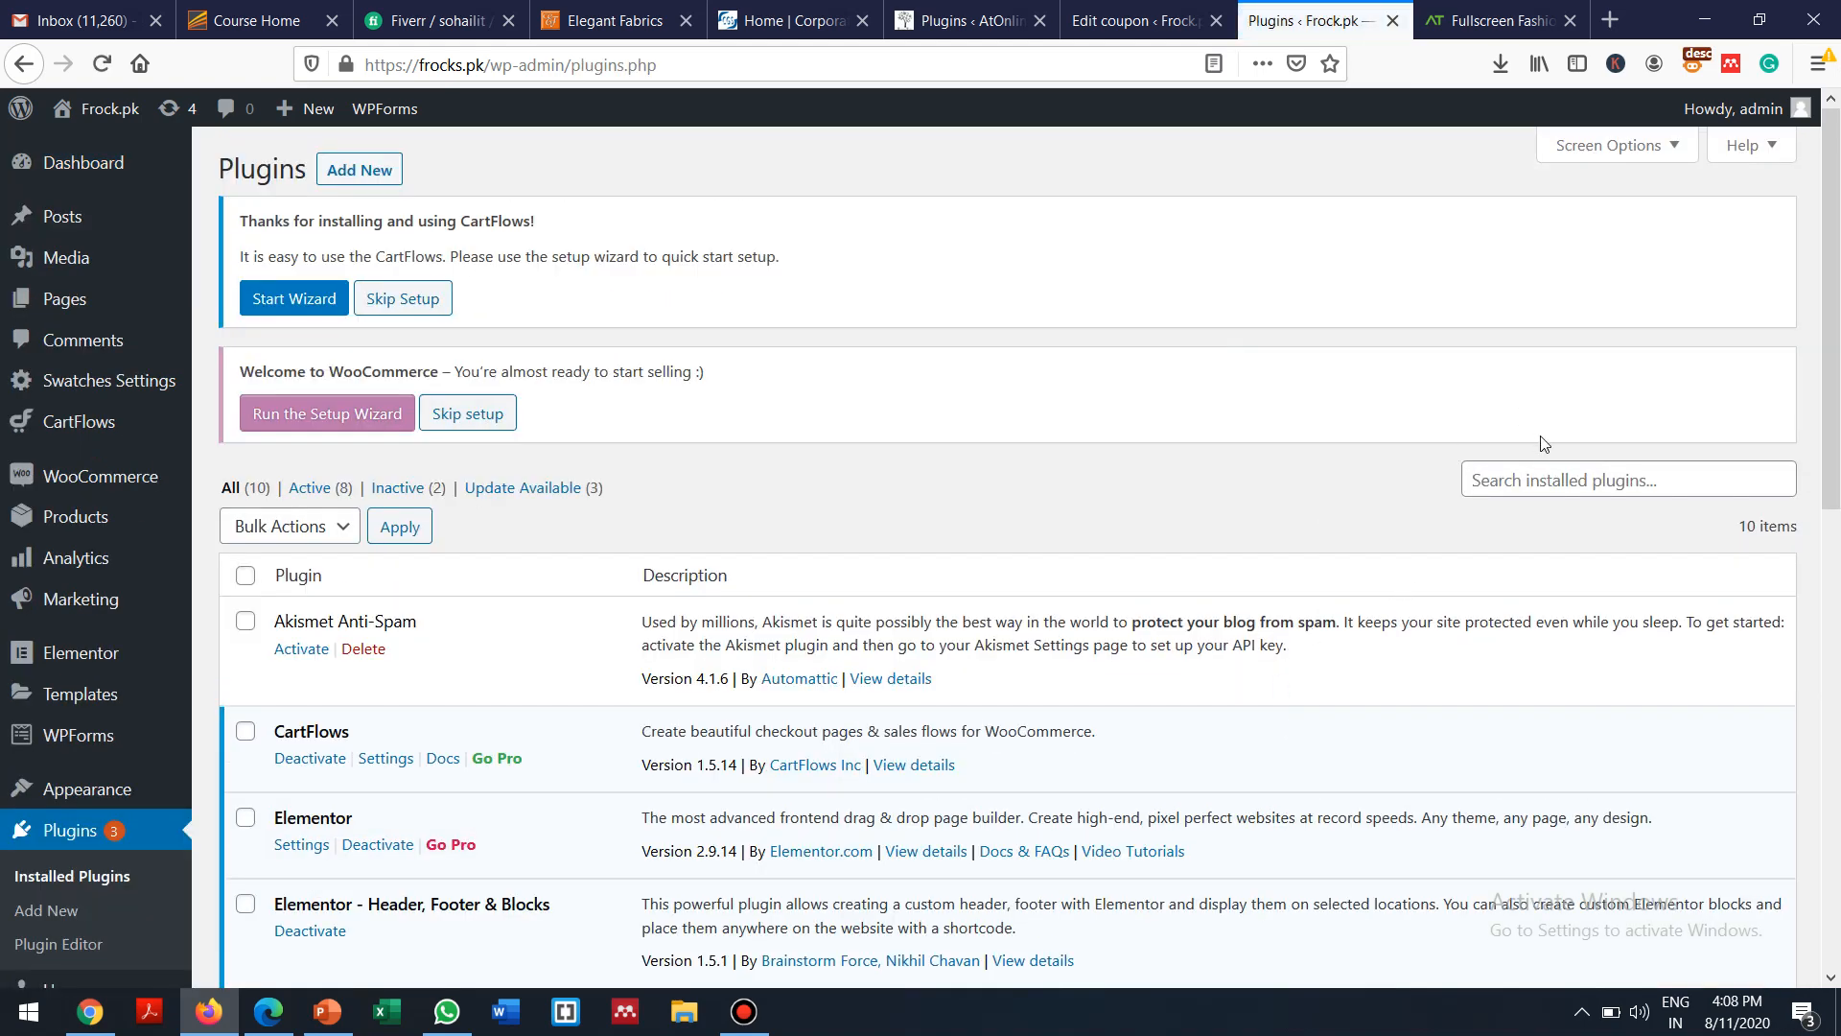
# Search the installed plugins of frocks.pk for WOOCS
pyautogui.click(1502, 478)
pyautogui.write('W')
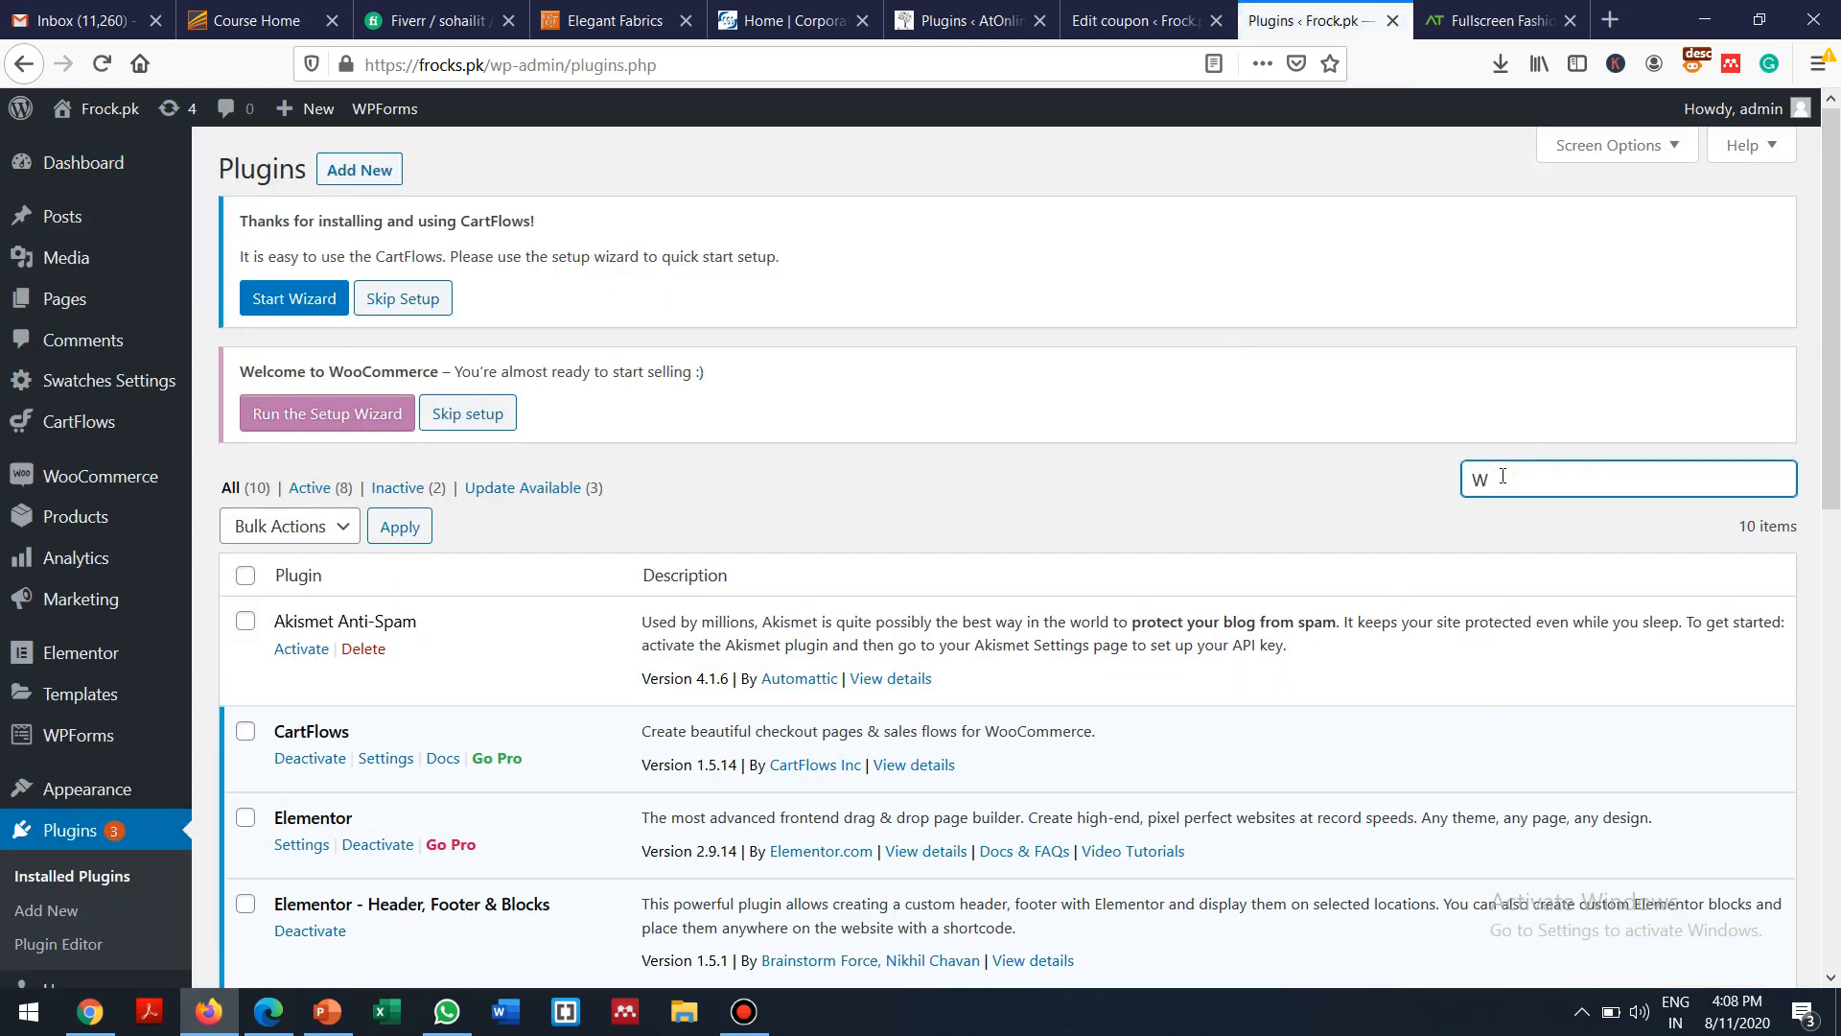
pyautogui.write('WOOCS')
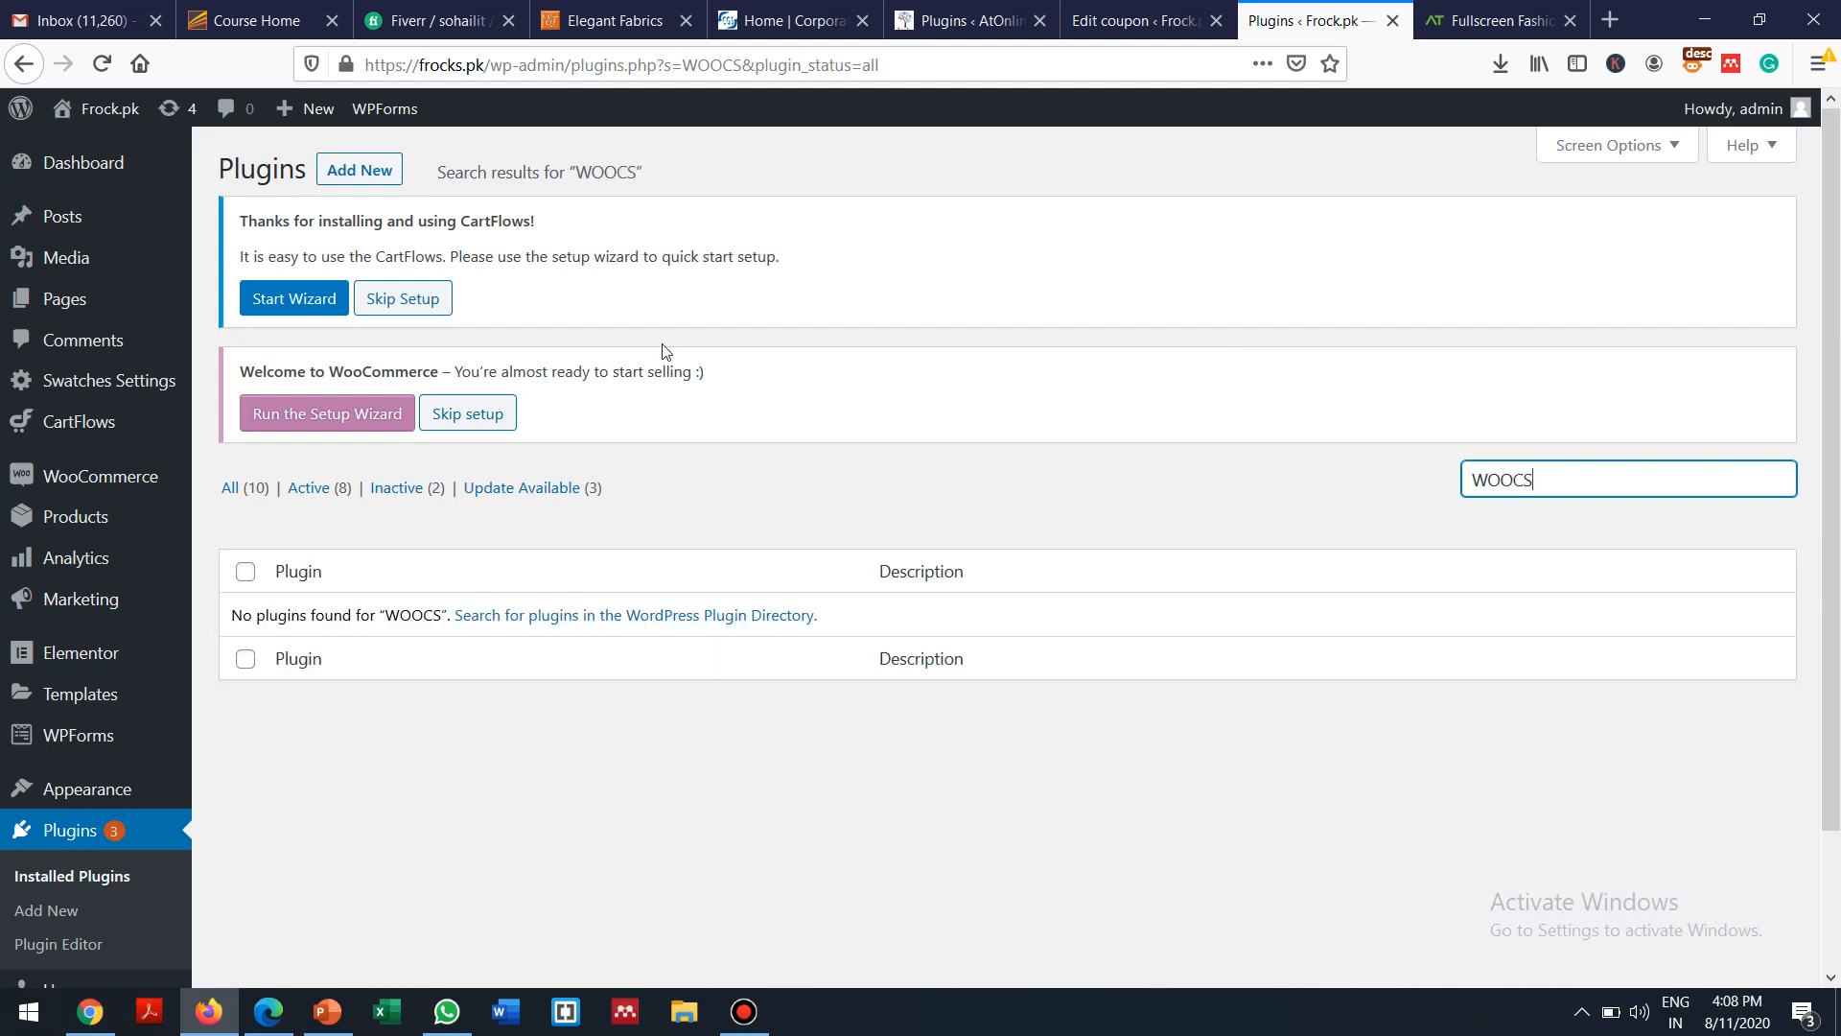
# Start adding a new plugin and search the WordPress plugin directory for WOOCS
pyautogui.click(362, 173)
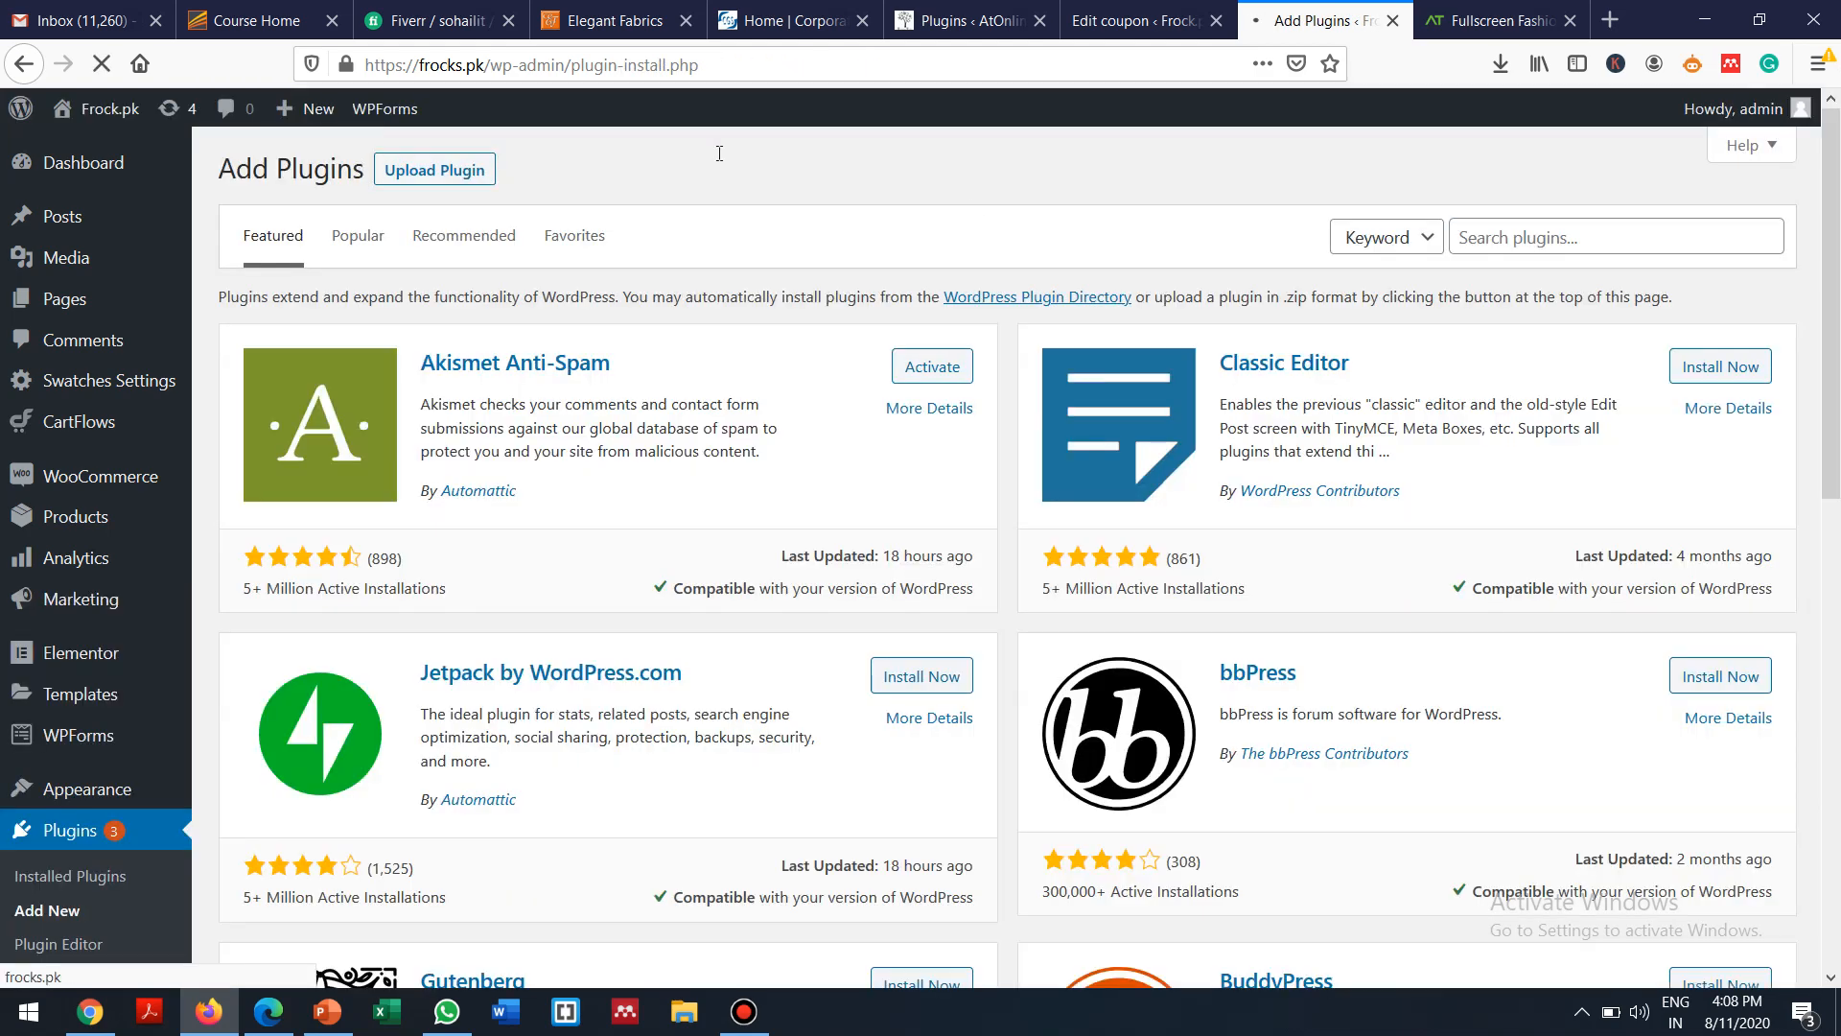
pyautogui.click(1501, 233)
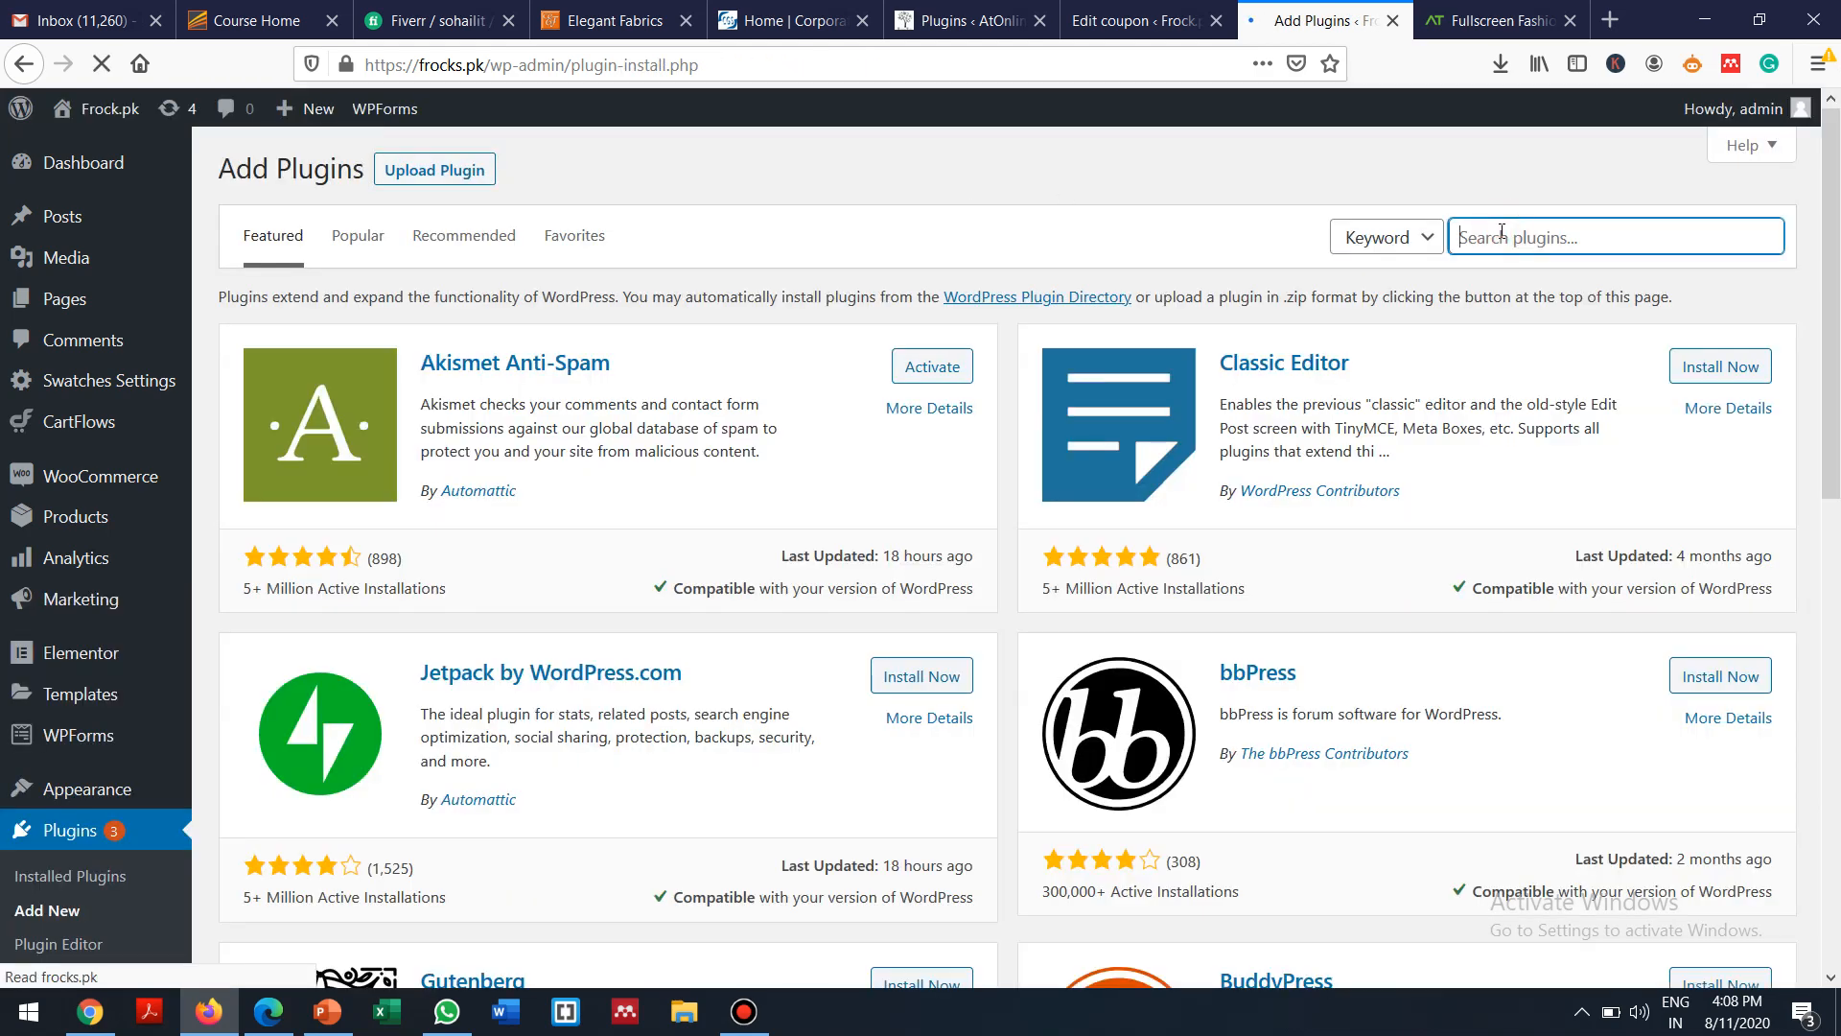
pyautogui.write('WOOCS')
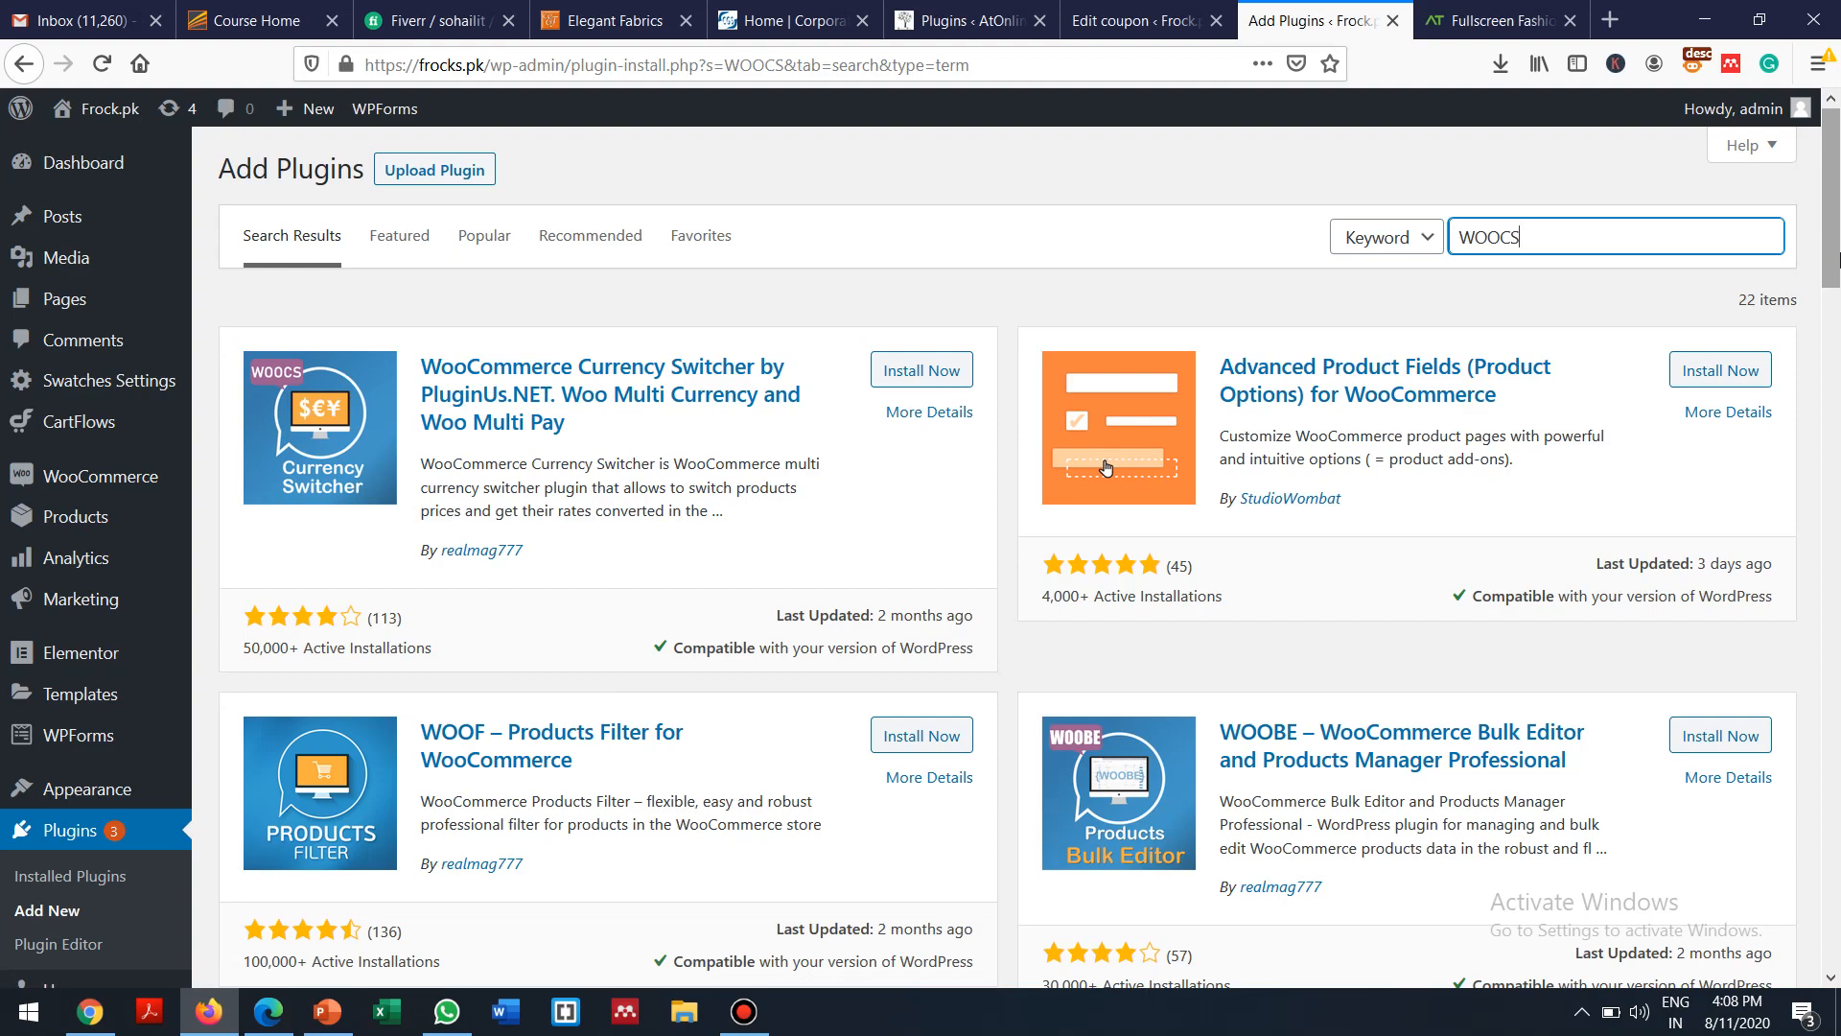
# Look through the WOOCS search results and compare them with the currency switcher plugin installed on the AtOnlineStore site
pyautogui.scroll(-3, 1837, 276)
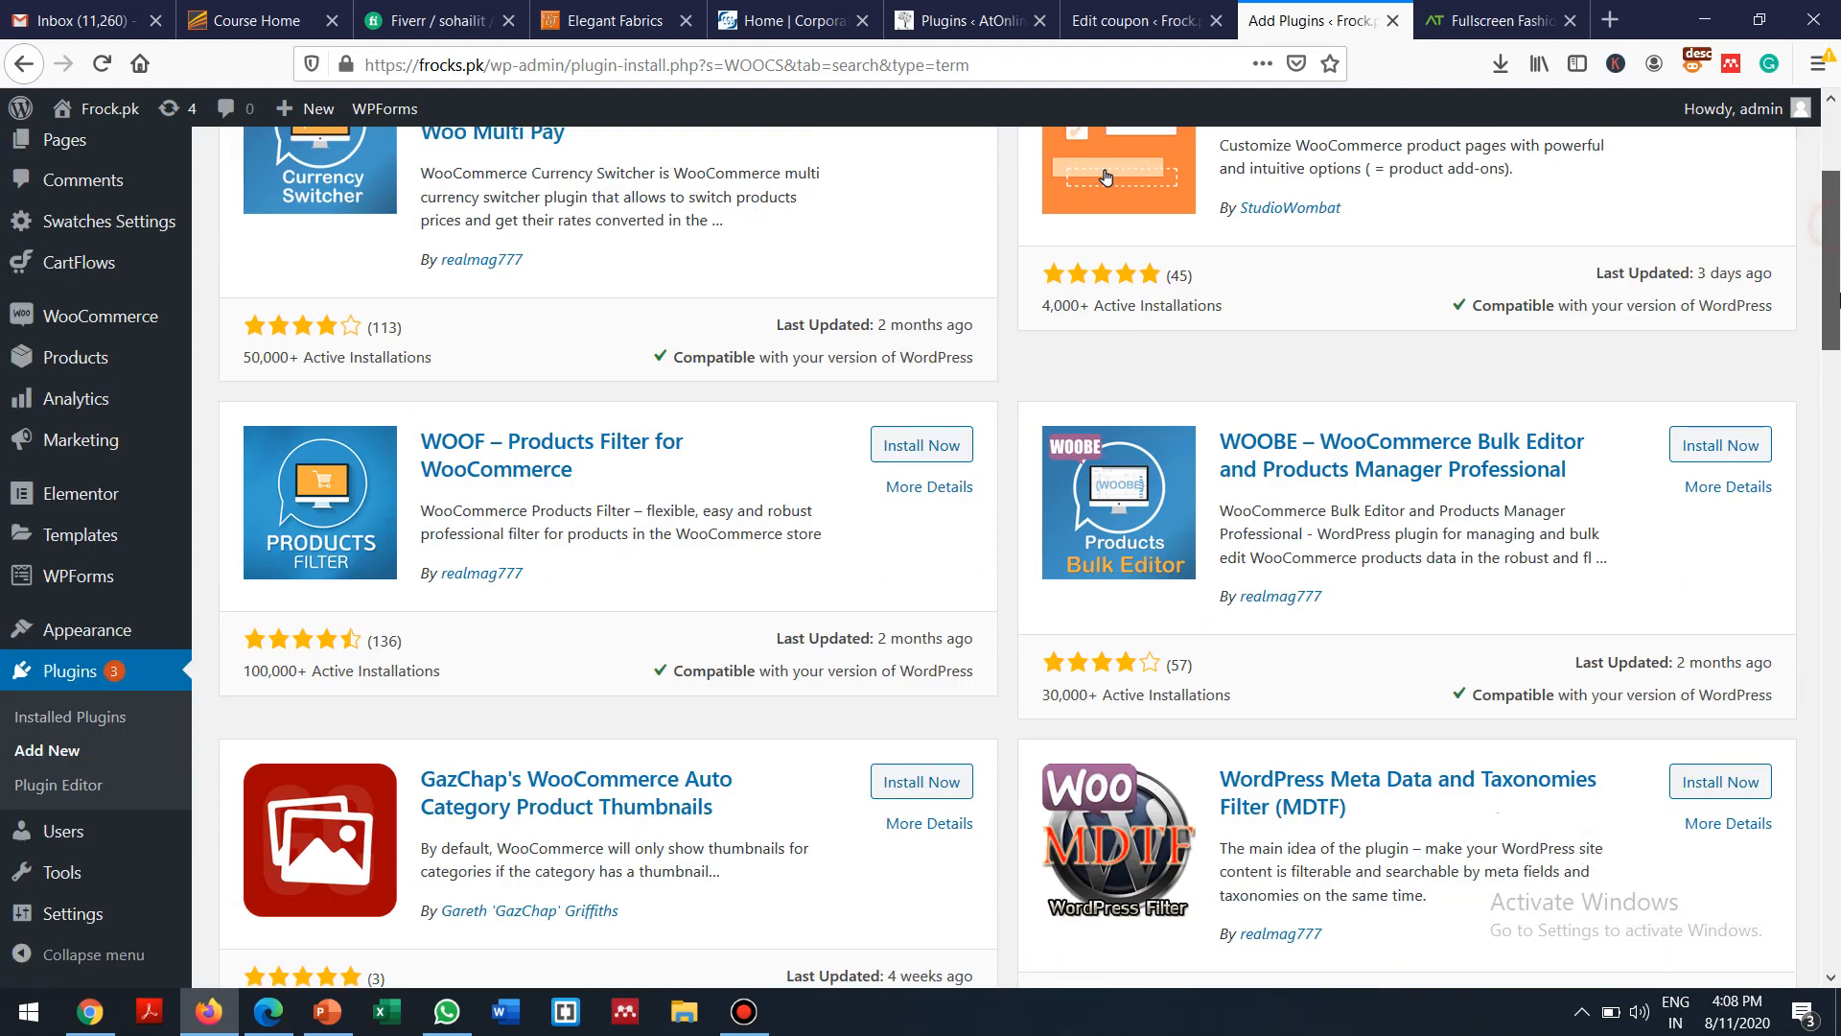
pyautogui.moveTo(1838, 307); pyautogui.dragTo(1815, 617)
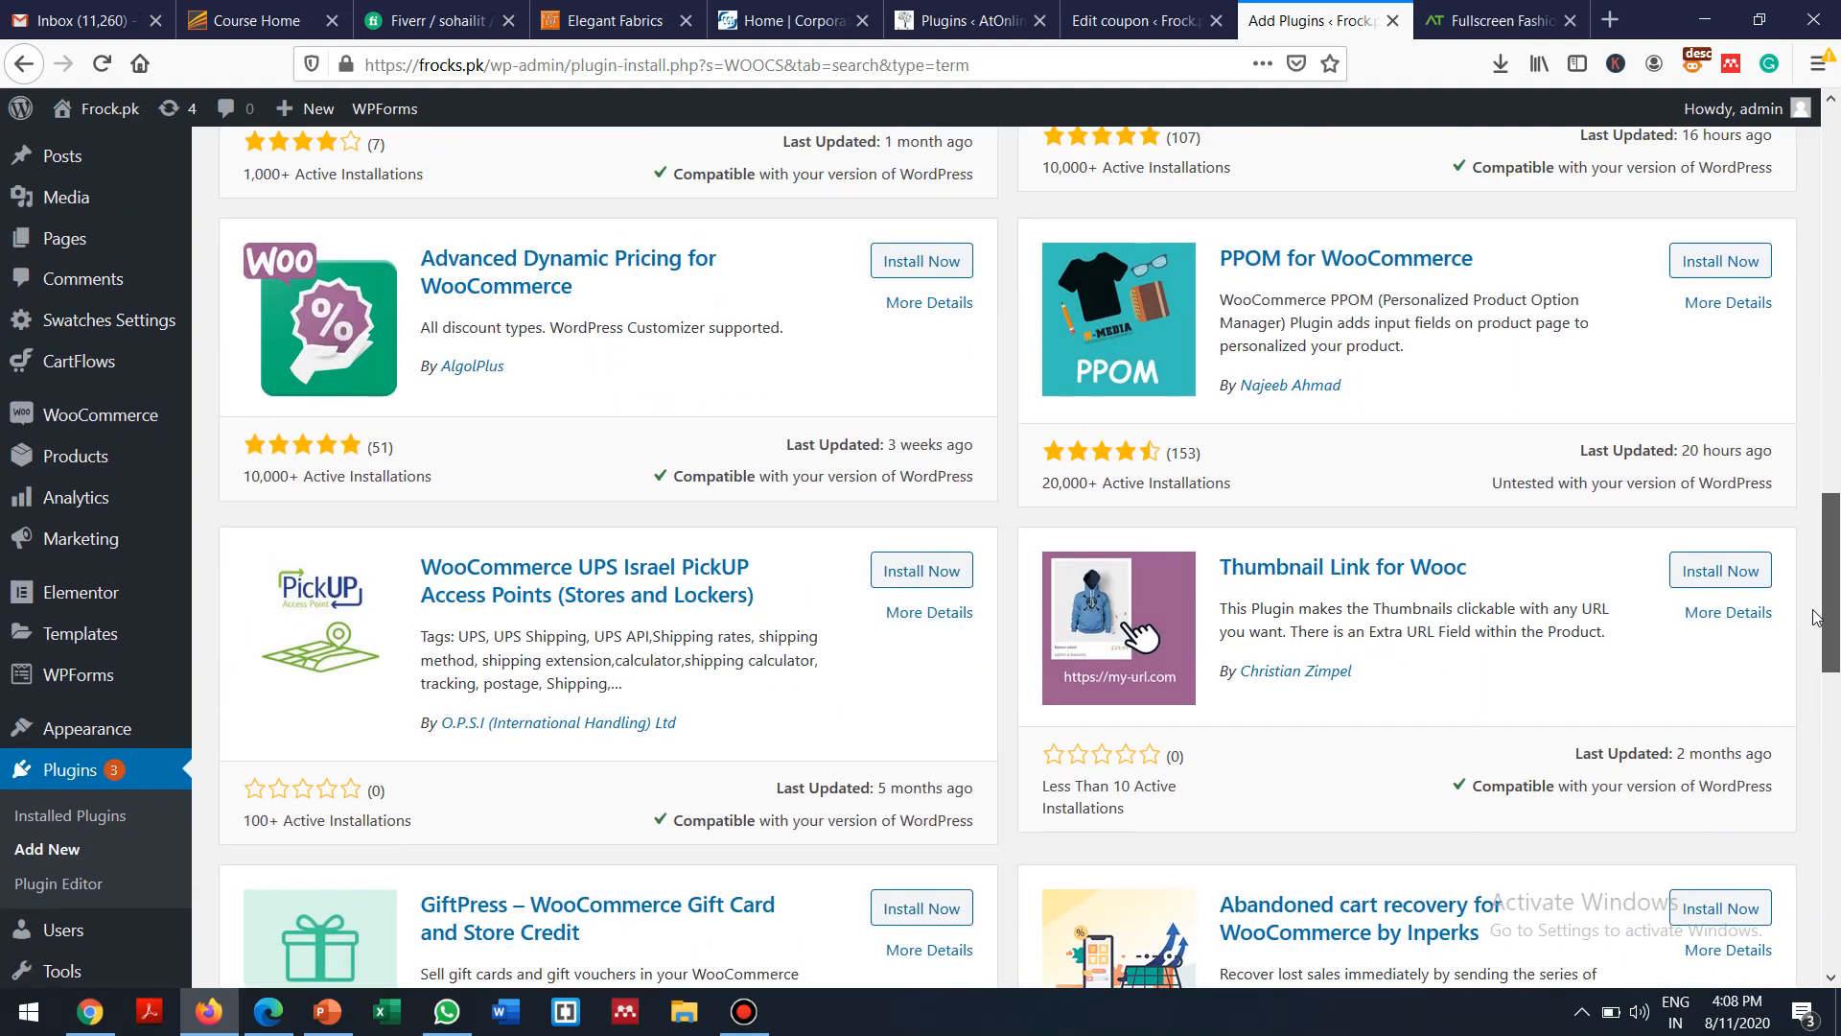
pyautogui.scroll(-7, 1815, 616)
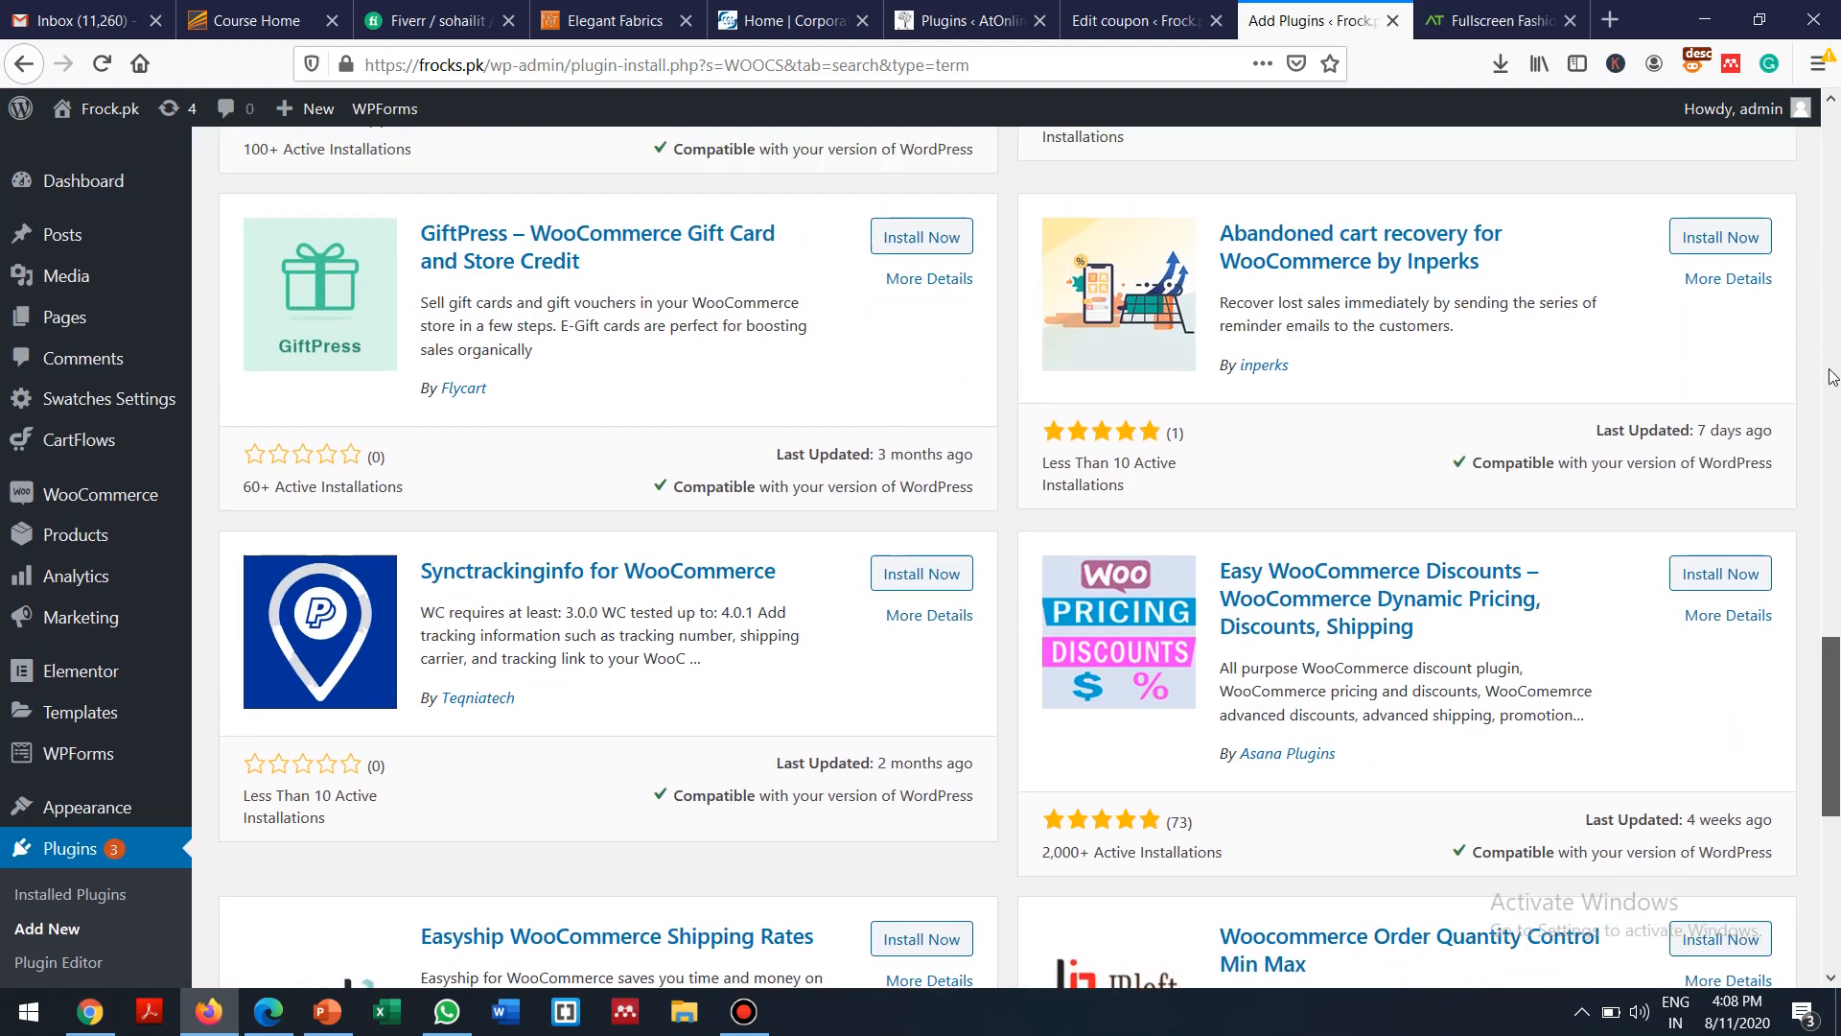
pyautogui.moveTo(1834, 378); pyautogui.dragTo(1801, 101)
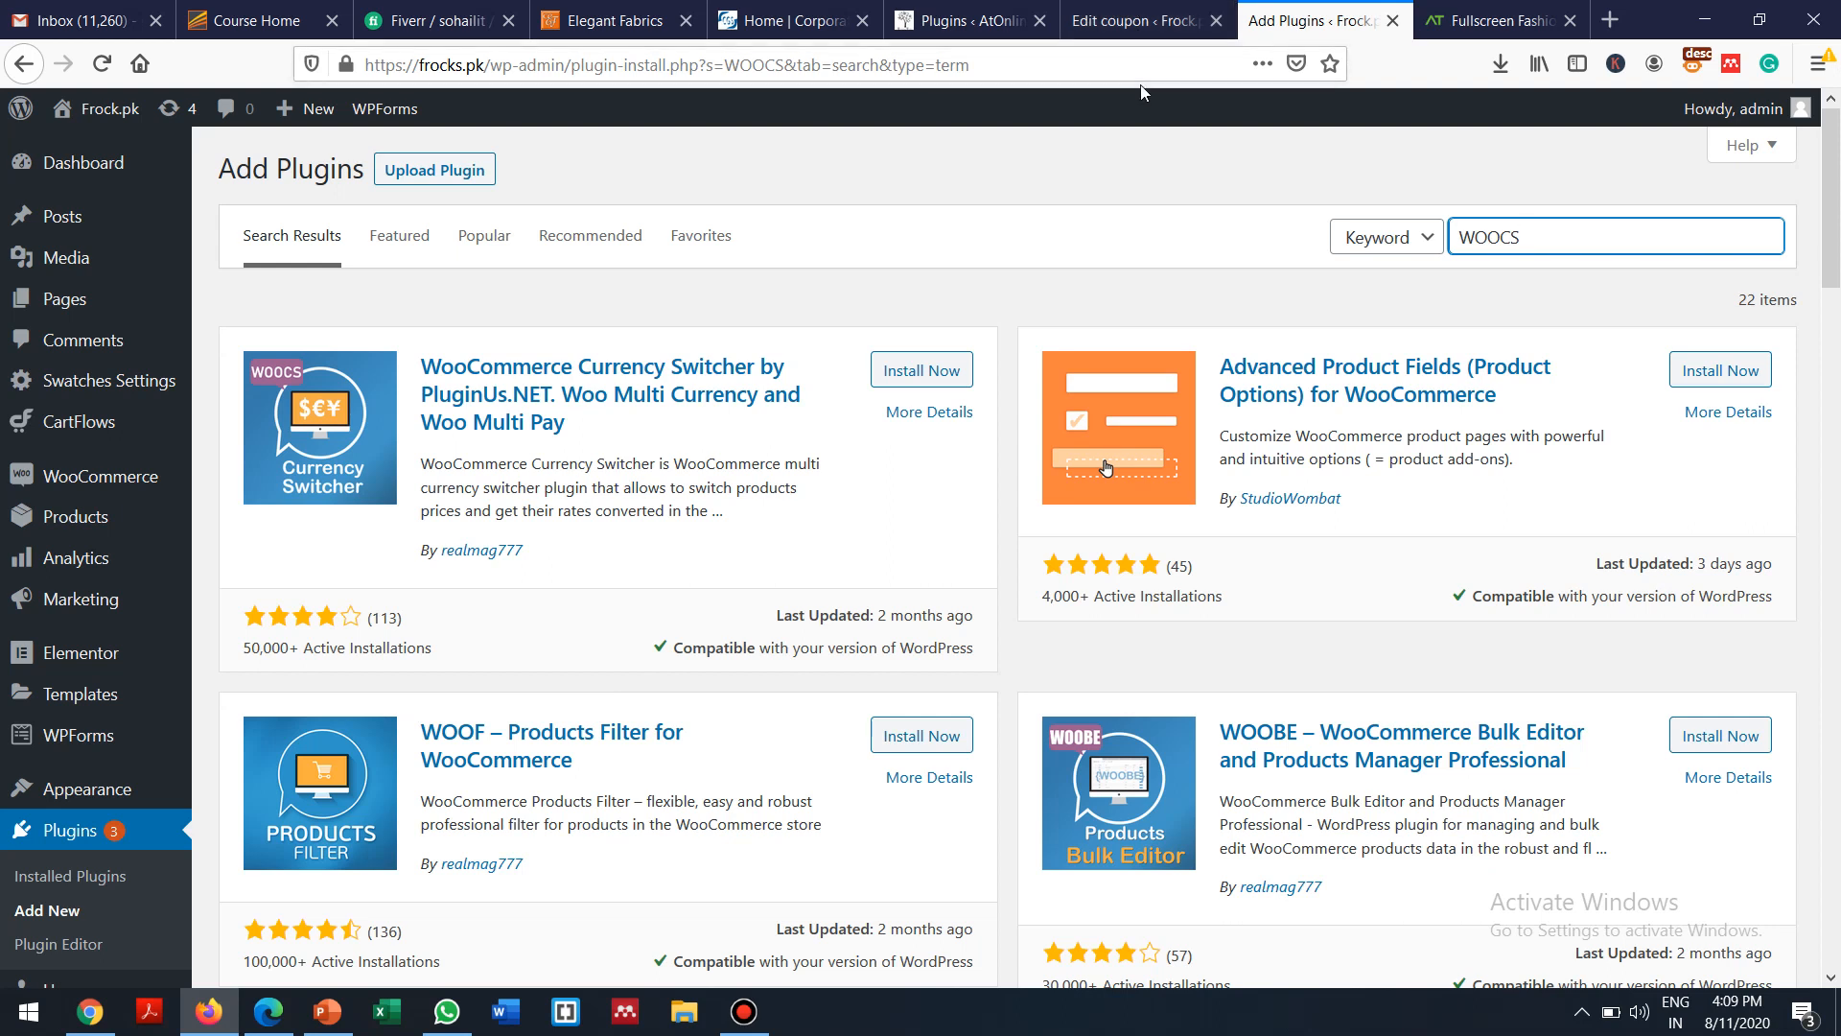
pyautogui.click(971, 14)
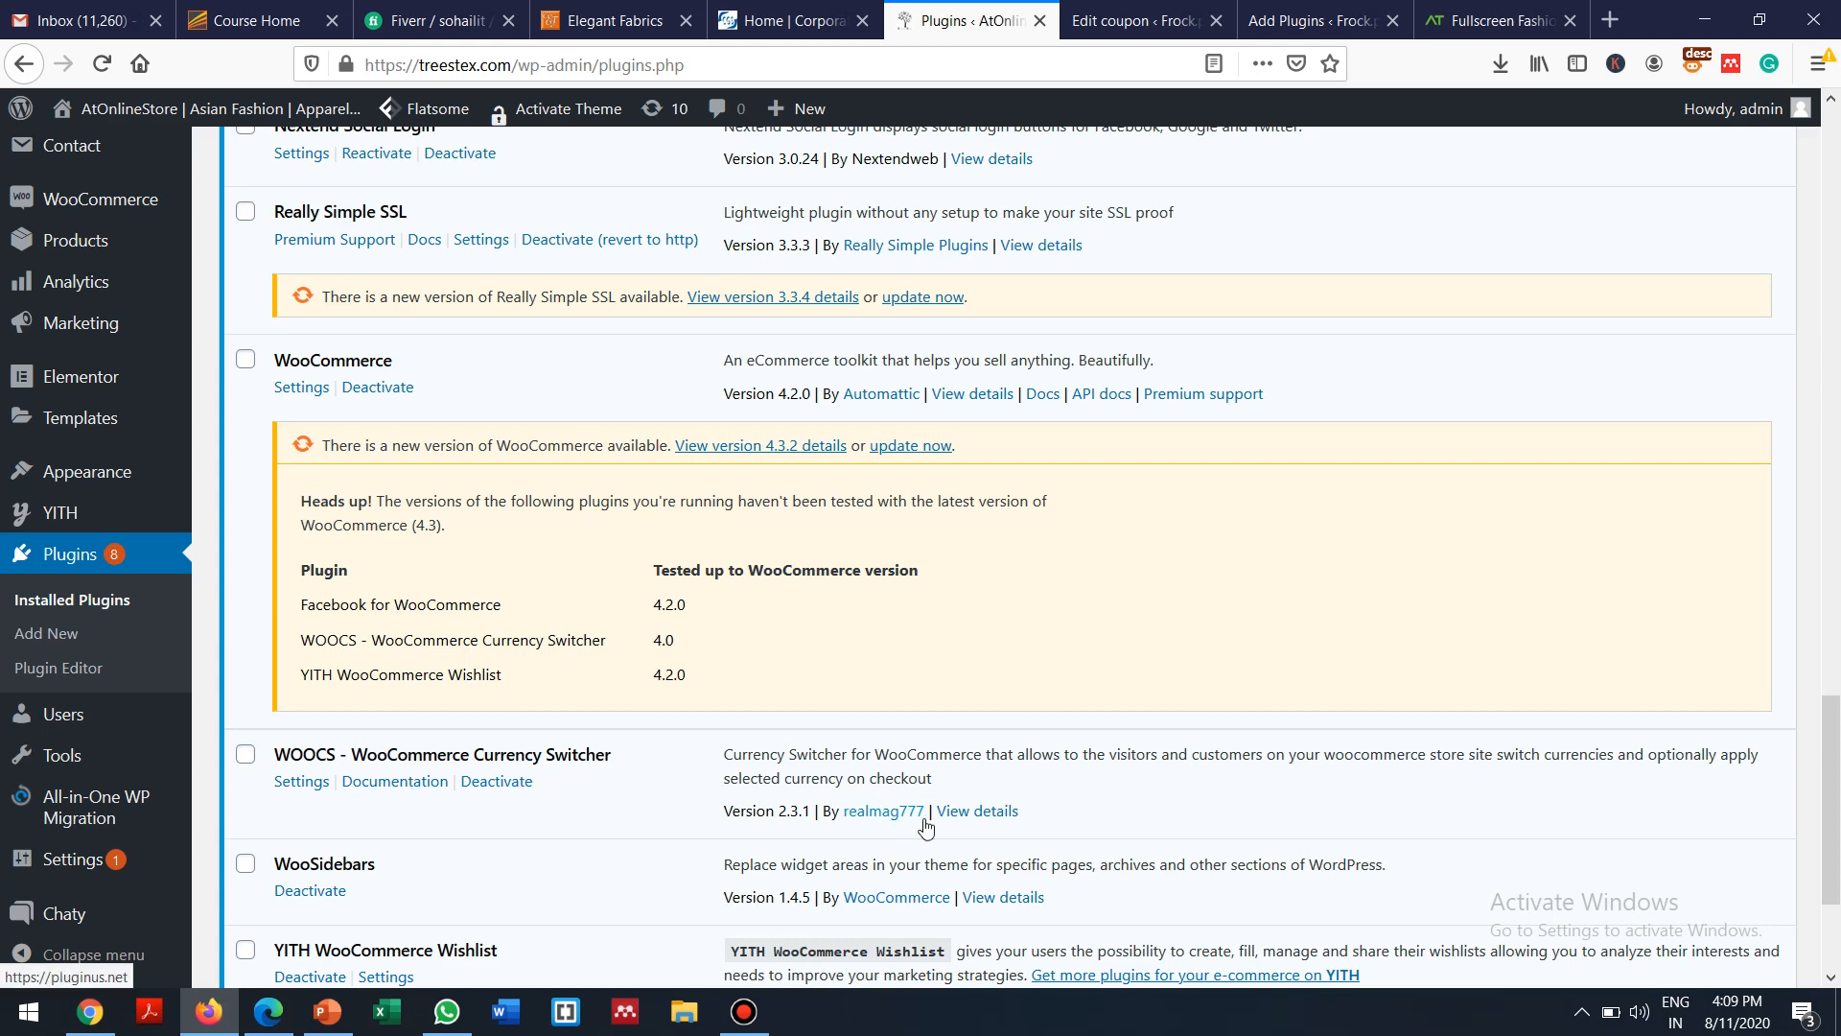
pyautogui.click(1314, 20)
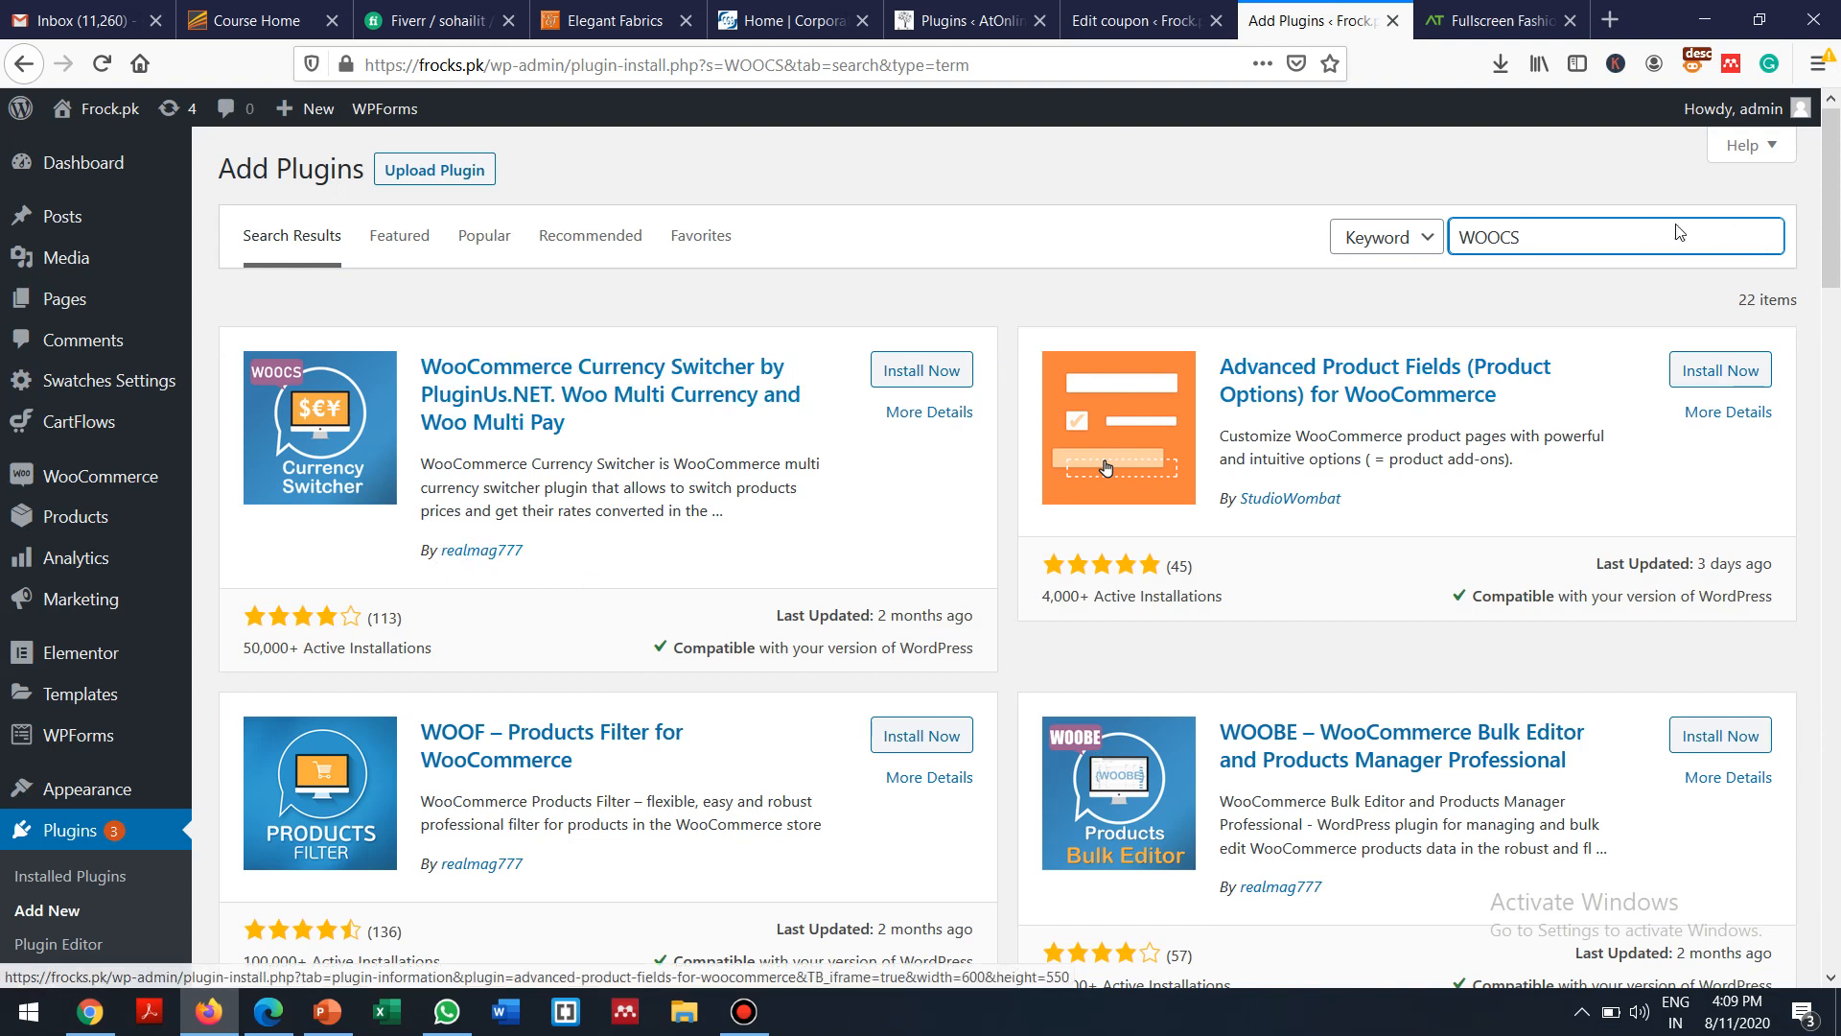
# Install and activate WooCommerce Currency Switcher by PluginUs.NET, and open the WOOCS settings from the installed plugins list
pyautogui.click(910, 380)
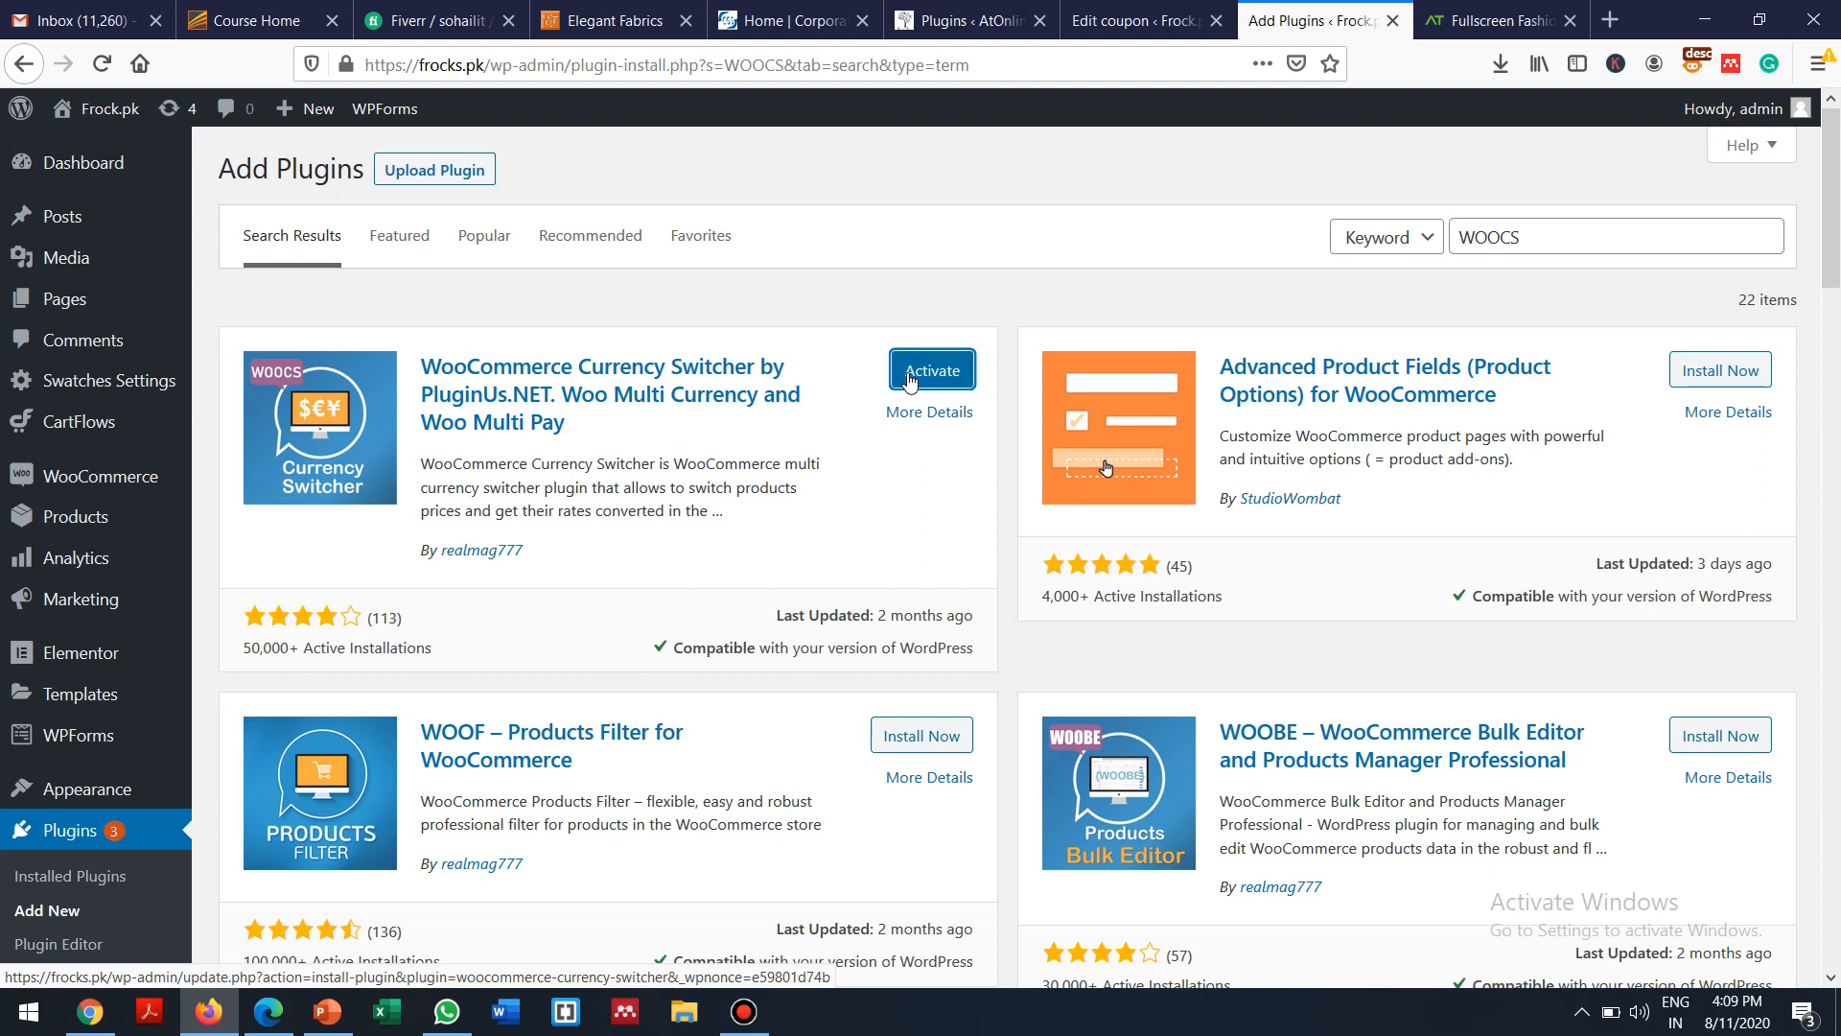
pyautogui.click(911, 376)
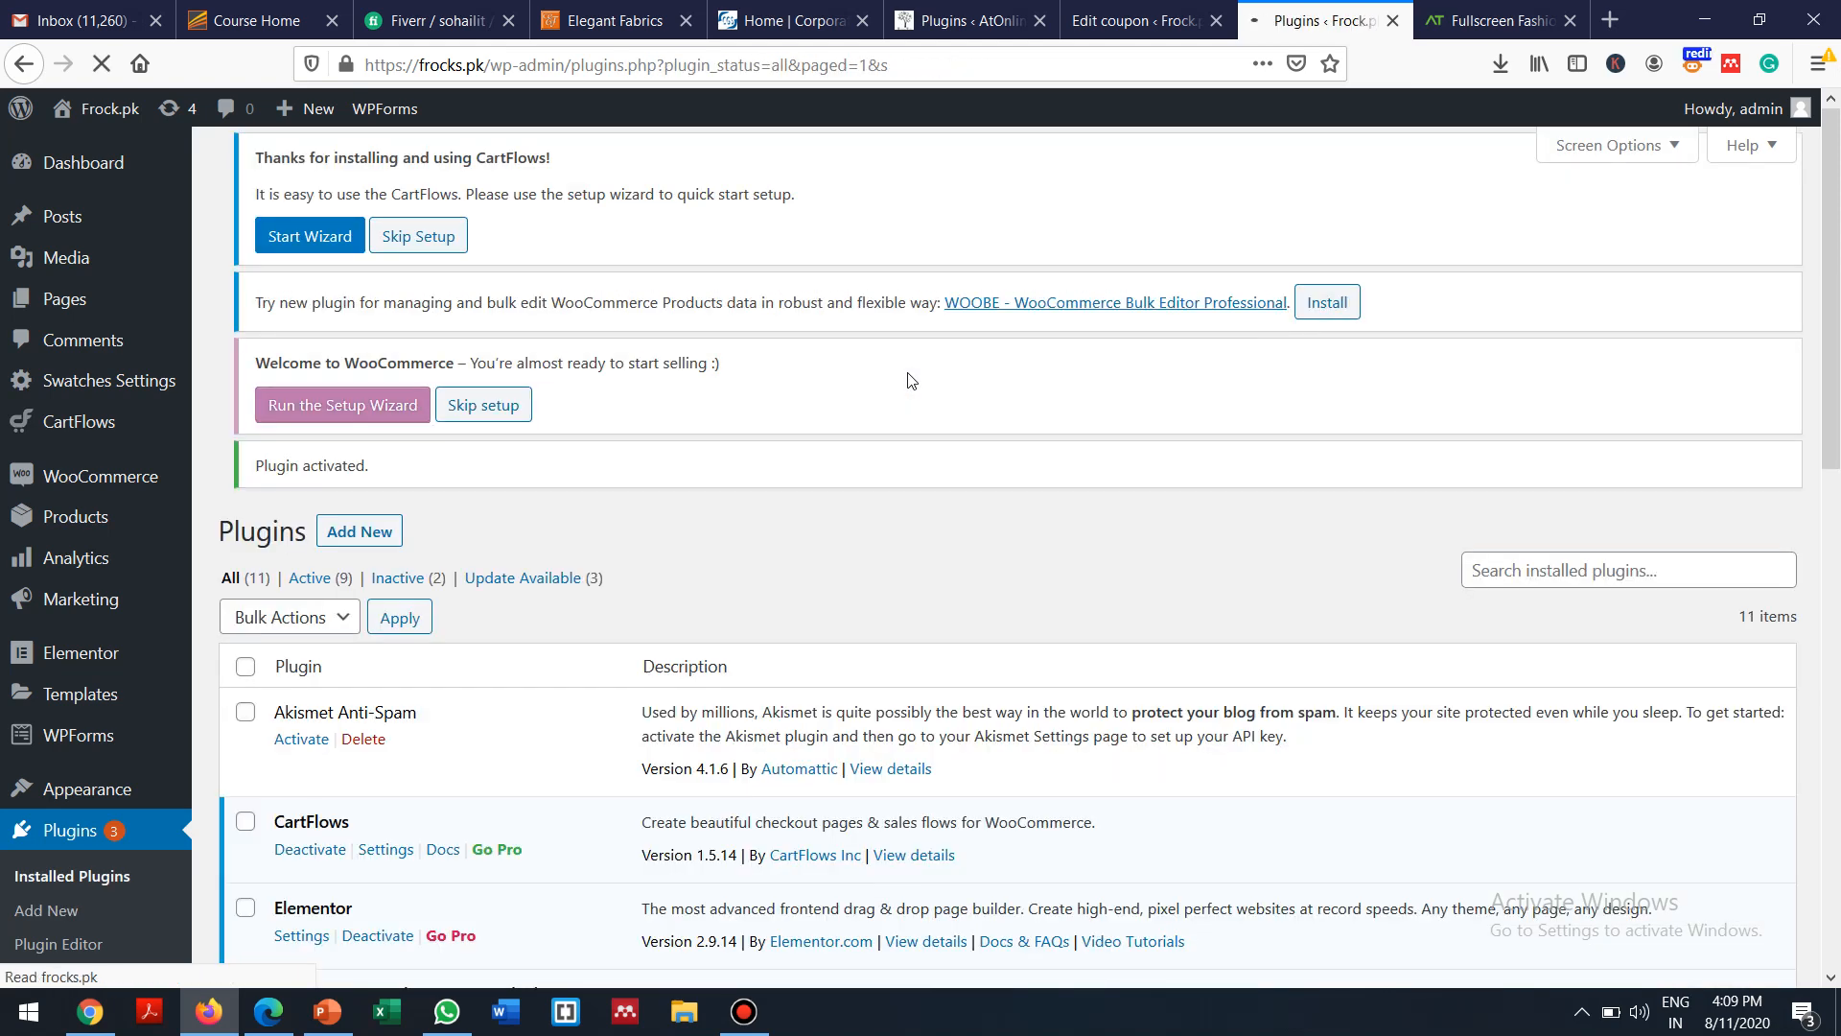
pyautogui.scroll(-10, 909, 374)
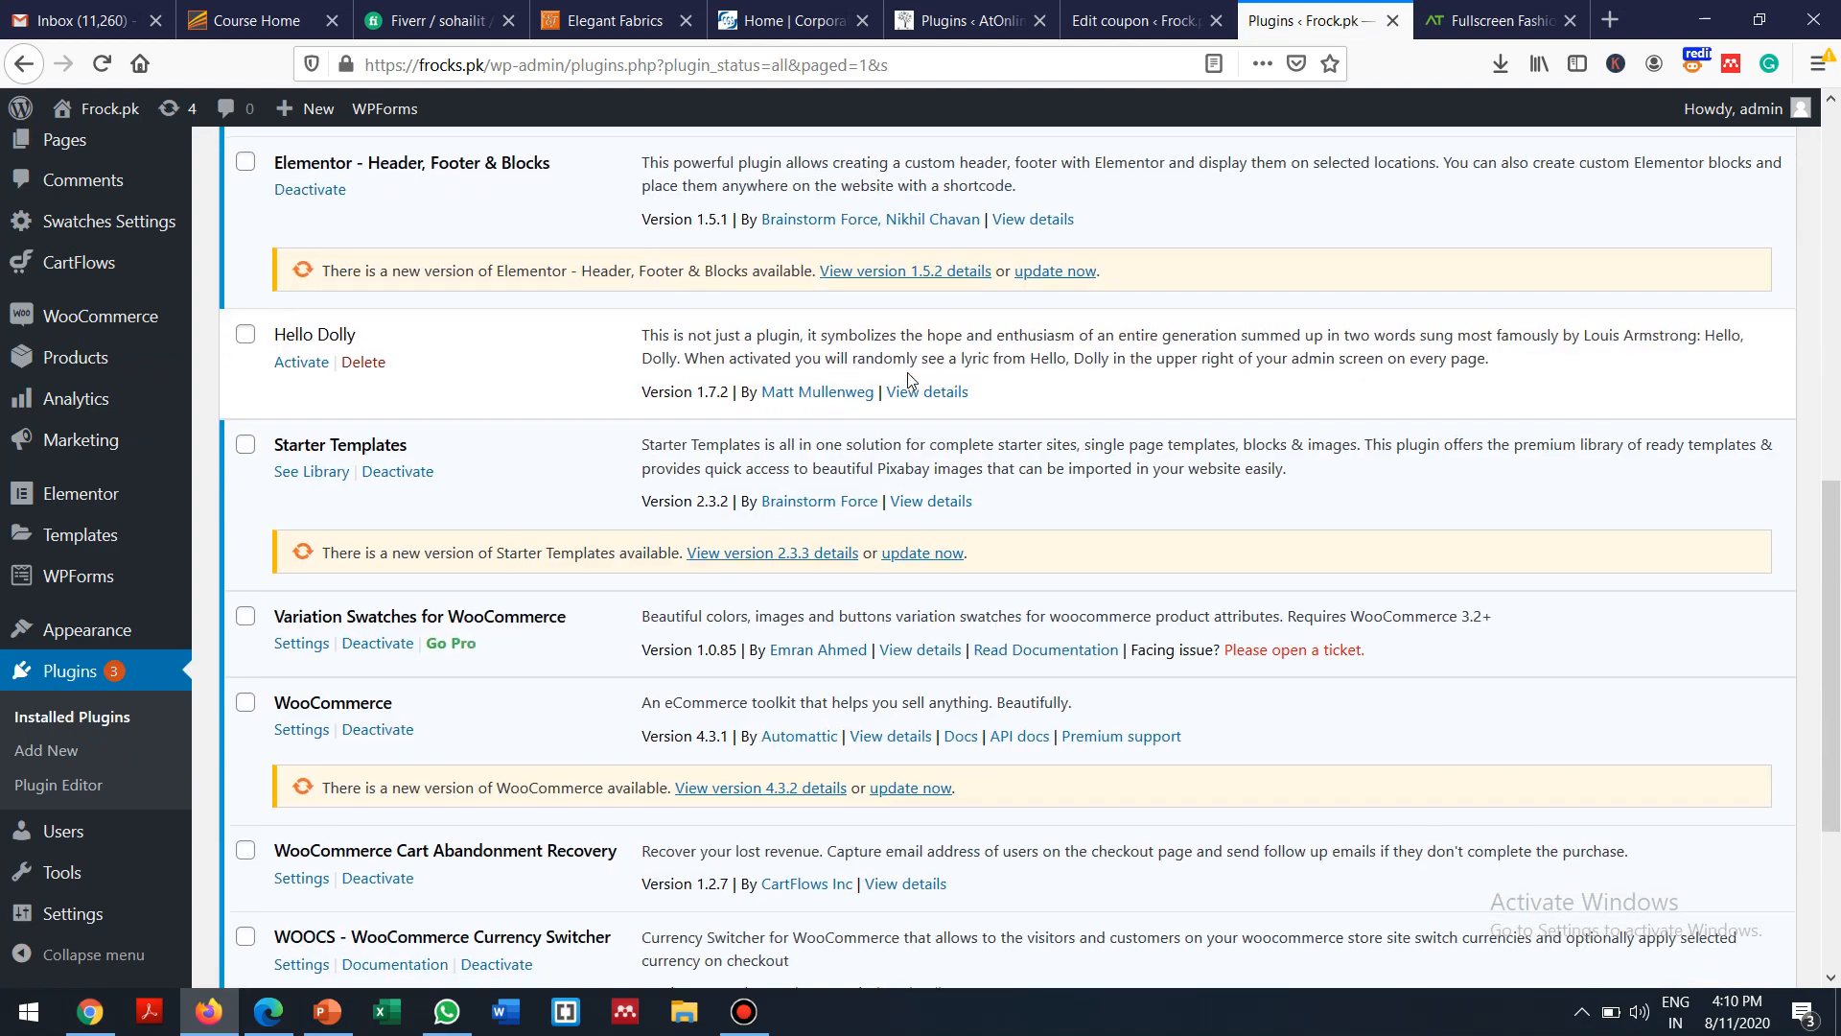
pyautogui.scroll(-4, 909, 379)
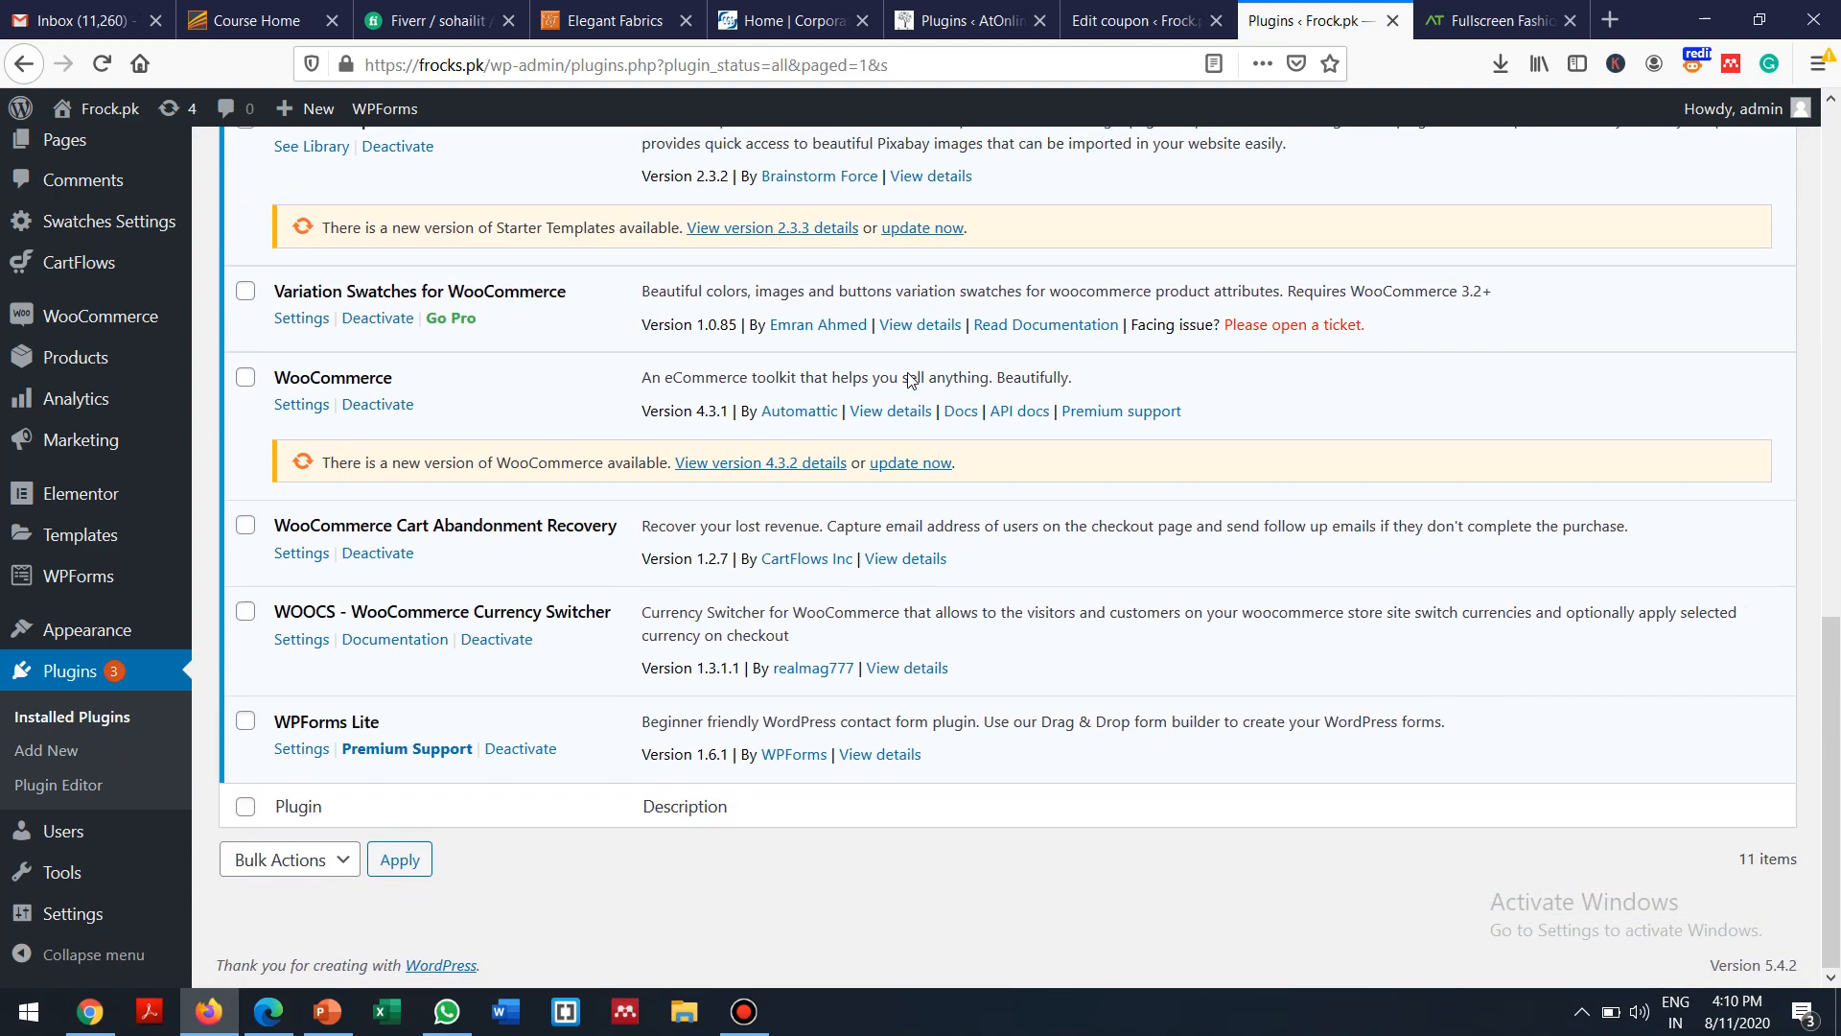
pyautogui.click(309, 644)
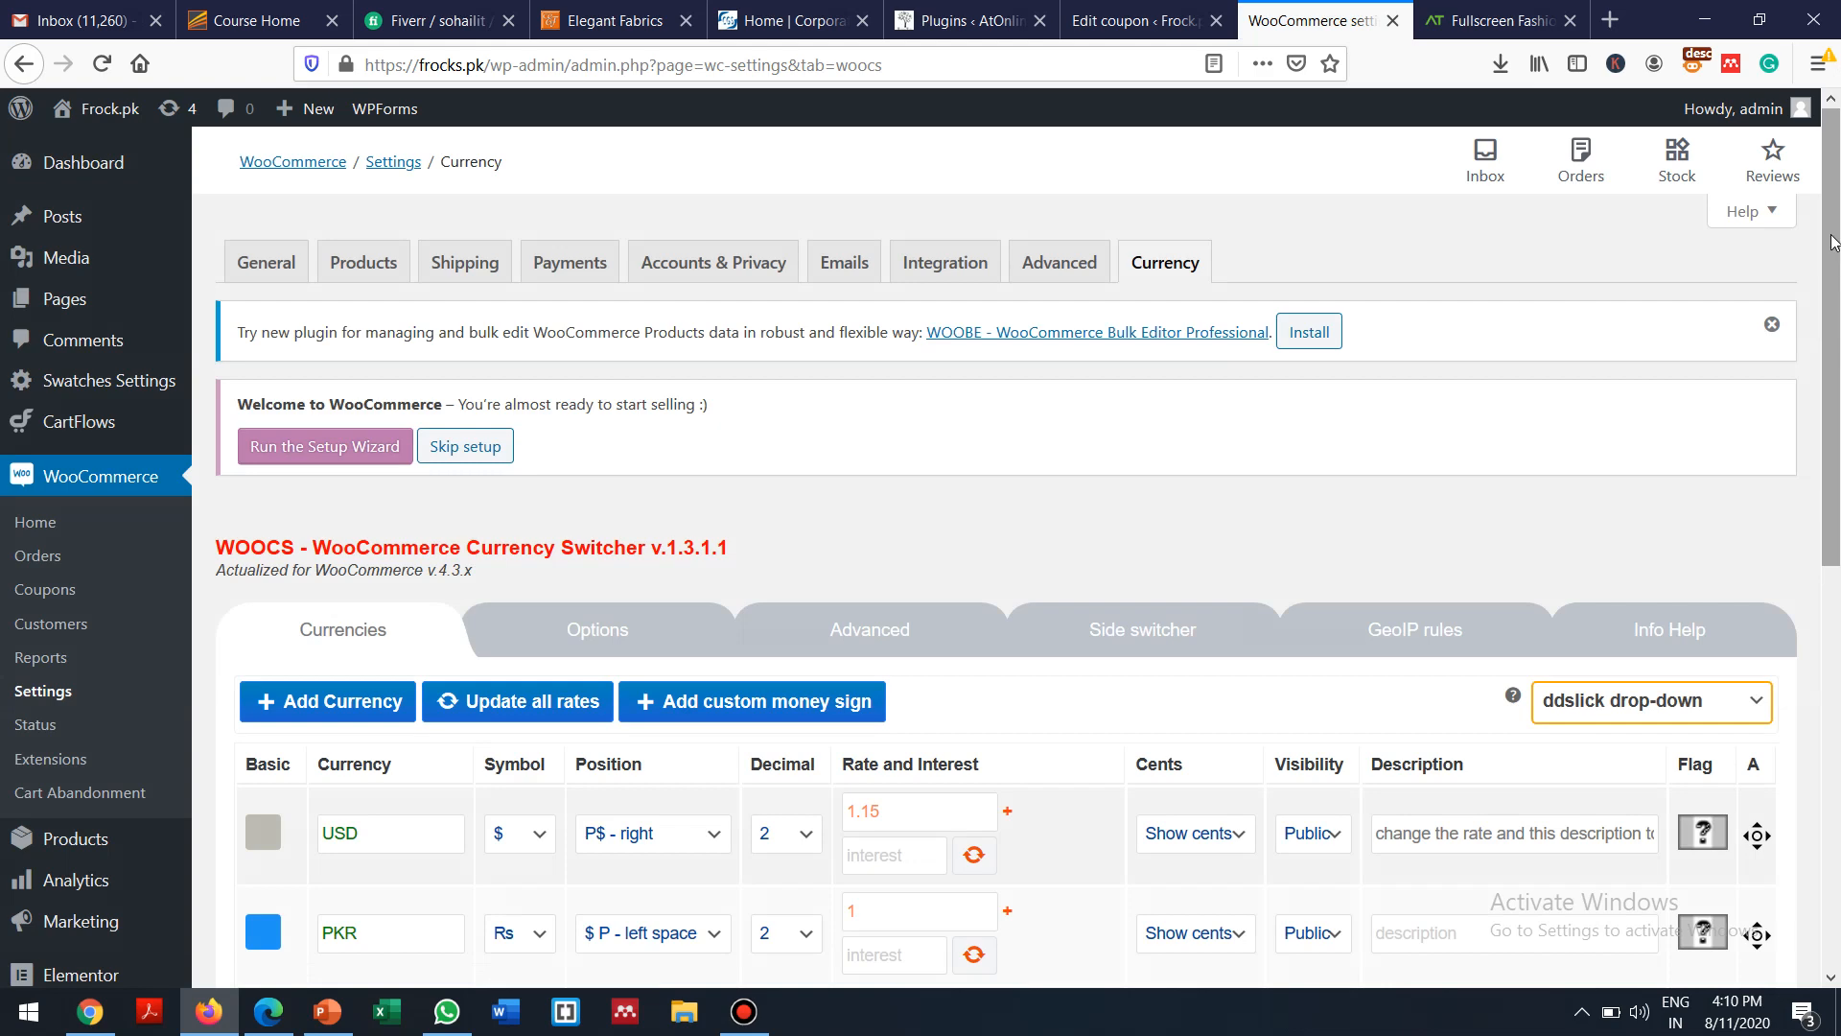
# Review the WOOCS currencies table and the symbol position options available for PKR without changing the selection
pyautogui.moveTo(1838, 260); pyautogui.dragTo(1839, 428)
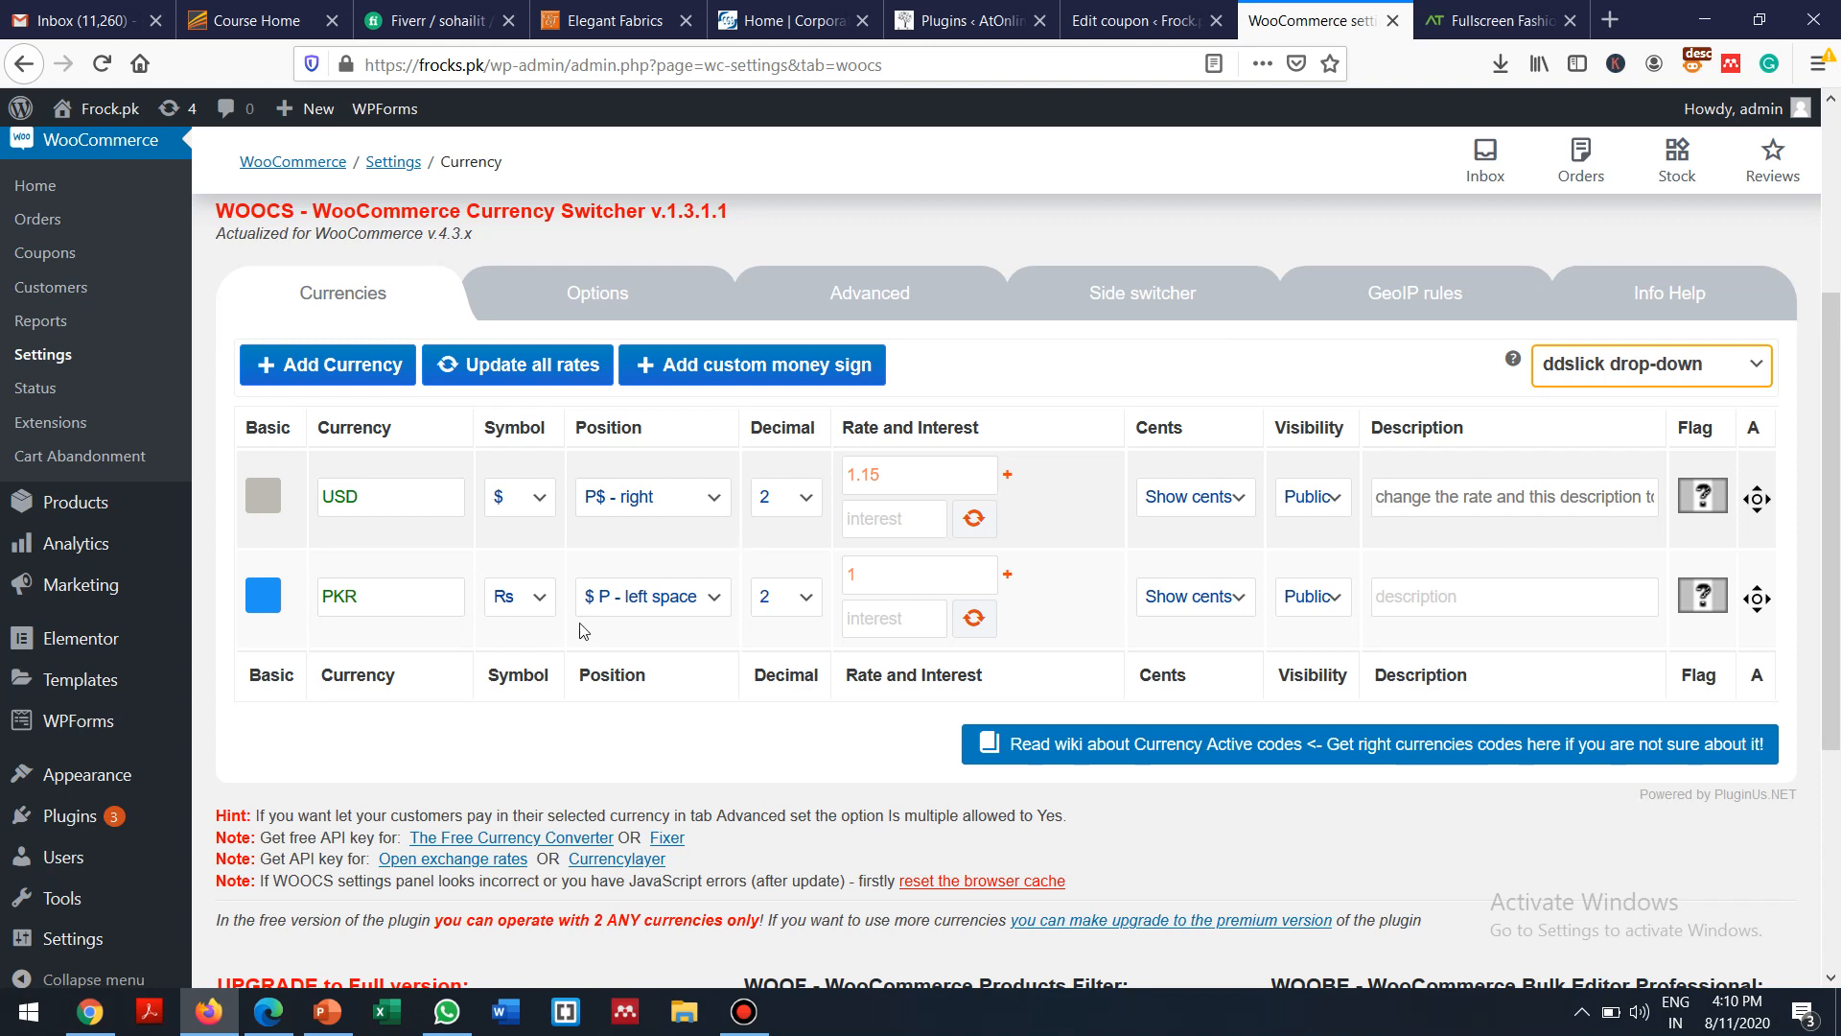
pyautogui.click(633, 604)
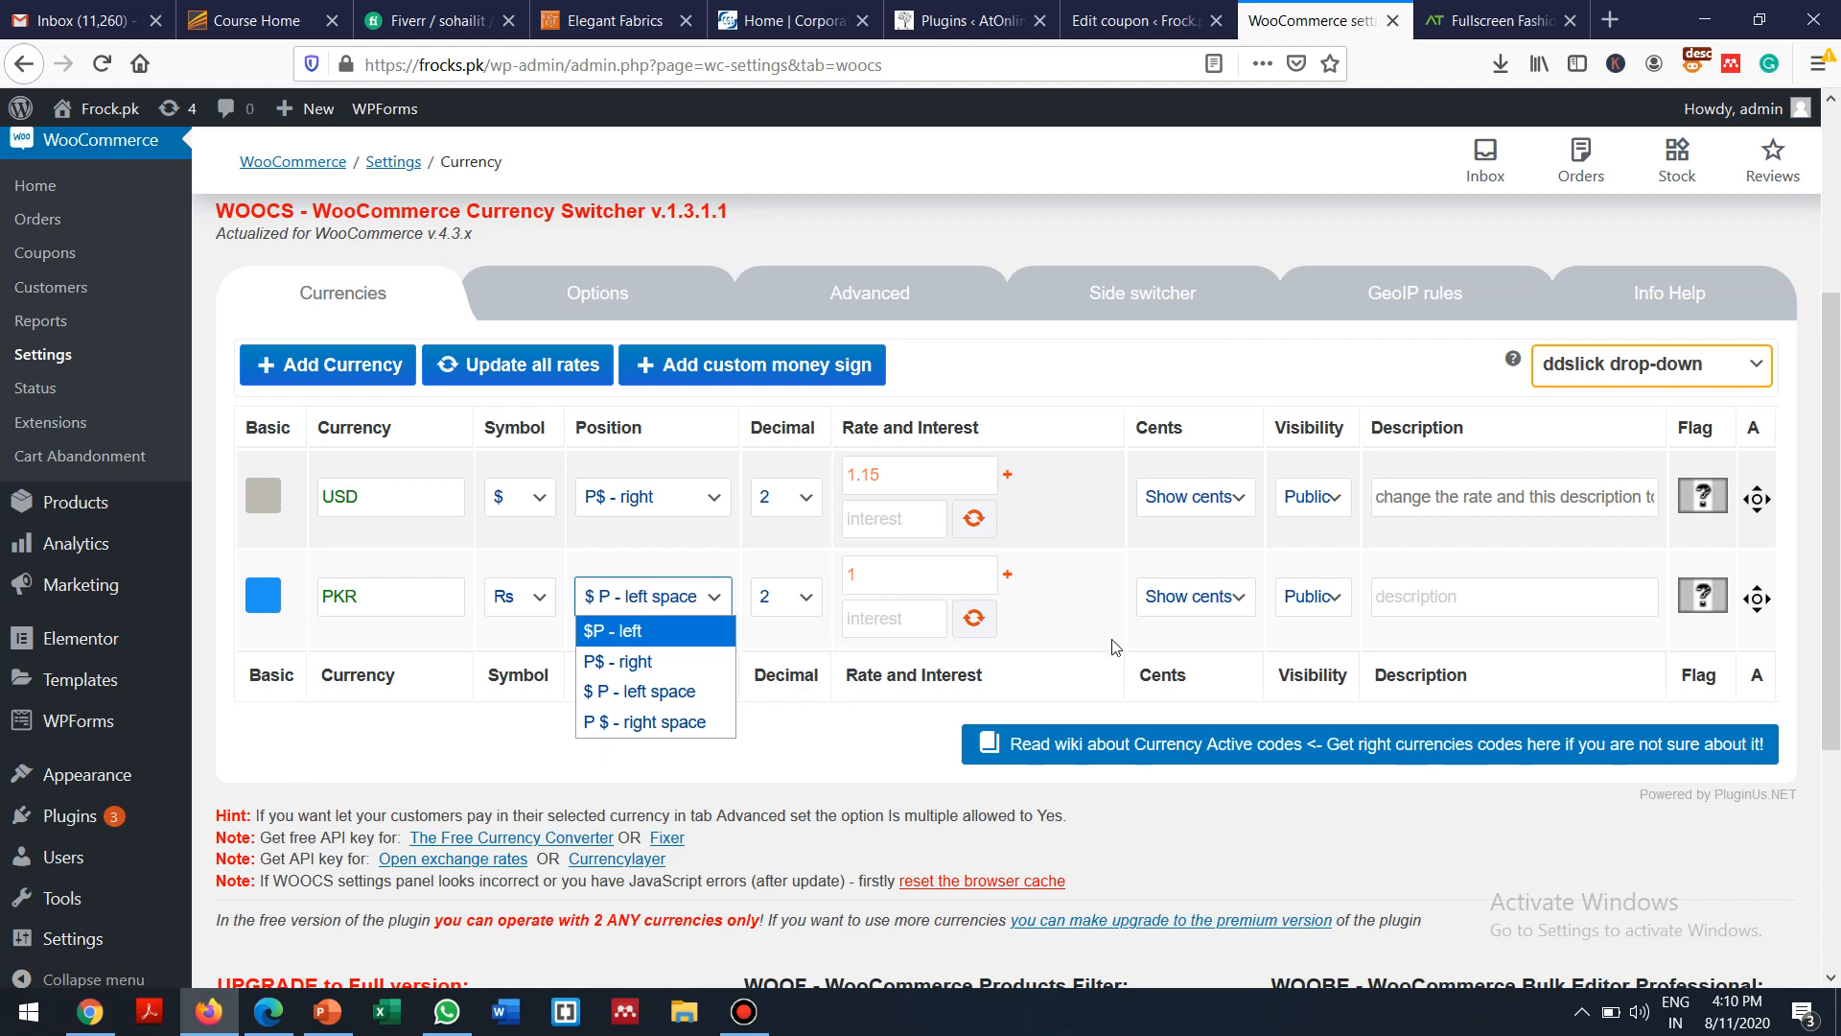
pyautogui.click(321, 748)
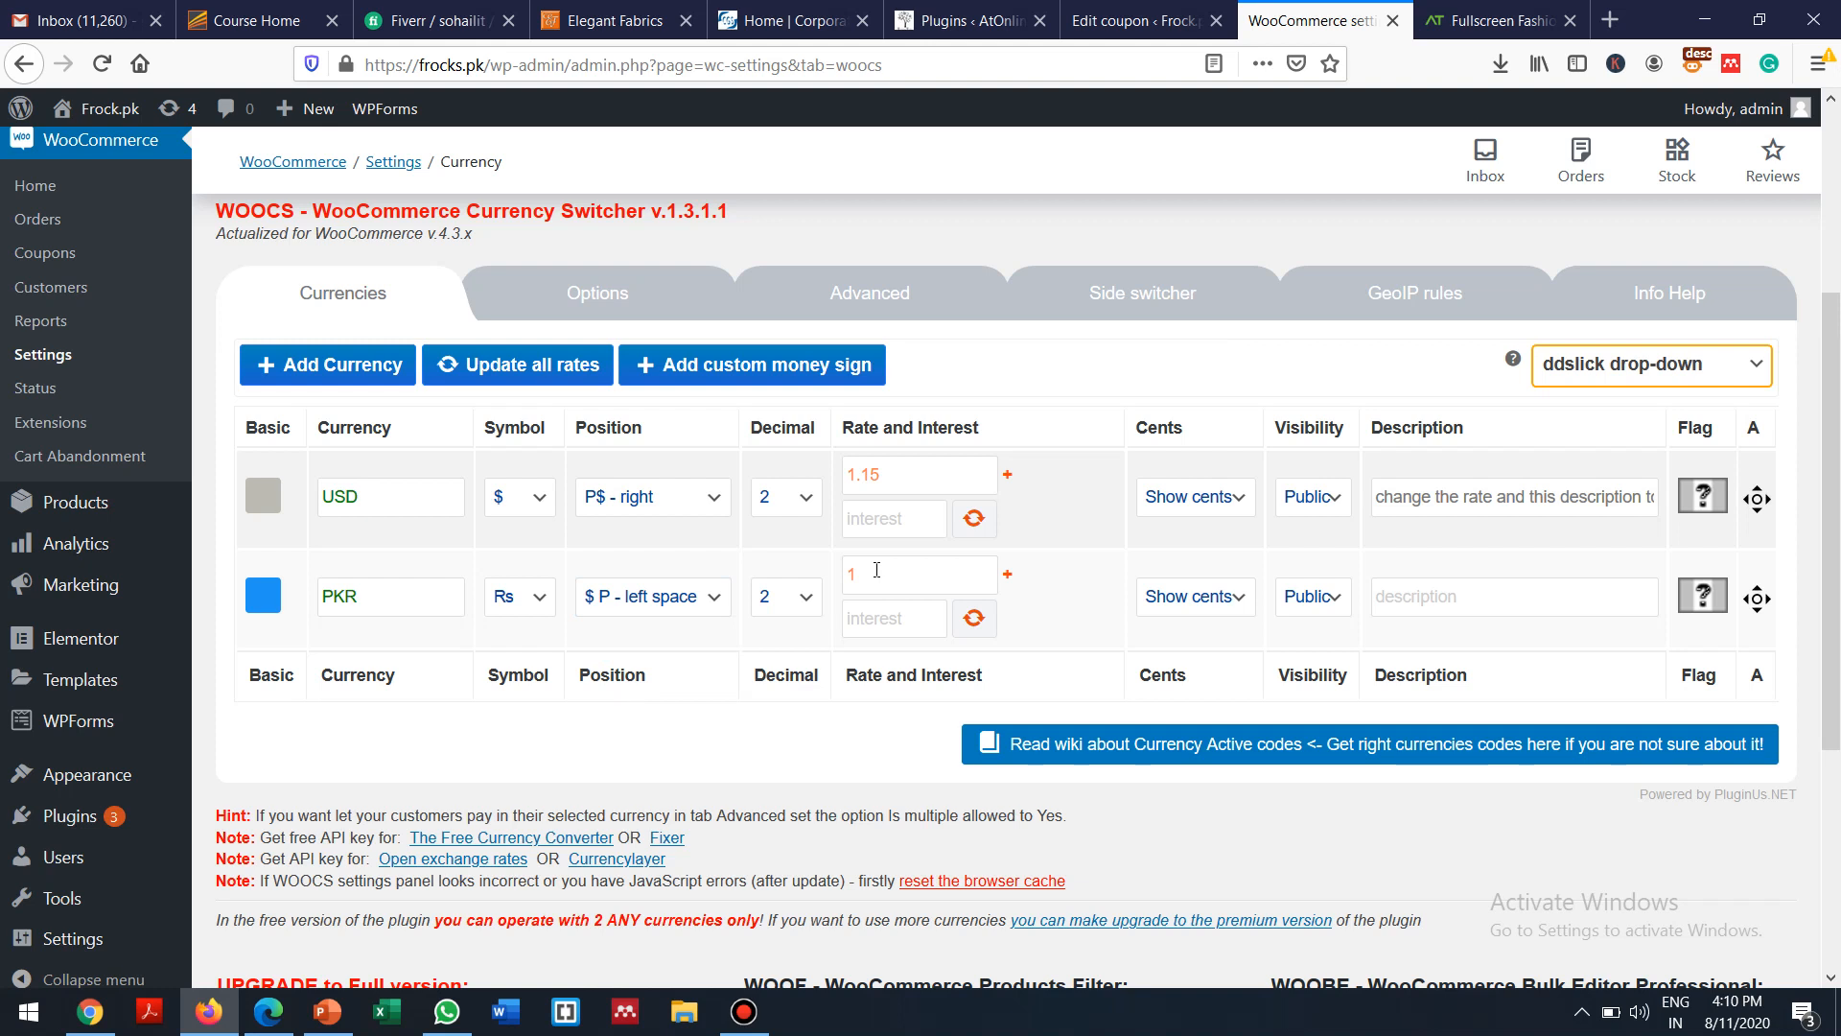
# Make USD the basic currency and set the PKR exchange rate to 166
pyautogui.click(265, 498)
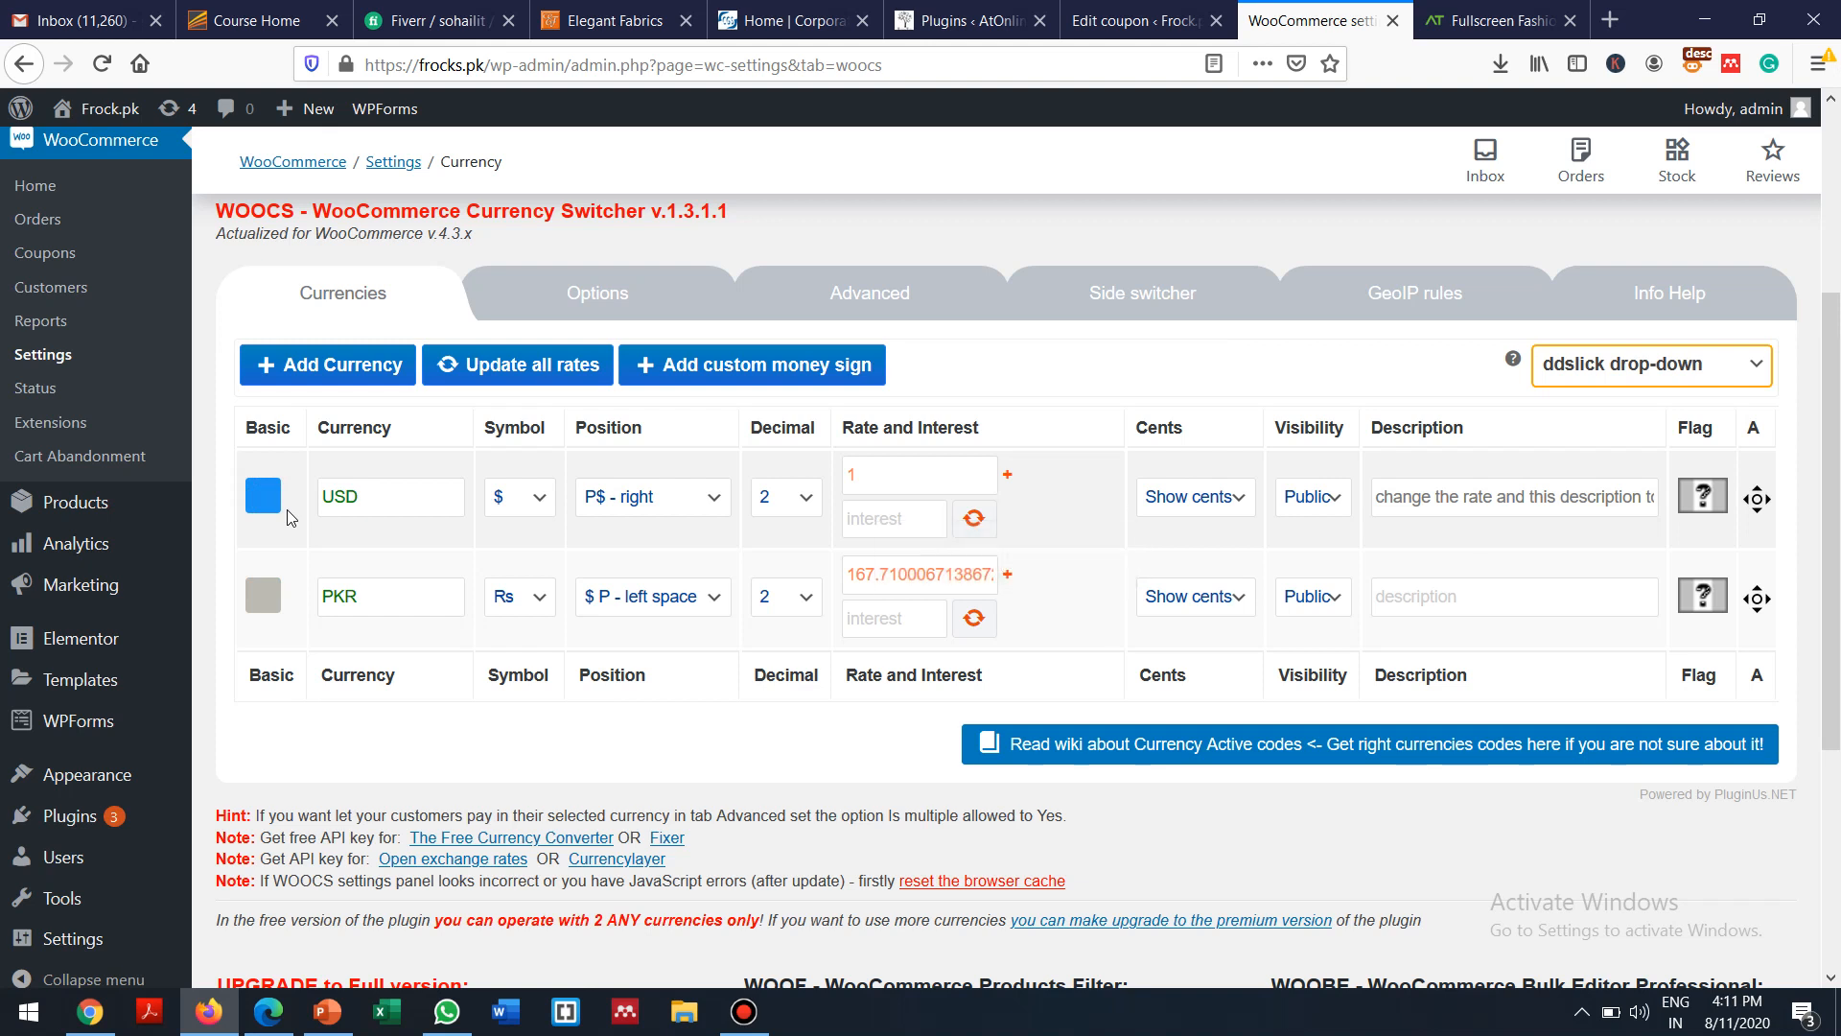
pyautogui.click(903, 479)
pyautogui.click(994, 576)
pyautogui.press('BackSpace')
pyautogui.press('BackSpace')
pyautogui.press('BackSpace')
pyautogui.press('BackSpace')
pyautogui.press('BackSpace')
pyautogui.press('BackSpace')
pyautogui.press('BackSpace')
pyautogui.press('BackSpace')
pyautogui.press('BackSpace')
pyautogui.press('BackSpace')
pyautogui.press('BackSpace')
pyautogui.press('BackSpace')
pyautogui.press('BackSpace')
pyautogui.press('BackSpace')
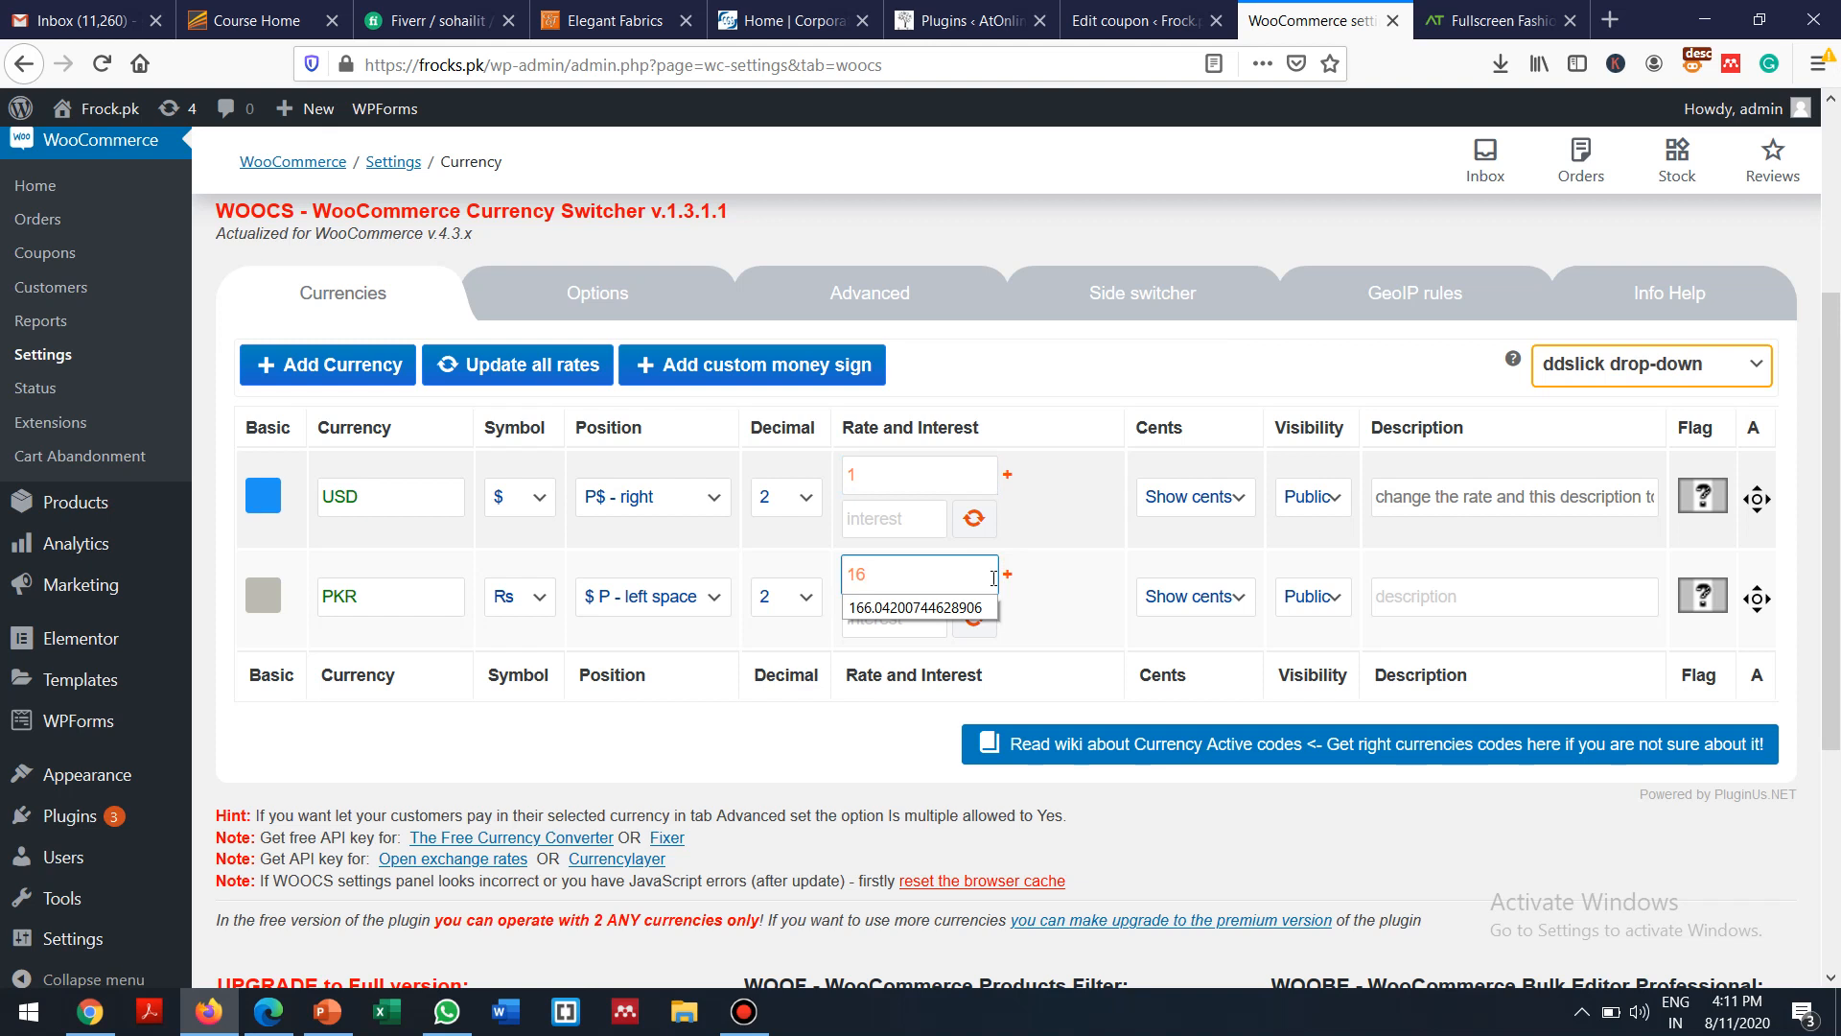
pyautogui.write('6')
pyautogui.click(699, 744)
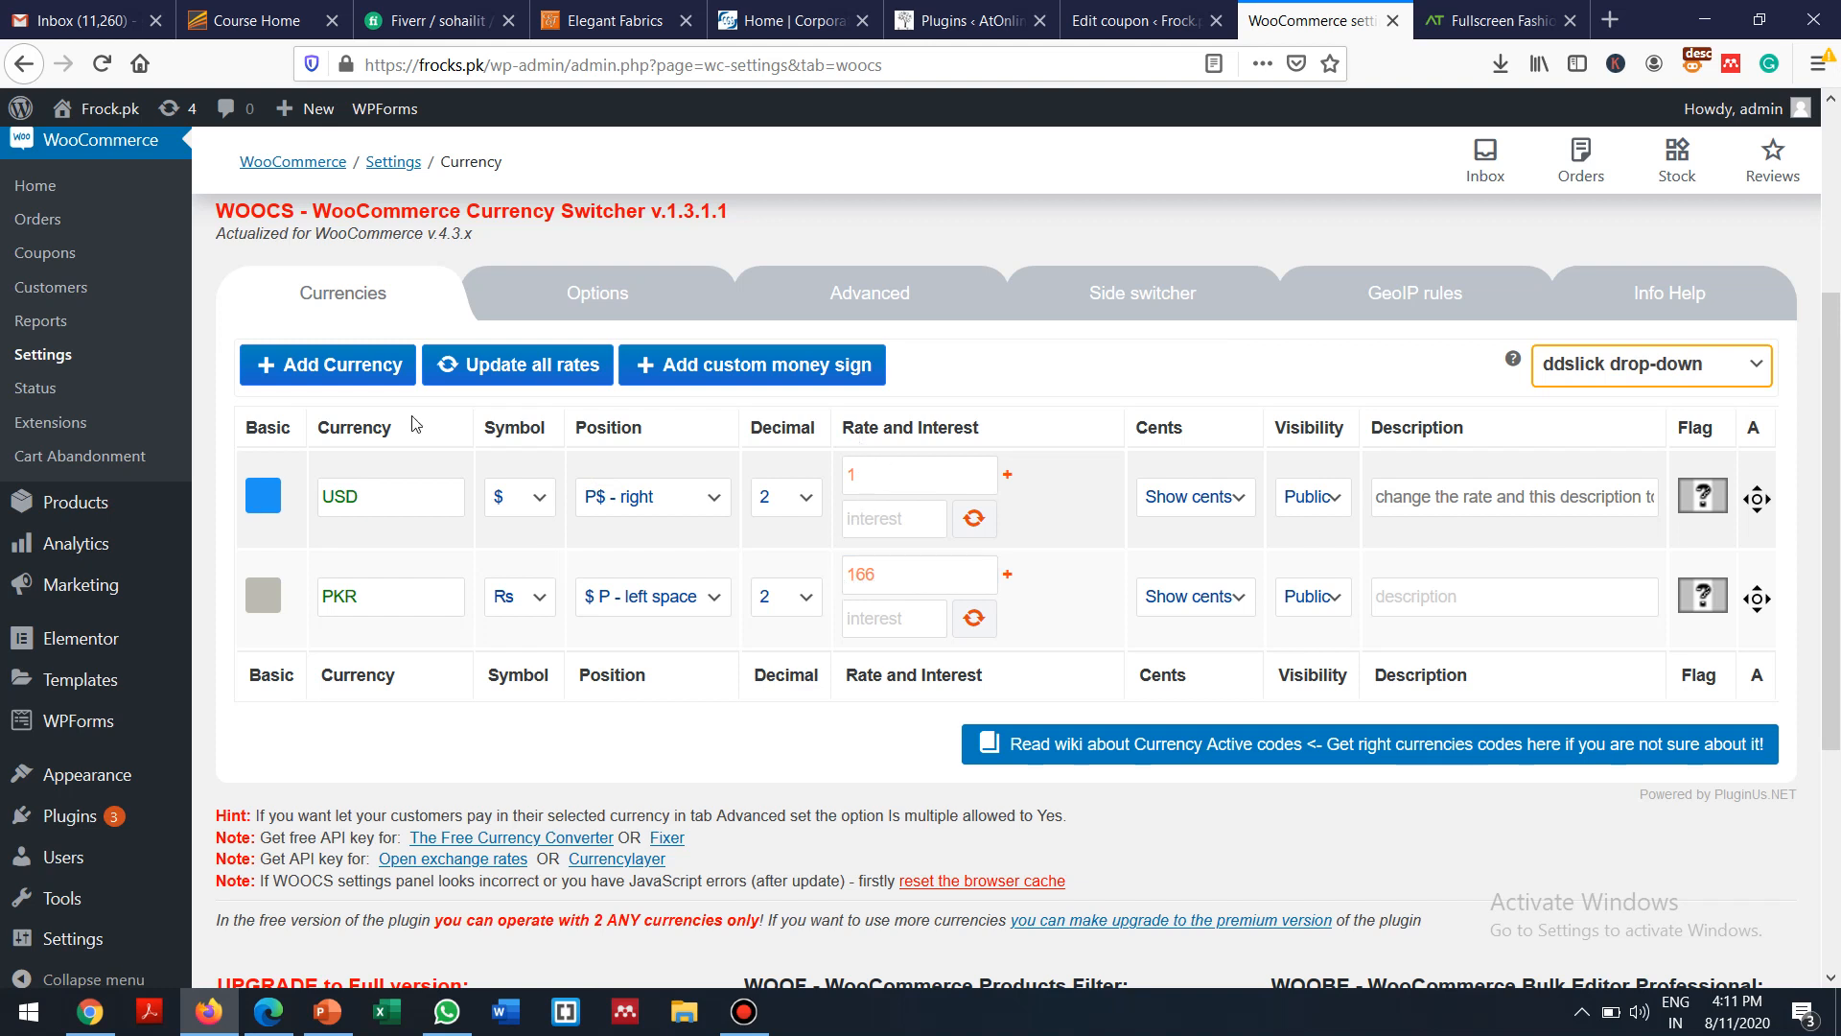
# Try to add a third currency in WOOCS, viewing the premium plugin page on CodeCanyon and declining the upgrade on the second attempt
pyautogui.click(330, 370)
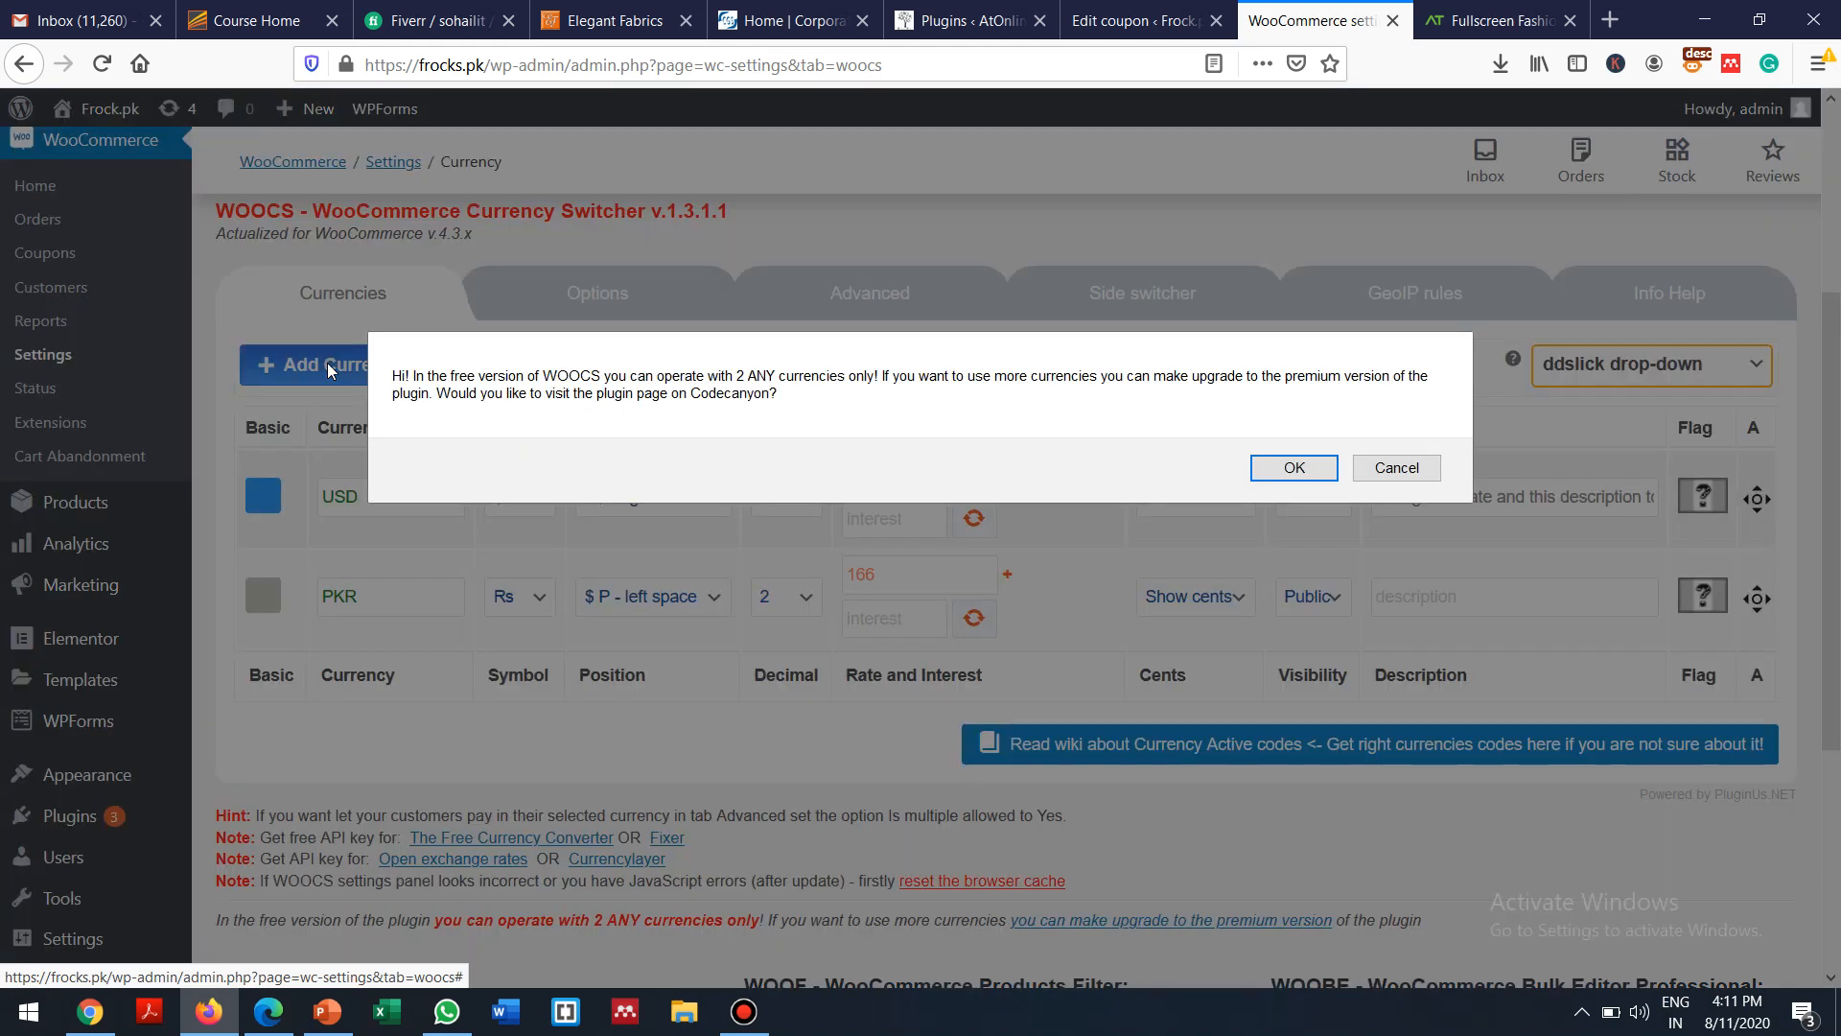
pyautogui.click(1295, 467)
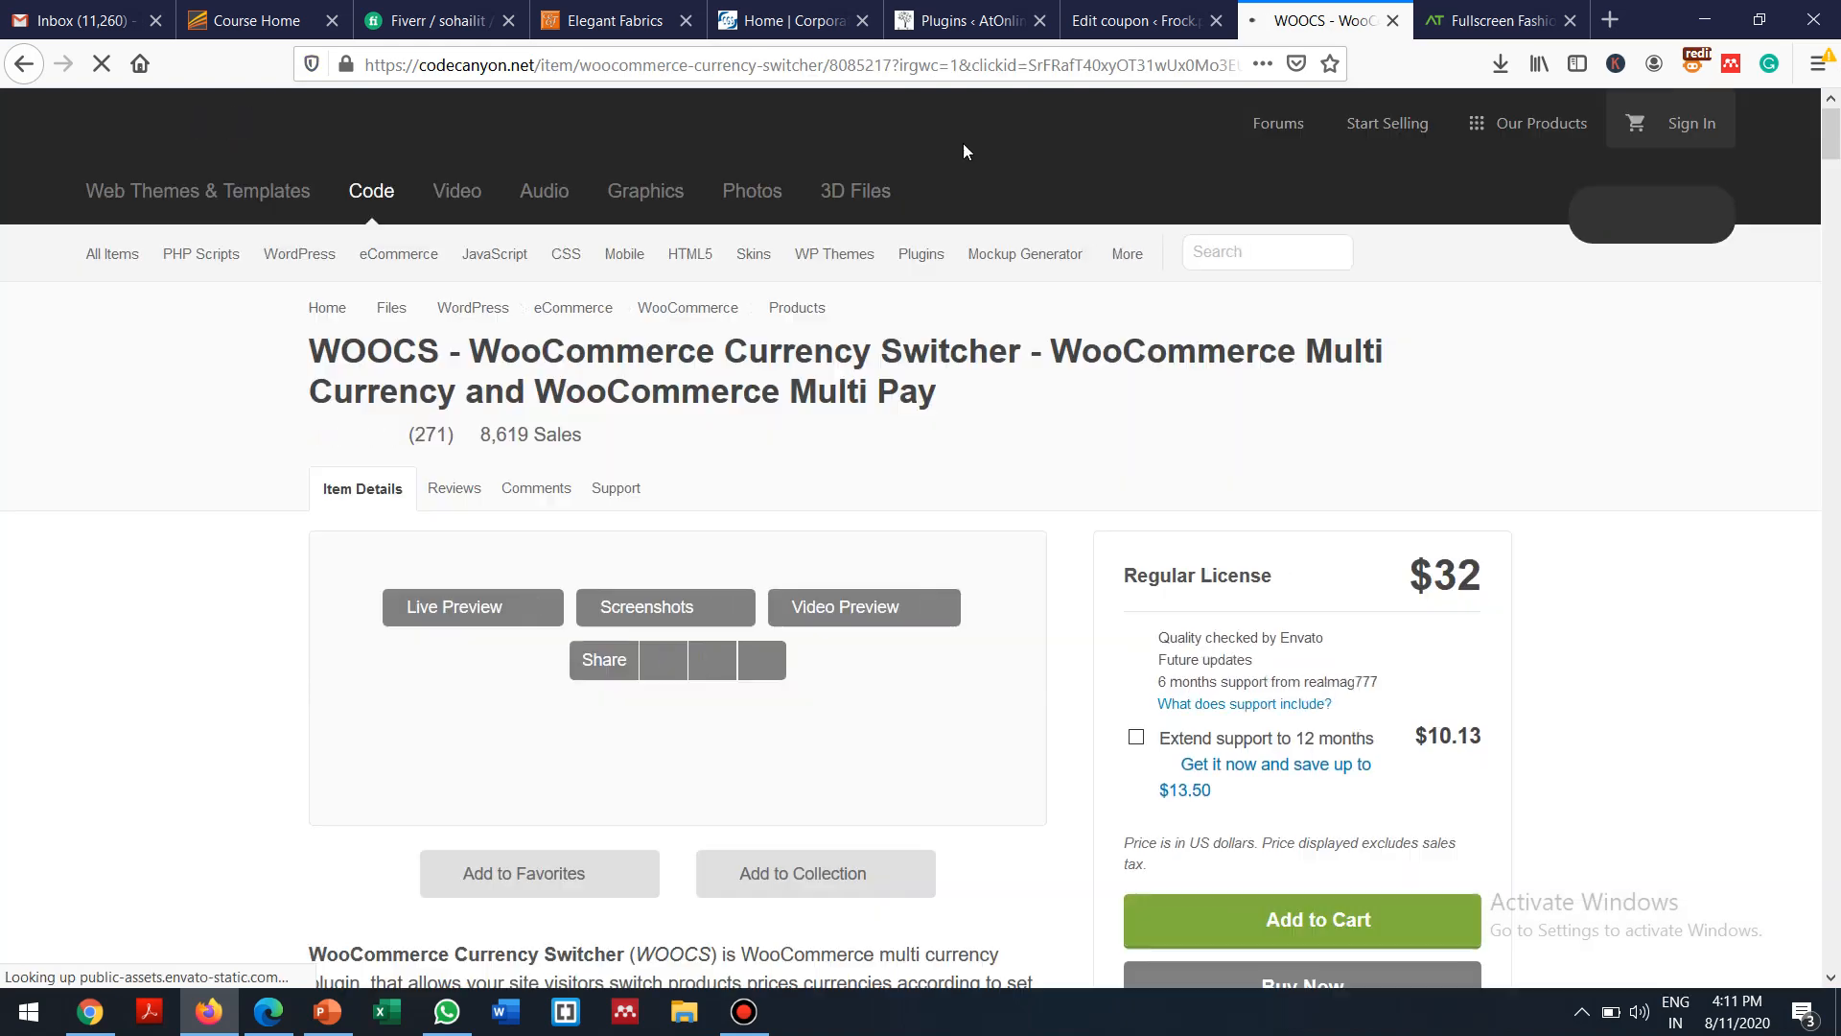
pyautogui.click(10, 72)
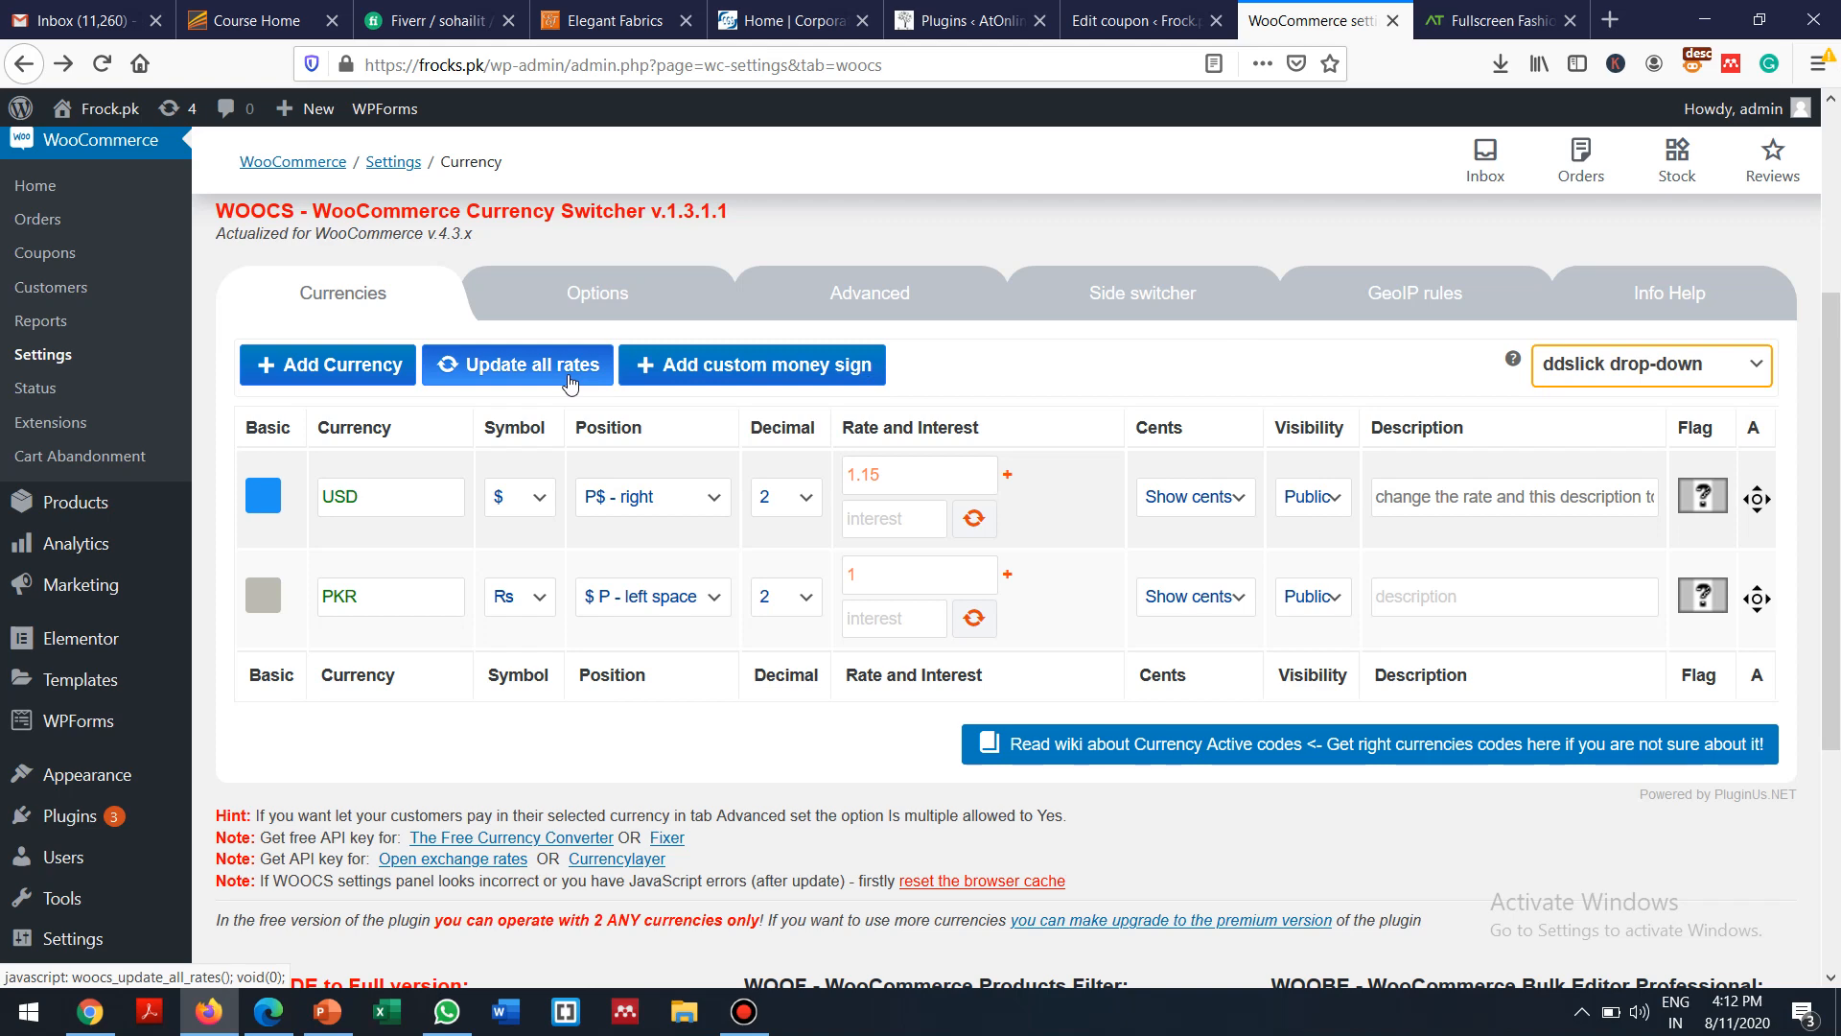
pyautogui.click(333, 372)
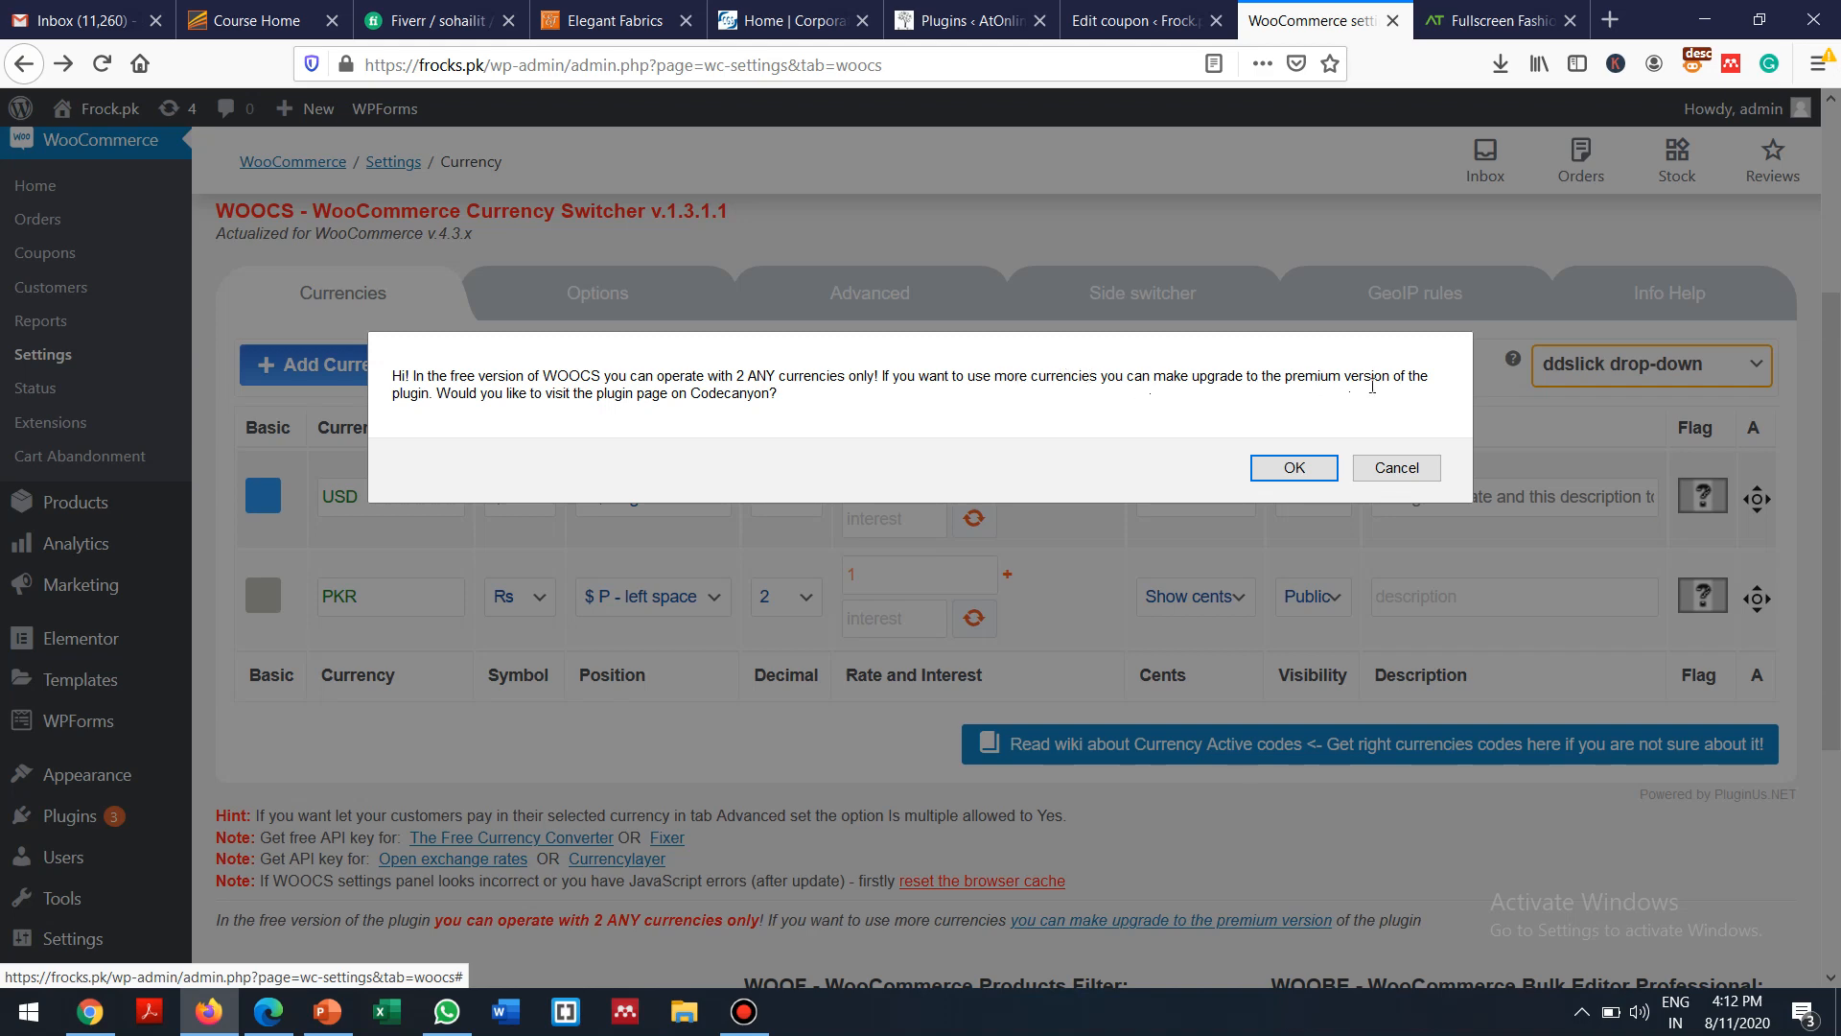
pyautogui.click(1398, 469)
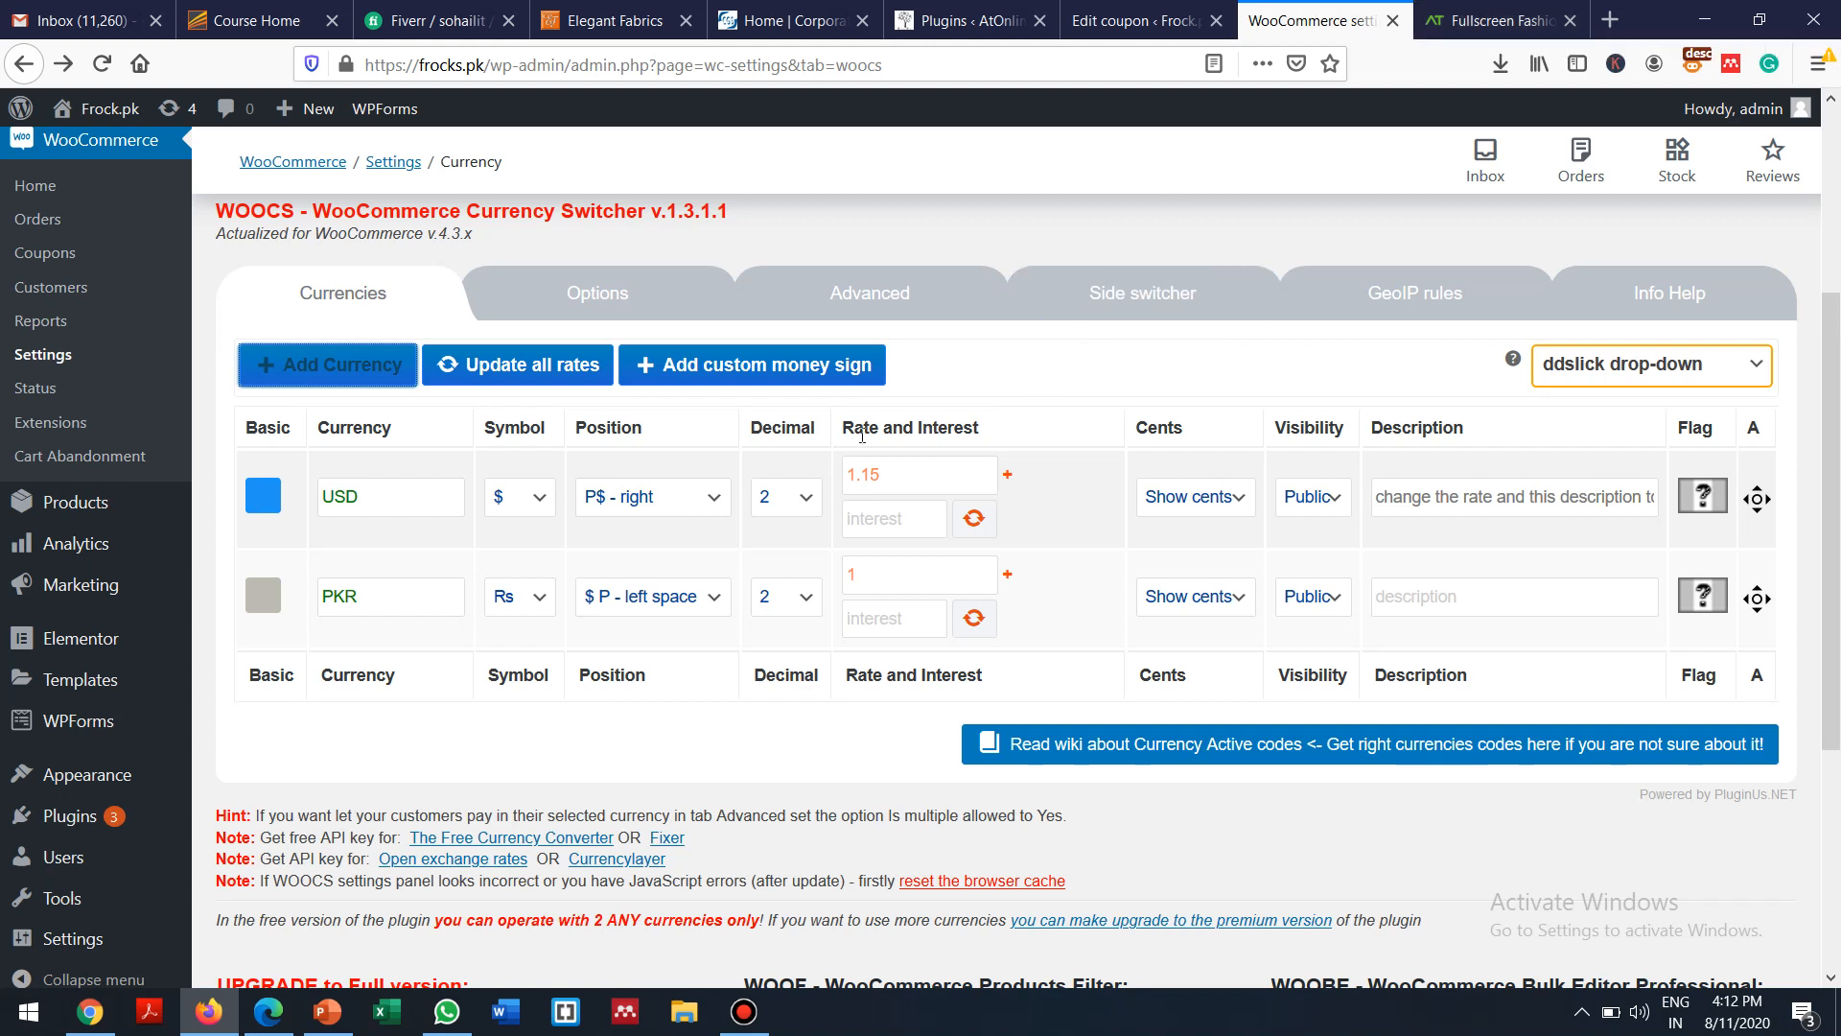
# Set the exchange rates to 1 for USD and 166 for PKR, and save the currency settings
pyautogui.click(895, 479)
pyautogui.press('BackSpace')
pyautogui.press('BackSpace')
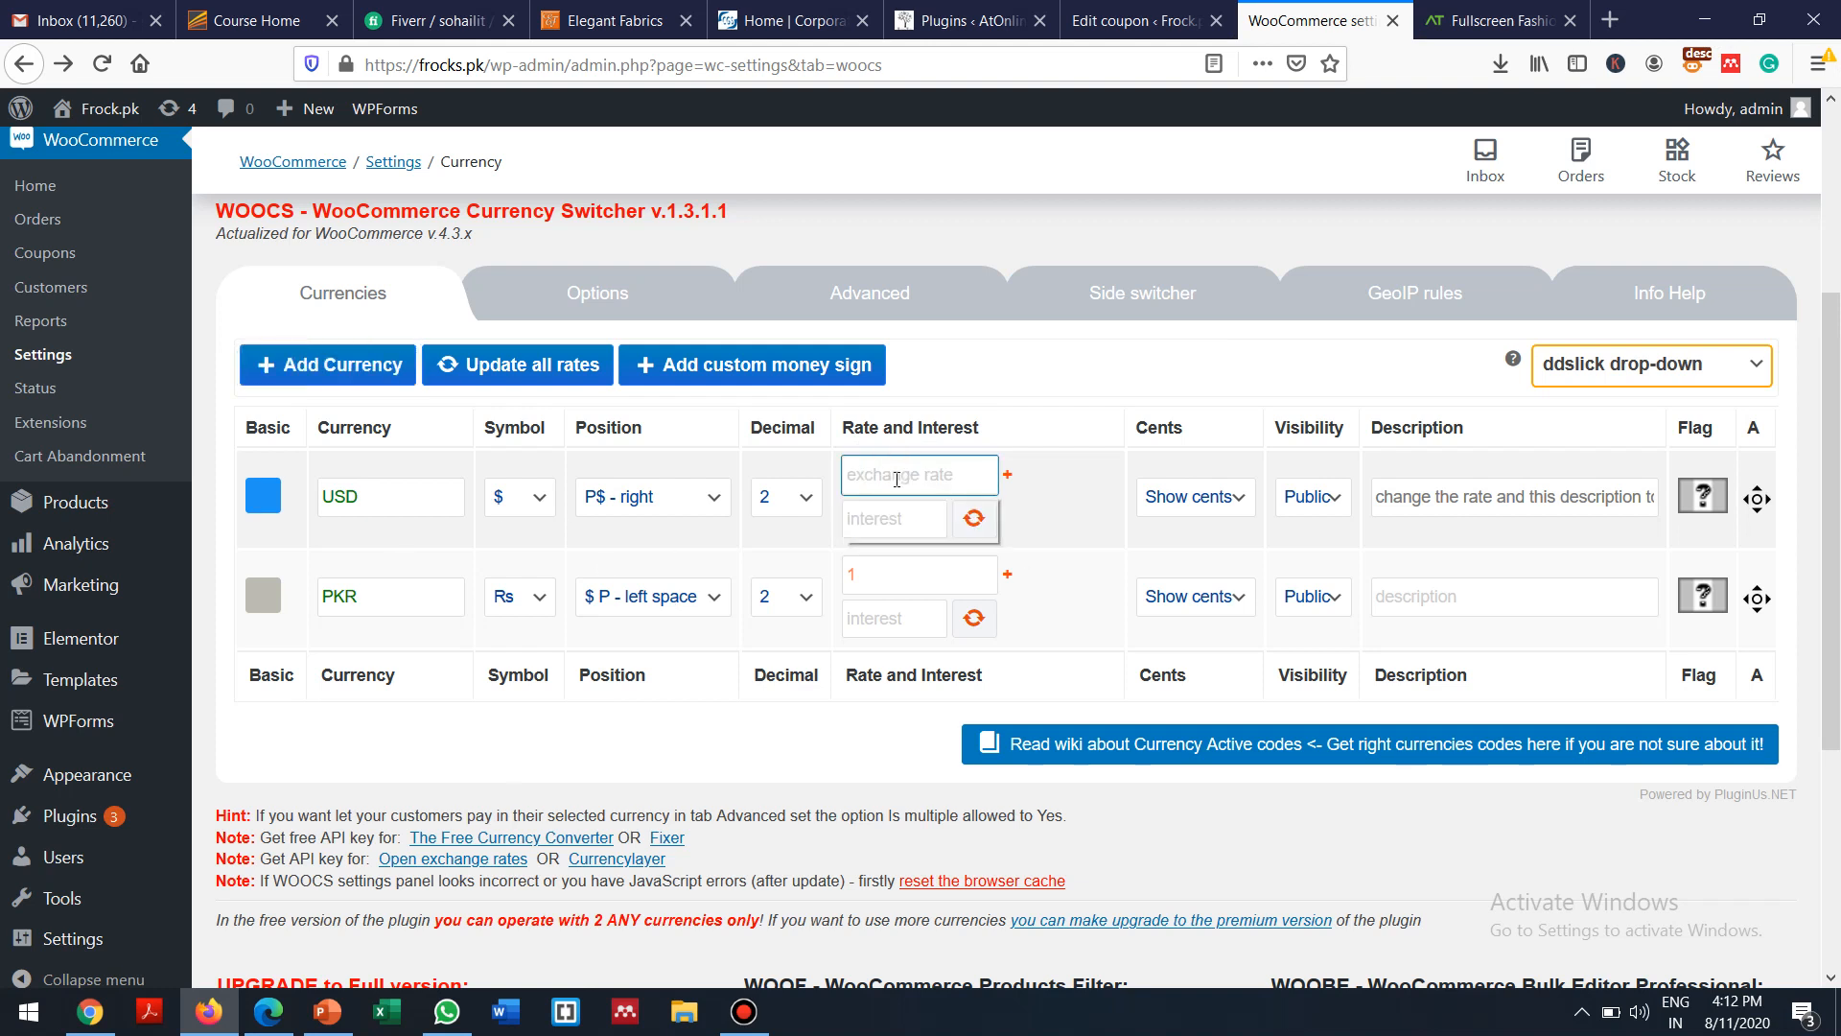
pyautogui.write('1')
pyautogui.click(866, 578)
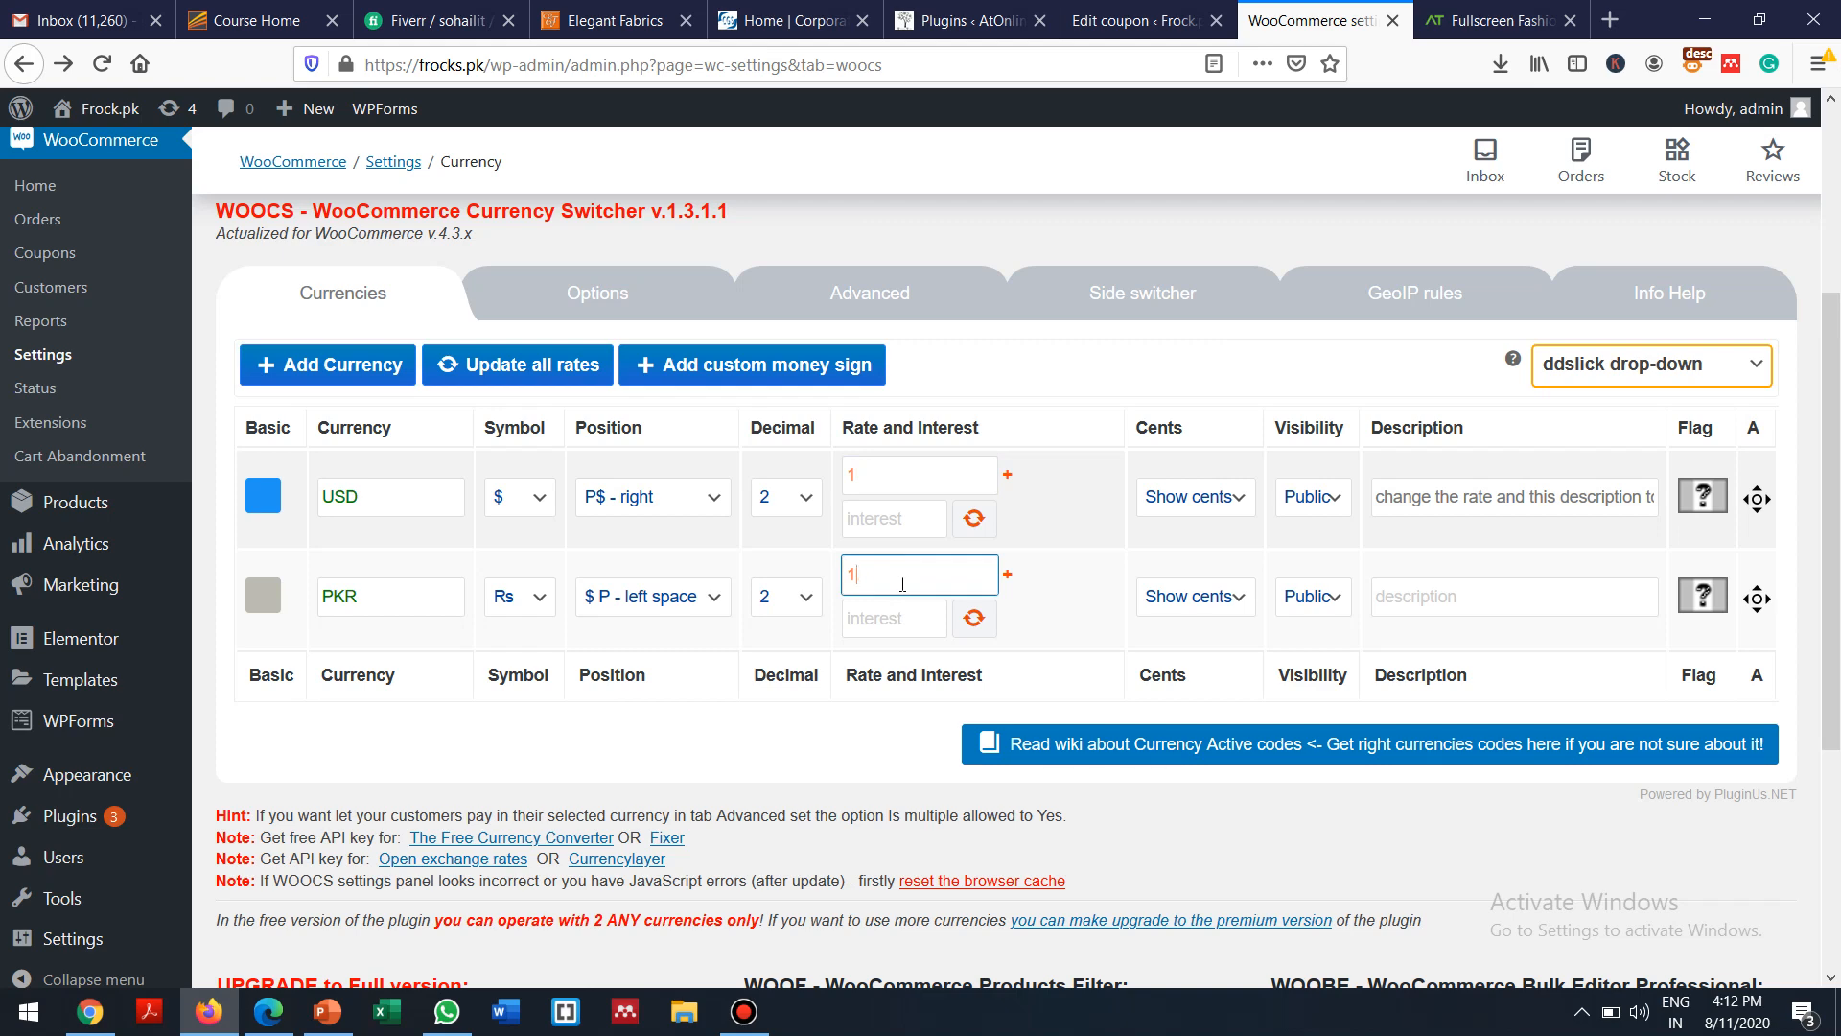
pyautogui.write('66')
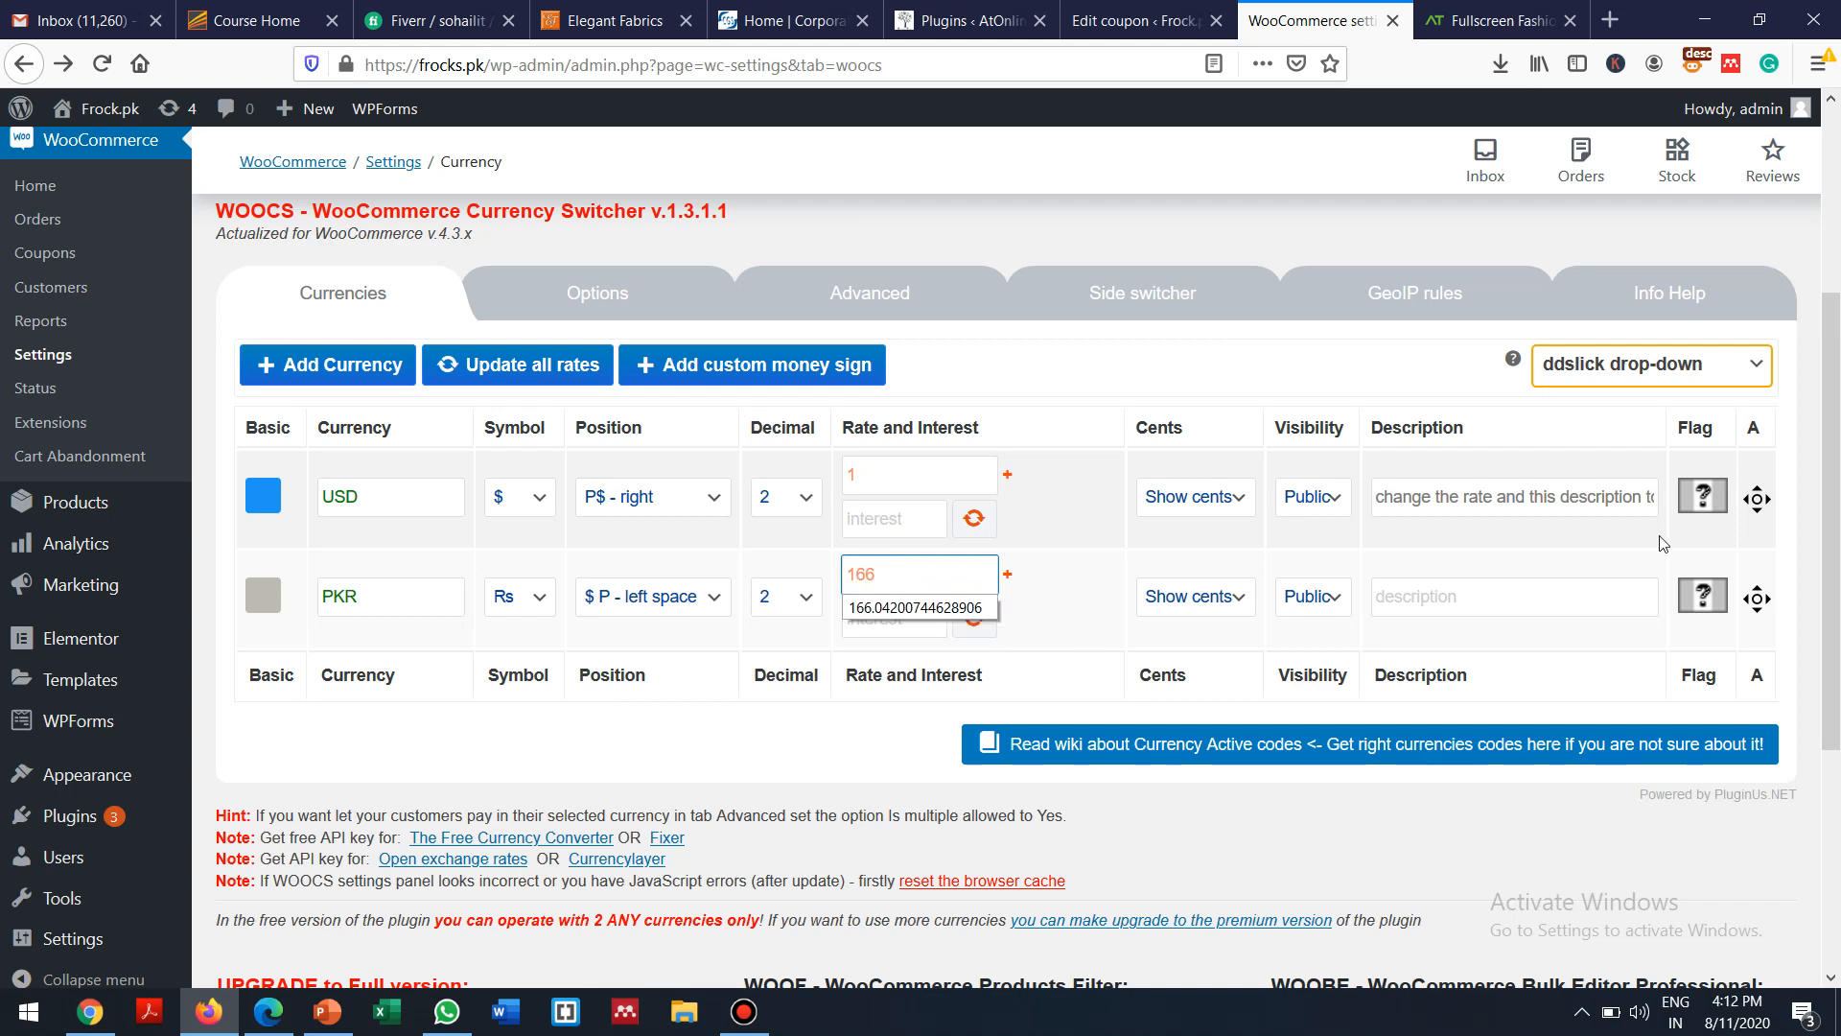
pyautogui.moveTo(1836, 429); pyautogui.dragTo(1836, 841)
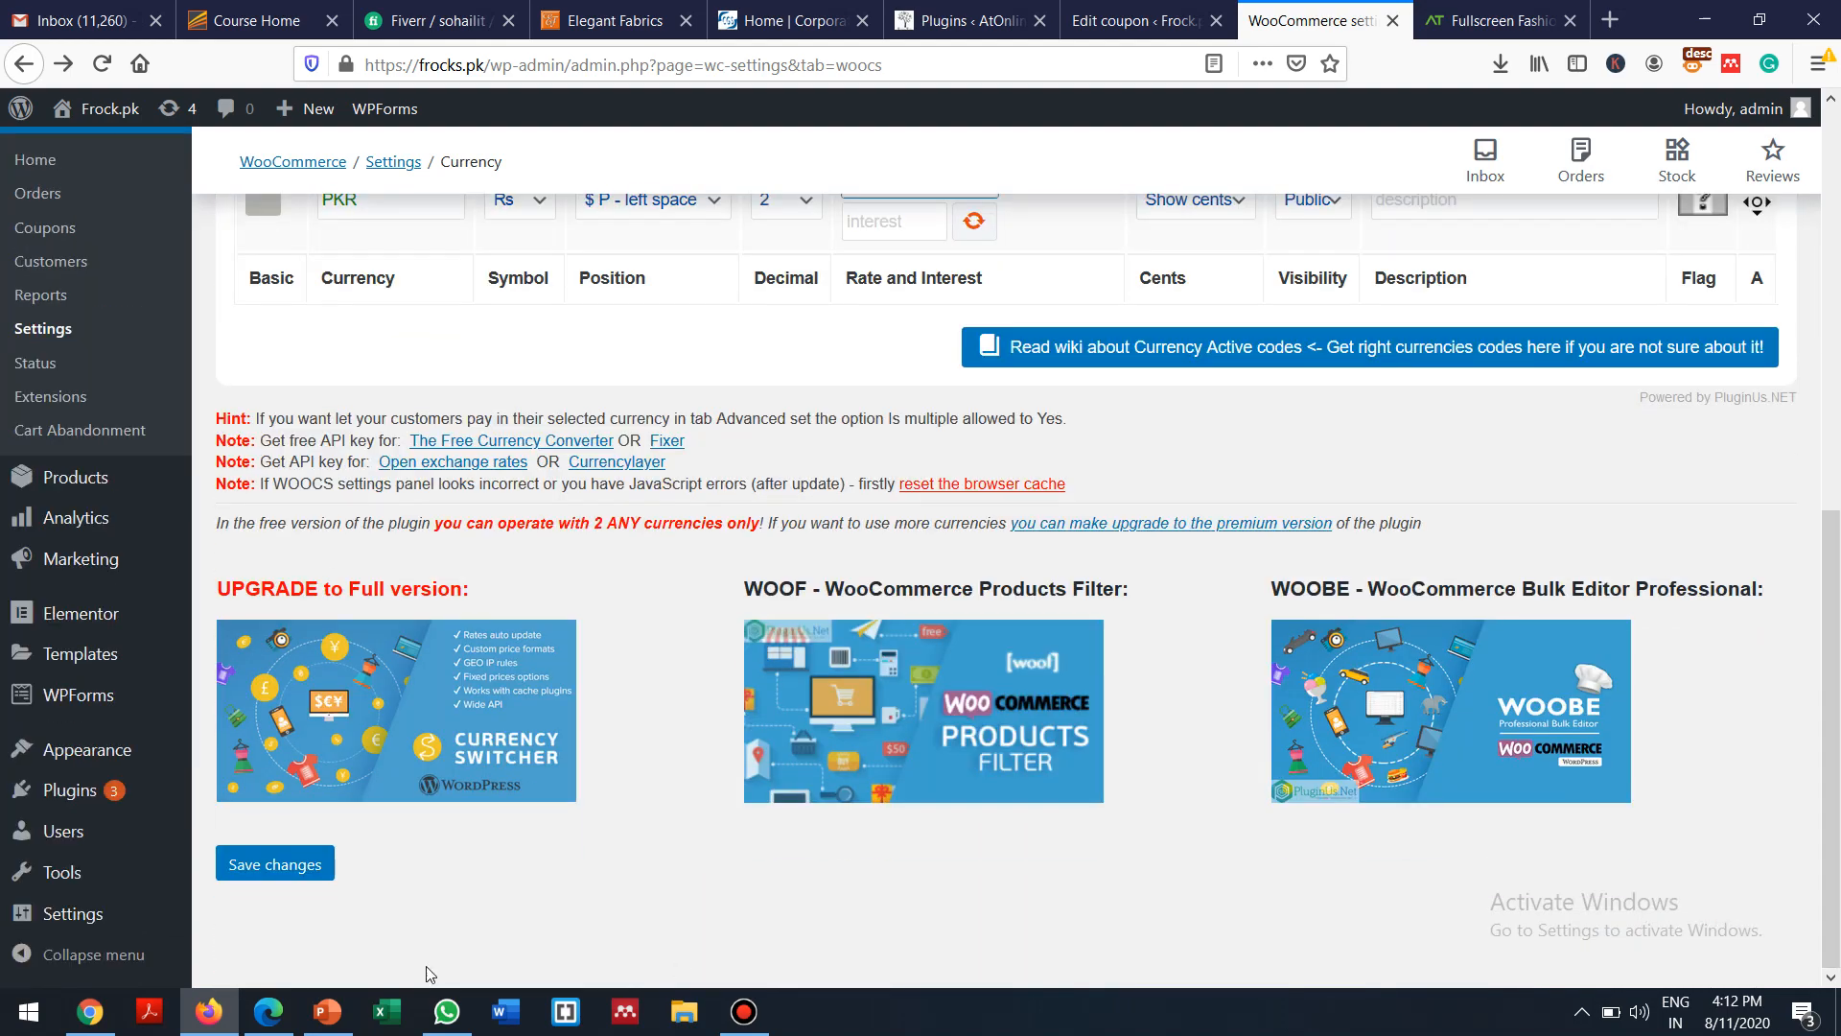
pyautogui.click(277, 870)
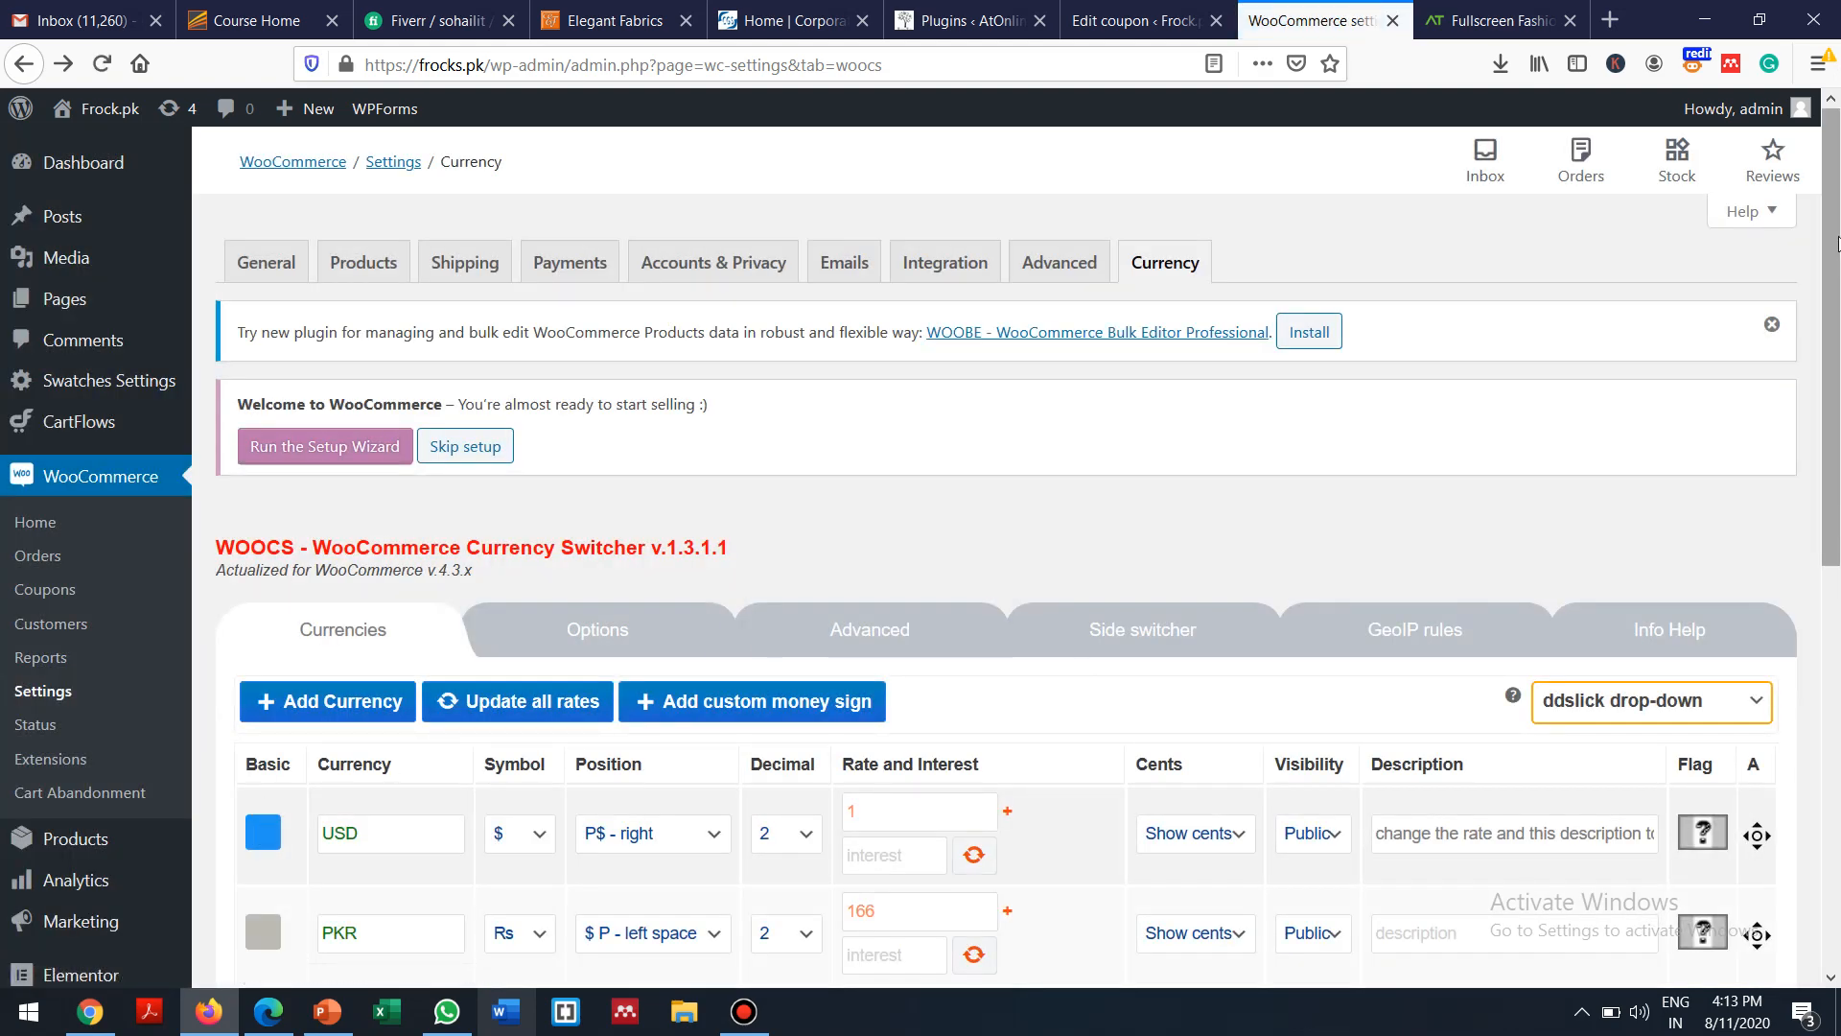
# Review the available drop-down styles for the currency switcher, keep ddslick drop-down, and save the settings
pyautogui.moveTo(1838, 262); pyautogui.dragTo(1839, 372)
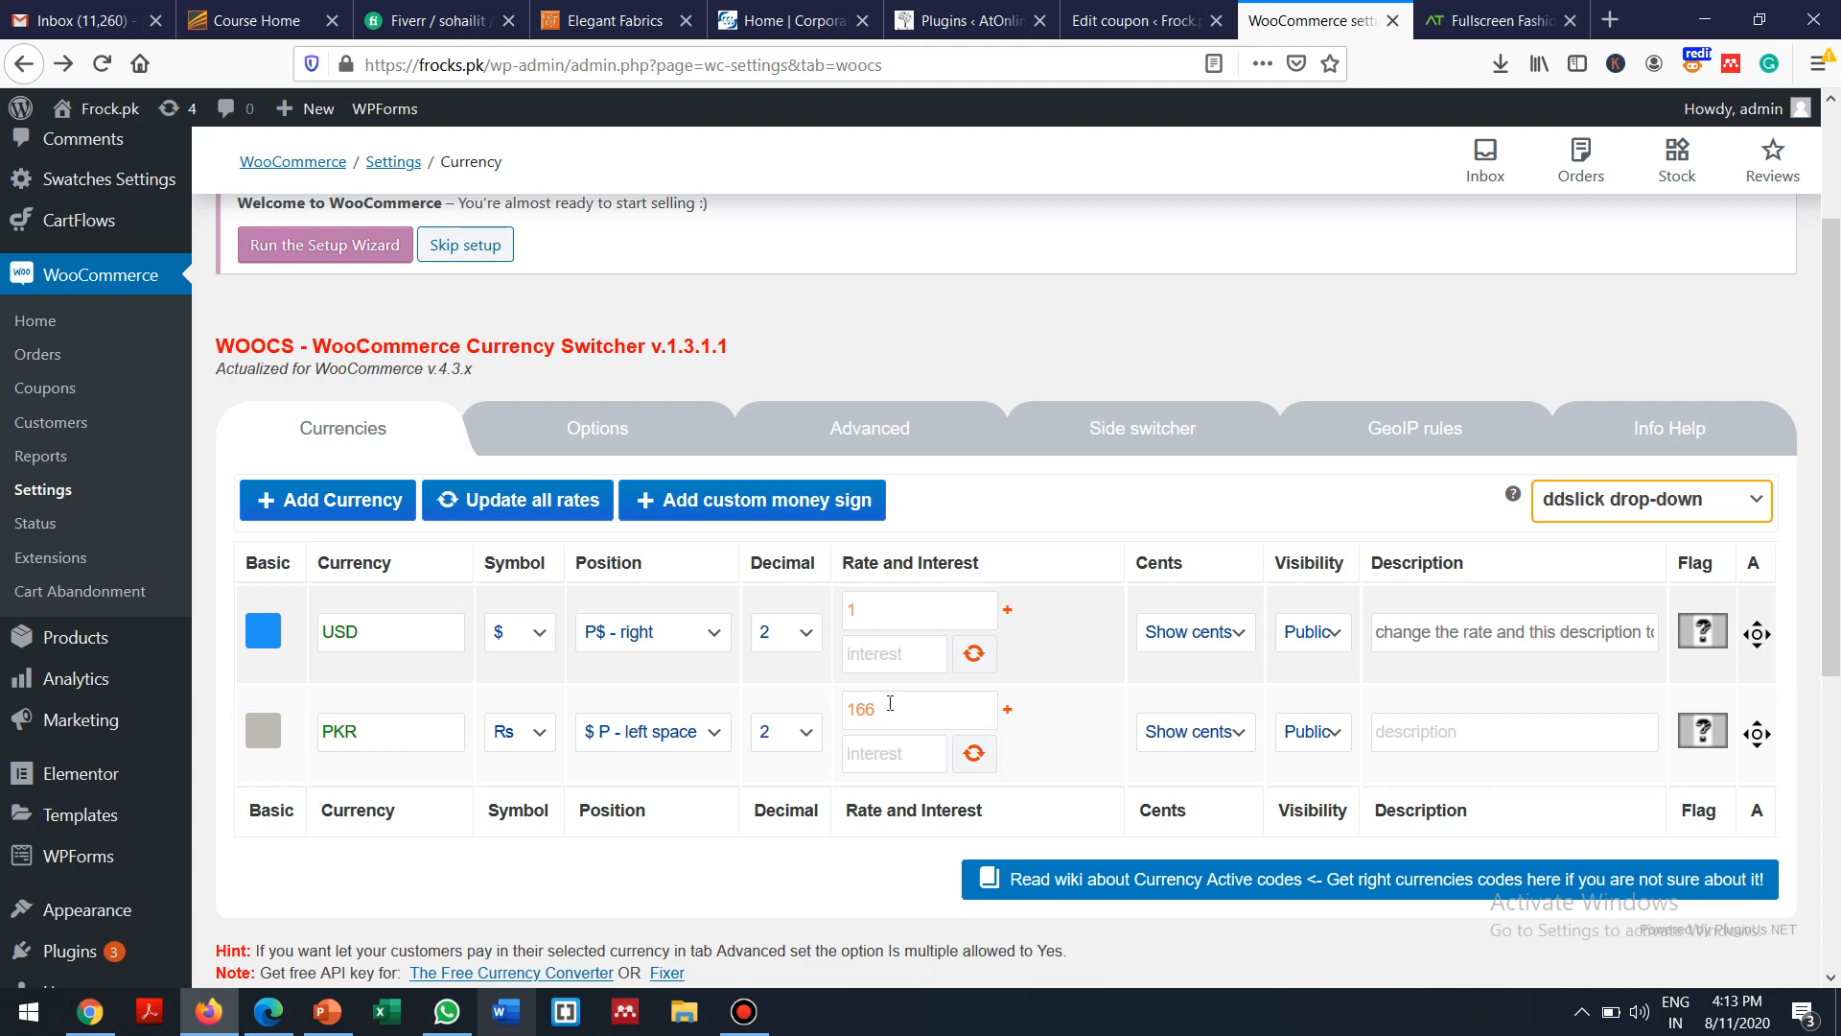
pyautogui.click(1756, 499)
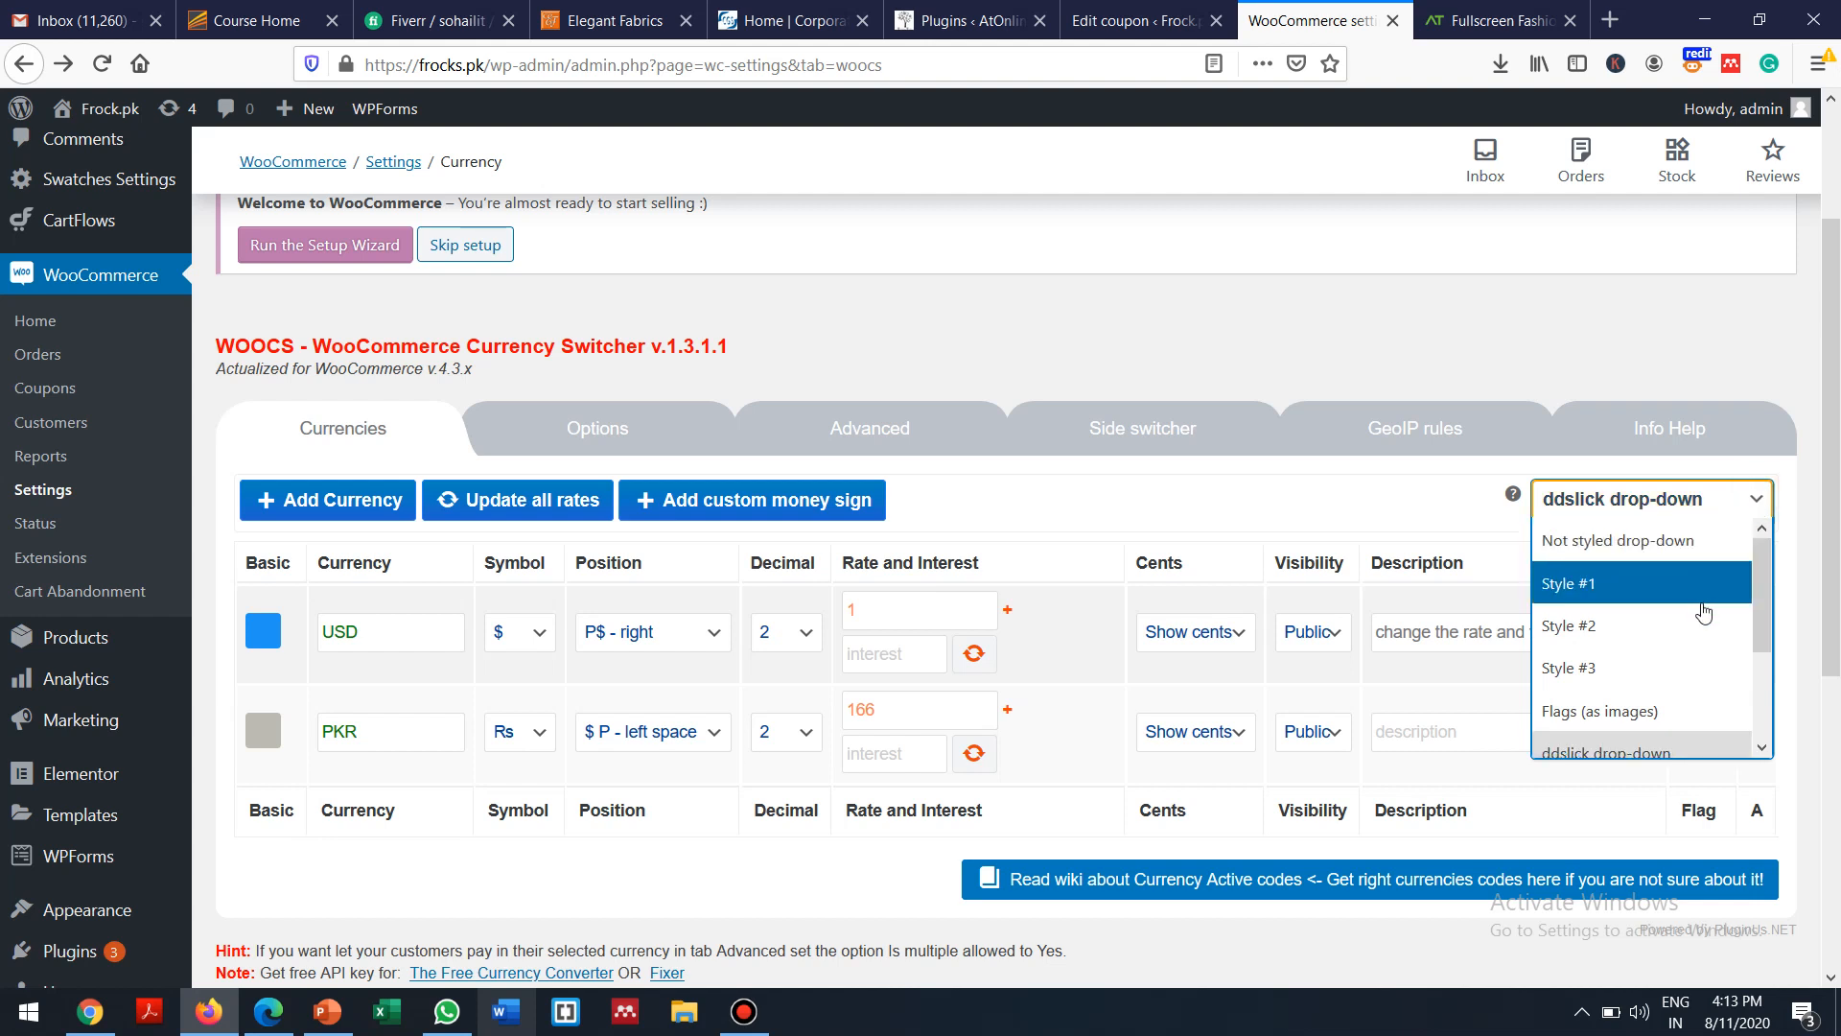
pyautogui.moveTo(1763, 589); pyautogui.dragTo(1770, 675)
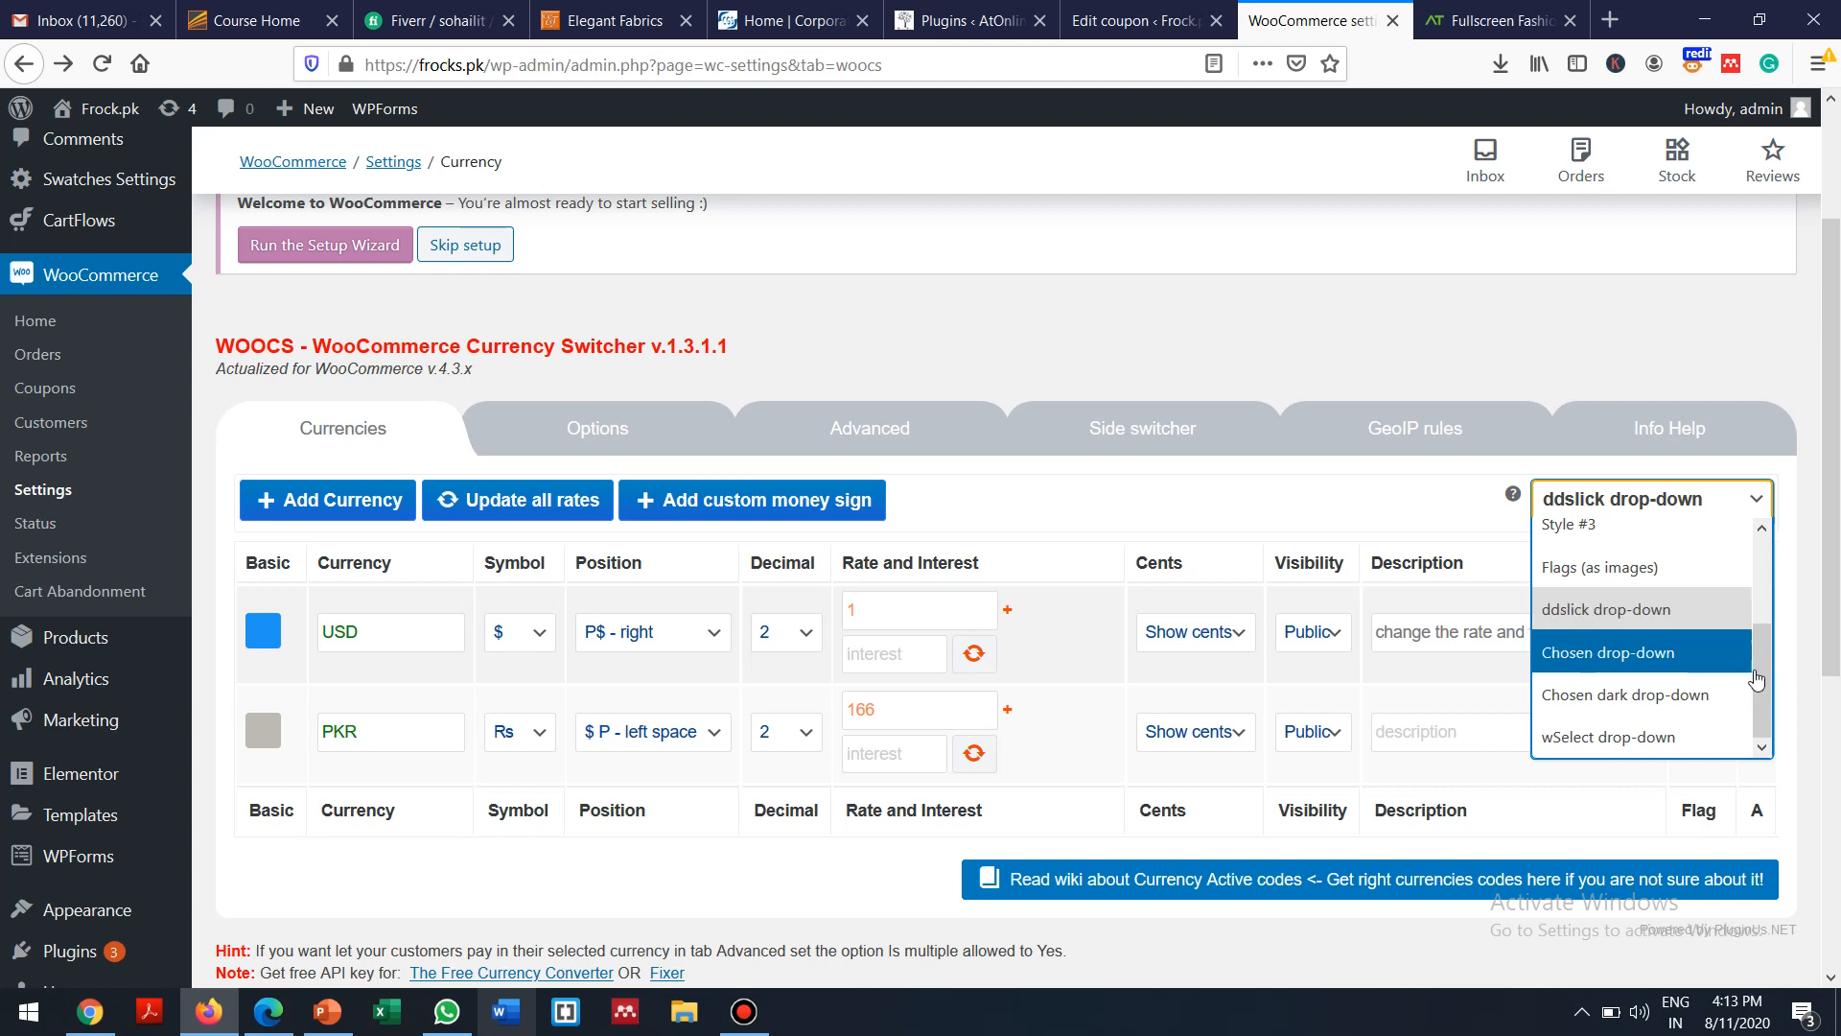
pyautogui.moveTo(1761, 675); pyautogui.dragTo(1762, 475)
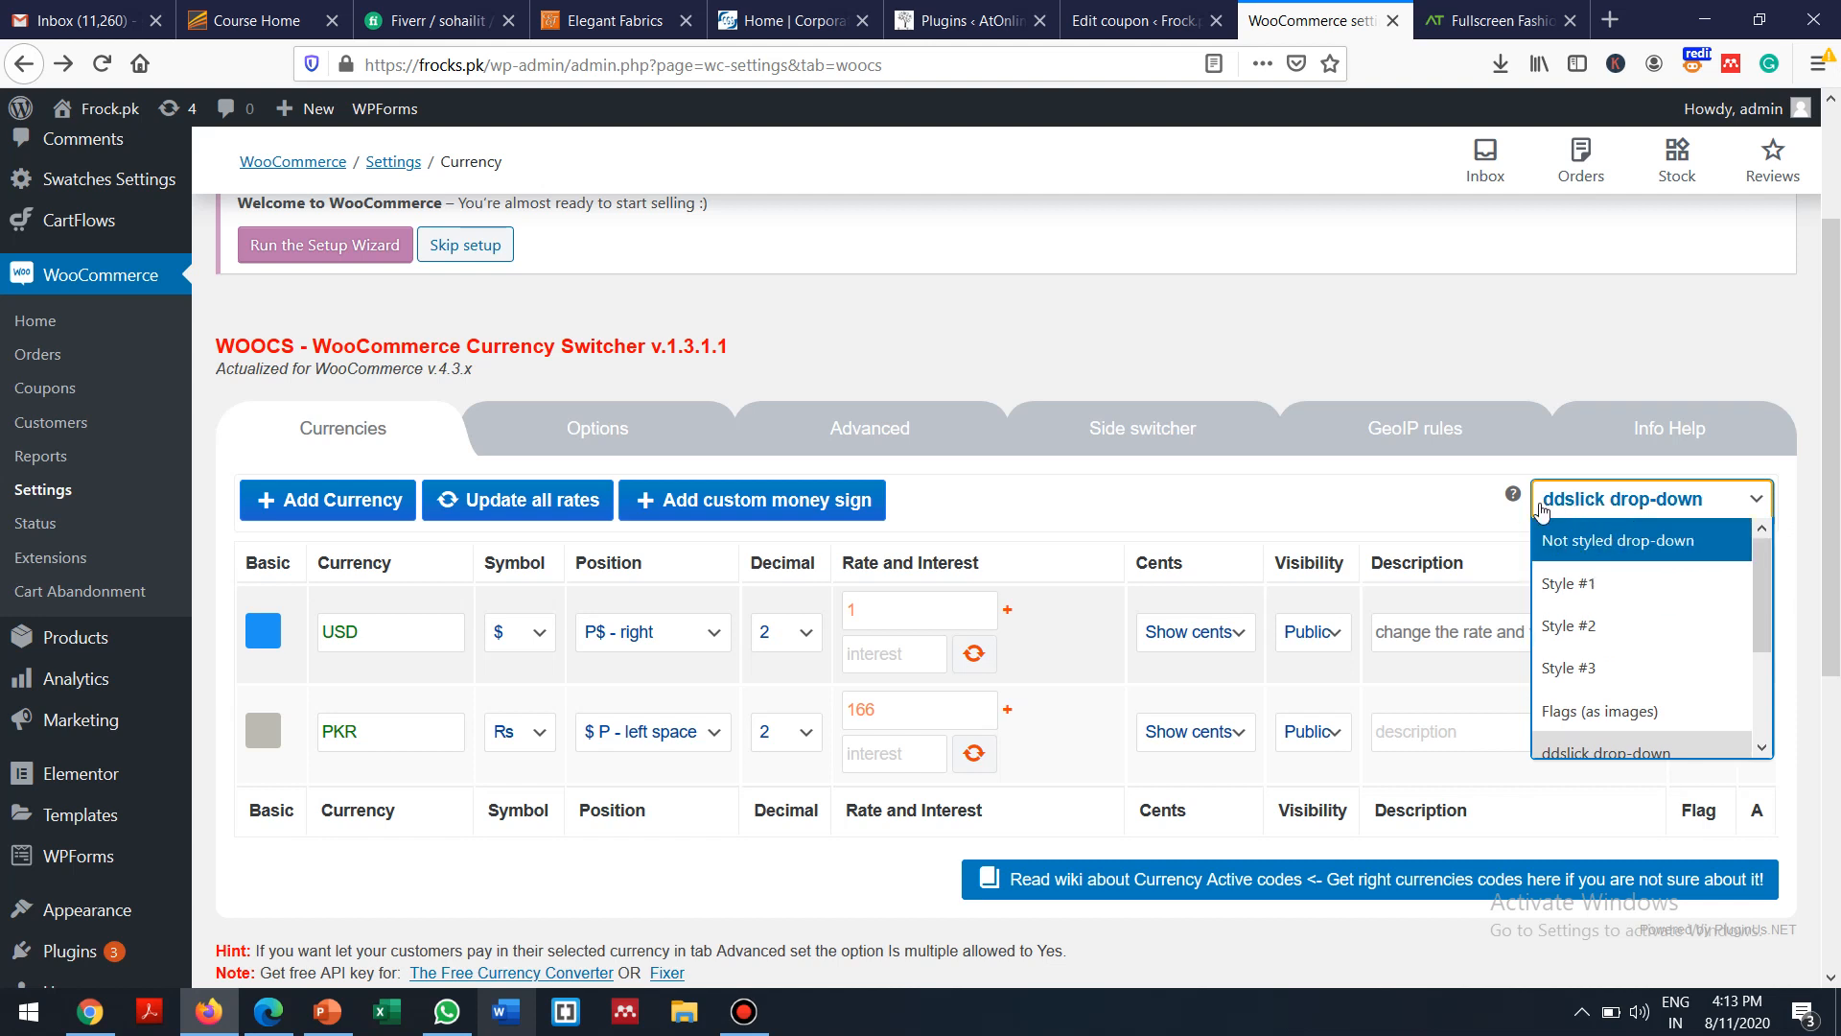
pyautogui.click(1388, 491)
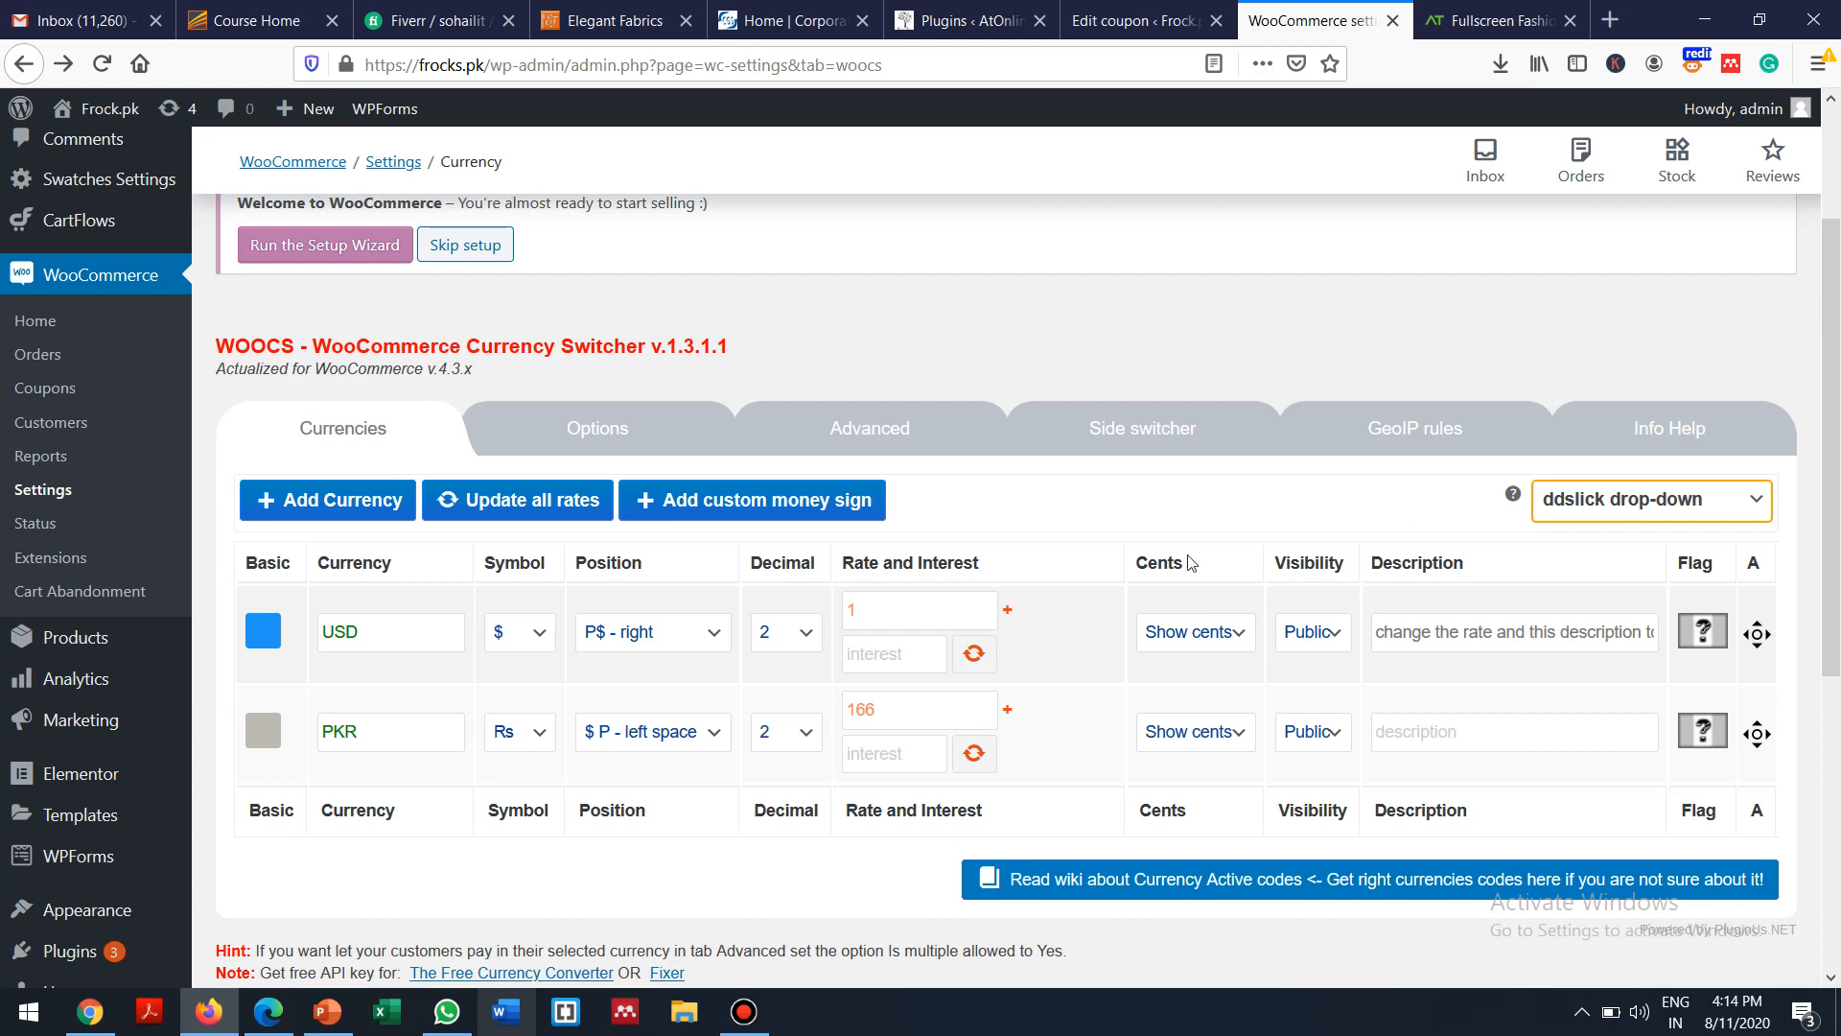
pyautogui.scroll(-5, 822, 875)
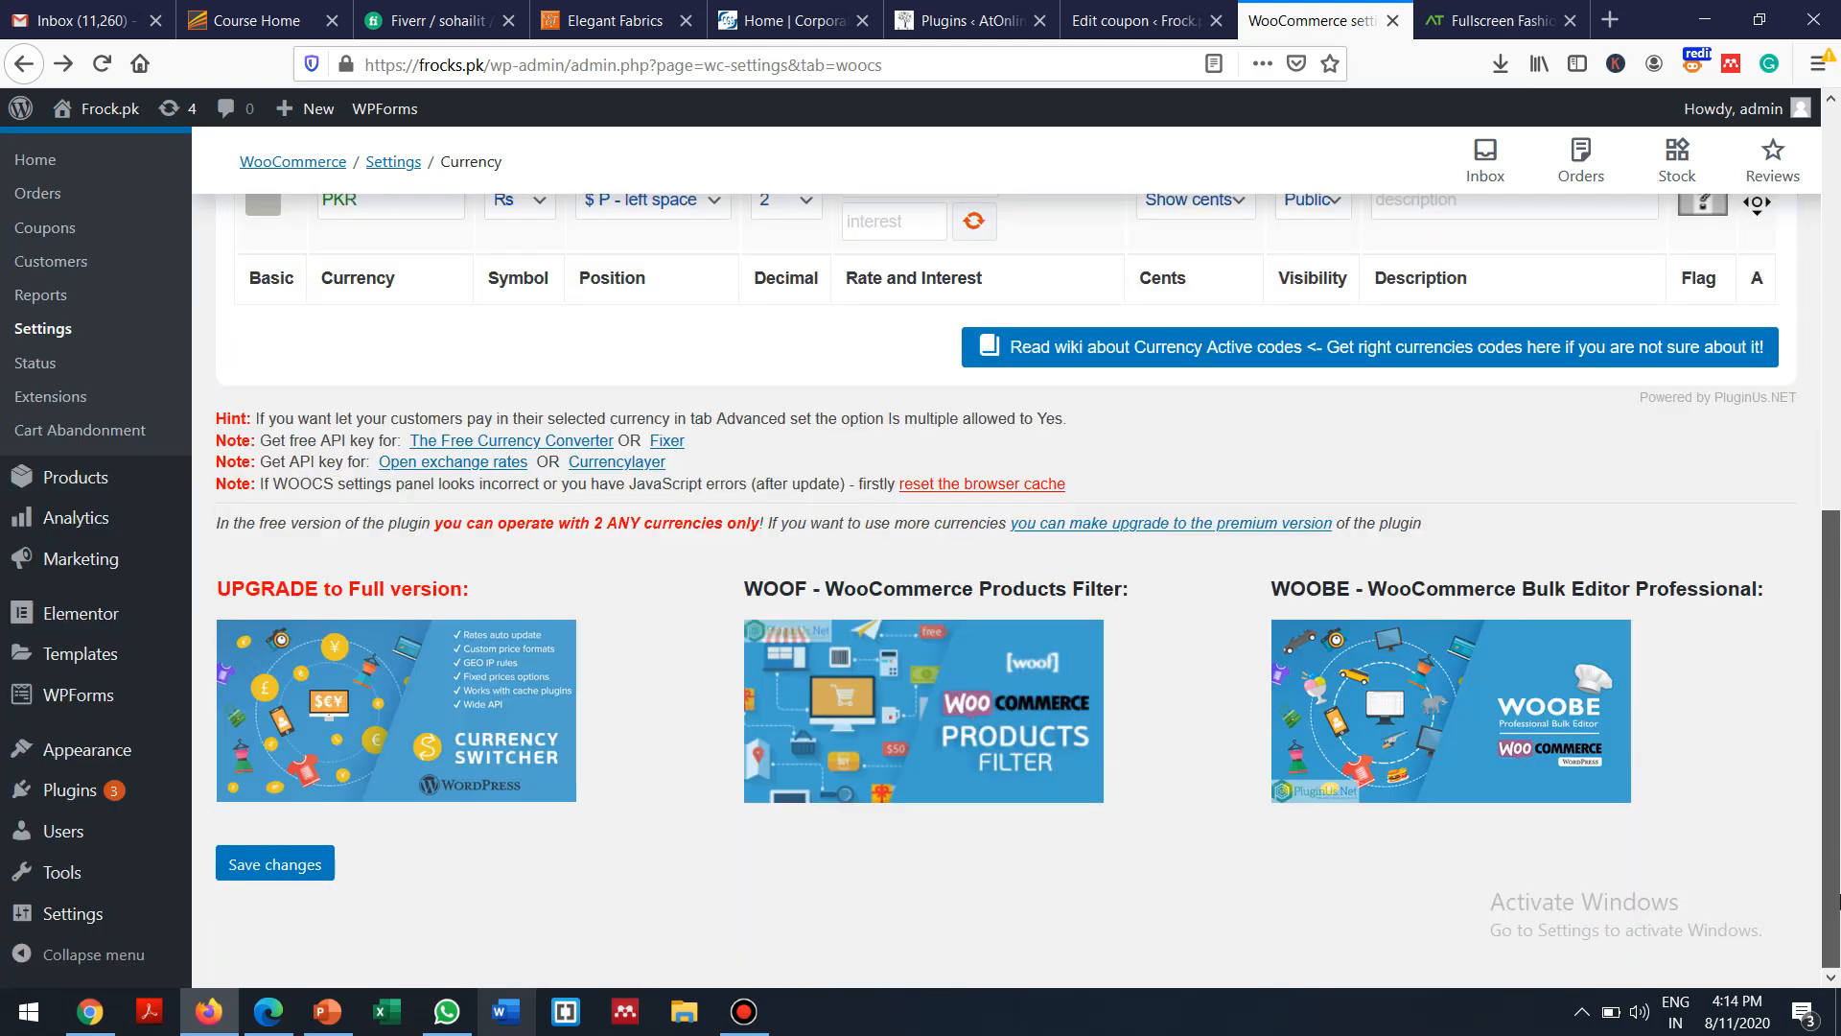
pyautogui.click(285, 873)
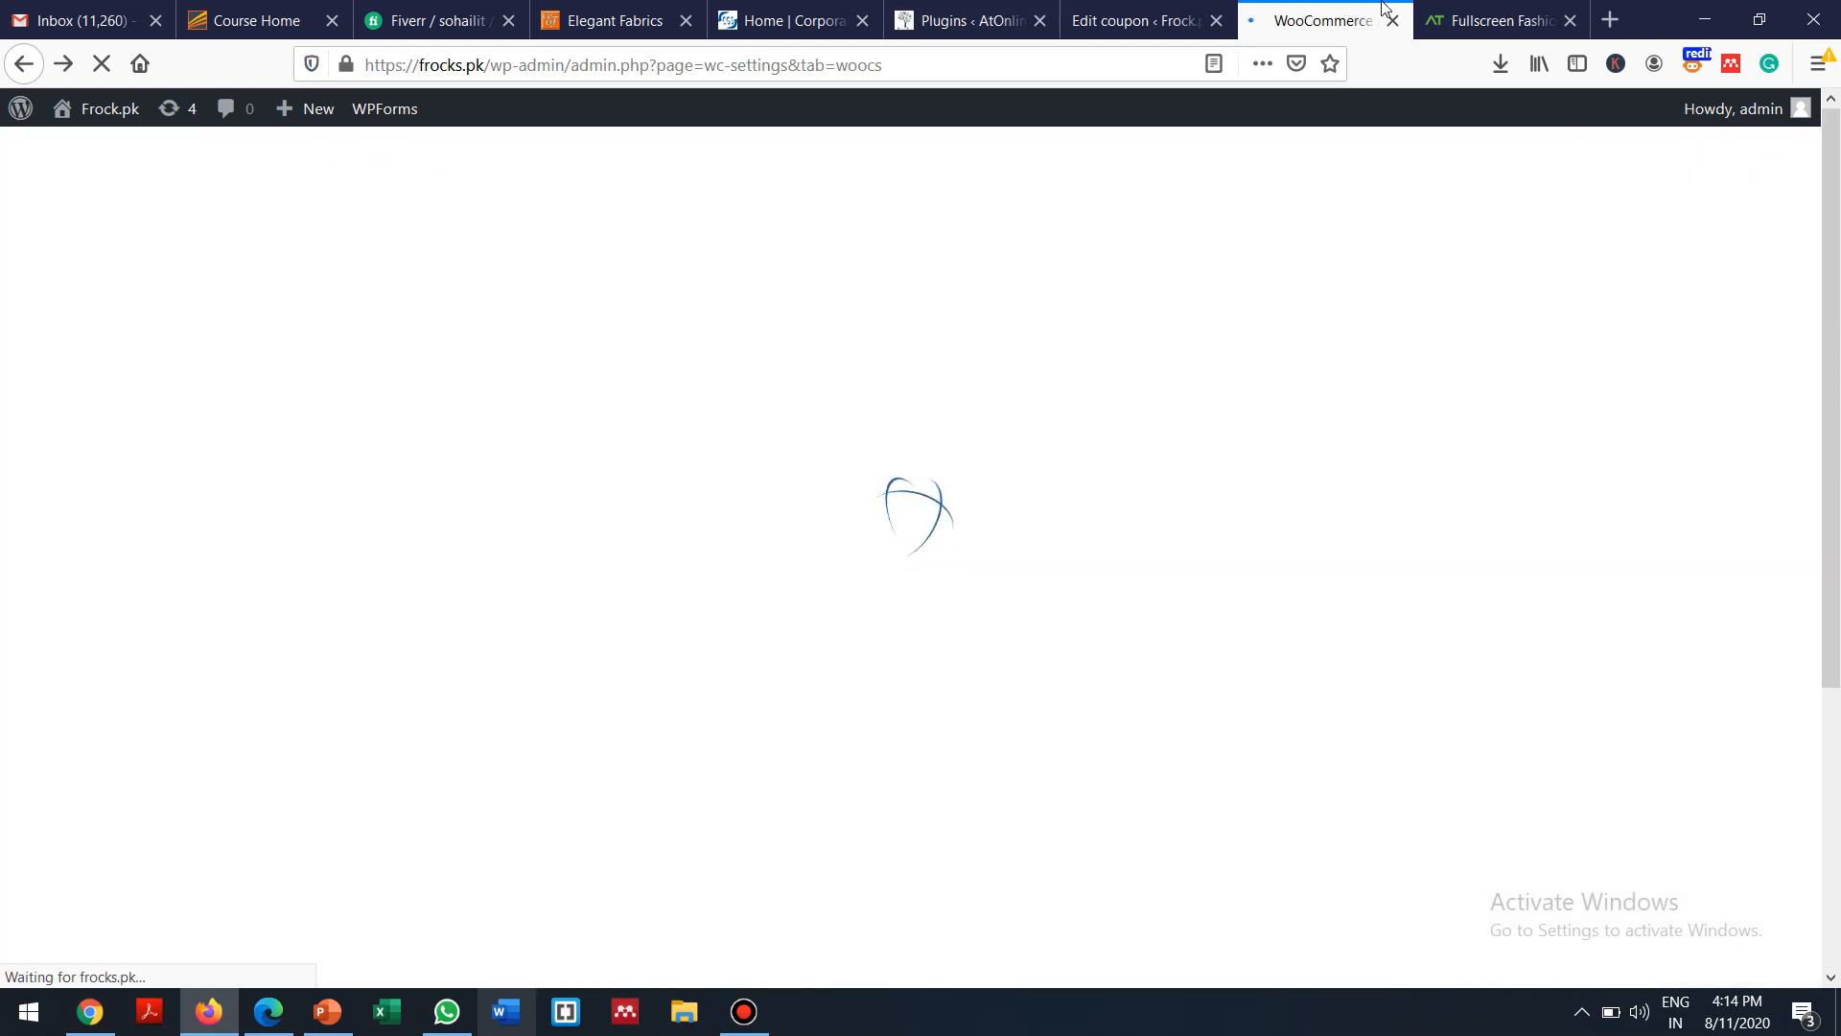
# Open frocks.pk in a new browser tab and examine the currency shown in the product prices on the home page
pyautogui.click(1496, 20)
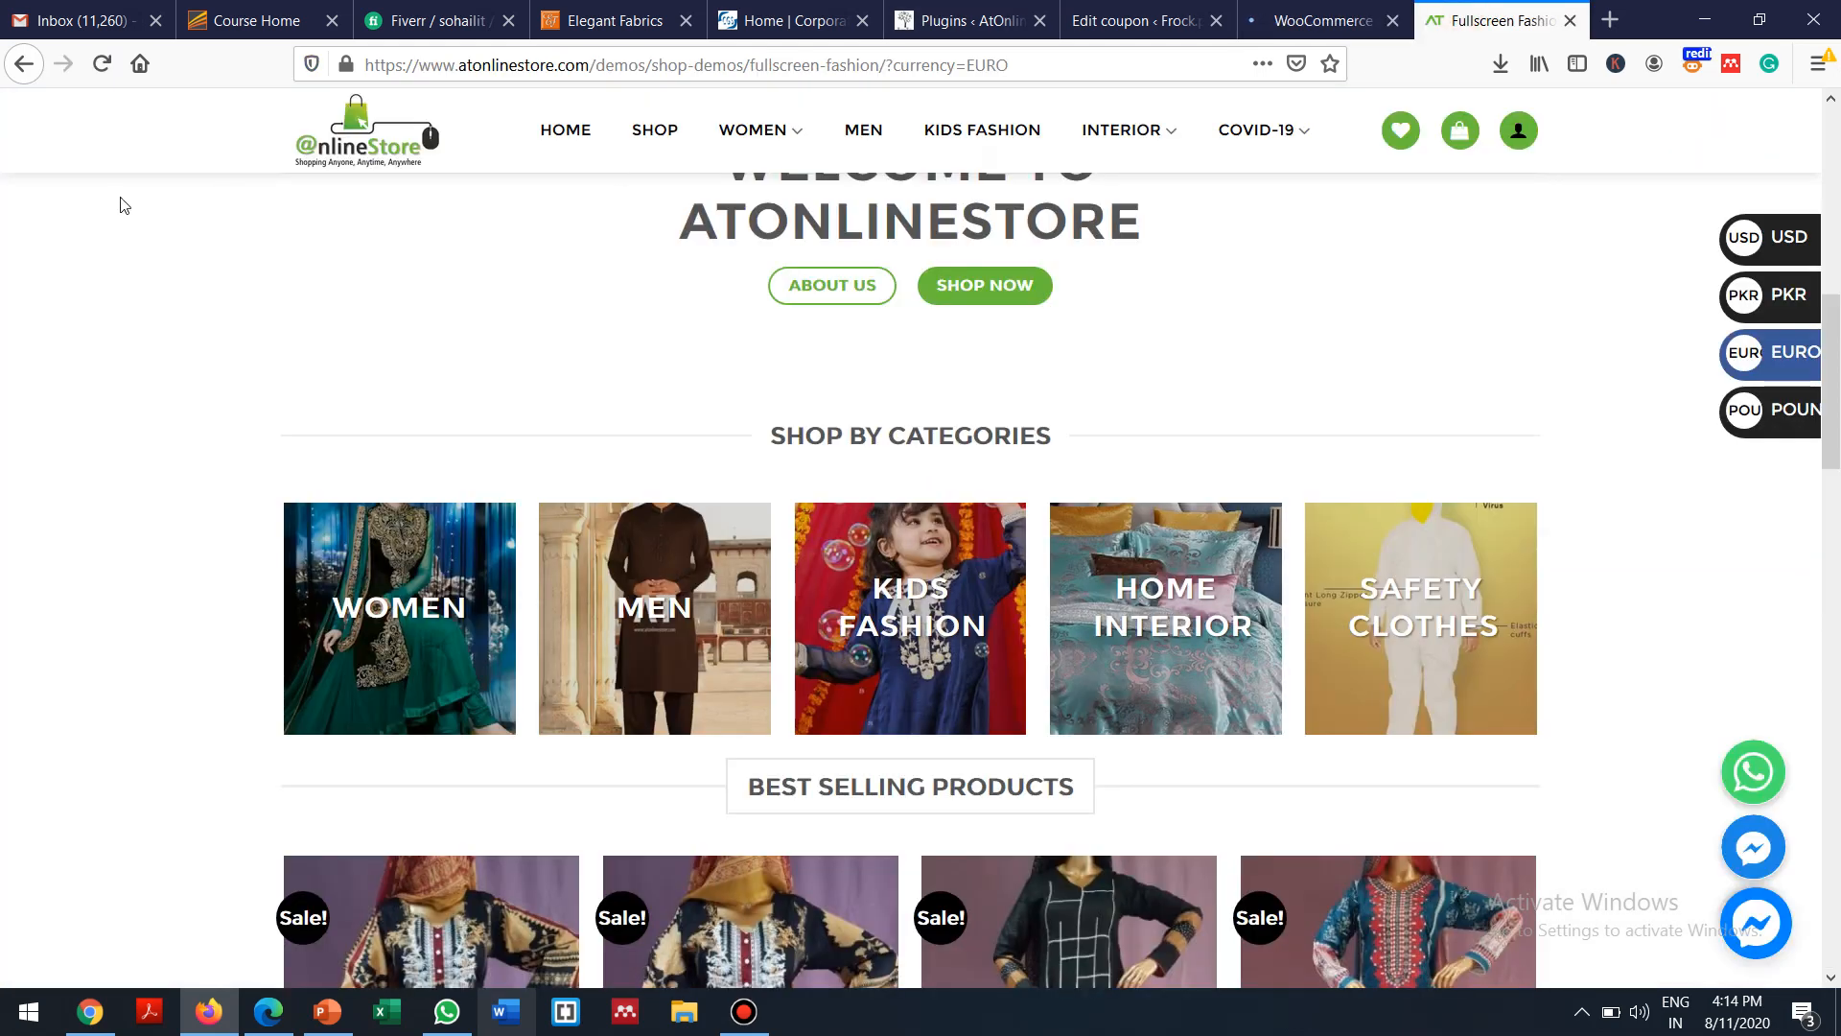
pyautogui.click(1608, 20)
pyautogui.write('frocks.pk/')
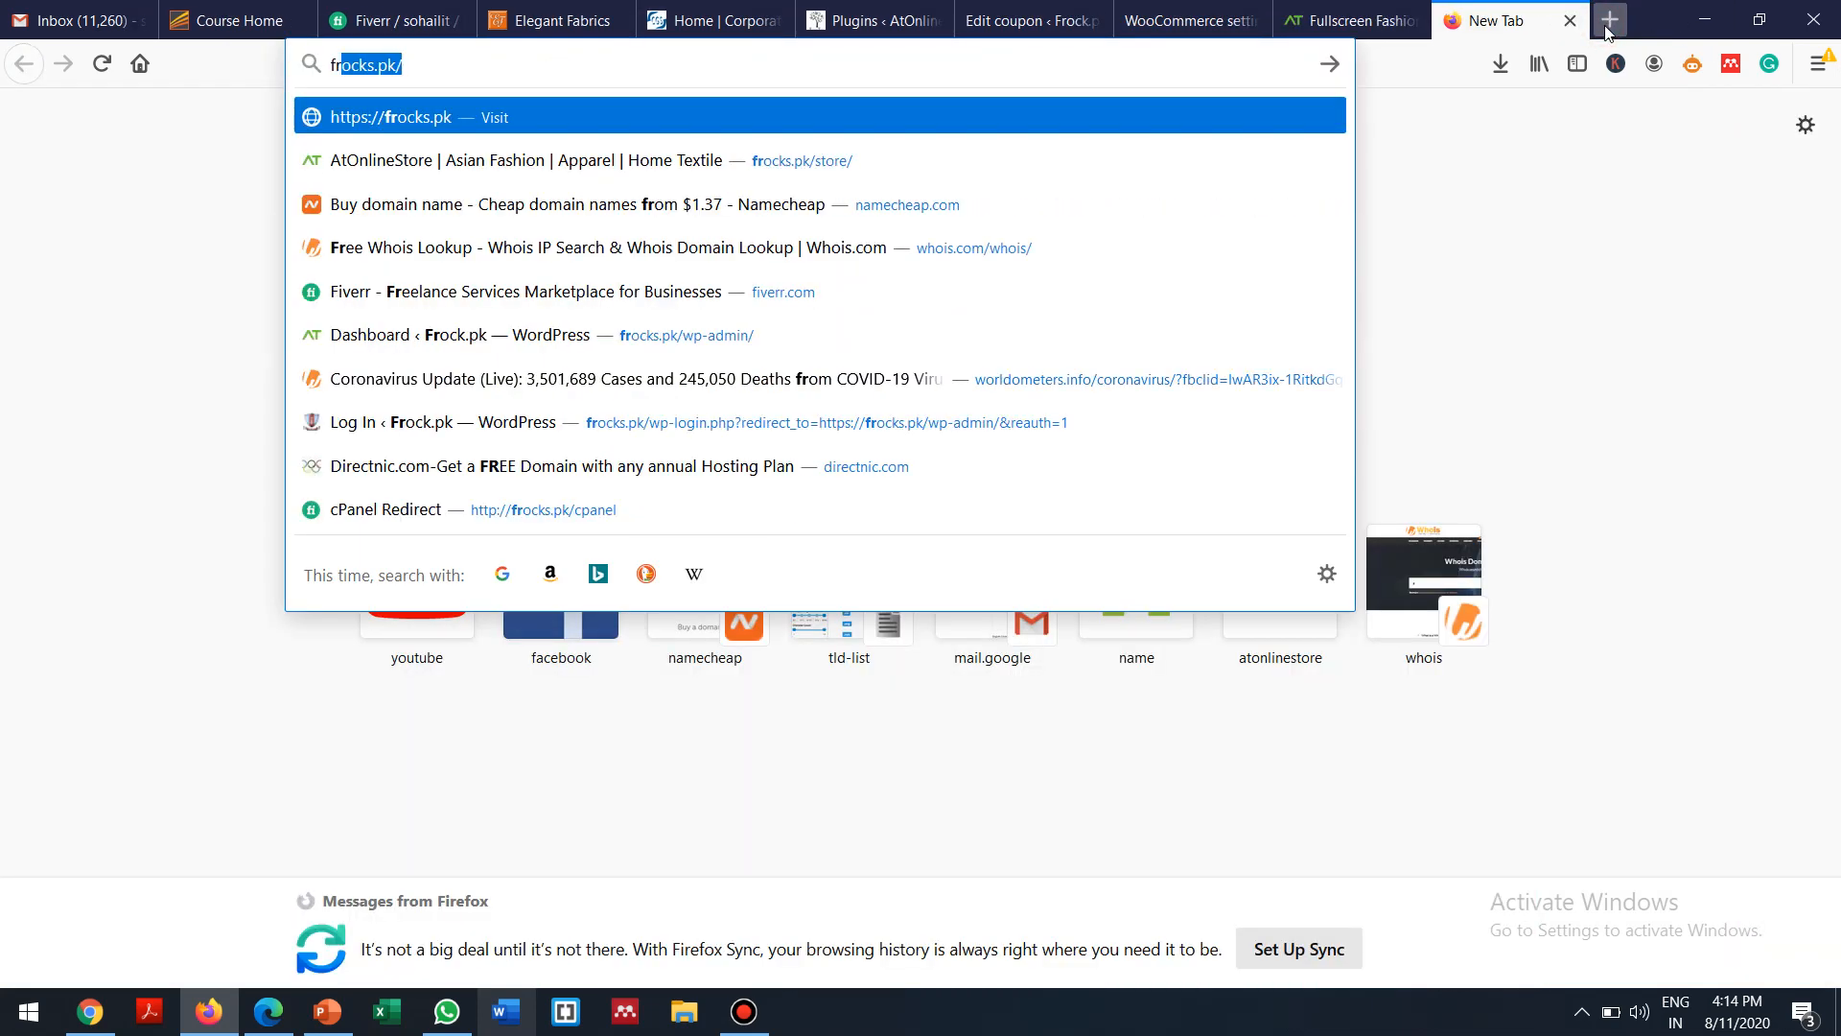
pyautogui.press('Return')
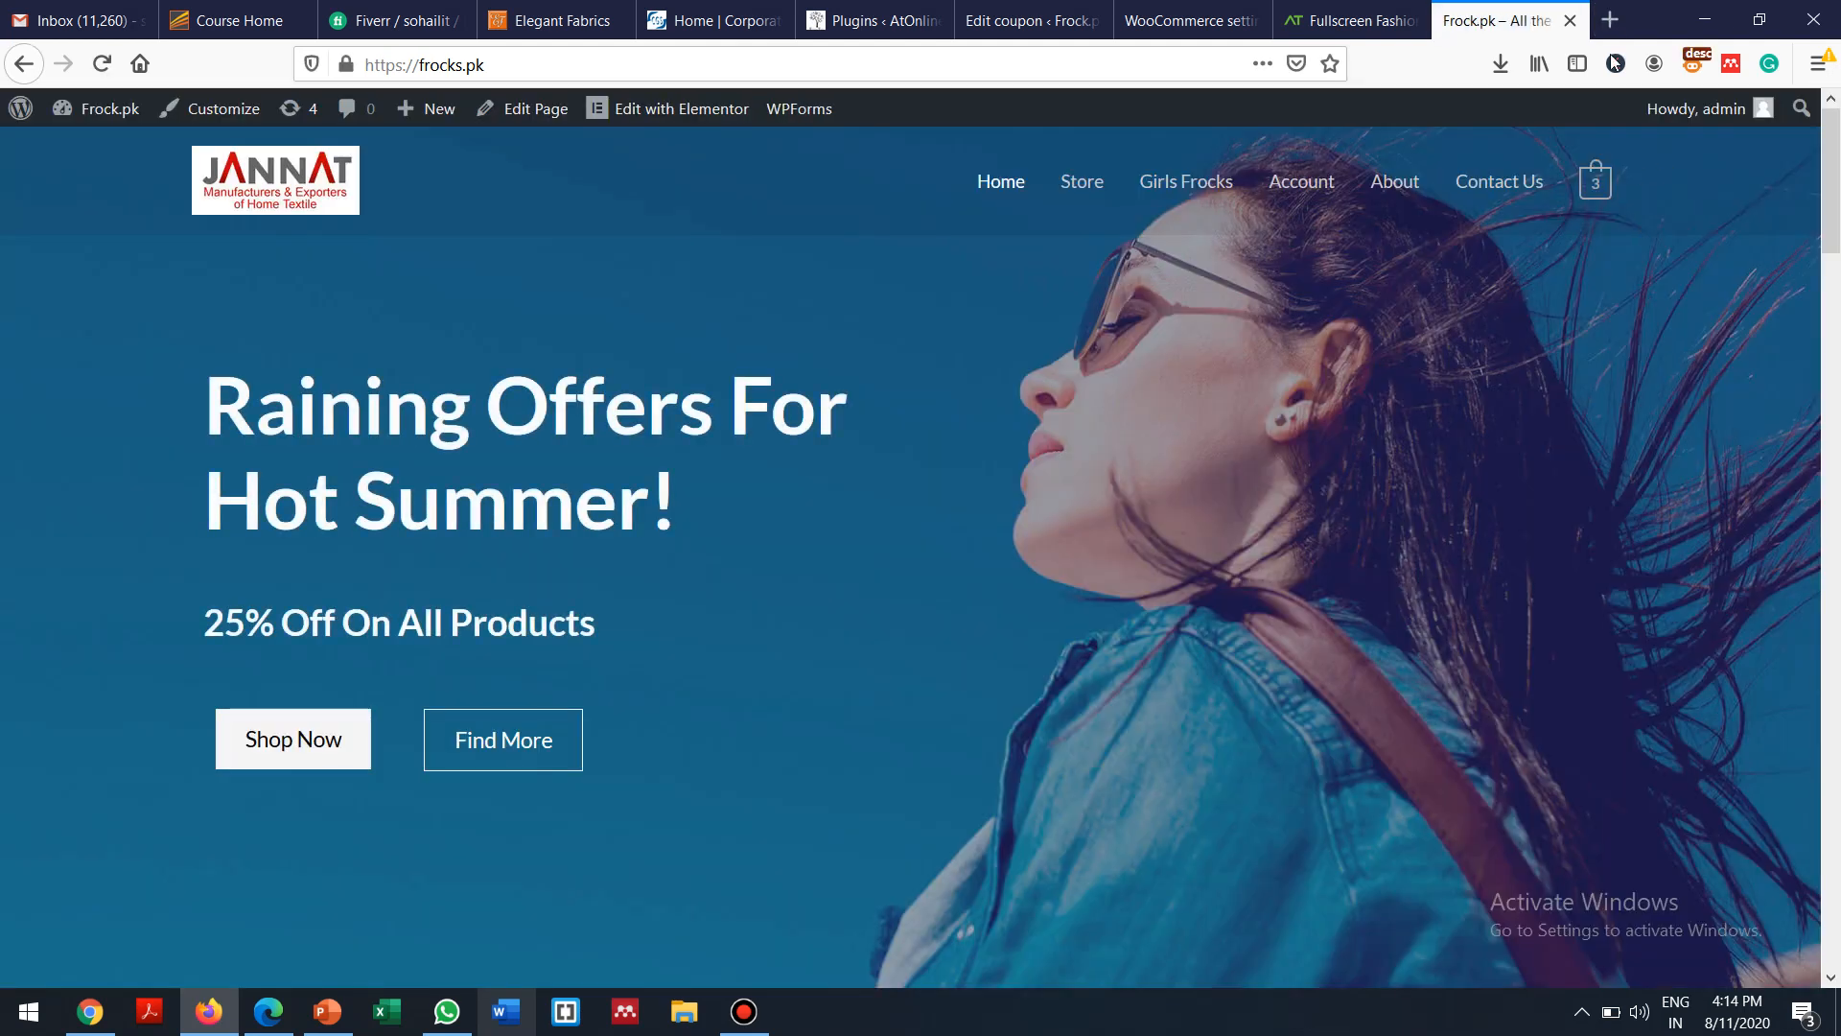
pyautogui.moveTo(1838, 199); pyautogui.dragTo(1803, 589)
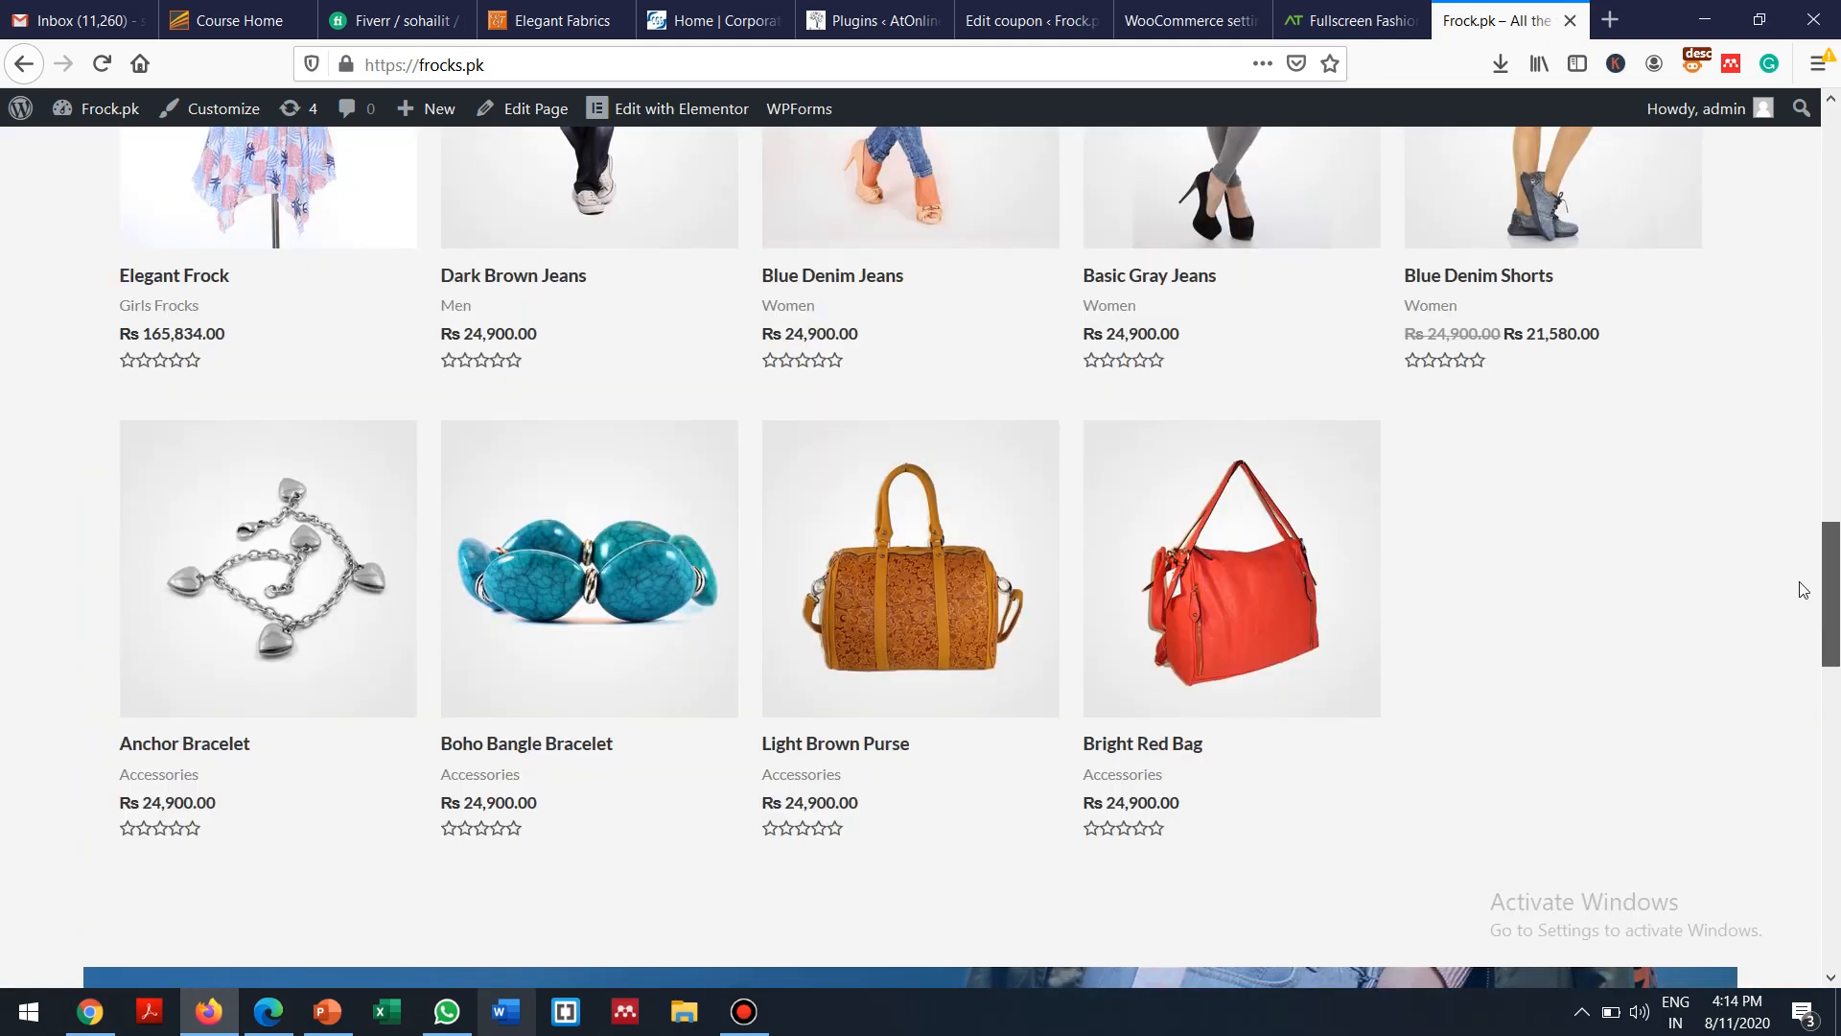
pyautogui.moveTo(1803, 589); pyautogui.dragTo(1817, 554)
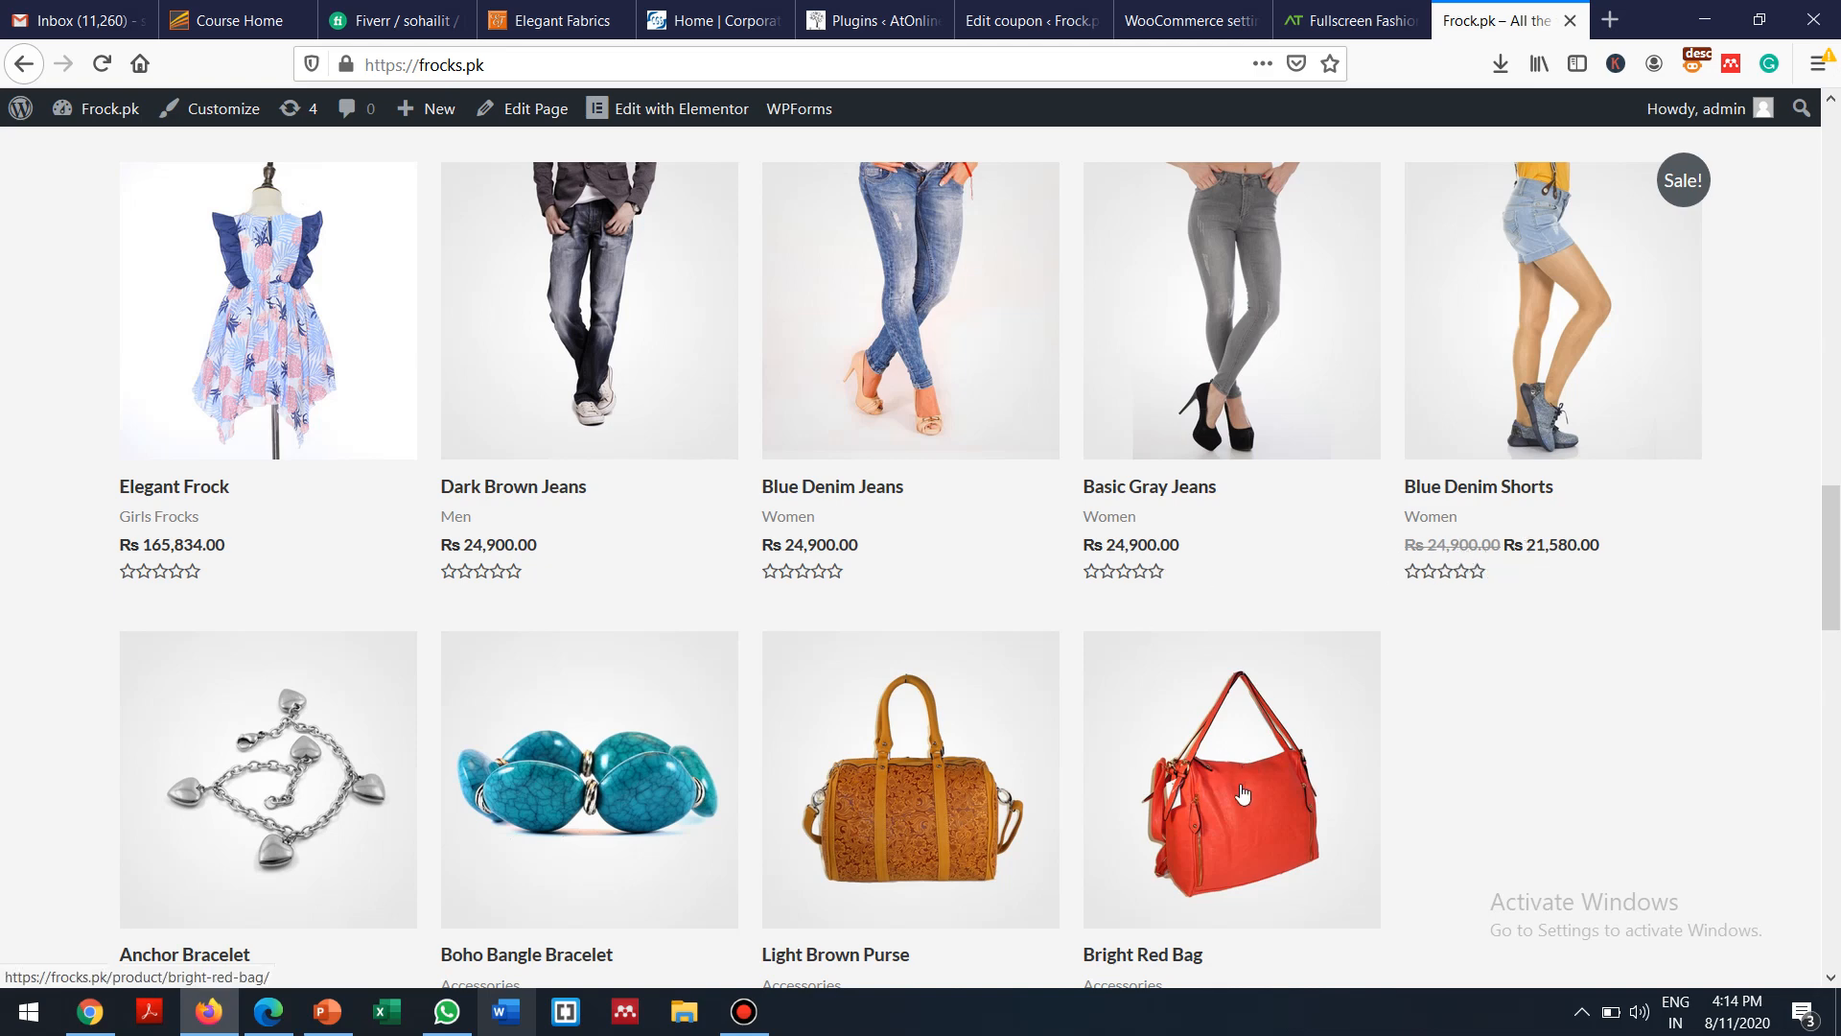
pyautogui.scroll(-3, 1242, 794)
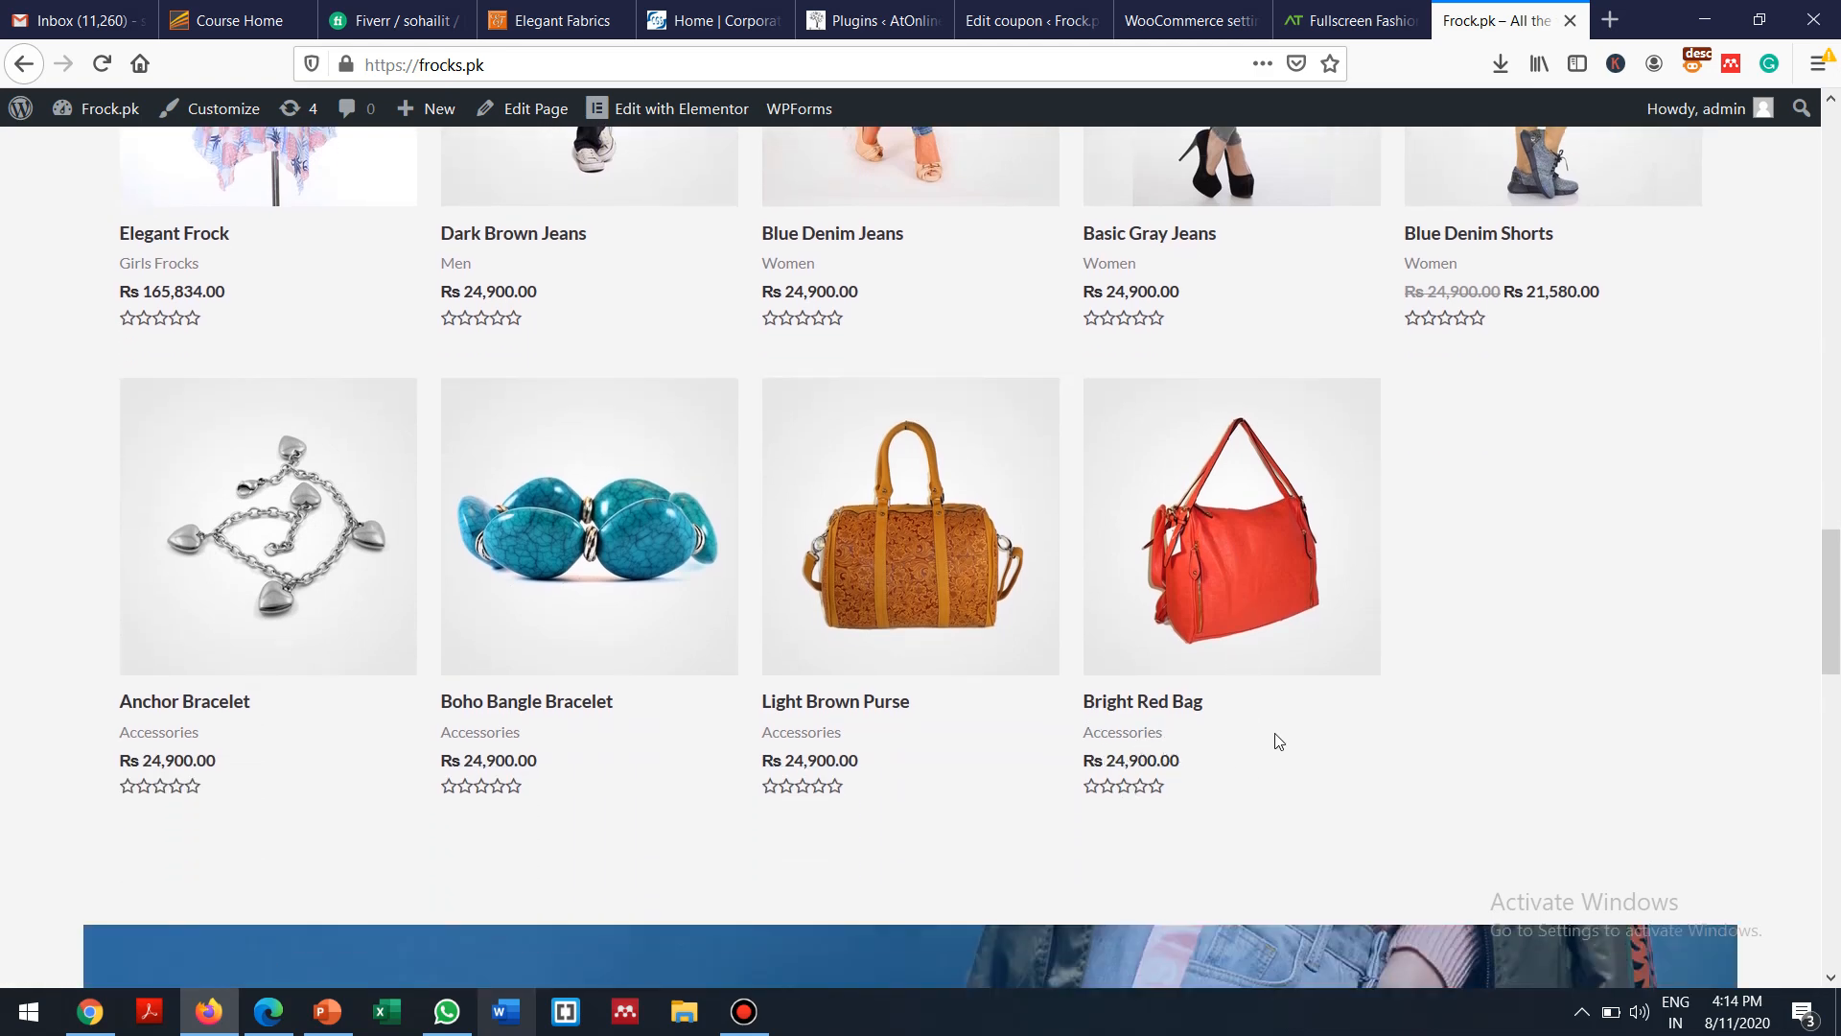
pyautogui.moveTo(1832, 537); pyautogui.dragTo(1833, 172)
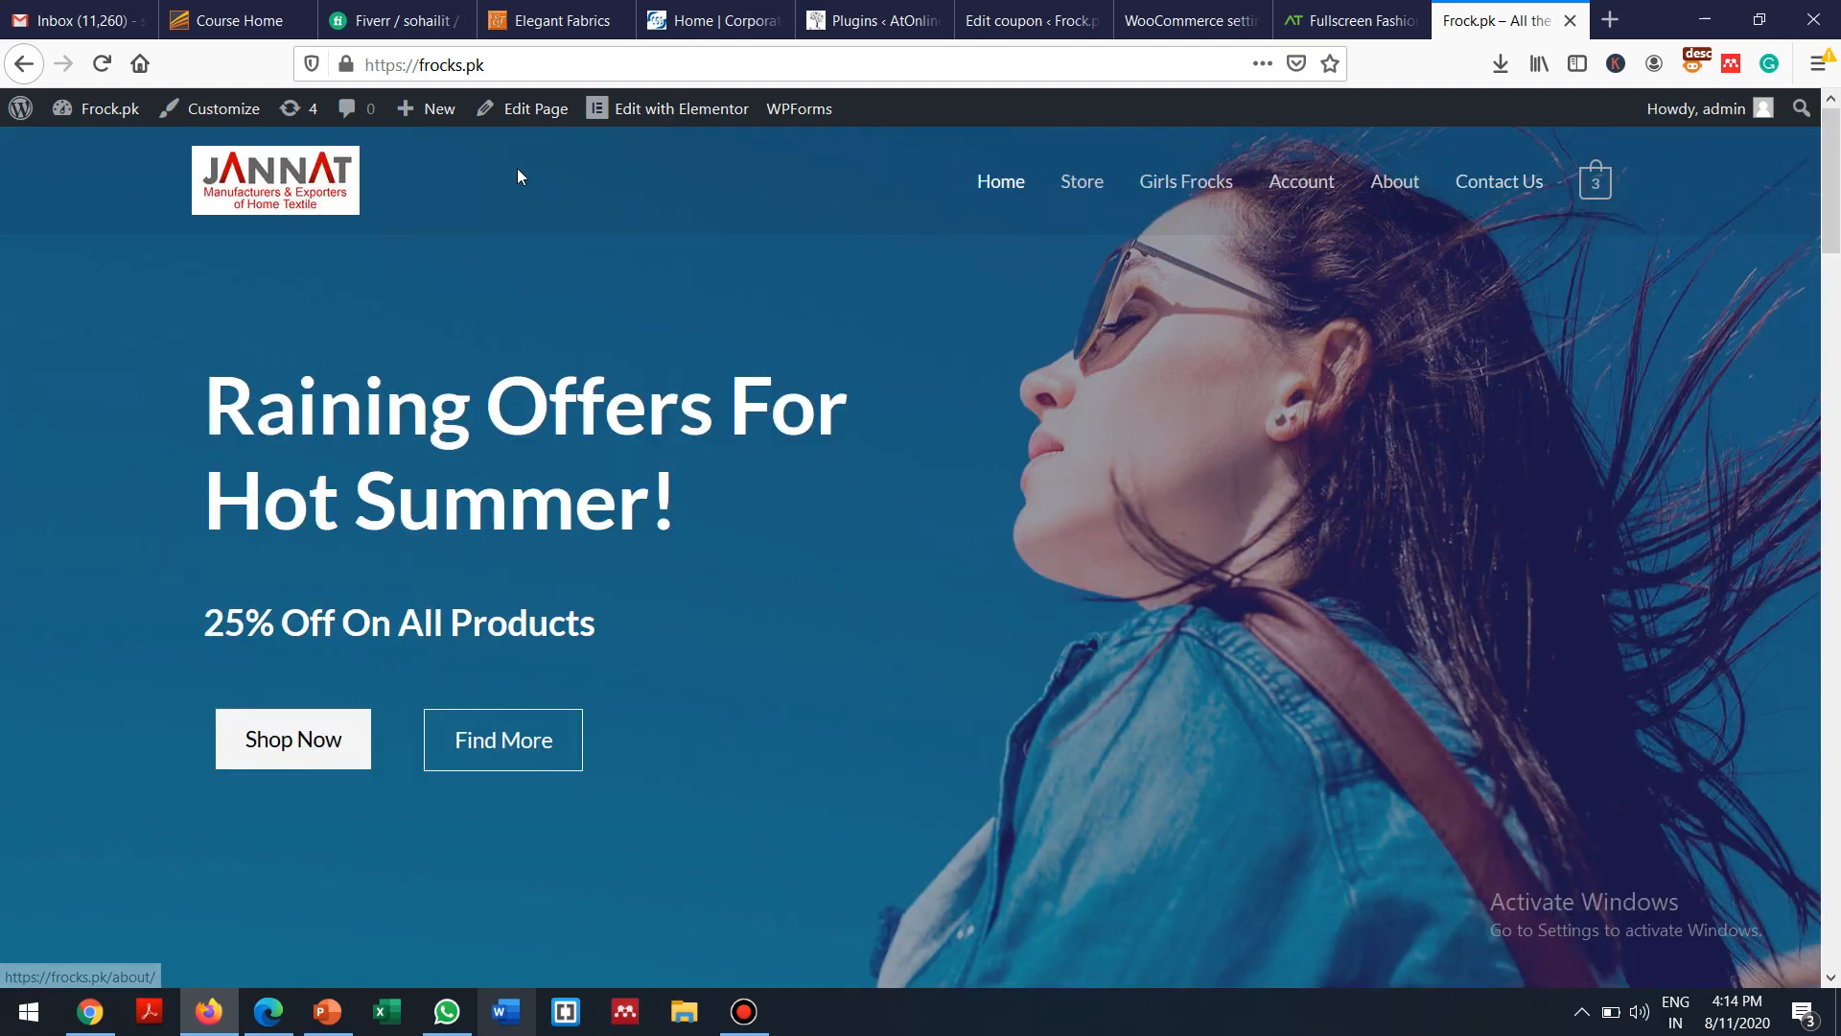
pyautogui.click(744, 1012)
pyautogui.click(1330, 136)
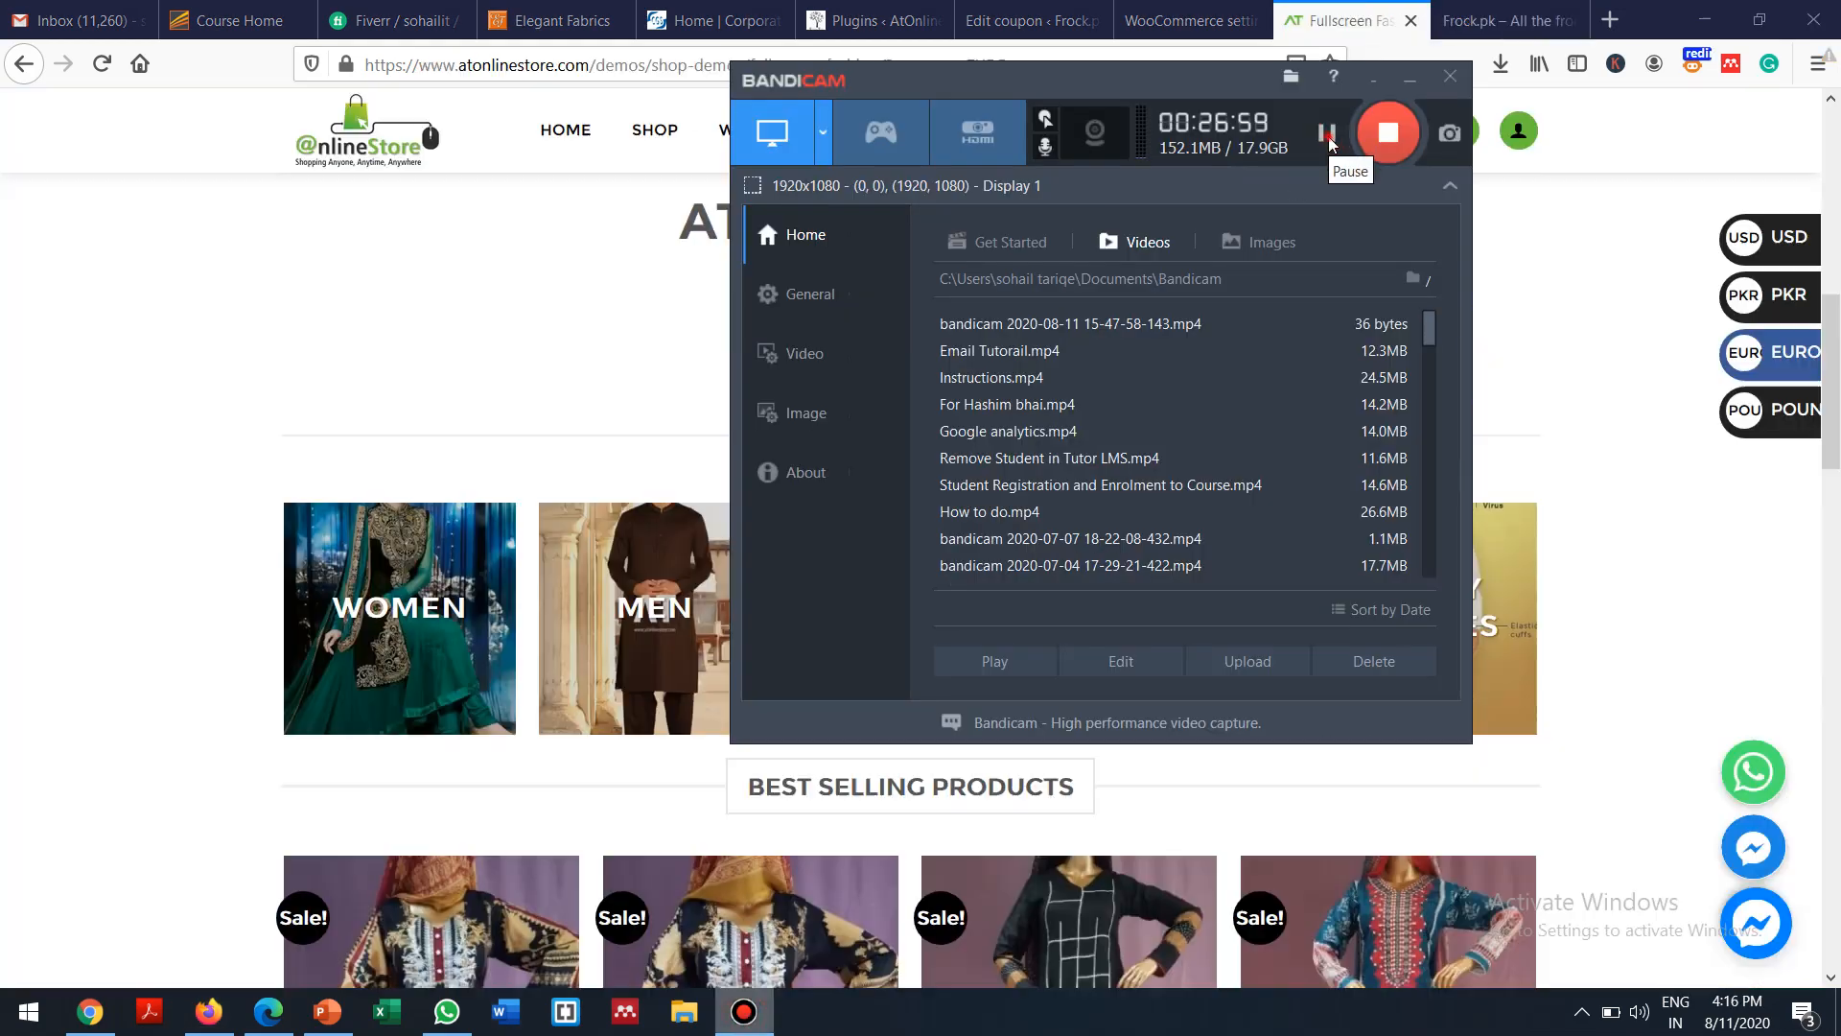
pyautogui.click(1329, 135)
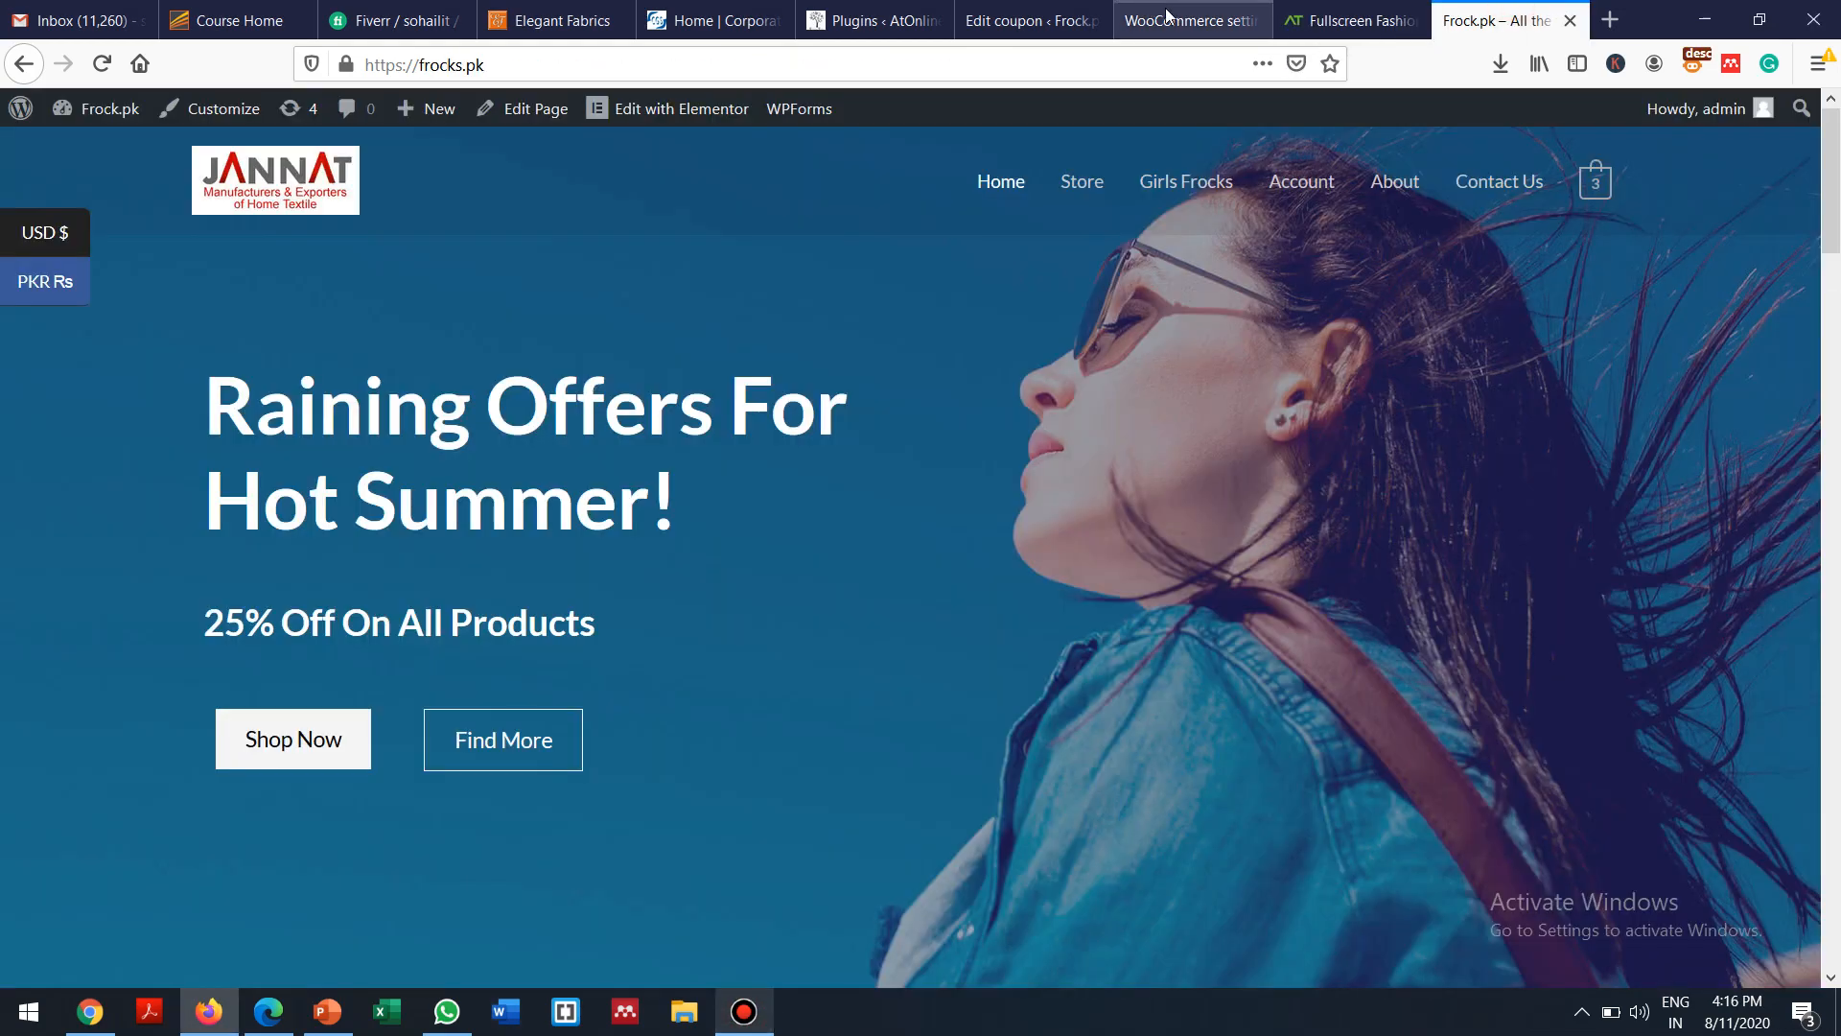
# Open the side switcher options in the WOOCS settings and toggle the side switcher off and on again, leaving it enabled
pyautogui.click(1163, 14)
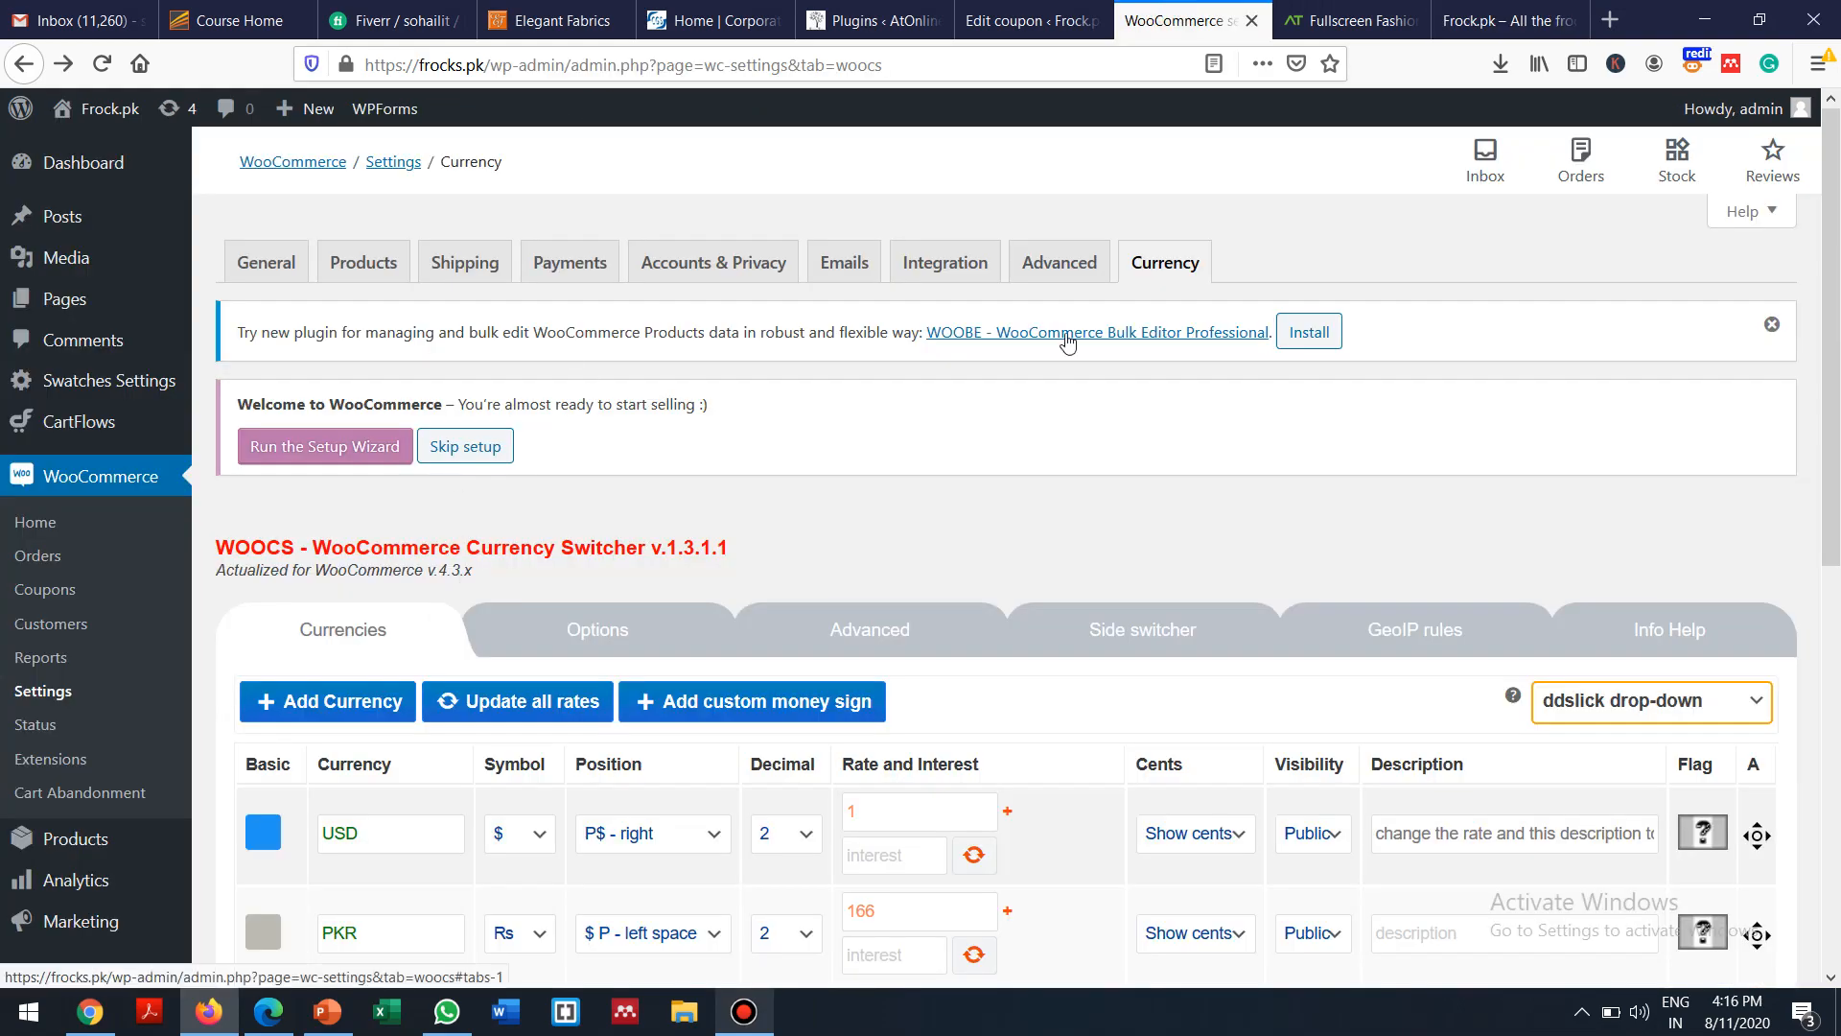
pyautogui.scroll(-3, 1830, 269)
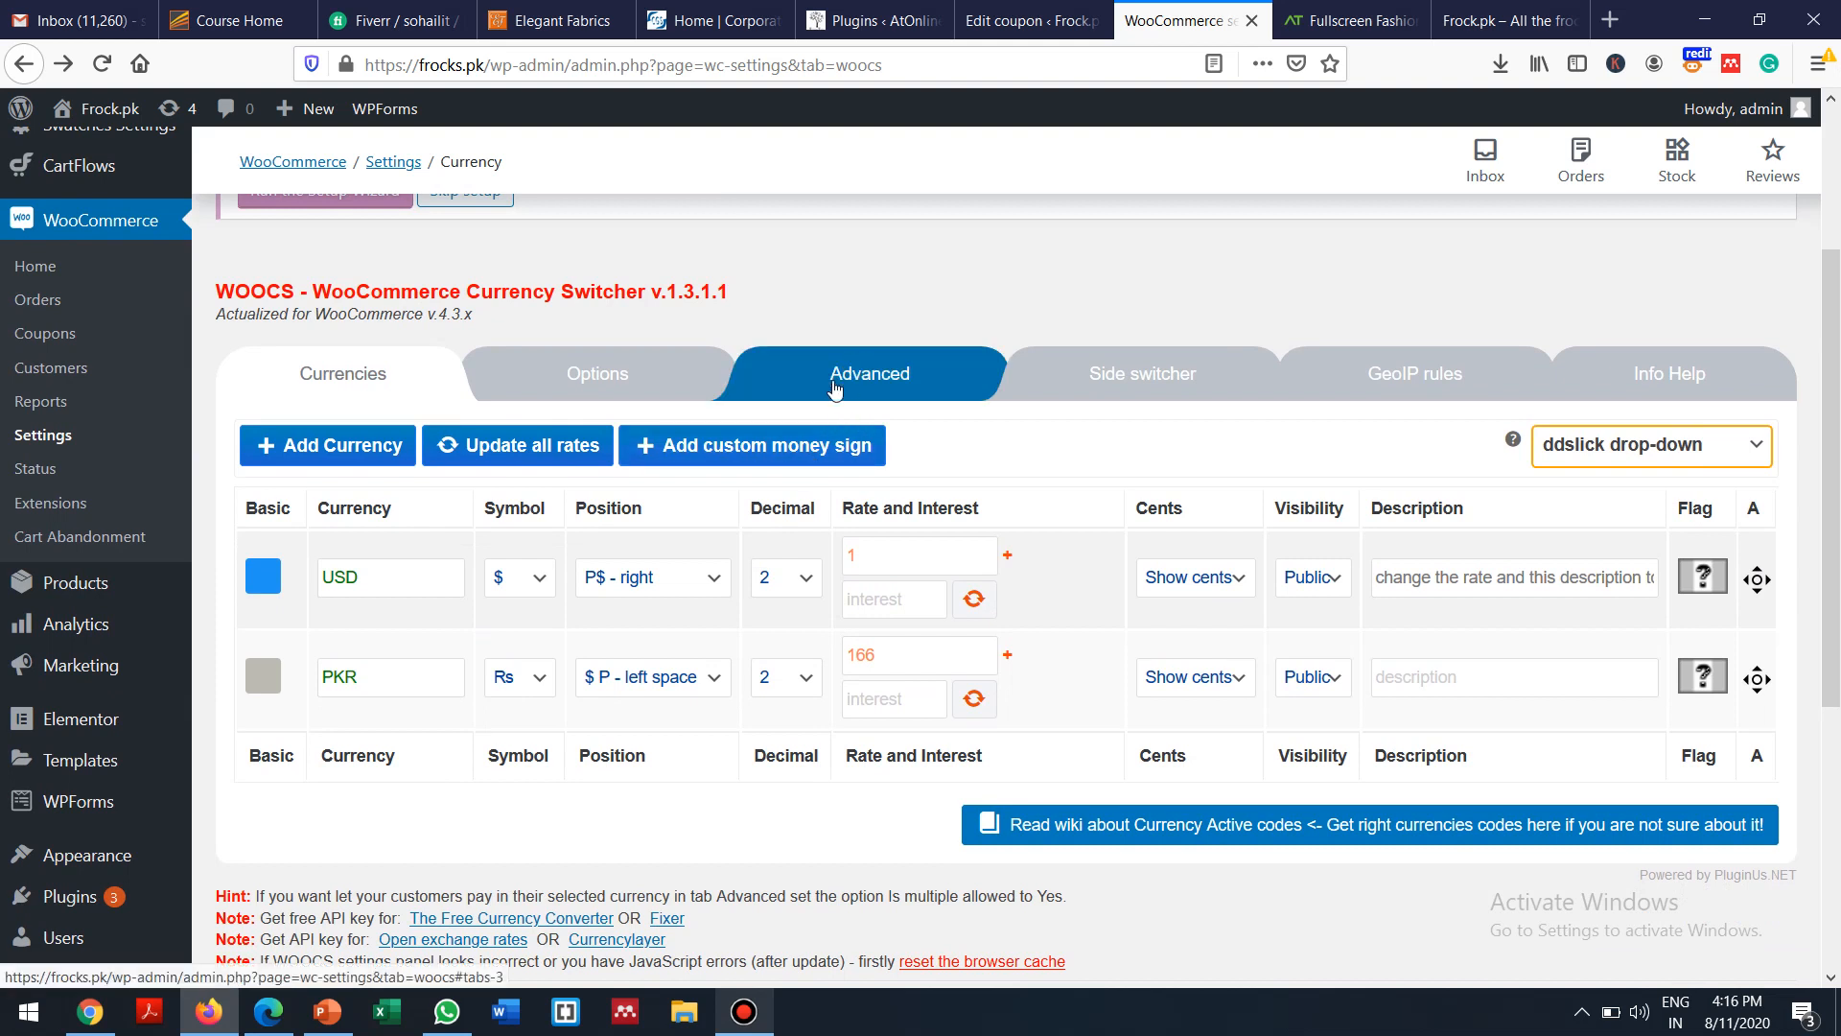
pyautogui.click(1103, 374)
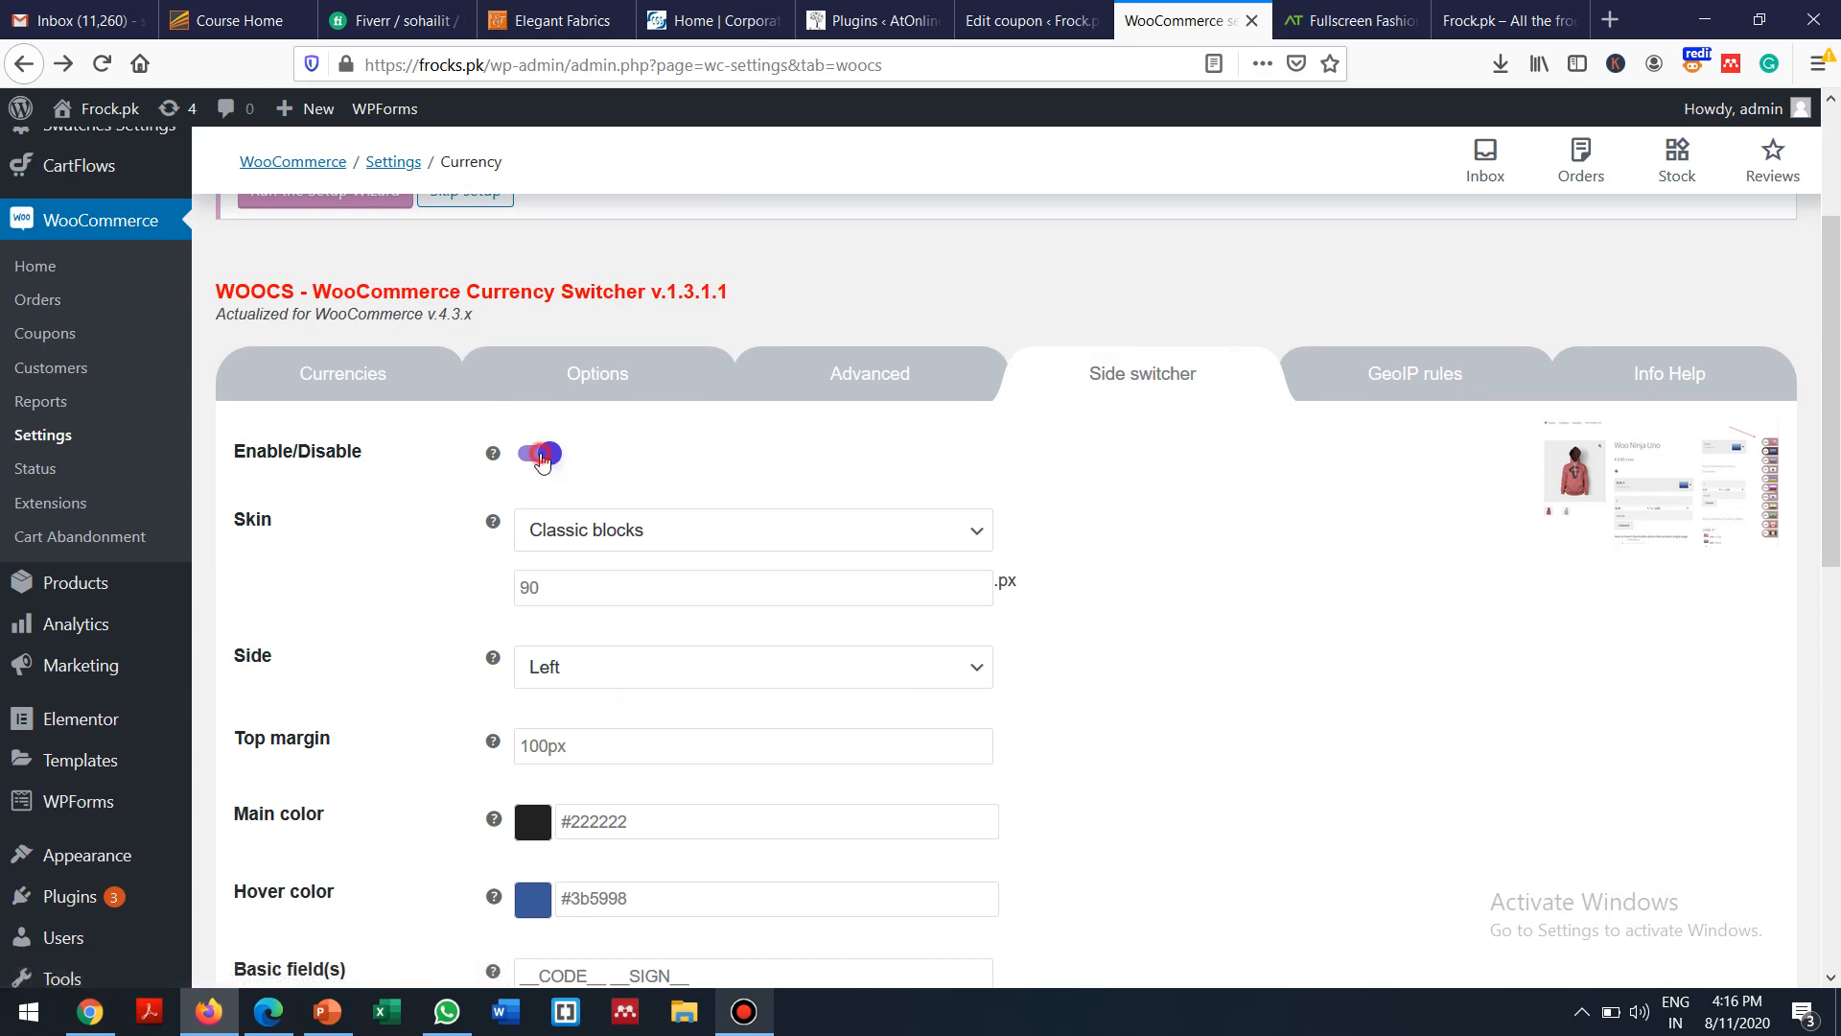
pyautogui.click(527, 458)
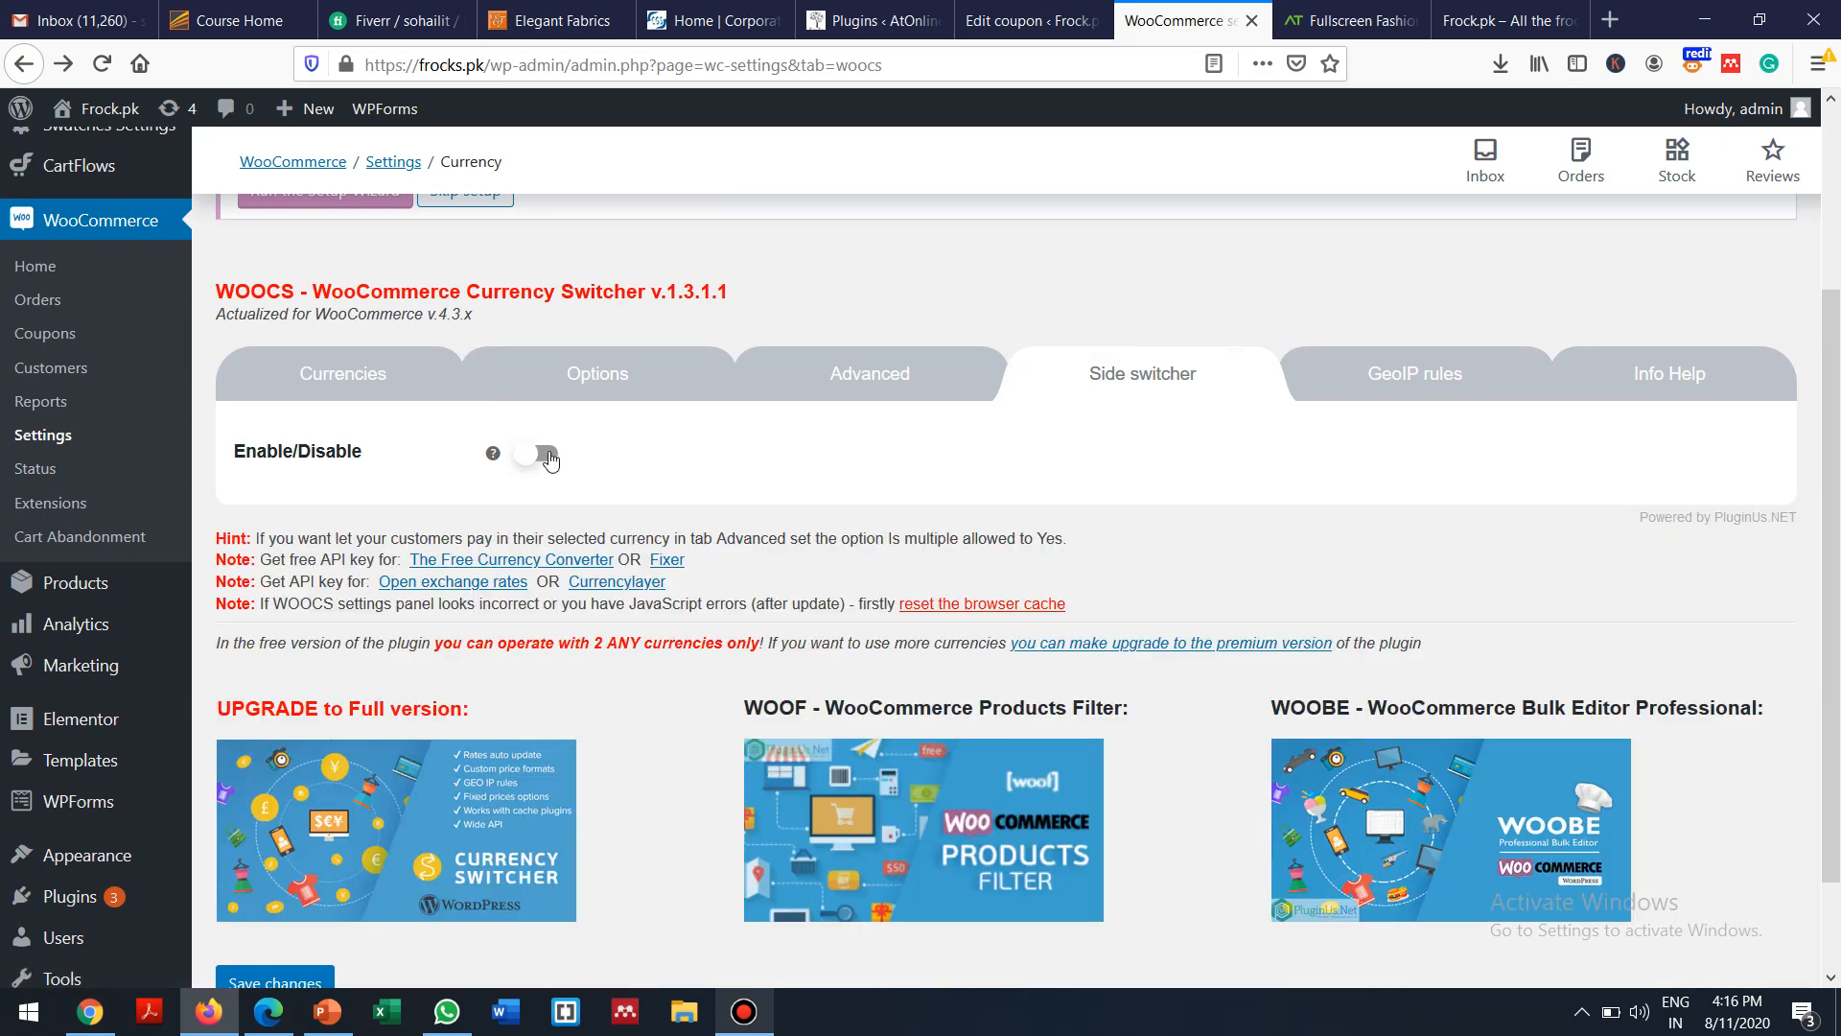
pyautogui.click(541, 467)
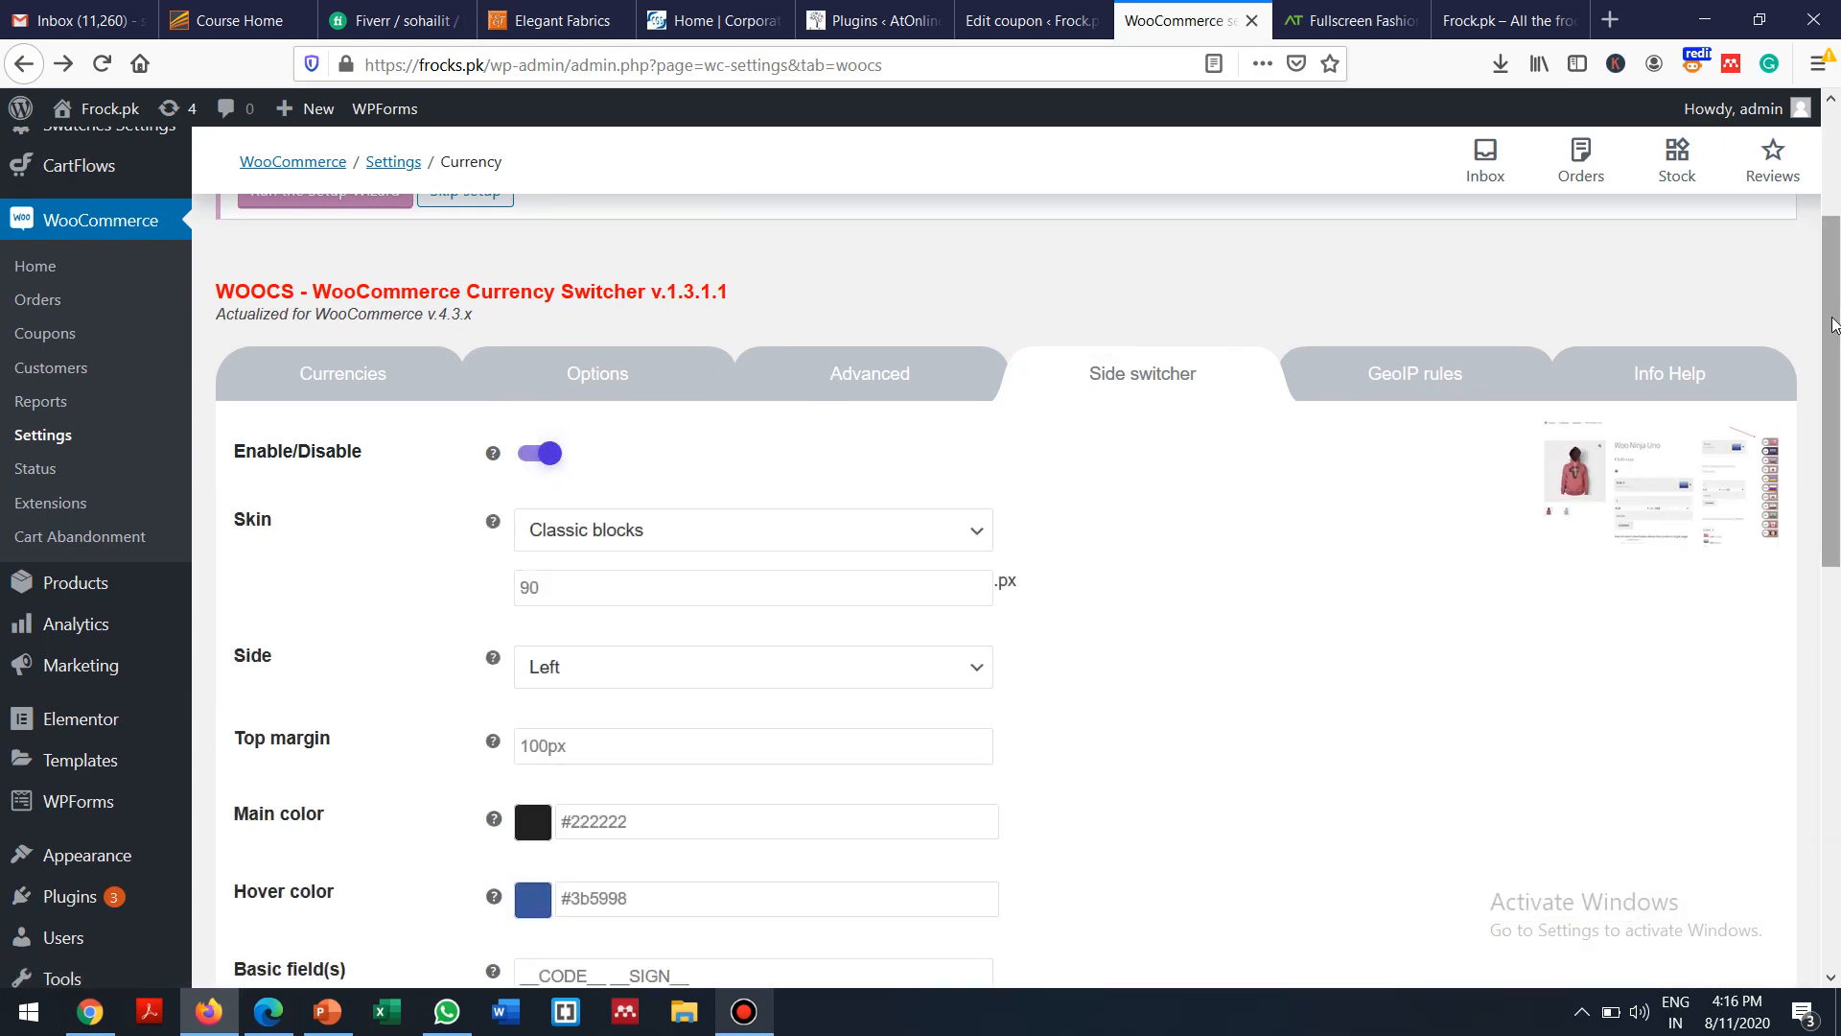
# Set the side switcher's skin to Round select and its side to Right
pyautogui.scroll(-2, 1833, 324)
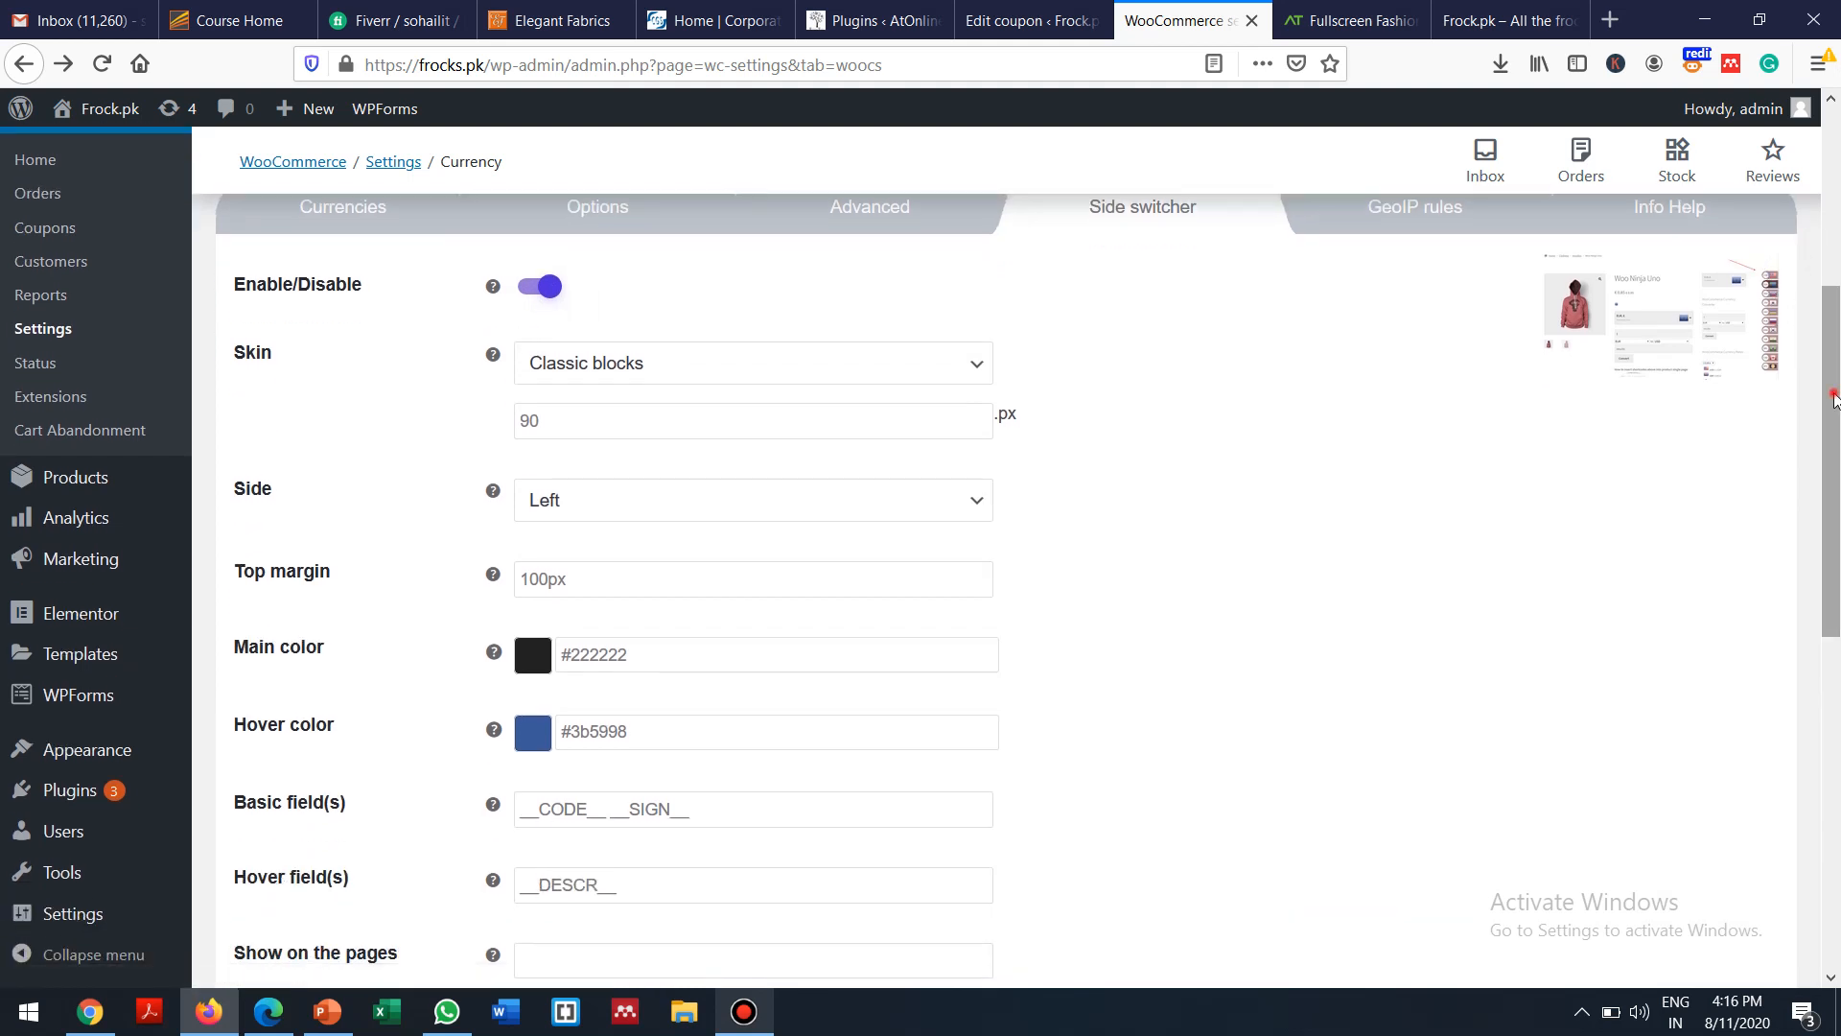
pyautogui.scroll(-1, 1833, 398)
pyautogui.click(964, 293)
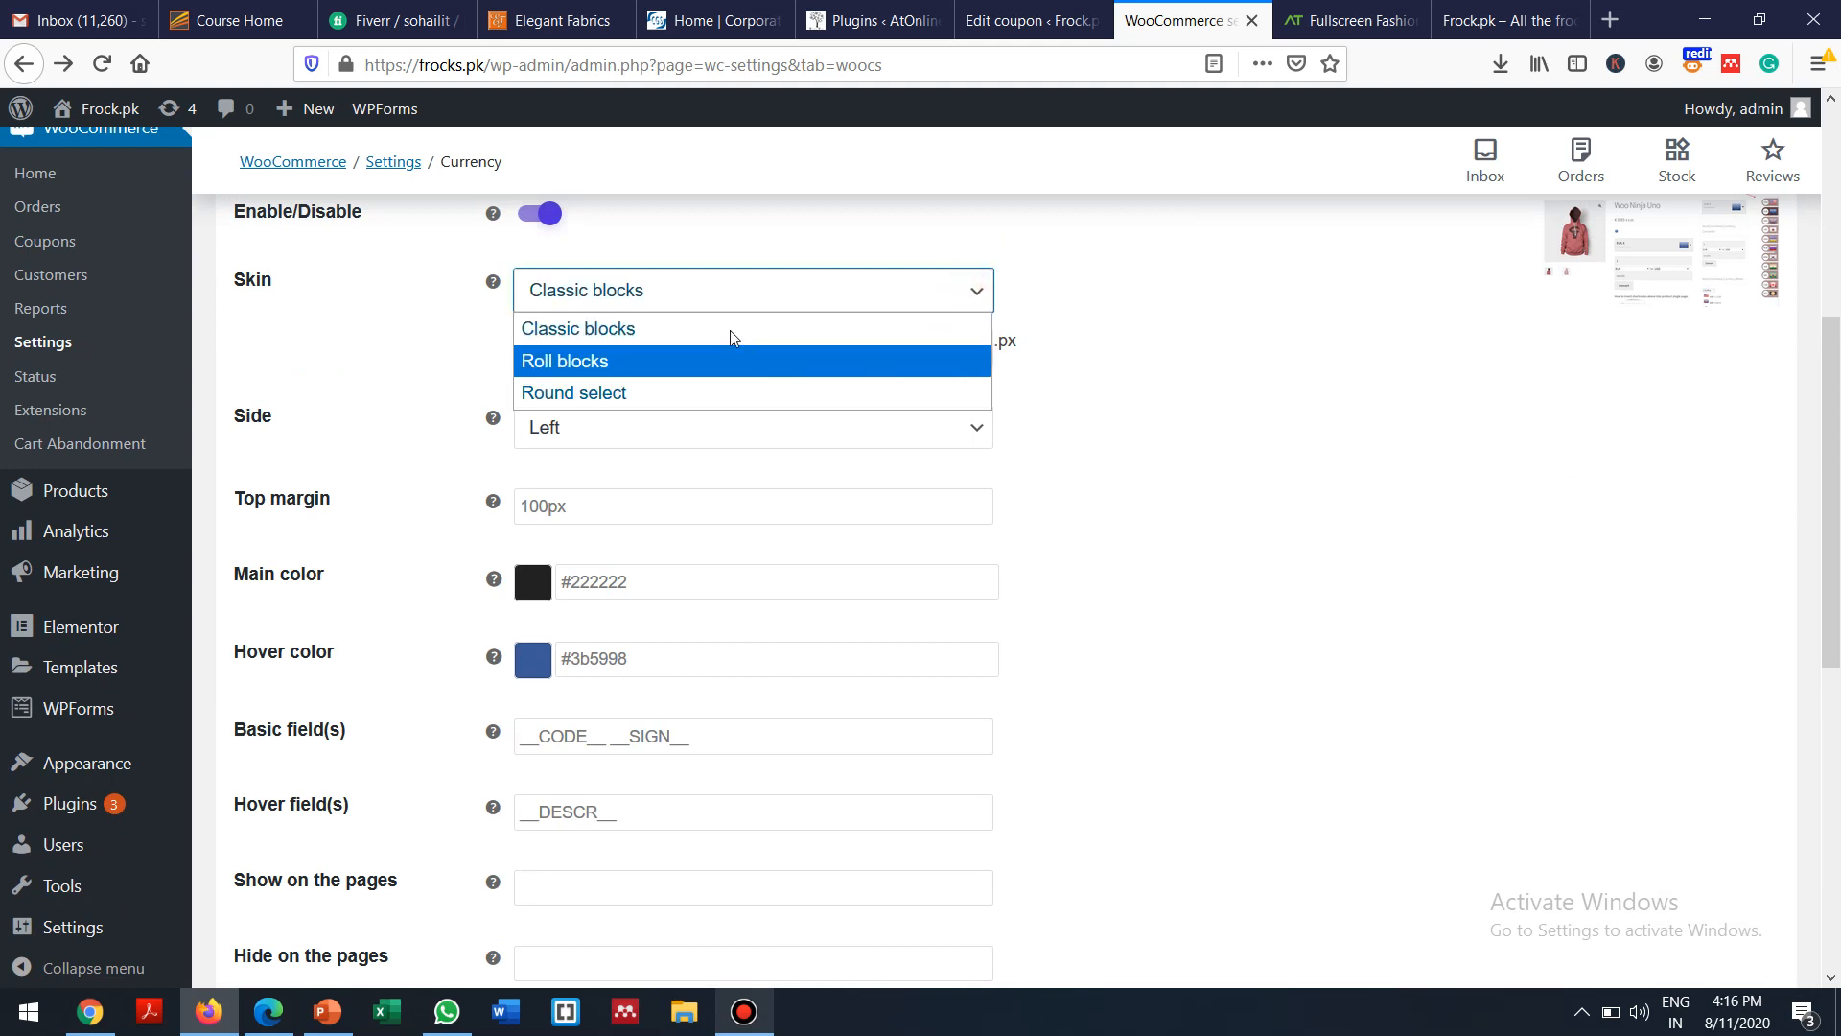
pyautogui.click(693, 362)
pyautogui.click(670, 296)
pyautogui.click(623, 395)
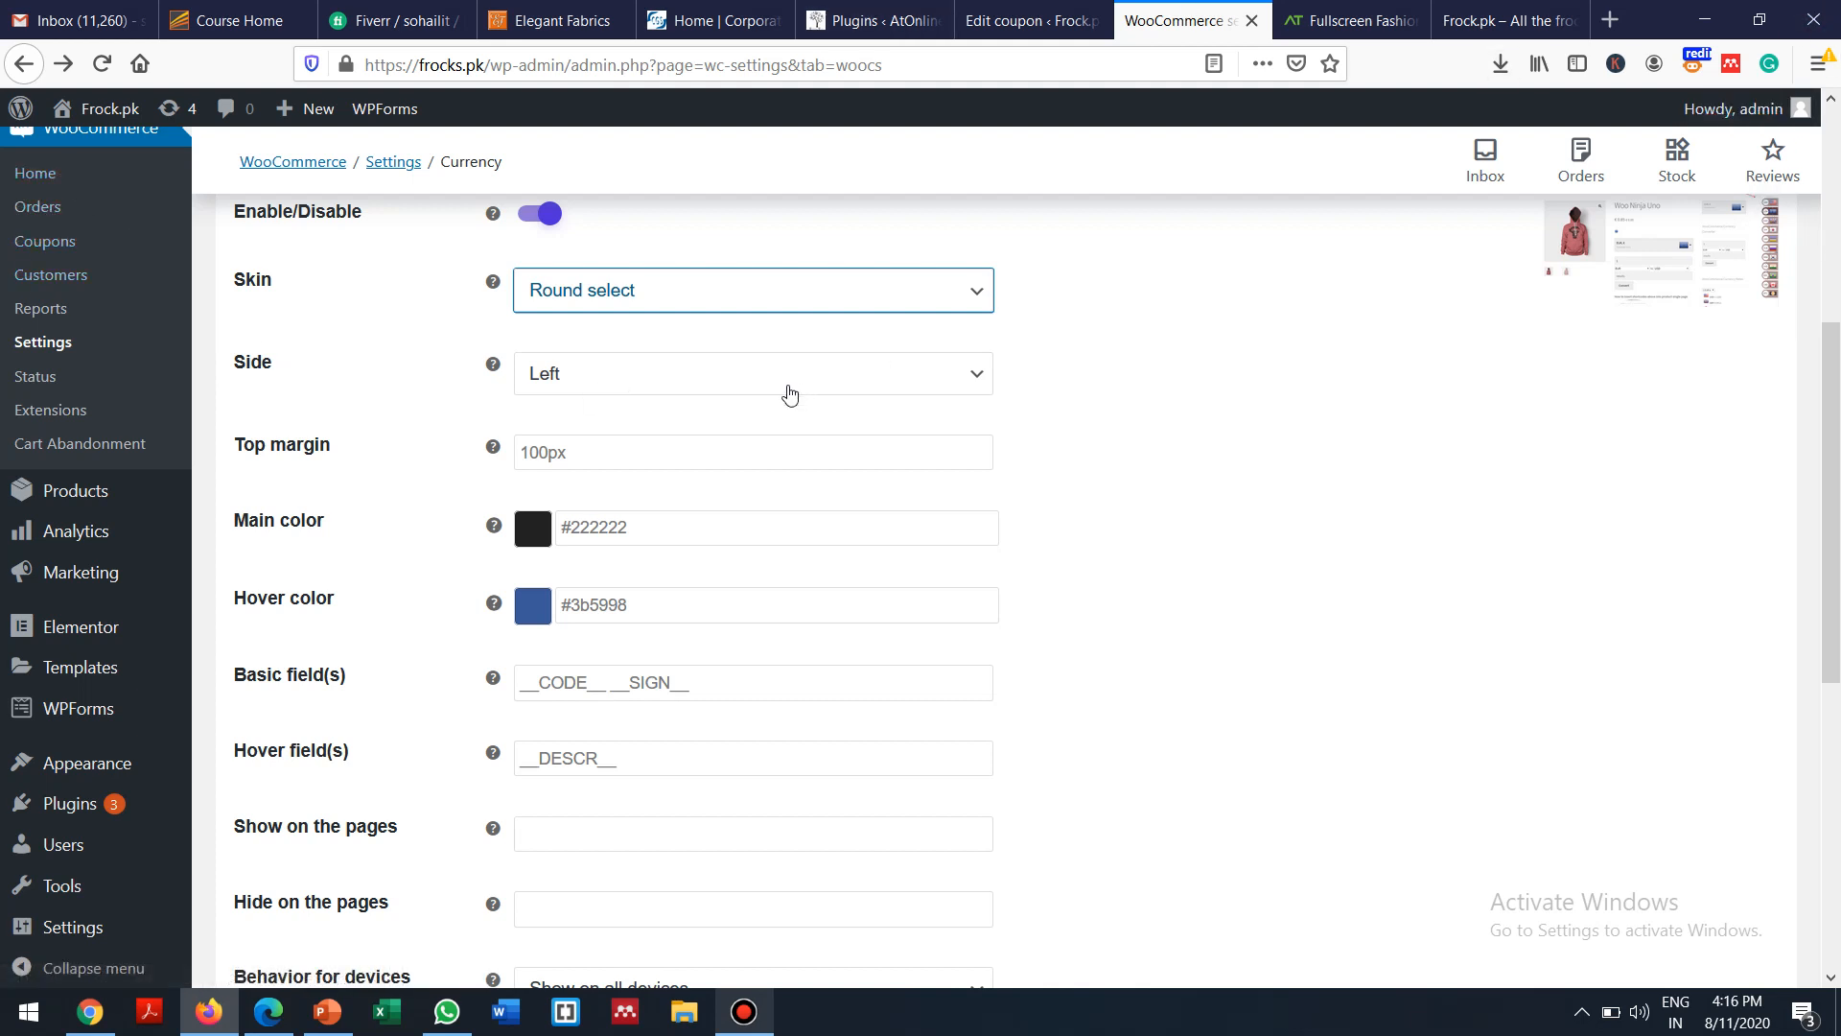
pyautogui.click(786, 382)
pyautogui.click(632, 446)
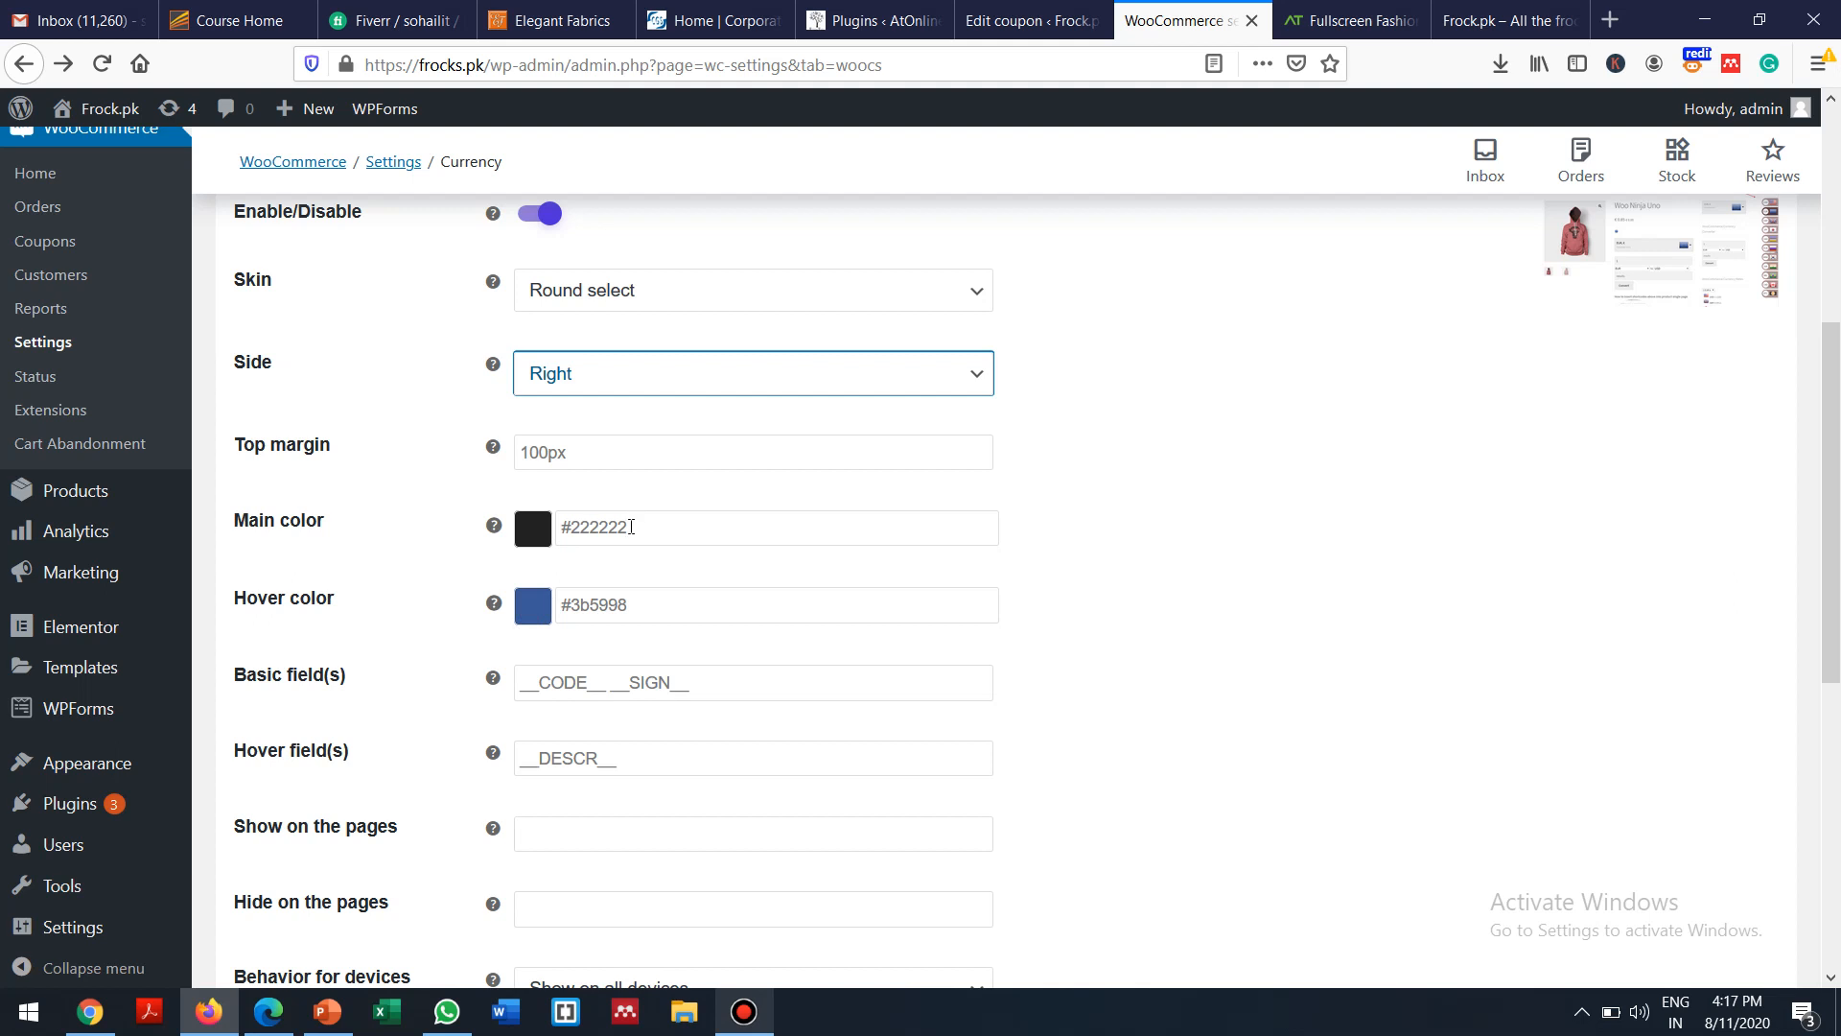
# Set the side switcher's main color to light grey #e7e3e3 and its hover color to green #65963a
pyautogui.click(527, 530)
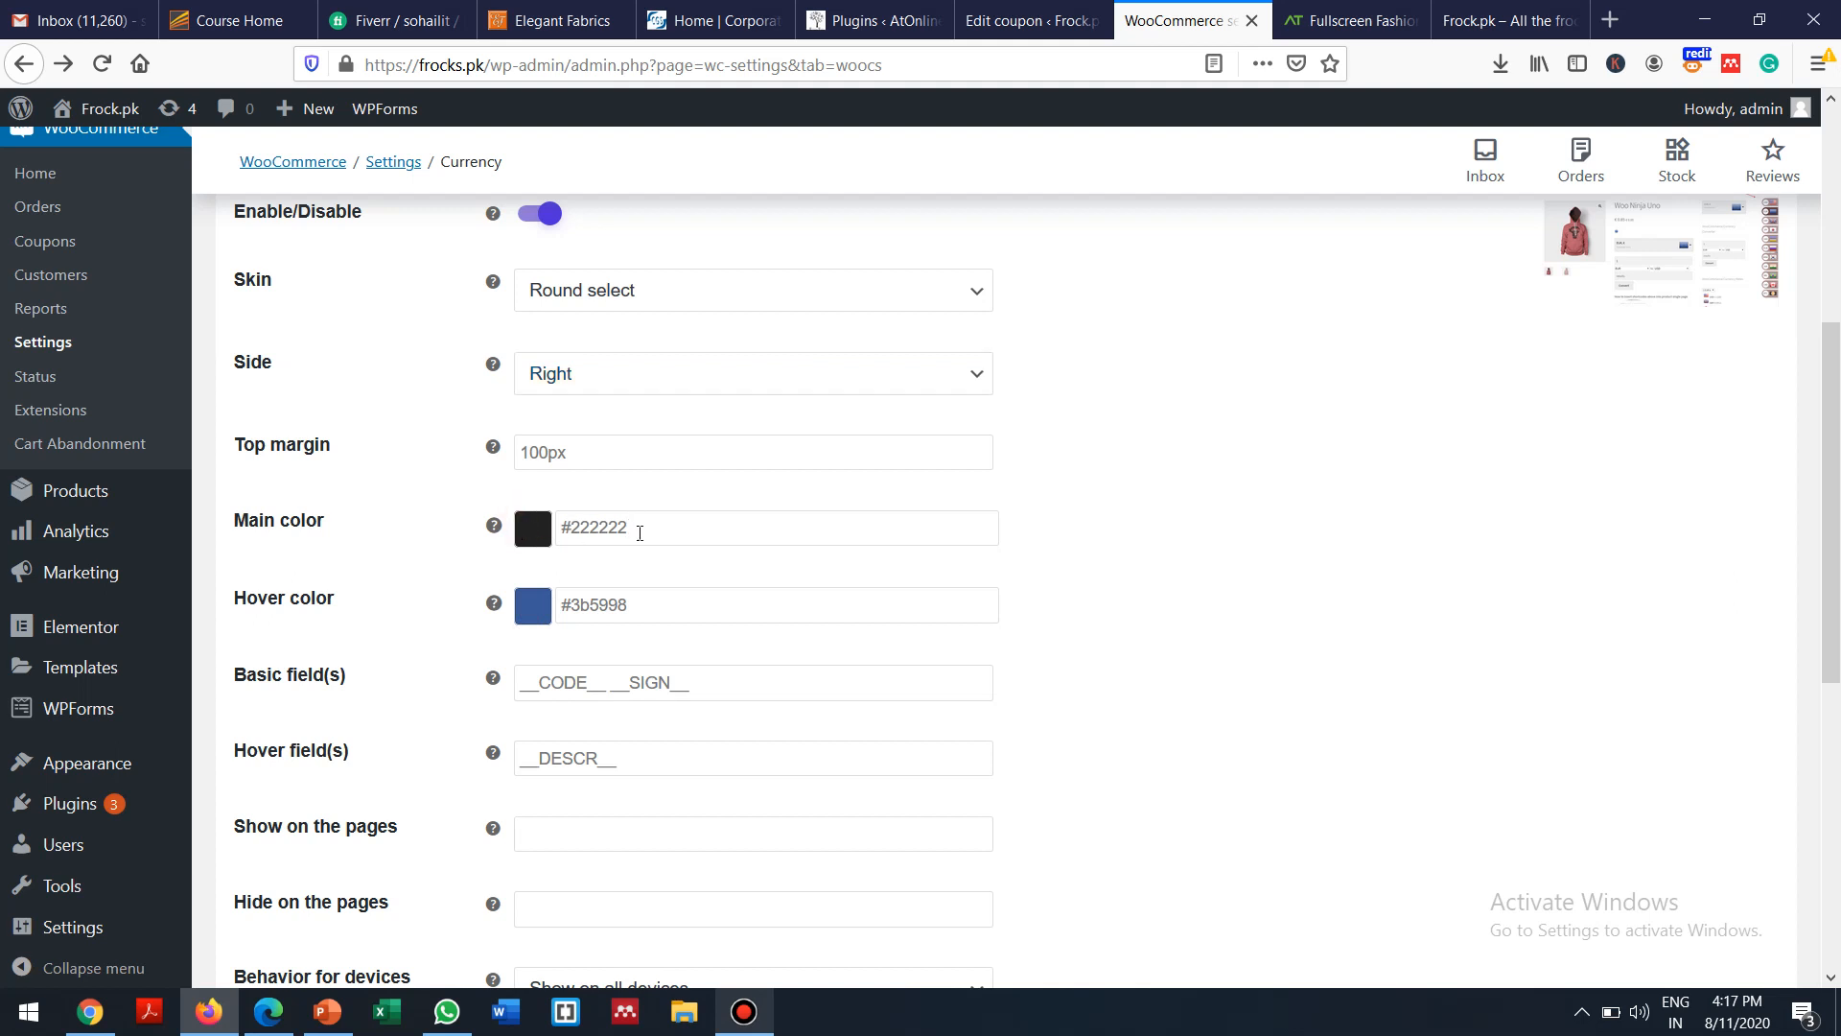
pyautogui.click(652, 531)
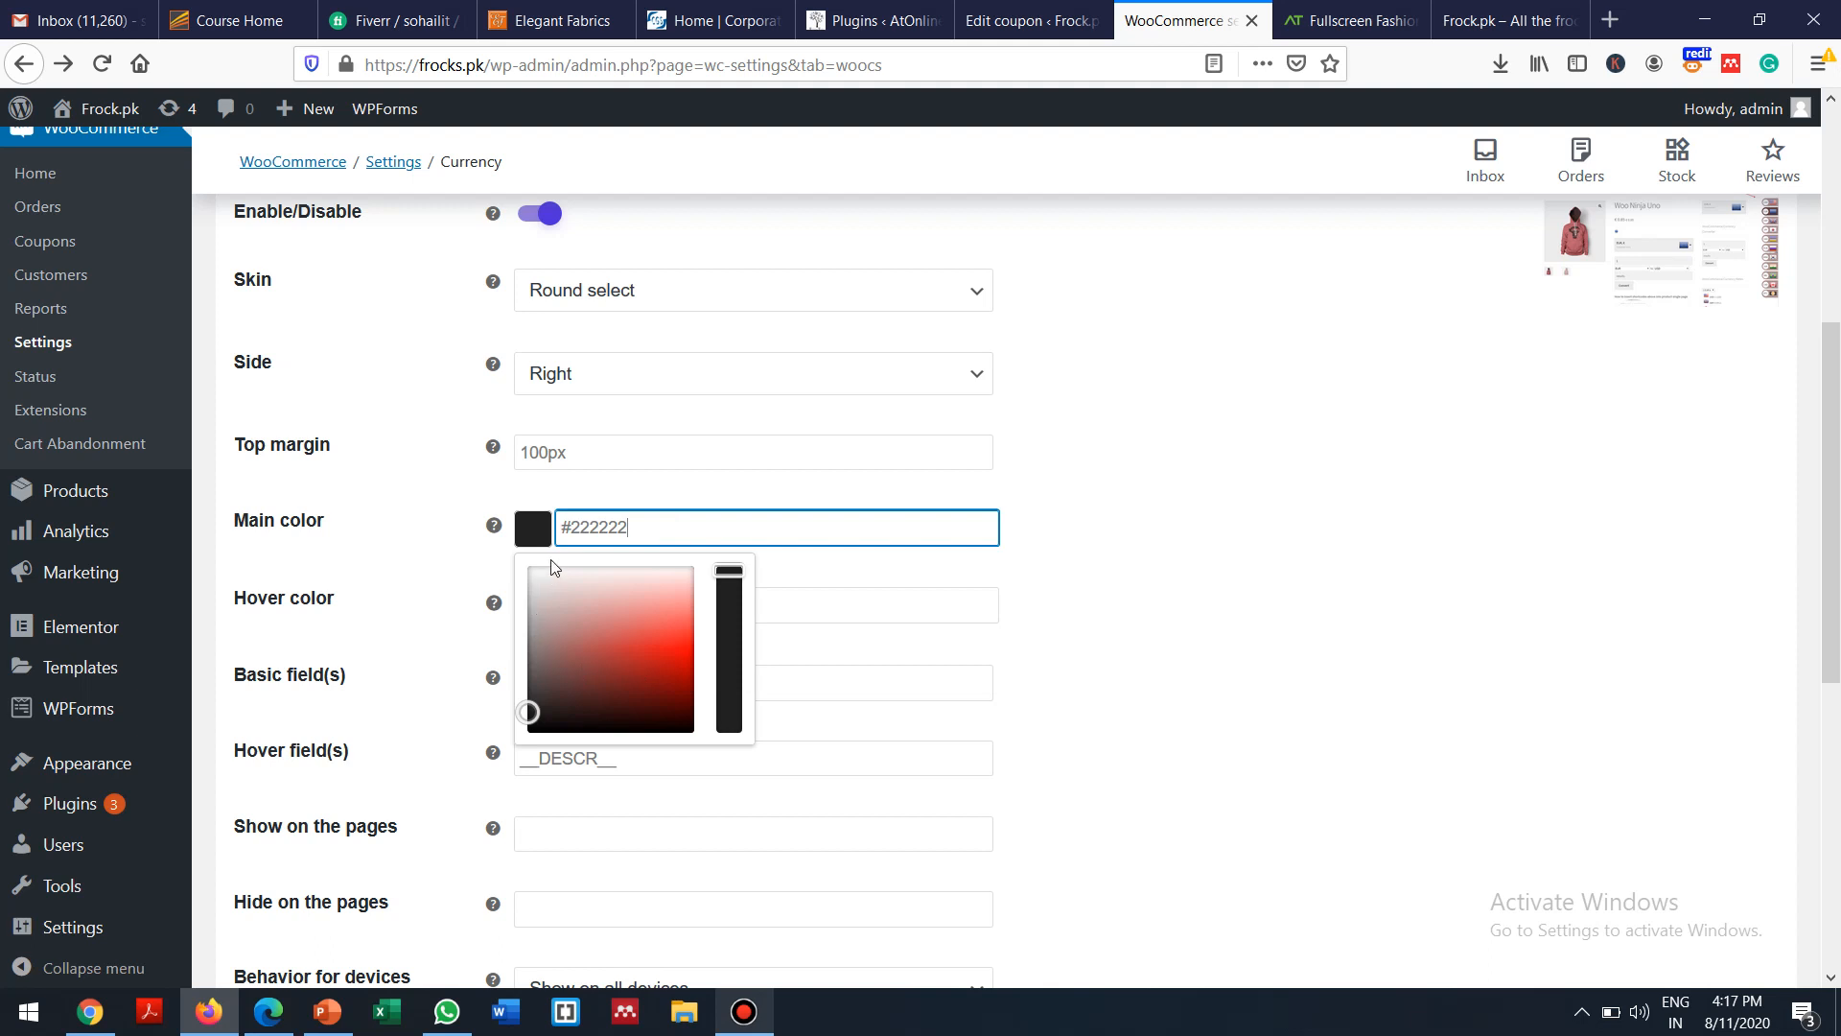
pyautogui.click(540, 584)
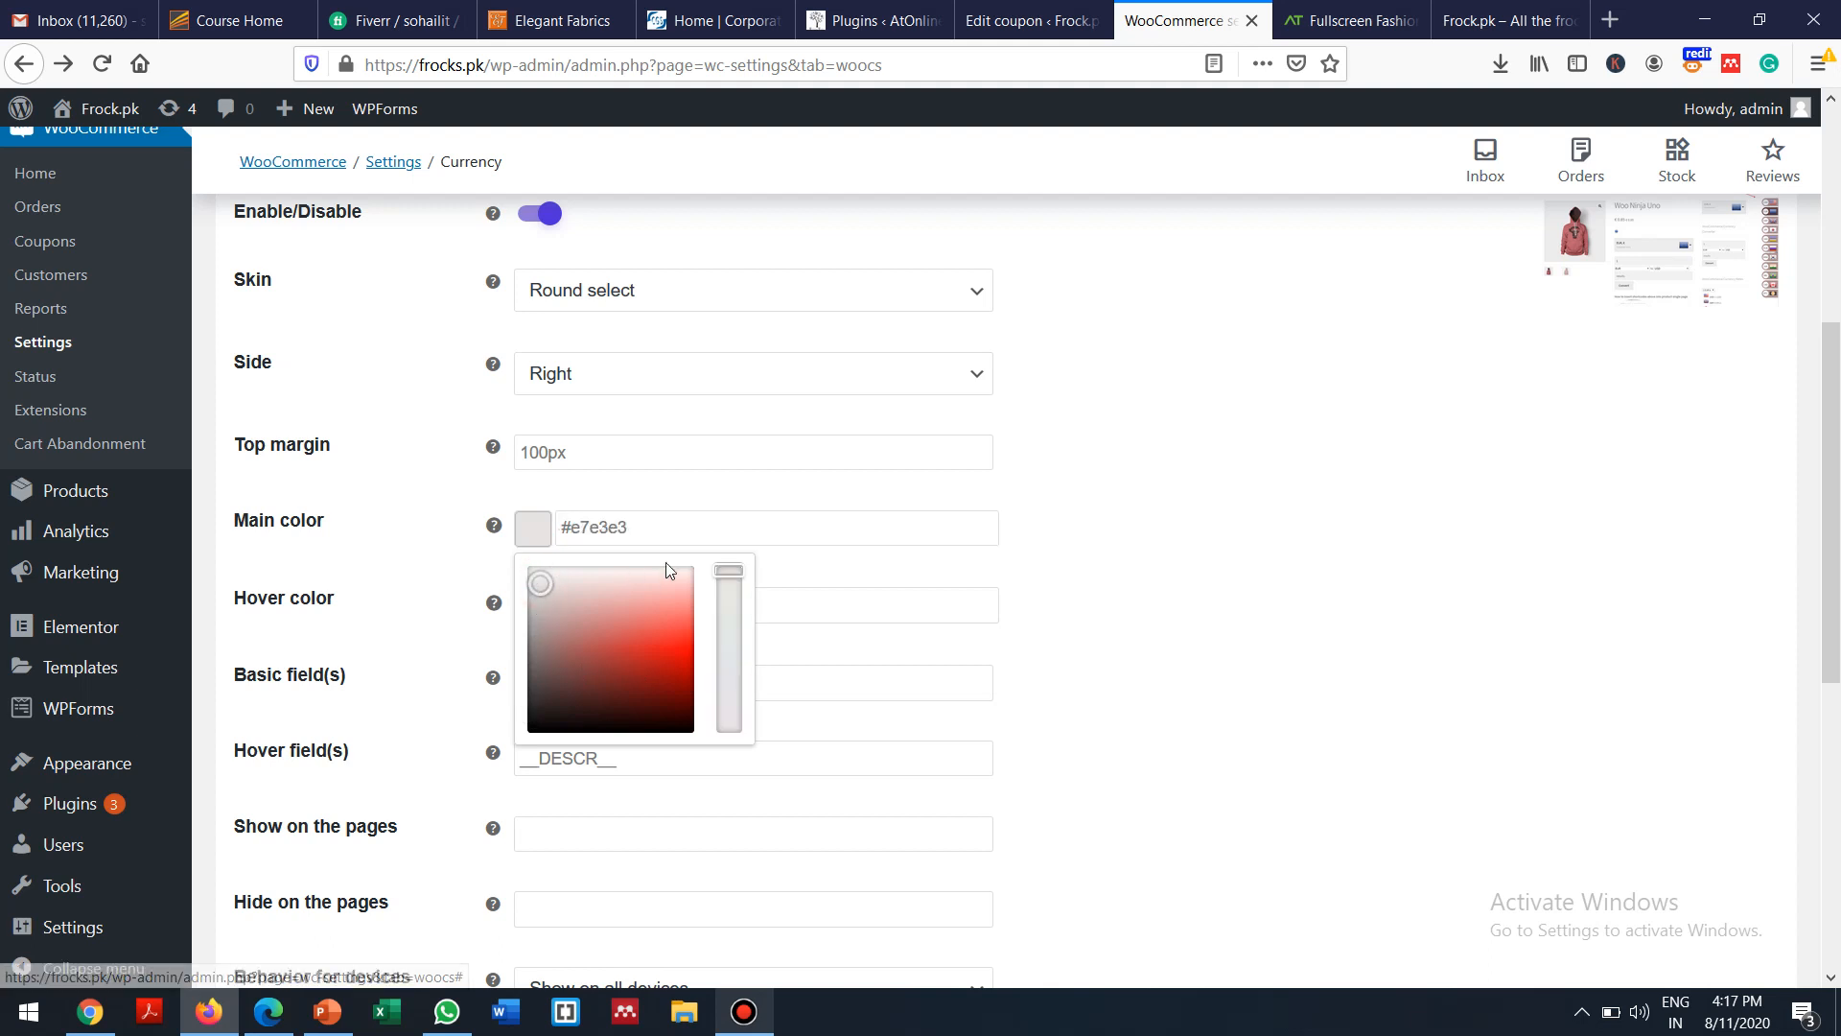
pyautogui.click(1187, 588)
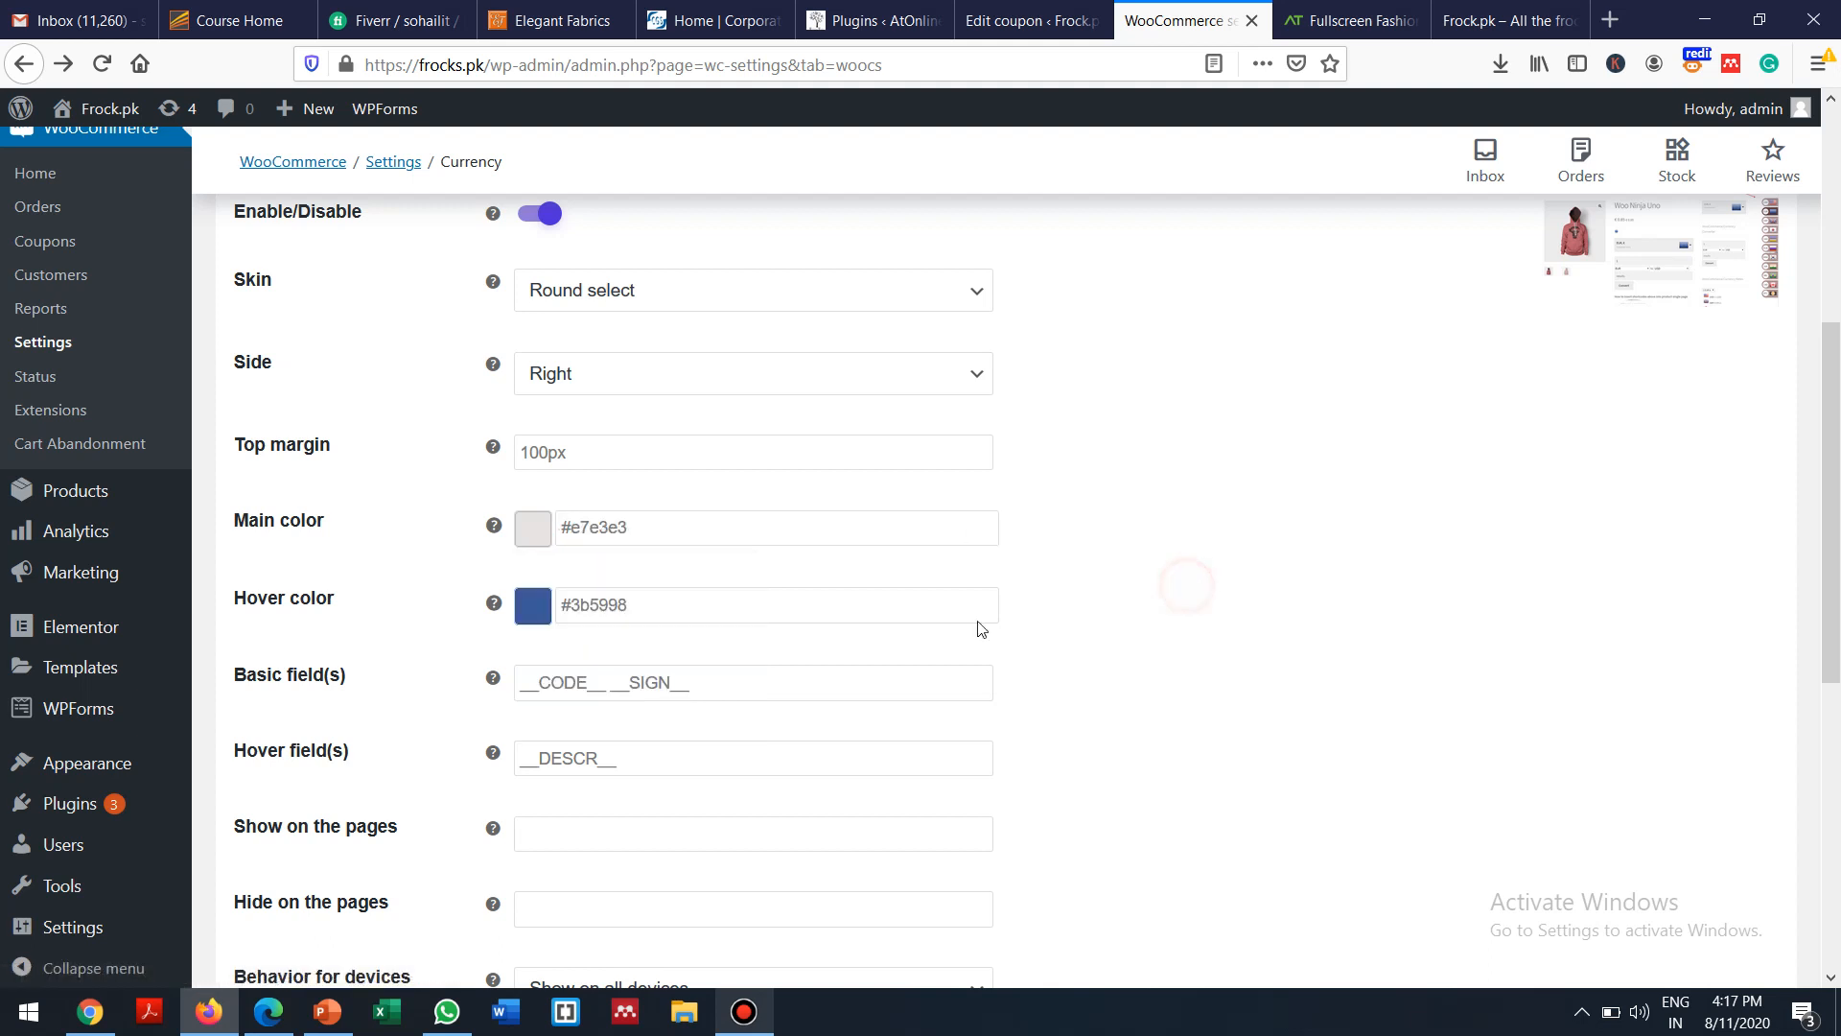
pyautogui.click(640, 606)
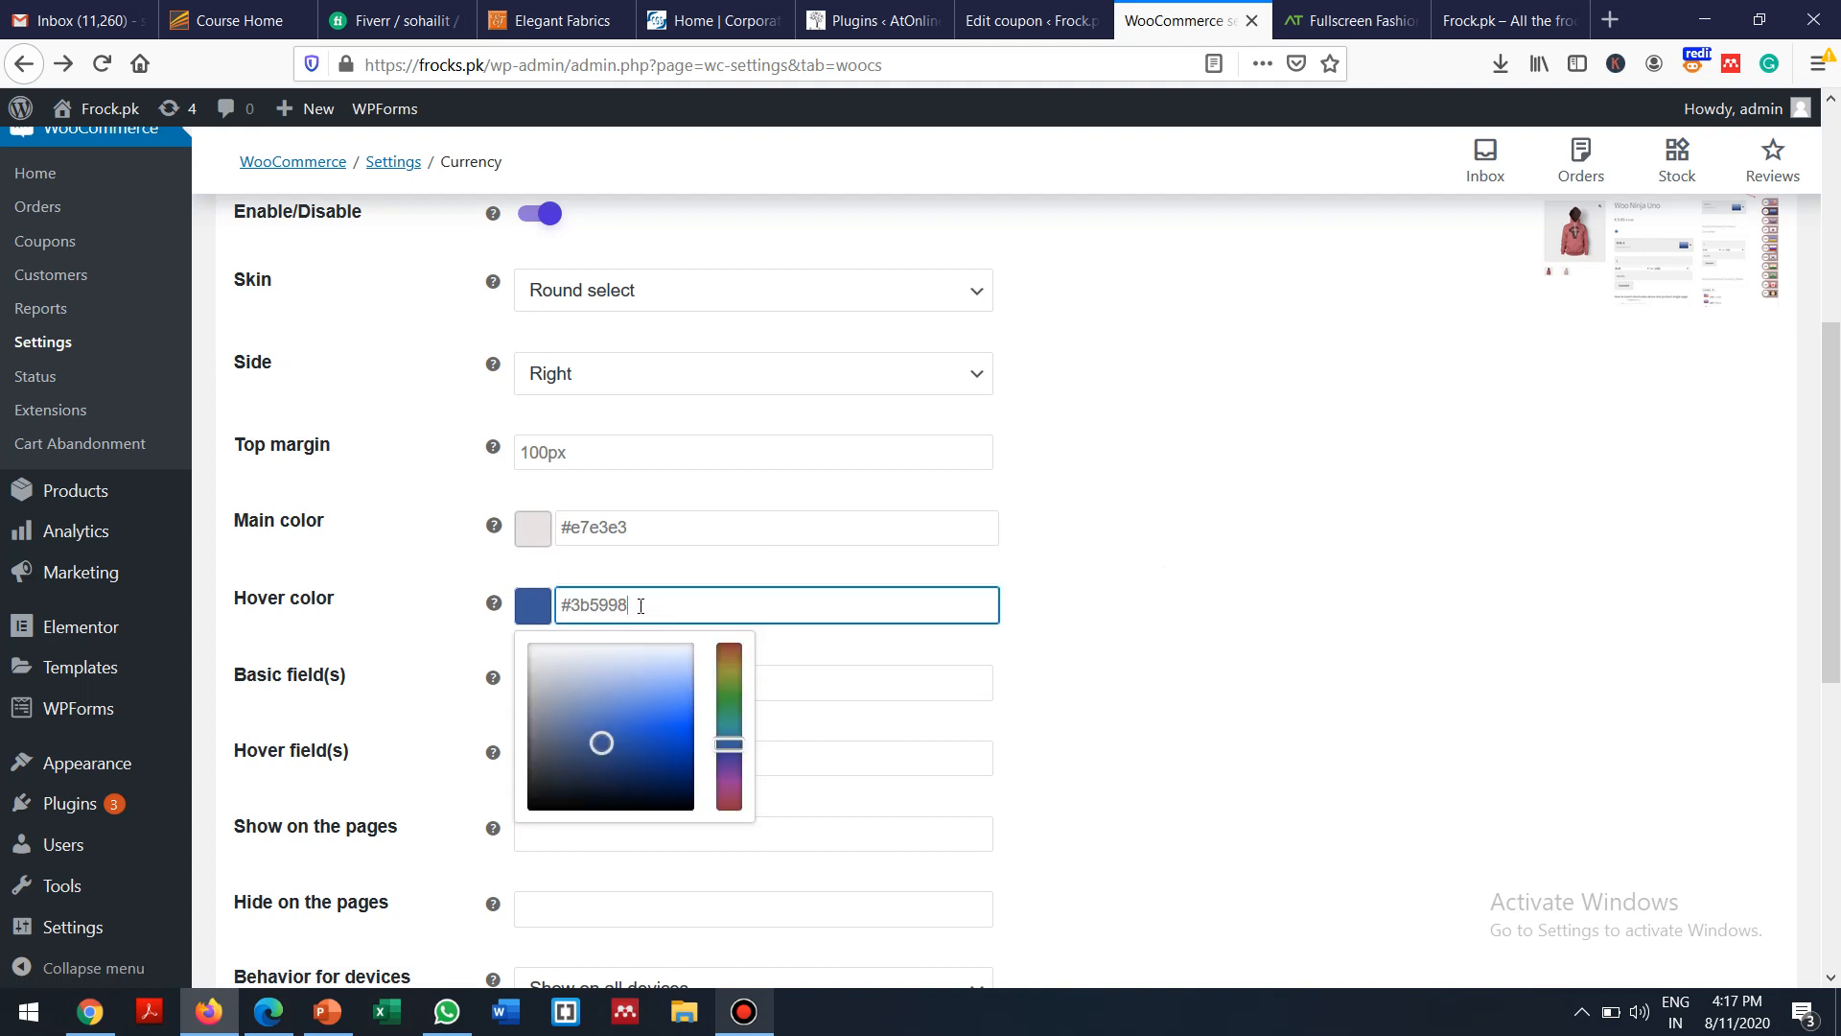
pyautogui.click(727, 703)
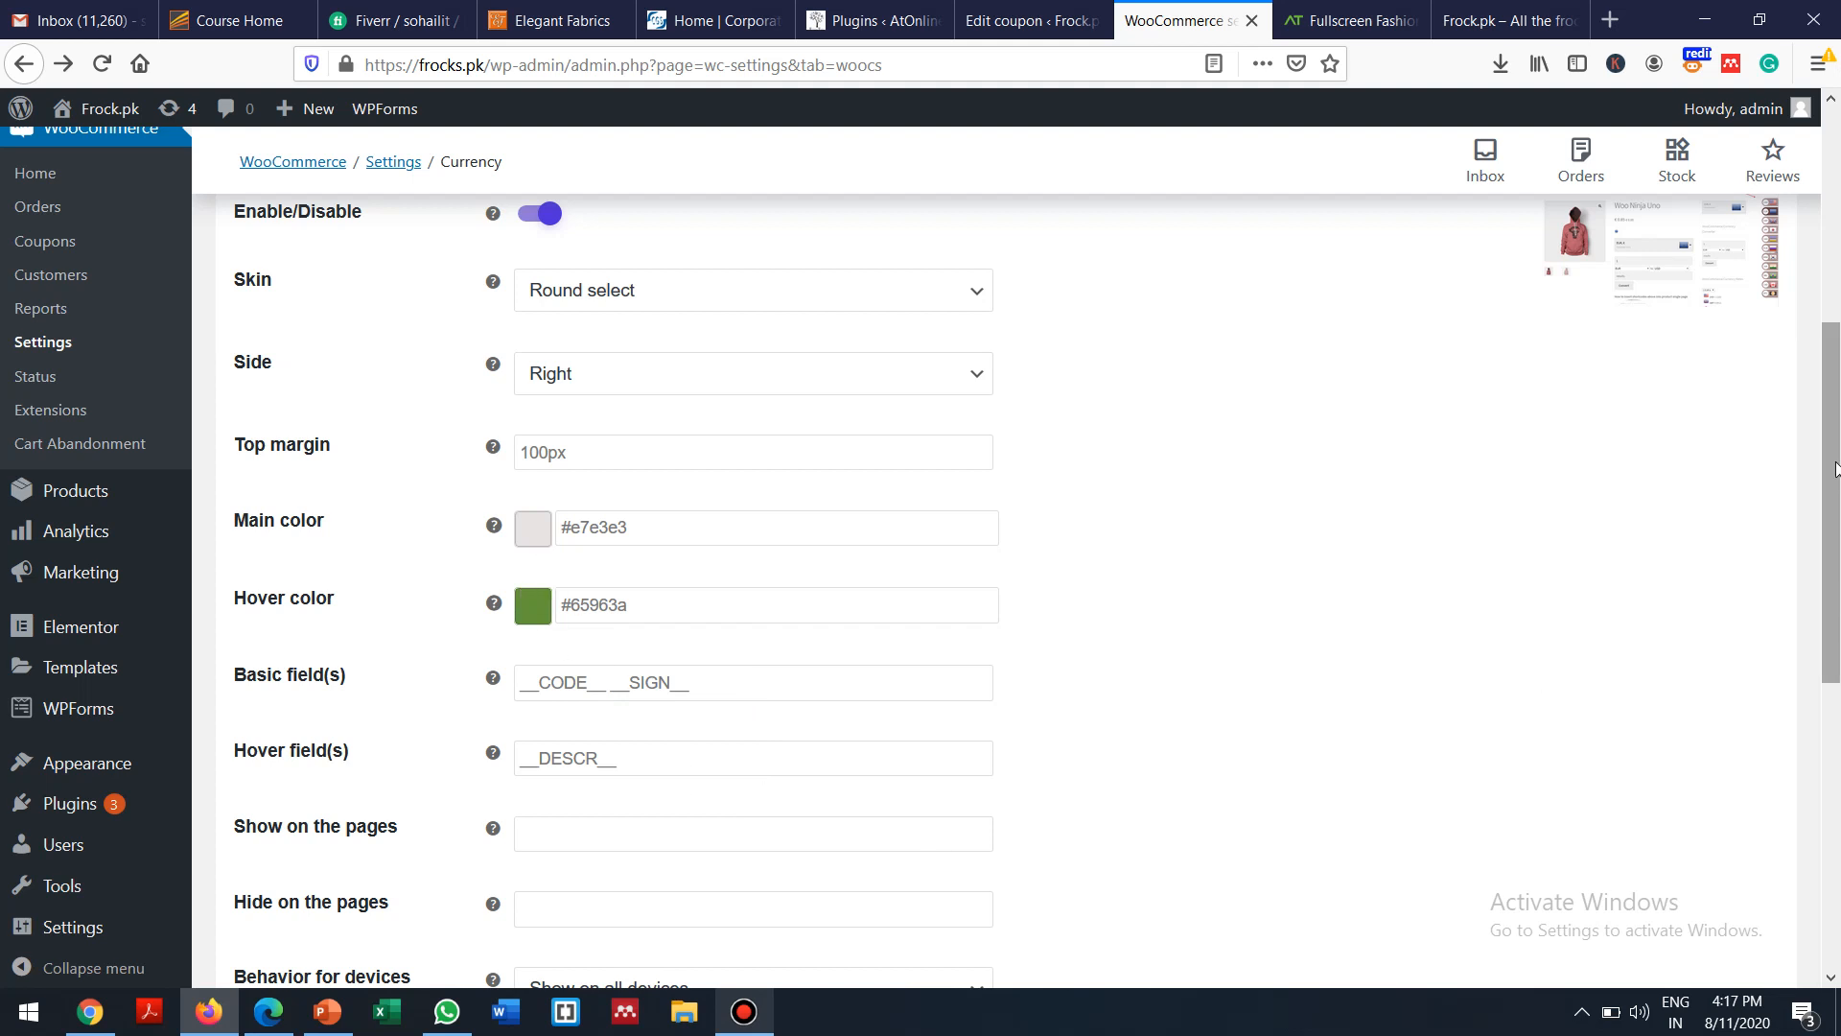
# Review the side switcher's page visibility and device behavior options, keep Show on all devices, and save the settings
pyautogui.scroll(-3, 1831, 460)
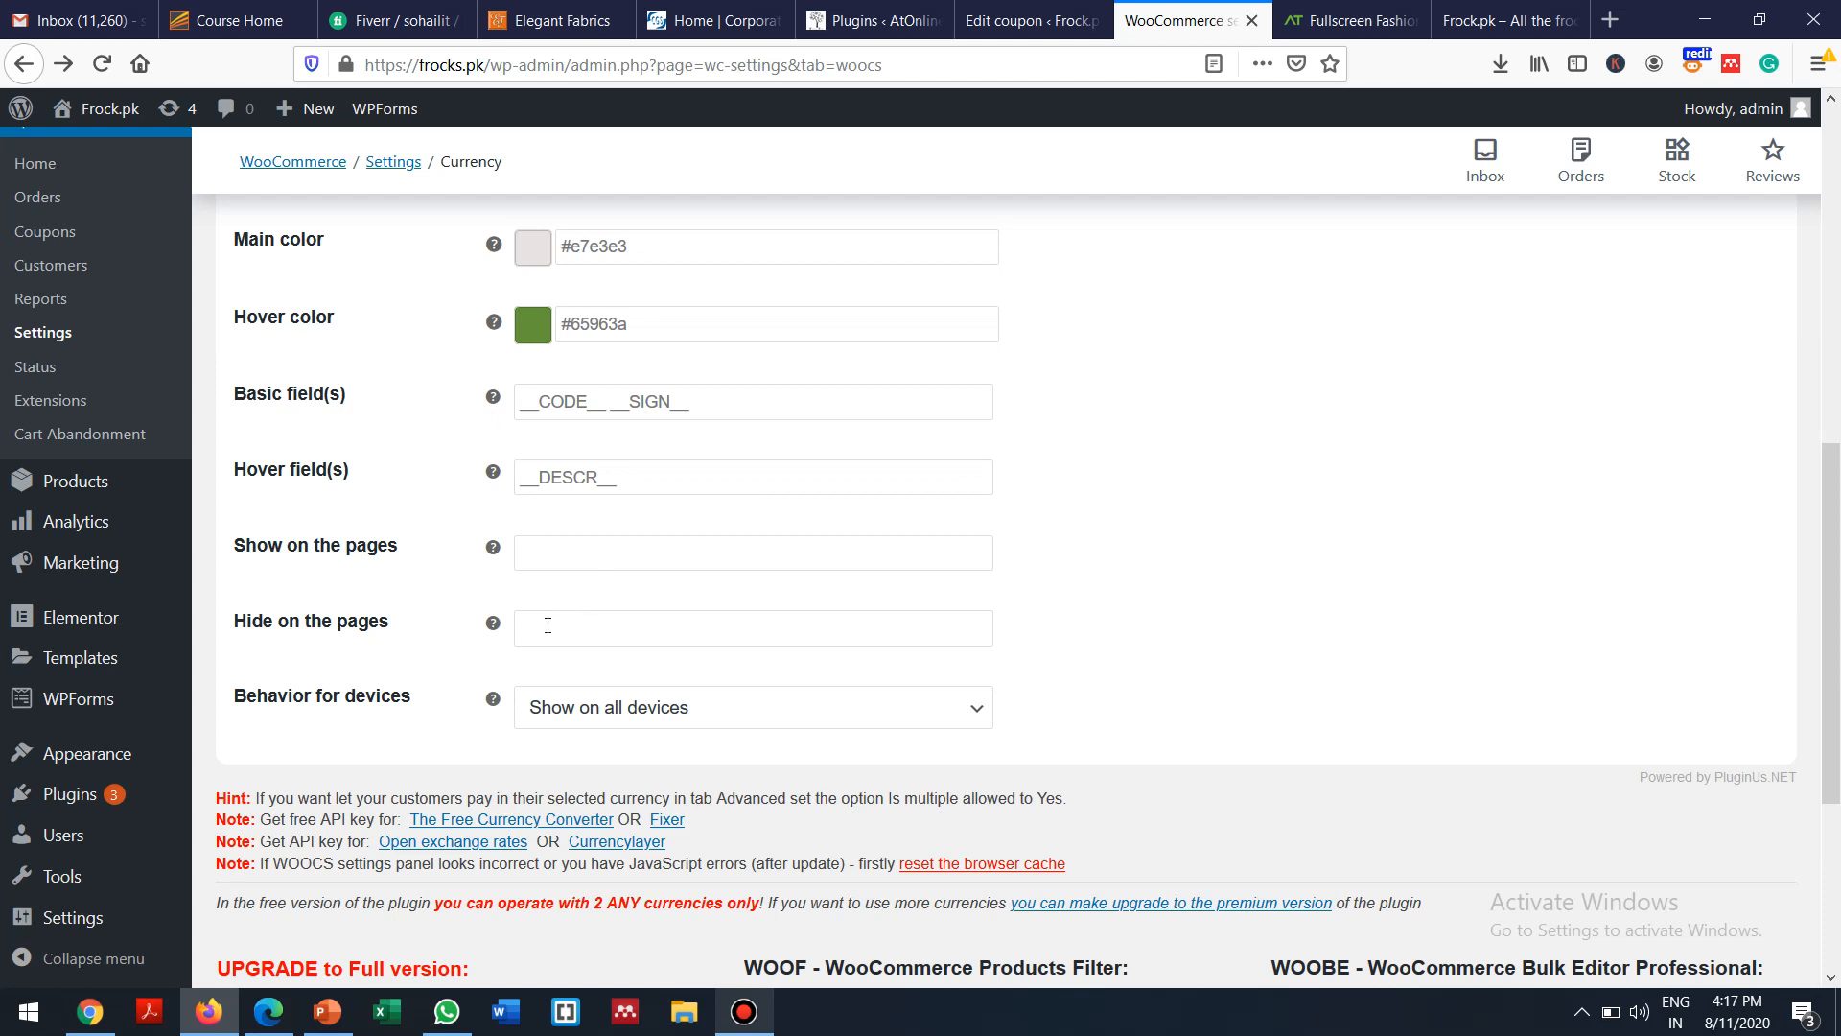
pyautogui.click(548, 625)
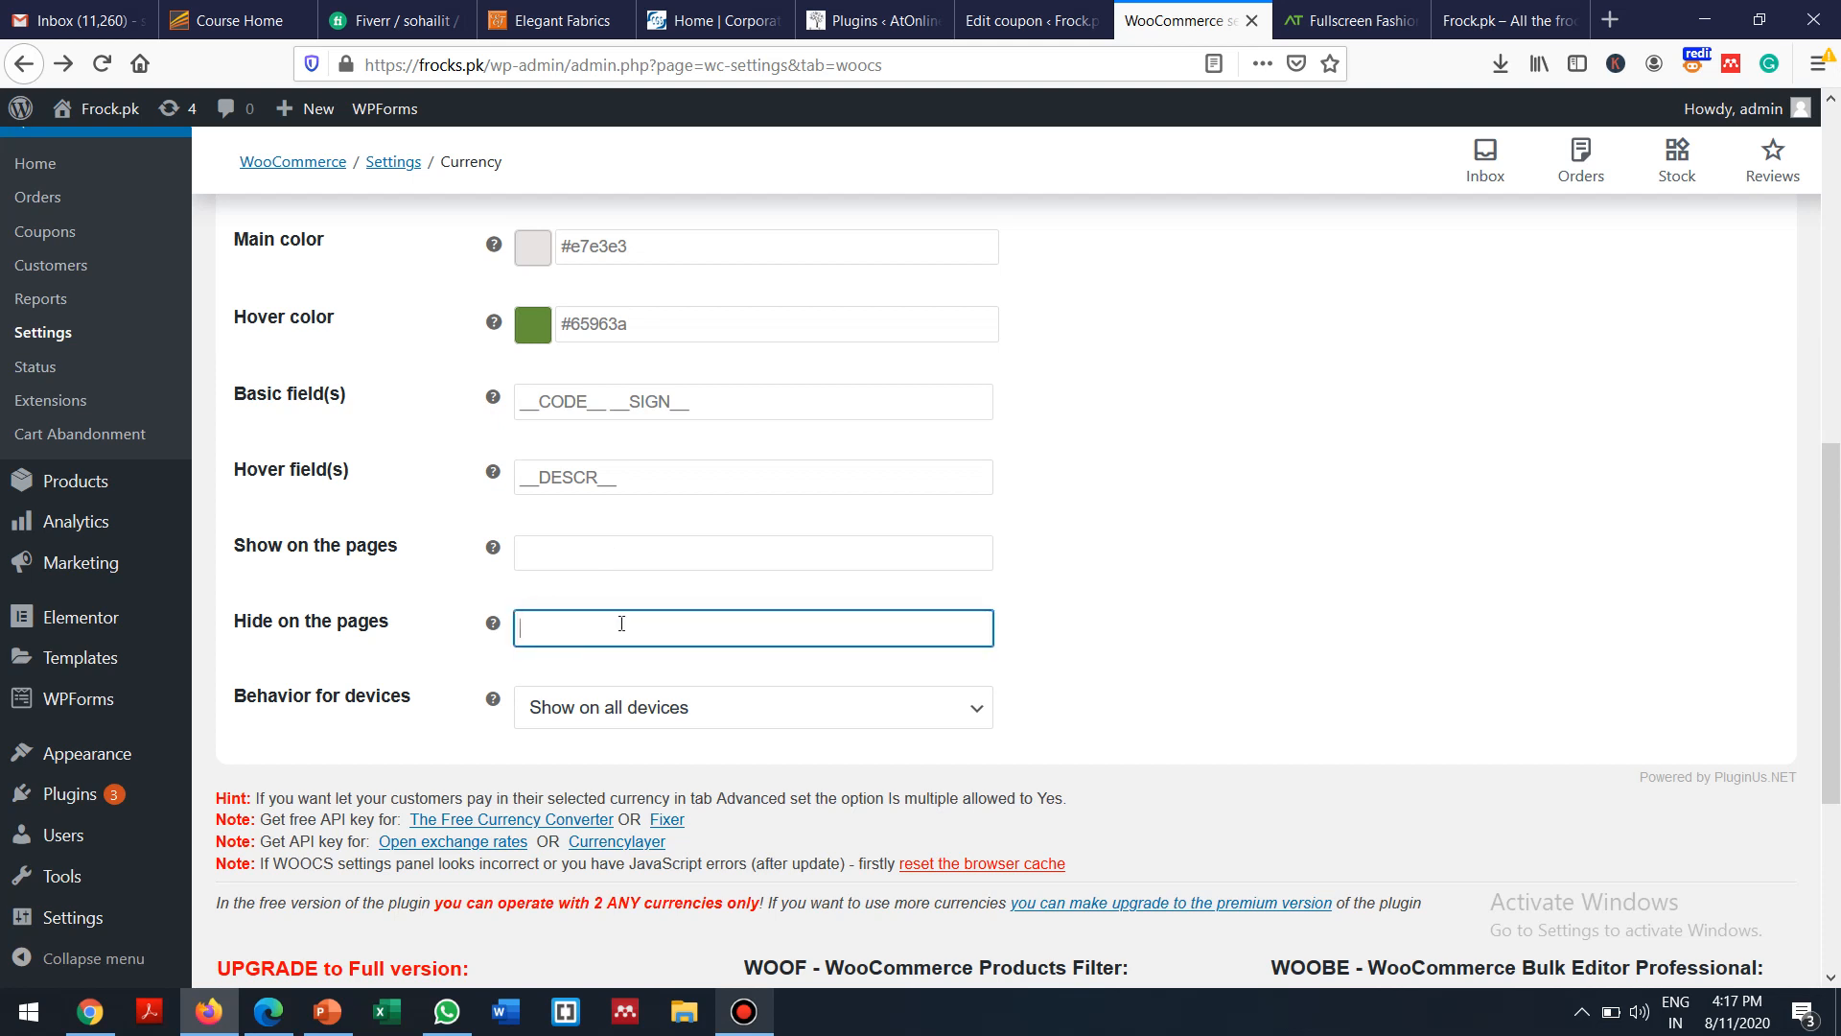
pyautogui.click(617, 710)
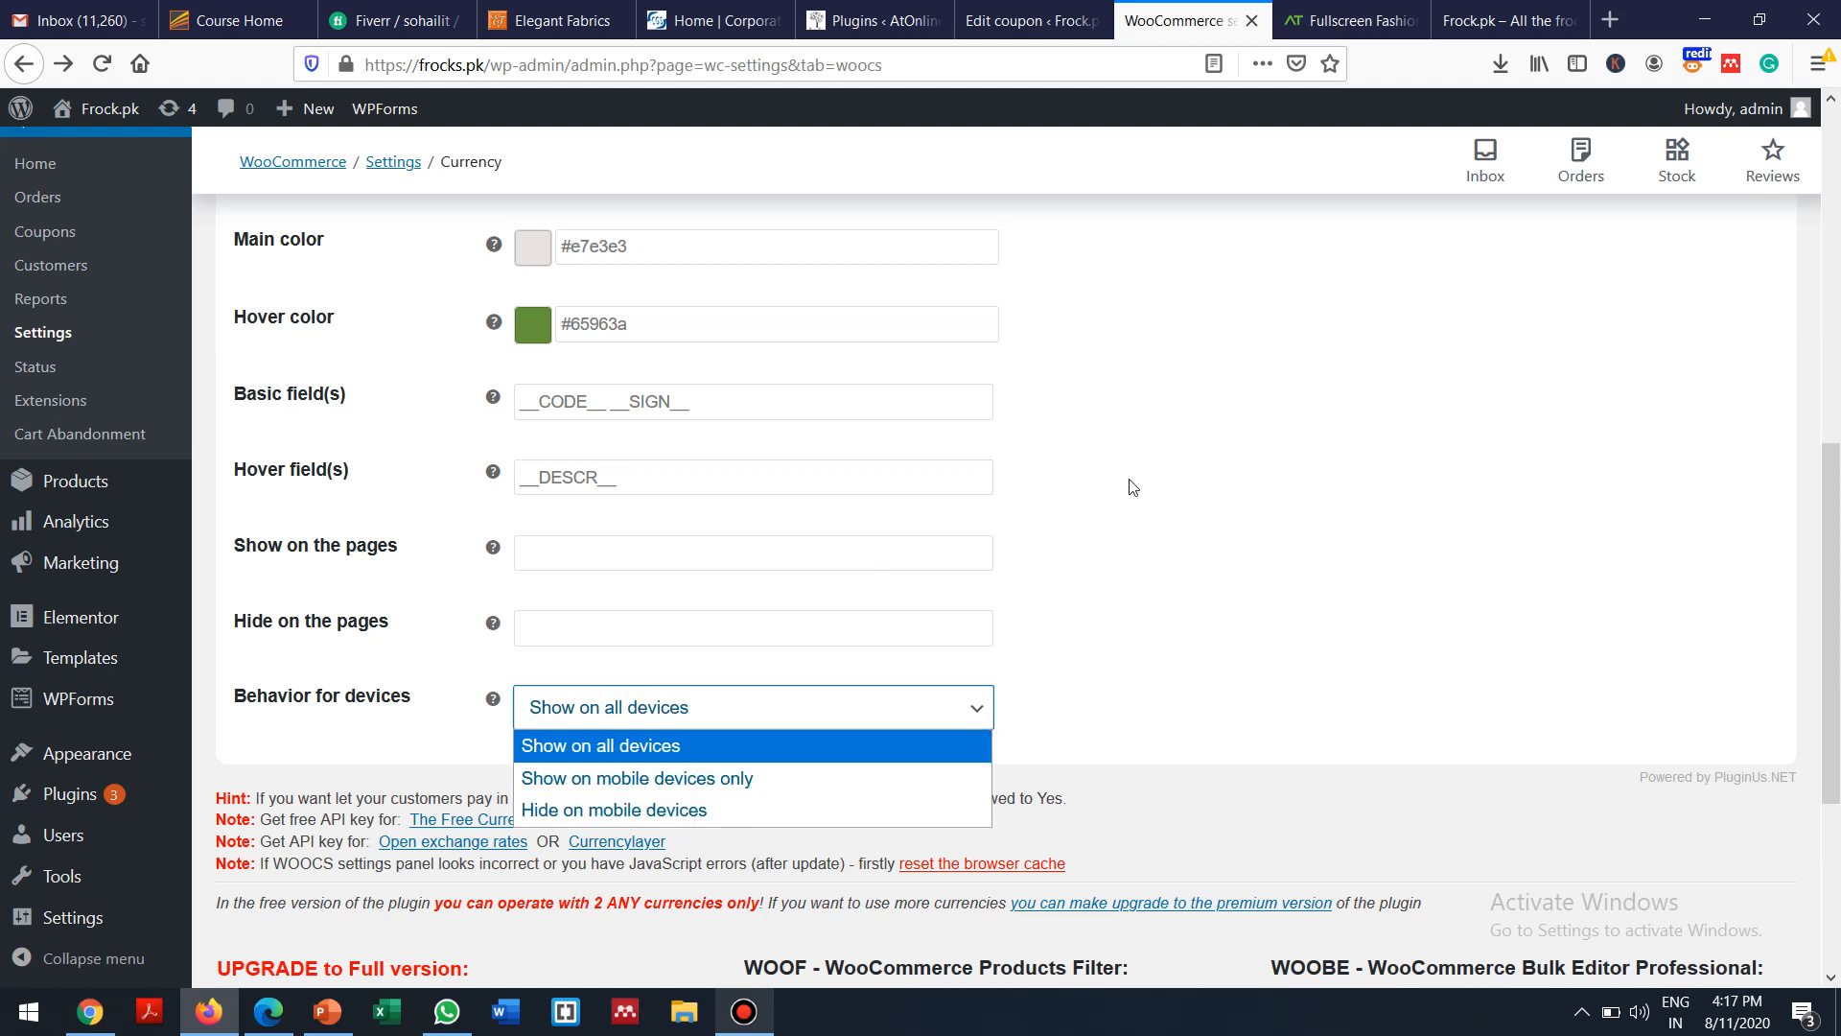
pyautogui.click(1367, 509)
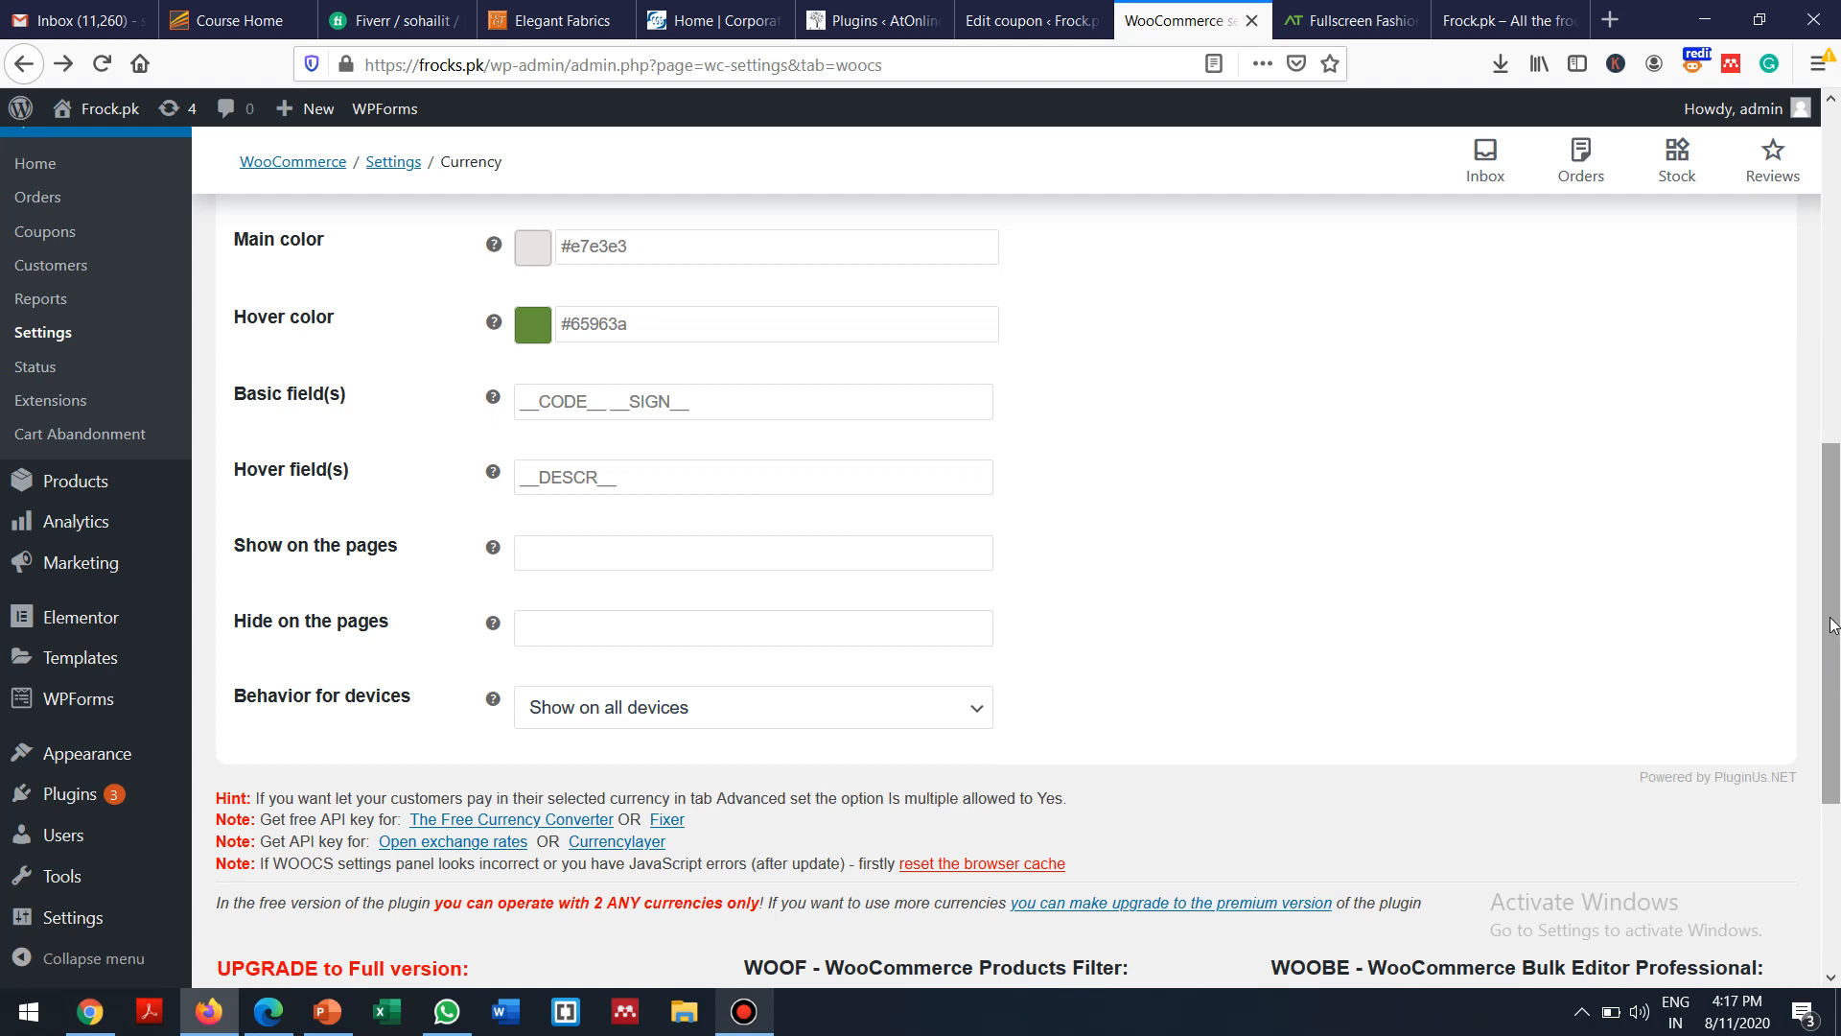
pyautogui.moveTo(1837, 624); pyautogui.dragTo(1833, 660)
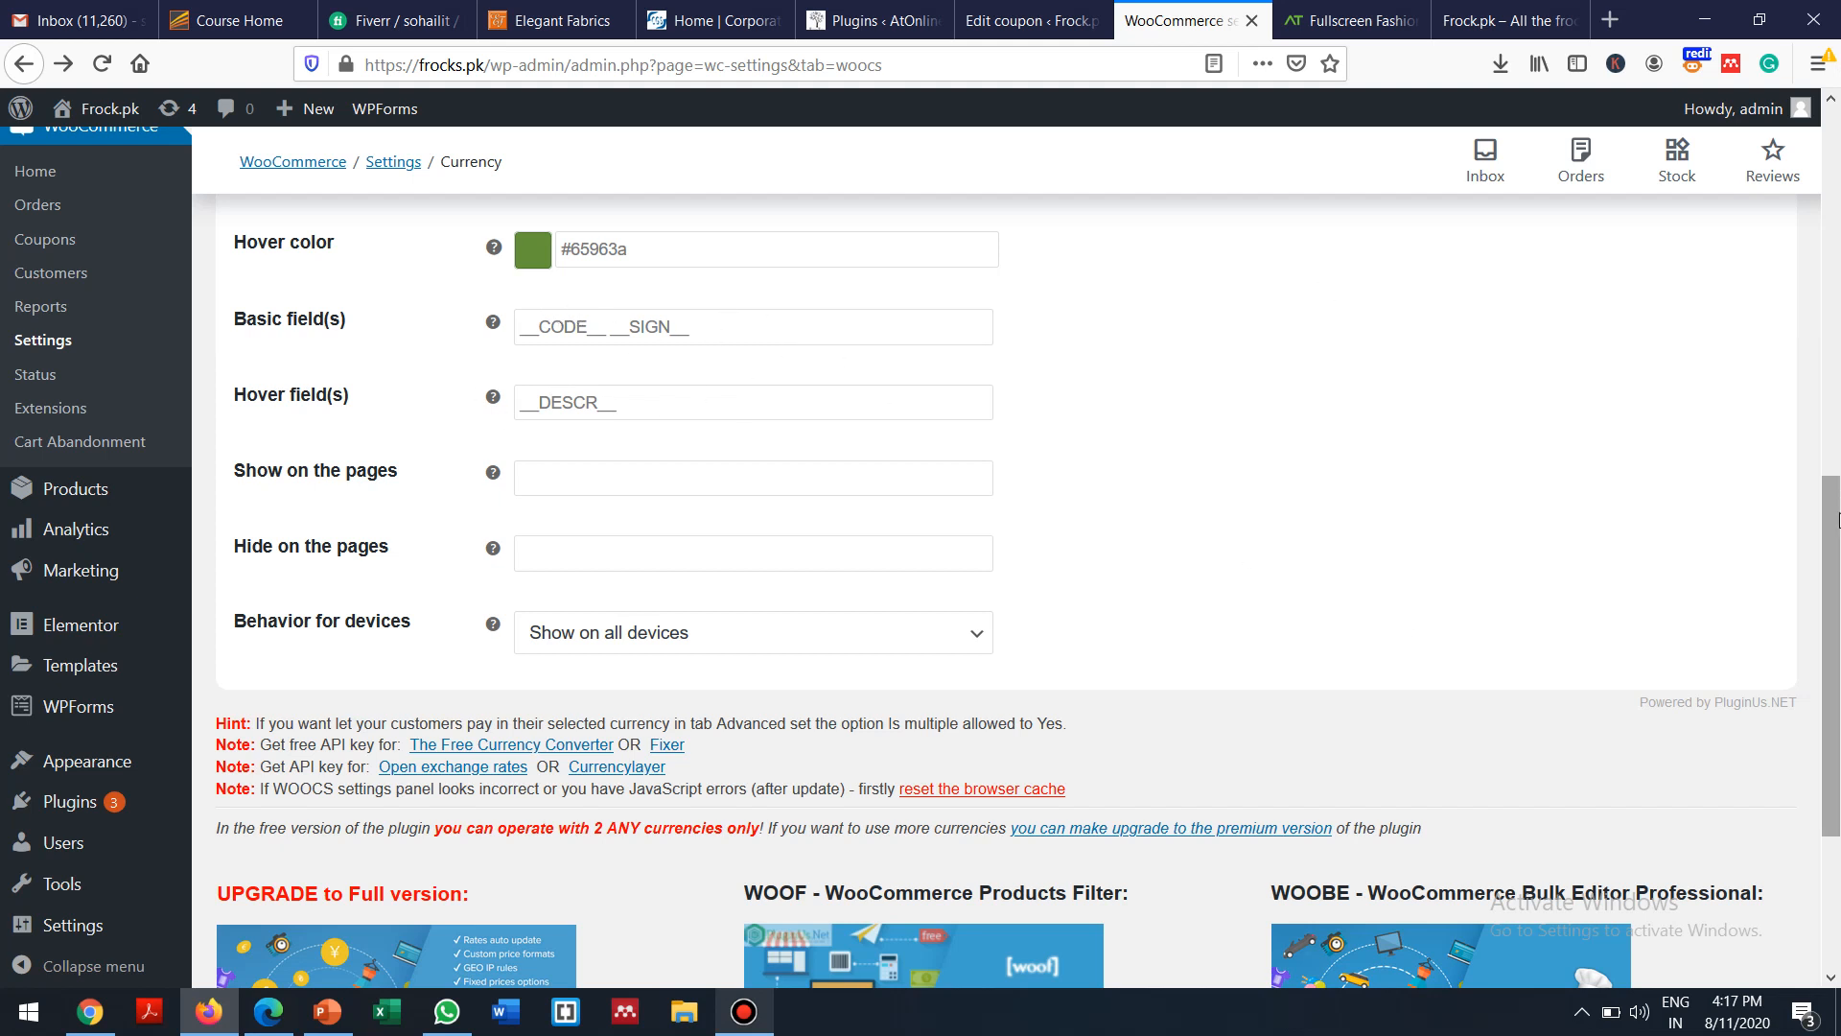
pyautogui.moveTo(1836, 509); pyautogui.dragTo(1834, 672)
pyautogui.click(324, 877)
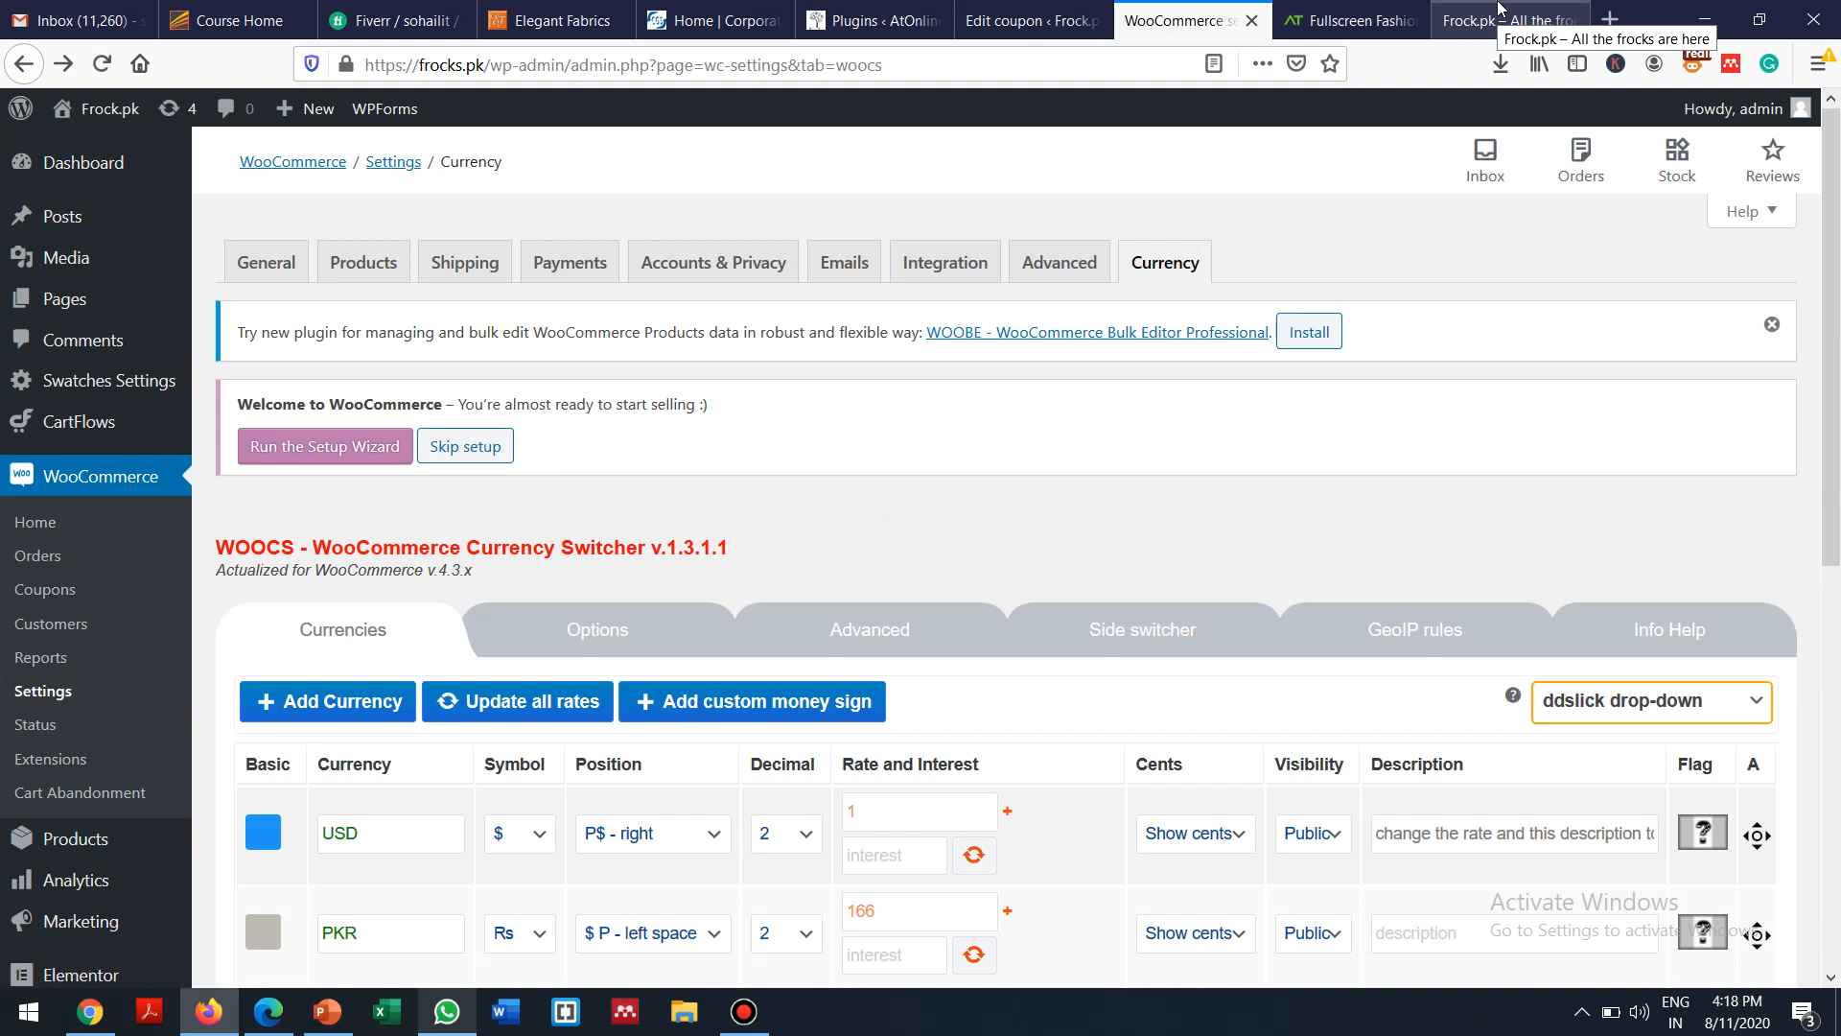
# Reload the frocks.pk home page in its open tab and examine the expanded round side switcher
pyautogui.click(1501, 7)
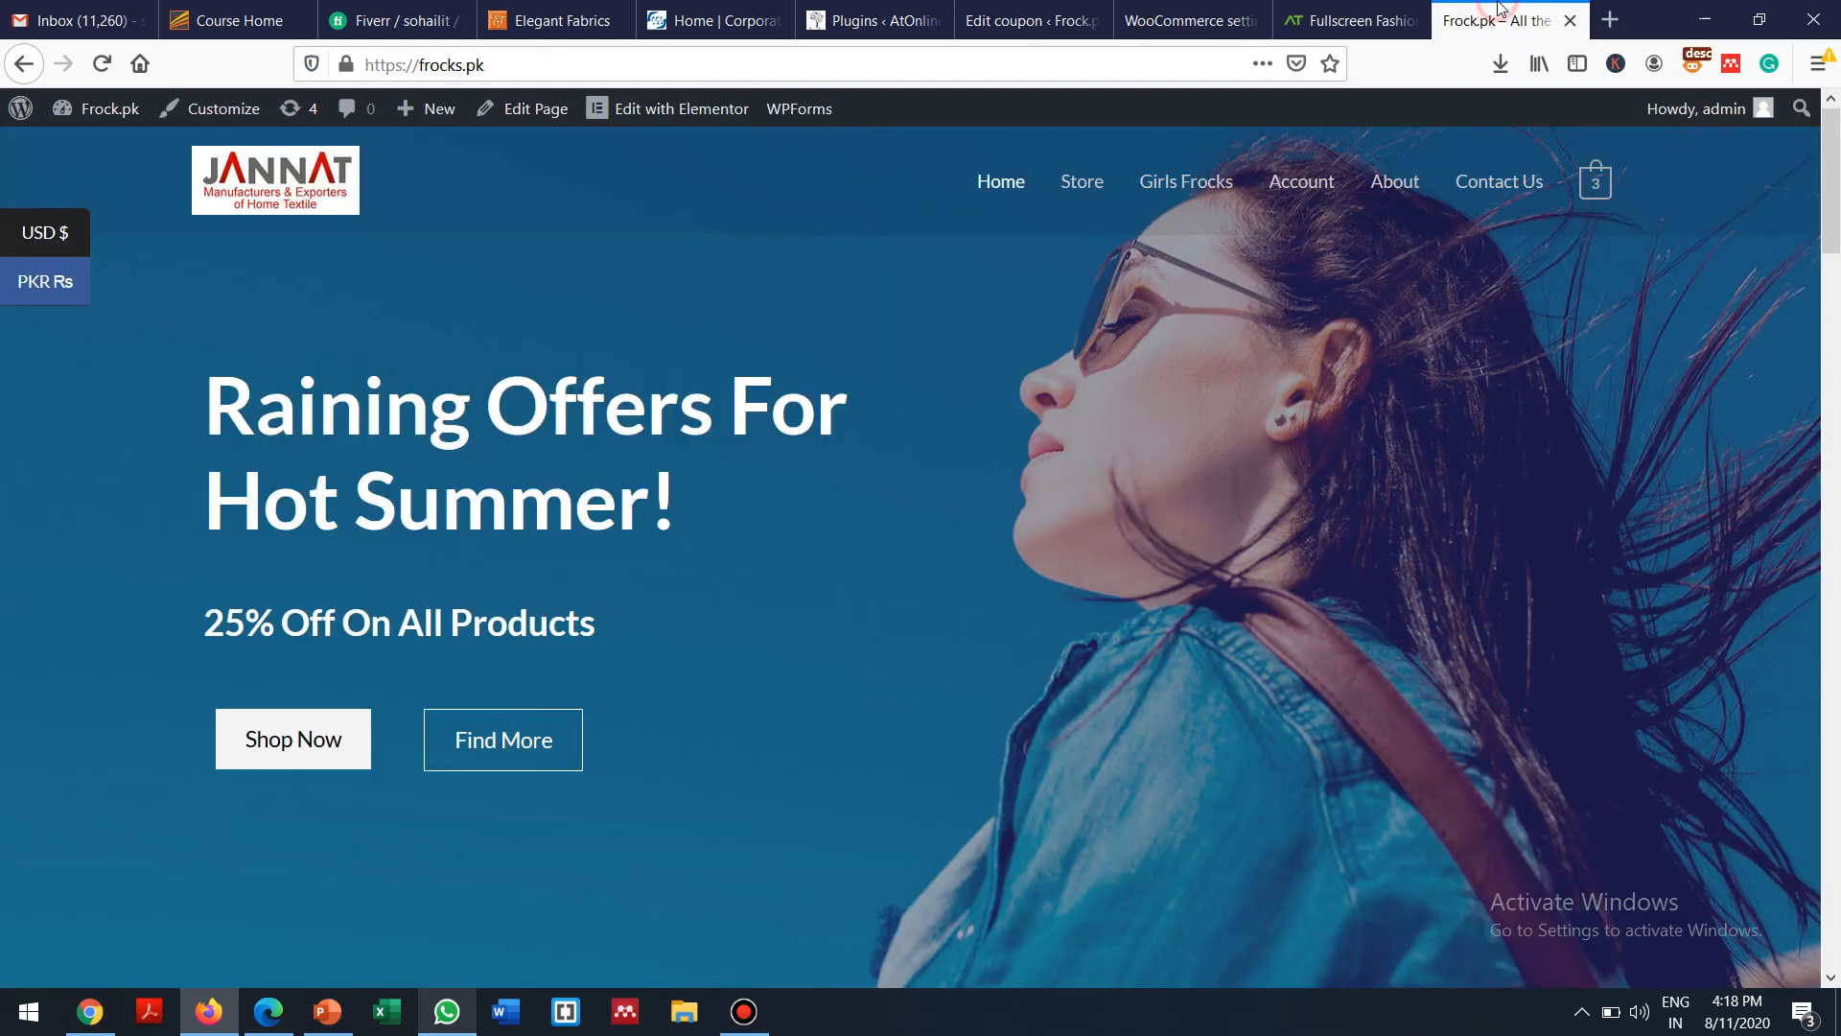
pyautogui.click(102, 65)
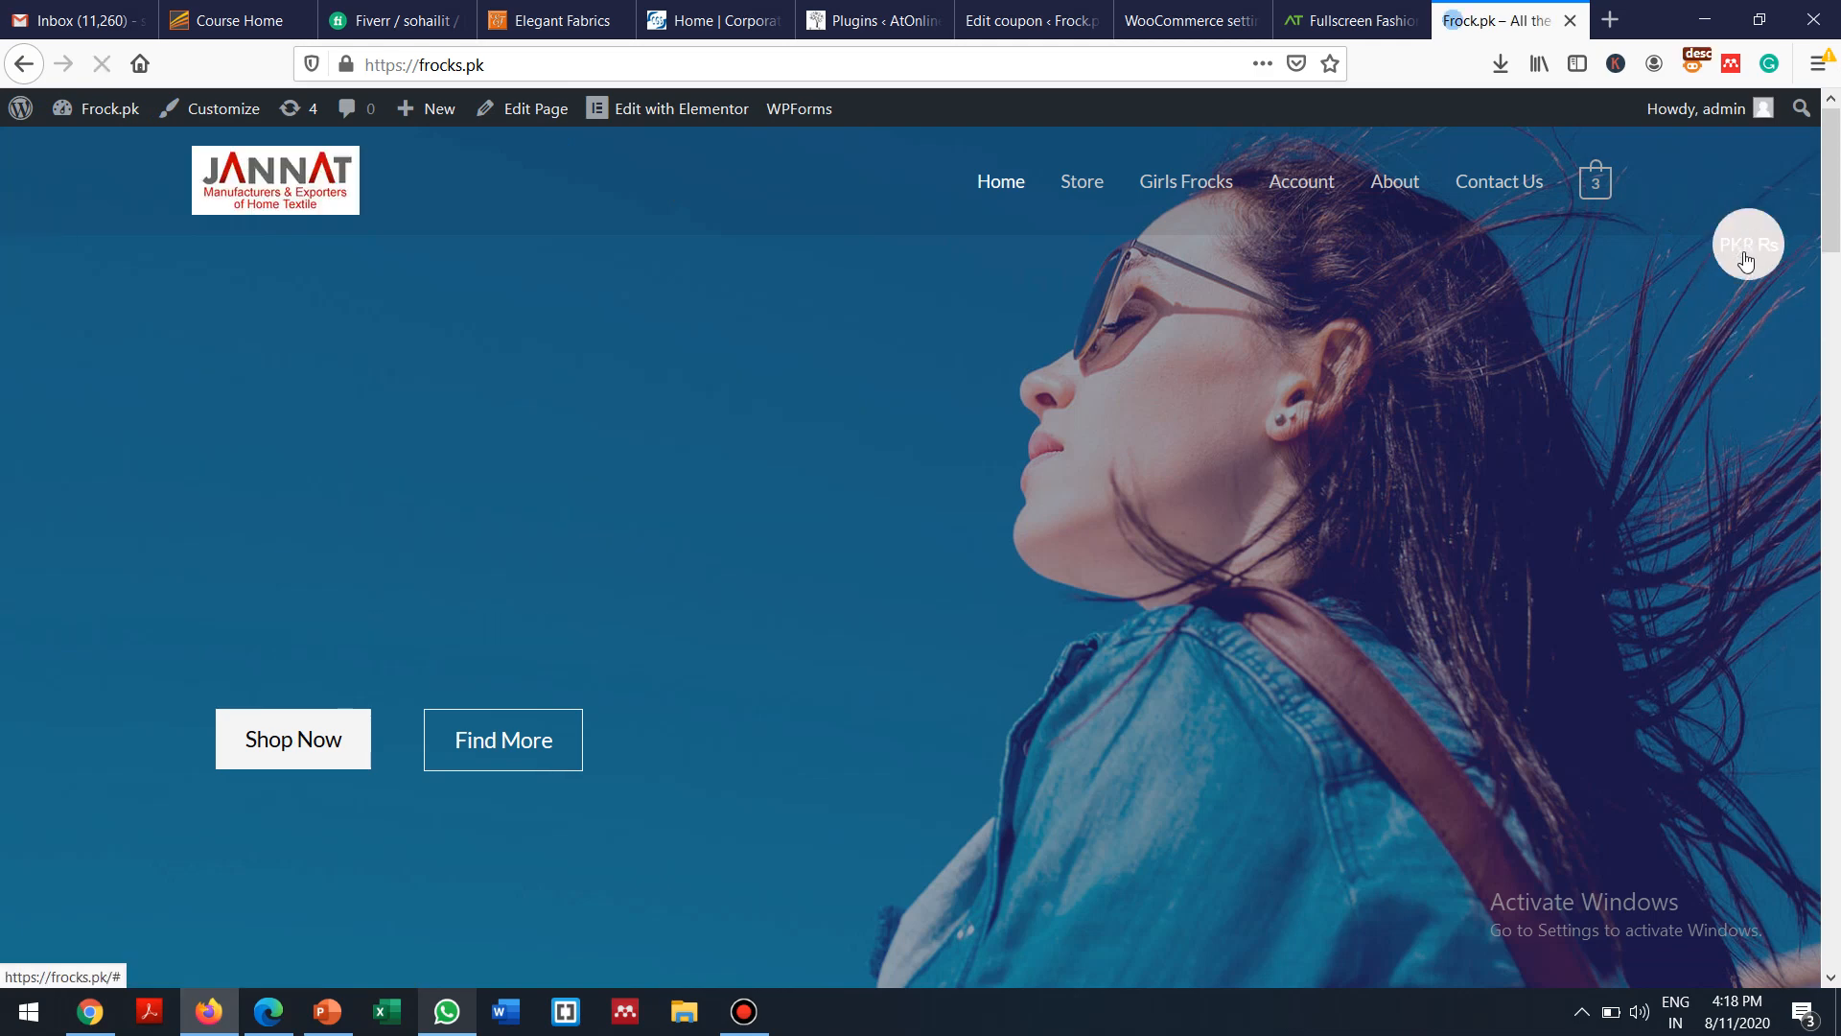
pyautogui.moveTo(1745, 251)
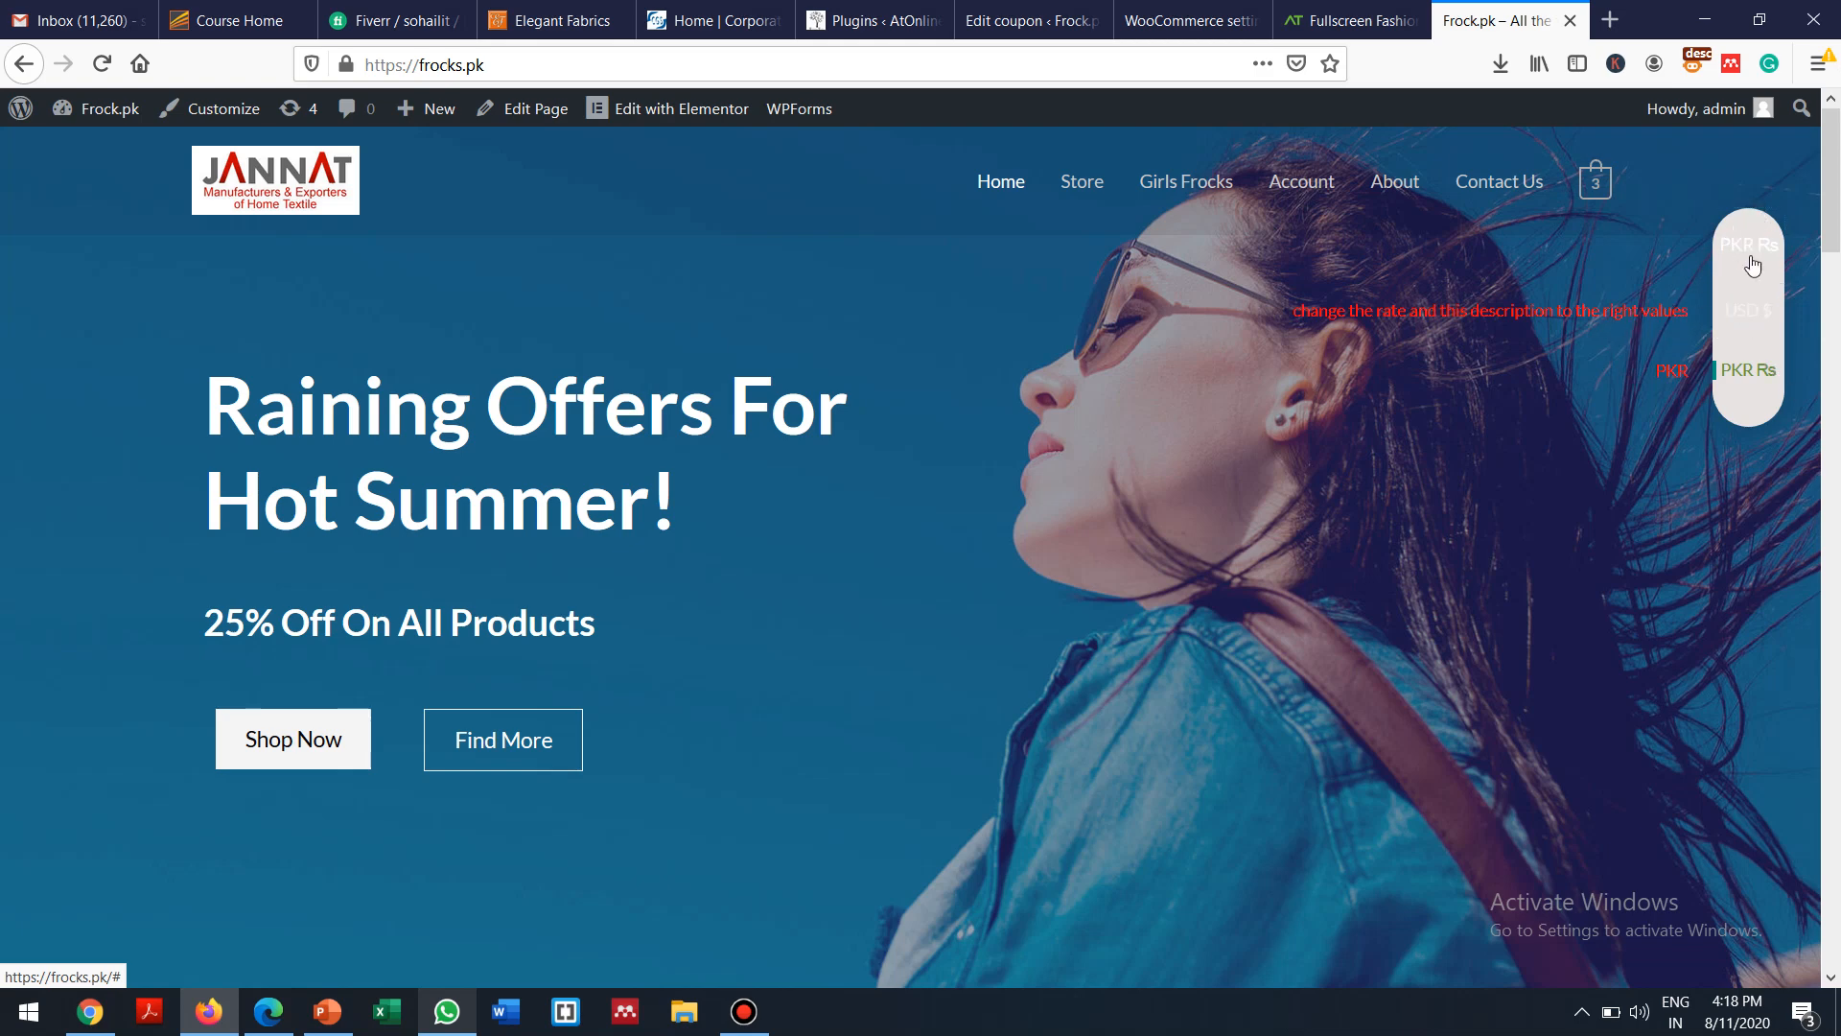
# Change the side switcher's skin to Roll blocks in the WOOCS settings and save the changes
pyautogui.click(1190, 20)
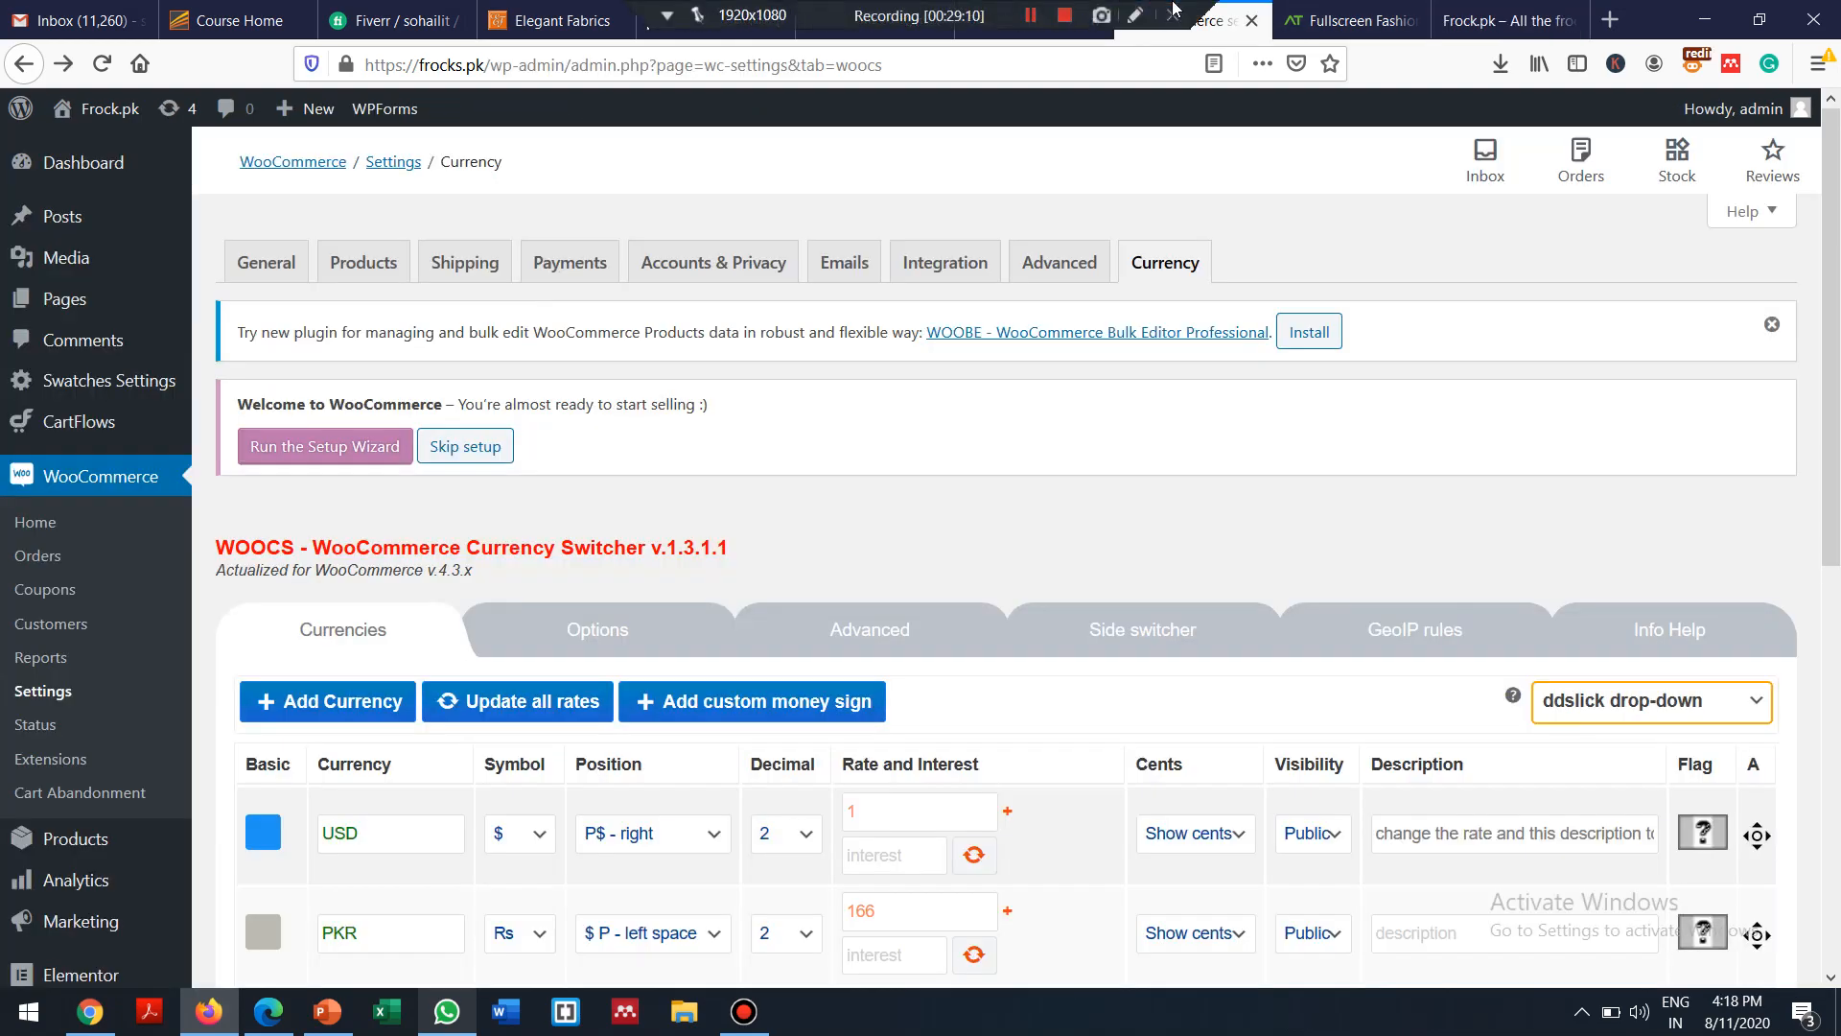
pyautogui.click(1096, 631)
pyautogui.click(636, 792)
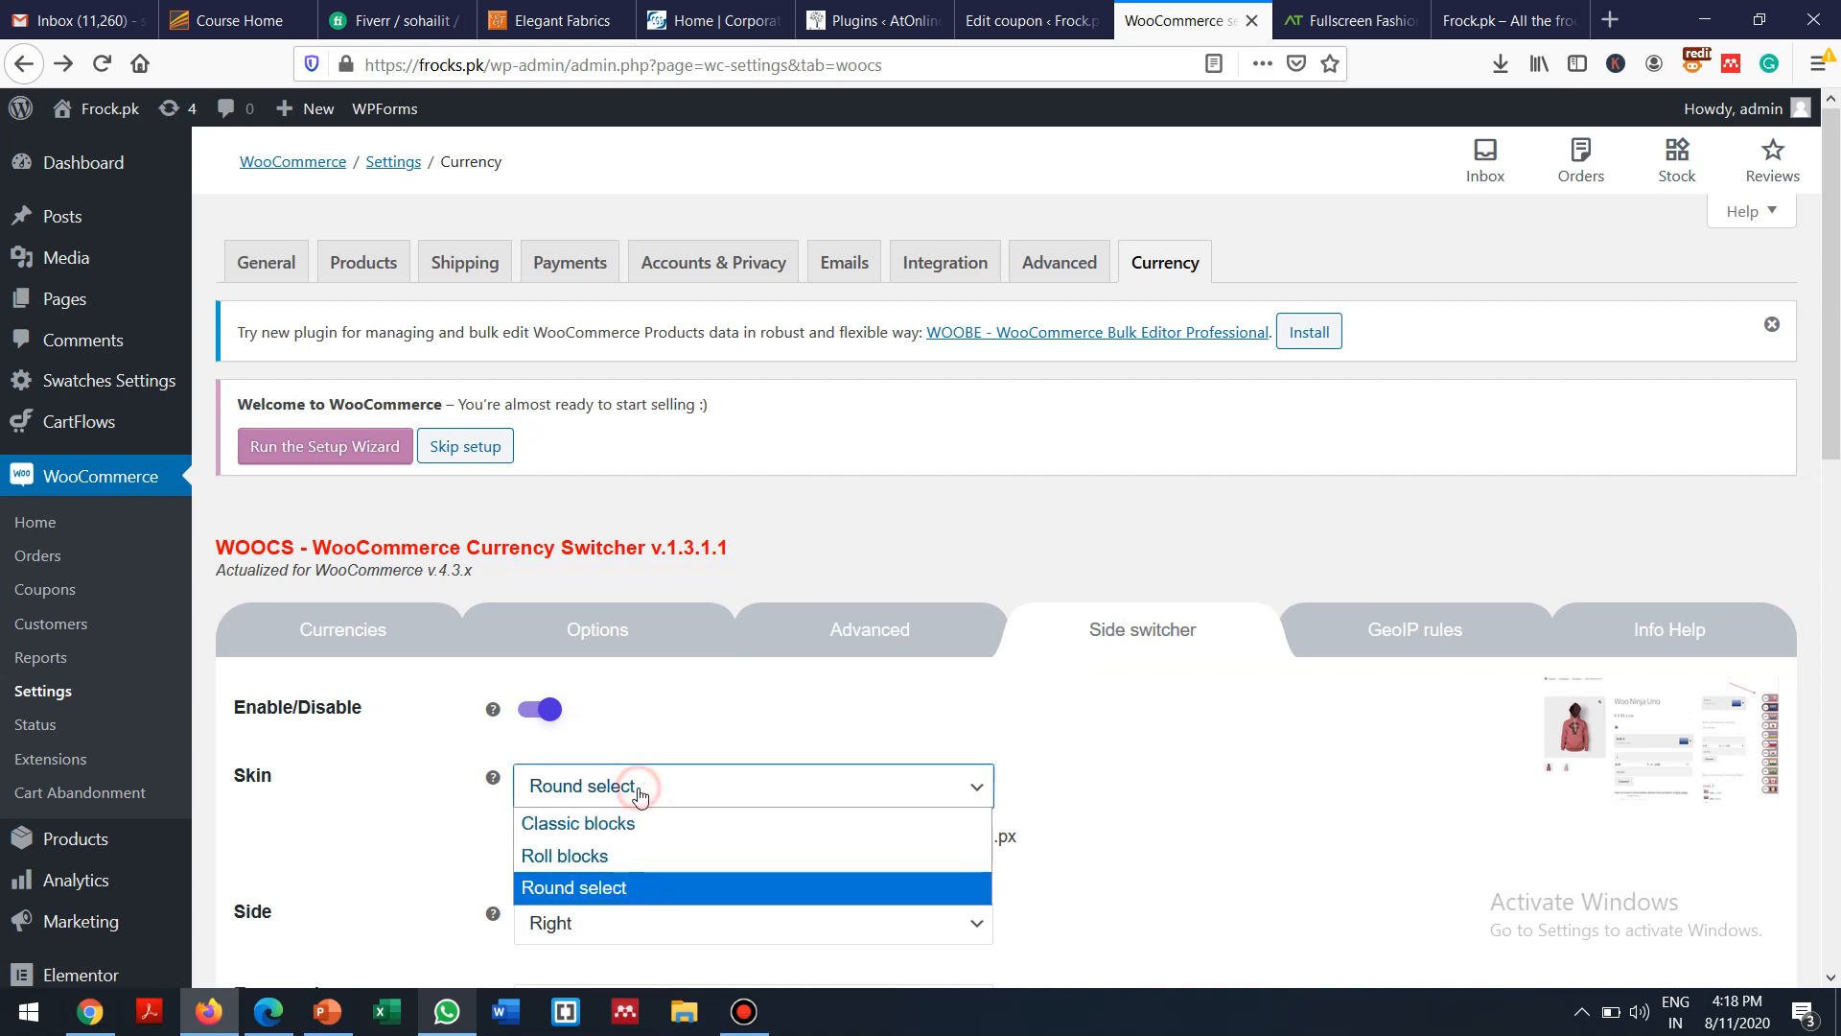
pyautogui.click(579, 856)
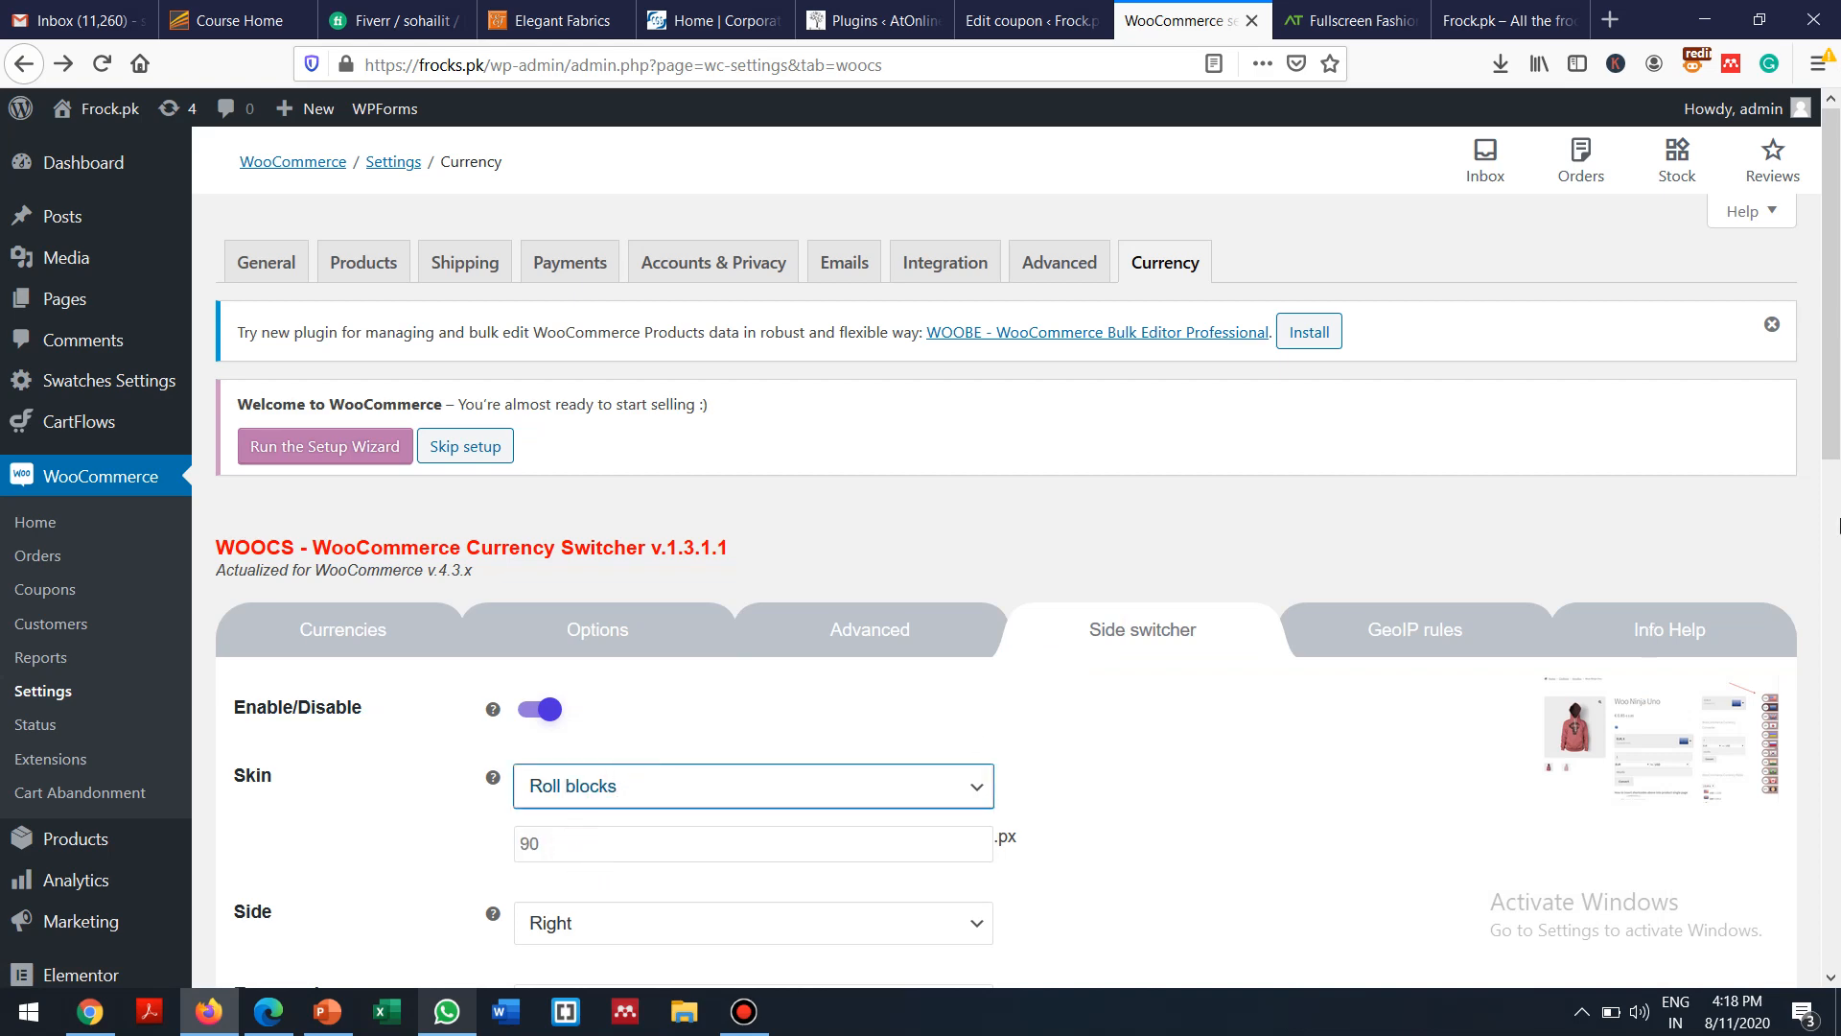
pyautogui.moveTo(1835, 425); pyautogui.dragTo(1835, 934)
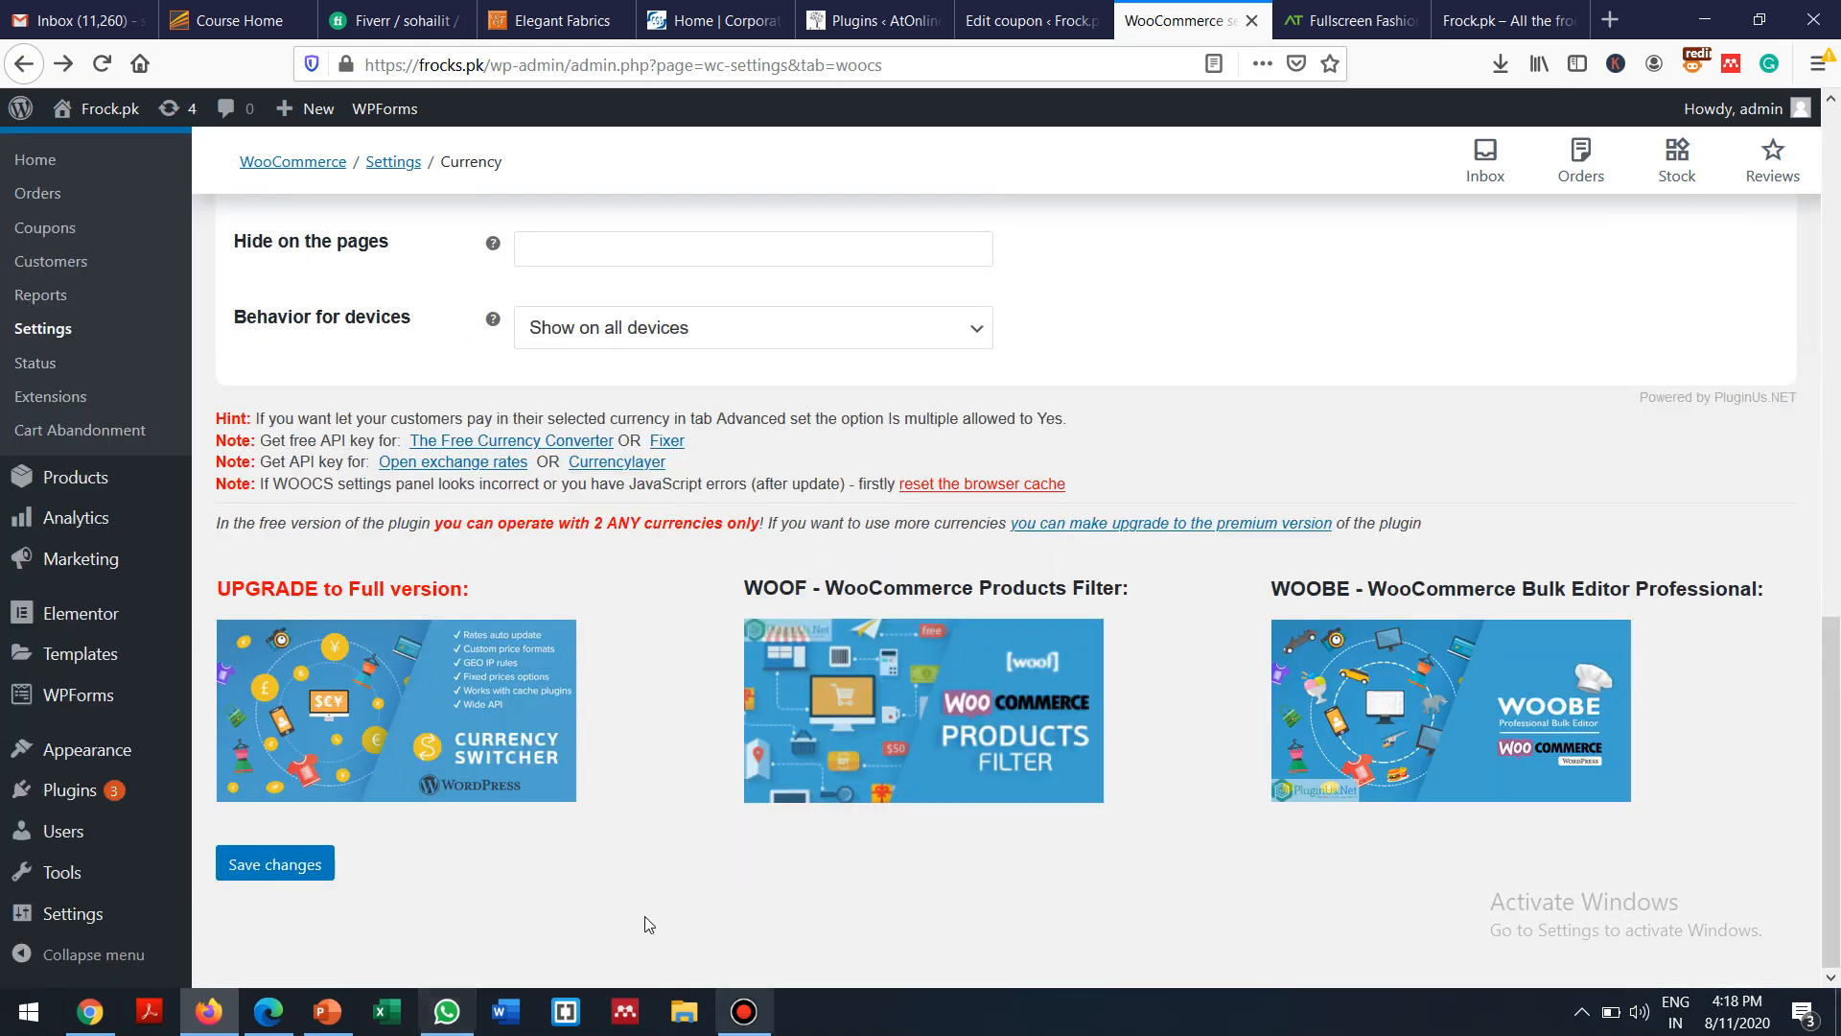
pyautogui.click(276, 868)
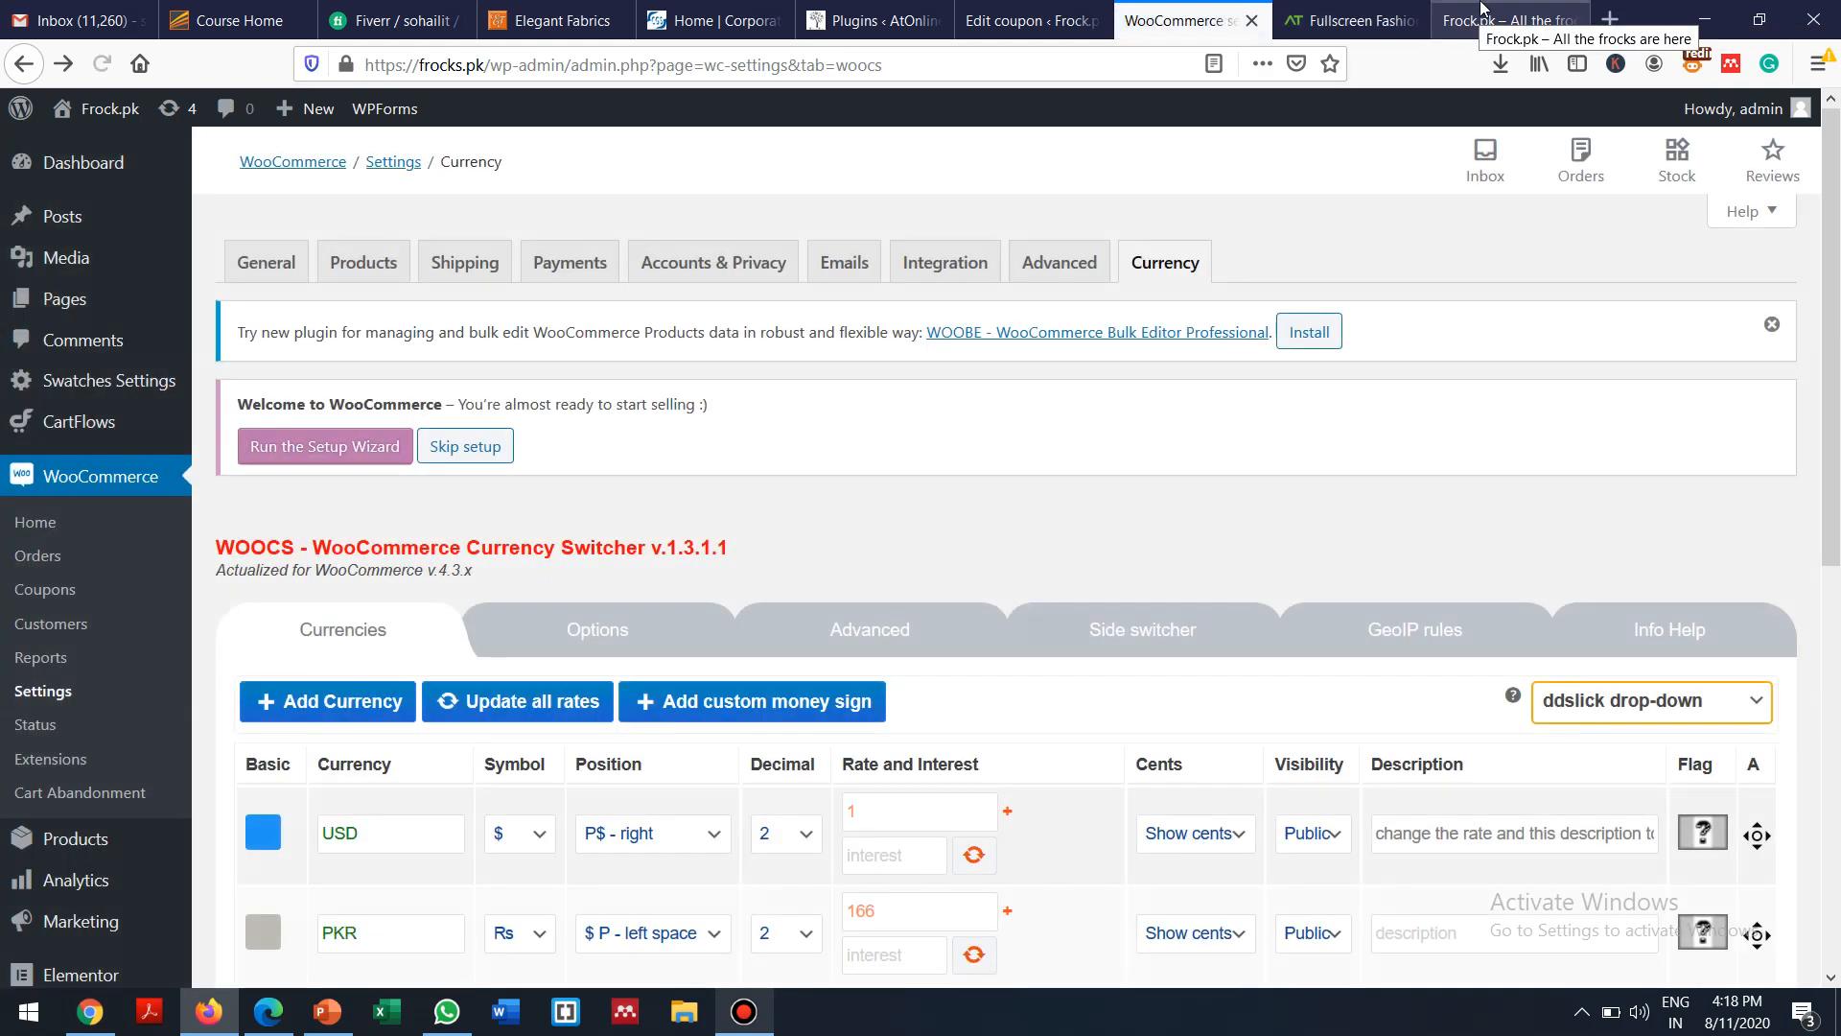
# Reload the frocks.pk home page, switch the currency to USD and back to PKR, and check the product prices in each
pyautogui.click(1482, 8)
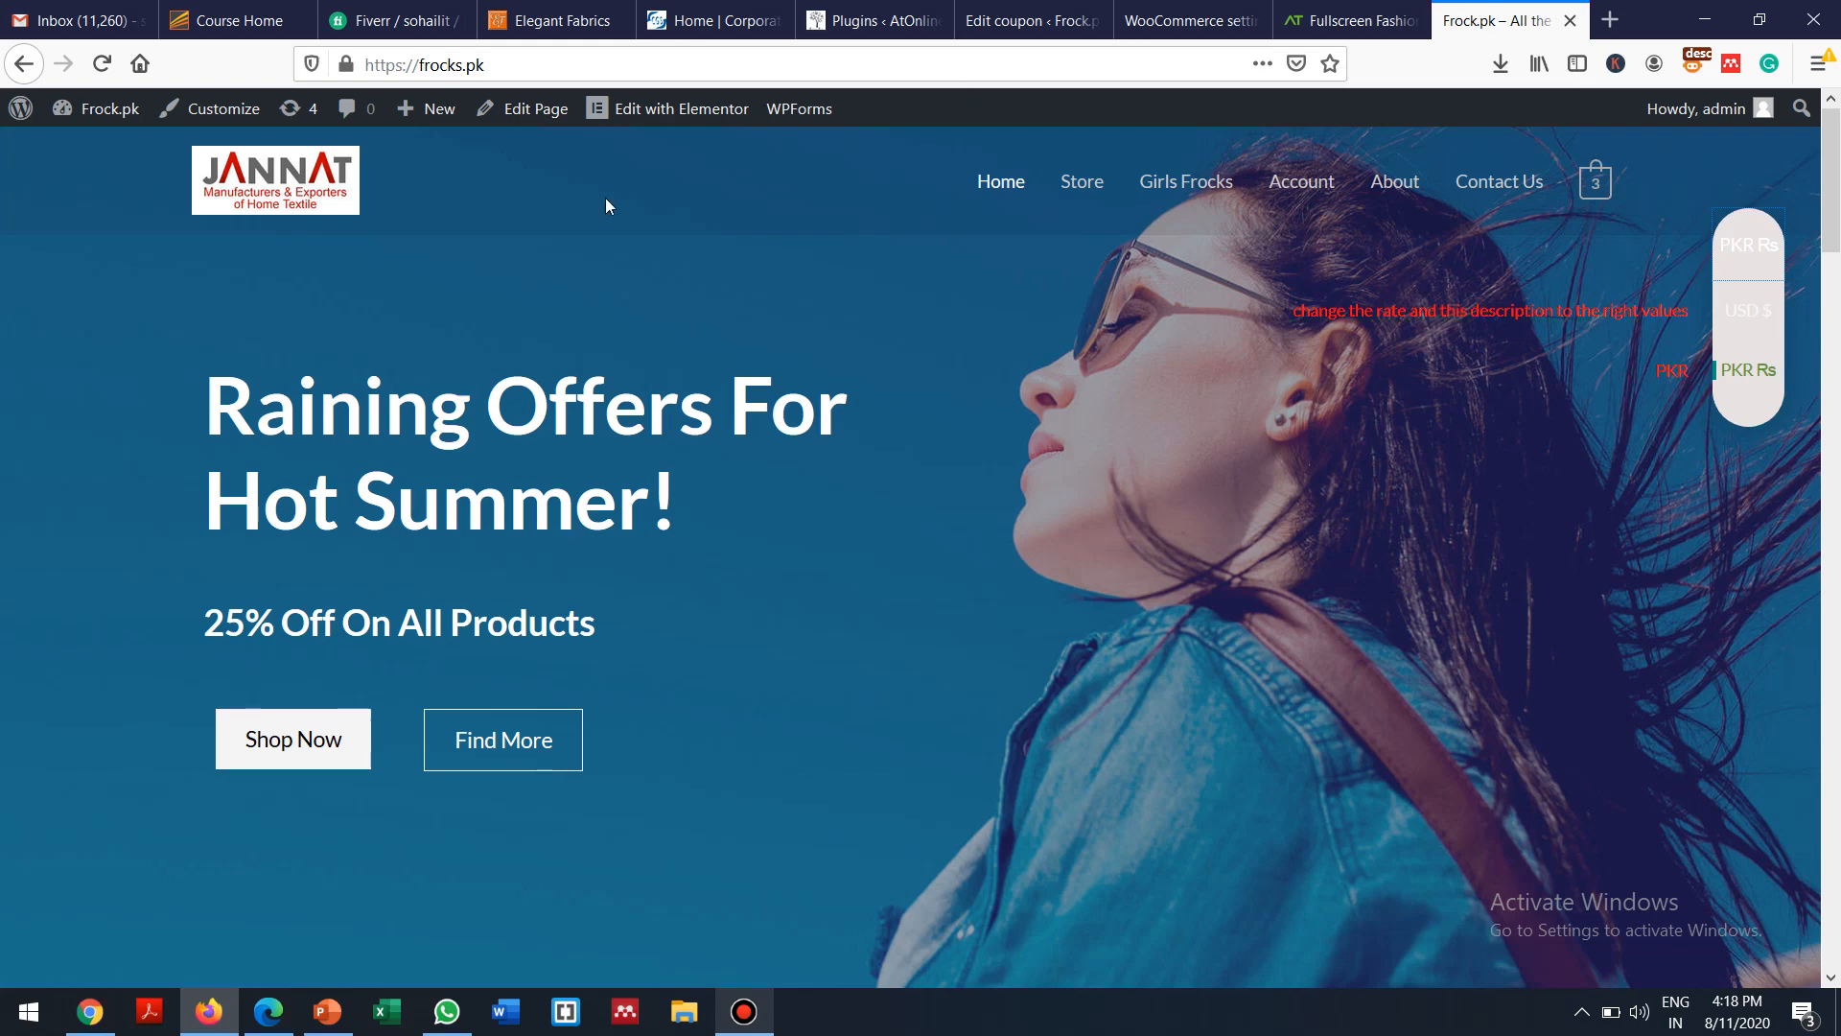
pyautogui.click(113, 75)
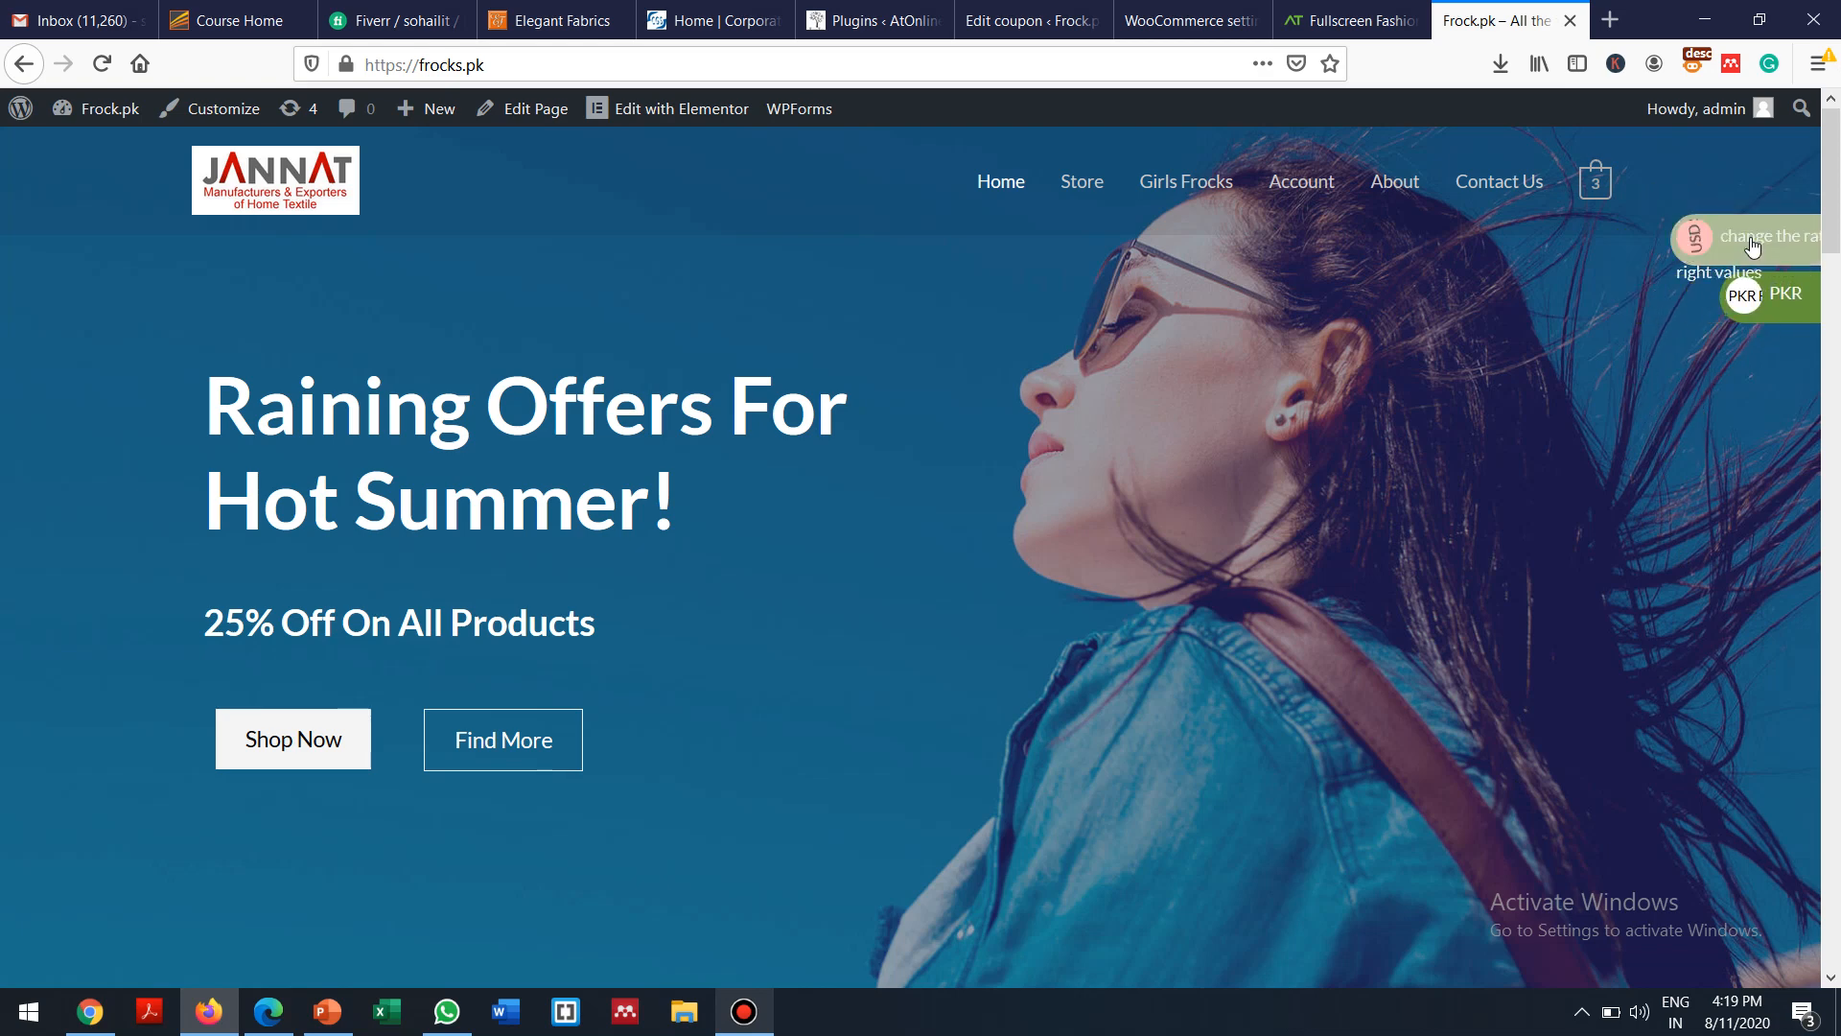
pyautogui.click(1696, 242)
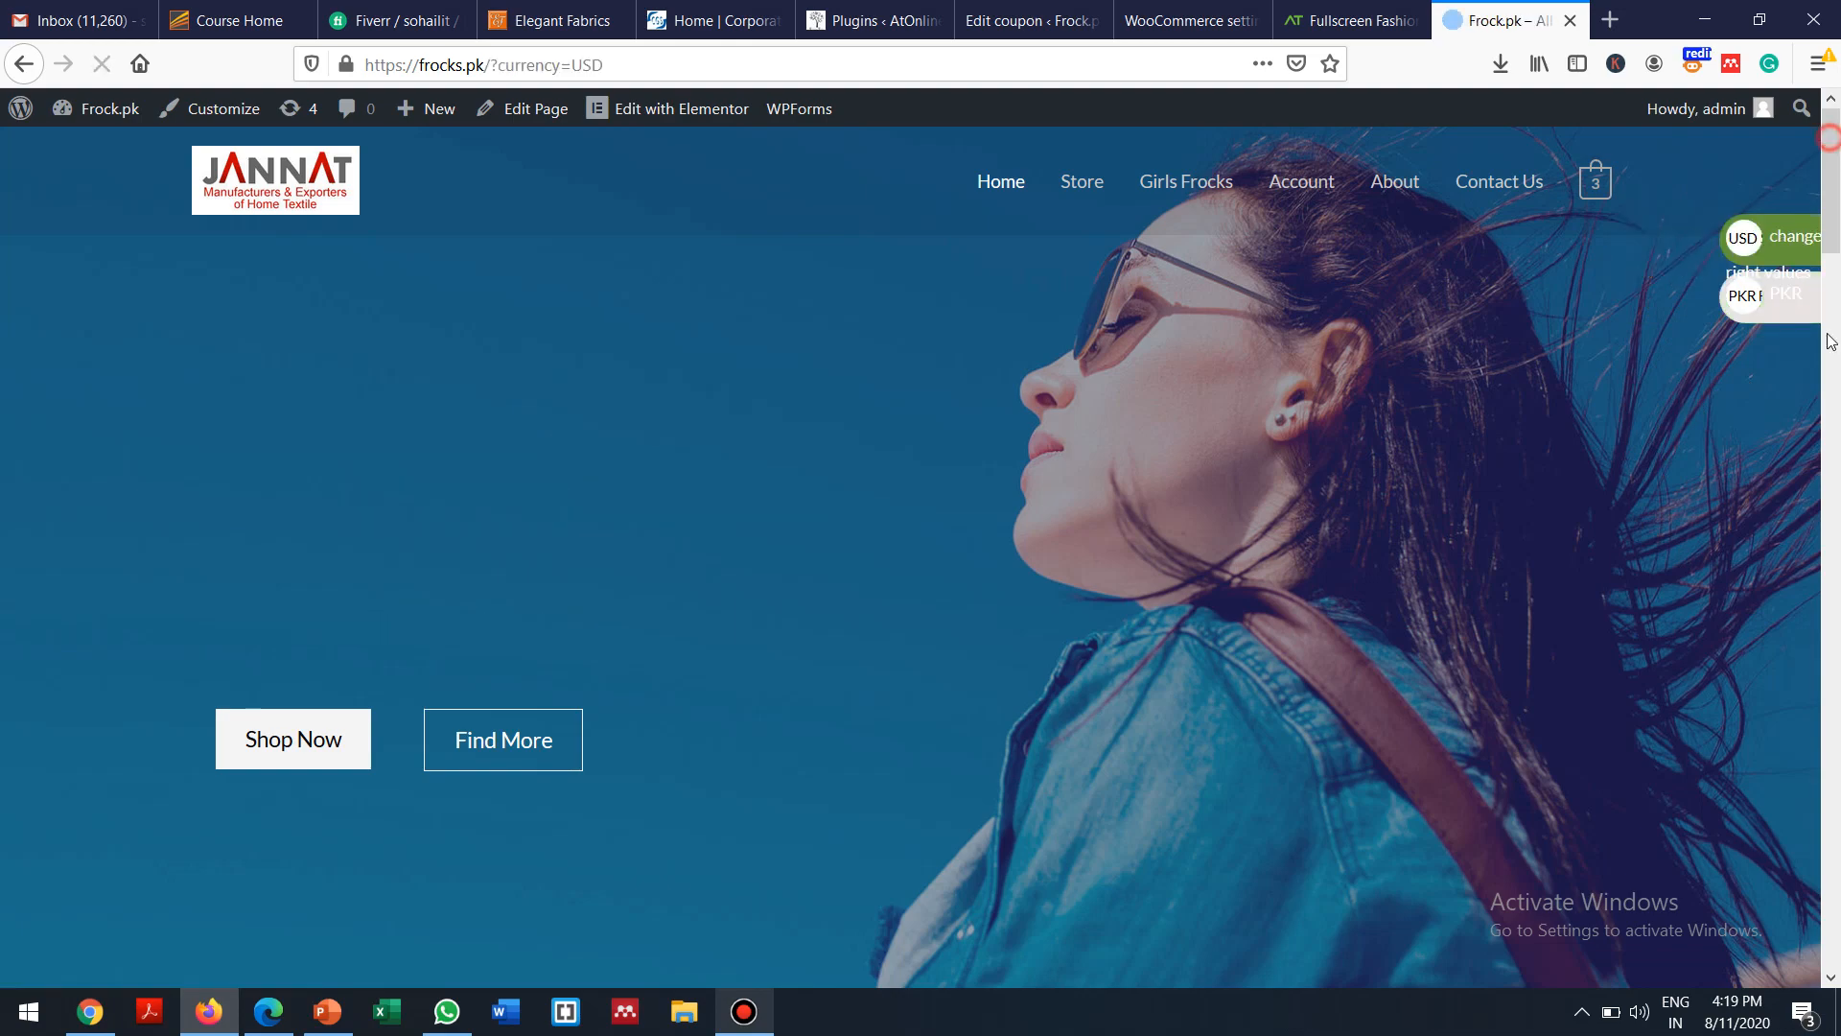
pyautogui.moveTo(1834, 145); pyautogui.dragTo(1812, 543)
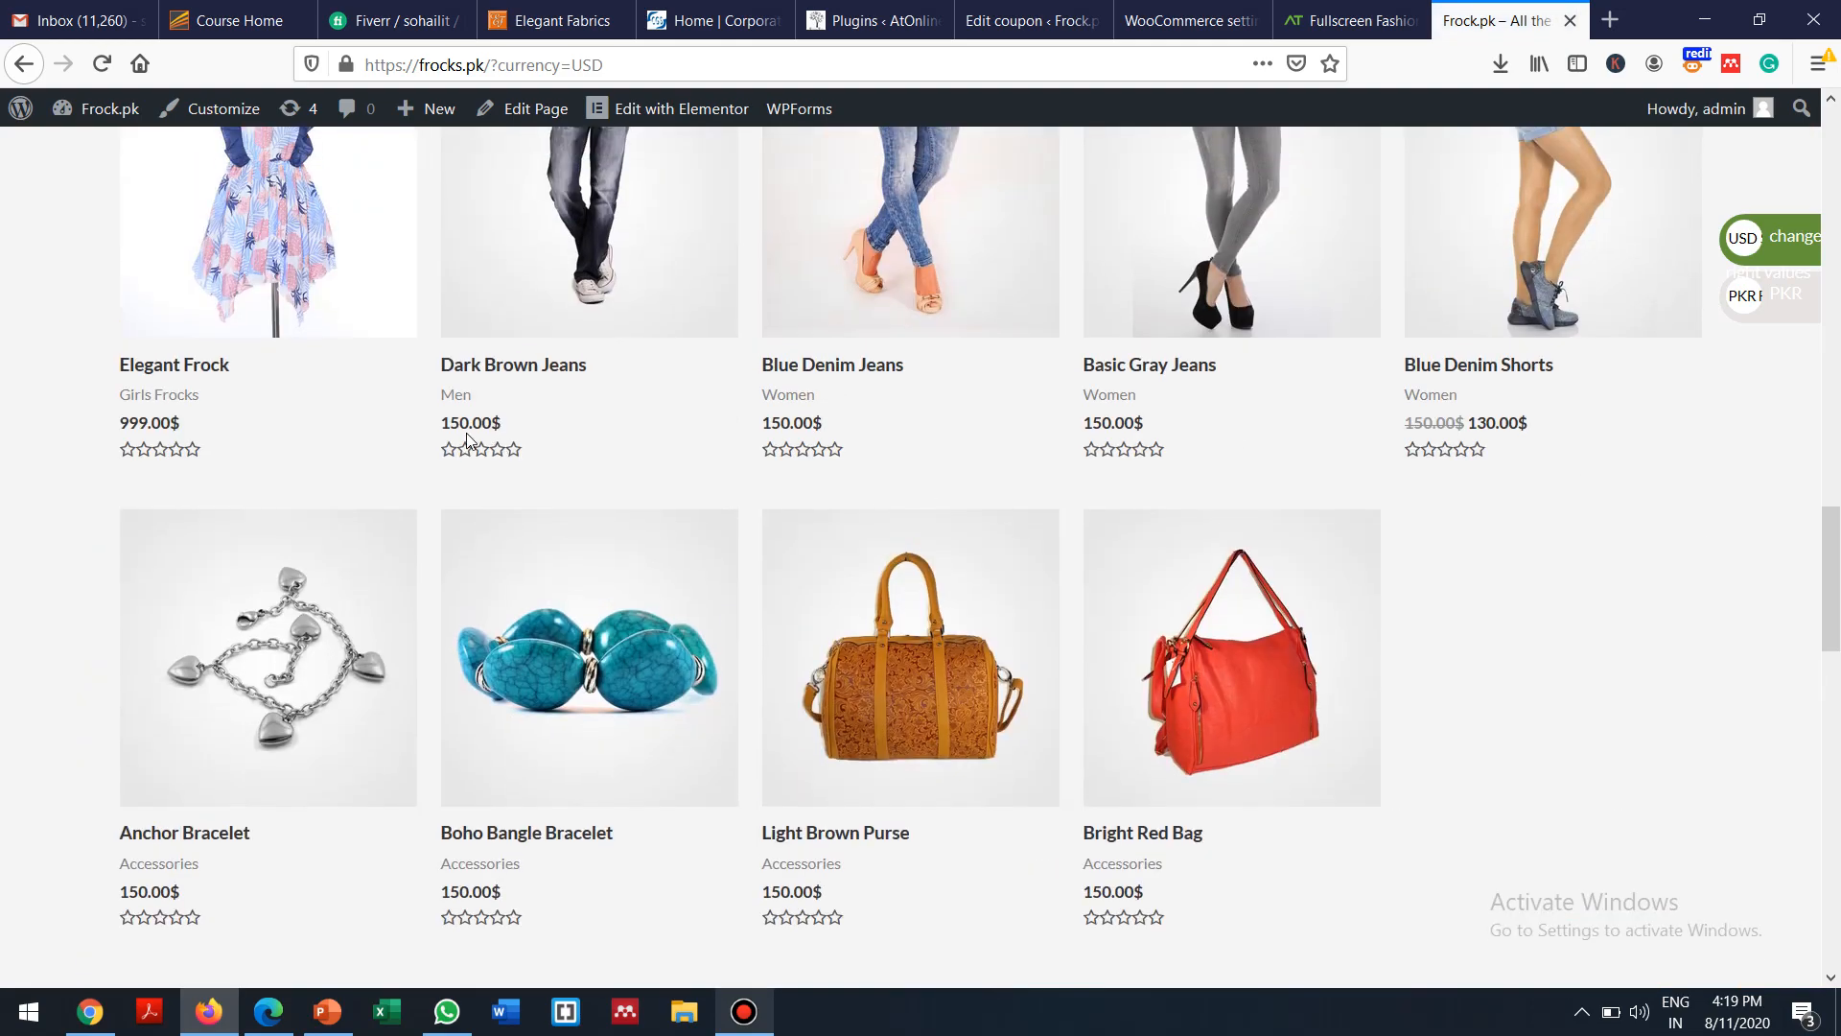
pyautogui.click(1756, 307)
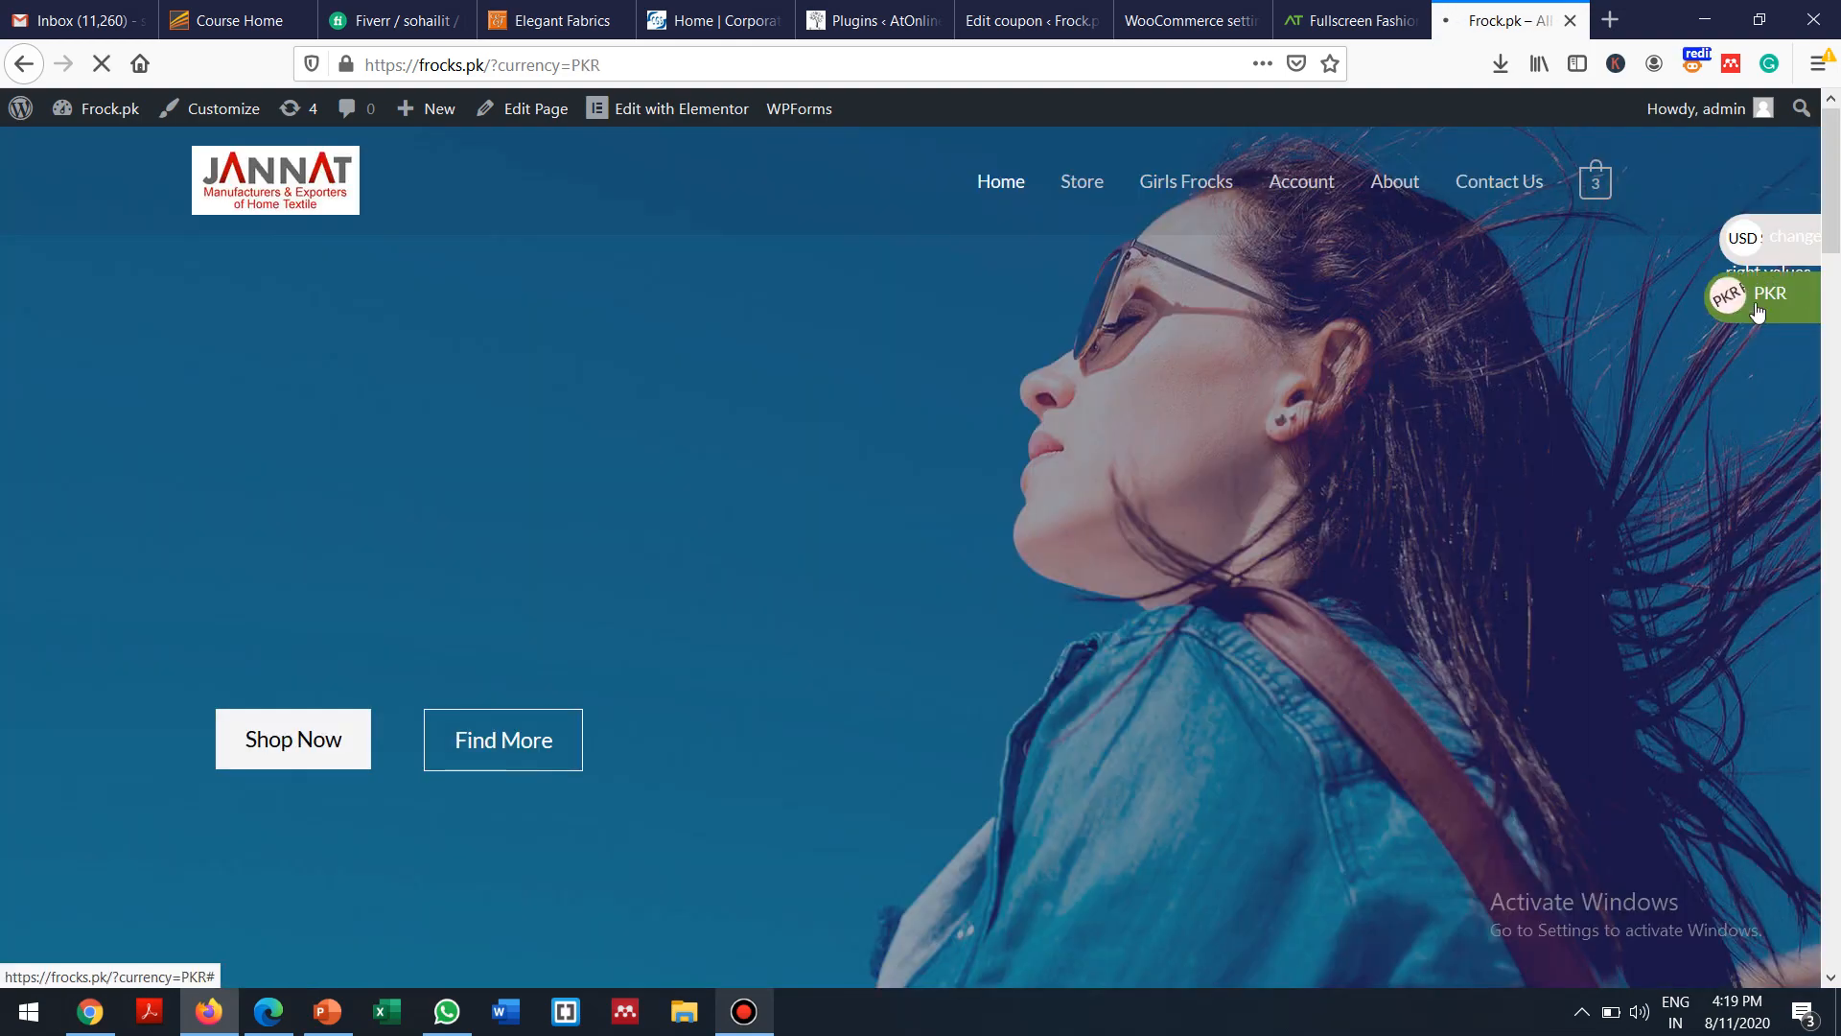
pyautogui.moveTo(1827, 205); pyautogui.dragTo(1787, 579)
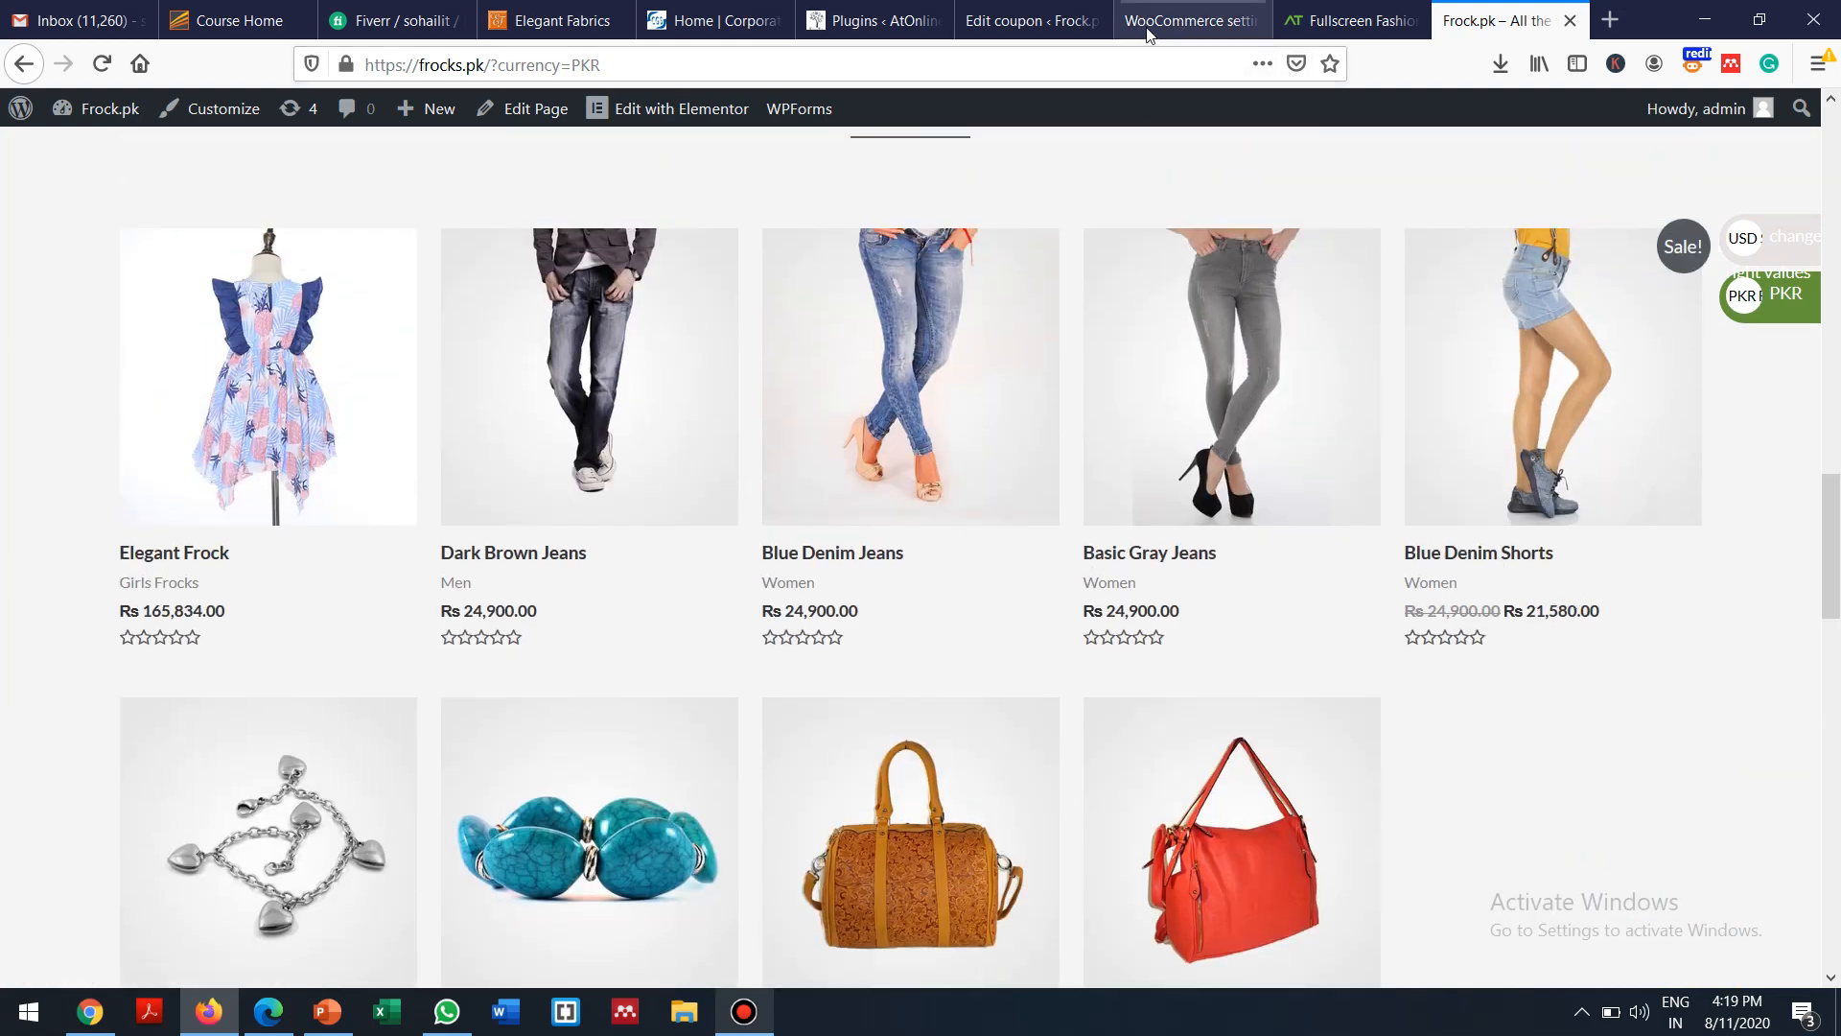
# Set the PKR exchange rate to 150 in the WOOCS currency list and save the changes
pyautogui.click(1175, 21)
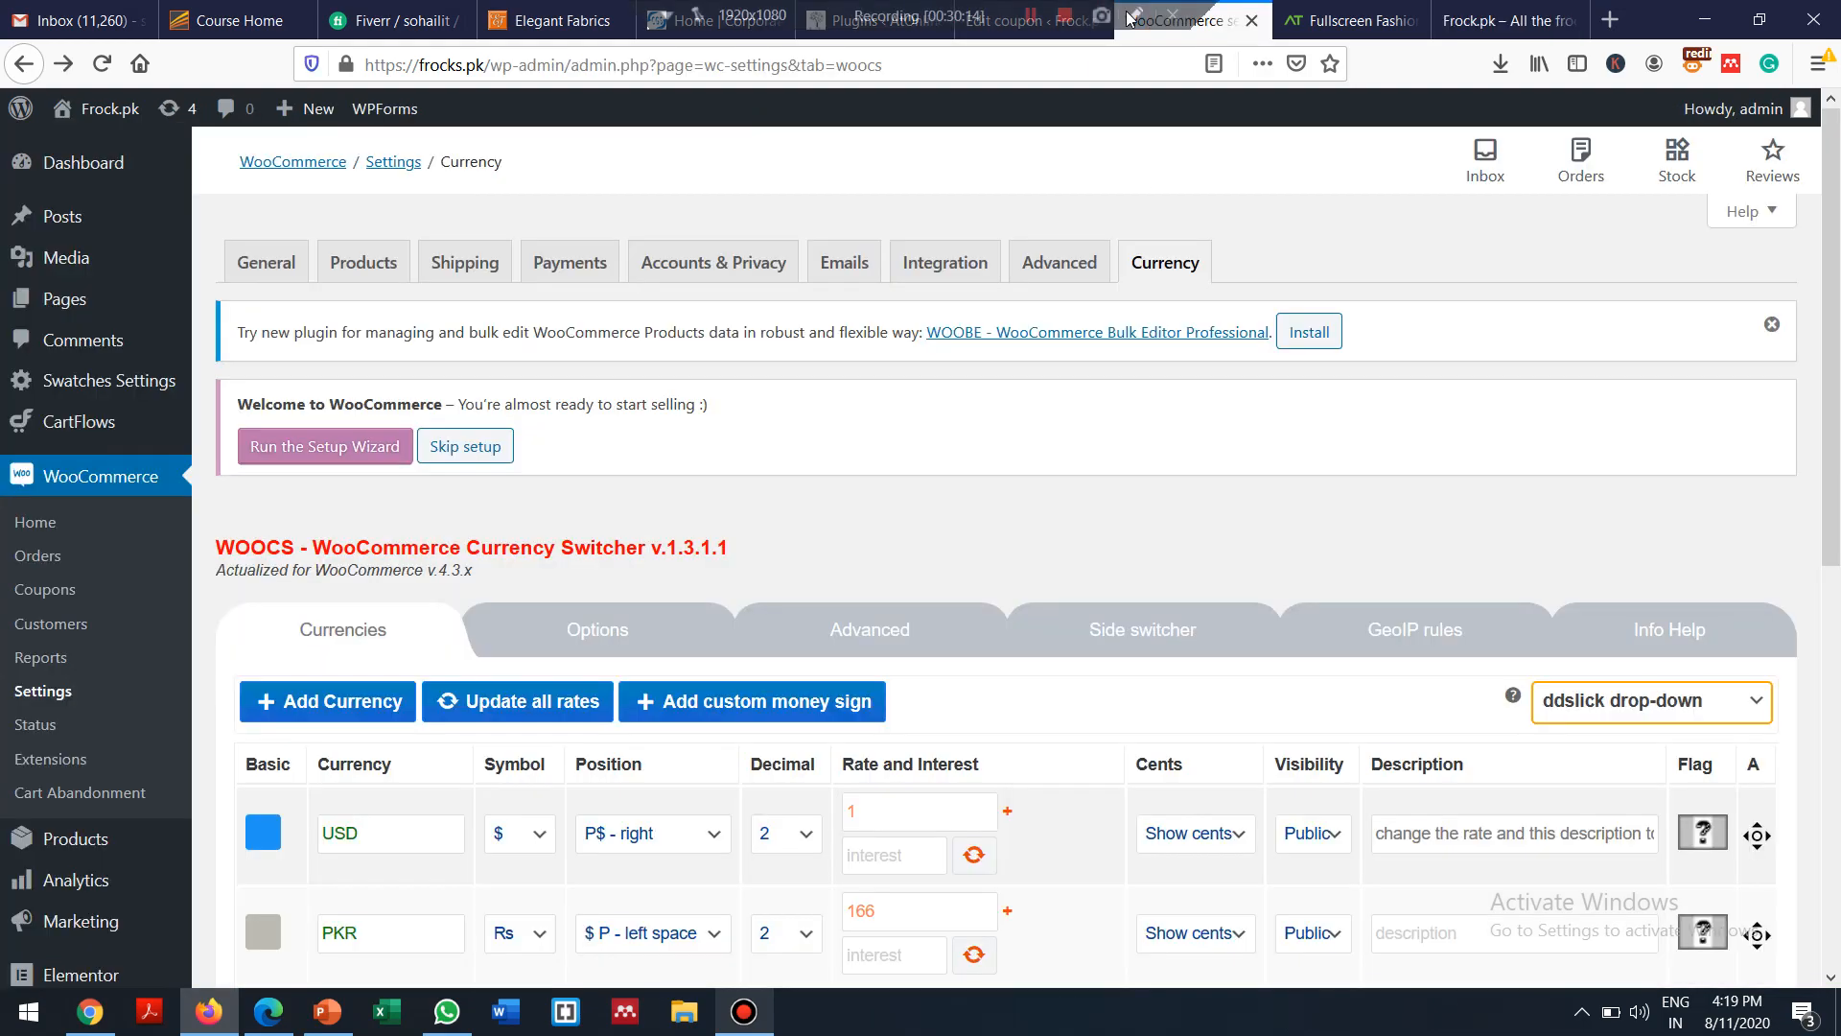
pyautogui.scroll(-3, 1836, 260)
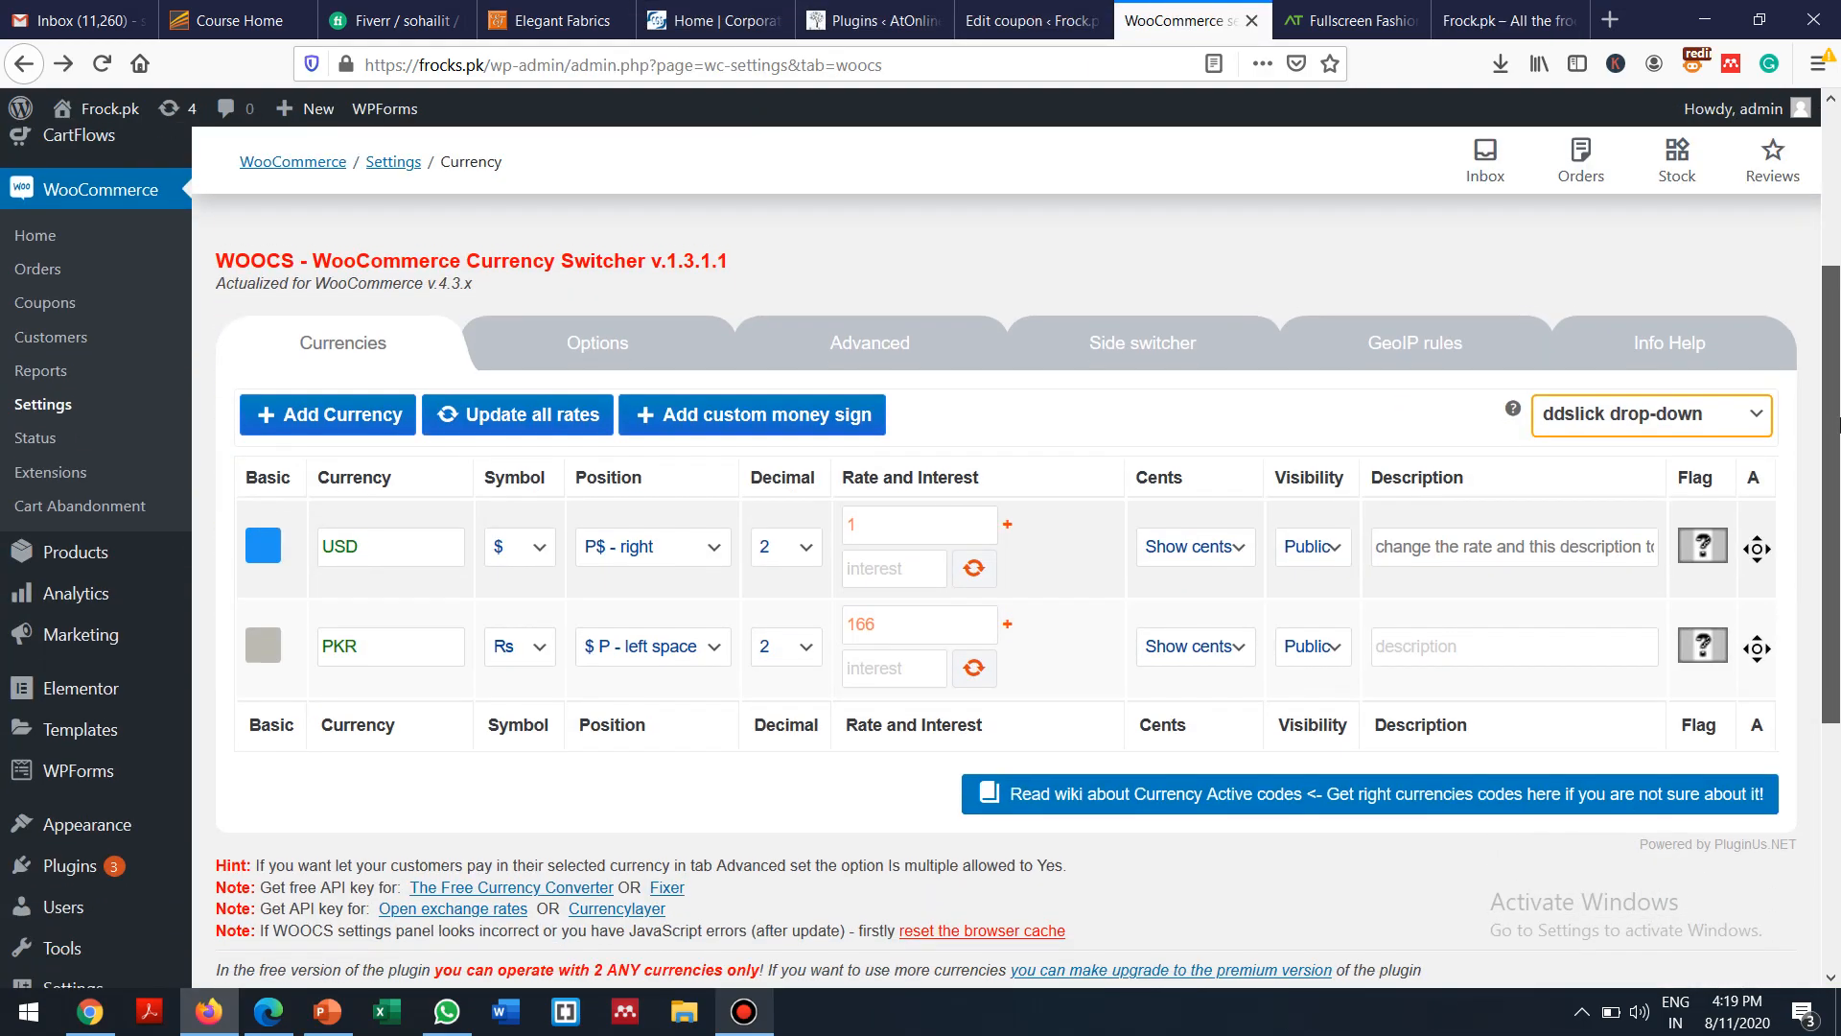
pyautogui.click(890, 620)
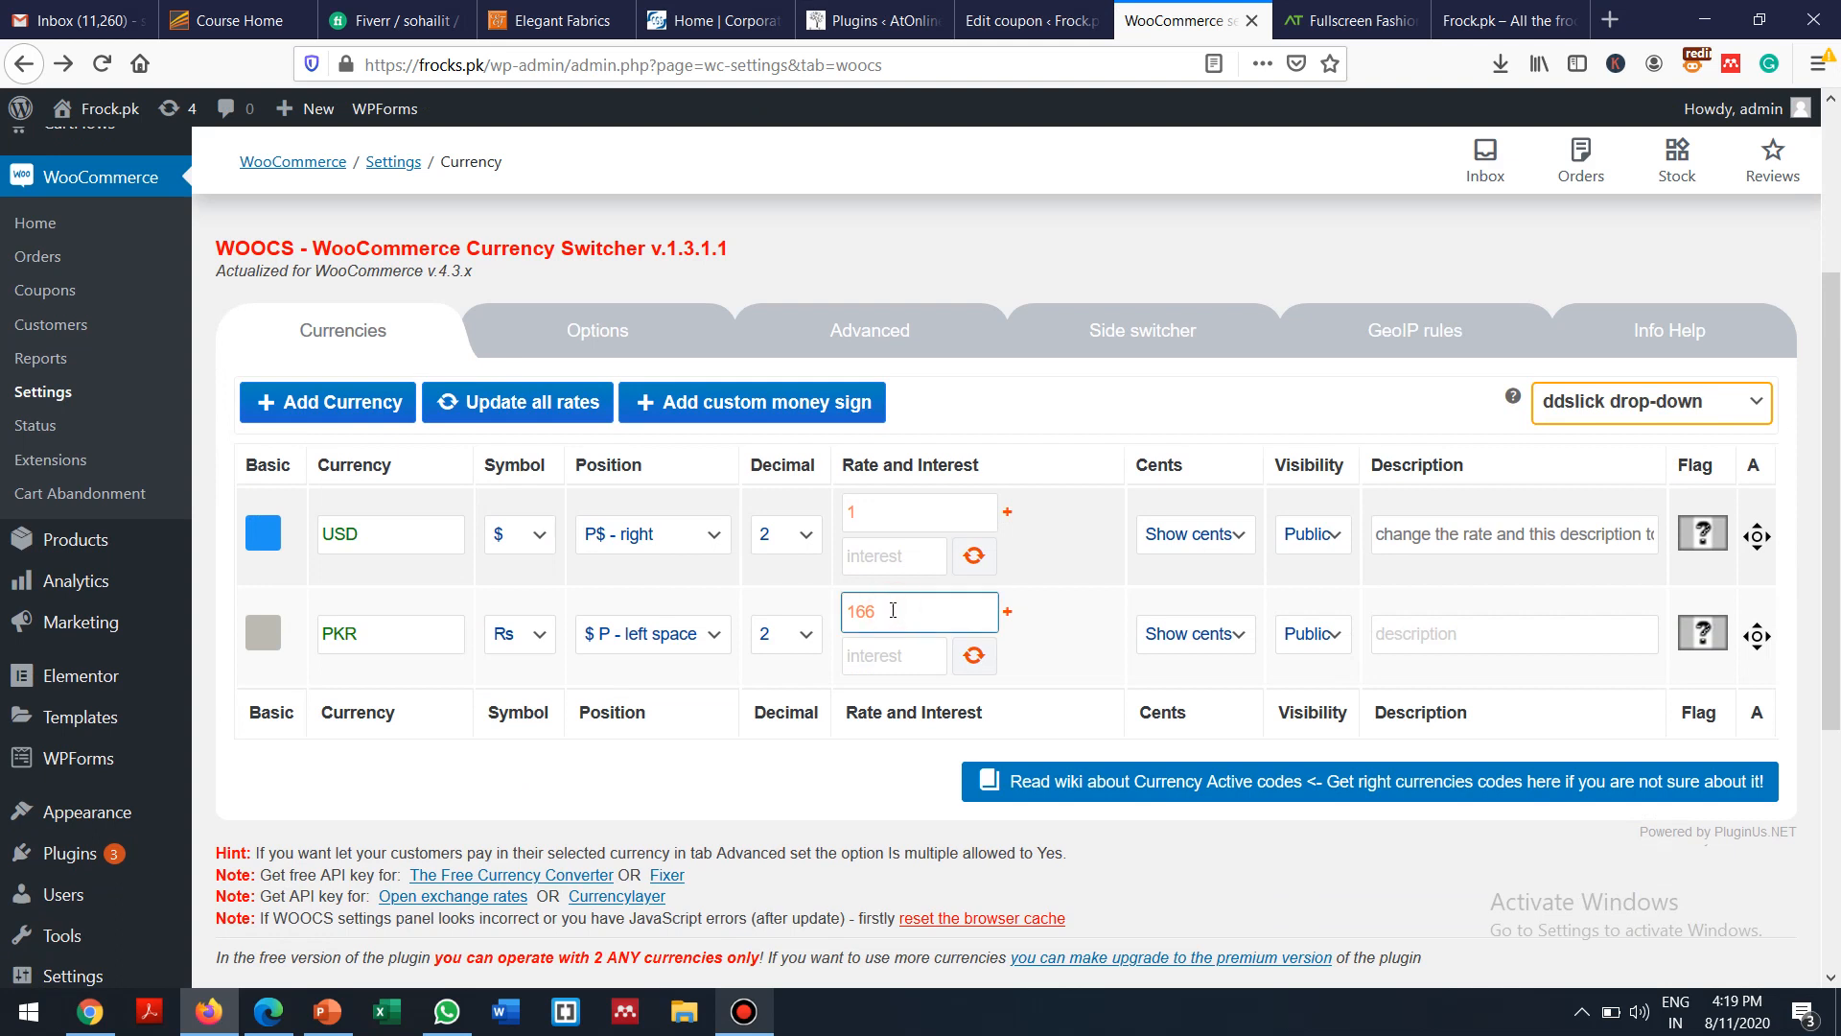
pyautogui.press('BackSpace')
pyautogui.press('BackSpace')
pyautogui.press('BackSpace')
pyautogui.write('150')
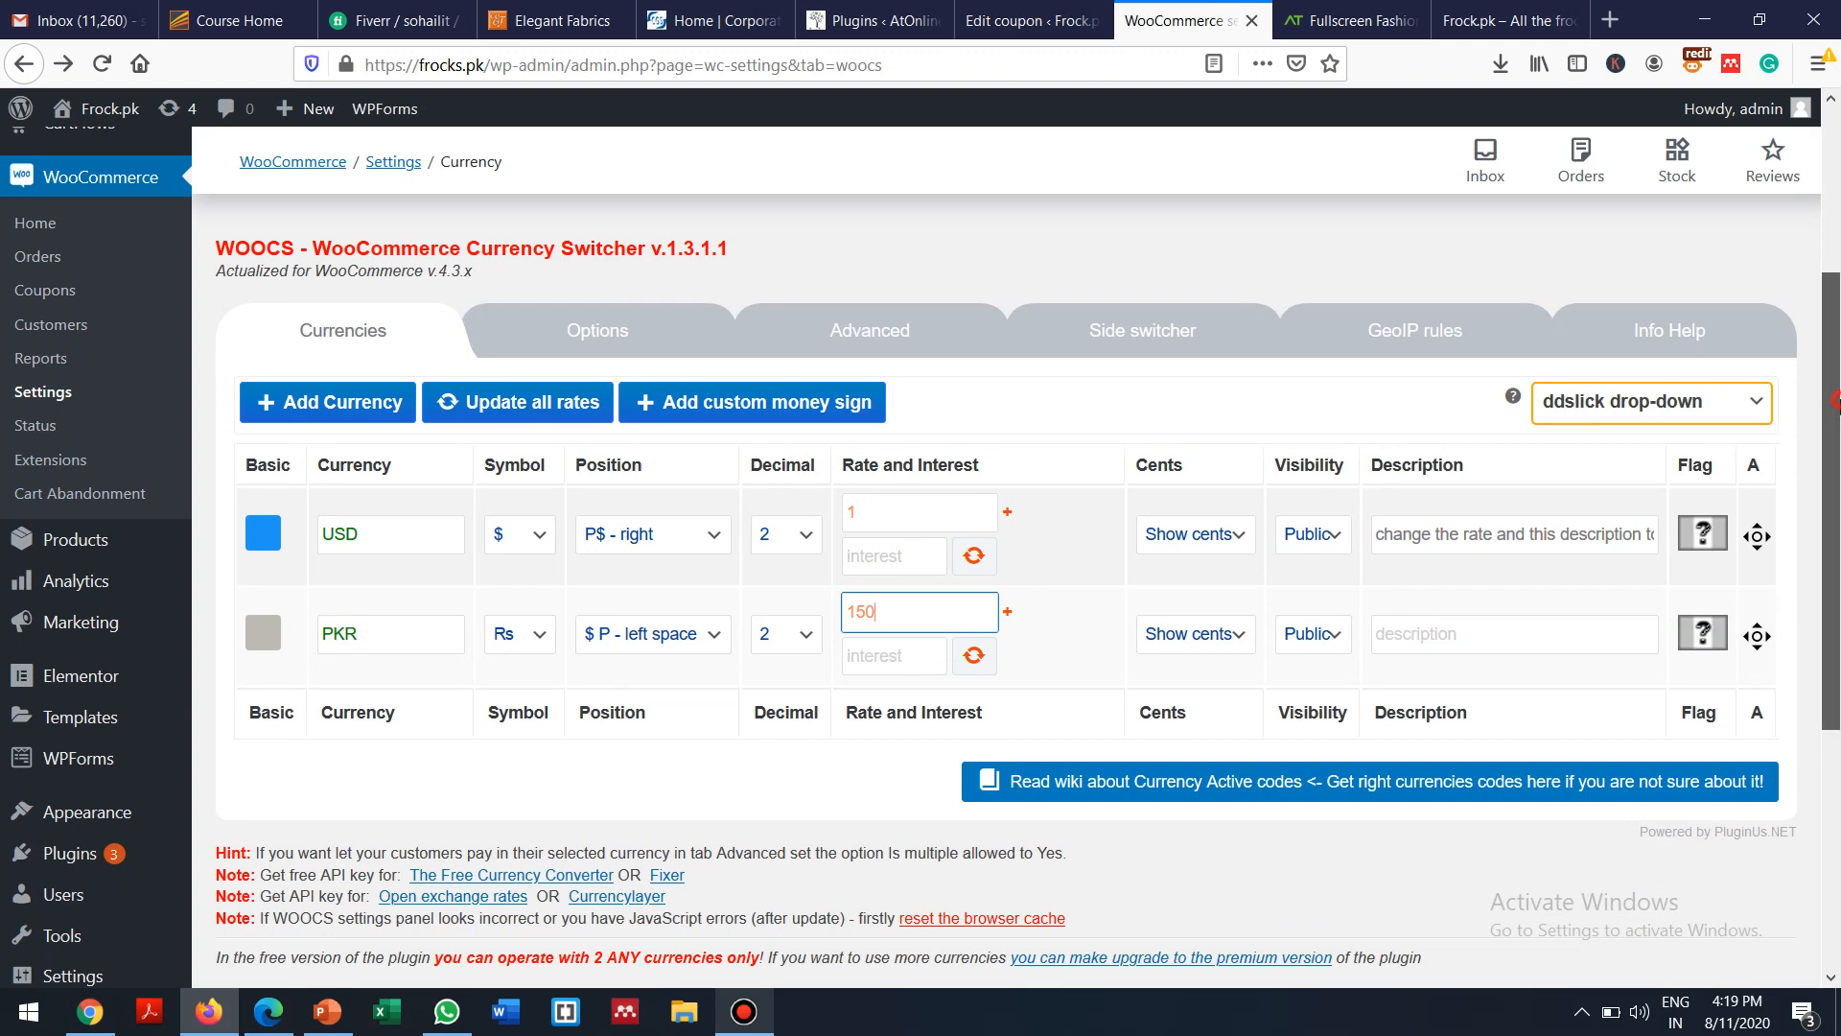
pyautogui.scroll(-5, 1834, 401)
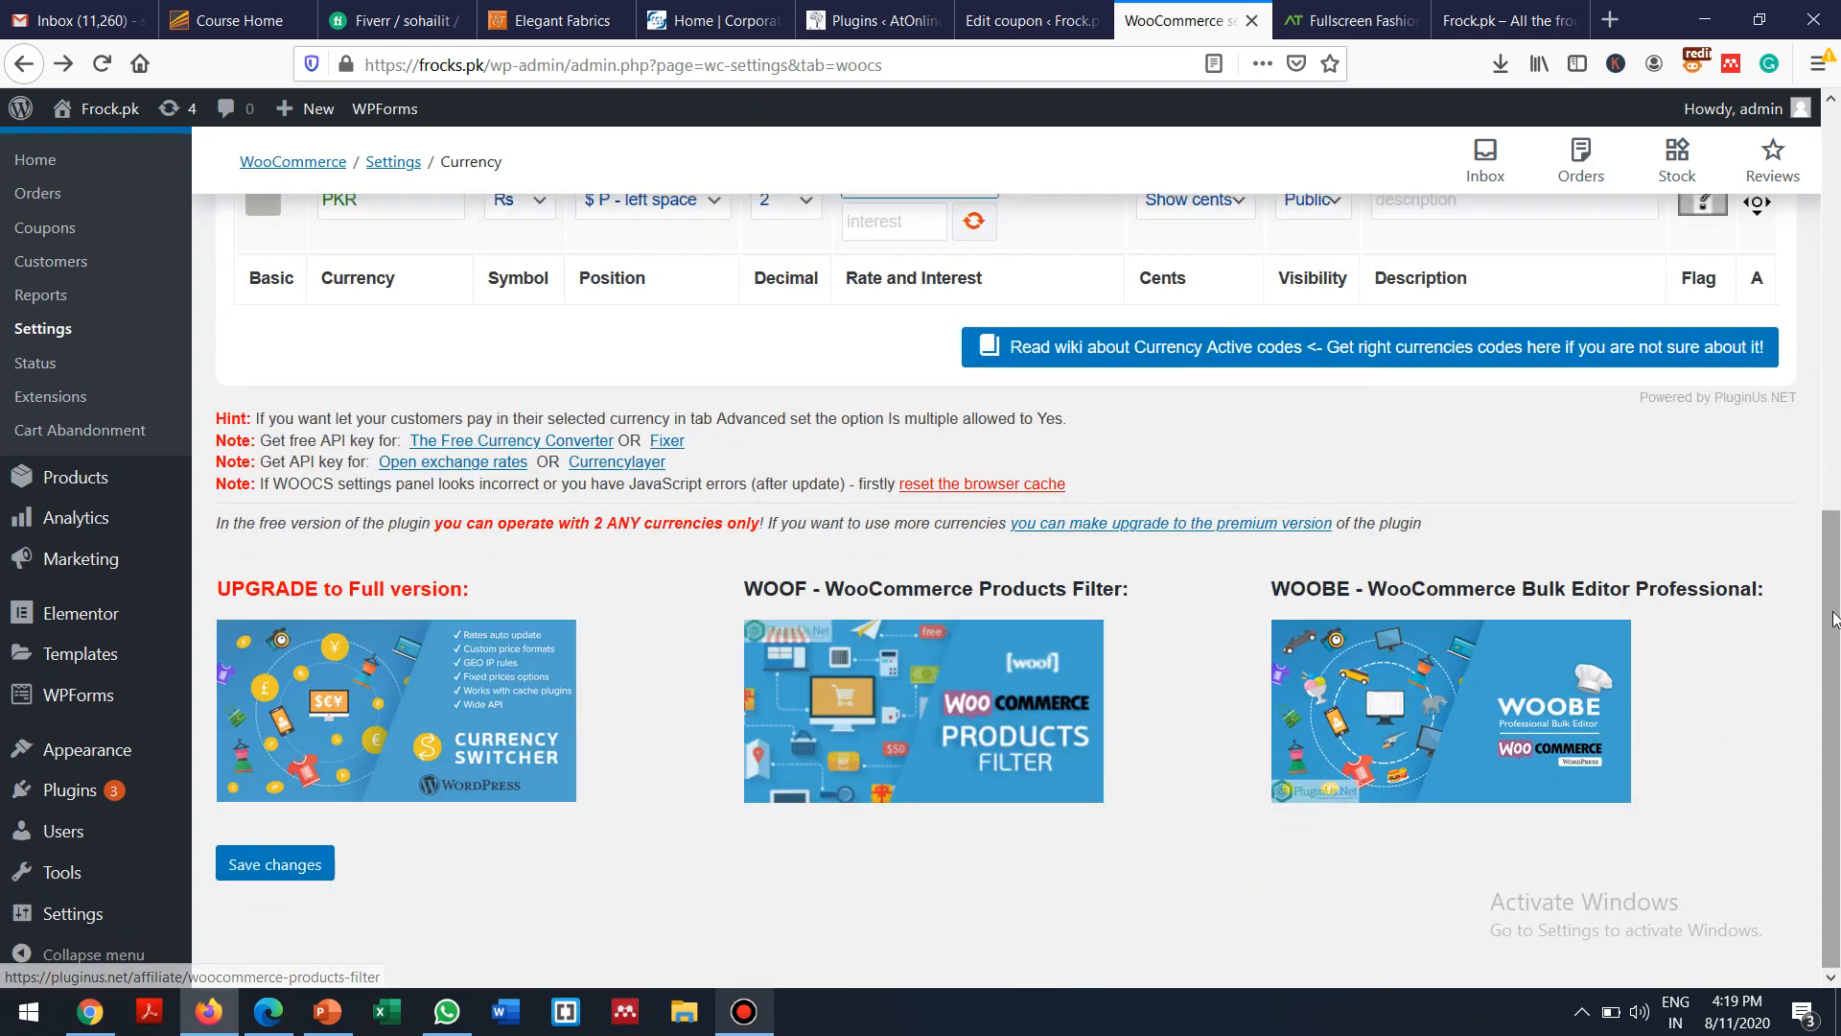
pyautogui.click(255, 863)
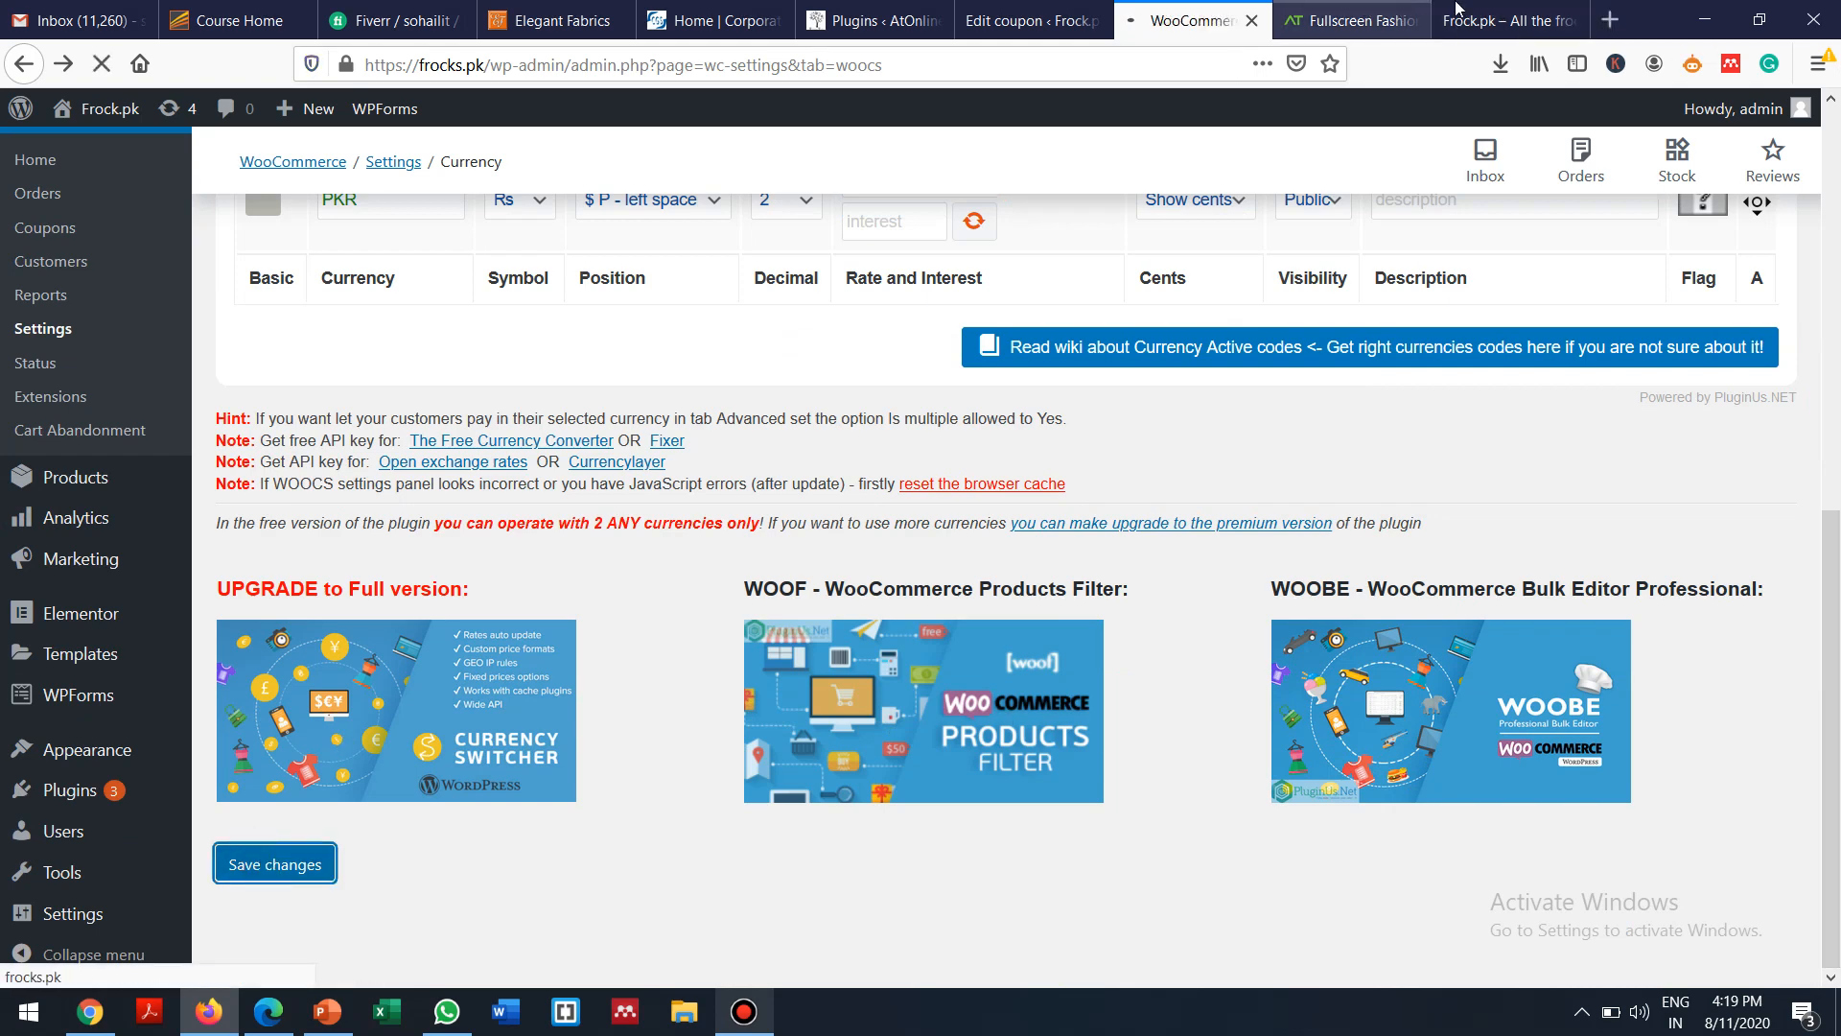
# Reload the frocks.pk home page and check the PKR product prices, including the Blue Denim Shorts sale price, and the rest of the page
pyautogui.click(1496, 20)
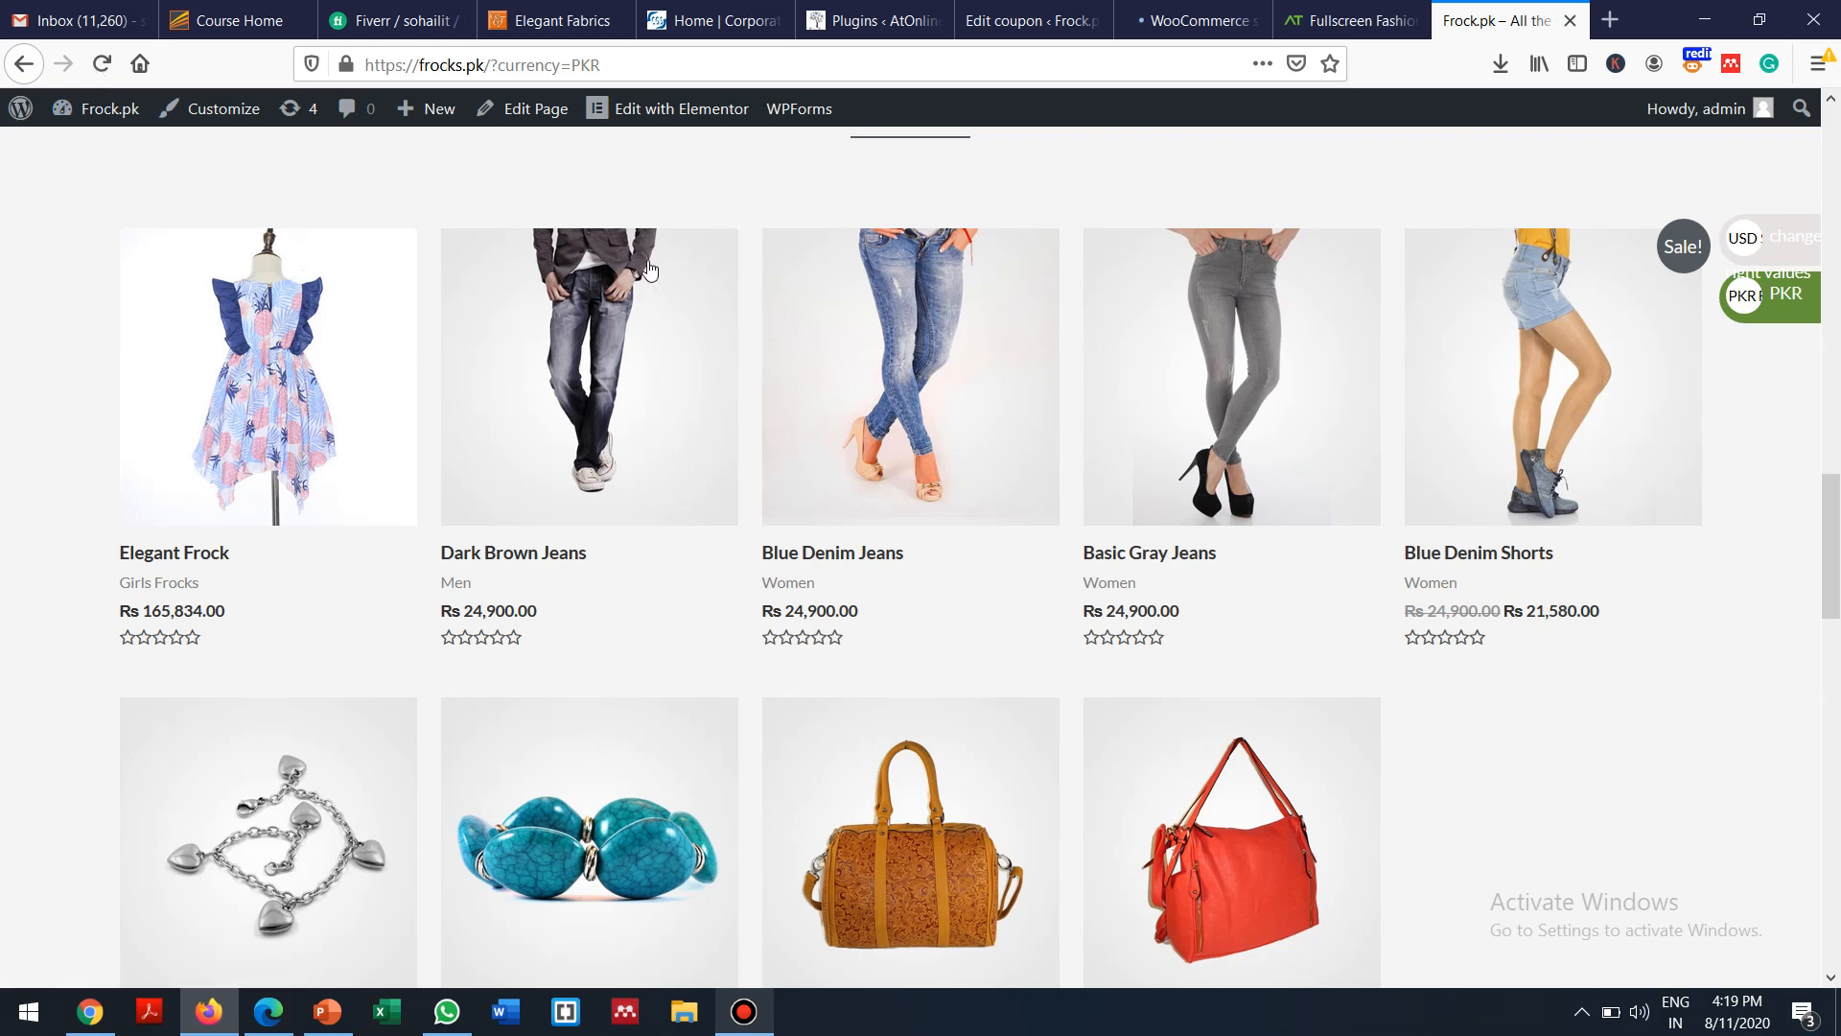
pyautogui.click(98, 64)
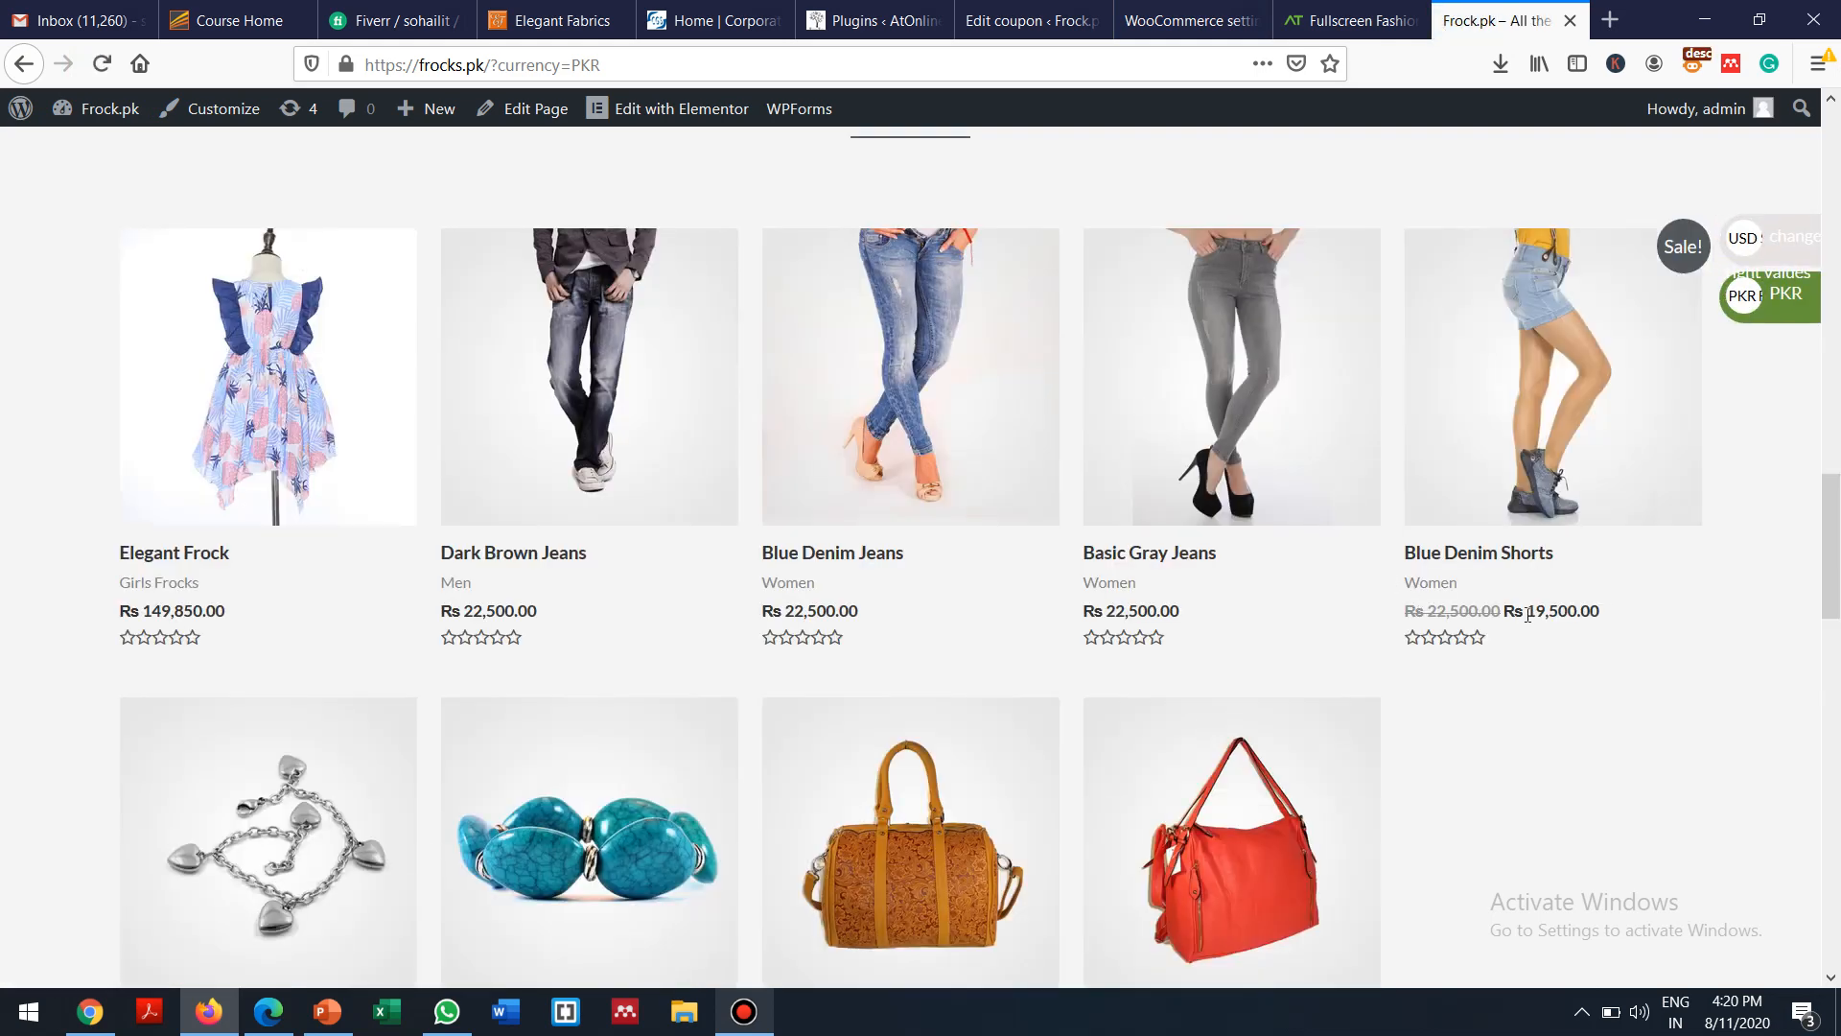
pyautogui.moveTo(1526, 610); pyautogui.dragTo(1621, 612)
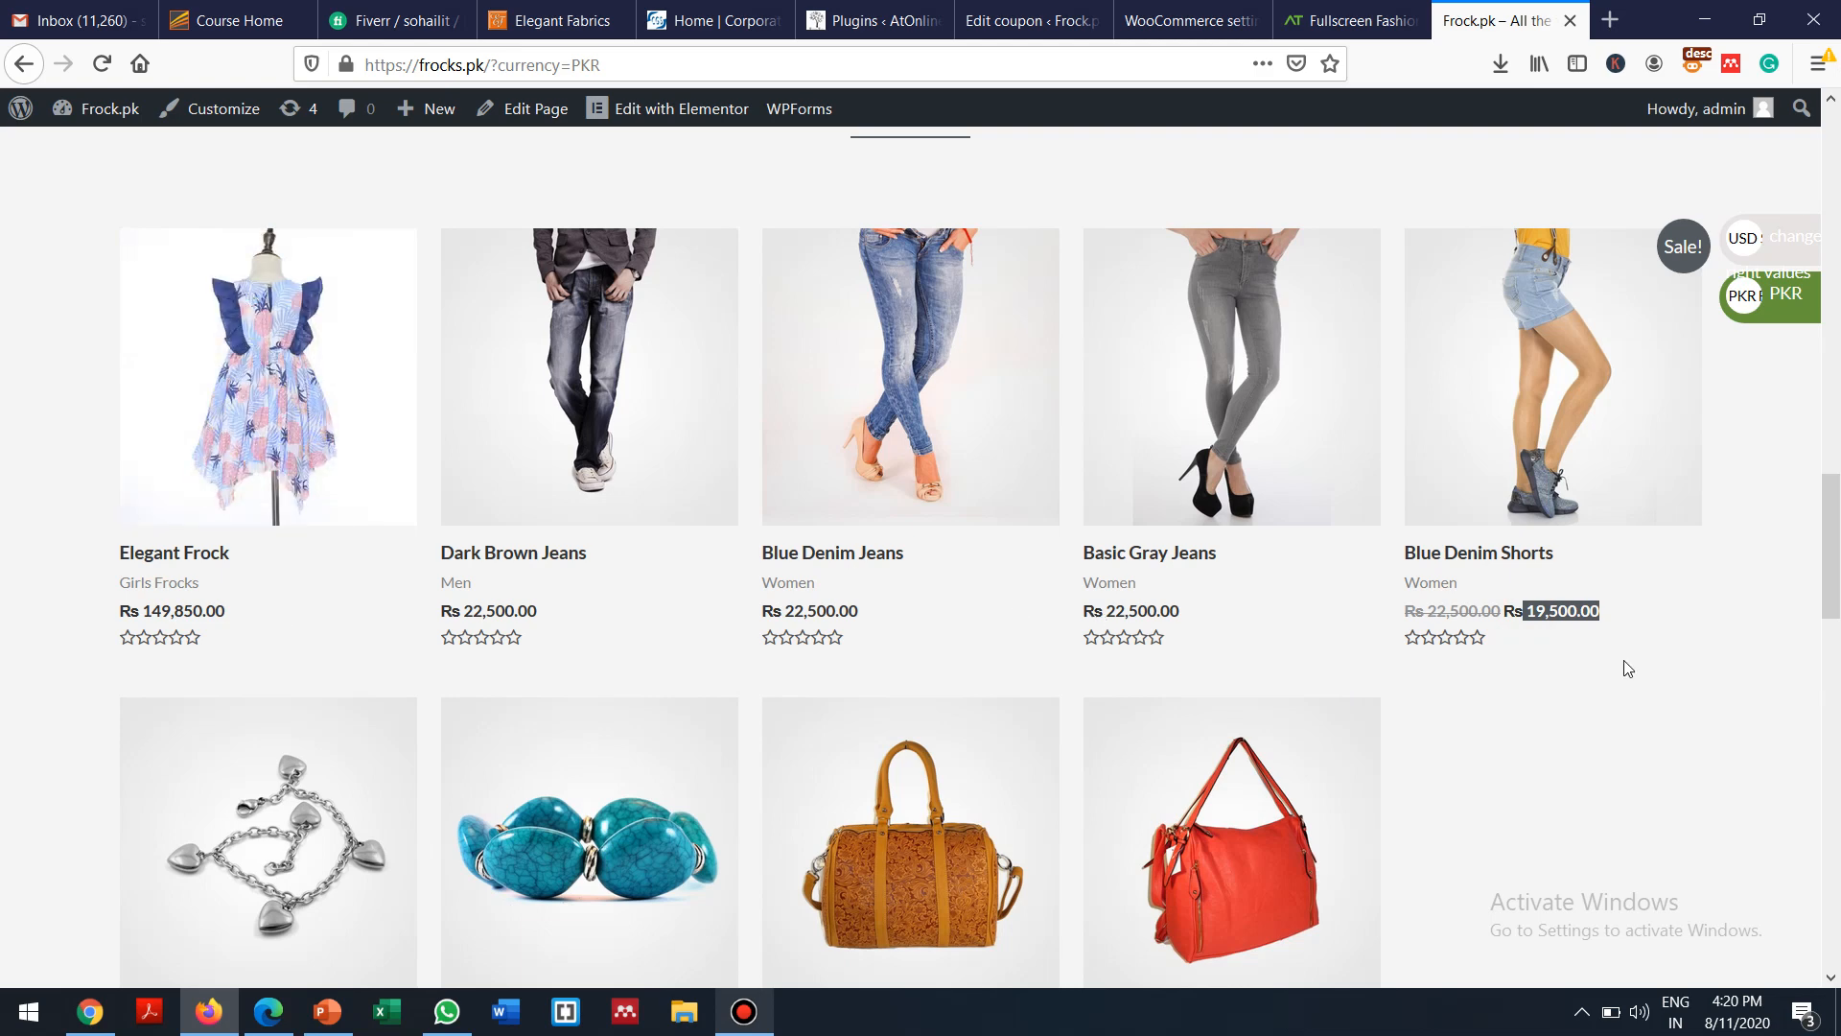
pyautogui.moveTo(1833, 539); pyautogui.dragTo(1833, 890)
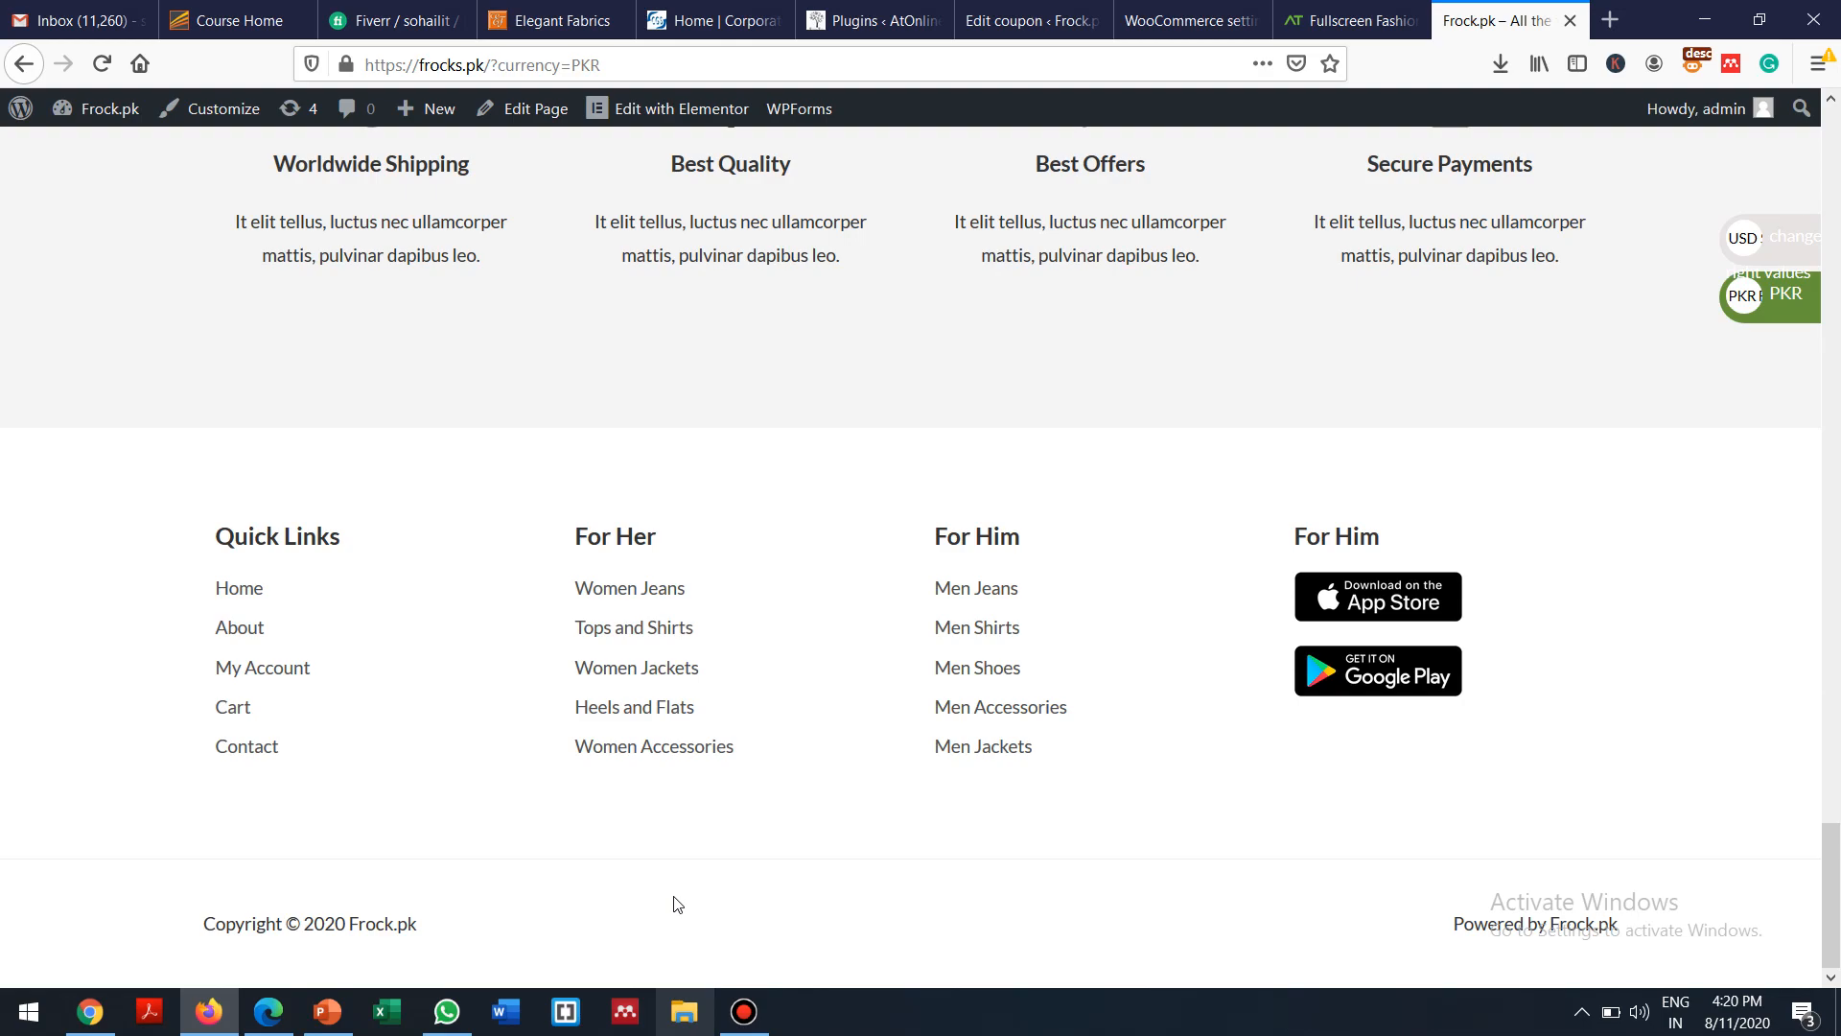
pyautogui.scroll(15, 676, 904)
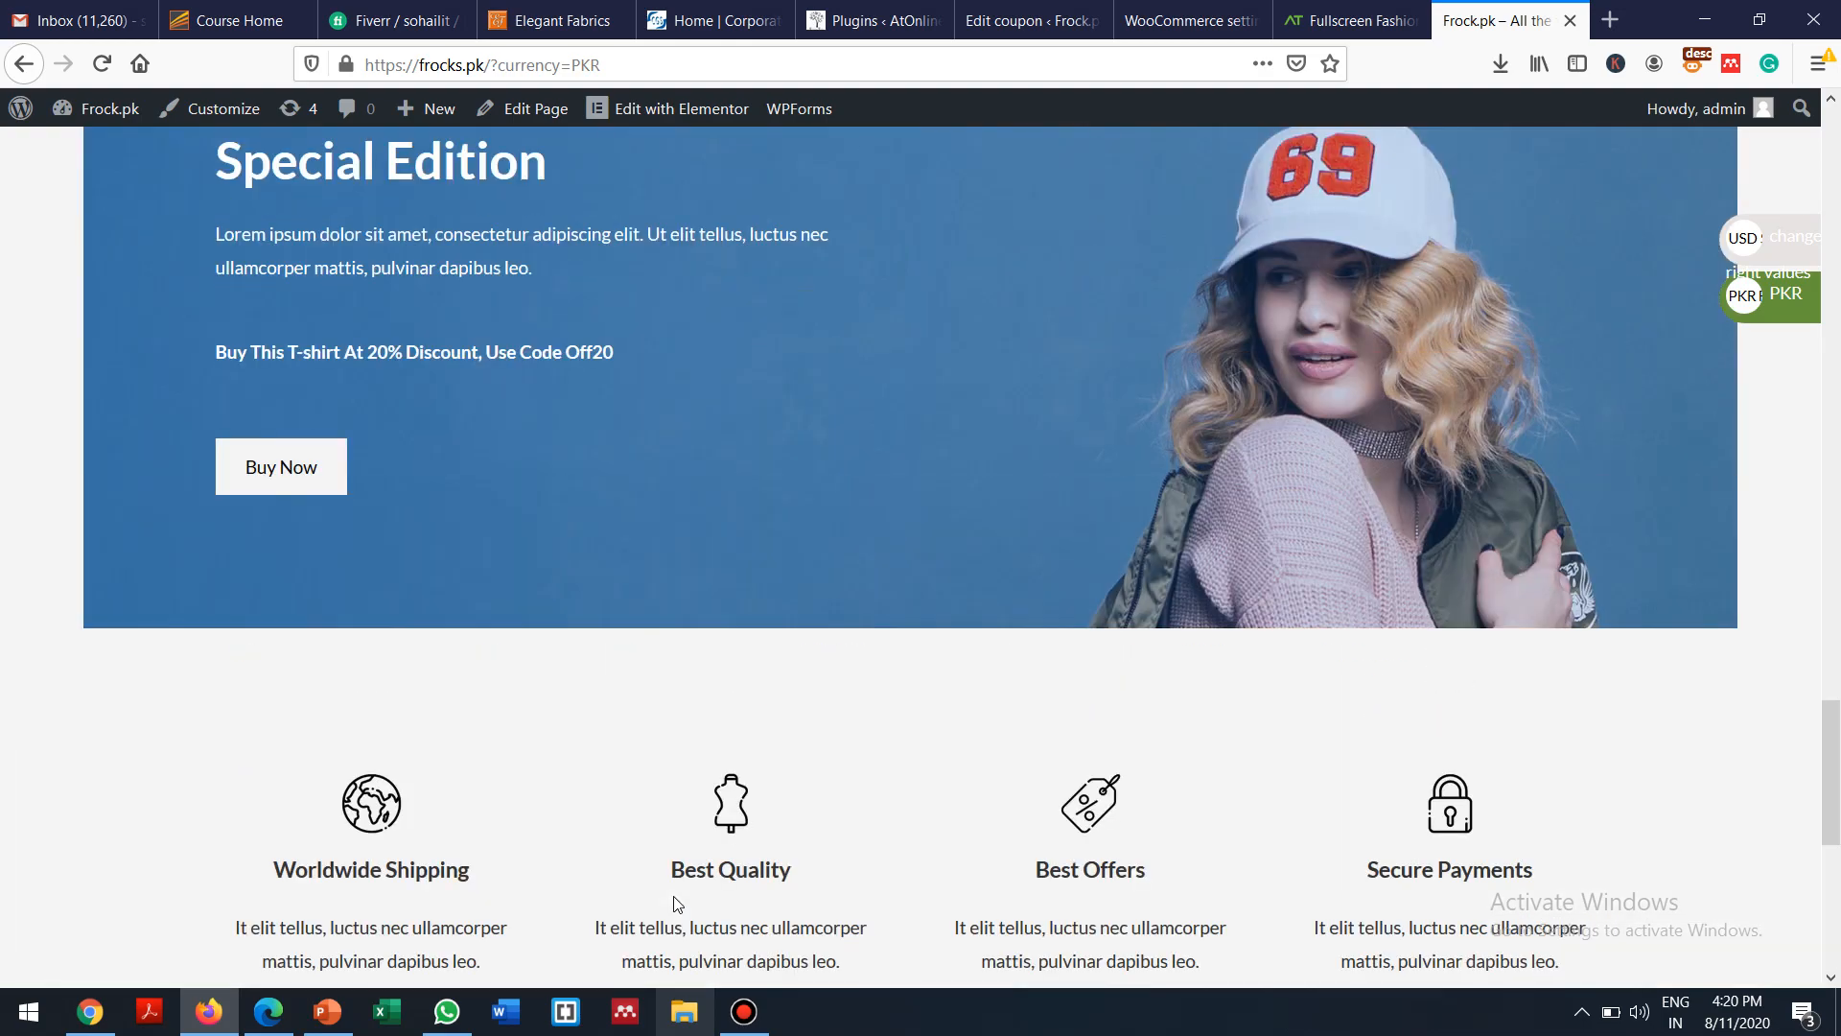
pyautogui.scroll(20, 673, 895)
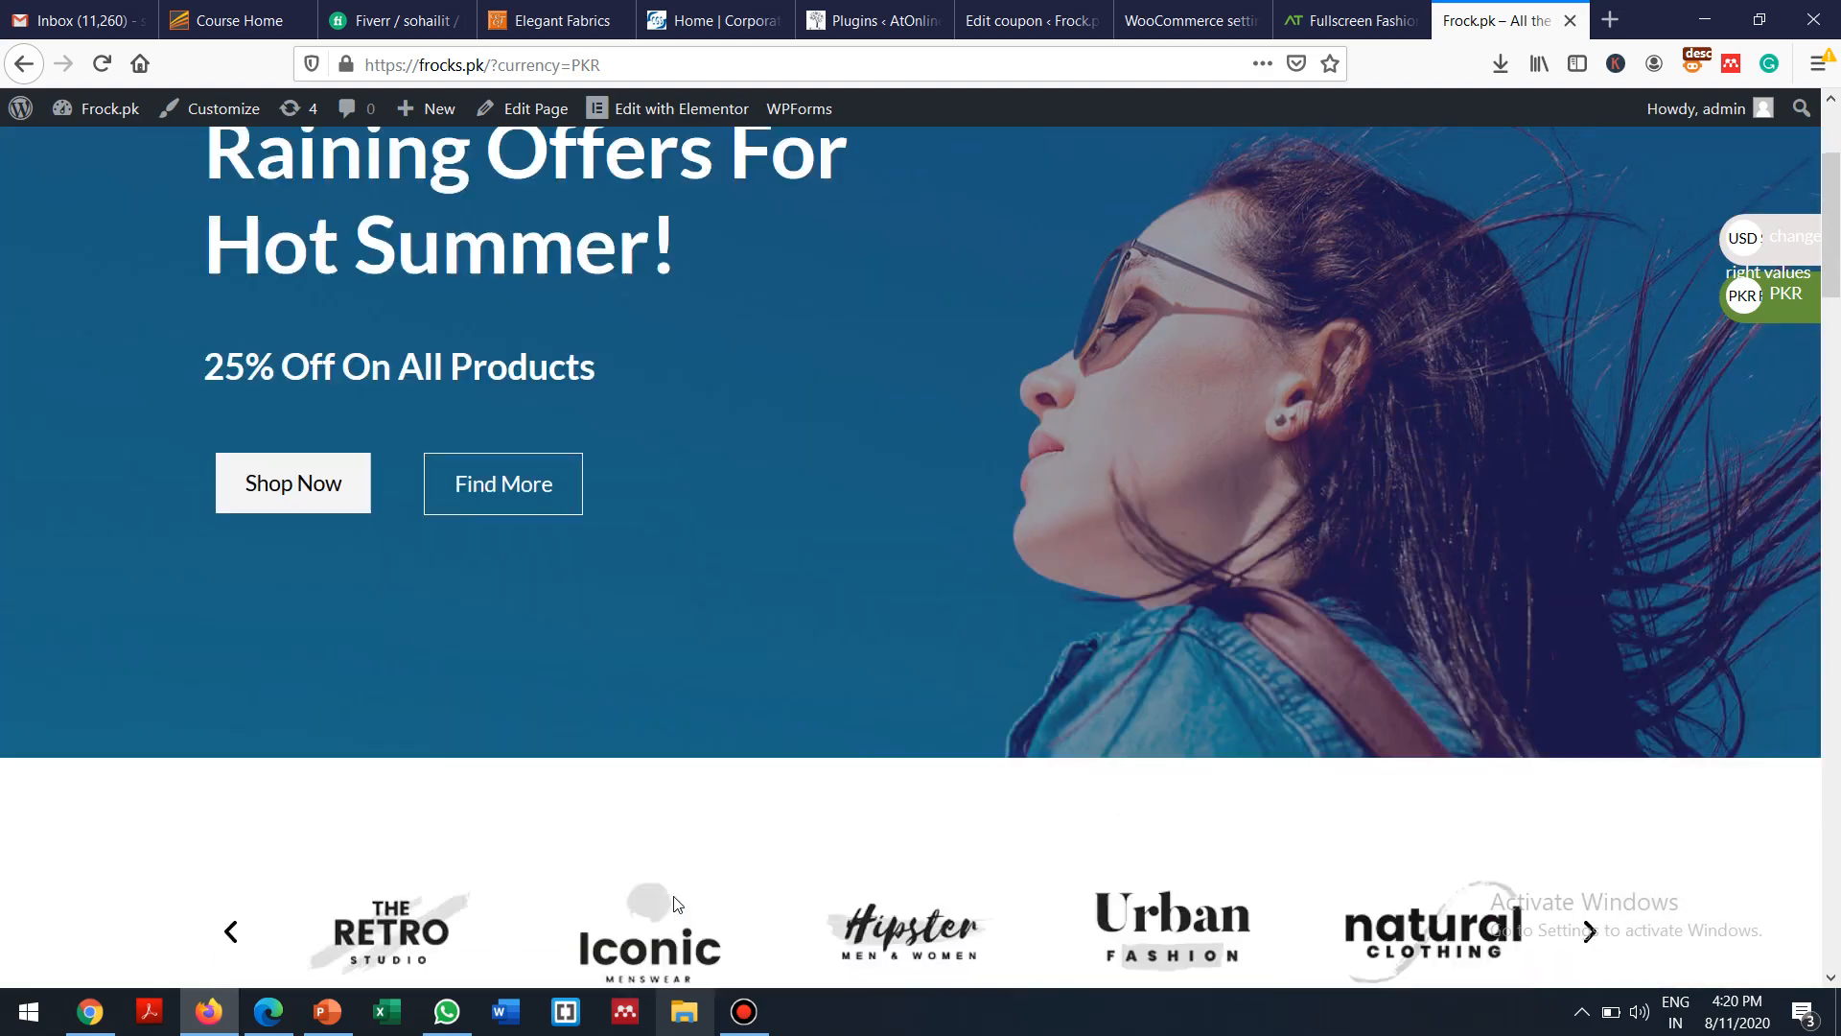